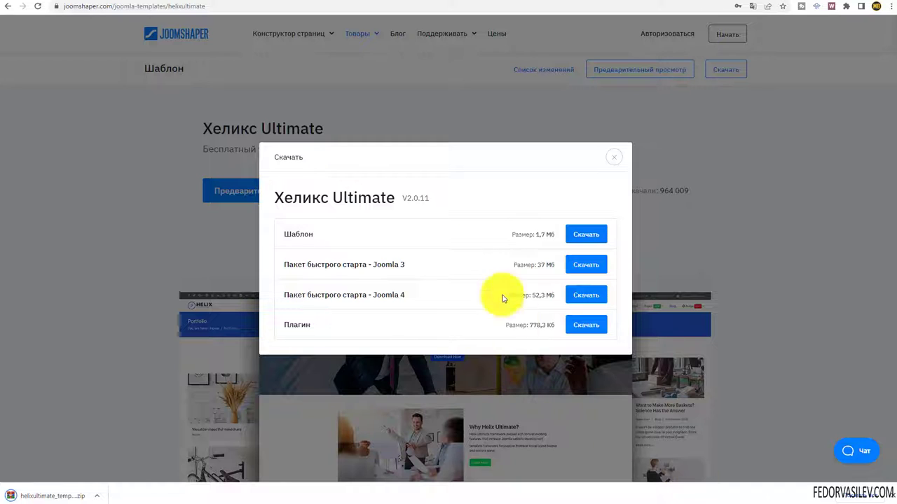
- Download the Helix Ultimate plugin package zip to the lesson folder and close the download window
click(589, 328)
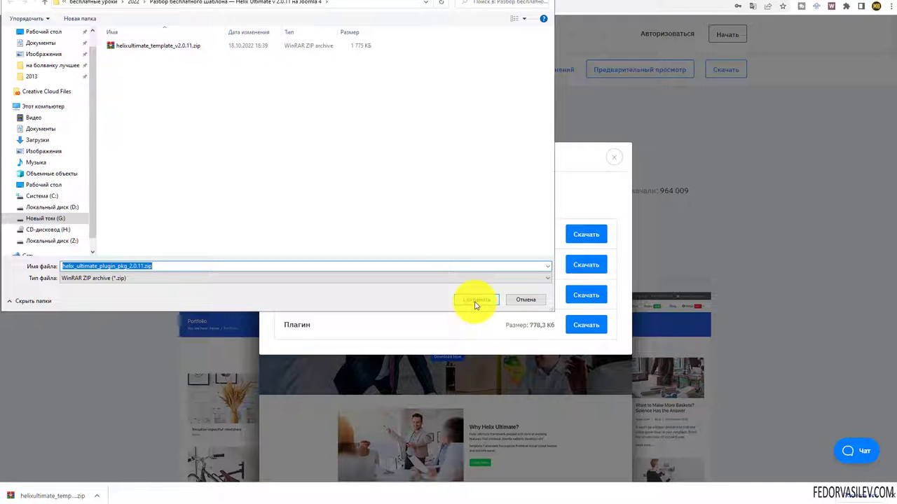
click(468, 303)
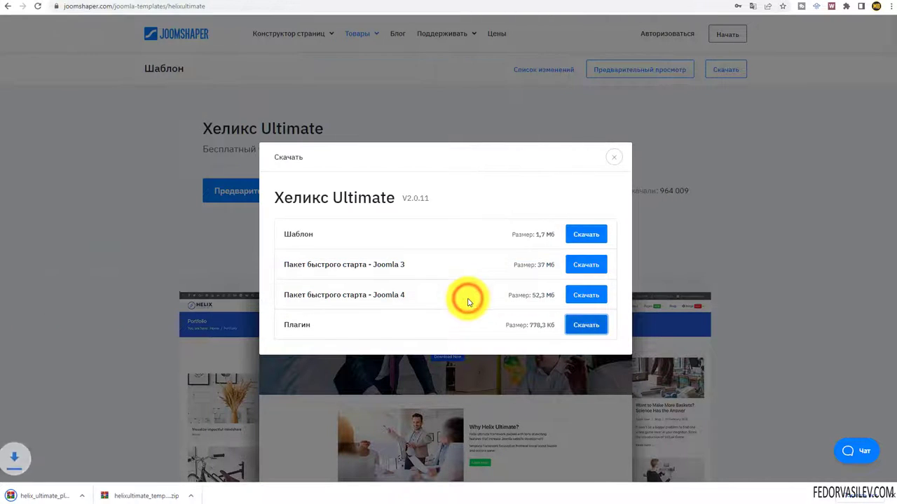
click(774, 448)
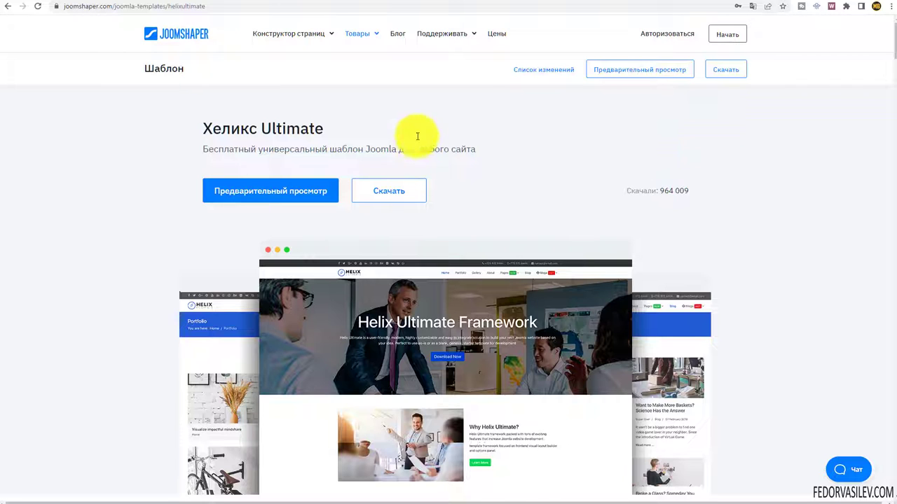
- Check the incognito window with the Joomla admin from Chrome's menu and dismiss the Incognito notice
click(888, 7)
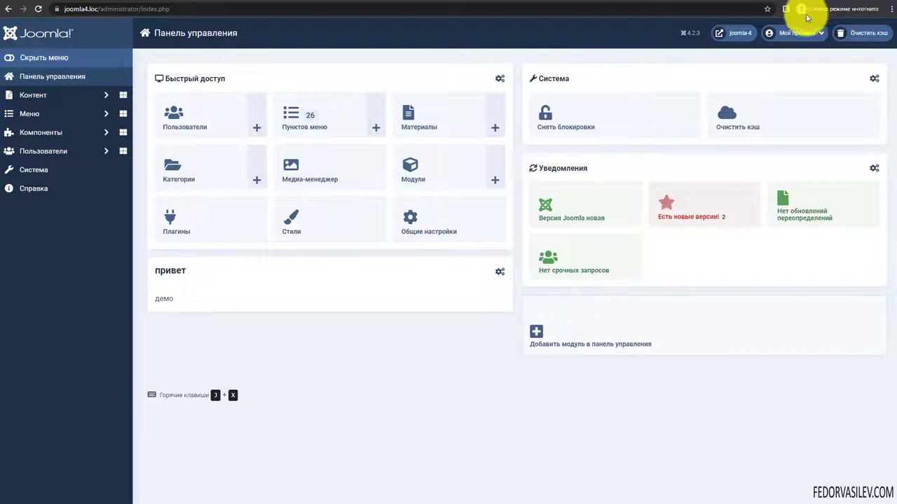
click(843, 9)
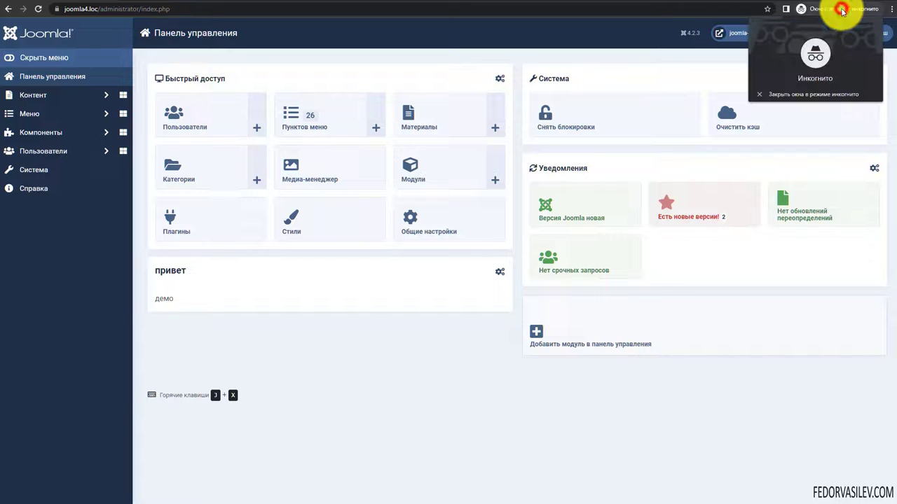
click(643, 3)
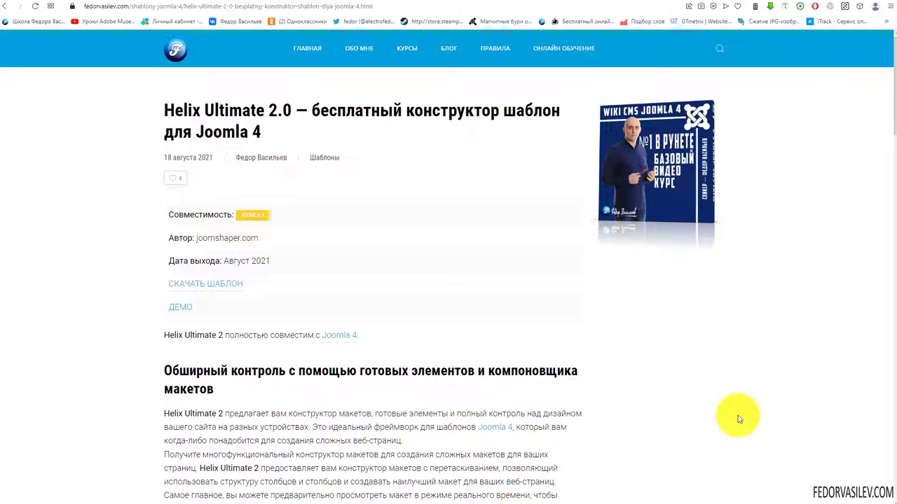
- Go to the fedorvasilev.com home page and scroll down to the Joomla course
click(294, 46)
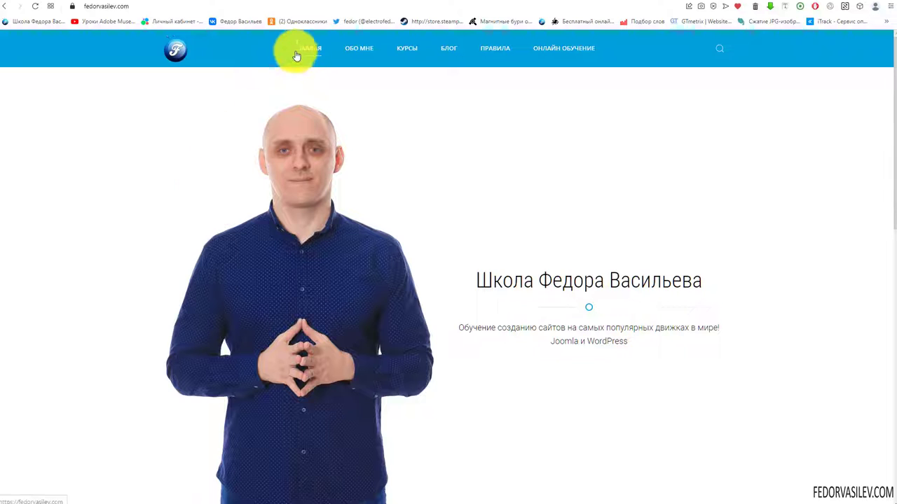
scroll(245, 185, down, 1)
scroll(245, 184, down, 3)
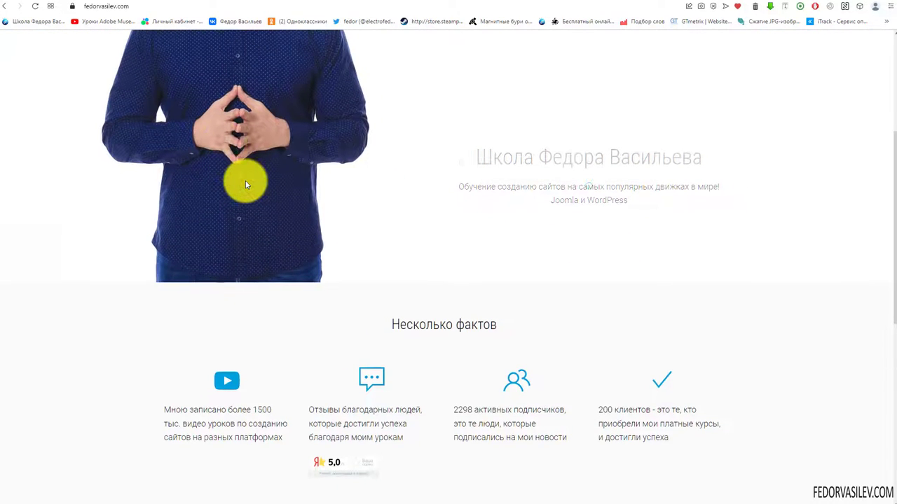
scroll(245, 185, down, 4)
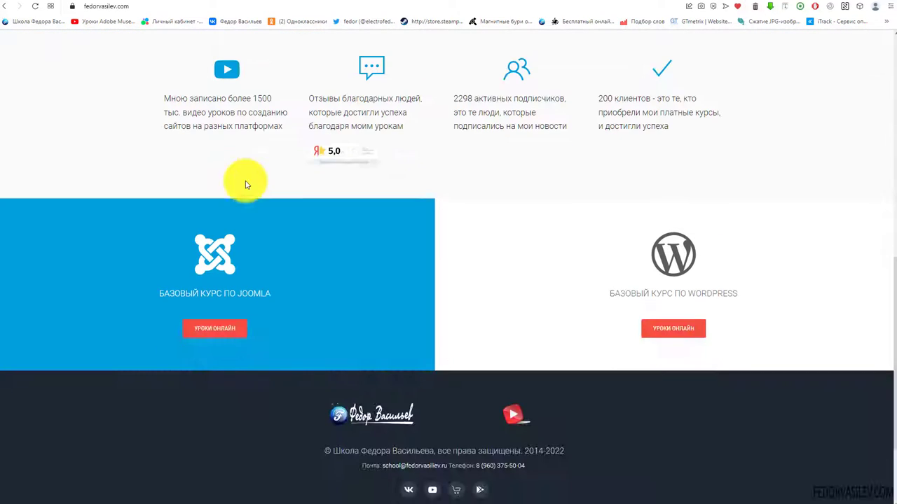
- Browse the Joomla 4 online lessons list, then return to the admin window
click(220, 328)
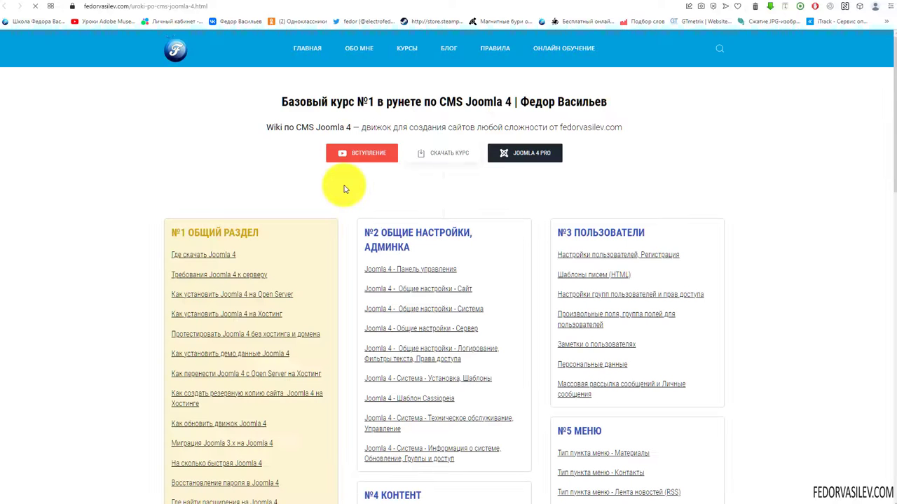
scroll(238, 213, down, 4)
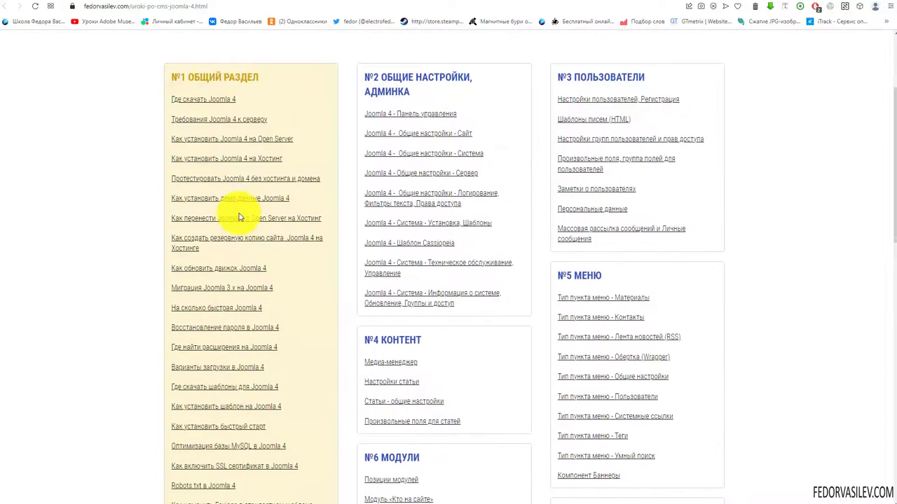
scroll(236, 210, up, 3)
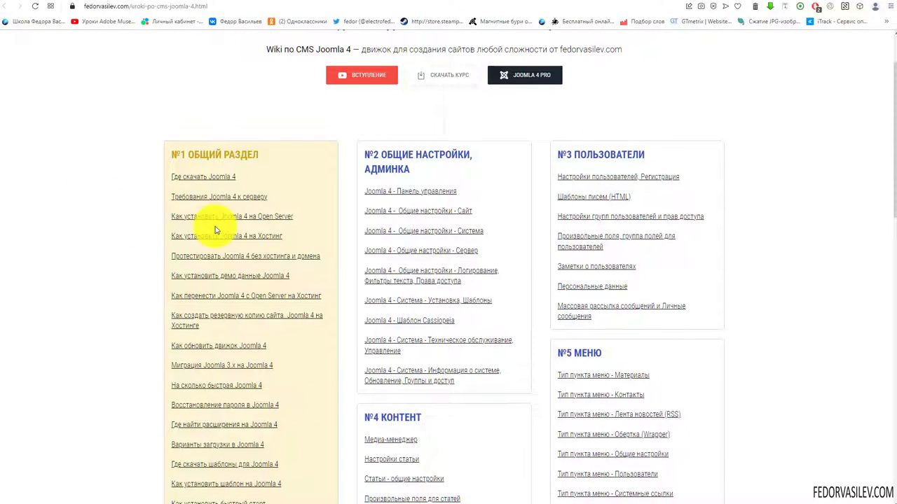
scroll(215, 228, down, 3)
scroll(215, 228, down, 2)
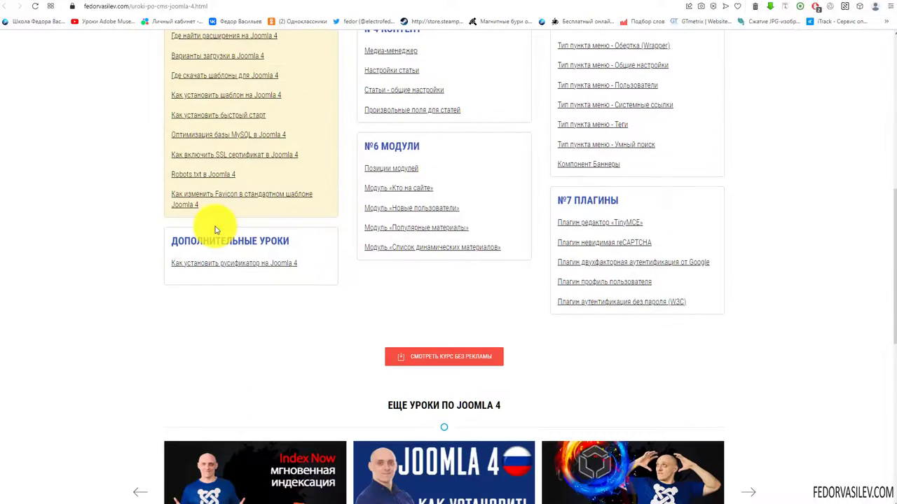
scroll(201, 300, up, 4)
scroll(205, 280, up, 2)
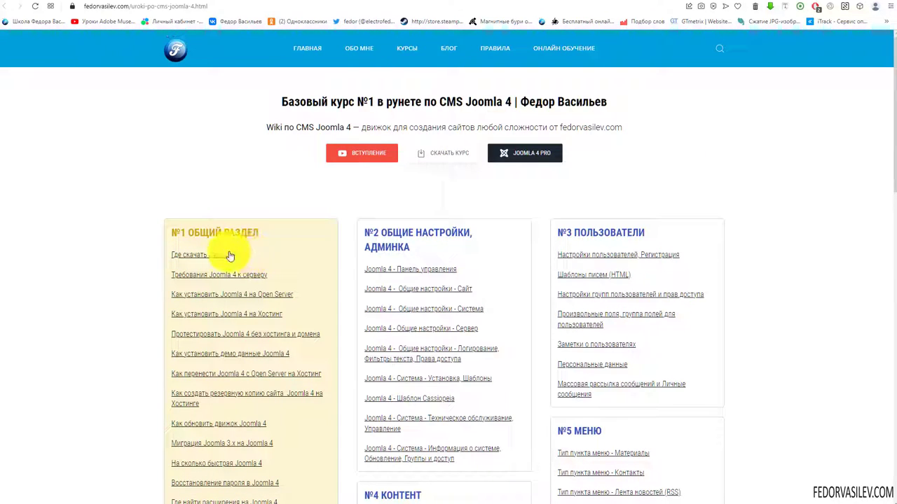
scroll(617, 252, down, 3)
scroll(587, 269, down, 5)
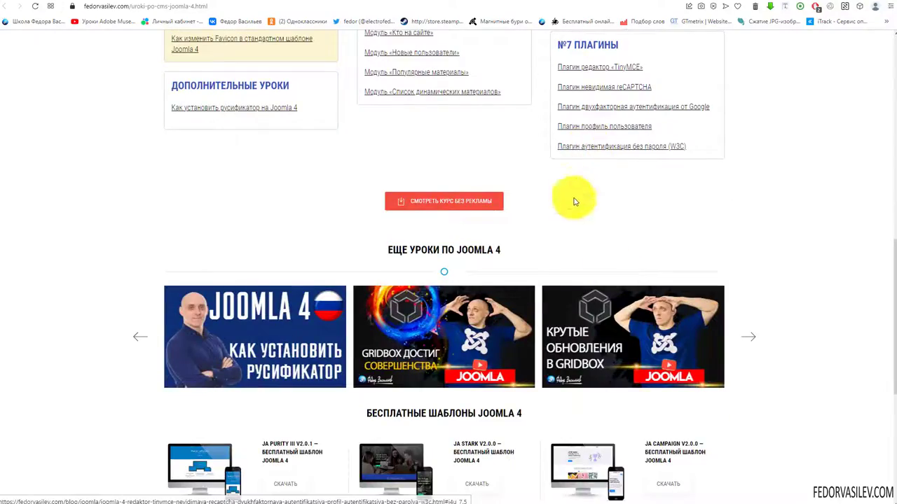
scroll(286, 300, up, 10)
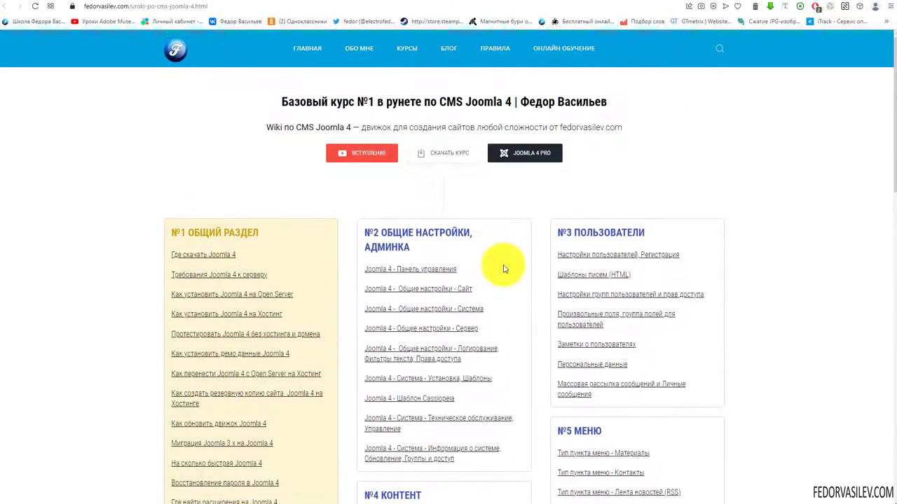
scroll(517, 326, down, 1)
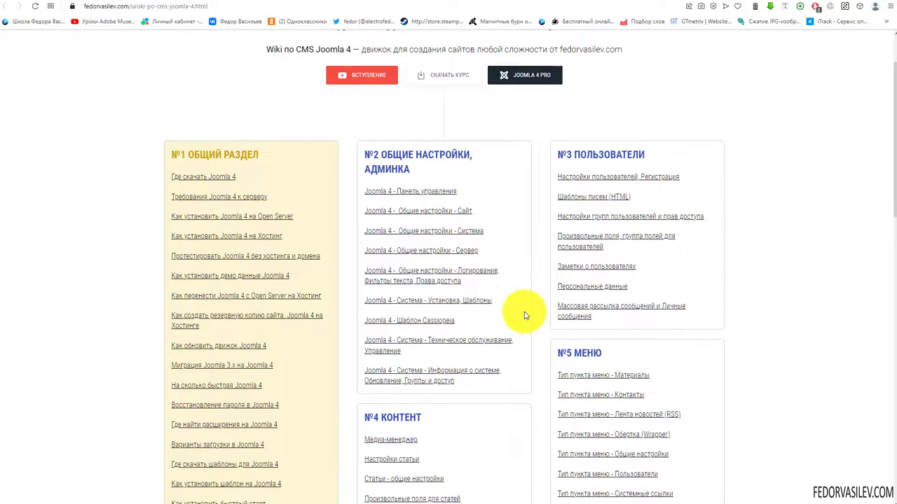
key(alt+Tab)
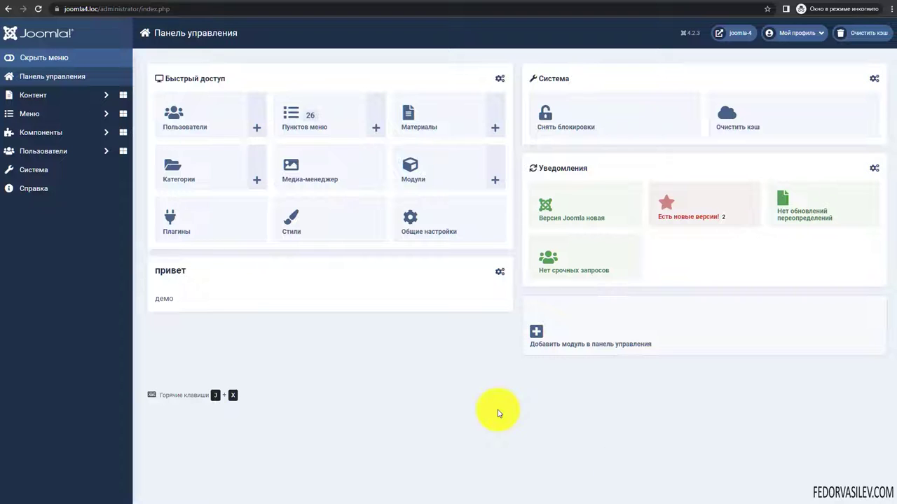
- Sign in to the System dashboard with the saved administrator login
click(31, 169)
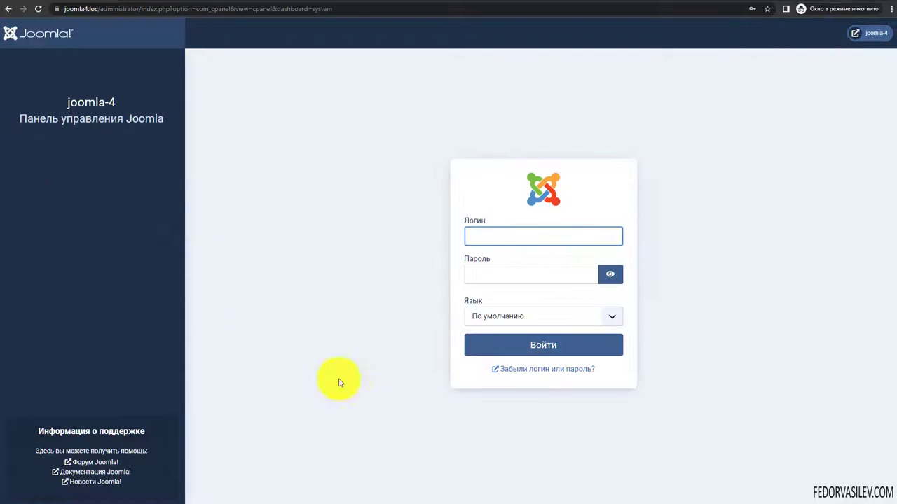
click(489, 234)
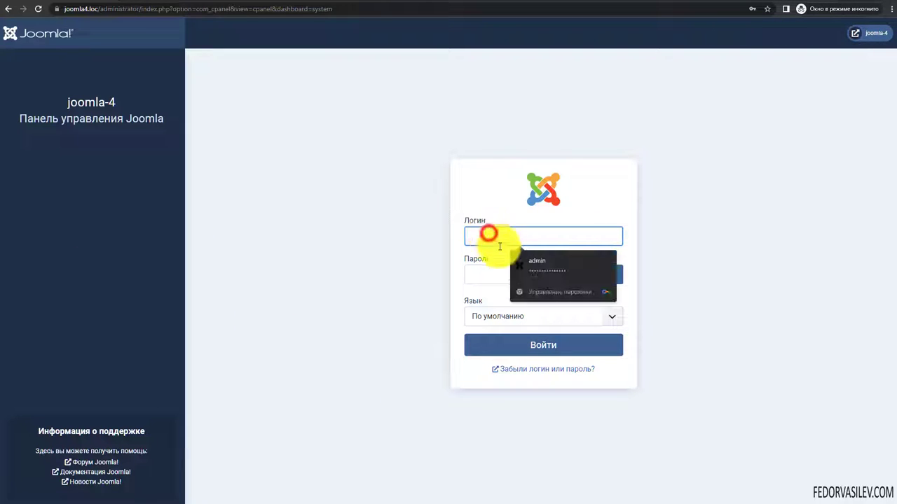
click(545, 261)
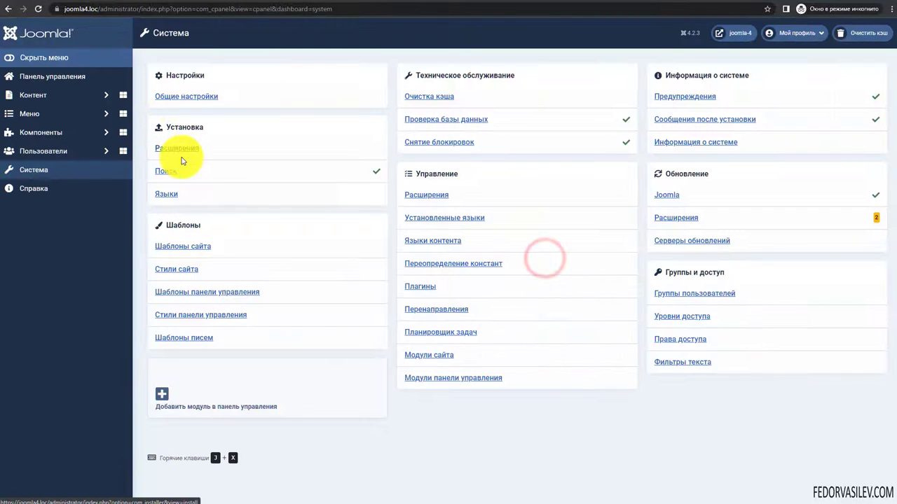
- Install the Helix Ultimate template zip and plugin package zip via the extension installer's upload zone
click(184, 148)
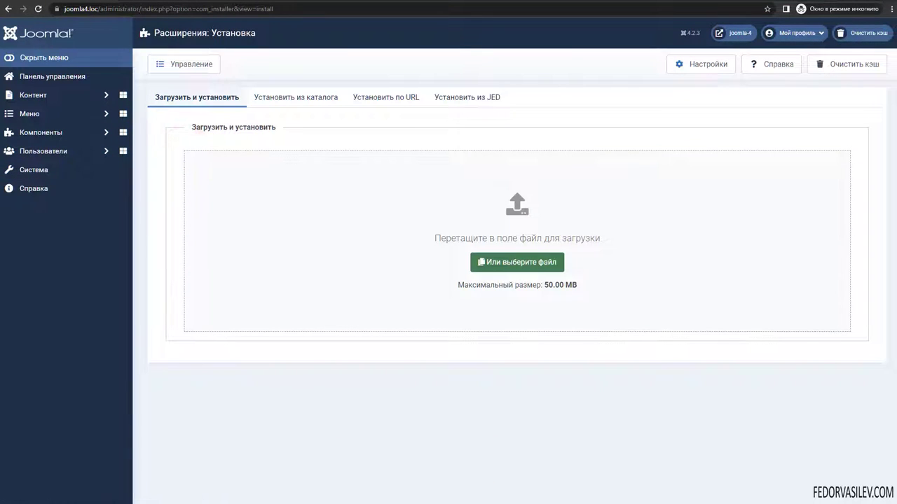
key(alt+Tab)
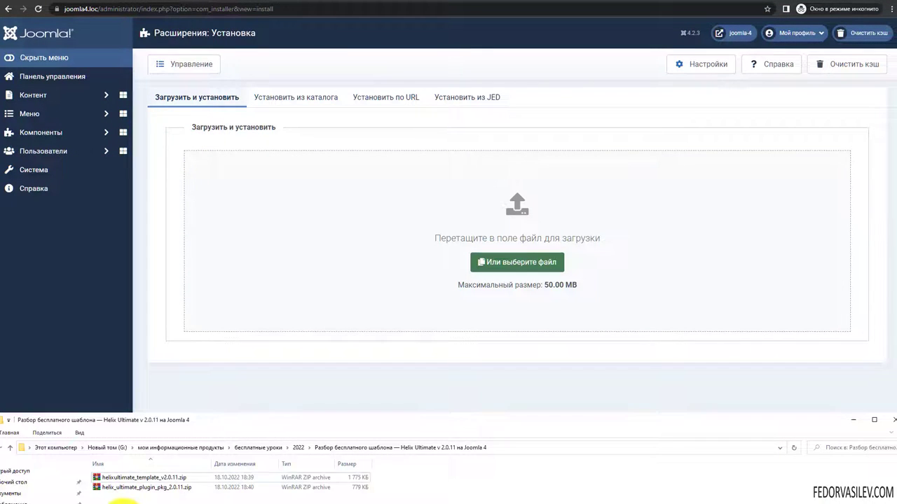
drag(119, 496, 146, 482)
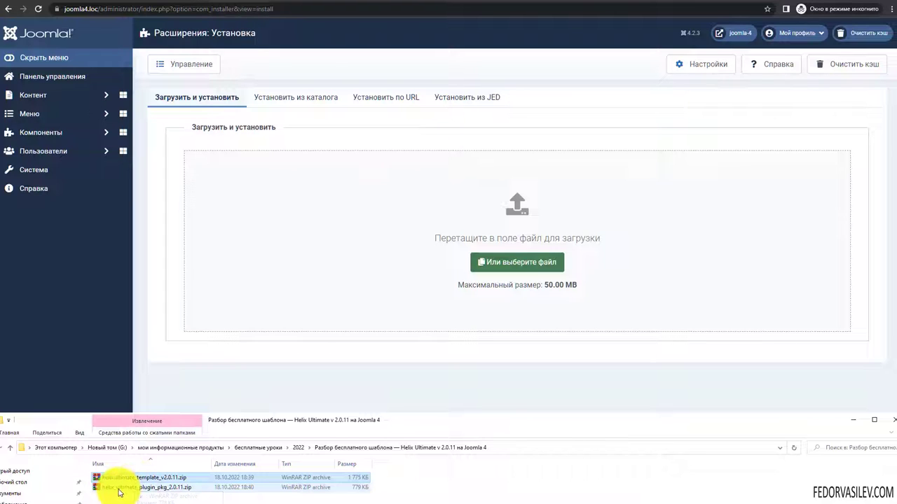
drag(129, 483, 333, 226)
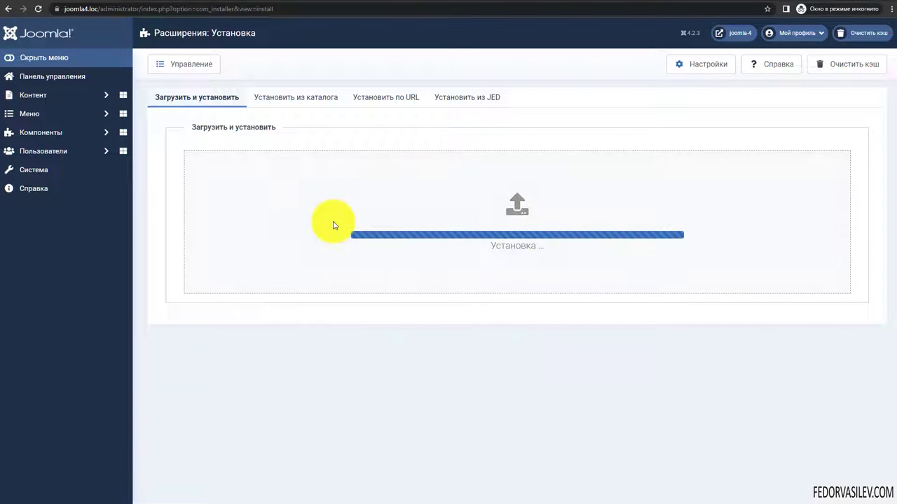
key(alt+Tab)
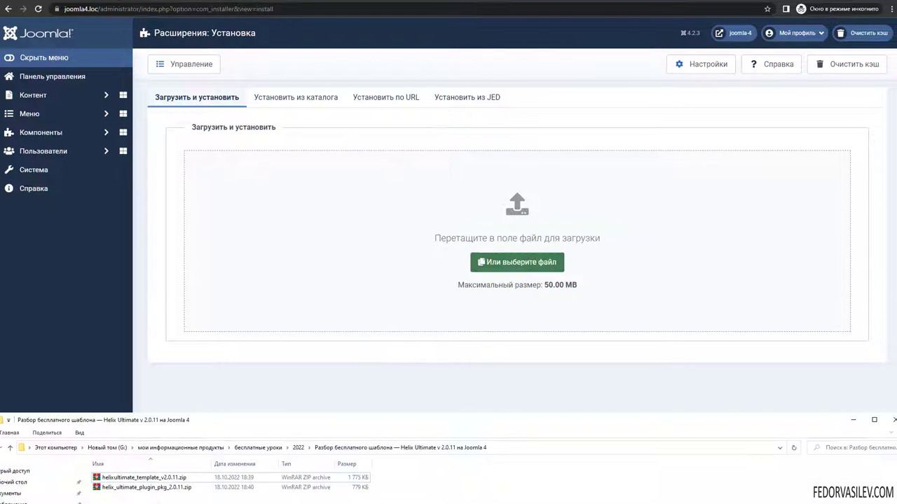
drag(121, 487, 261, 213)
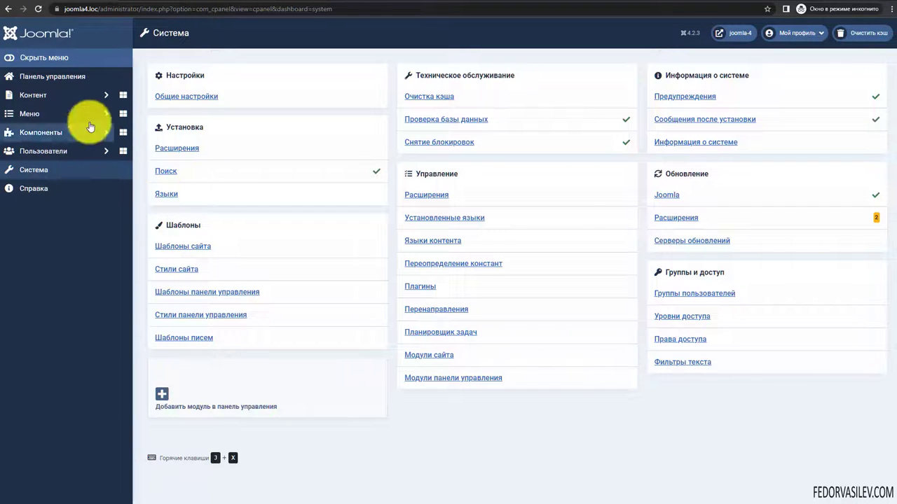
- Sort Plugins by ID descending and confirm System - Helix Ultimate Framework is enabled
click(64, 78)
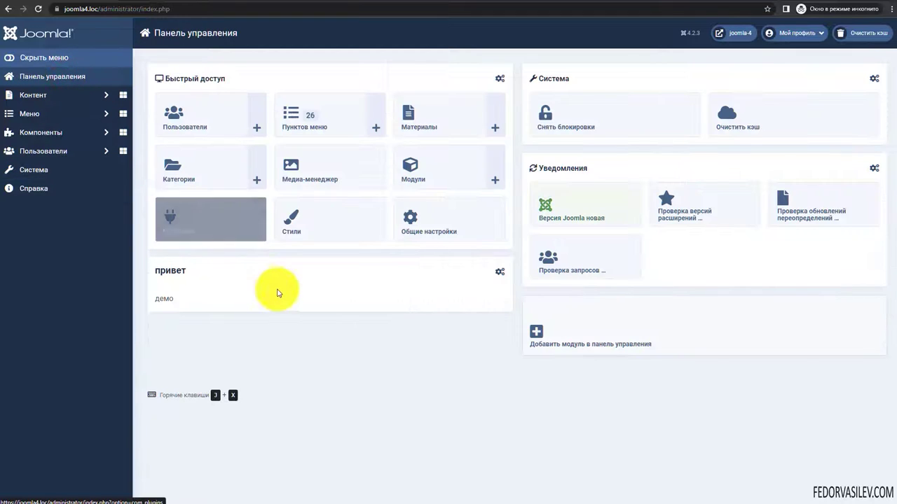
click(215, 228)
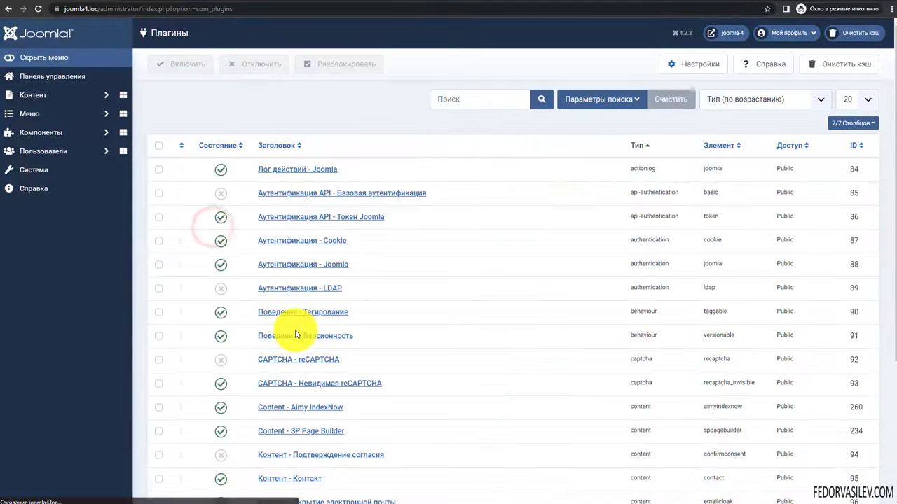
click(853, 145)
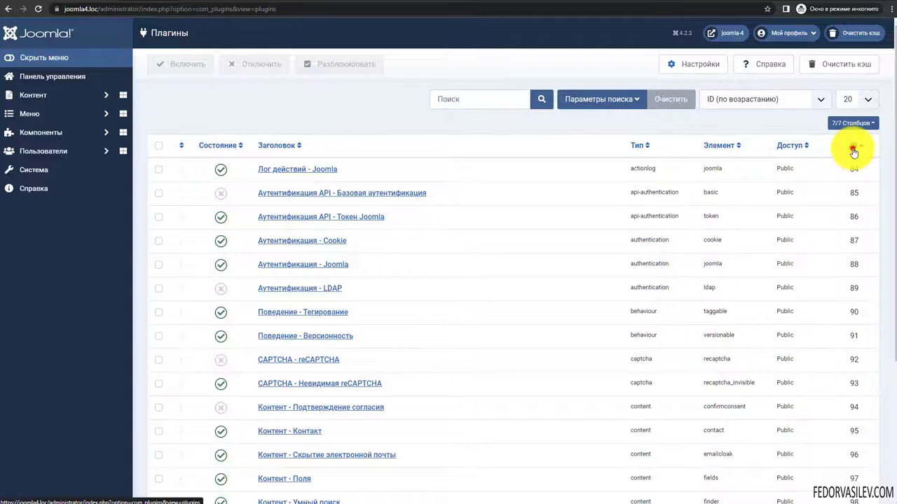
click(854, 145)
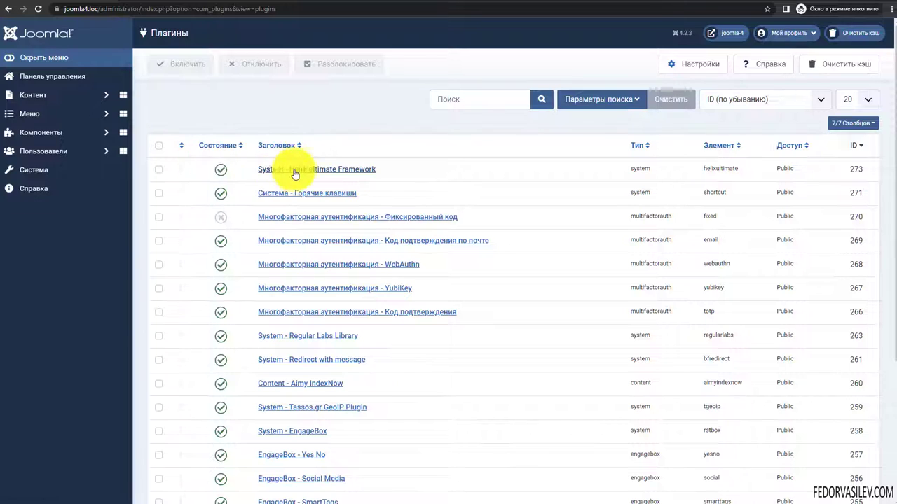
click(338, 170)
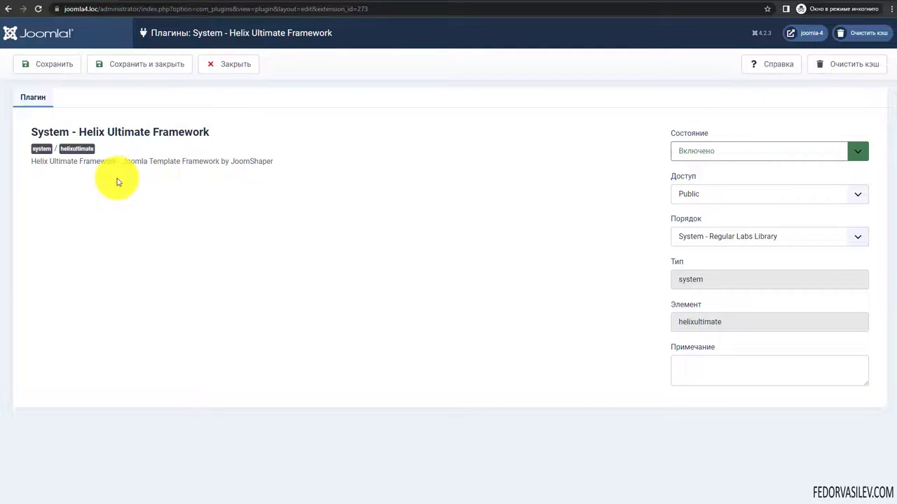
click(724, 152)
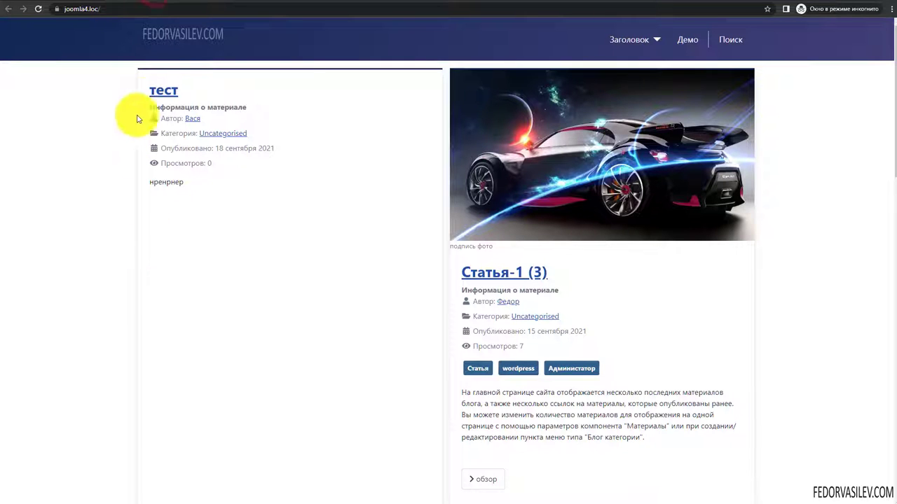
- Scroll through the Cassiopeia blog home page and look at the Заголовок menu items
scroll(472, 226, down, 5)
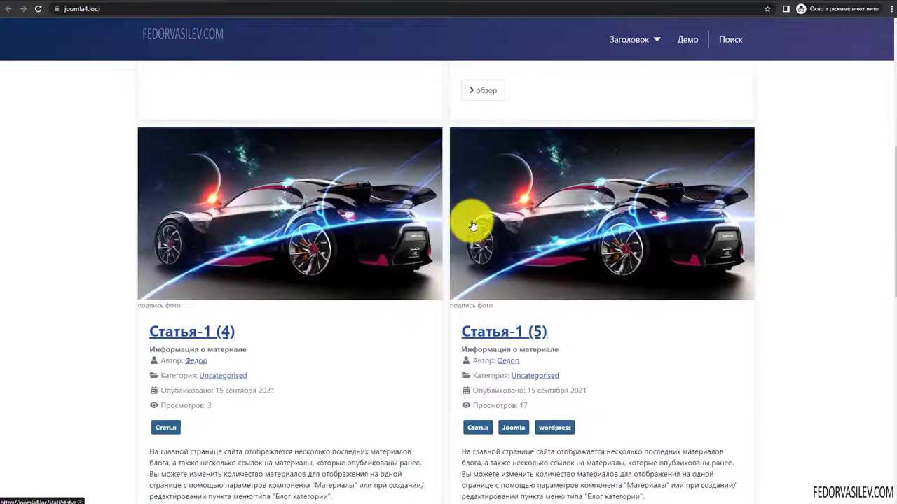
scroll(473, 225, down, 8)
scroll(471, 224, up, 12)
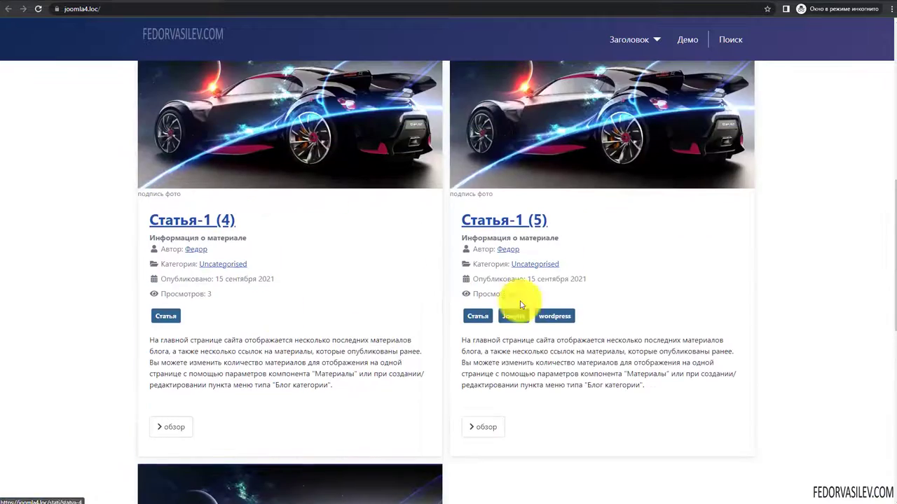
scroll(311, 320, up, 2)
scroll(416, 192, down, 6)
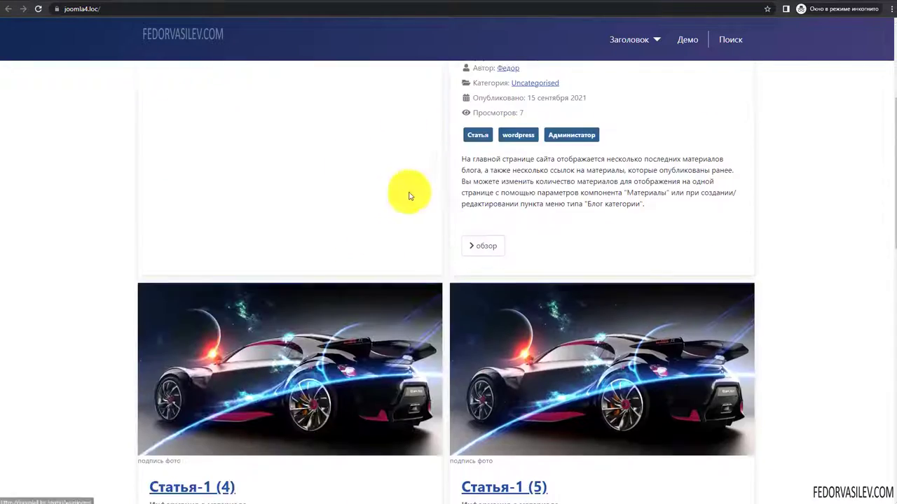
scroll(507, 173, up, 6)
scroll(510, 173, down, 4)
scroll(510, 172, up, 4)
click(651, 36)
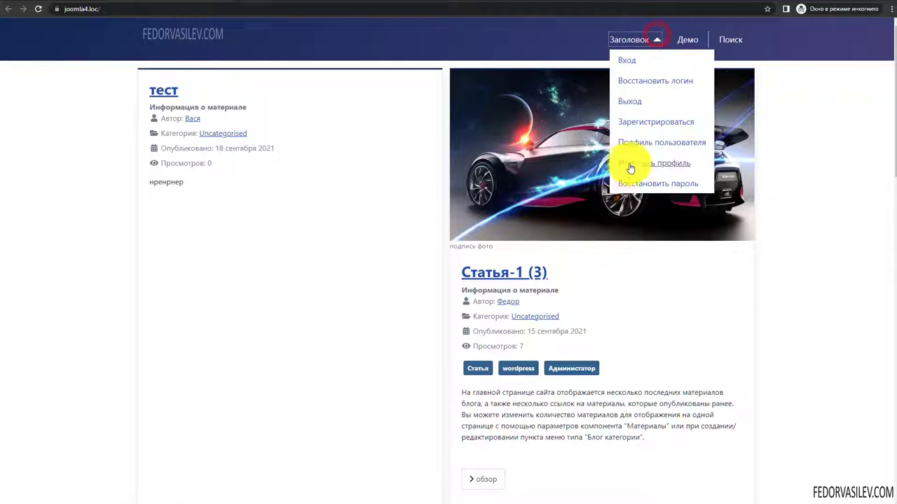
click(851, 112)
scroll(801, 190, down, 8)
scroll(176, 175, up, 8)
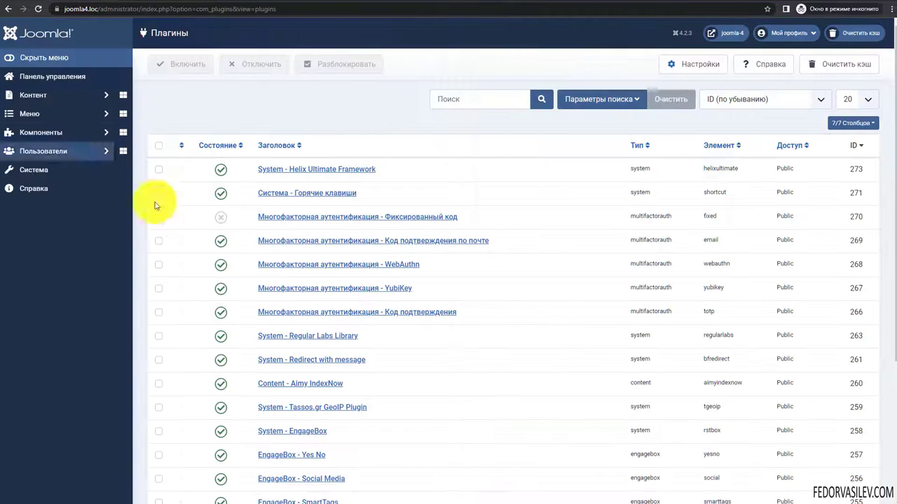
- Make shaper_helixultimate - По умолчанию the default site template style and reload the frontend
click(44, 171)
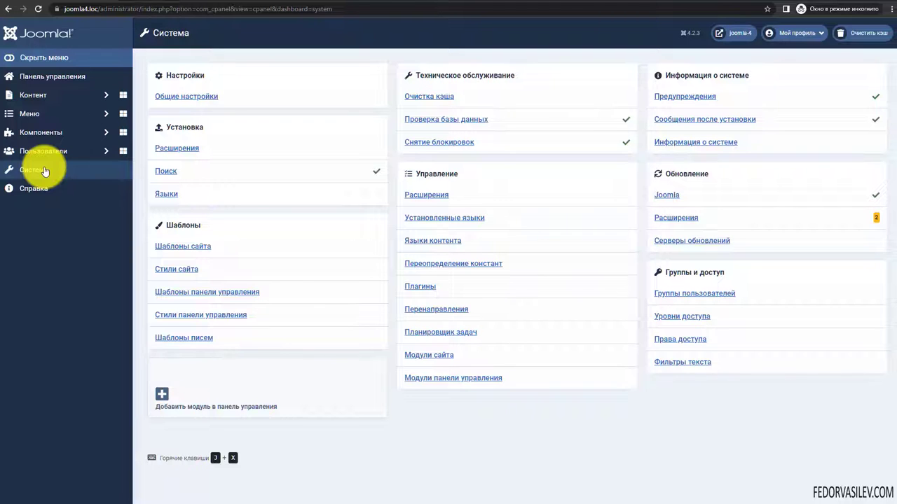
click(180, 248)
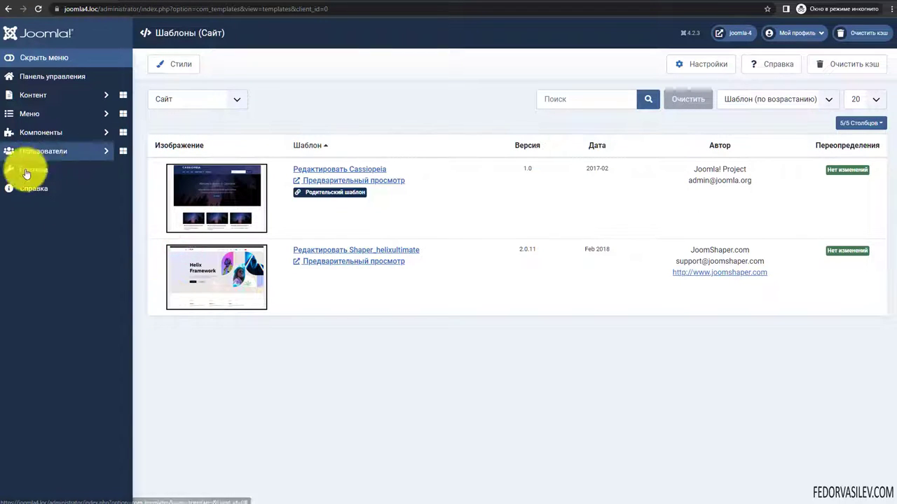
click(23, 177)
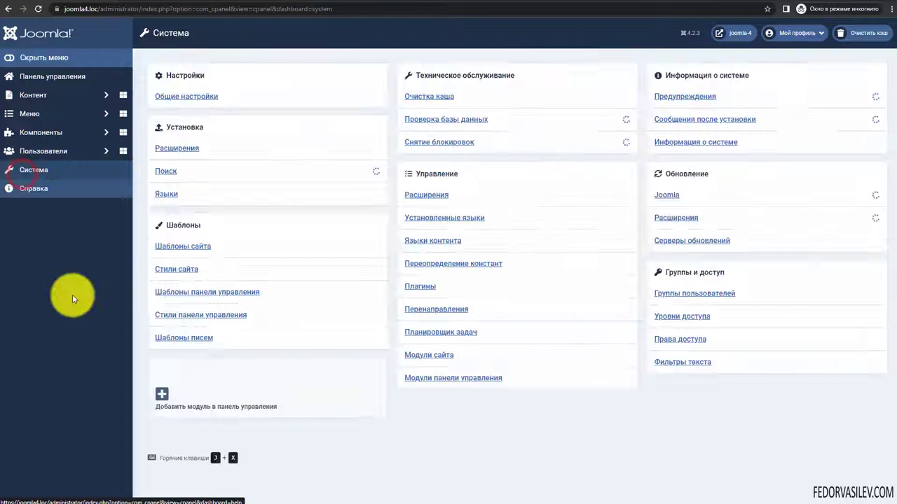
click(180, 265)
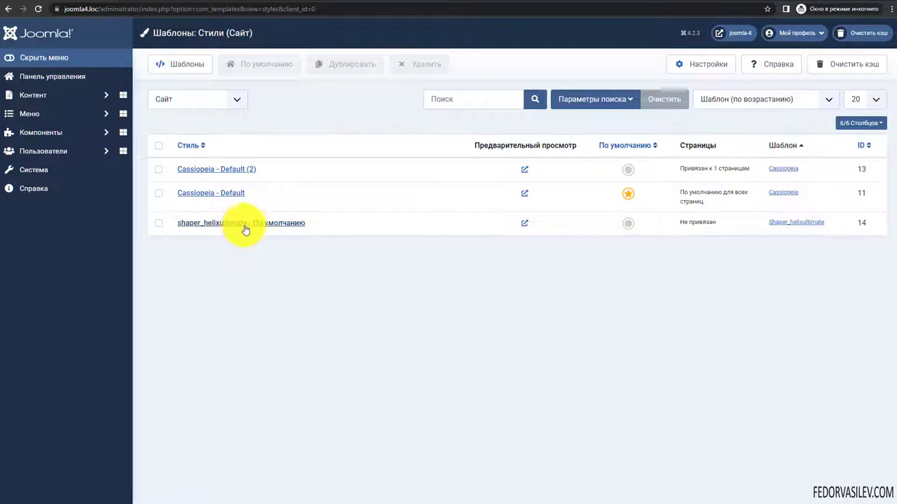
click(629, 224)
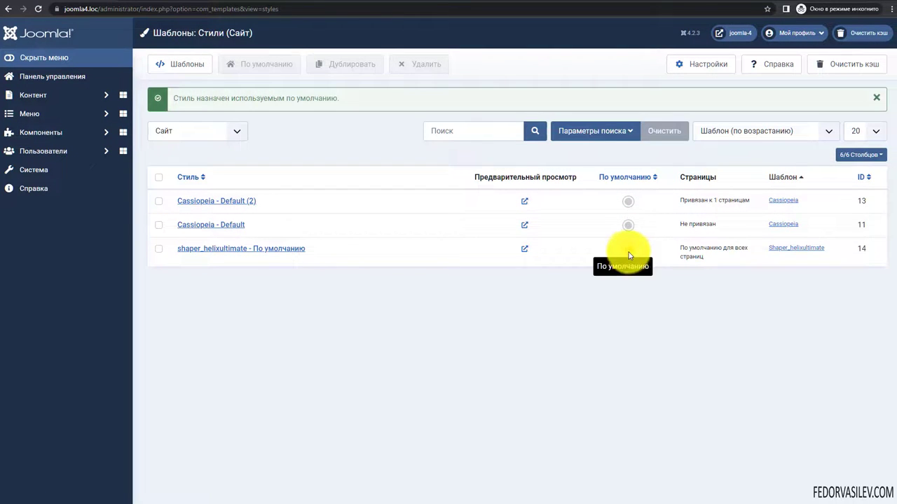
click(140, 9)
click(38, 8)
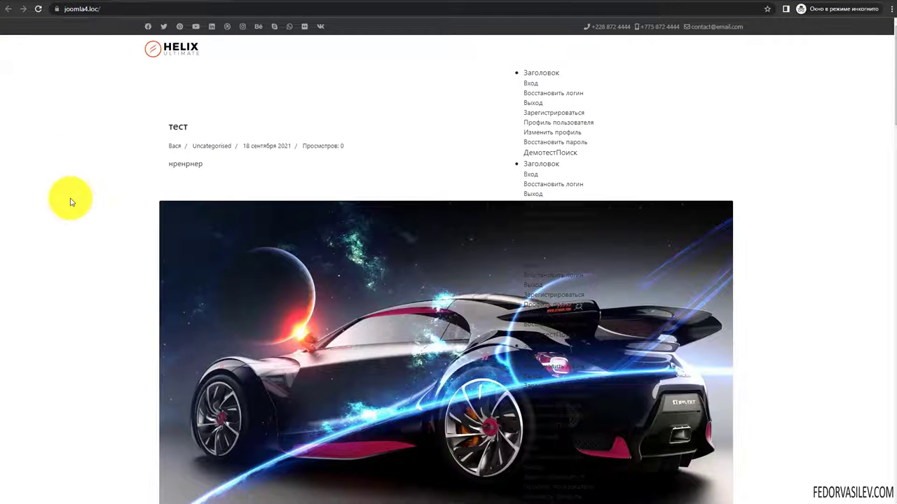
- Scroll through the reloaded frontend to inspect the Helix Ultimate header and top-right menu
scroll(66, 194, down, 8)
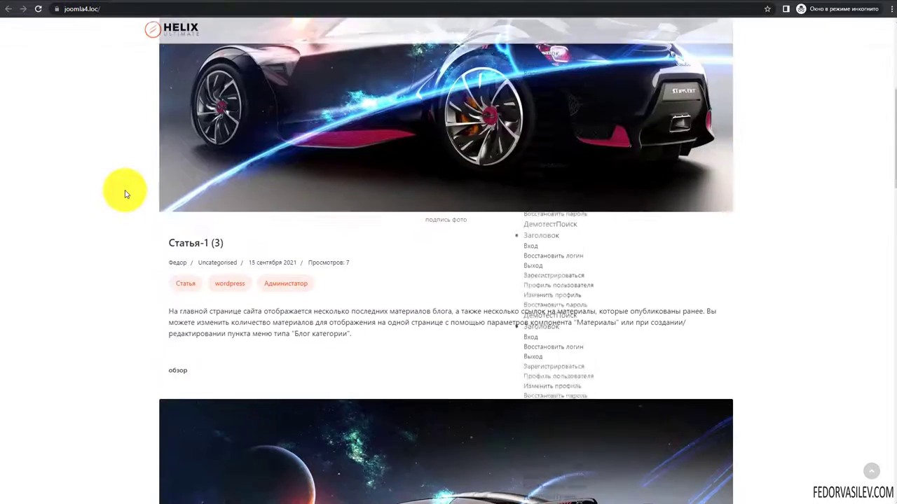
scroll(405, 248, down, 20)
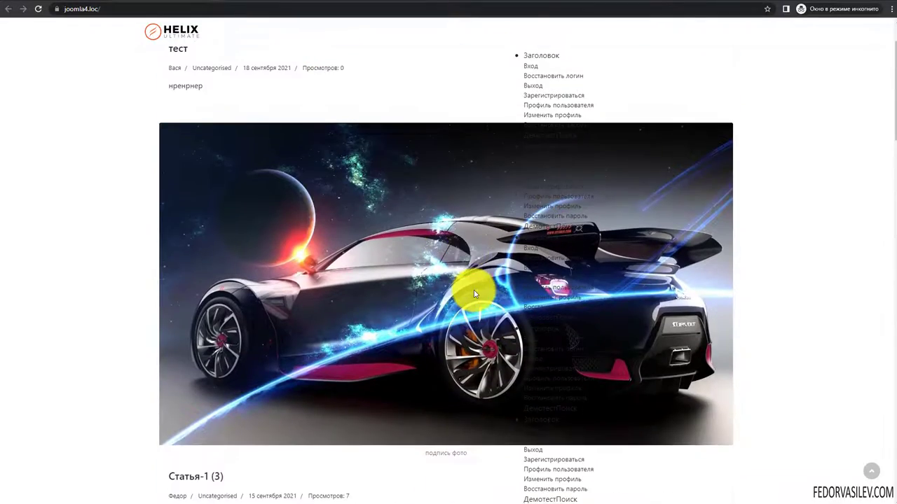
scroll(474, 290, up, 2)
drag(511, 71, 571, 222)
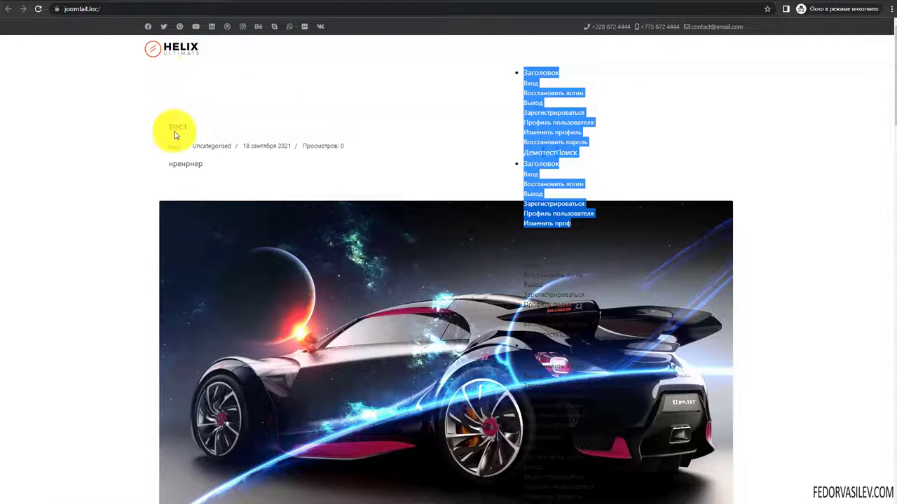
scroll(175, 136, down, 7)
scroll(224, 205, up, 15)
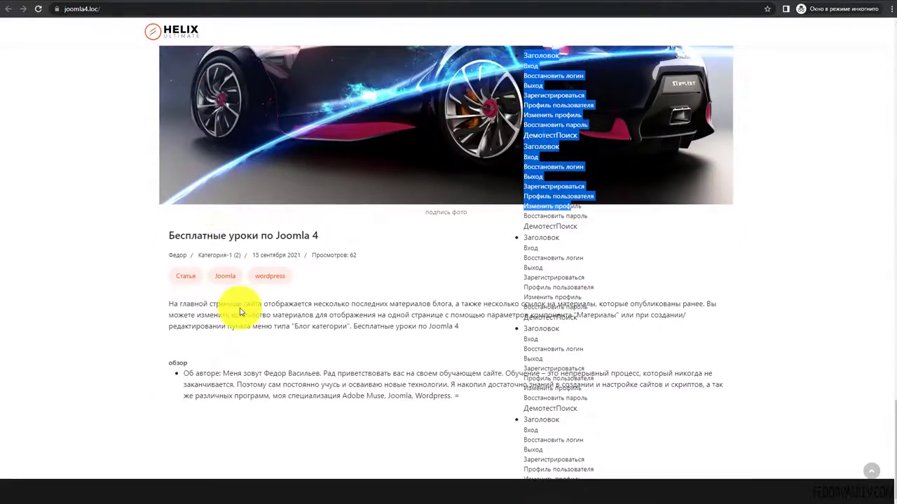
scroll(240, 309, down, 12)
scroll(240, 310, up, 10)
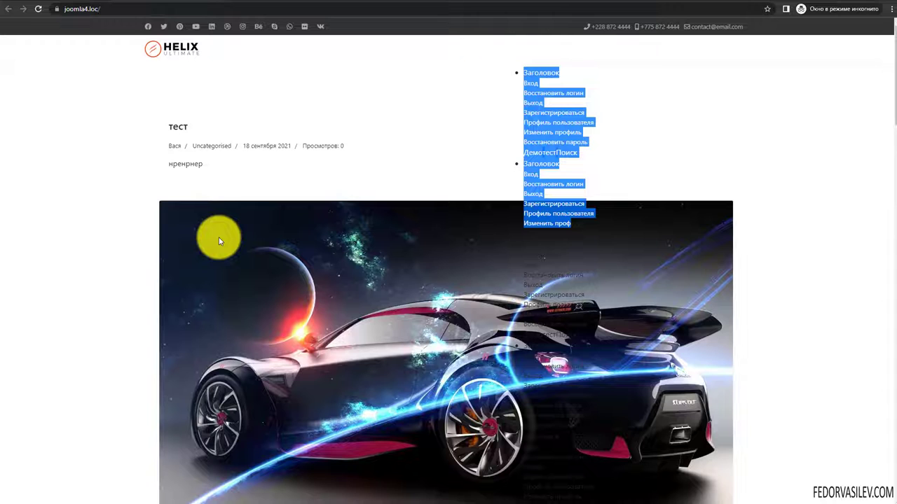
scroll(290, 311, down, 5)
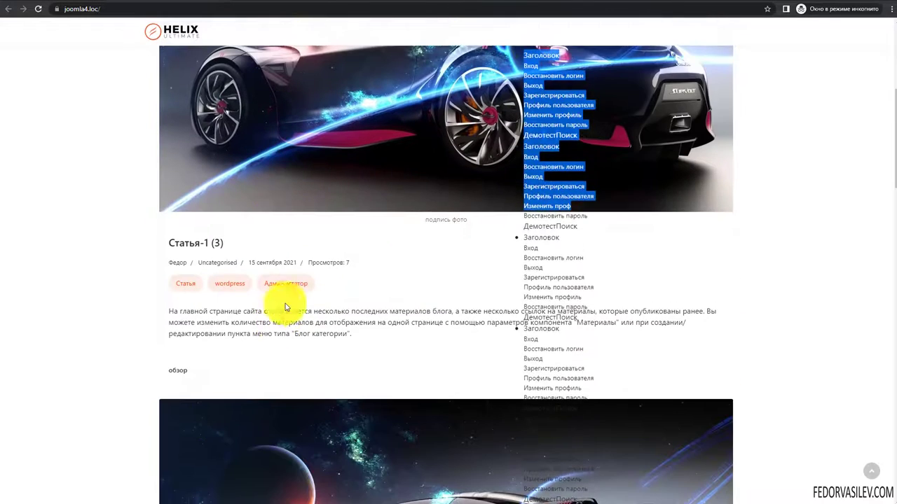
scroll(316, 296, up, 5)
click(811, 386)
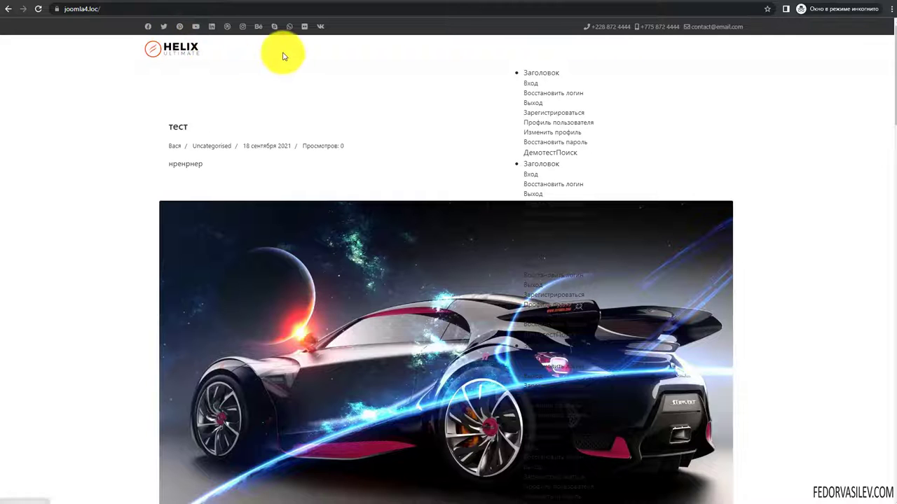
drag(524, 71, 576, 214)
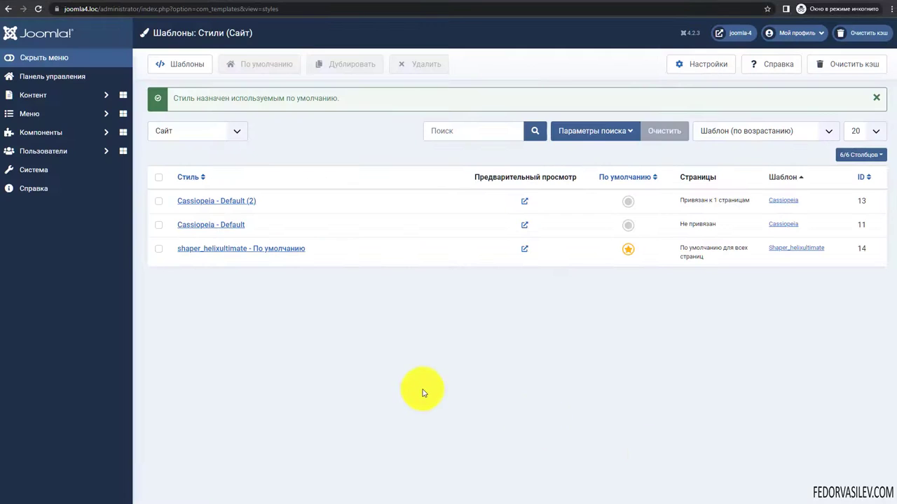
- Open shaper_helixultimate's Template Options editor and drag its settings sidebar lower
click(211, 248)
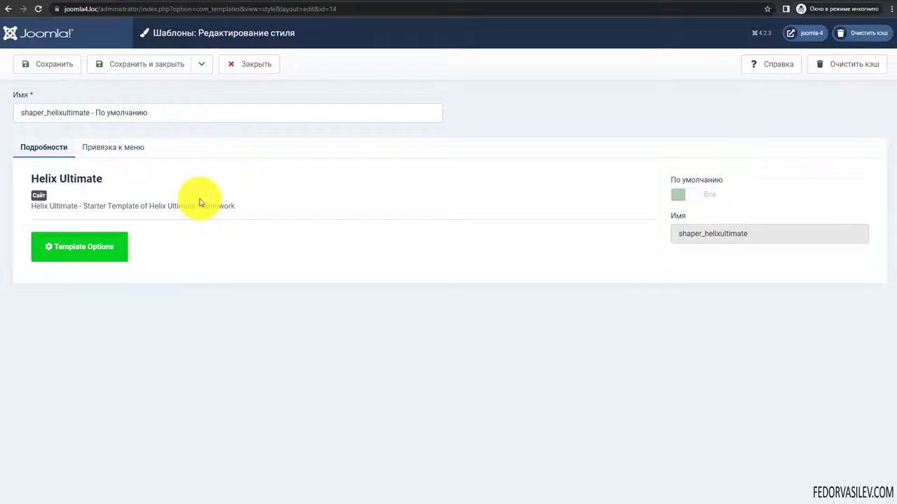
click(87, 250)
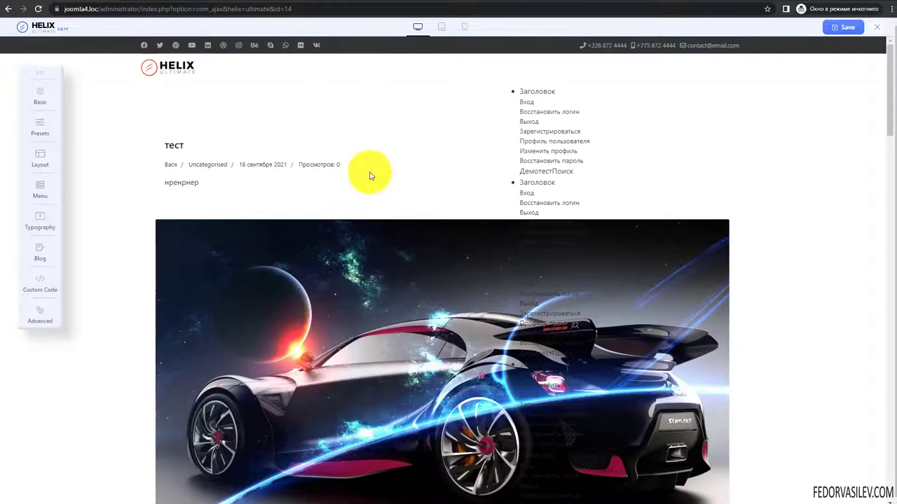
scroll(231, 210, down, 5)
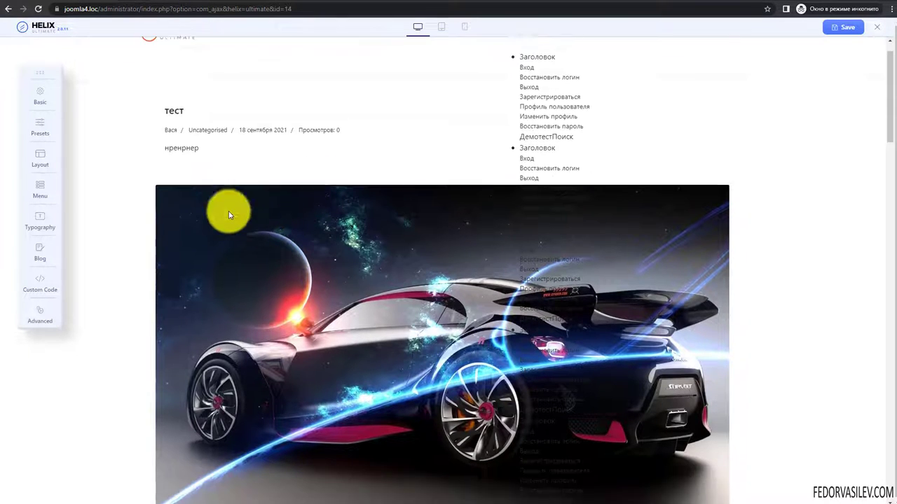
scroll(398, 188, up, 4)
scroll(403, 242, up, 1)
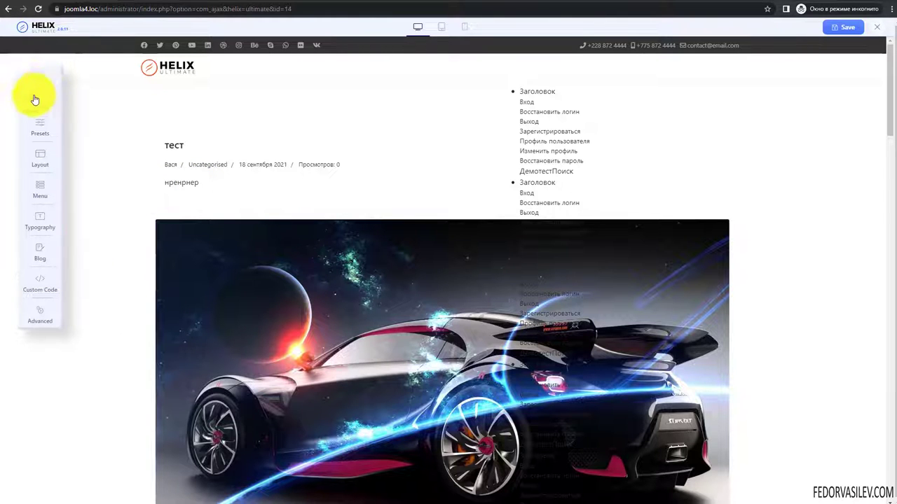
drag(41, 72, 783, 133)
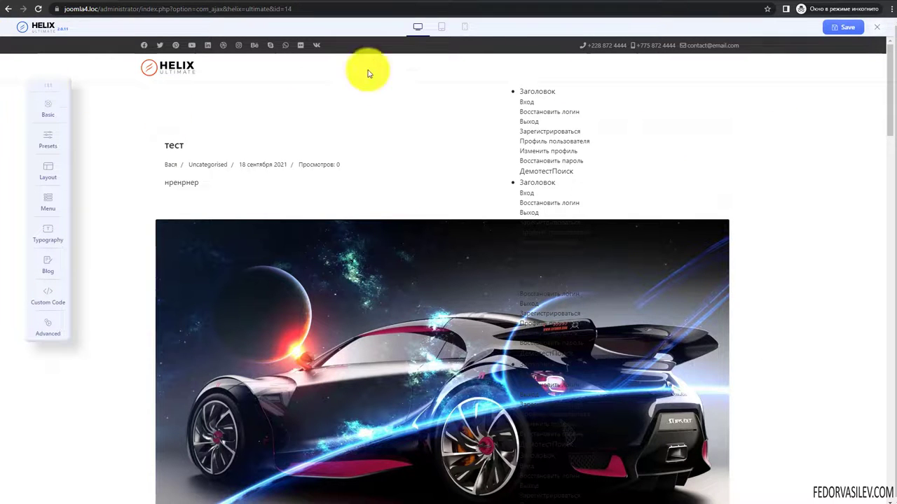
- Preview the site at tablet and phone widths, test the off-canvas menu, then return to desktop
click(444, 28)
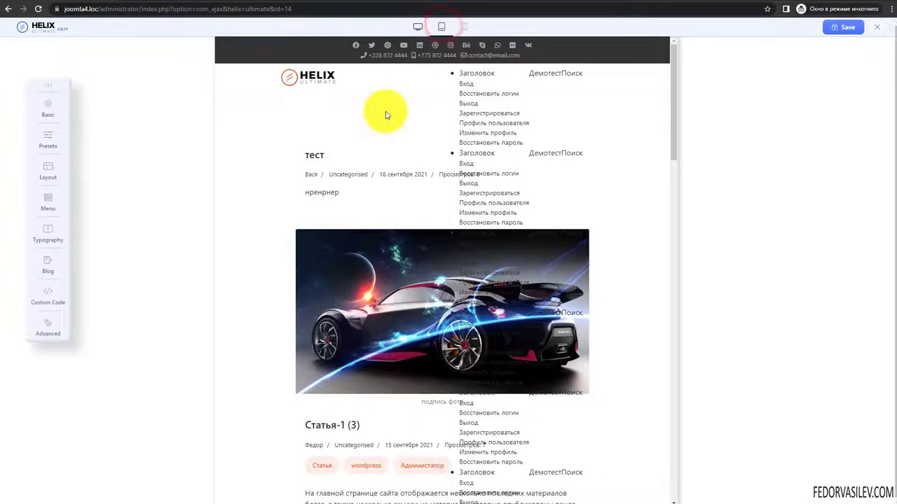
click(465, 26)
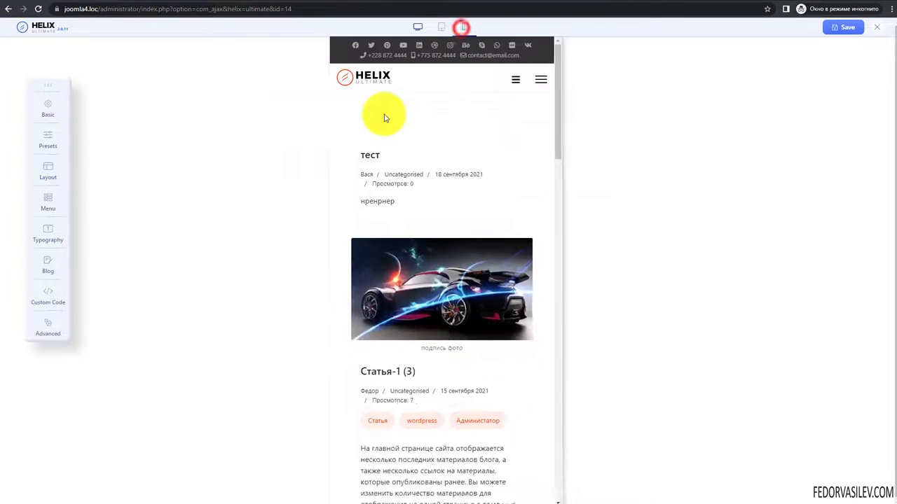
click(535, 80)
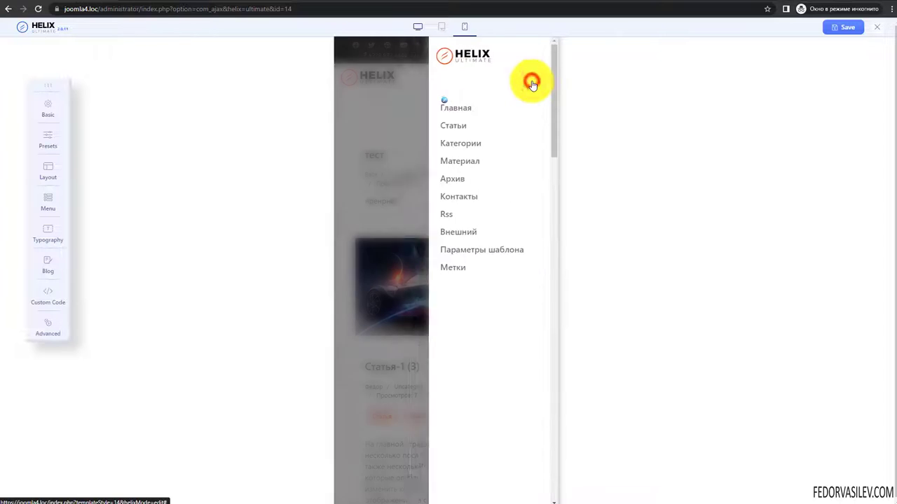
click(537, 56)
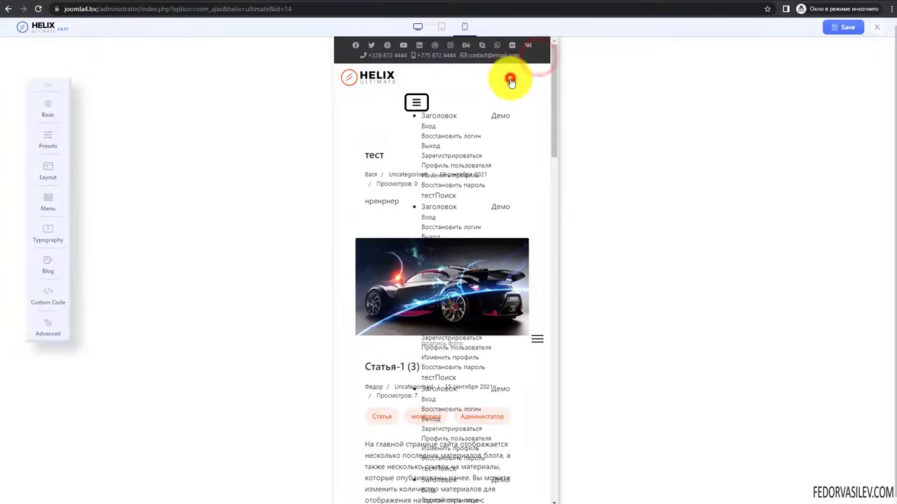
click(416, 102)
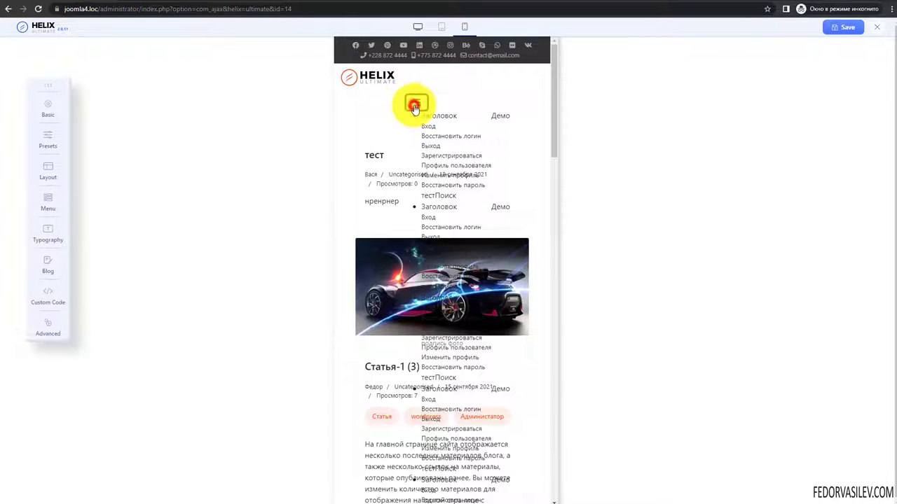
click(416, 28)
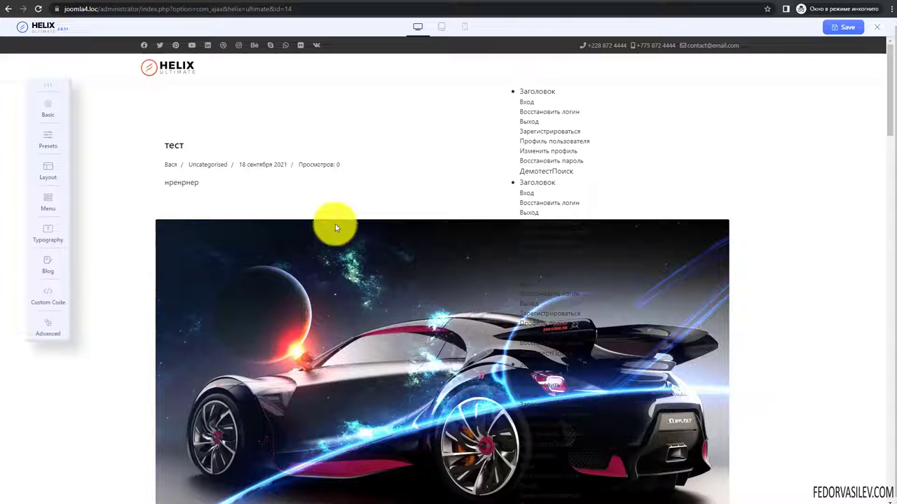
- Reposition the Helix settings toolbar slightly higher by its grip handle
mouse_move(49, 86)
mouse_down()
mouse_move(40, 55)
mouse_move(44, 72)
mouse_up()
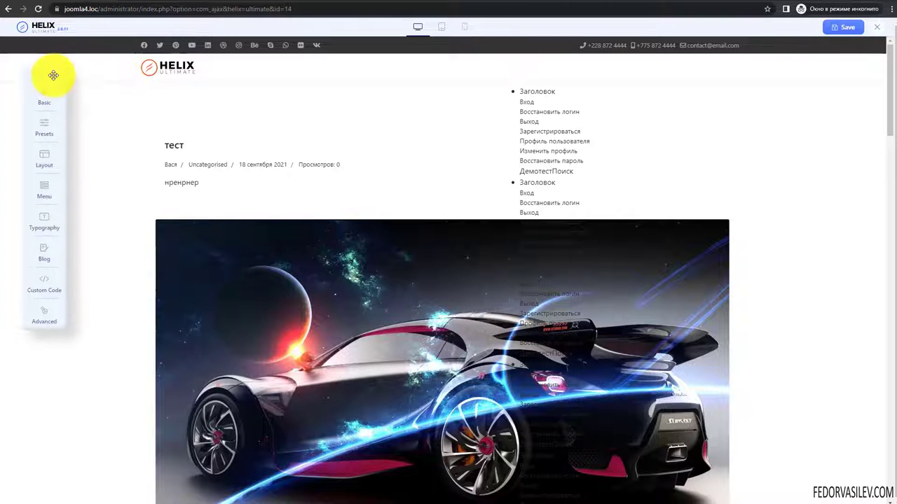
drag(40, 70, 40, 78)
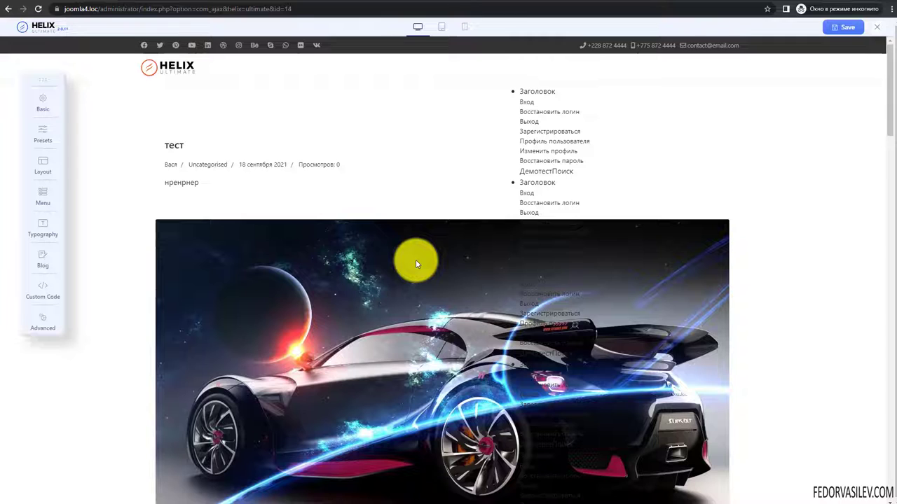
drag(44, 79, 47, 65)
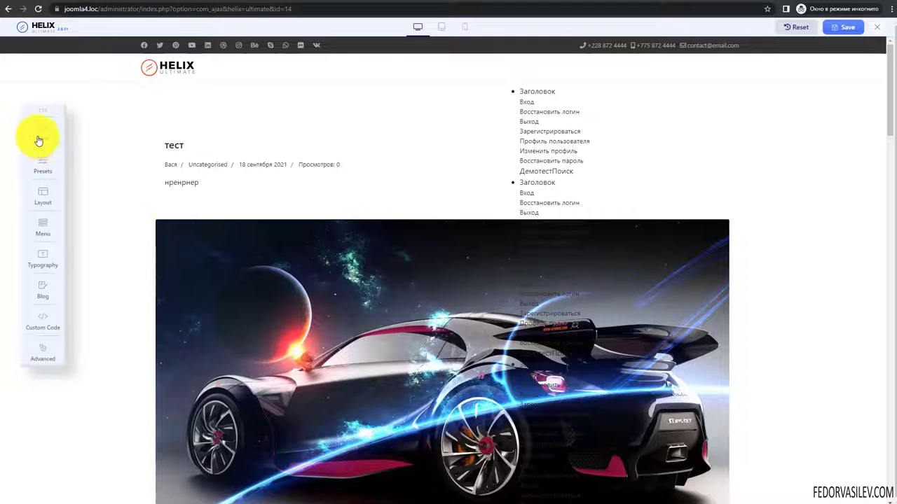
- Open the Basic template settings and expand the Logo section
click(43, 134)
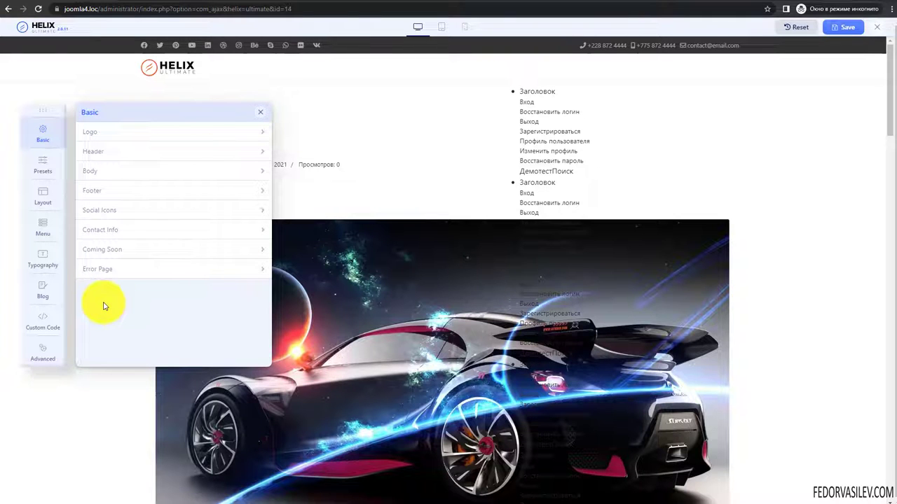
click(103, 133)
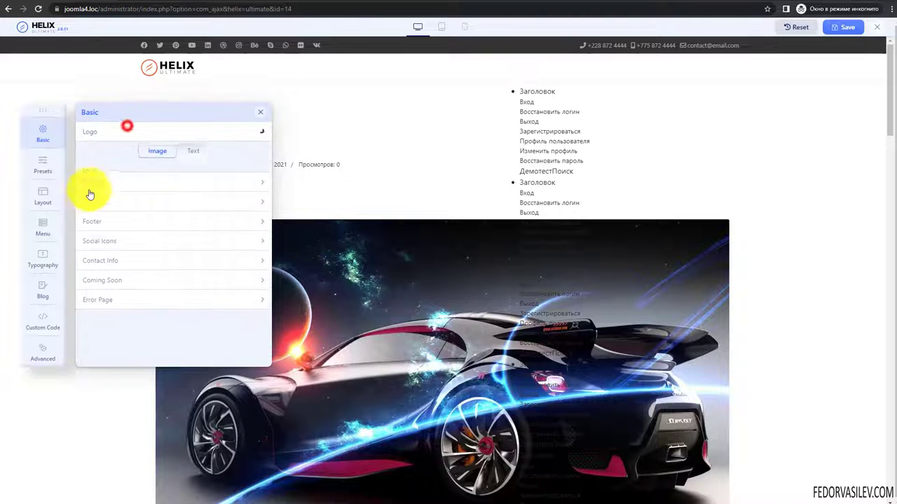
click(105, 133)
click(260, 113)
click(42, 133)
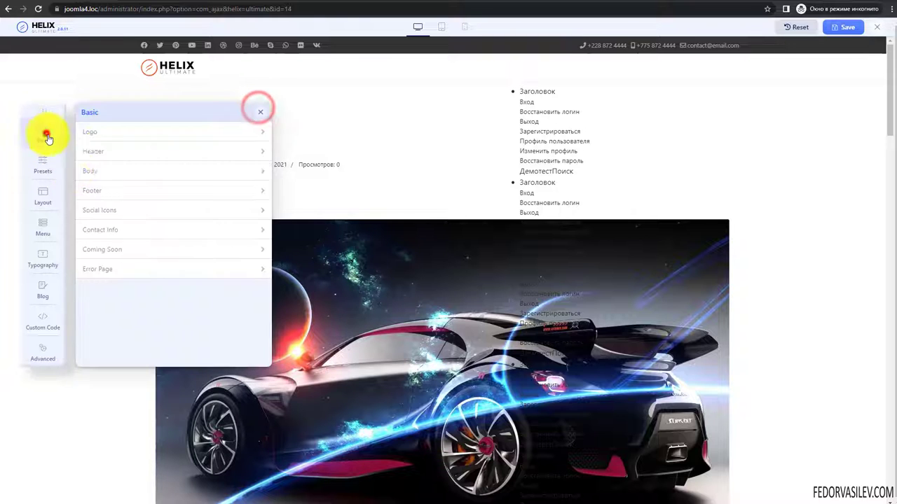
click(102, 133)
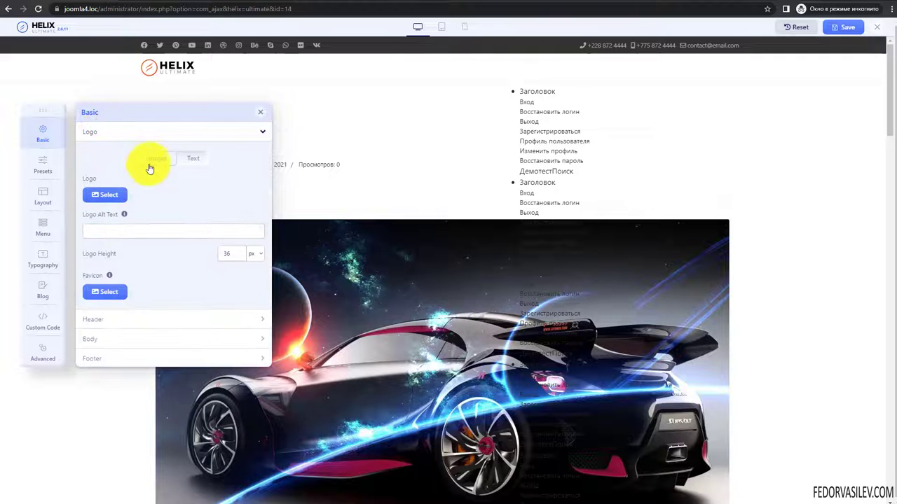
- Try a text logo with a slogan, then switch the logo type back to Image
click(192, 158)
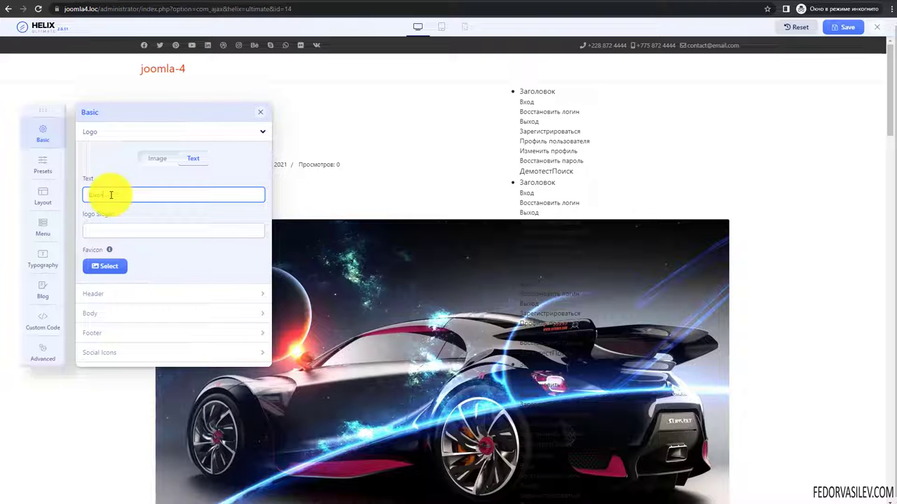
click(115, 234)
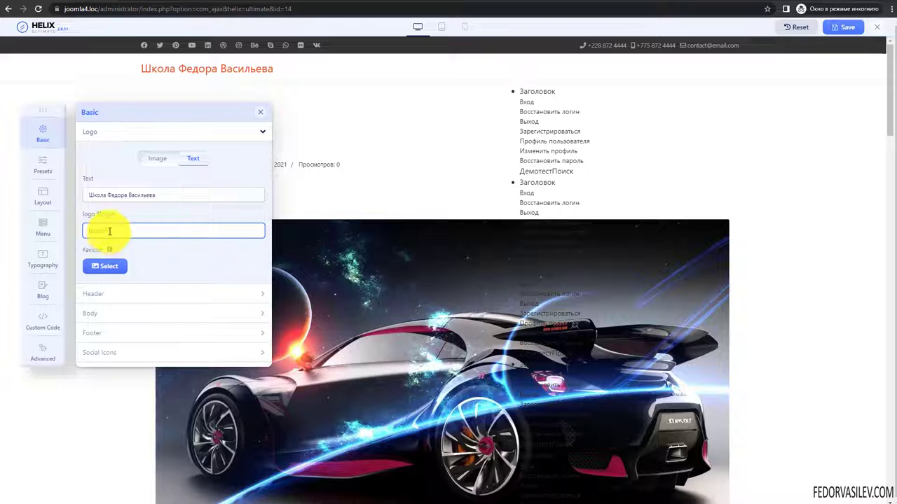
click(130, 194)
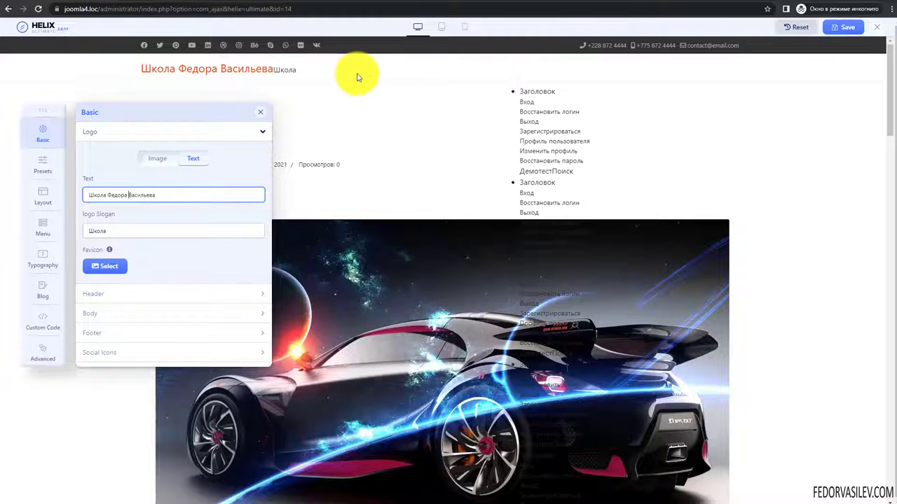
click(153, 159)
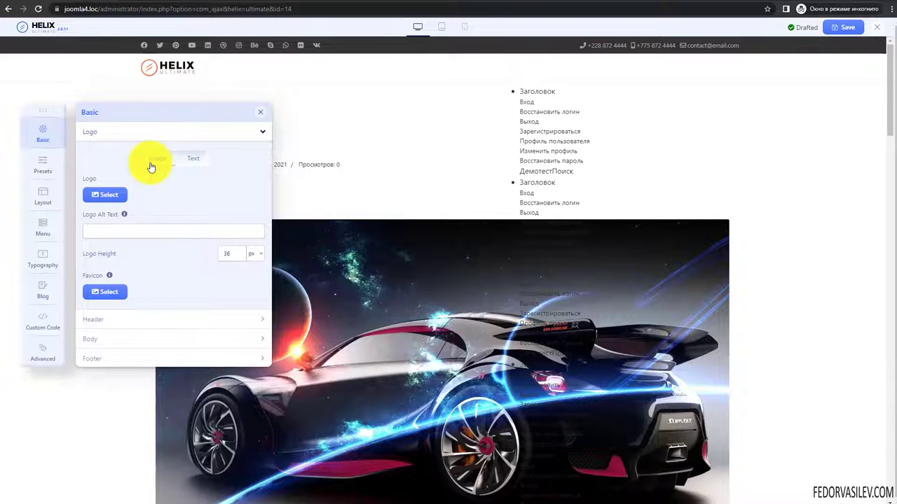
click(103, 197)
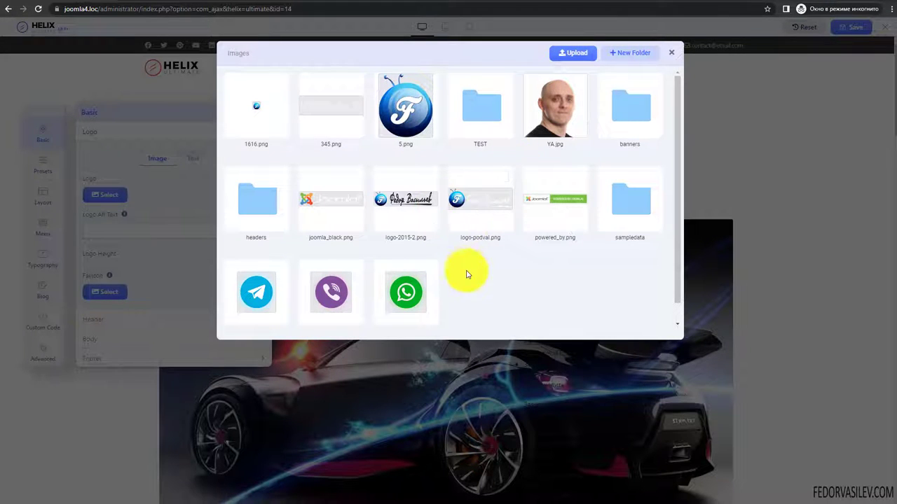
- Try creating a 'test' folder in the image library, then open the existing TEST folder
click(632, 56)
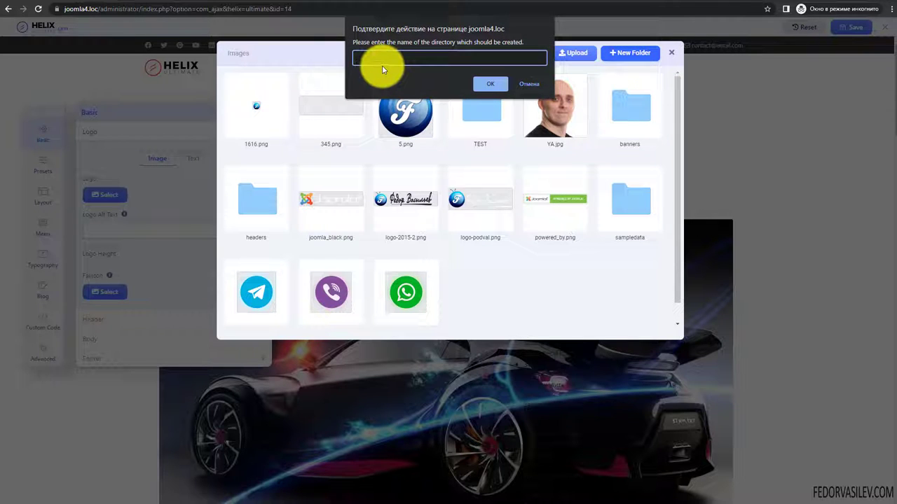
text(test)
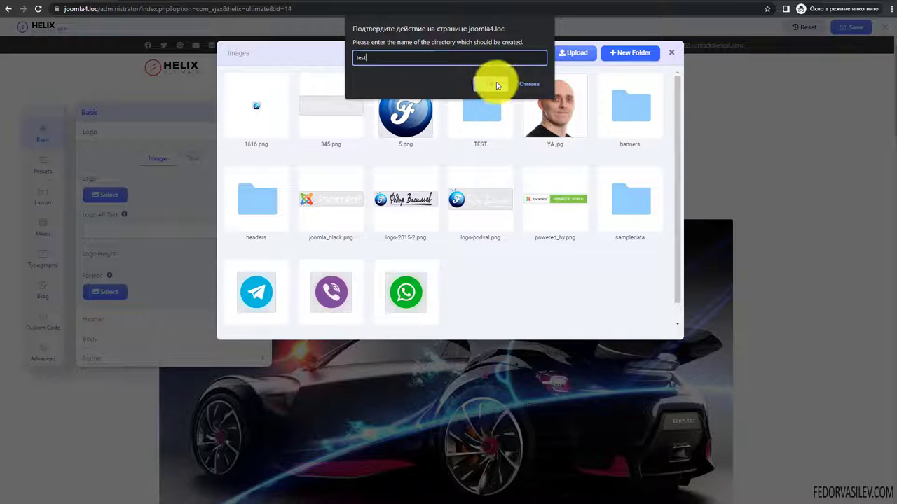
click(493, 83)
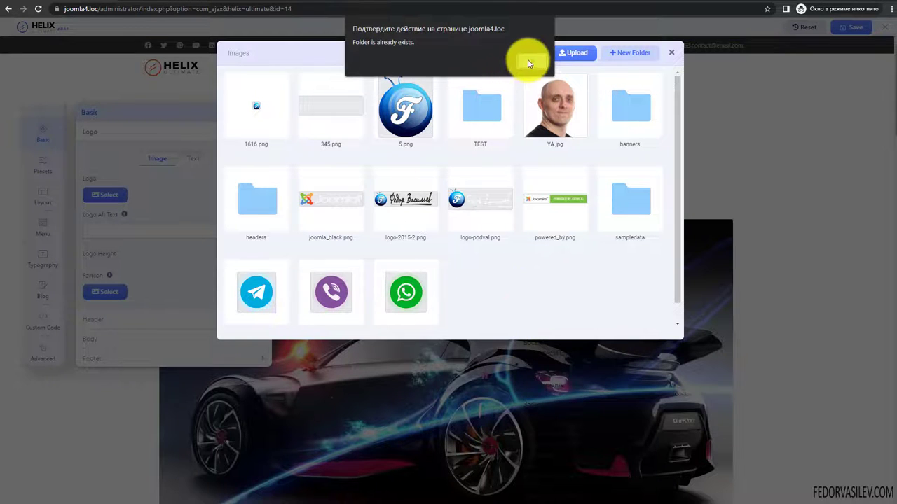
click(529, 65)
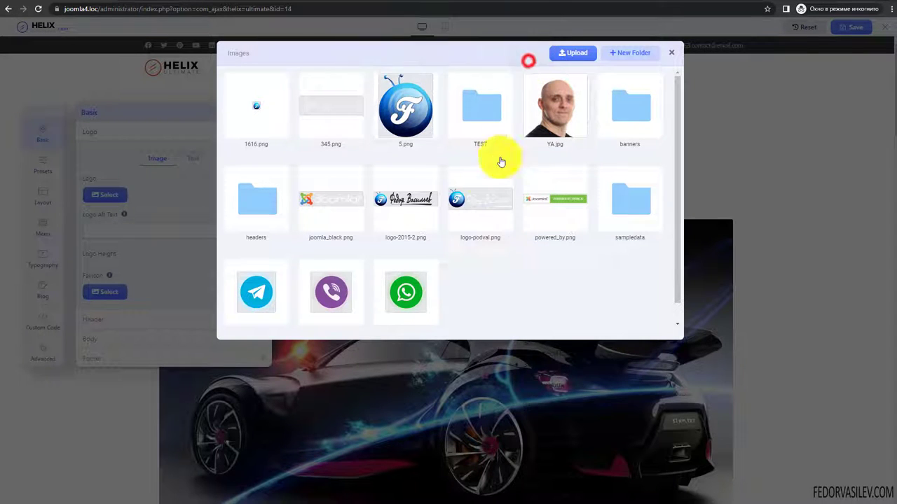
click(477, 110)
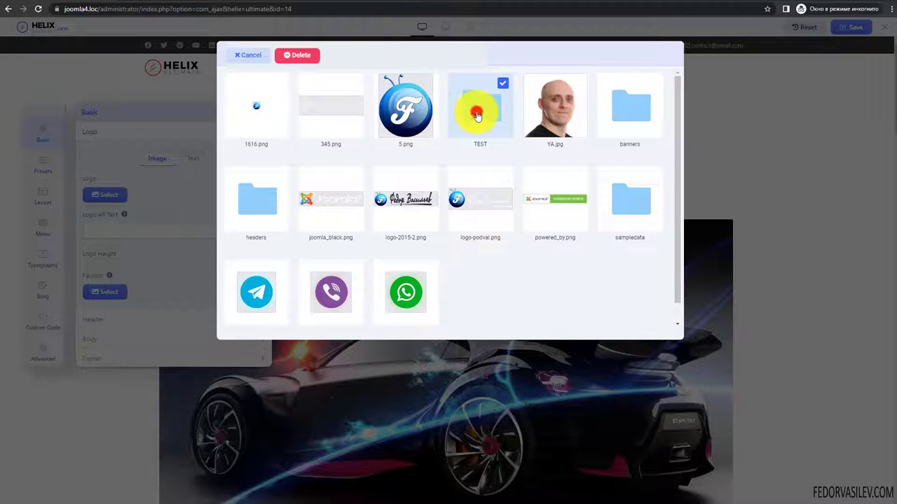
double_click(476, 114)
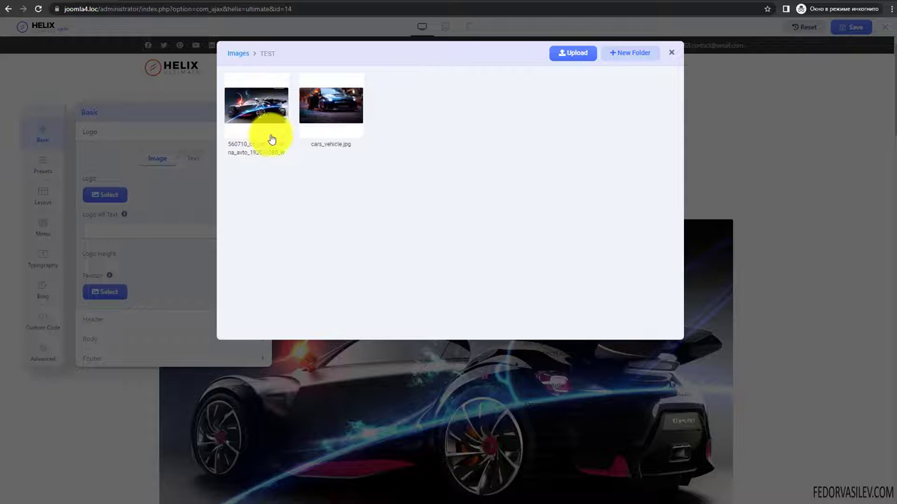
- Cancel the upload, return to Images and apply logo-2015-2.png as the site logo
click(578, 54)
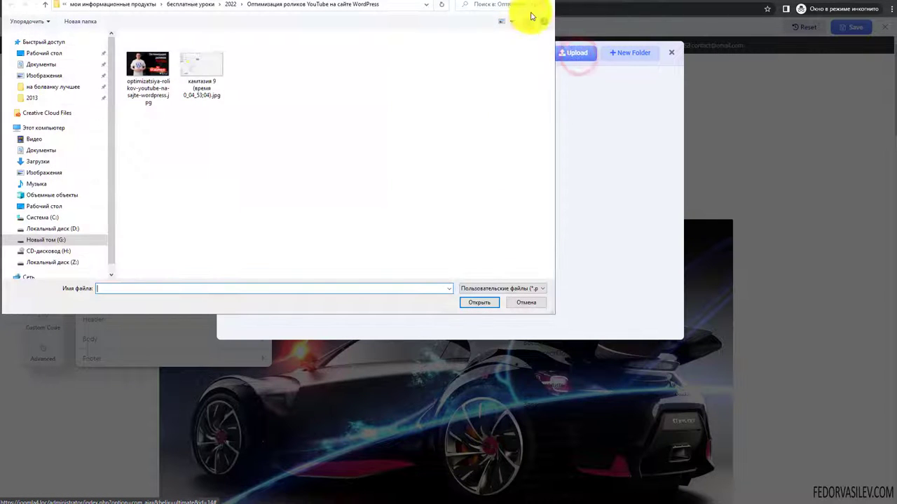
key(Escape)
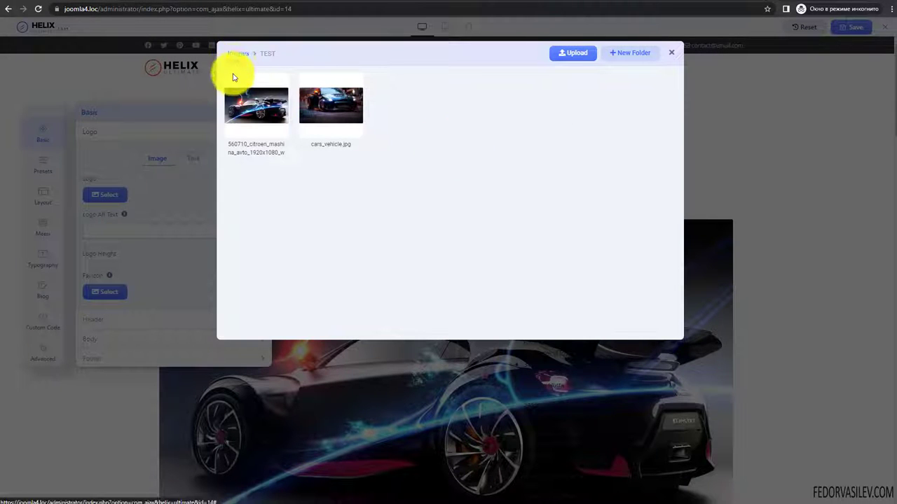
click(238, 54)
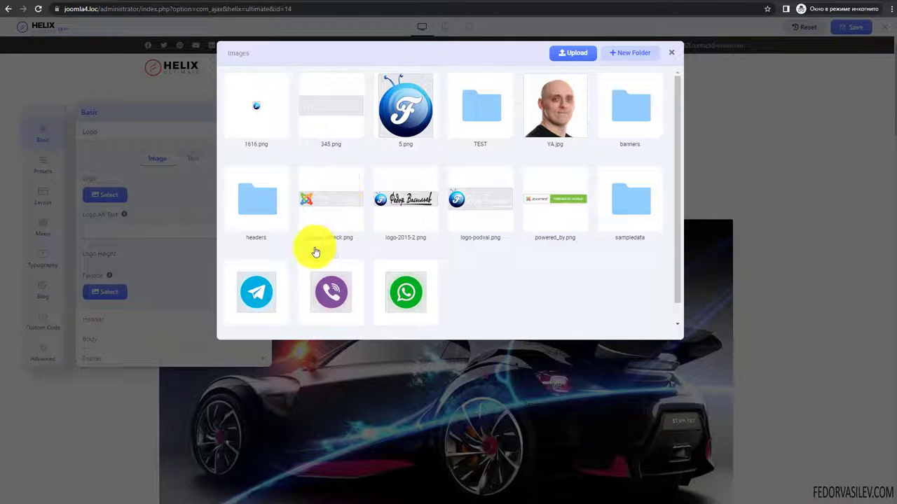
click(564, 54)
click(543, 4)
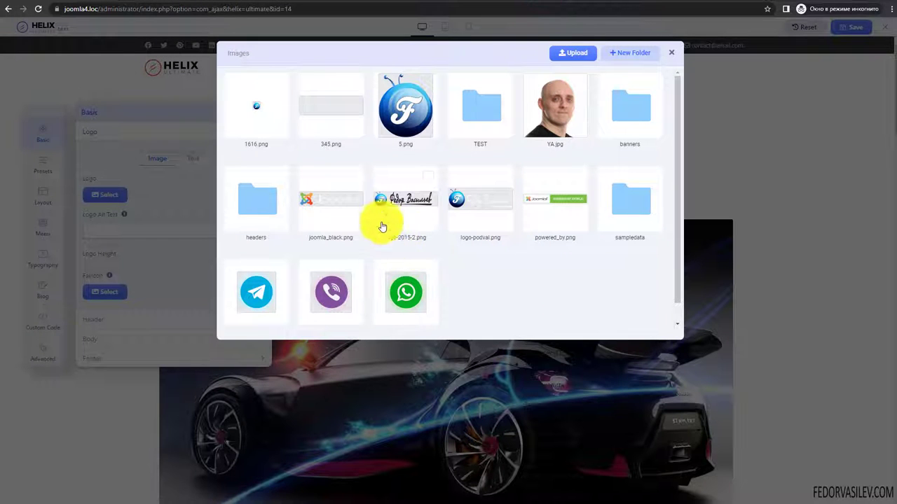
click(428, 177)
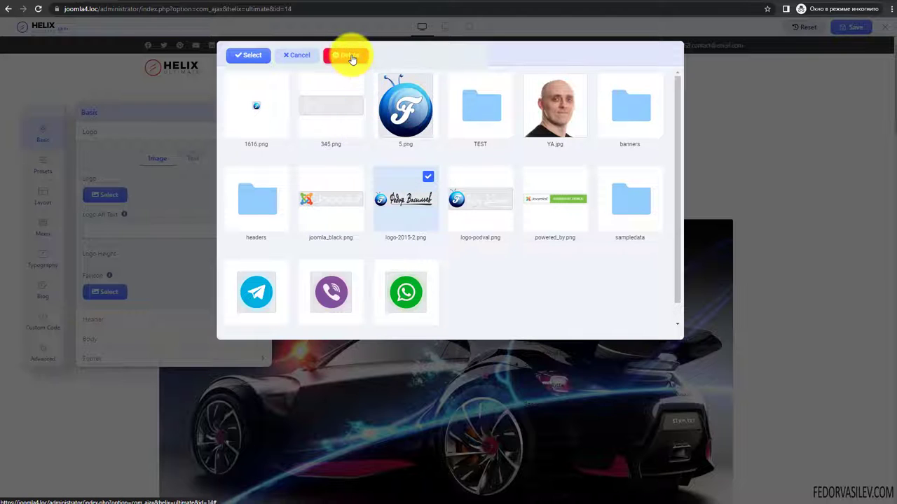
click(250, 58)
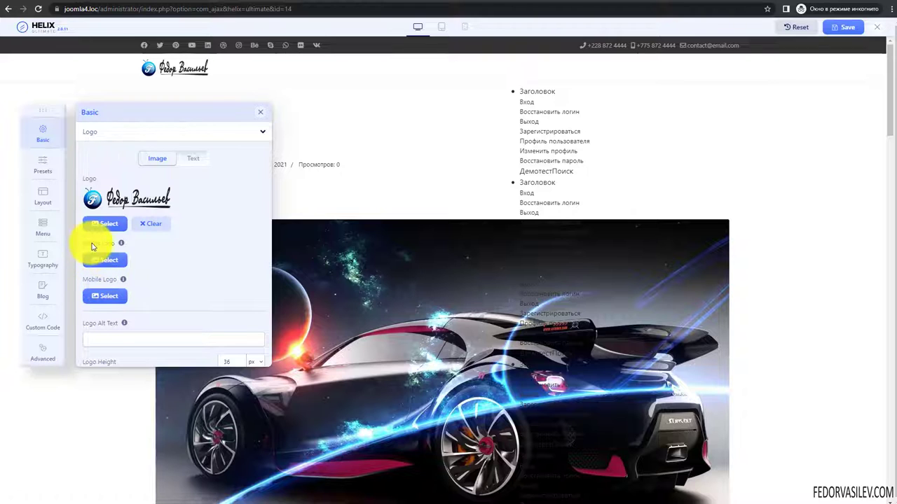
- Read through the Retina Logo help text
click(121, 243)
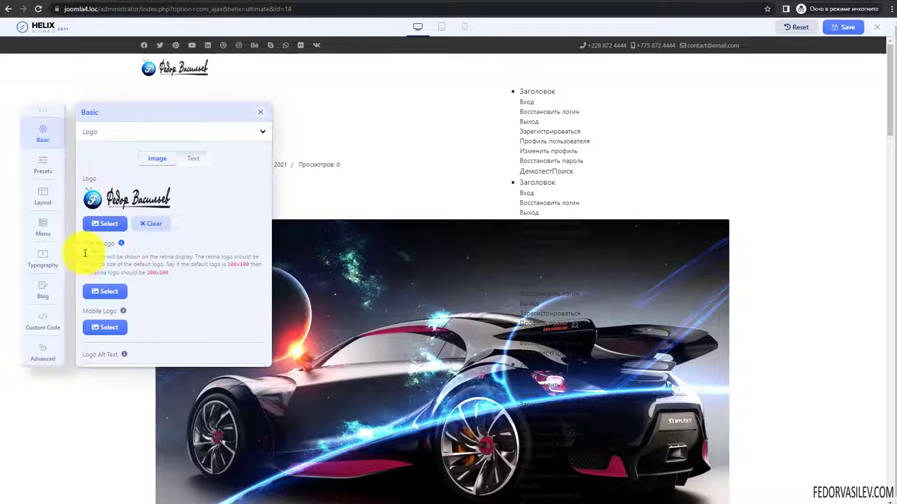
drag(157, 271, 89, 257)
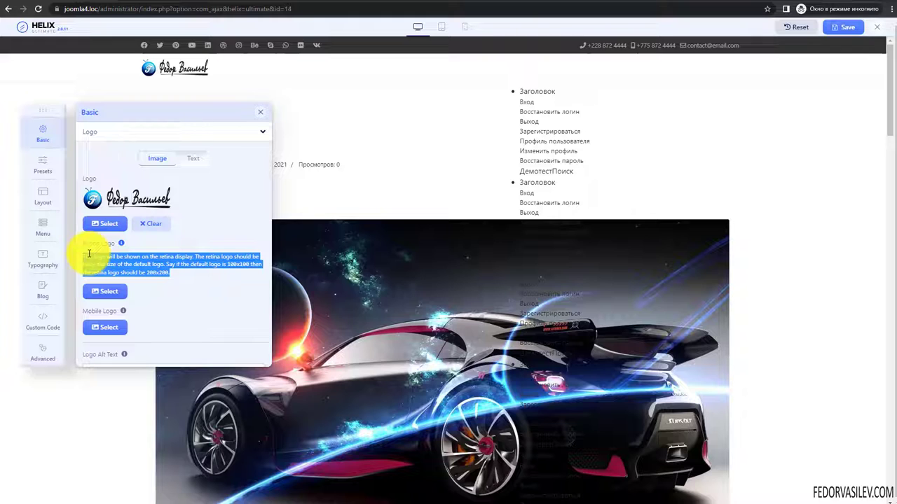
click(121, 243)
click(121, 243)
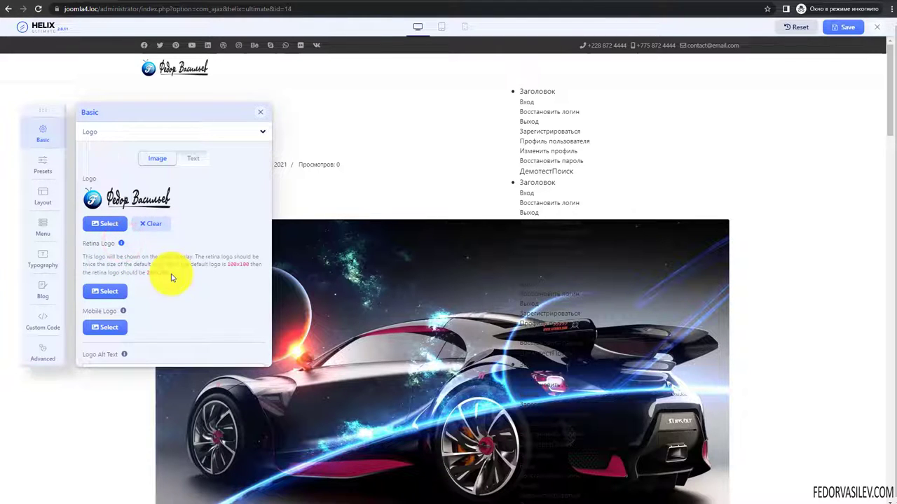
drag(171, 272, 208, 256)
click(121, 243)
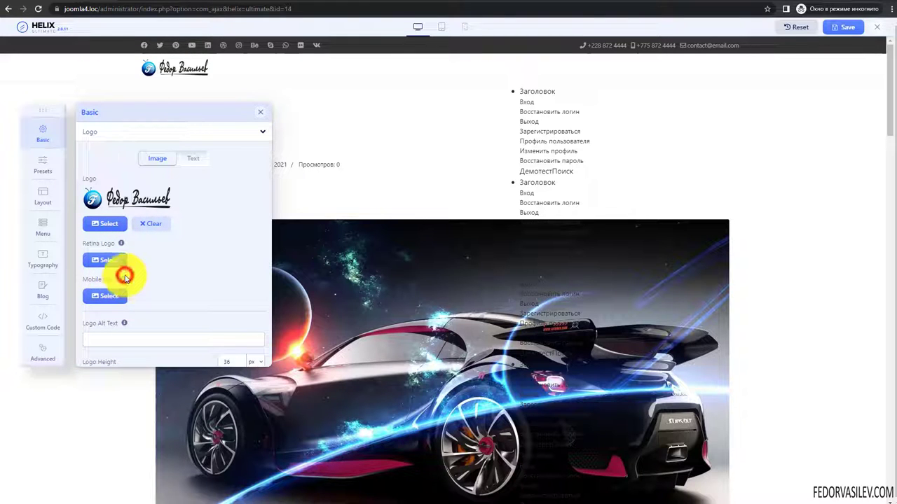
- Check the Mobile Logo help and bring up the image library for the mobile logo
click(123, 280)
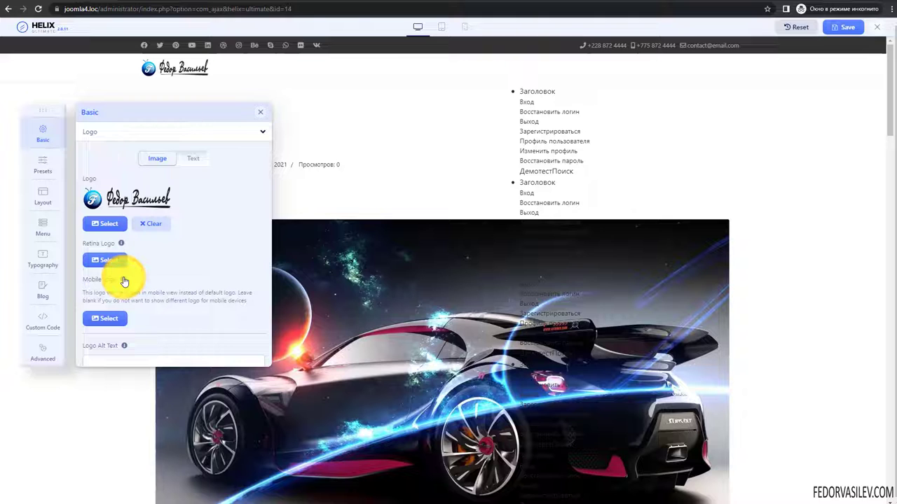
click(124, 280)
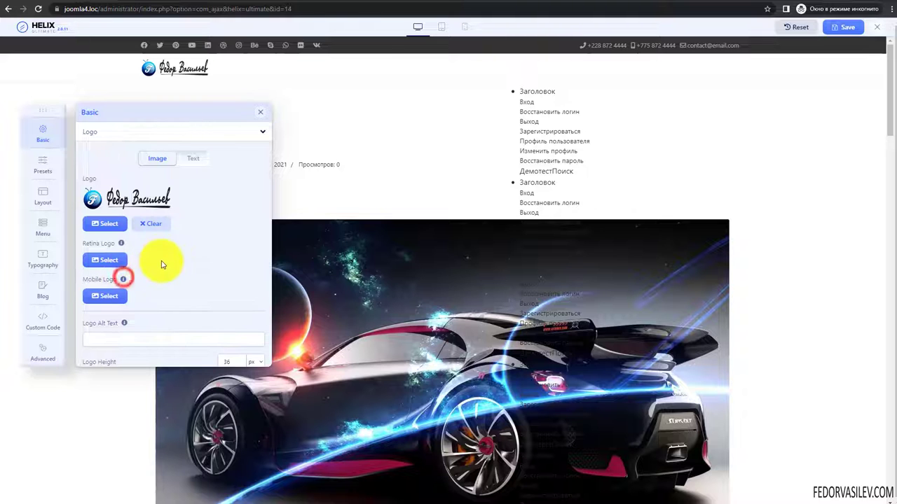
click(105, 297)
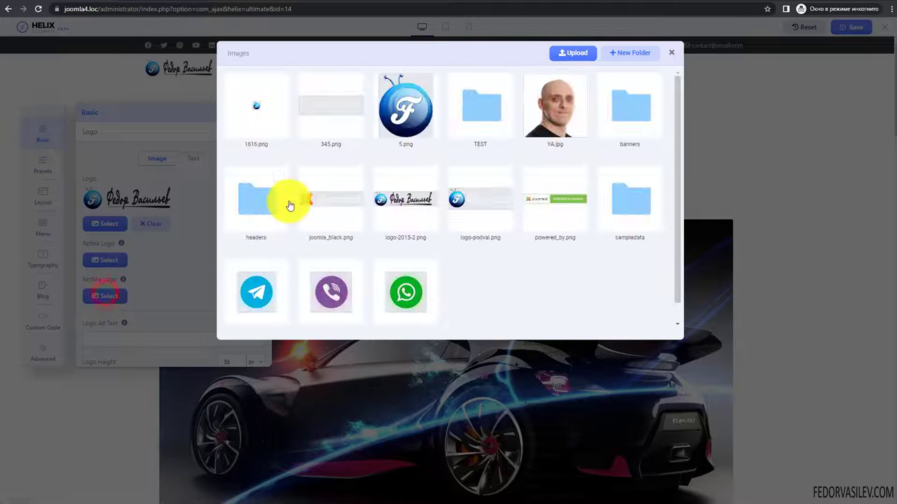
click(404, 119)
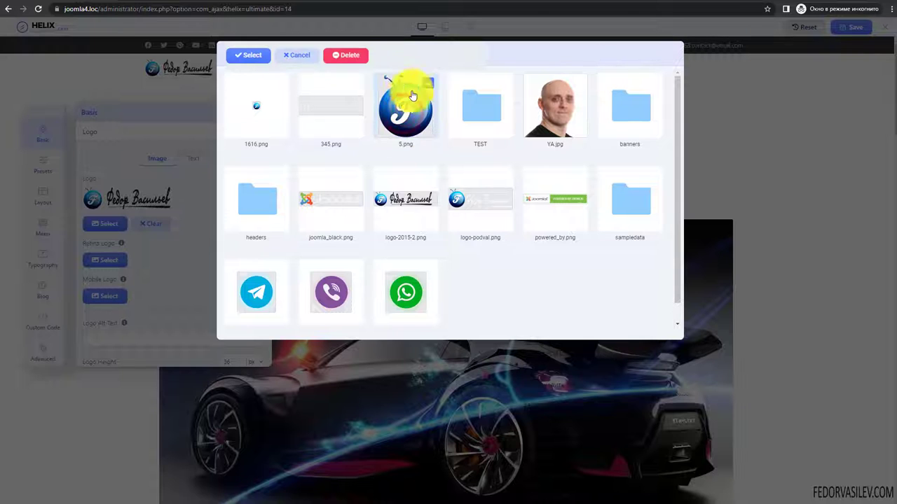
click(241, 55)
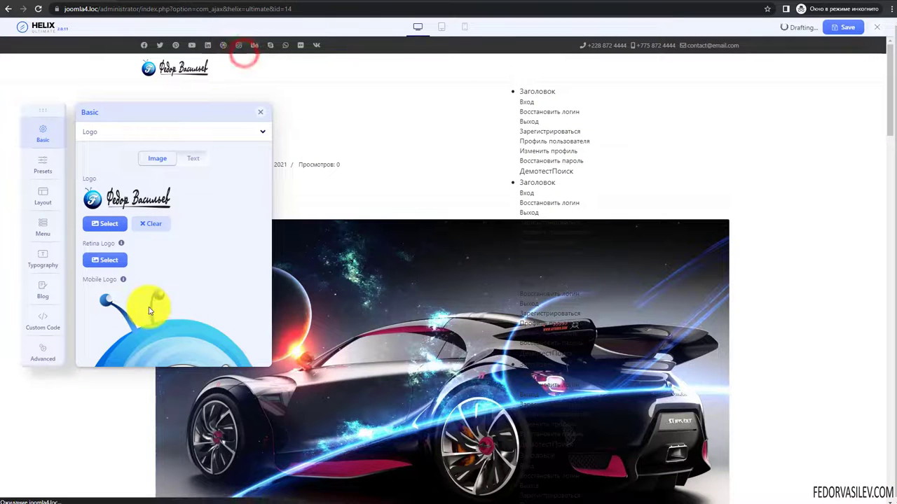
scroll(148, 310, down, 2)
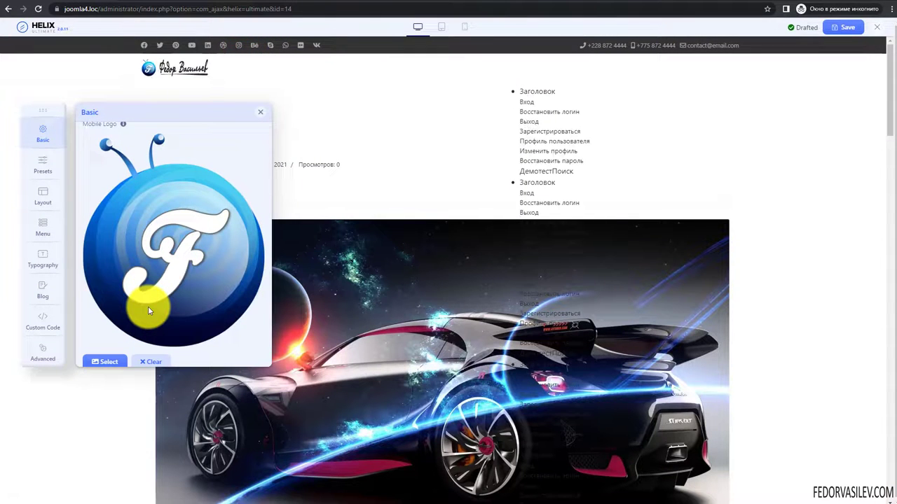
scroll(148, 309, up, 1)
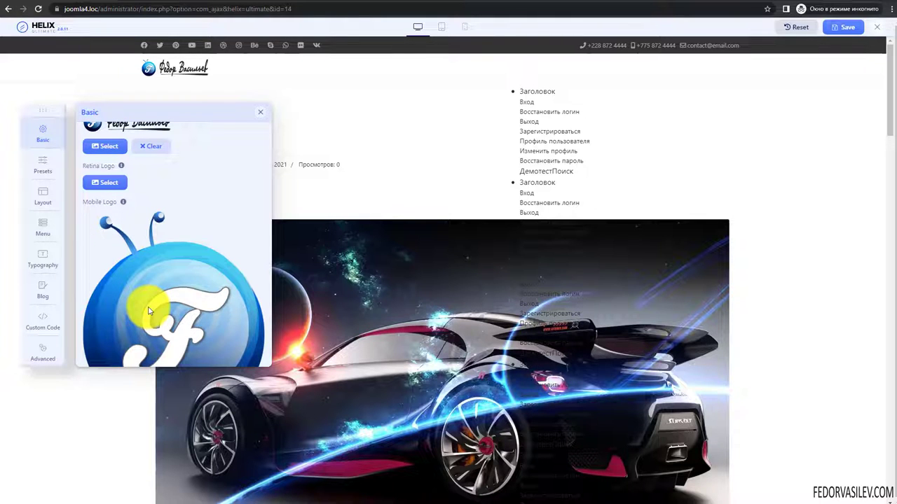
scroll(148, 310, up, 1)
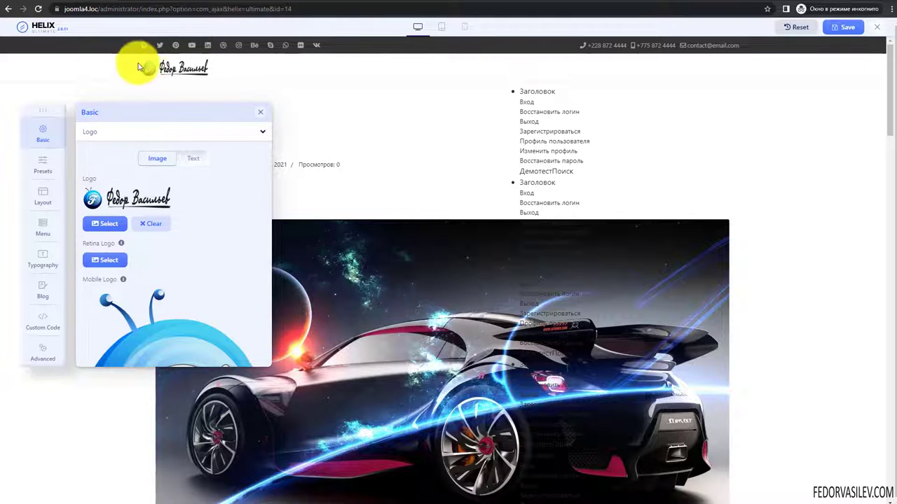
scroll(147, 236, down, 2)
scroll(148, 236, down, 1)
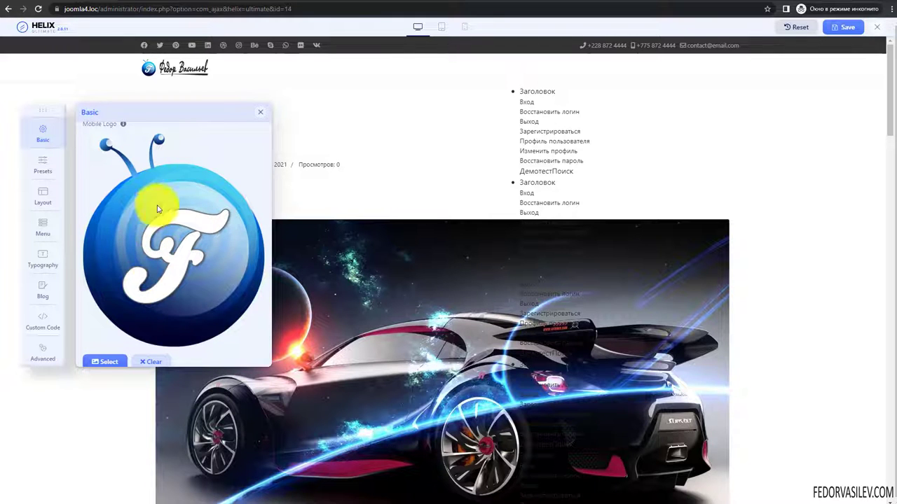
scroll(220, 296, down, 3)
scroll(214, 296, up, 3)
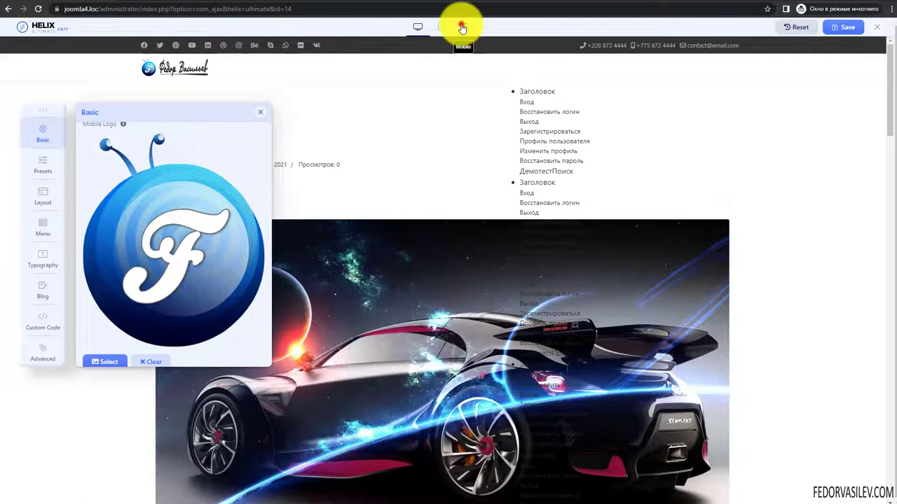
click(462, 28)
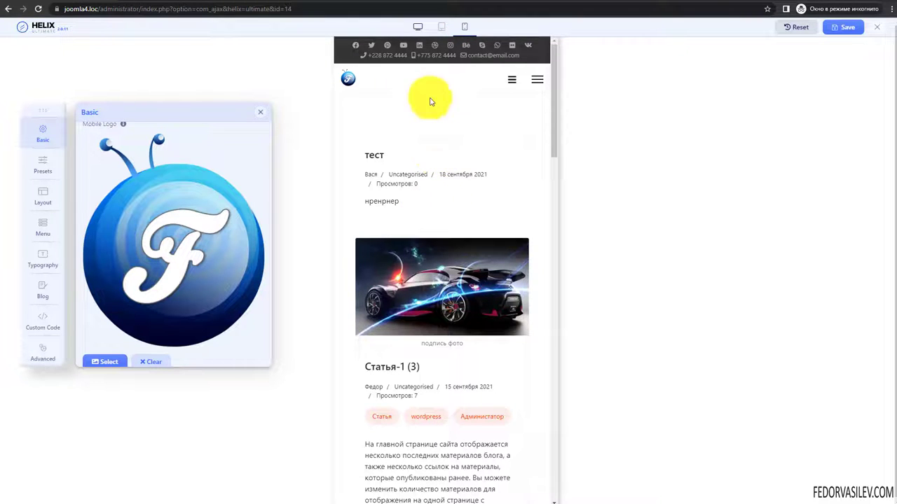
click(441, 30)
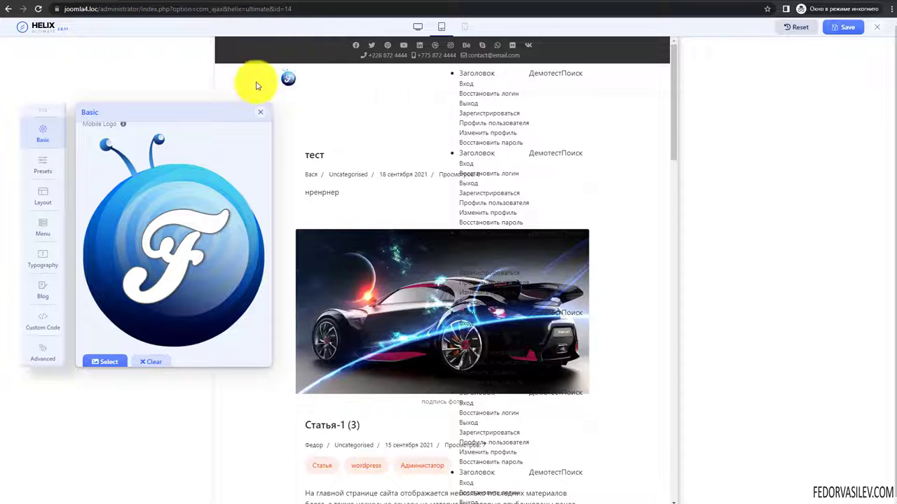
click(460, 27)
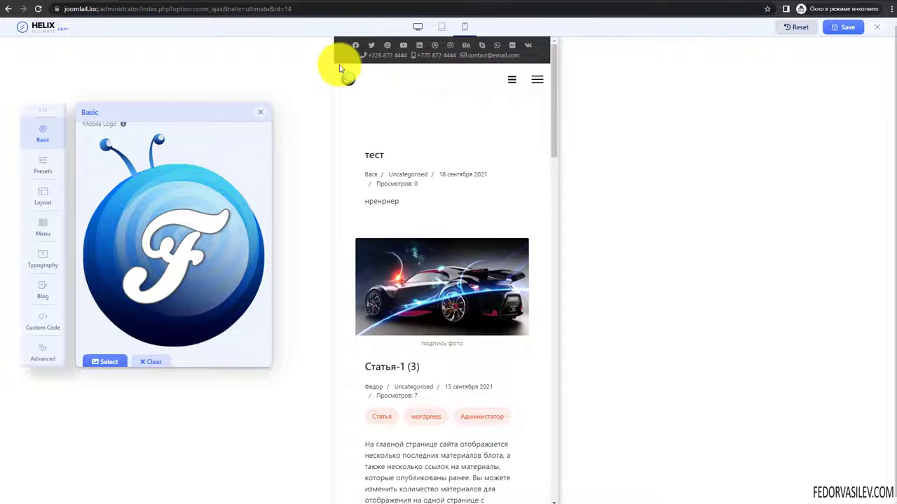
click(418, 26)
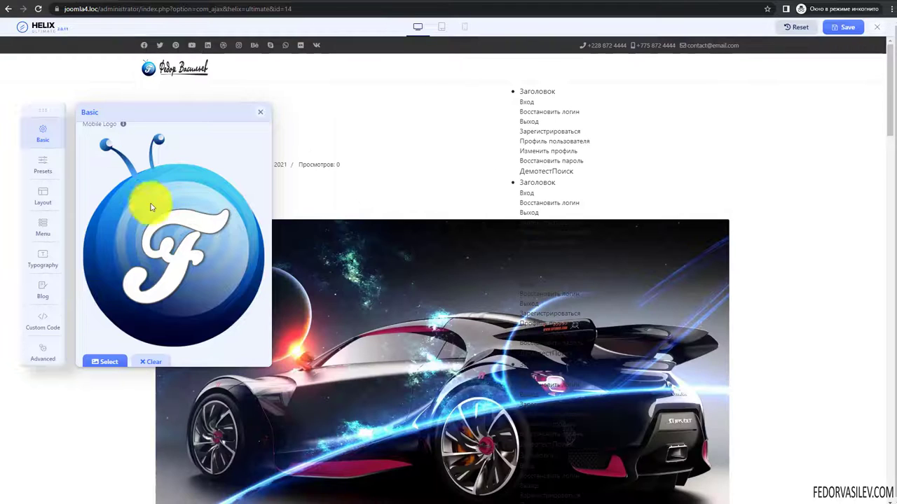
- Enter the school's name as the Logo Alt Text
scroll(159, 211, down, 2)
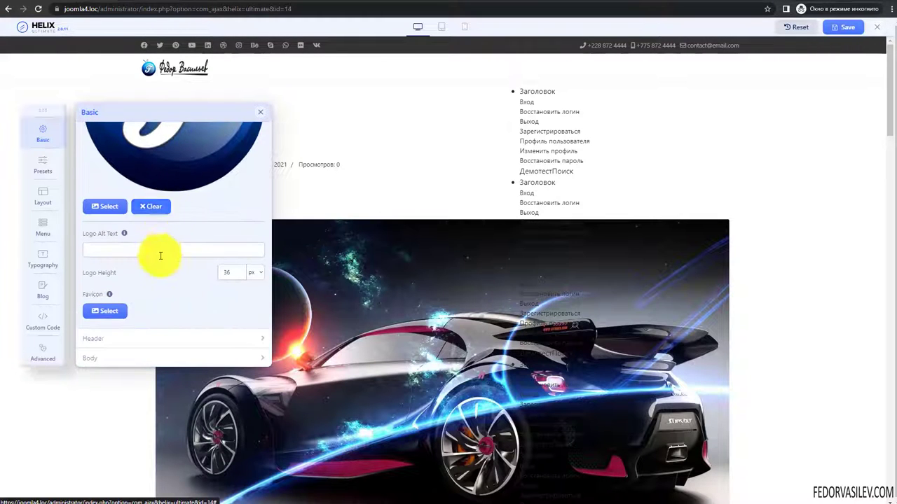
click(125, 234)
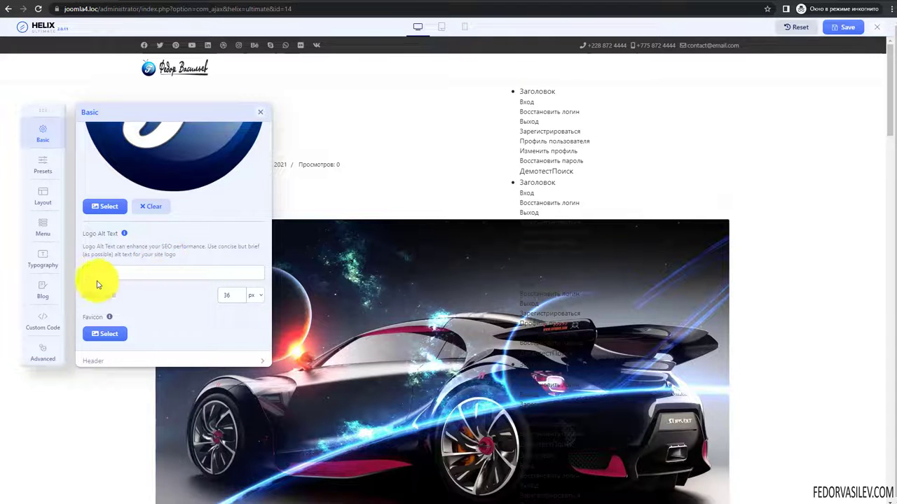
drag(156, 245, 109, 250)
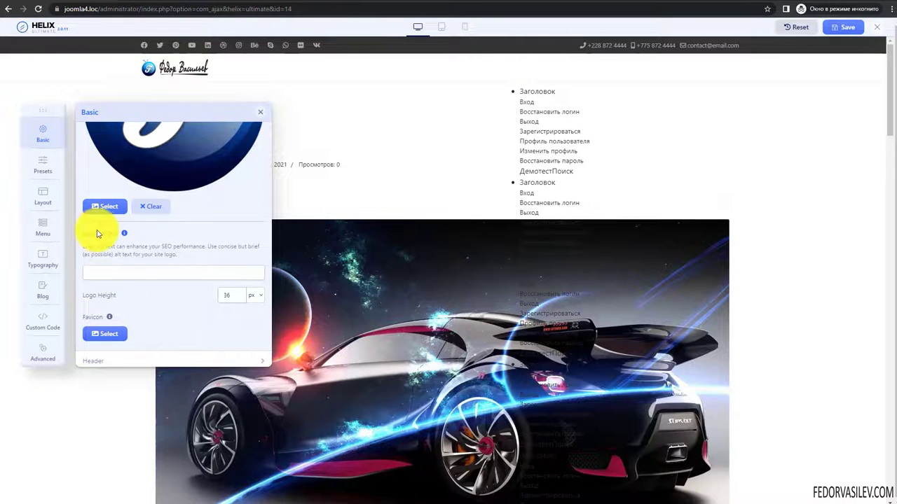
scroll(164, 235, up, 5)
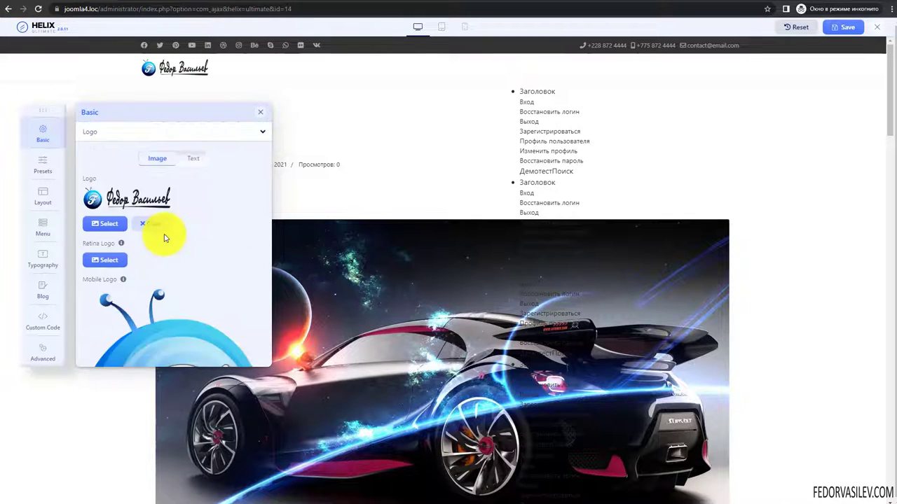
scroll(165, 237, down, 5)
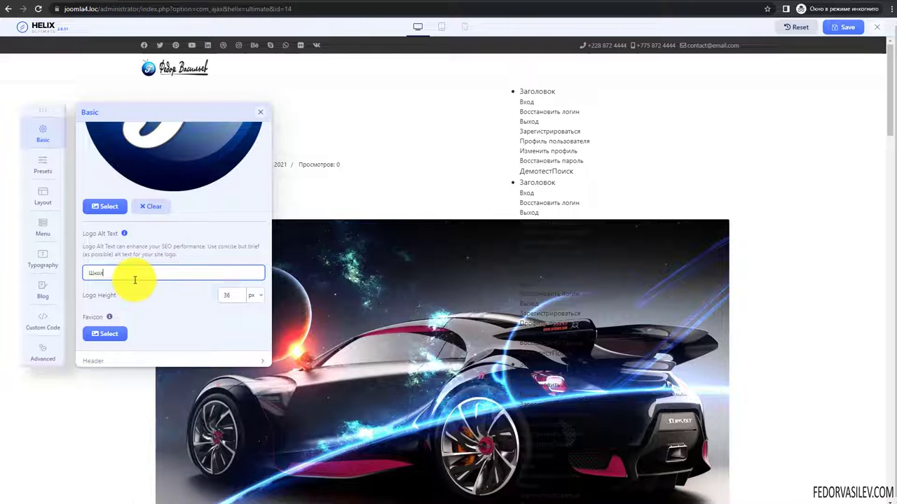
text(Федора Васильева)
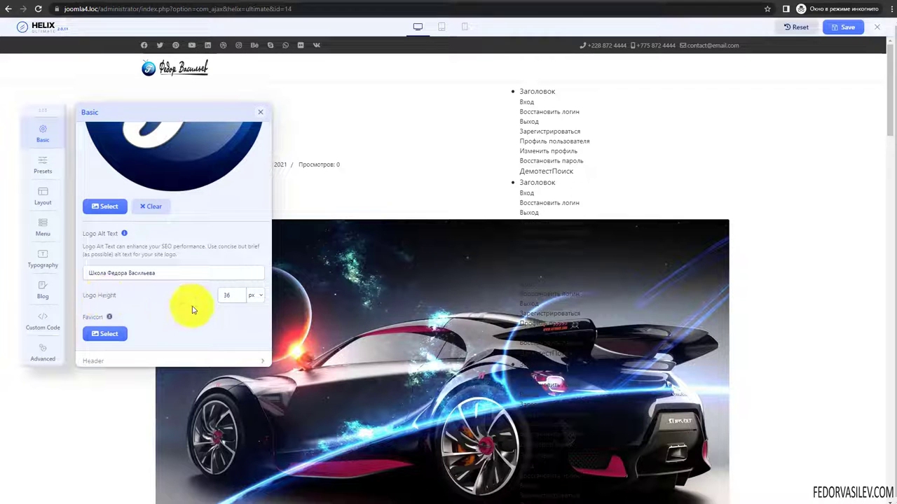
- Try a logo height of 96, then set it back to 36
click(232, 295)
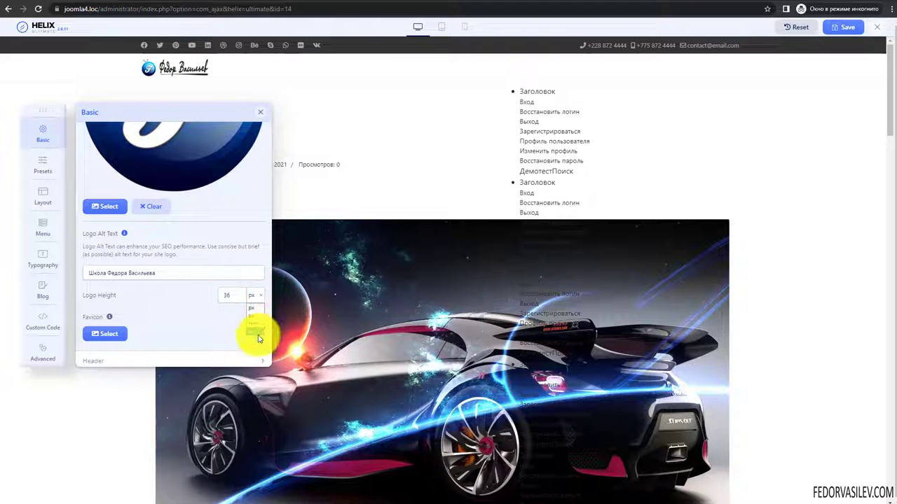
double_click(223, 295)
text(96)
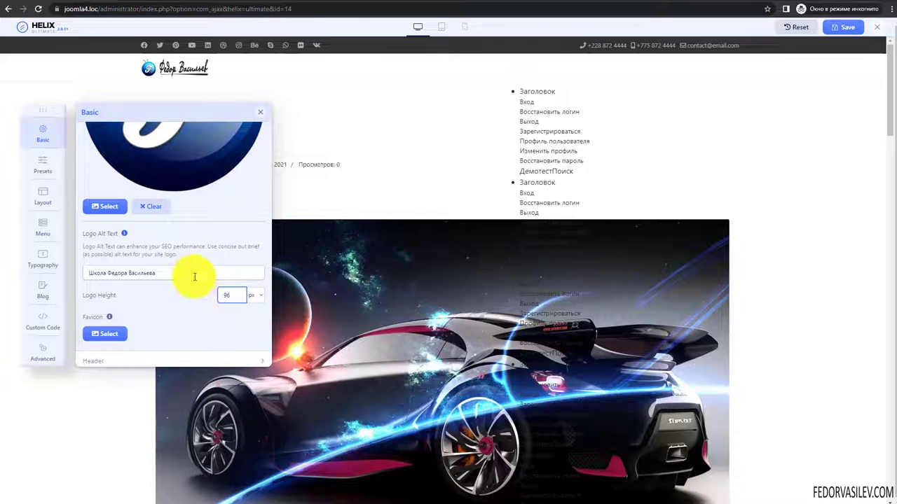
click(194, 274)
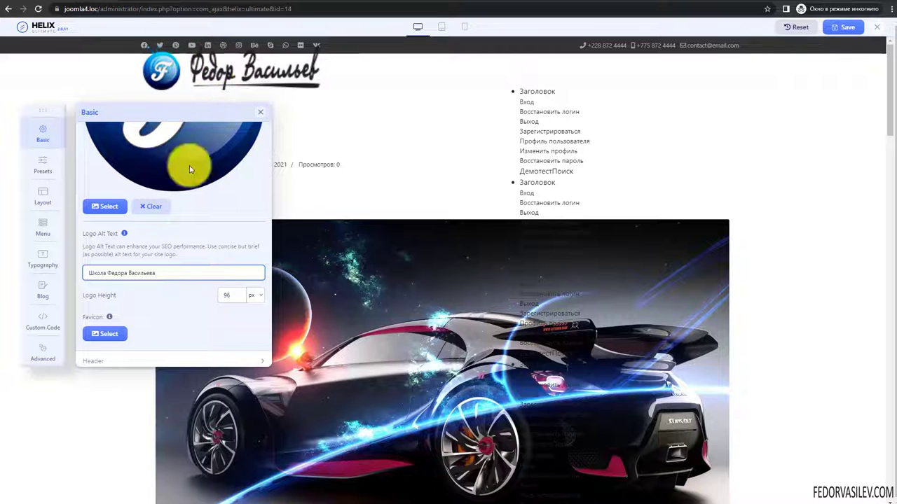
click(224, 294)
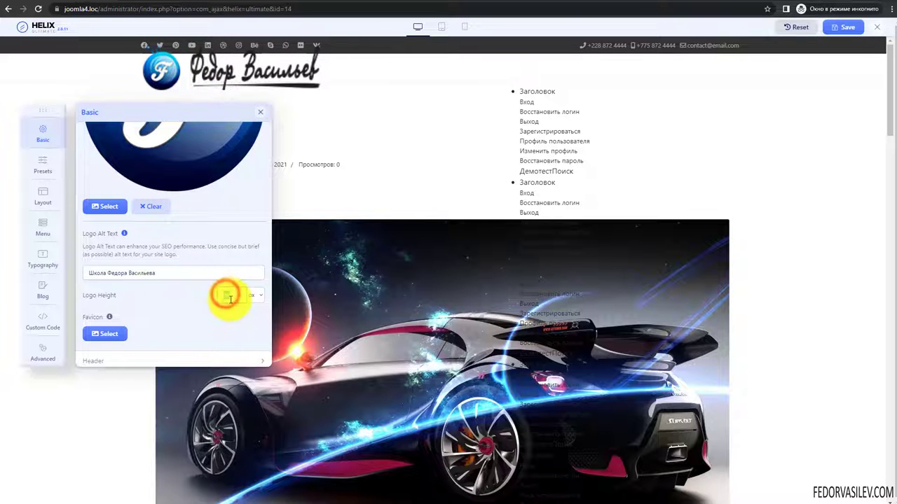
text(36)
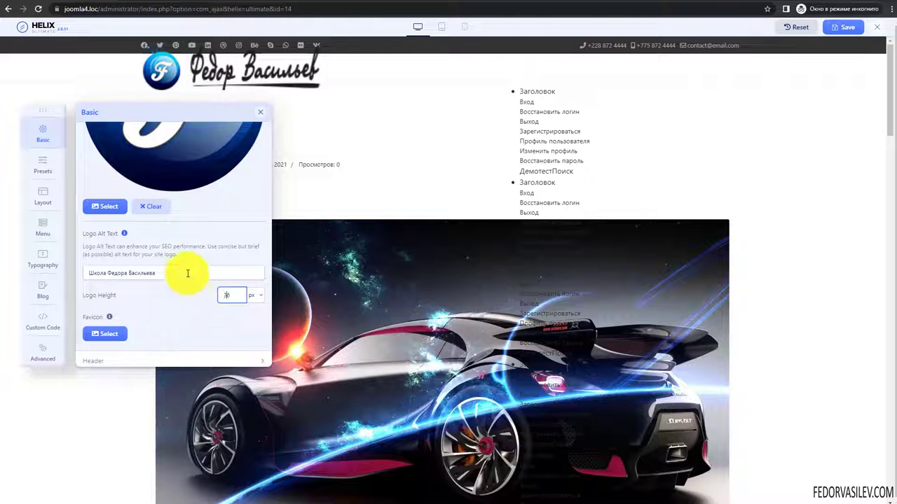
click(186, 274)
click(181, 293)
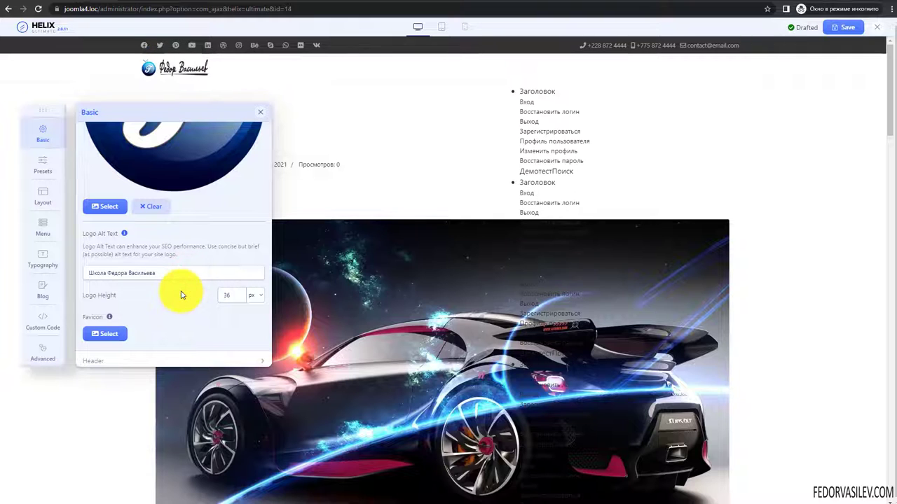
scroll(171, 294, down, 3)
scroll(160, 240, up, 2)
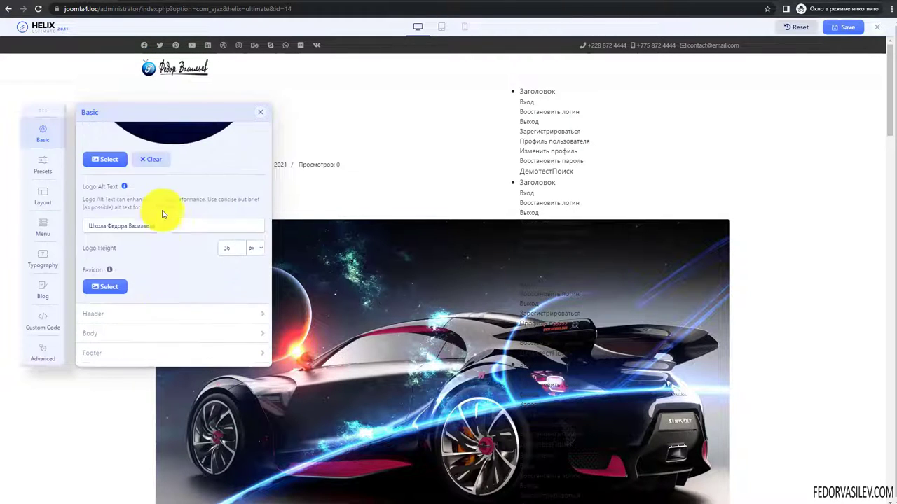
- Set the favicon to 1616.png from the image library
click(108, 273)
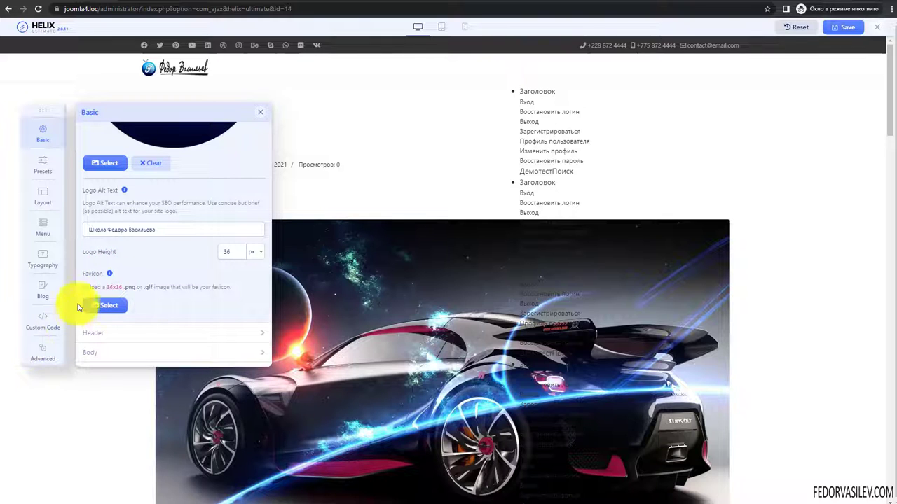
drag(140, 304, 171, 291)
click(143, 284)
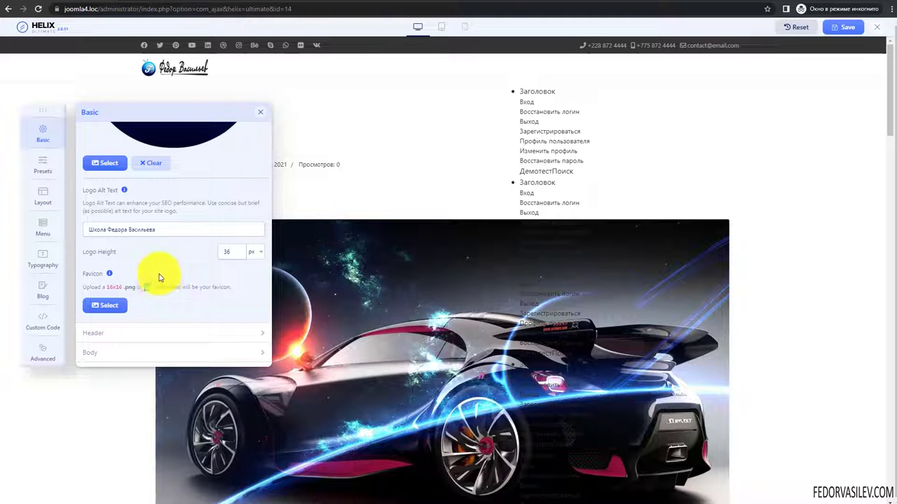
click(104, 306)
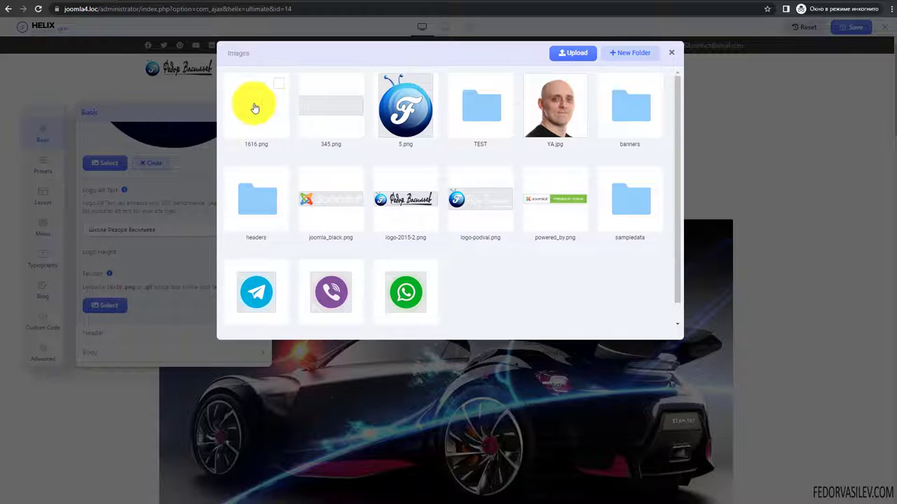
click(278, 84)
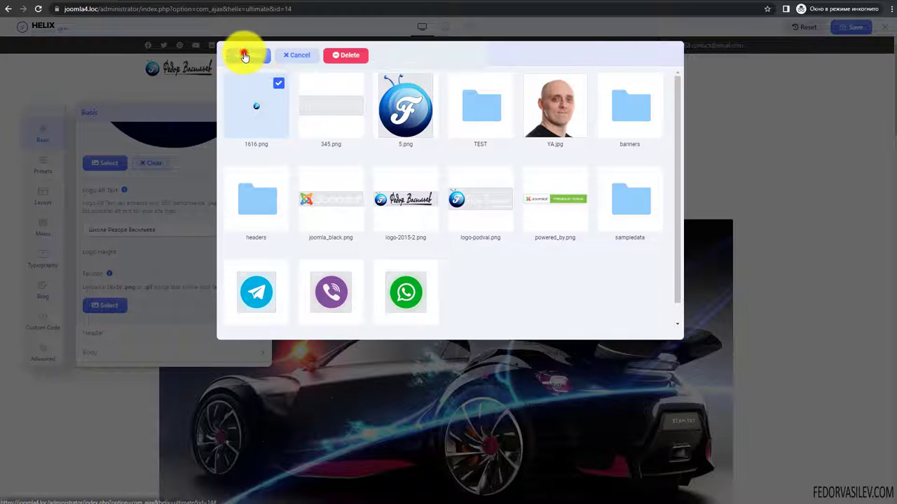
click(244, 56)
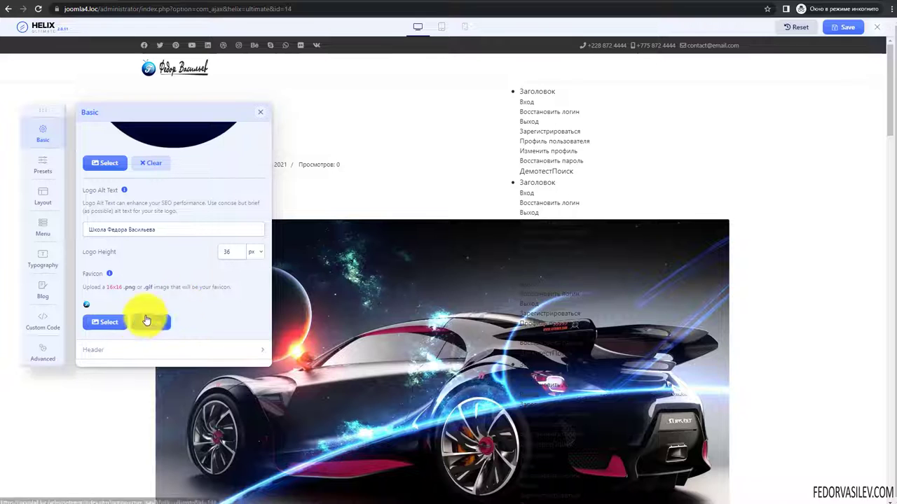
- Collapse the Logo section and save the template settings
scroll(205, 295, down, 1)
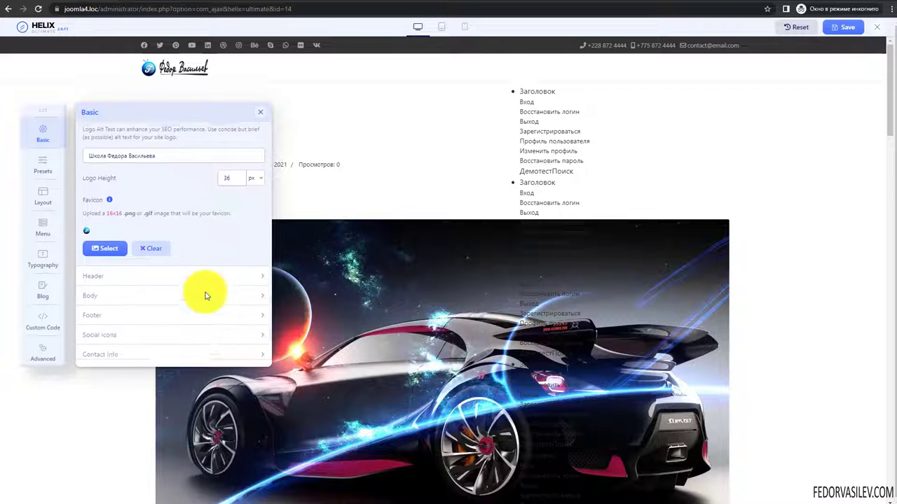
scroll(182, 245, up, 5)
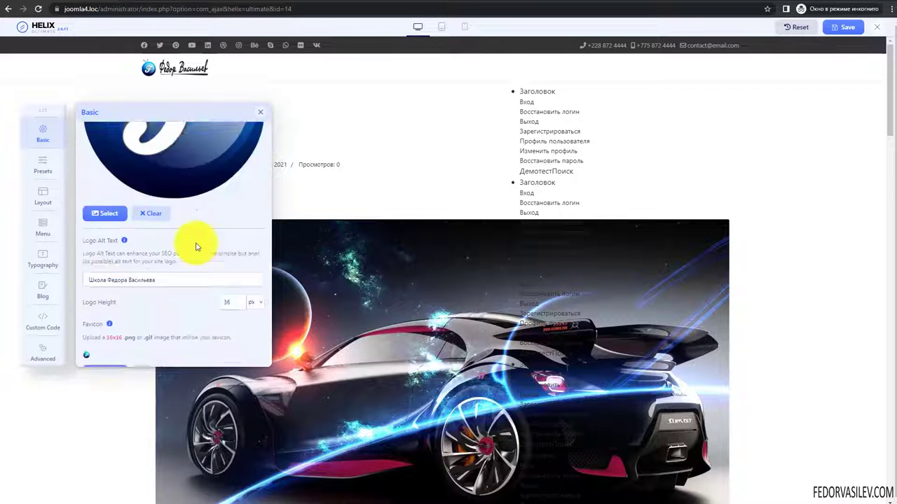
click(118, 133)
click(118, 131)
scroll(140, 191, down, 2)
click(145, 132)
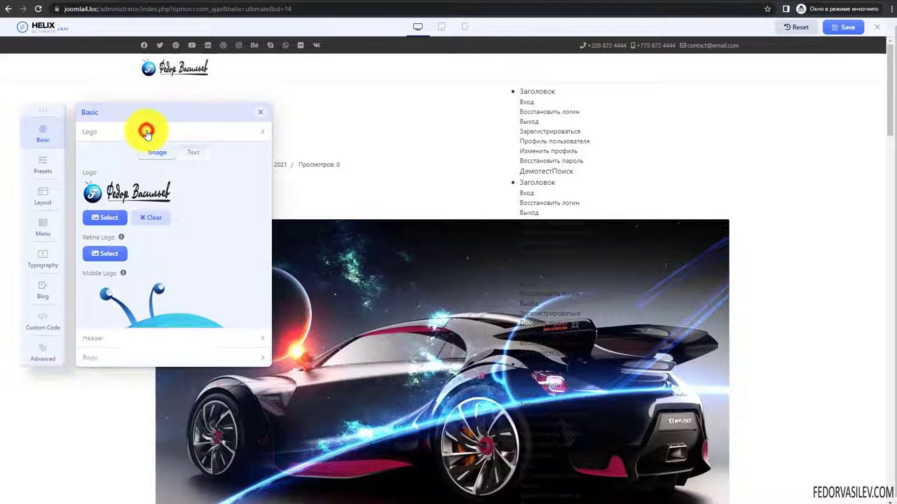
click(848, 28)
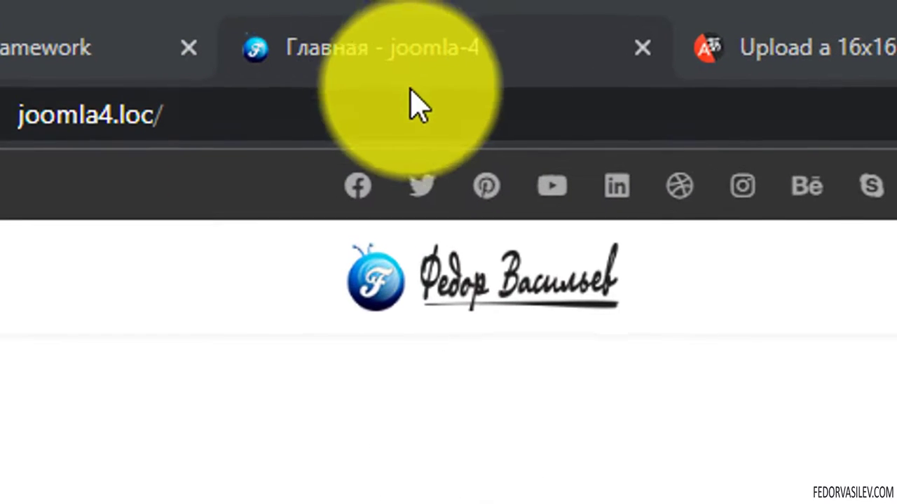
- Reload the site home page to see the saved template changes
click(358, 36)
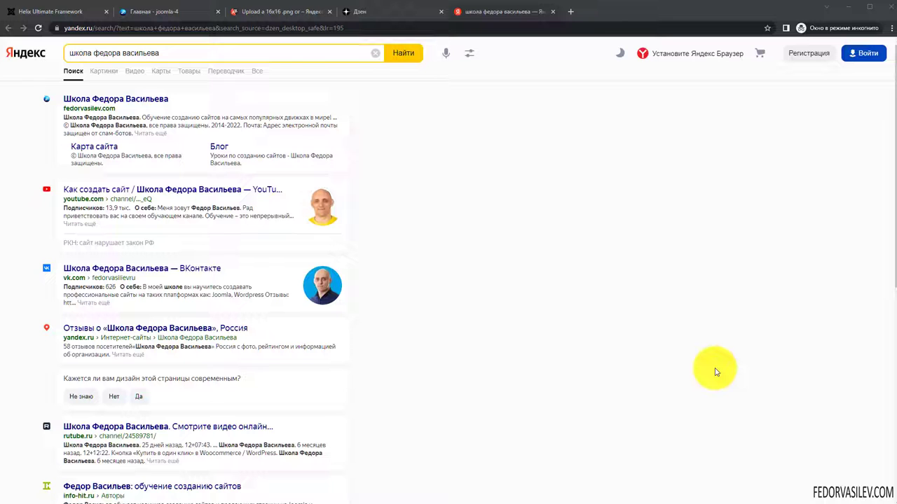
- Dismiss the search suggestions and go to page 2 of the Yandex results
click(172, 51)
click(613, 238)
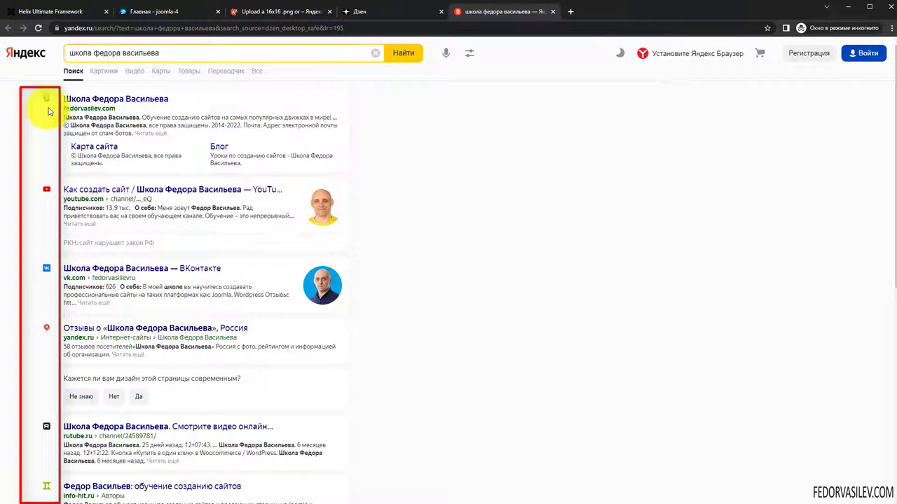
click(121, 108)
click(487, 215)
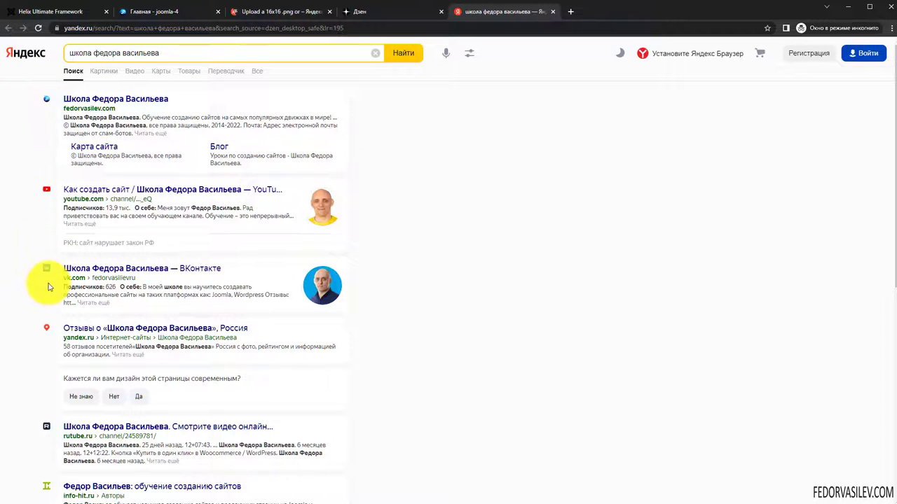
scroll(48, 234, down, 6)
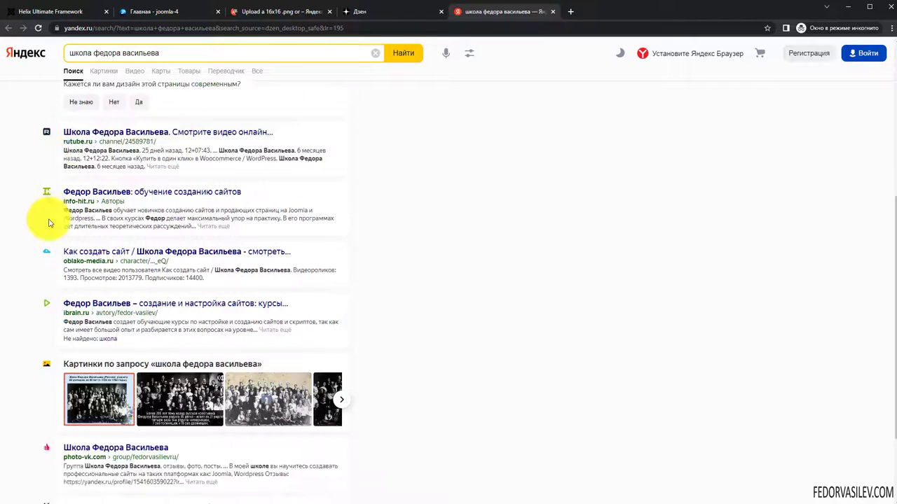
click(91, 442)
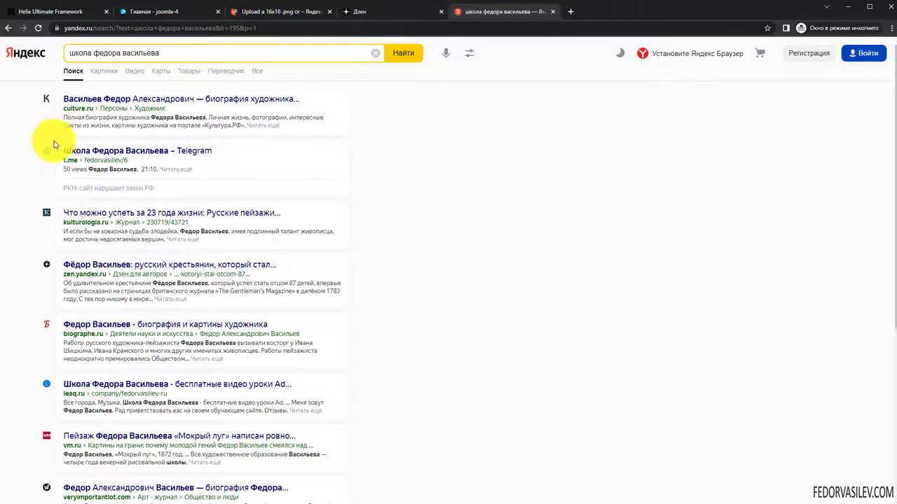
- Browse Yandex result pages 3, 5 and 7, then return to the first page
scroll(40, 220, down, 3)
scroll(63, 226, down, 1)
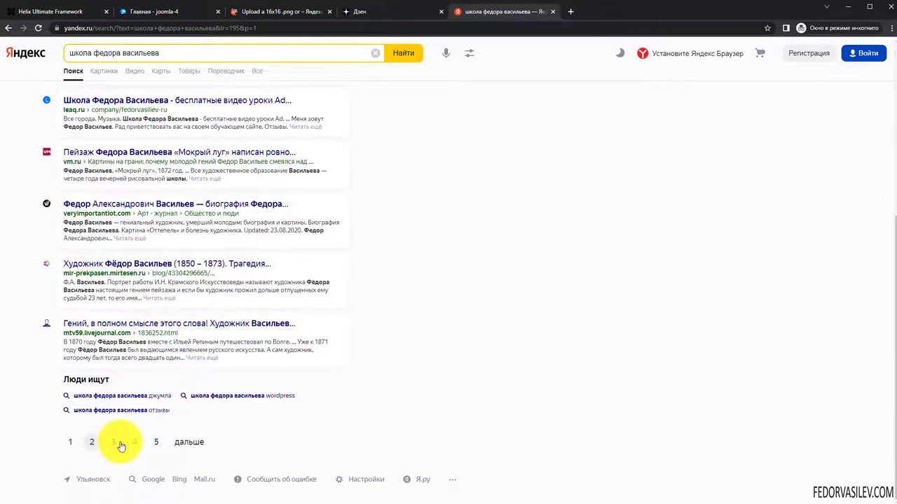
scroll(80, 320, up, 4)
scroll(80, 320, up, 1)
scroll(94, 175, down, 4)
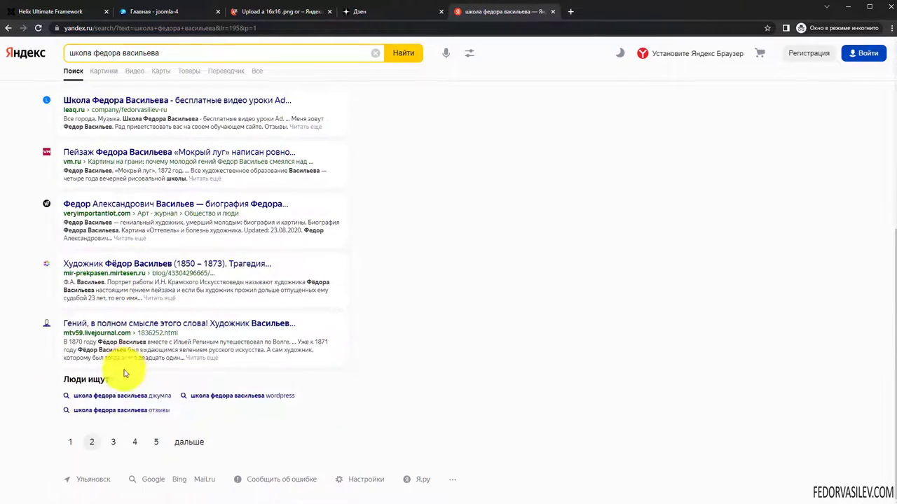
click(117, 443)
scroll(114, 175, down, 4)
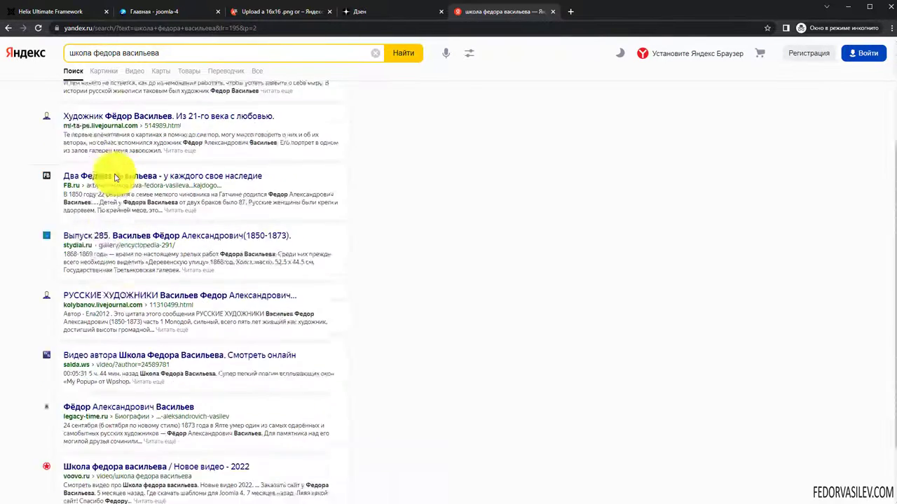
click(155, 443)
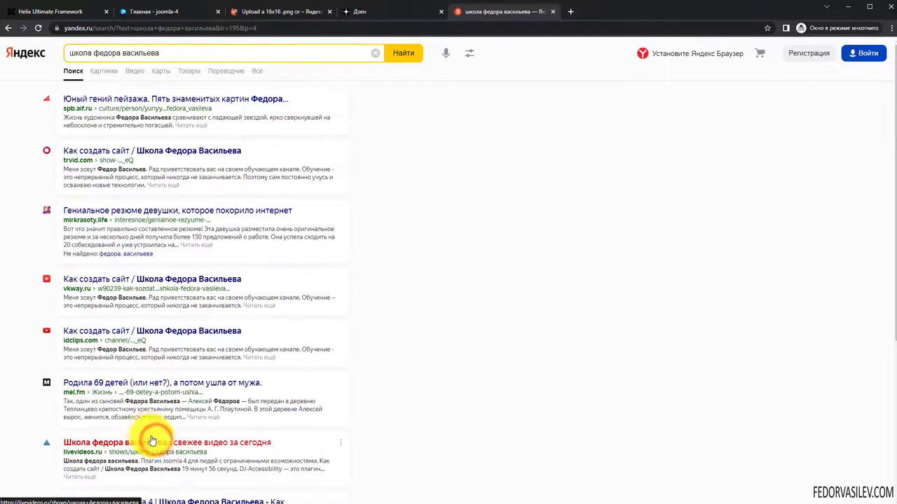
scroll(119, 168, down, 4)
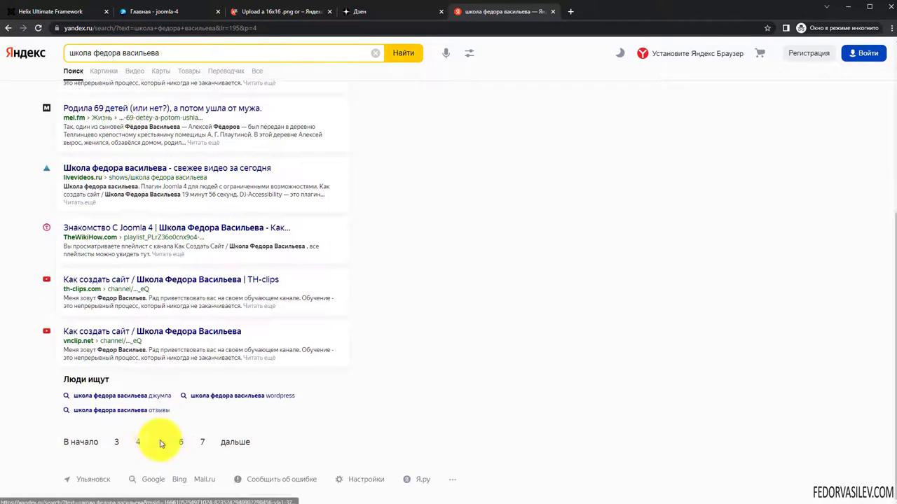
click(204, 444)
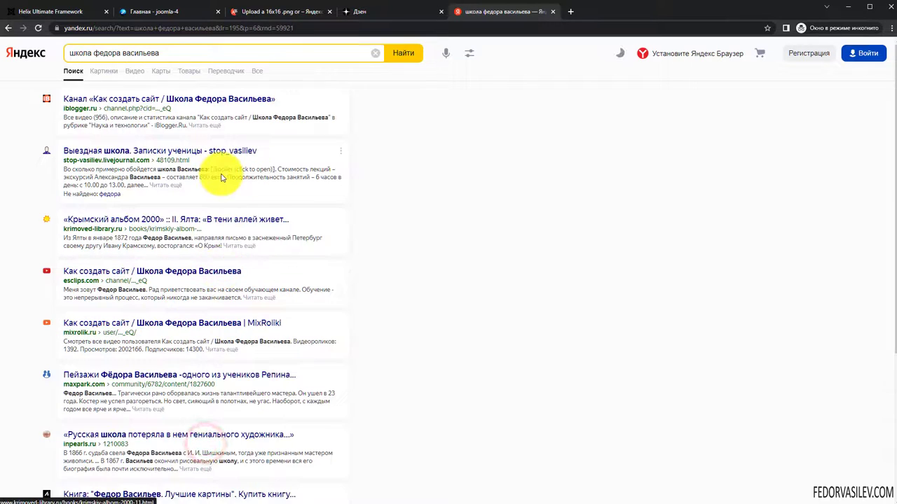
scroll(214, 176, down, 4)
click(77, 442)
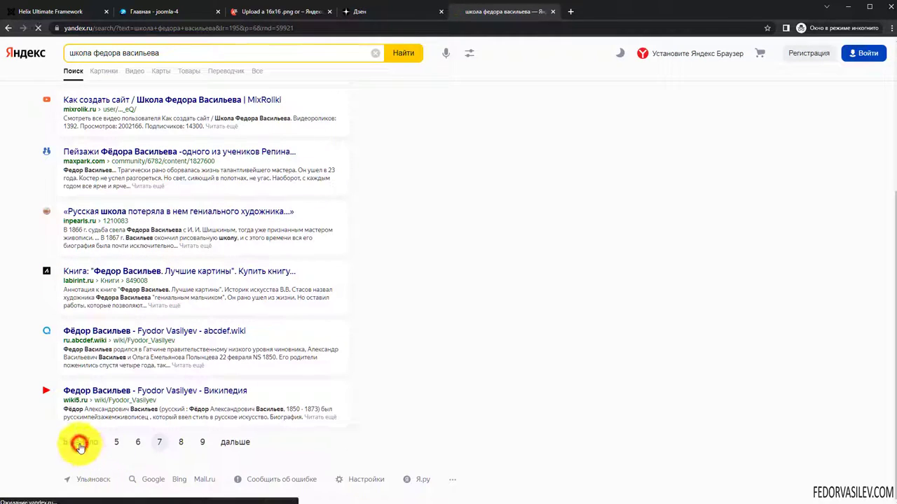
scroll(184, 282, down, 4)
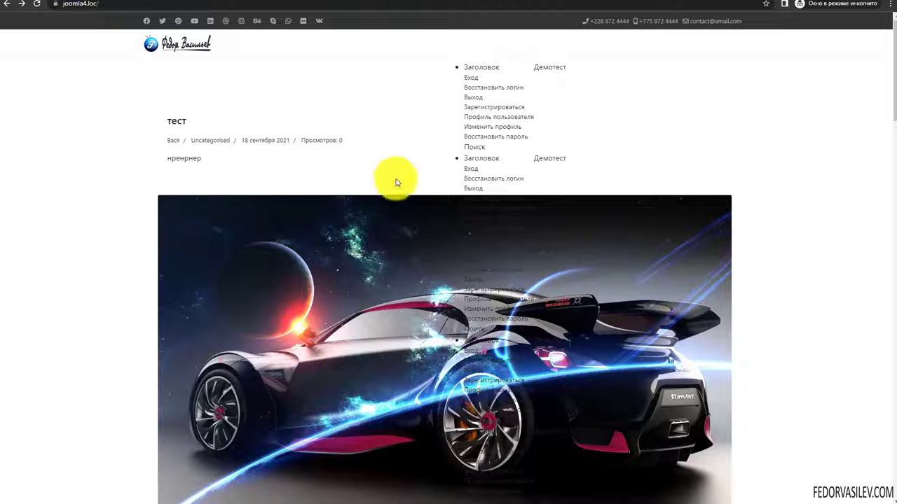
- Highlight the stray unstyled menu links on the frontend, then go back to the admin site modules list
drag(463, 67, 615, 154)
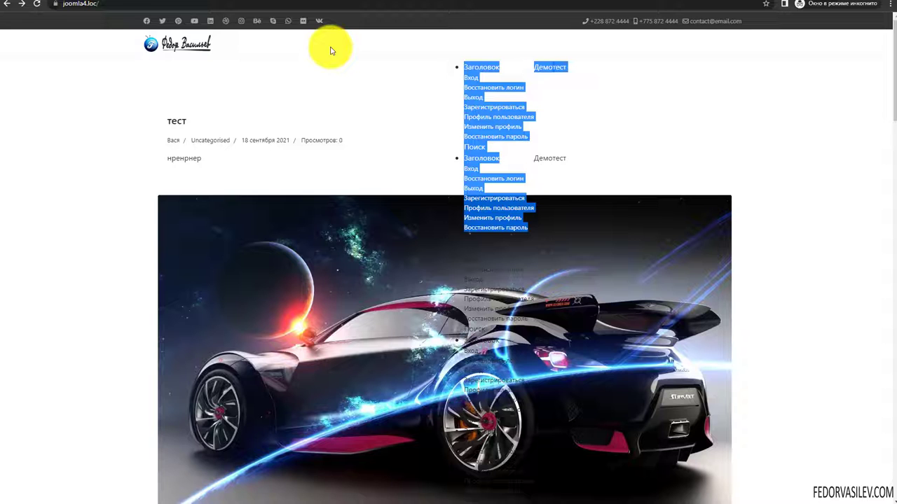
click(376, 90)
drag(471, 65, 551, 319)
click(798, 103)
click(6, 3)
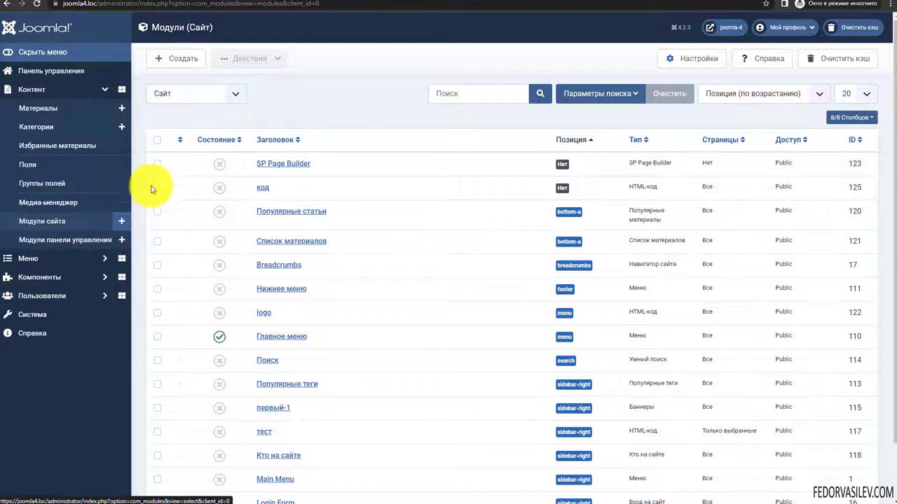
- Filter site modules to Опубликовано and unpublish the Главное меню module
click(582, 93)
click(199, 124)
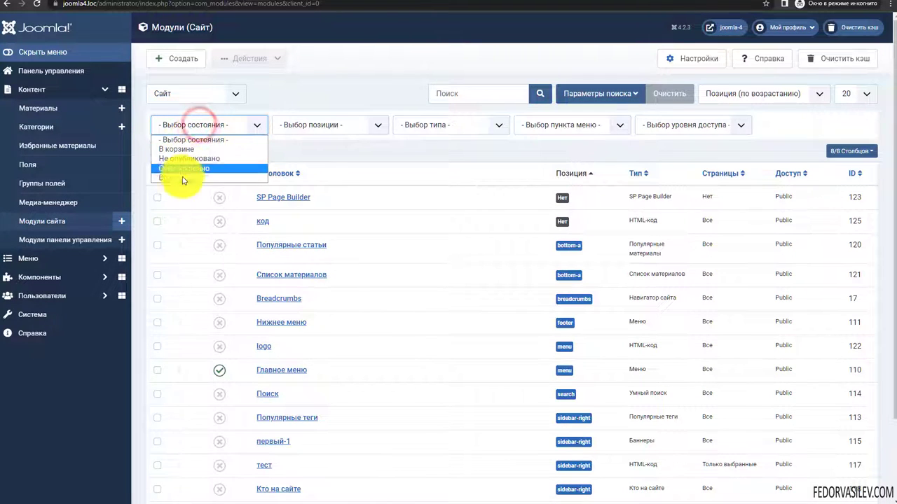
click(183, 168)
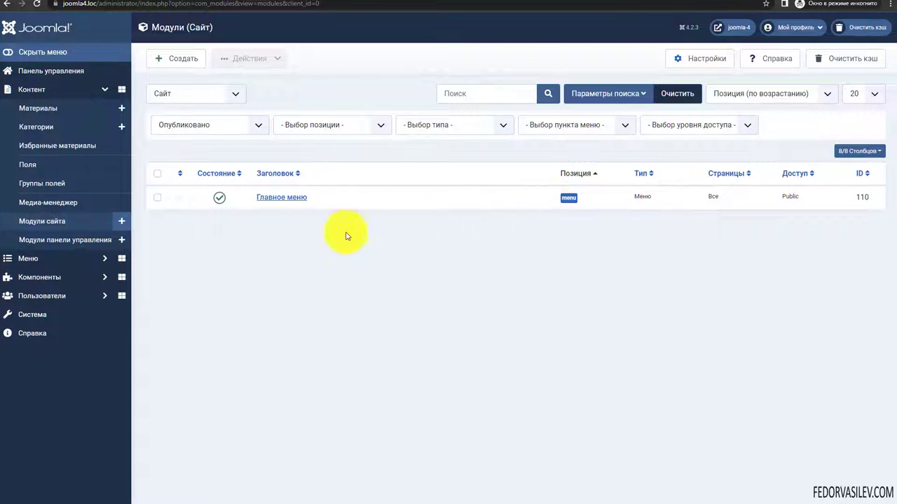
click(222, 199)
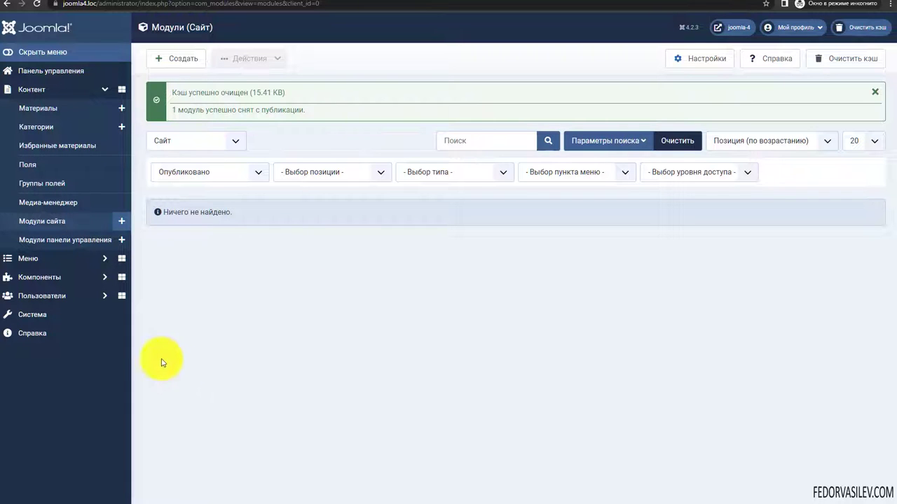
- Go to the Main Menu items list from the Menus section
click(101, 259)
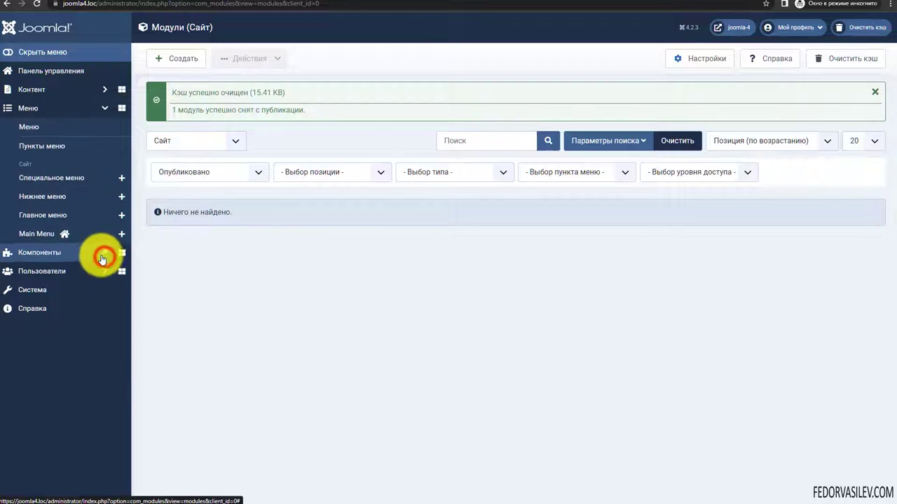
click(59, 242)
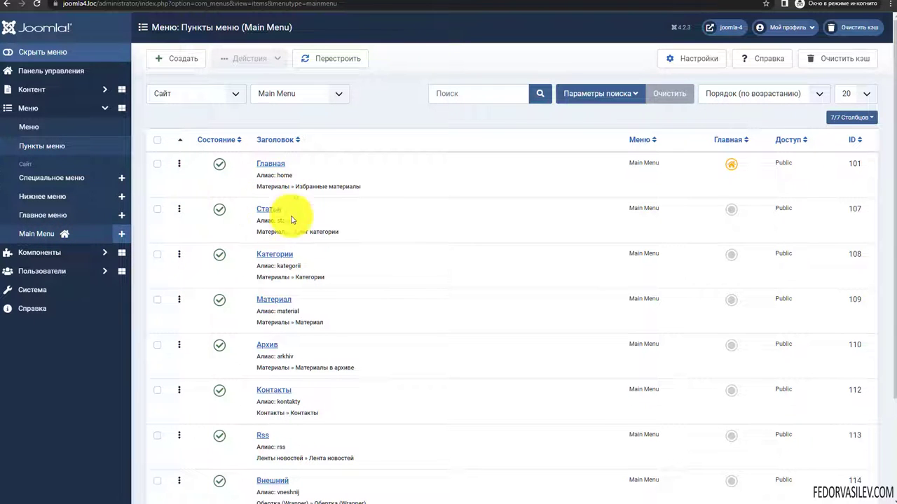
scroll(406, 251, down, 1)
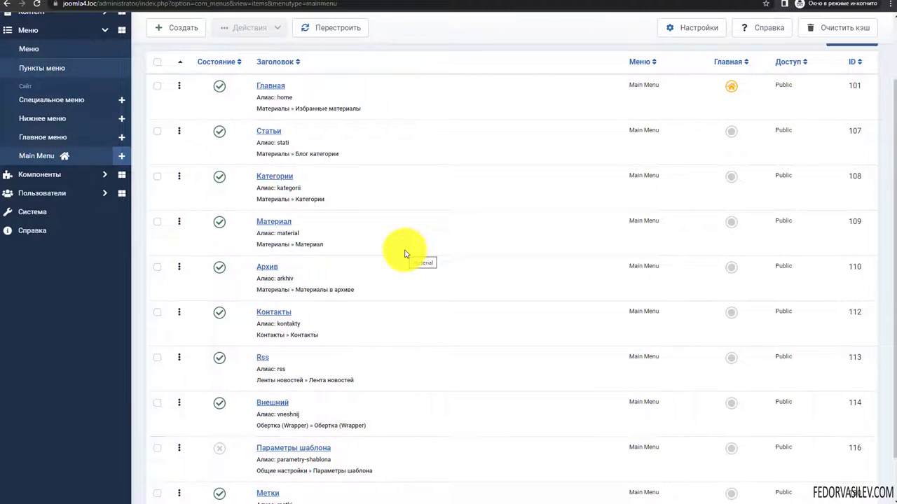
scroll(366, 241, up, 2)
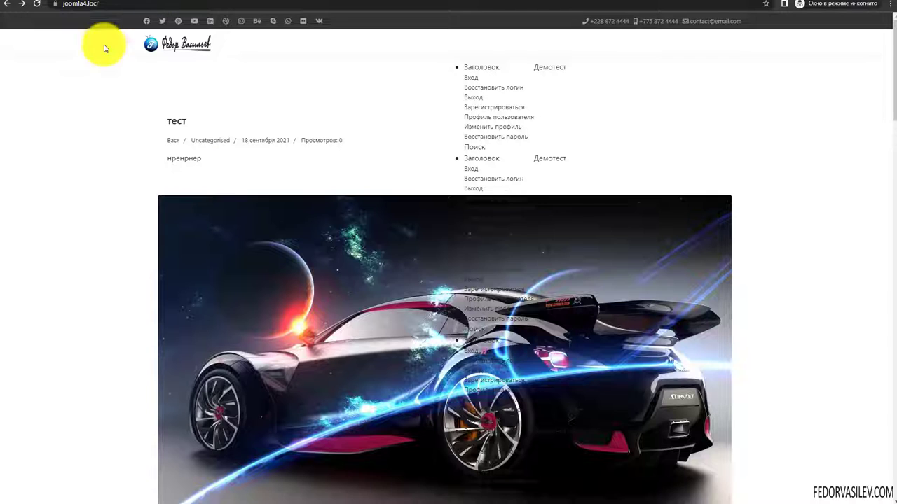
- Reload the site and search the header search box for 'тест'
click(36, 4)
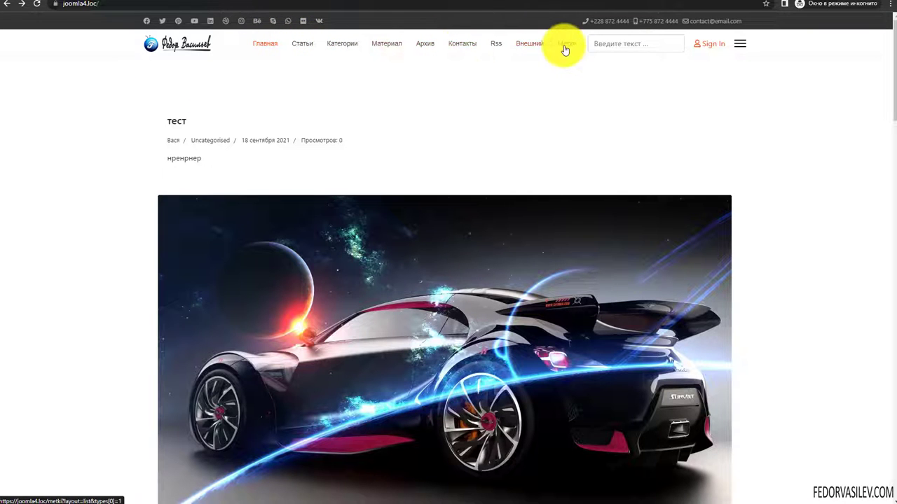
click(611, 43)
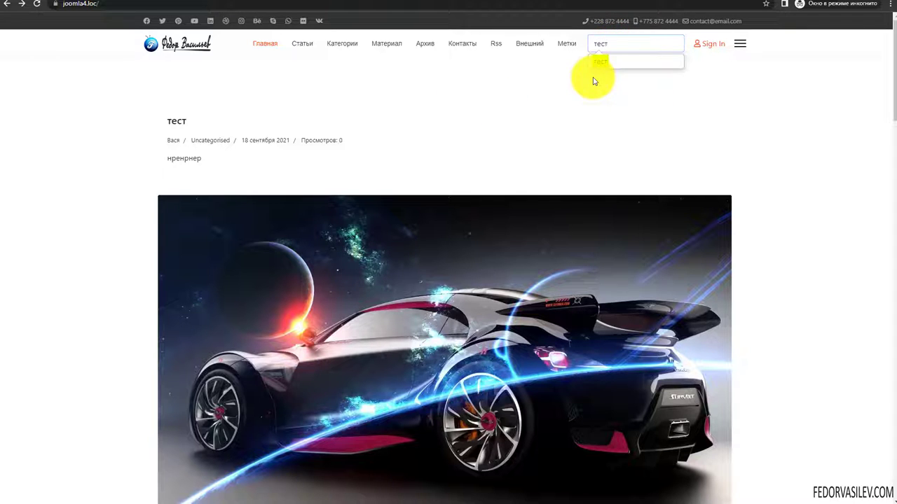
text(тест)
key(Return)
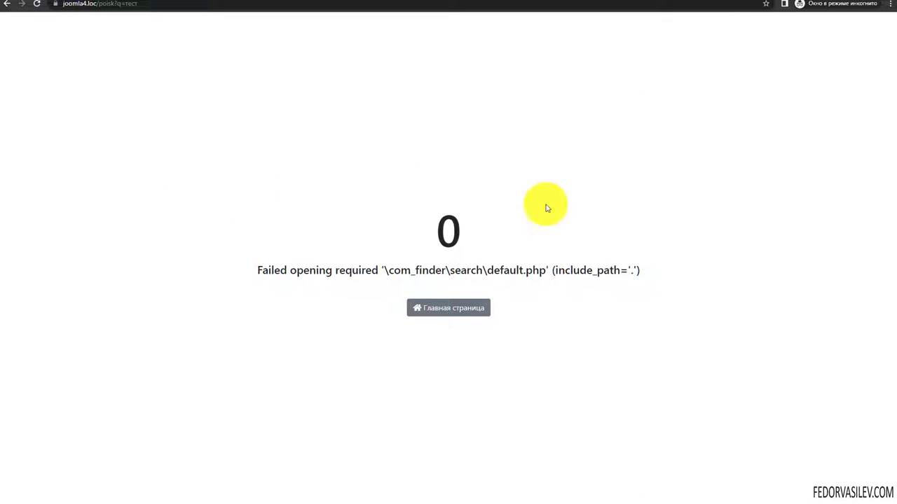
- Inspect the search error, go back home and open the Sign In page
drag(308, 272, 566, 296)
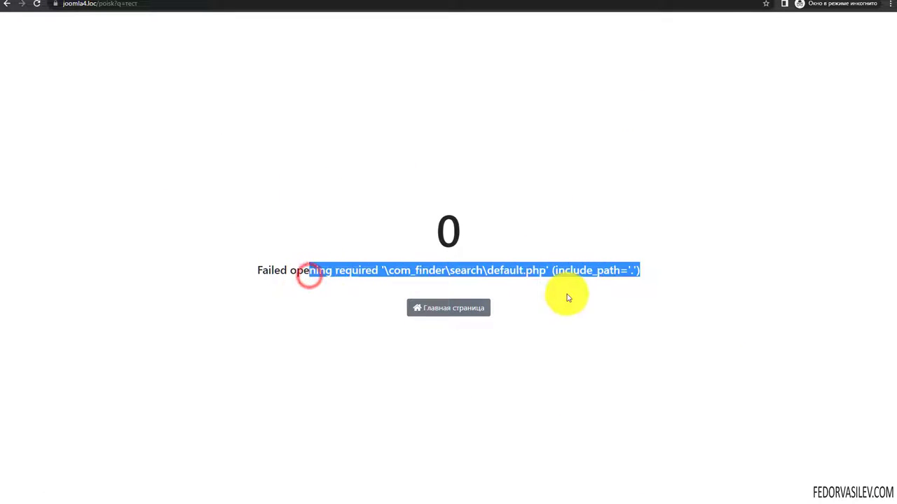
click(7, 4)
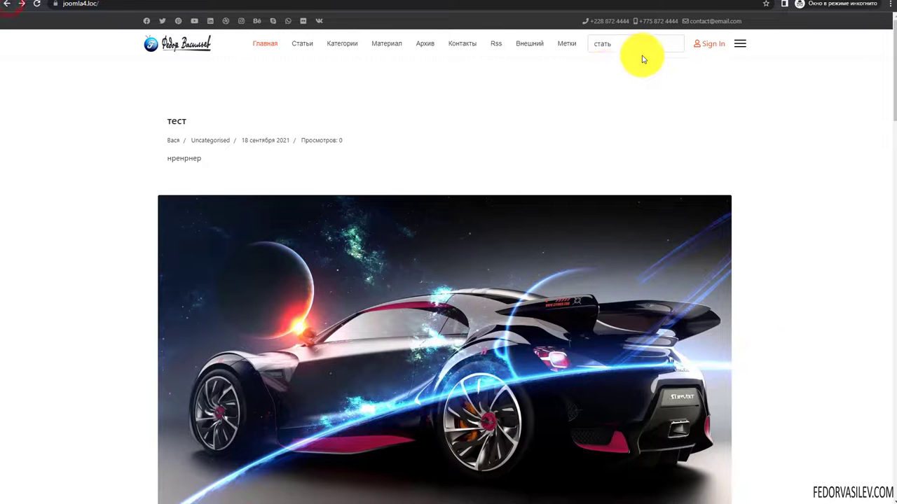
click(707, 47)
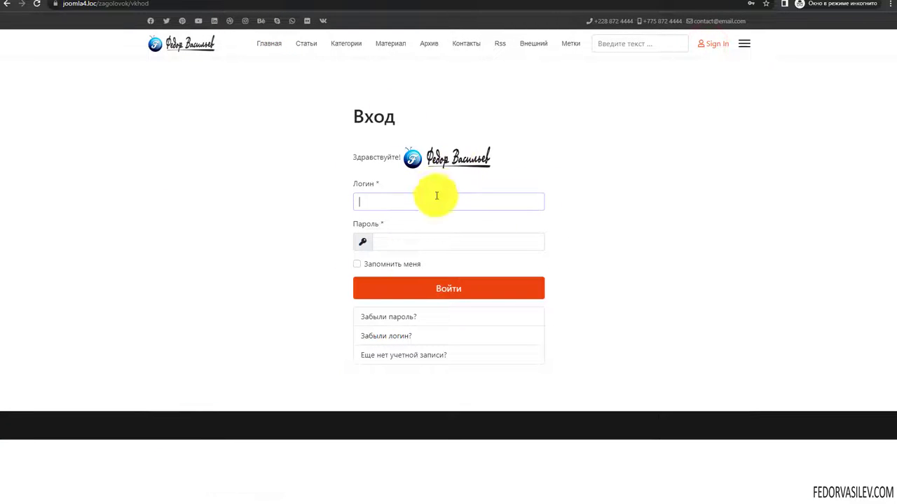
- Open and close the site's off-canvas navigation panel, then return to the home page
drag(511, 172, 389, 160)
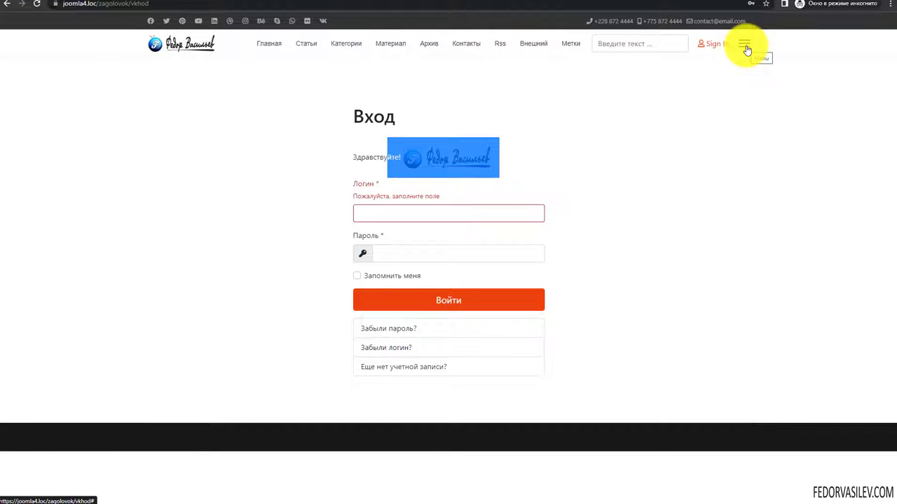
click(747, 46)
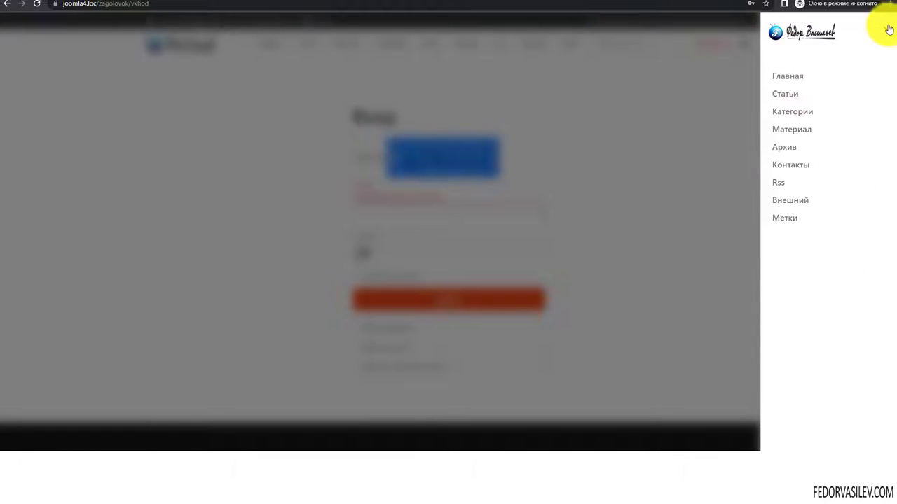
click(887, 31)
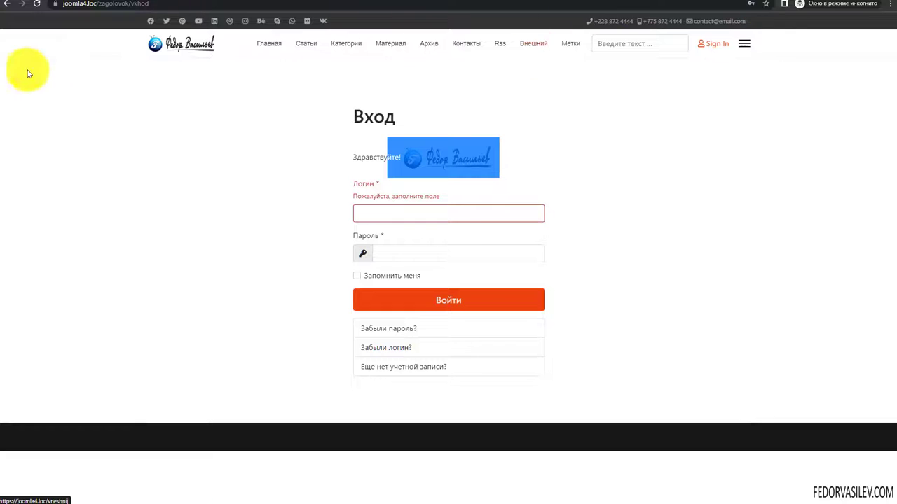
click(262, 44)
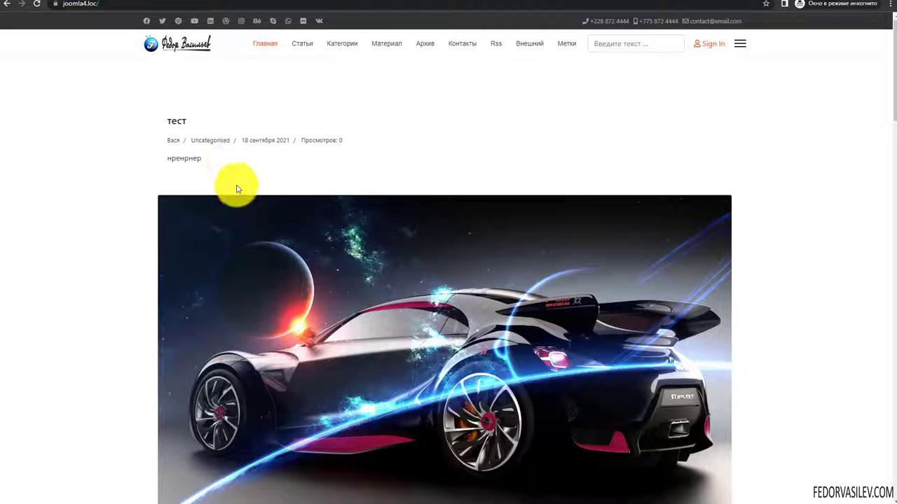
- Scroll through the front page articles and jump back to the top of the list
scroll(516, 214, down, 8)
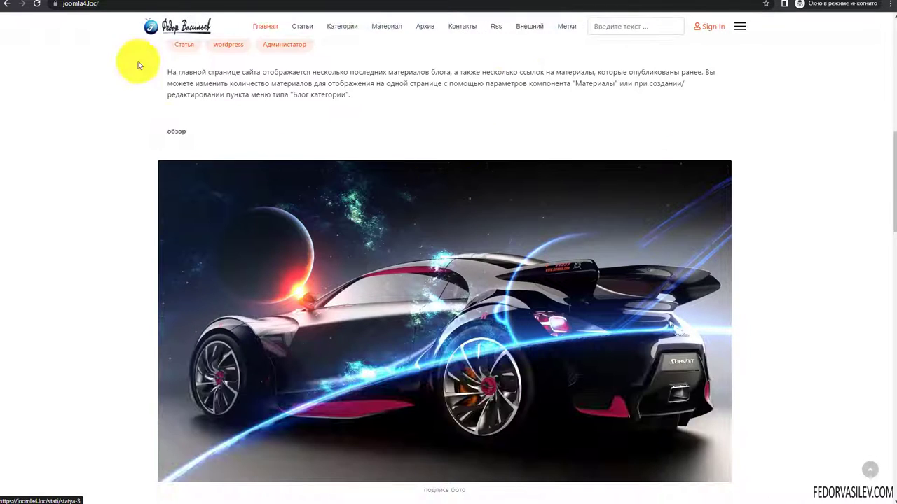
scroll(799, 147, down, 5)
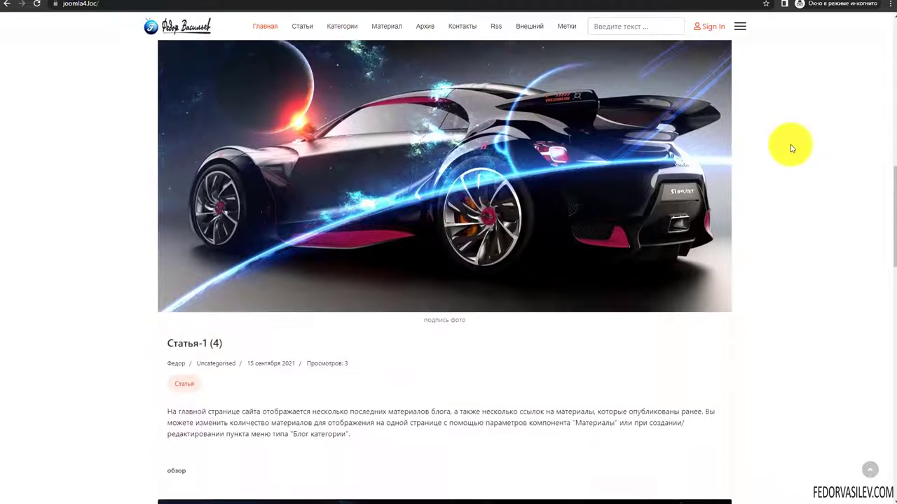
scroll(746, 217, down, 10)
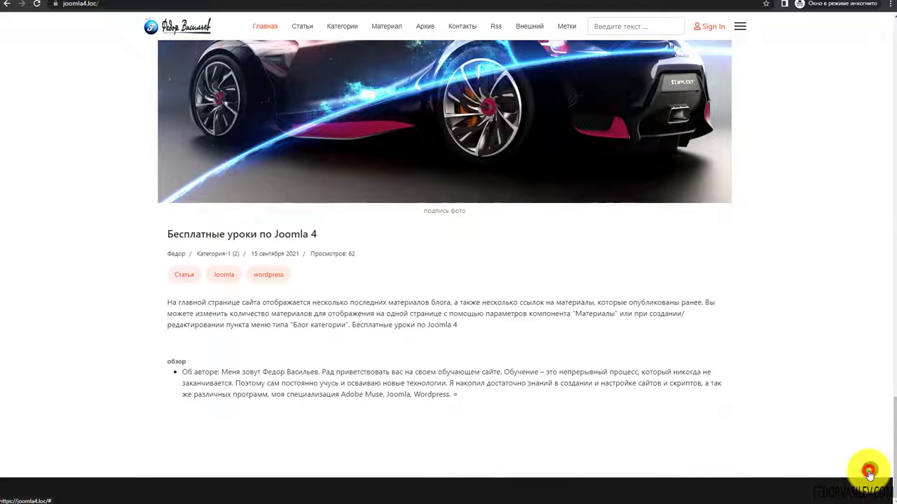
click(869, 473)
scroll(606, 88, down, 5)
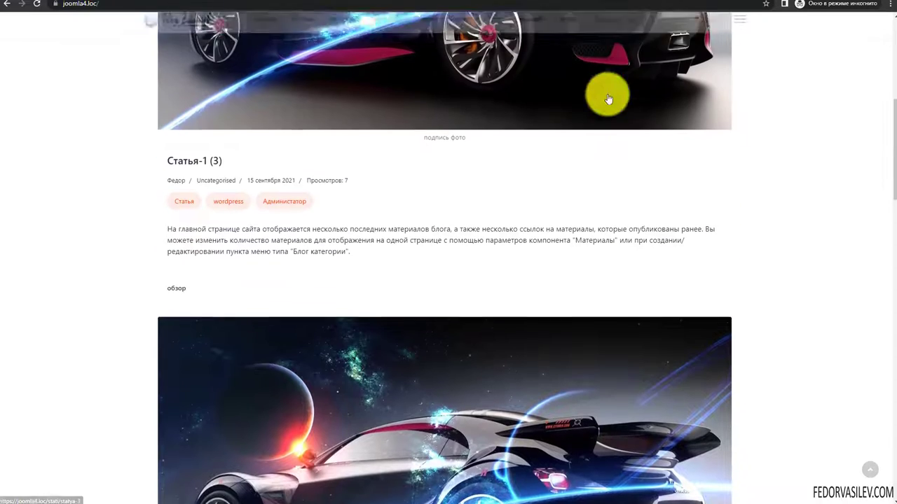
scroll(279, 144, up, 5)
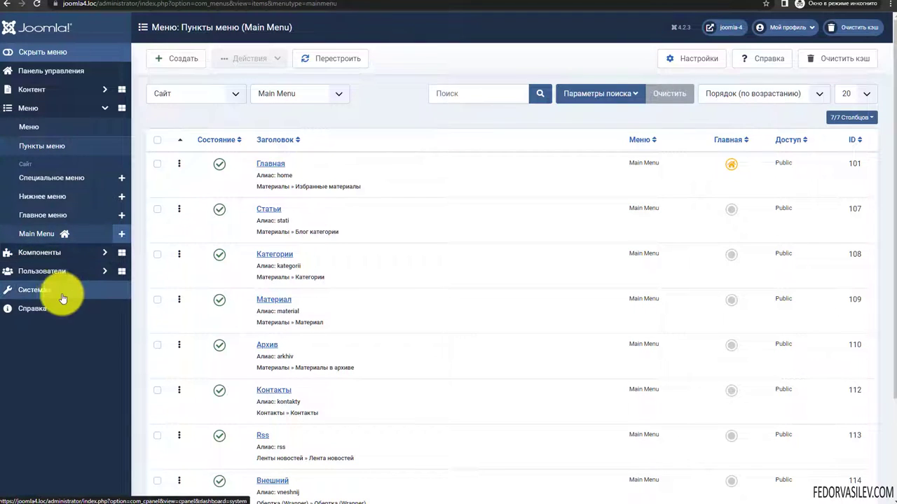
- Open the shaper_helixultimate style's Template Options from Site Template Styles and expand Basic > Header
click(59, 297)
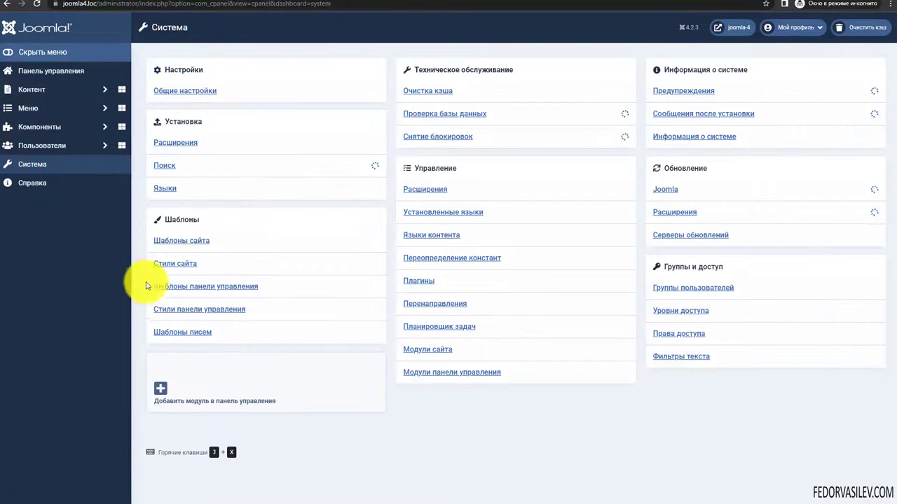
click(169, 269)
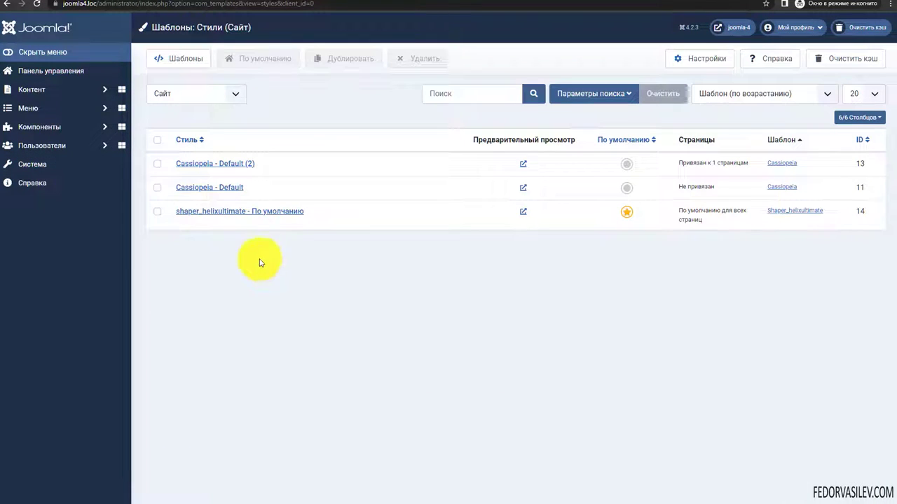
click(223, 211)
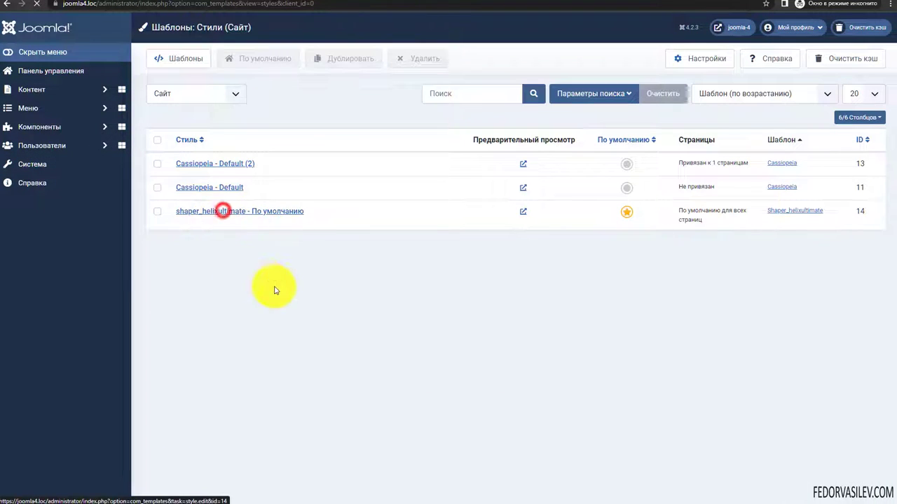
click(93, 249)
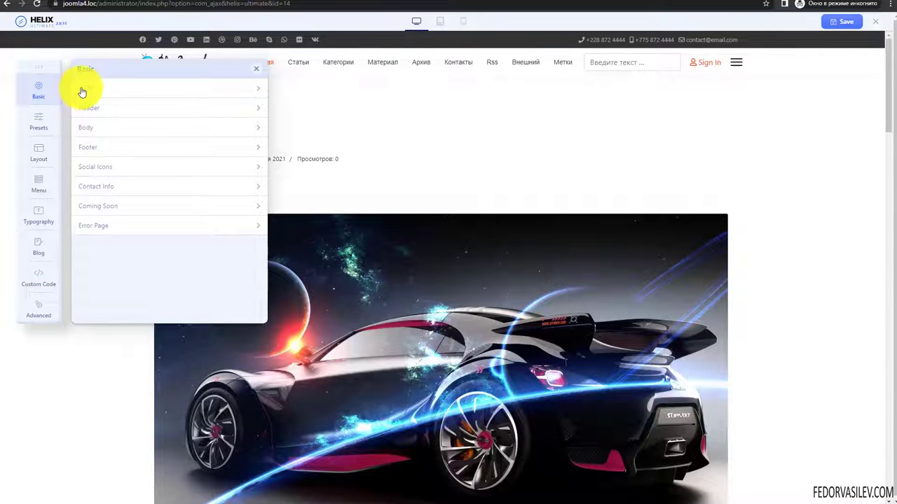
click(108, 109)
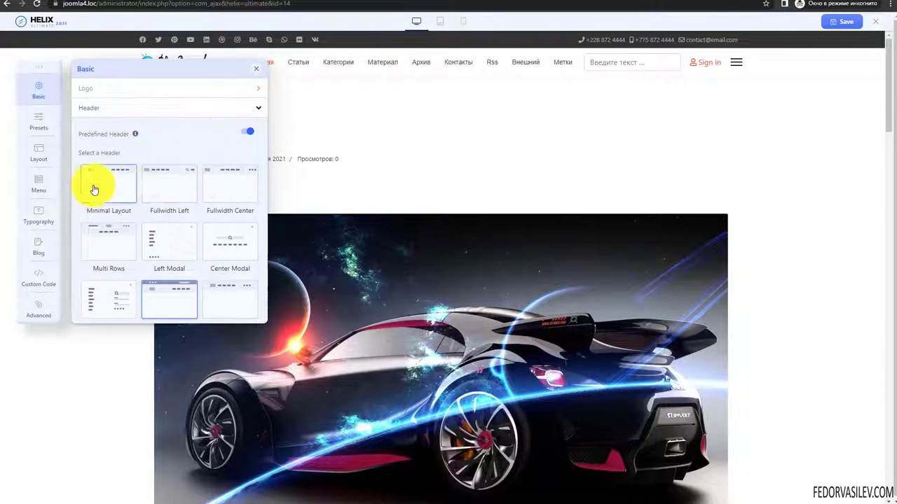
- Check the Predefined Header explanation, switch Predefined Header off, and save the template settings
scroll(143, 196, down, 1)
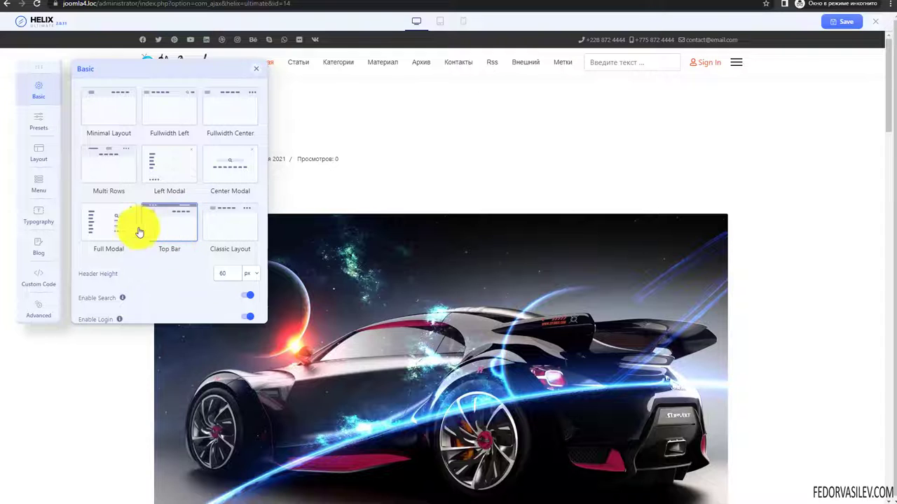
scroll(125, 222, up, 3)
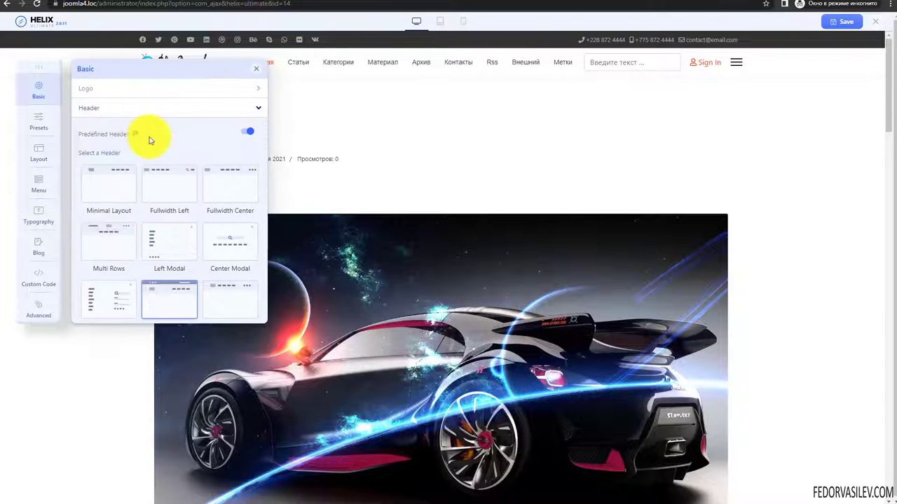
click(138, 137)
click(131, 135)
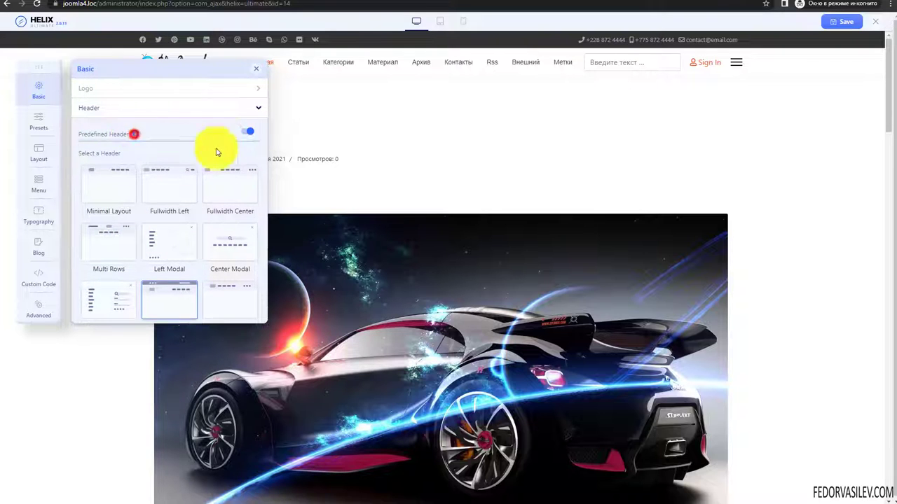
click(247, 132)
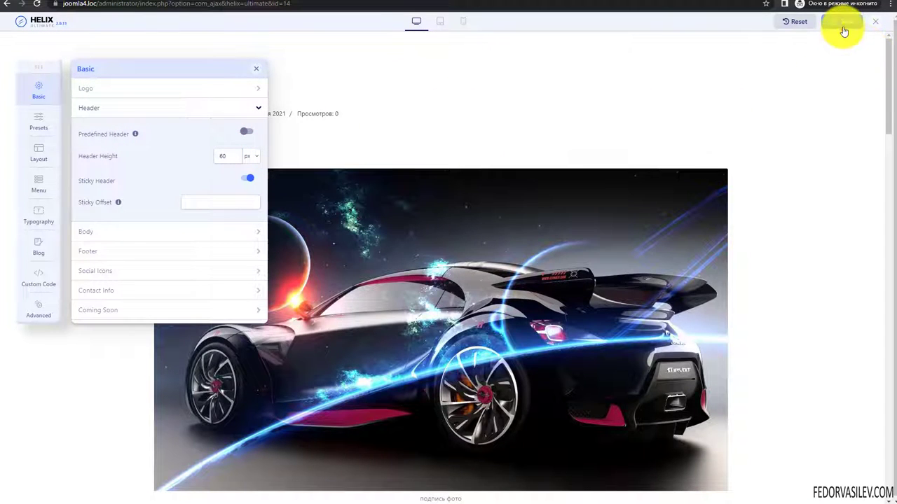
click(844, 28)
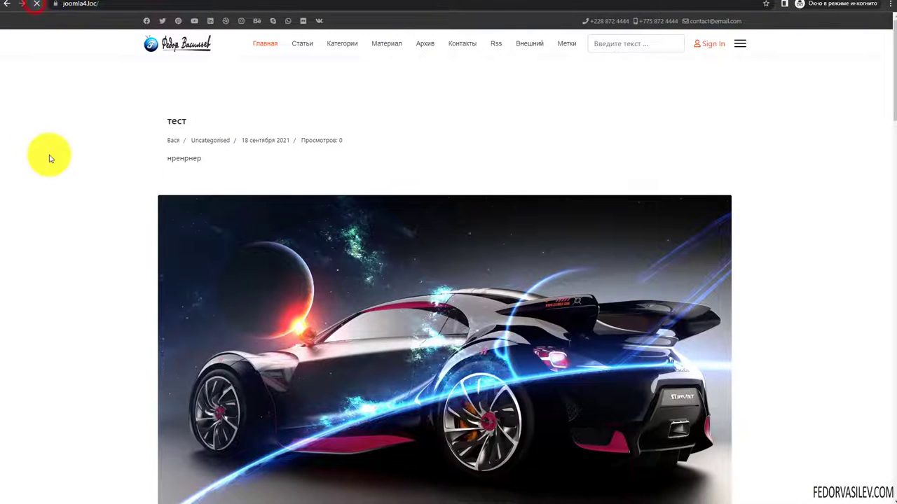
- Scroll the headerless front page, then turn Predefined Header back on in the Helix editor
scroll(49, 154, down, 1)
scroll(156, 140, down, 5)
scroll(155, 140, down, 5)
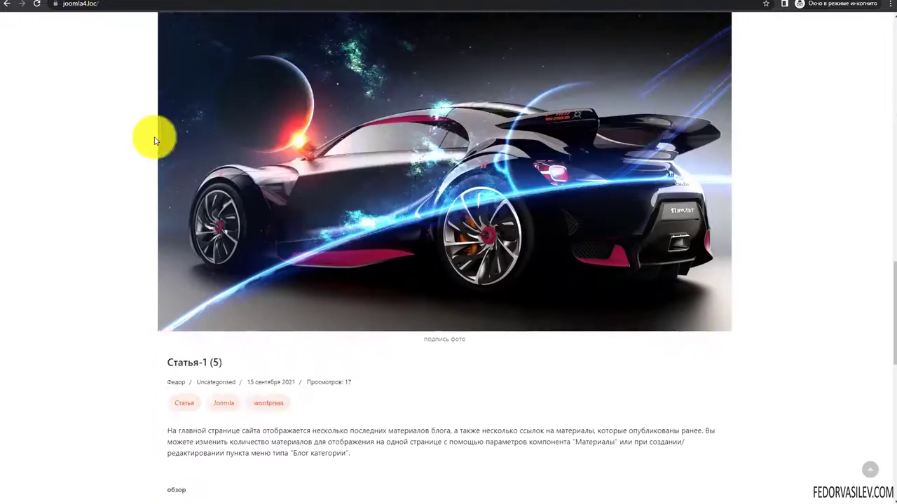
scroll(156, 140, up, 6)
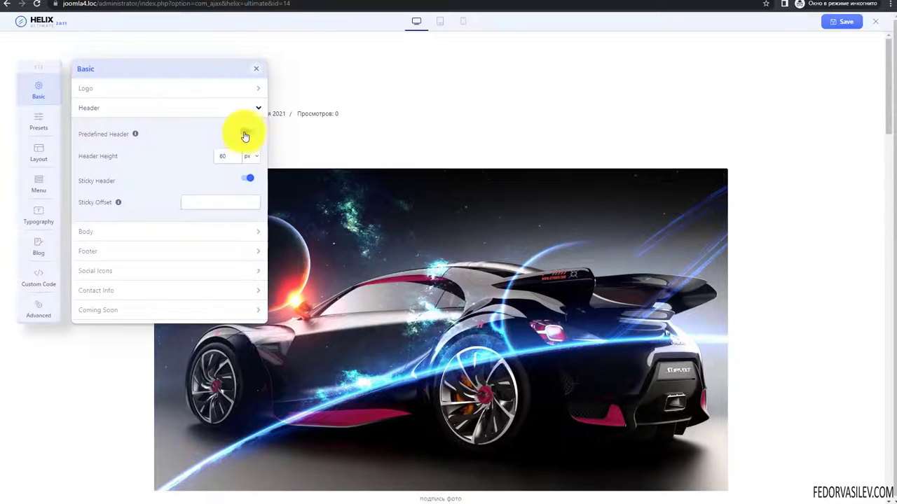
click(247, 131)
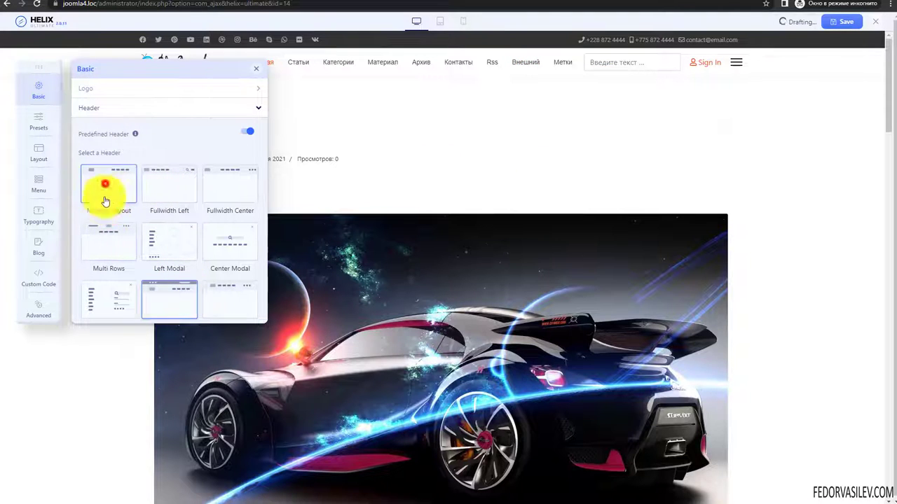
- Try the Minimal Layout and Fullwidth Left headers, settling on Fullwidth Center
click(105, 183)
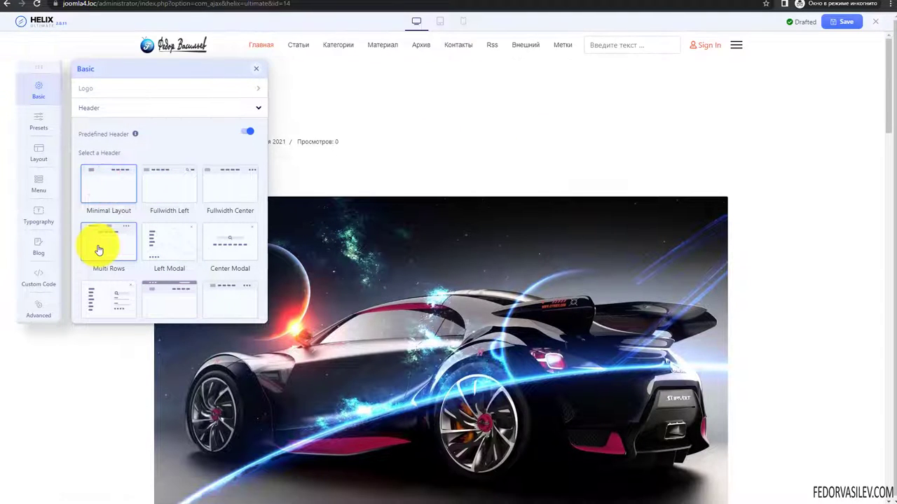
click(158, 214)
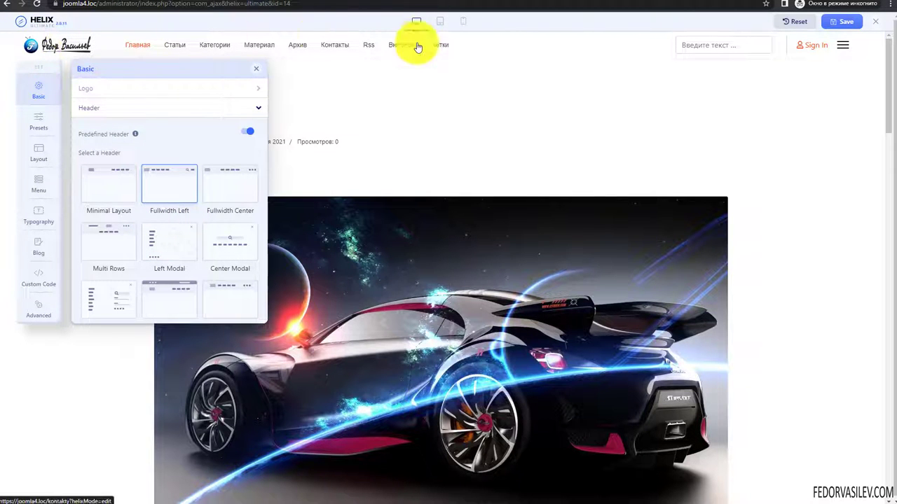
click(223, 193)
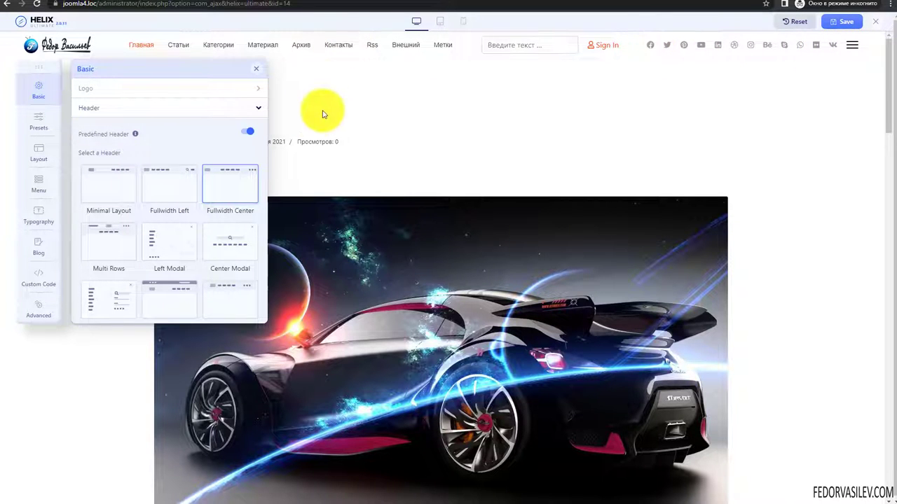
scroll(202, 200, down, 1)
- Try the Multi Rows and Left Modal headers, then choose Center Modal and save
click(105, 172)
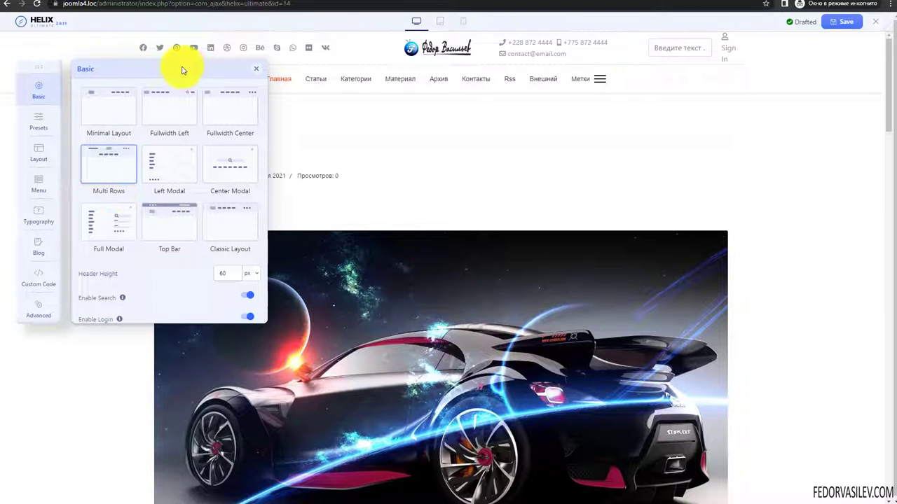
drag(182, 70, 126, 84)
drag(42, 71, 44, 182)
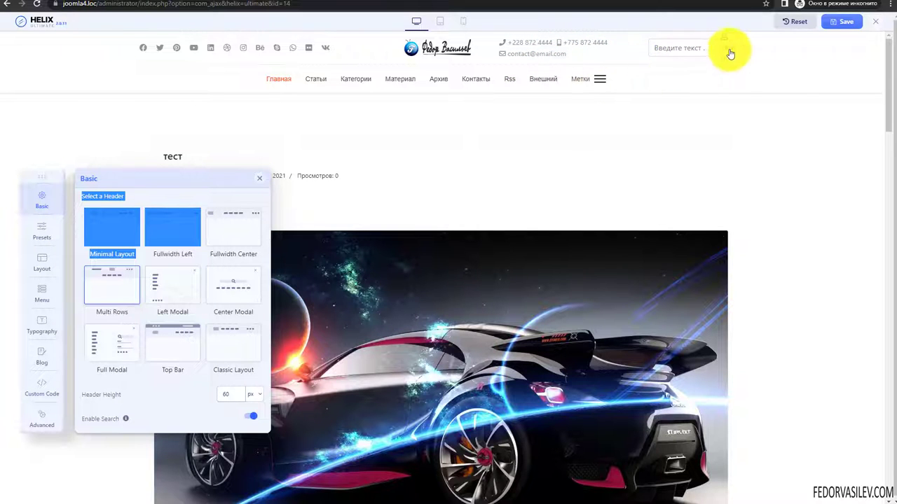
click(166, 294)
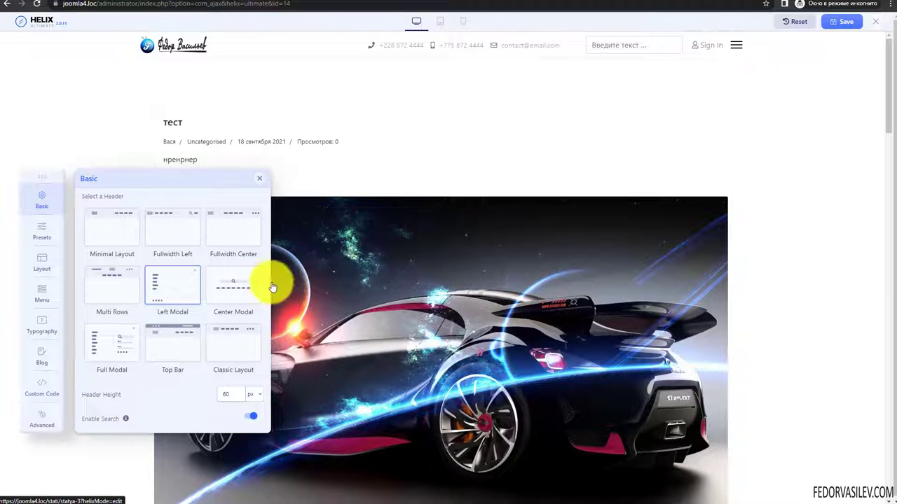
click(236, 290)
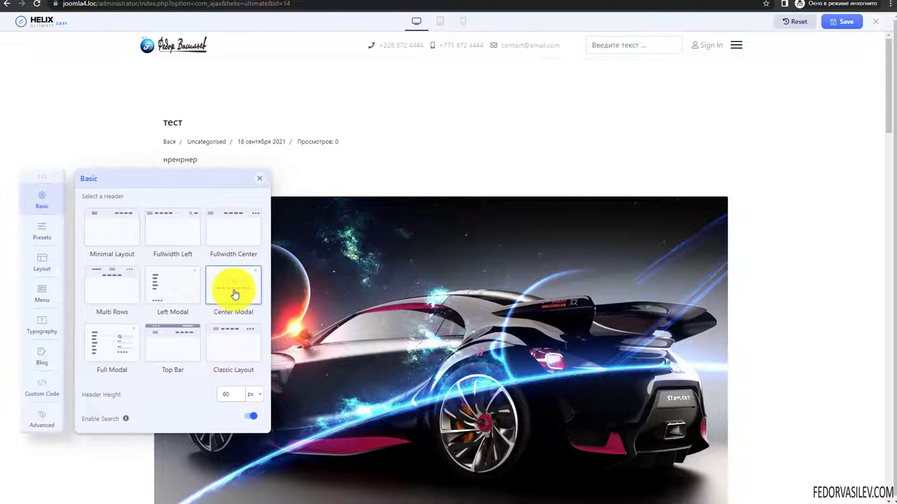
click(842, 28)
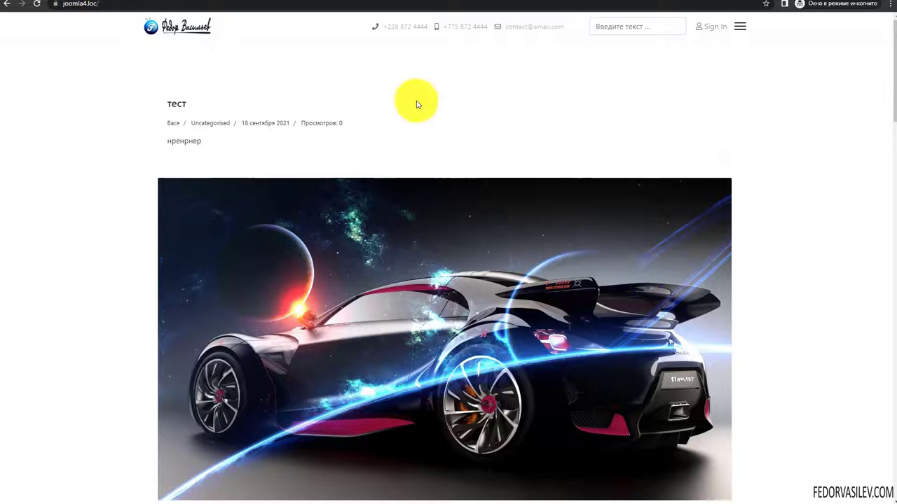
- Test the slide-out menu on the site and in the preview, then choose the Classic Layout header
click(741, 30)
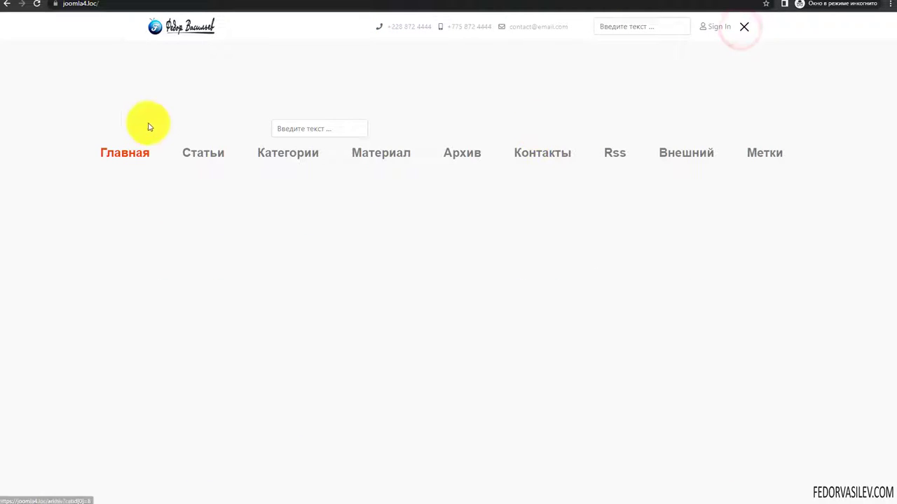
click(746, 27)
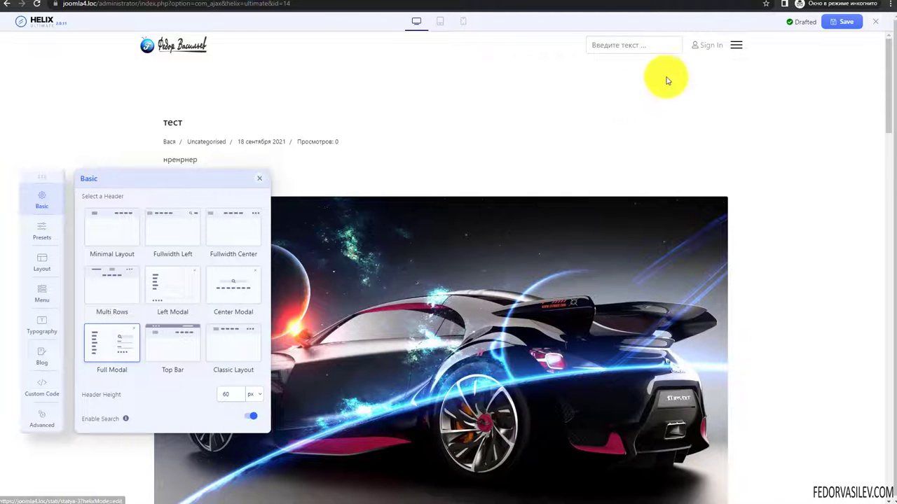
click(734, 46)
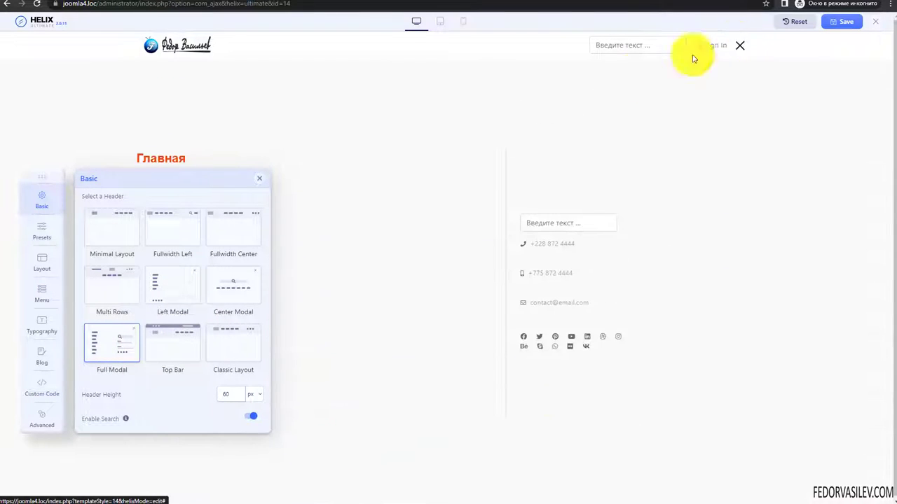
drag(28, 180, 220, 158)
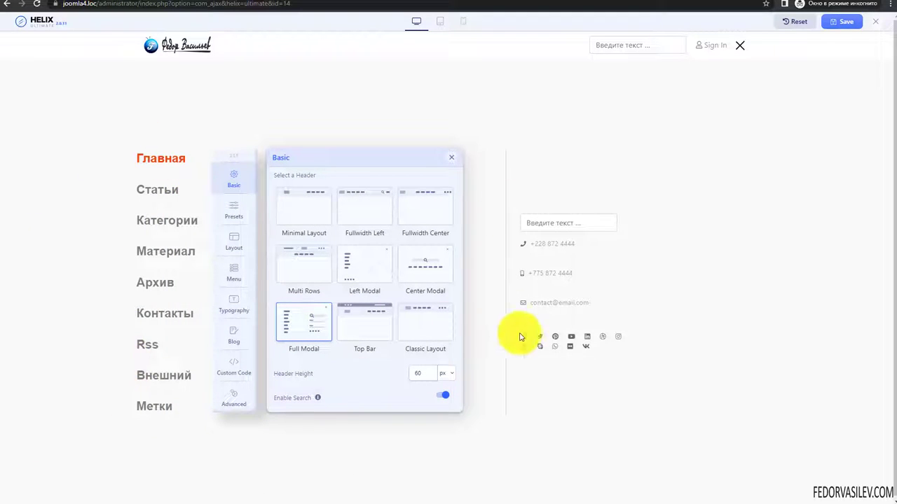
click(738, 47)
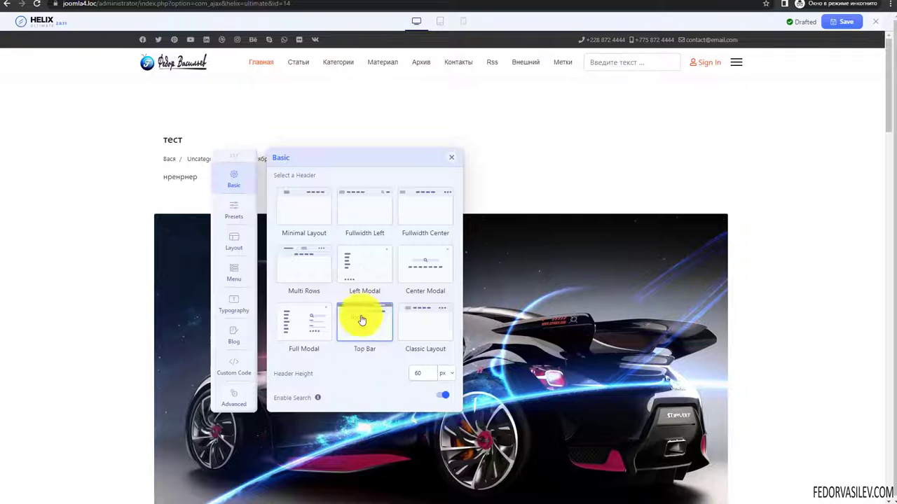
click(417, 323)
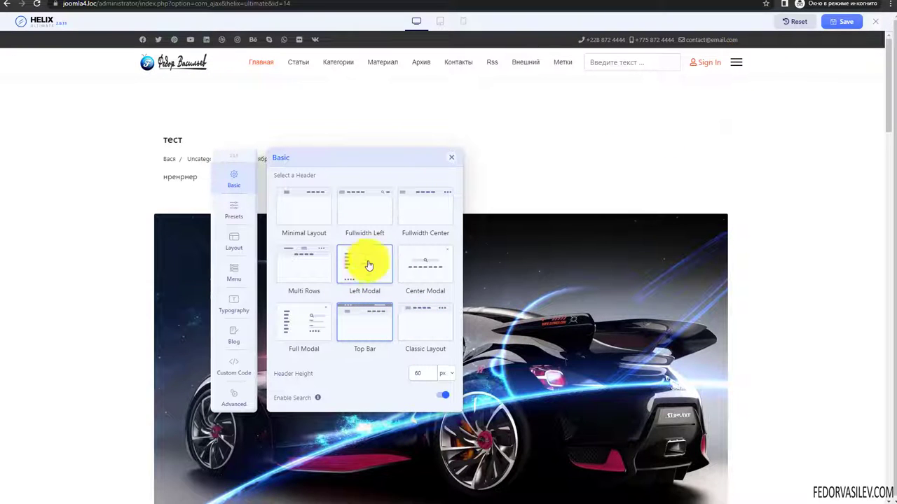
drag(232, 155, 76, 101)
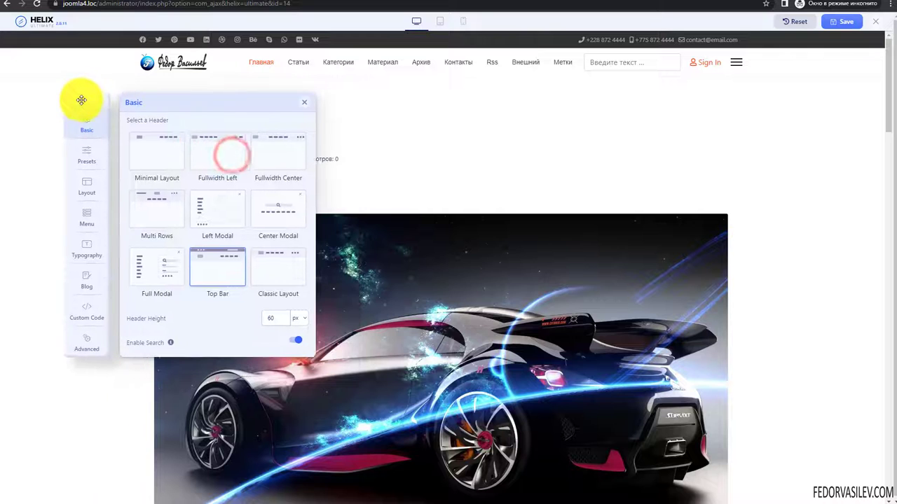
- Set Header Height to 30 px and toggle header search and login off, then login back on
scroll(199, 196, down, 1)
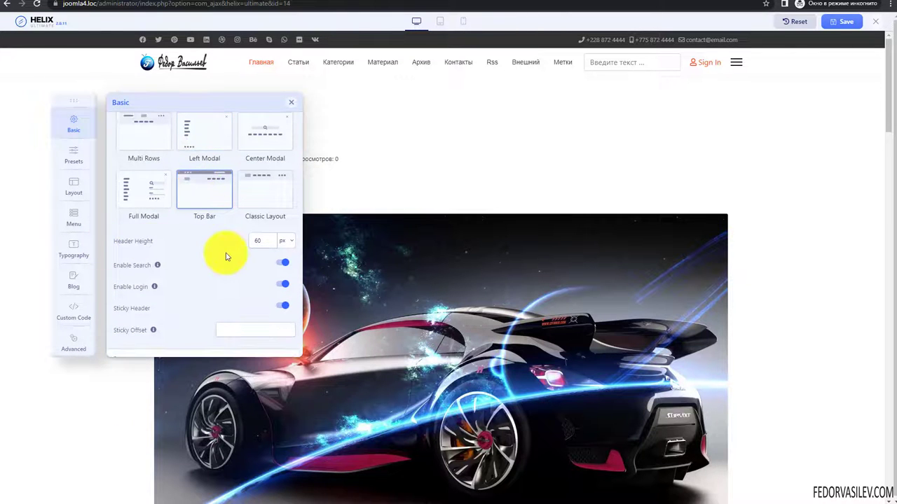
scroll(226, 252, down, 2)
scroll(226, 256, up, 2)
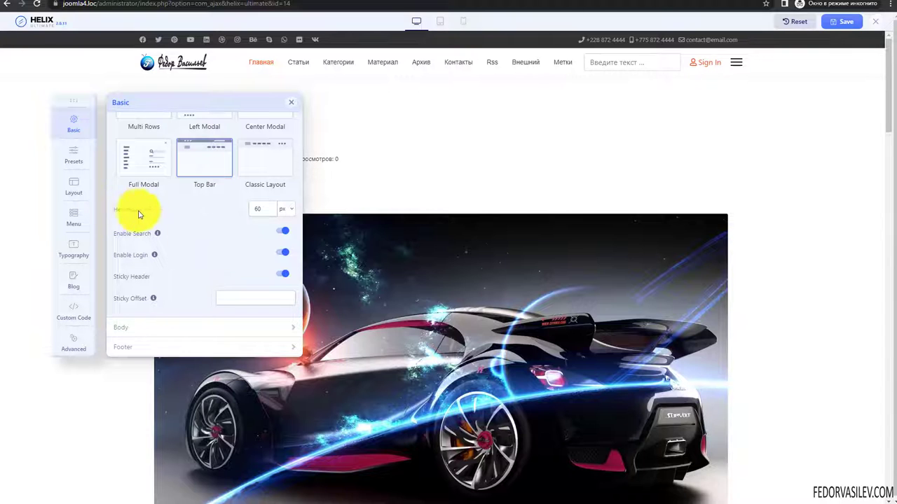
click(260, 208)
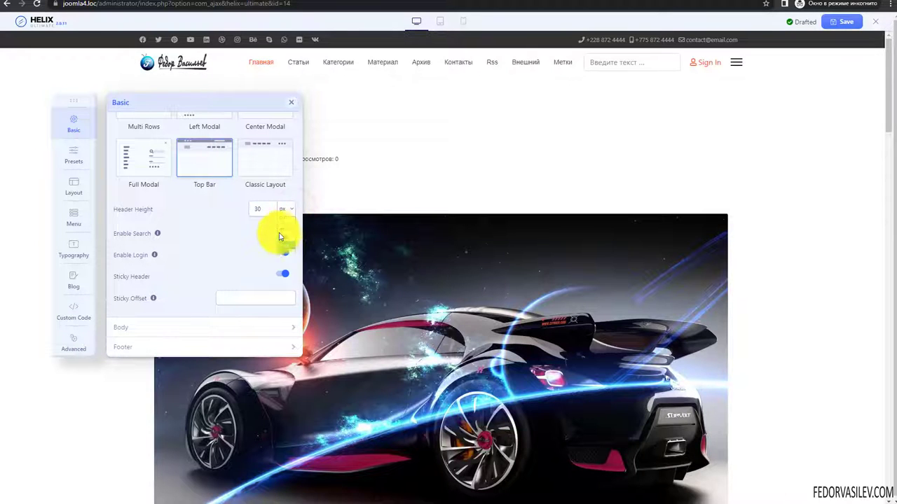
click(214, 203)
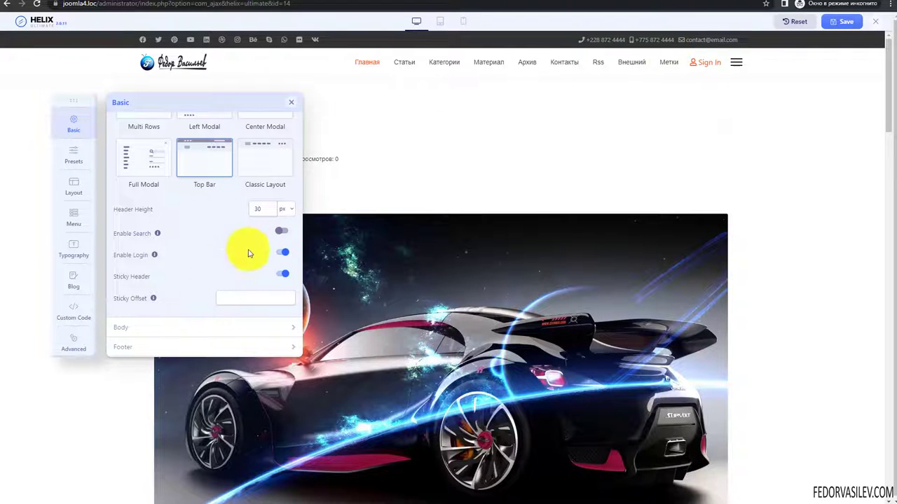
click(284, 231)
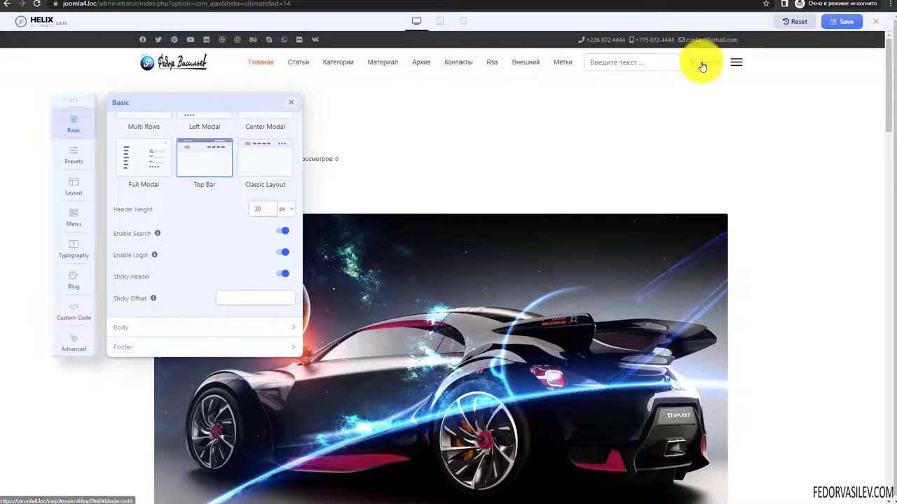
click(289, 254)
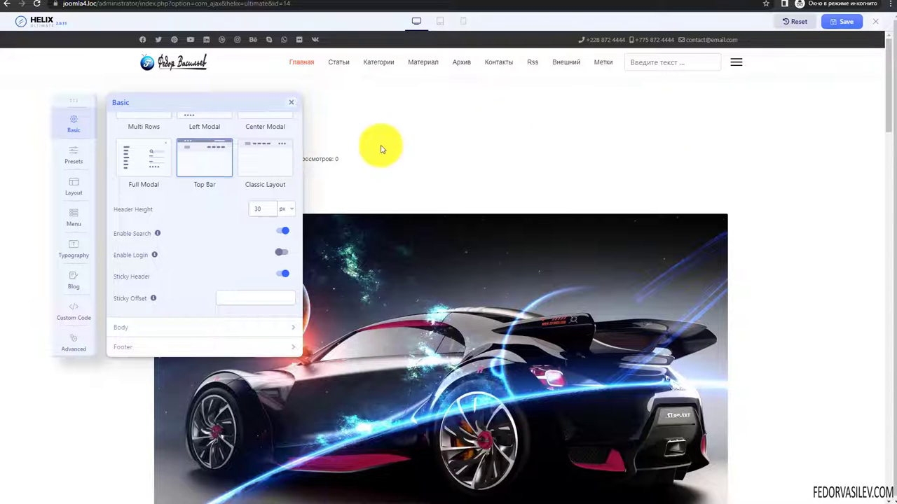
click(281, 255)
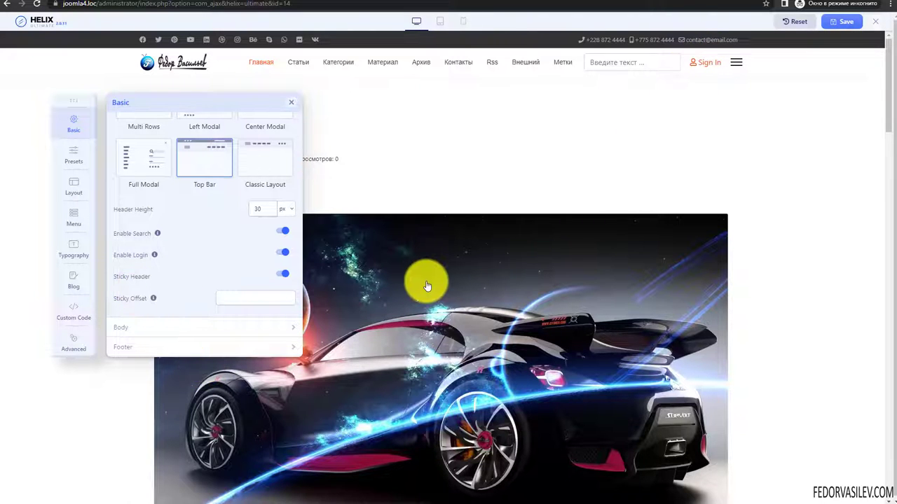
scroll(426, 283, down, 6)
scroll(426, 284, up, 3)
scroll(425, 284, down, 3)
scroll(419, 280, up, 15)
scroll(410, 274, down, 8)
scroll(404, 272, down, 1)
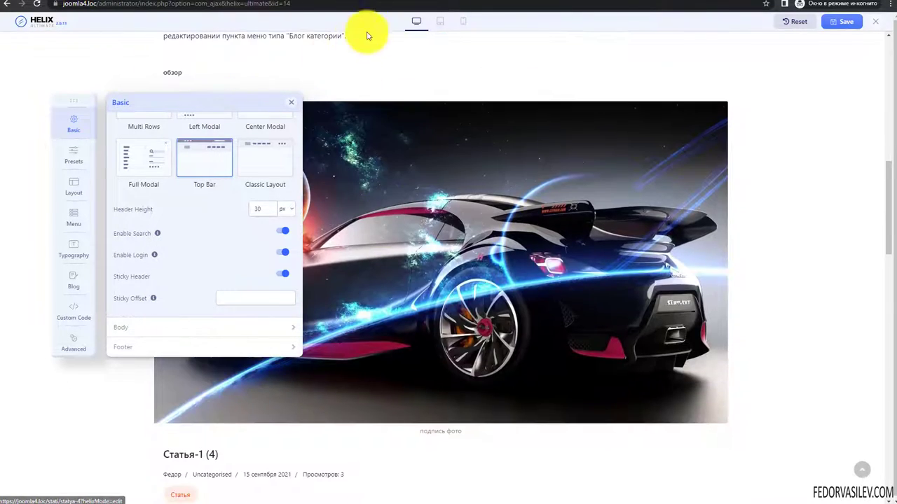
scroll(520, 214, down, 5)
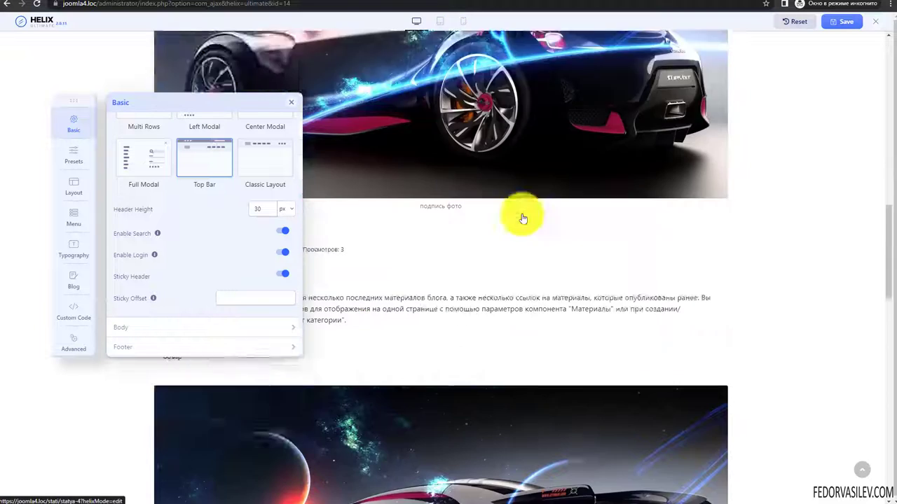
scroll(345, 310, down, 4)
click(273, 281)
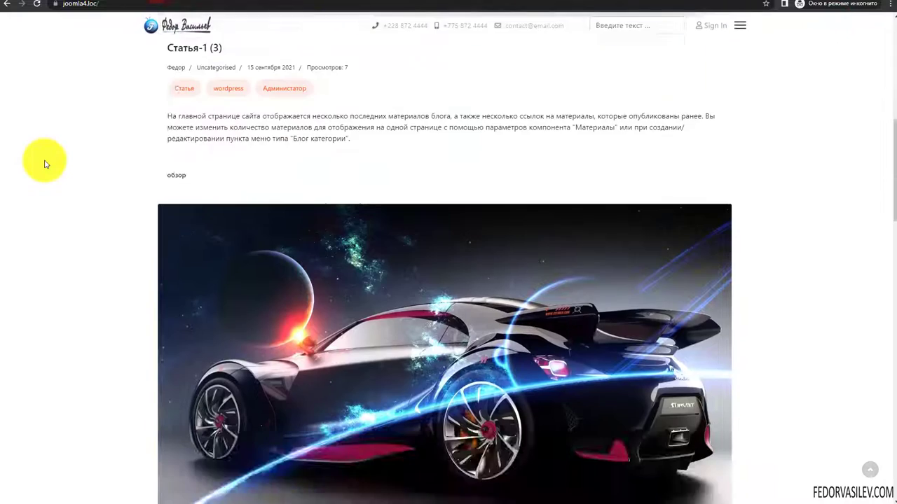
scroll(44, 163, down, 5)
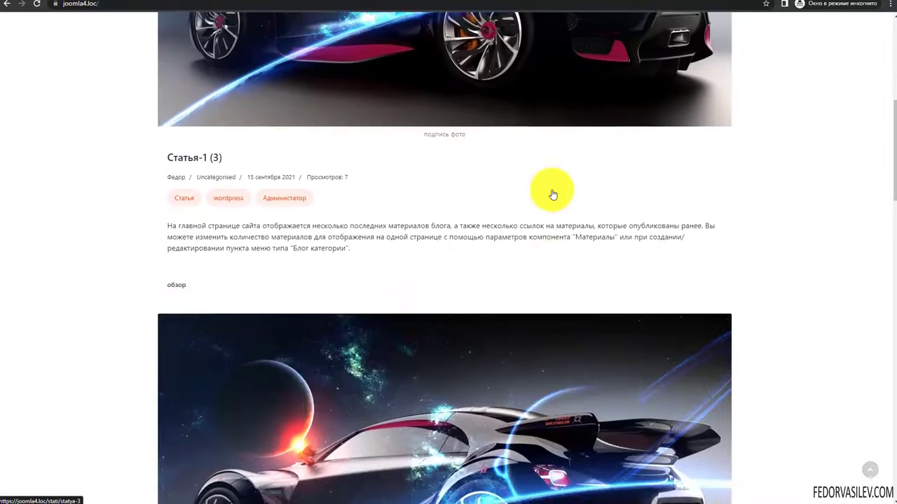
scroll(553, 195, down, 15)
scroll(553, 195, up, 20)
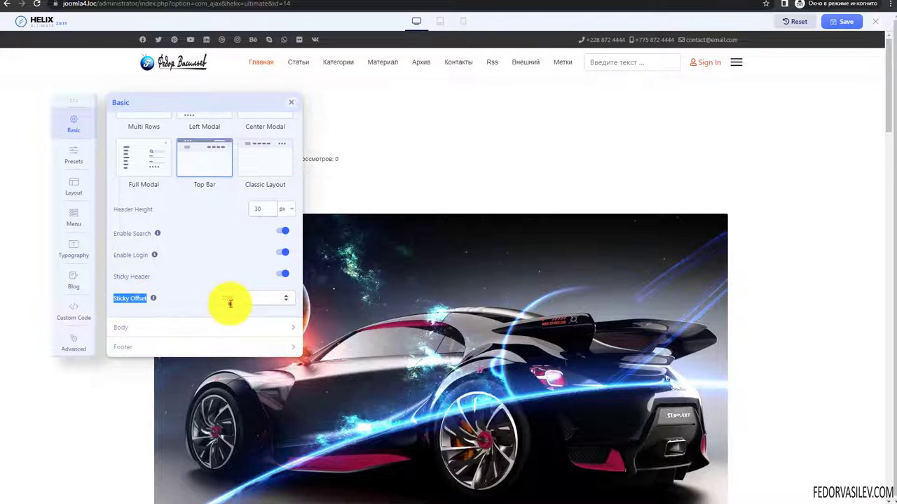
- Enter a Sticky Offset of 2000 and scroll the live site to test the sticky header
text(2000)
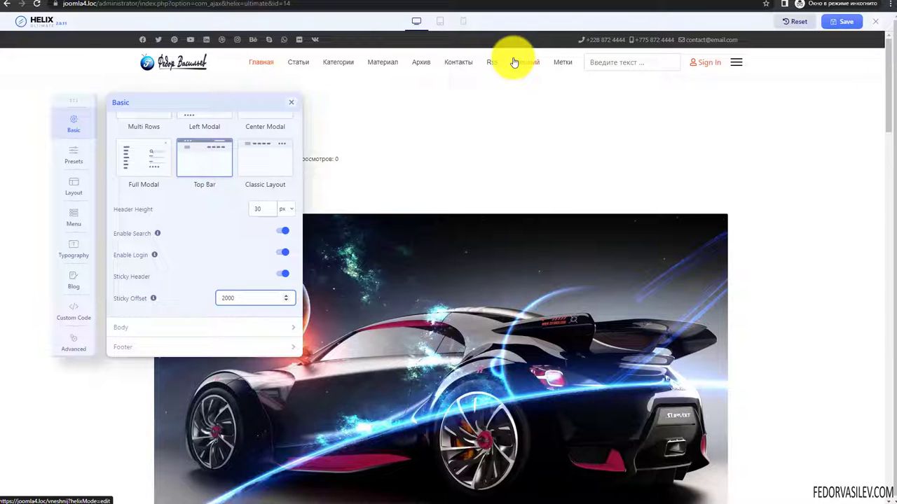
key(BackSpace)
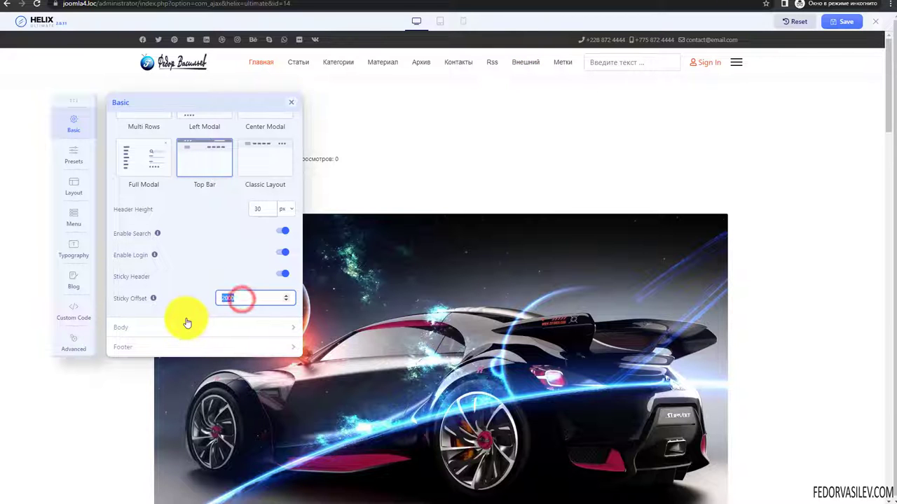
click(154, 2)
scroll(263, 200, down, 2)
scroll(264, 201, down, 13)
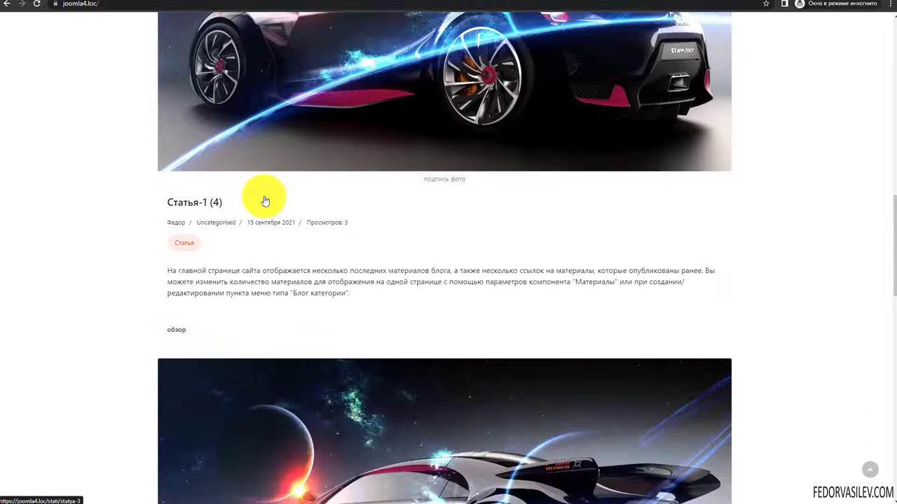
scroll(264, 201, up, 2)
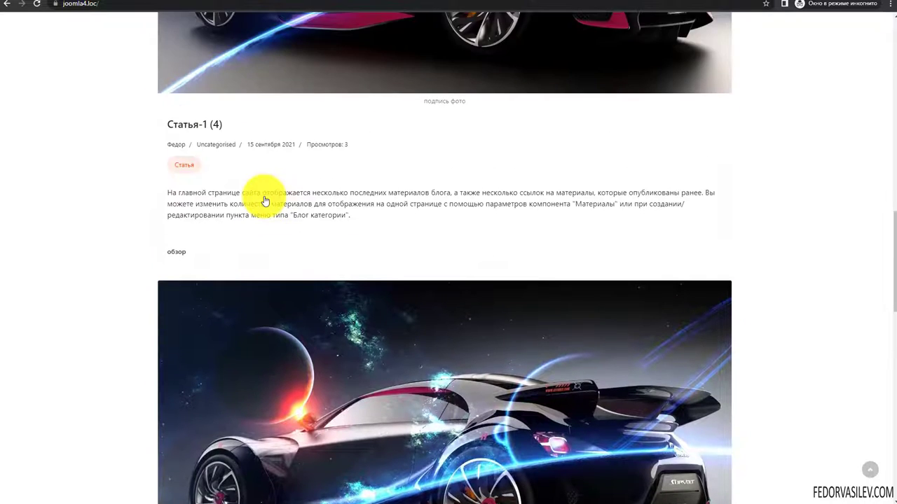
scroll(854, 261, down, 2)
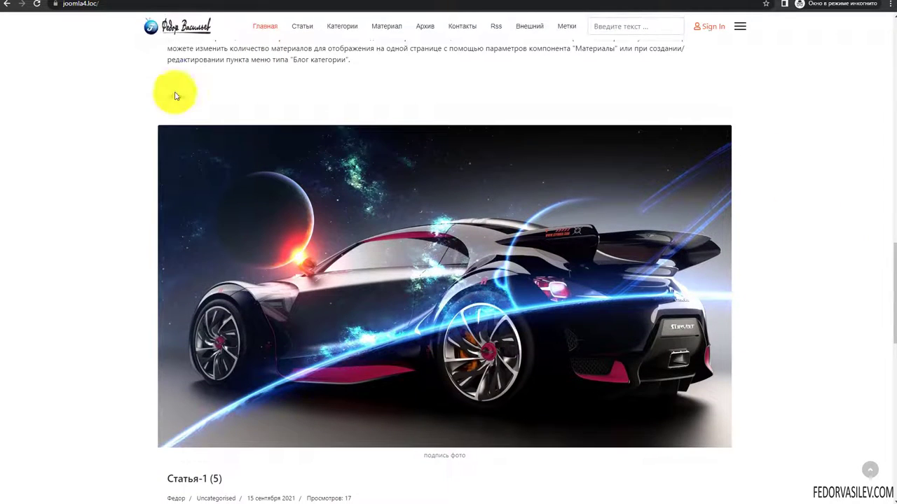
- Back in the editor, select the Sticky Offset value and expand the Body settings
click(34, 3)
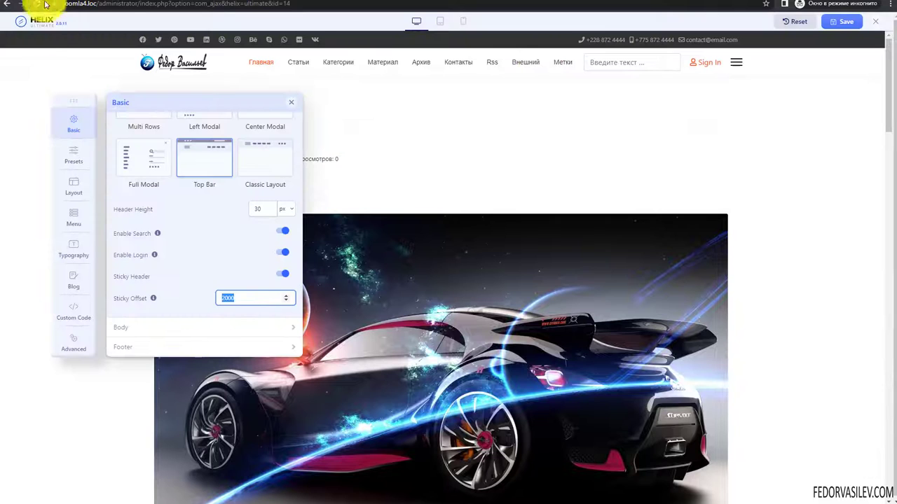
click(226, 299)
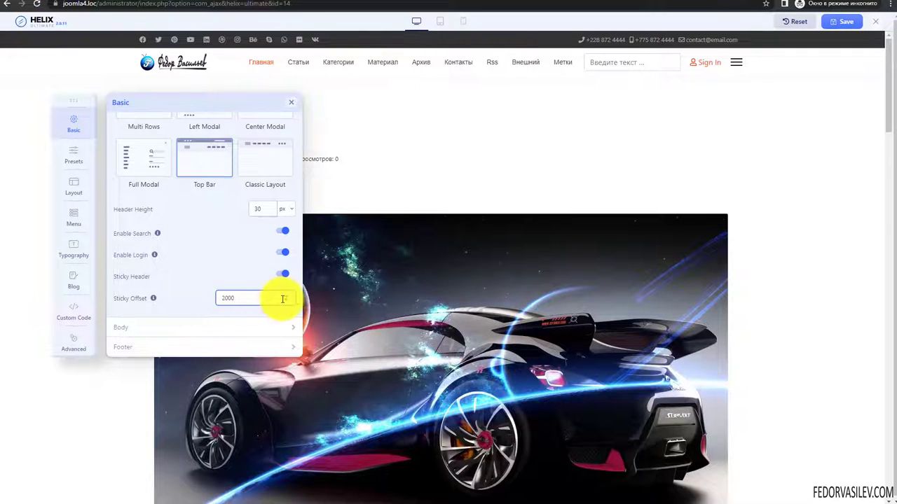
double_click(234, 298)
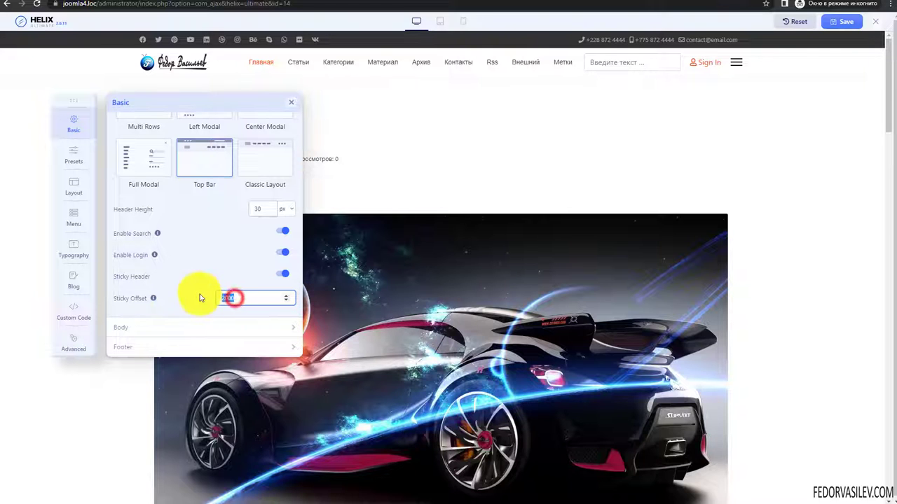
click(204, 327)
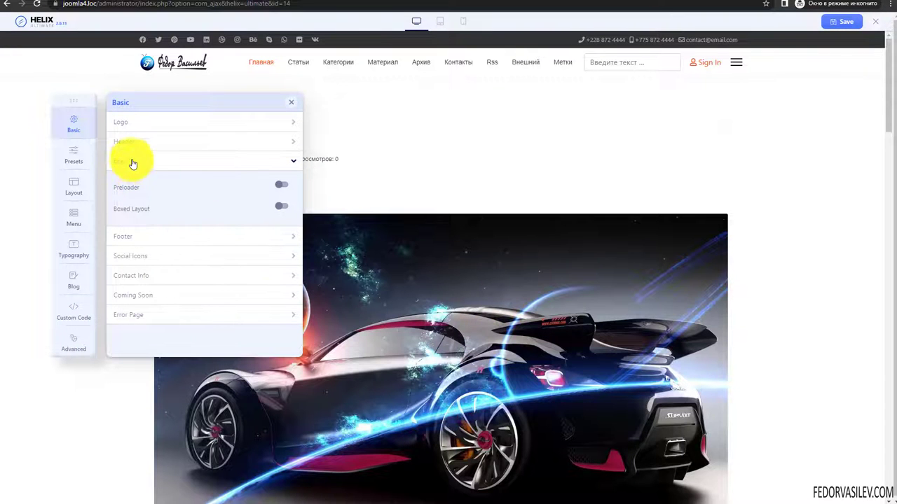
- Enable the page preloader and try the Bubble Loops, Two Waves and Audio Wave loaders
click(281, 184)
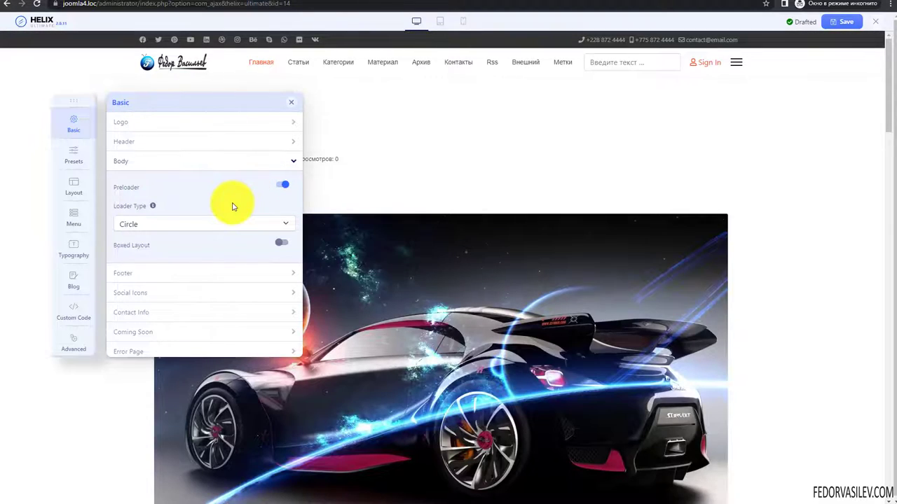
scroll(470, 299, down, 3)
scroll(471, 299, down, 2)
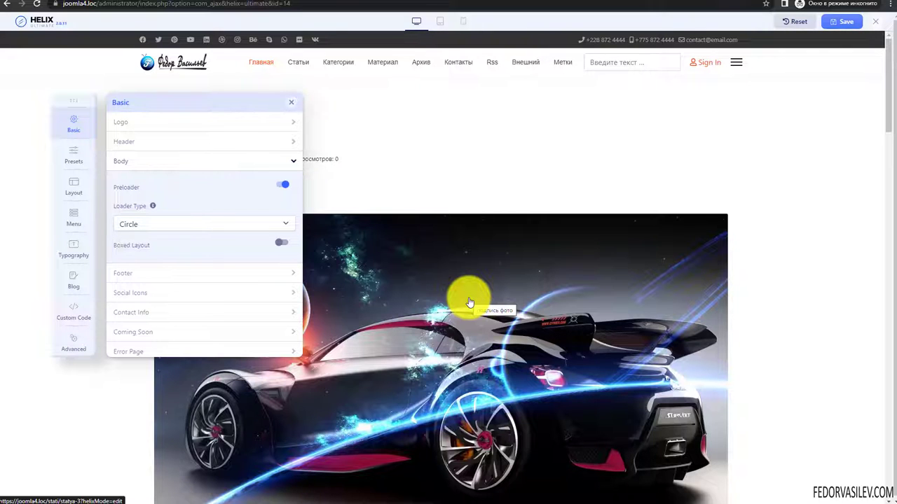
click(147, 225)
click(147, 225)
click(145, 222)
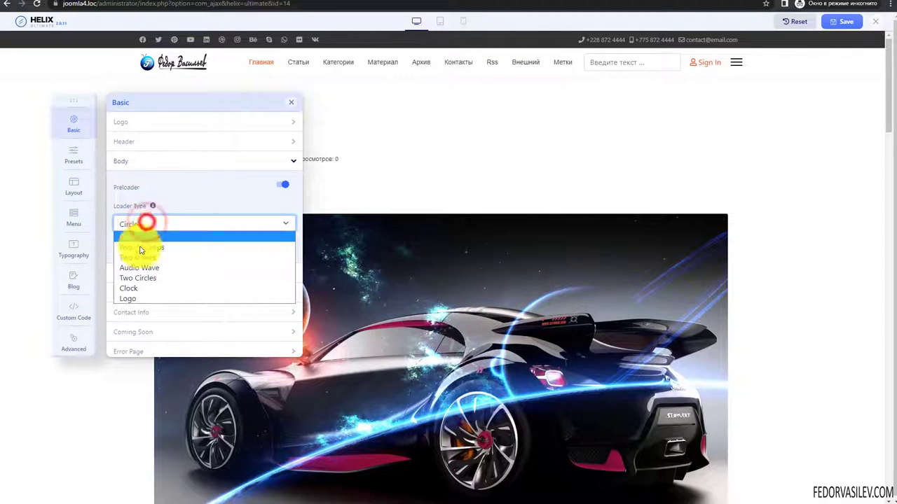
click(140, 248)
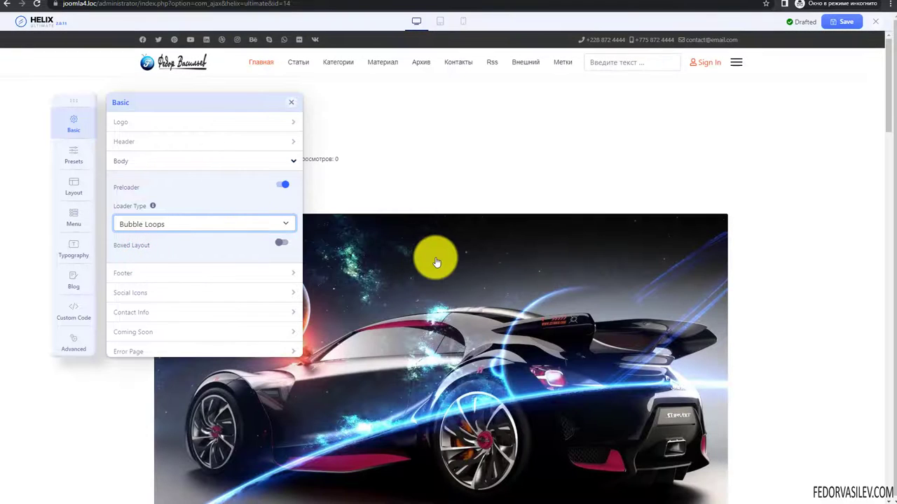
click(172, 225)
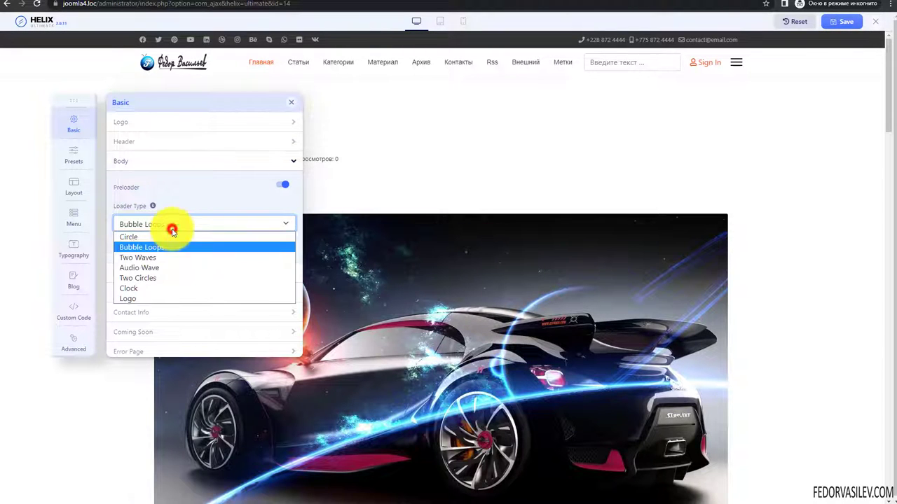
click(154, 259)
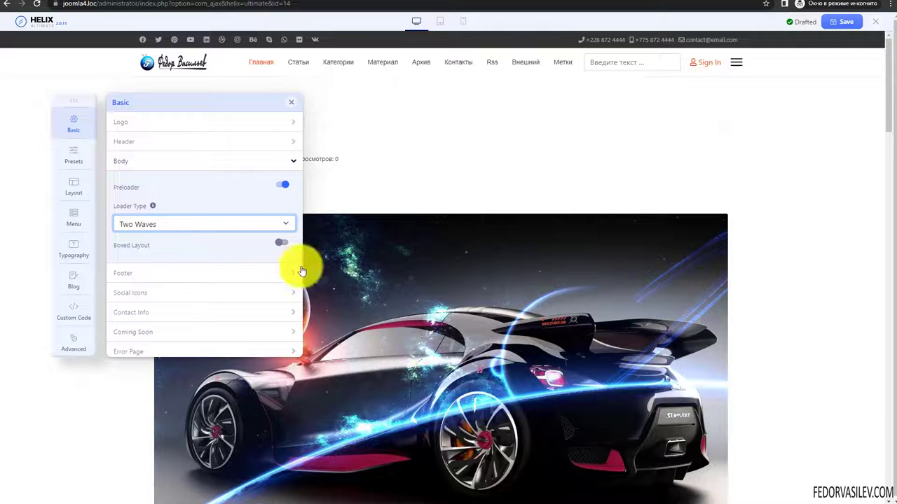
click(207, 223)
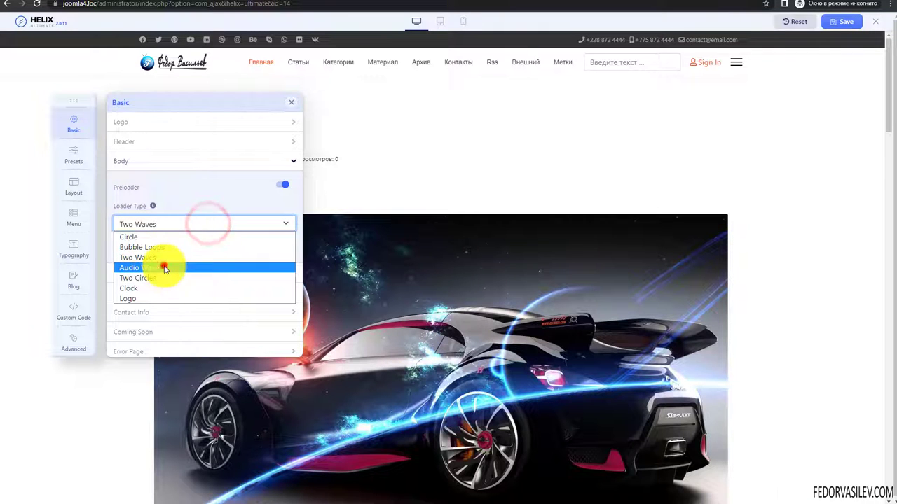
click(165, 269)
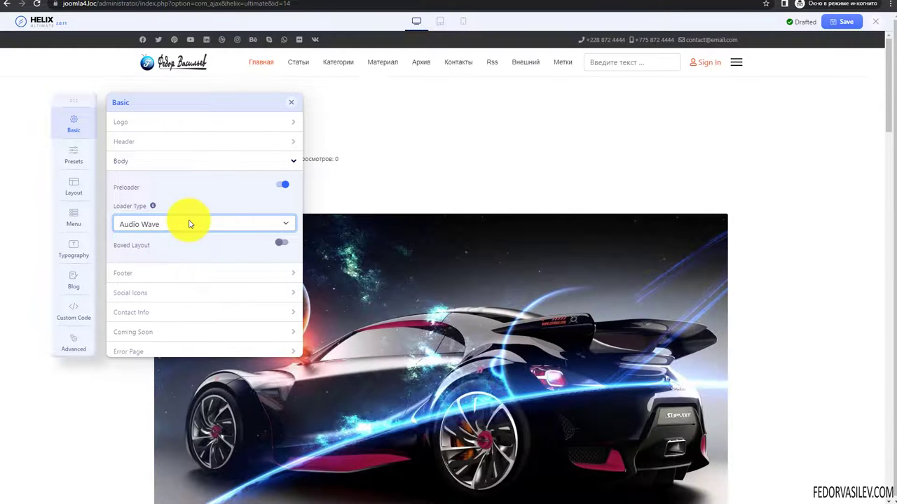
- Compare the Two Circles, Clock and Logo loaders, finally setting Loader Type to Clock
click(184, 225)
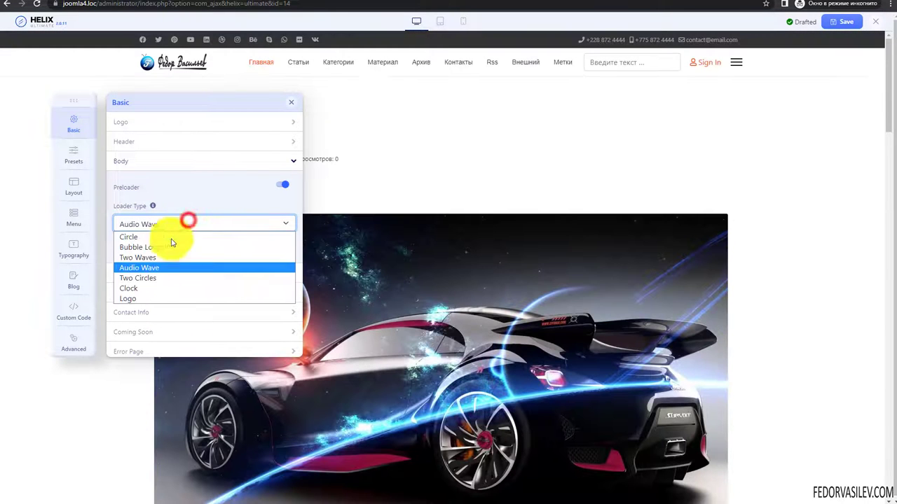
click(151, 277)
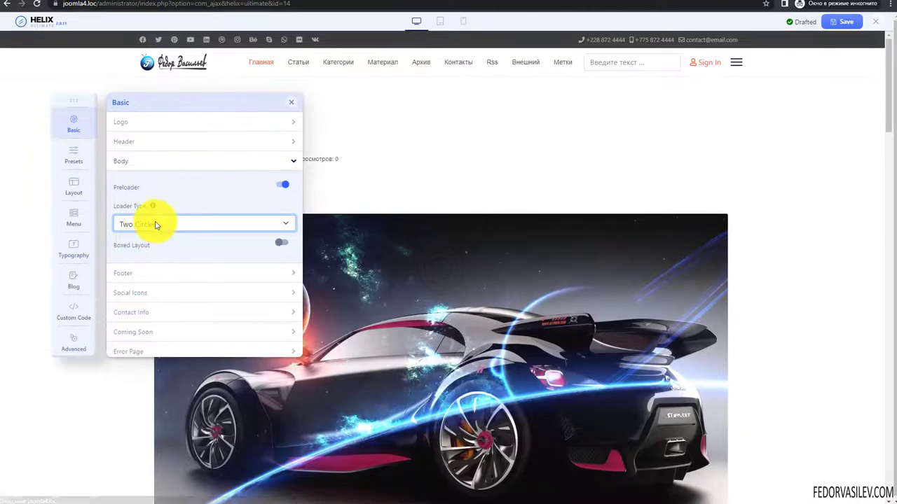
click(157, 224)
click(148, 283)
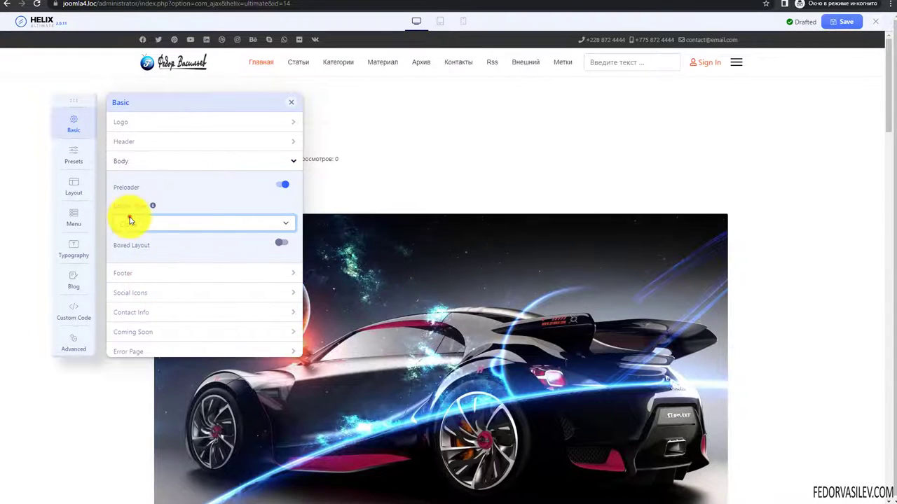
click(130, 221)
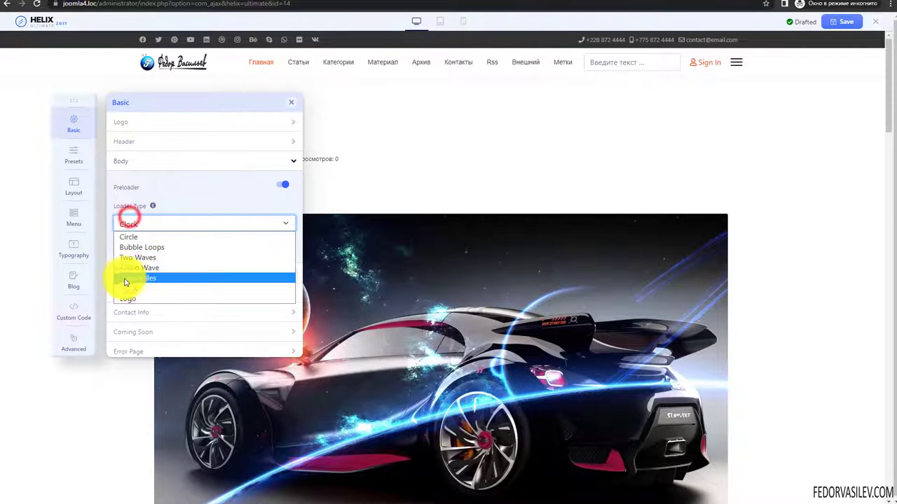
click(120, 296)
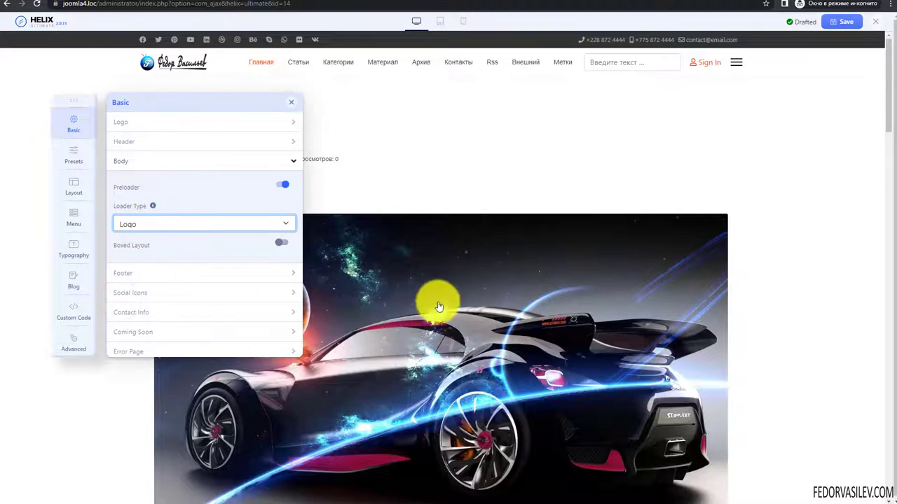
click(166, 223)
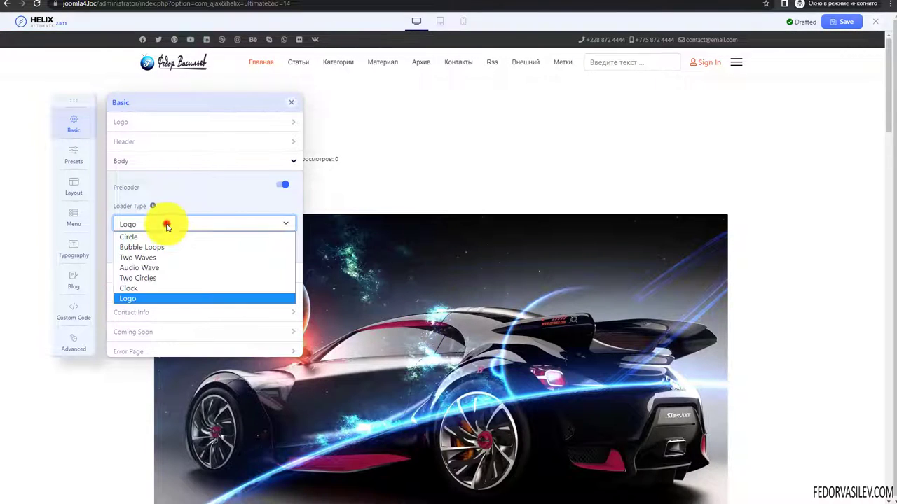
click(138, 289)
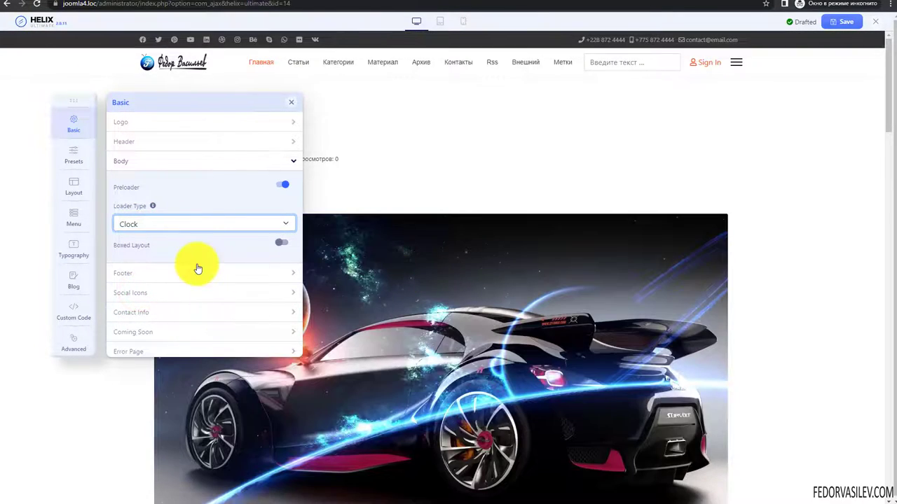
- Reload the site home page and scroll to check that the тест article appears first, still full-width
click(112, 3)
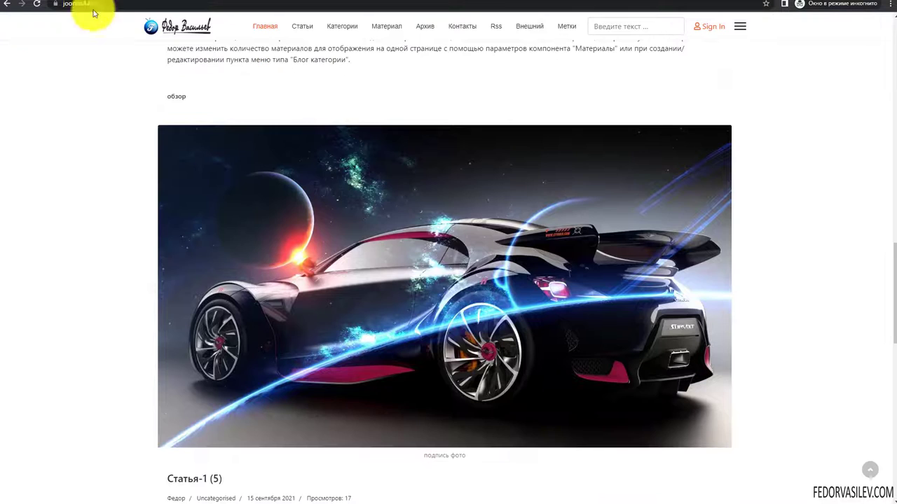
click(37, 6)
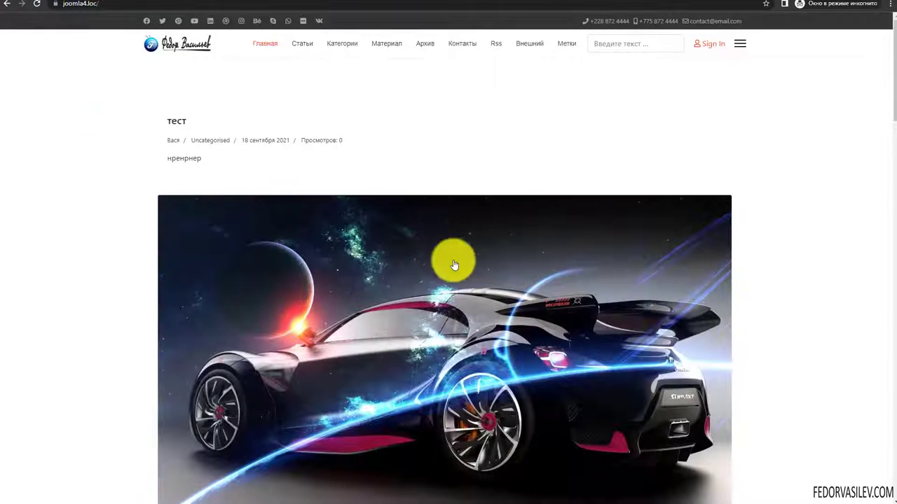
scroll(431, 246, down, 20)
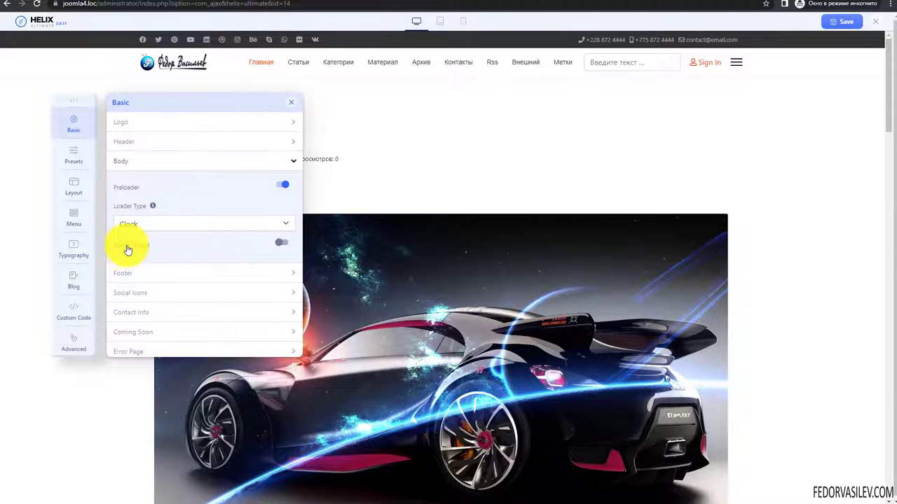
- Enable Boxed Layout under Basic > Body, save the template settings, and bring up the front page
click(282, 245)
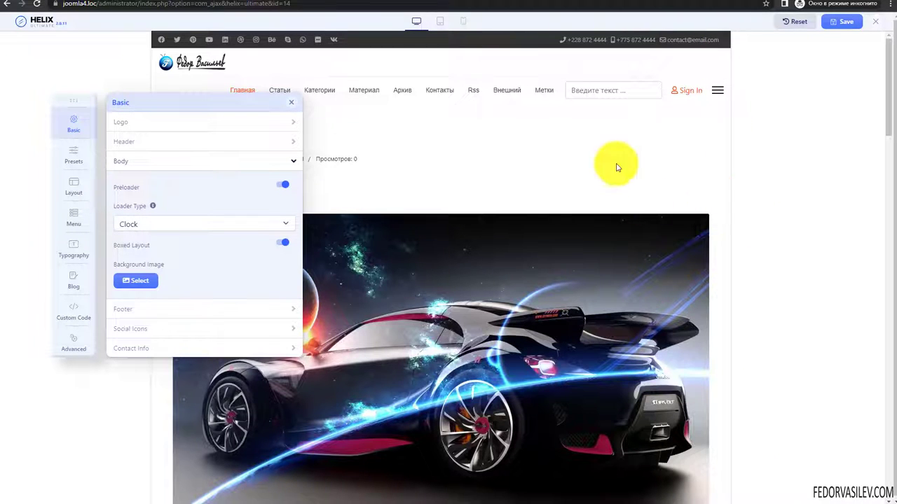
click(843, 21)
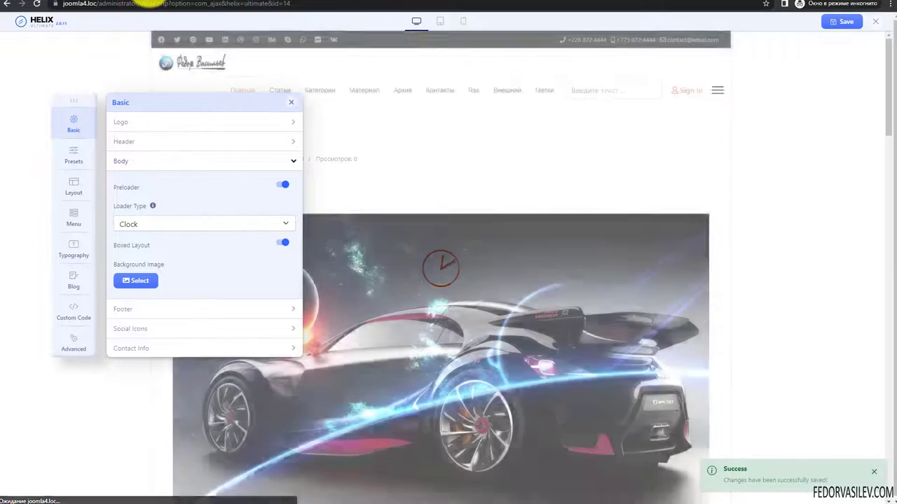
click(6, 3)
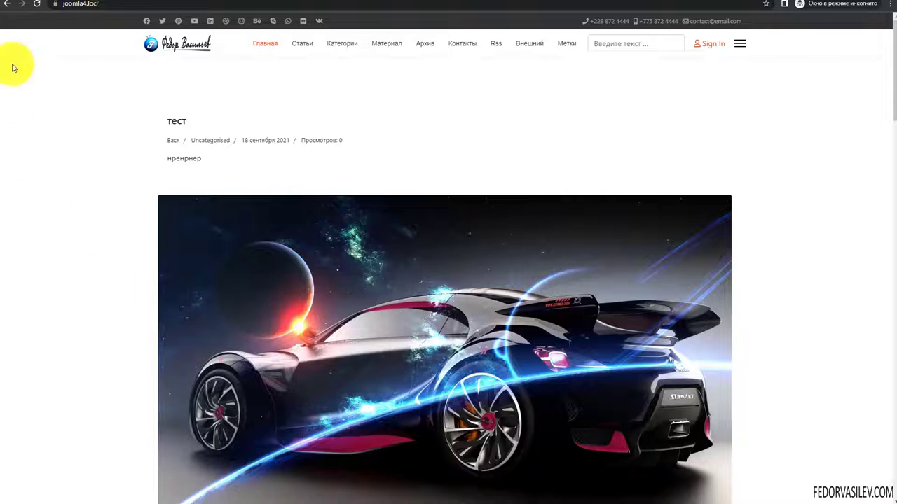
- Reload the front page and scroll through it to see the clock preloader and narrower boxed layout
click(40, 5)
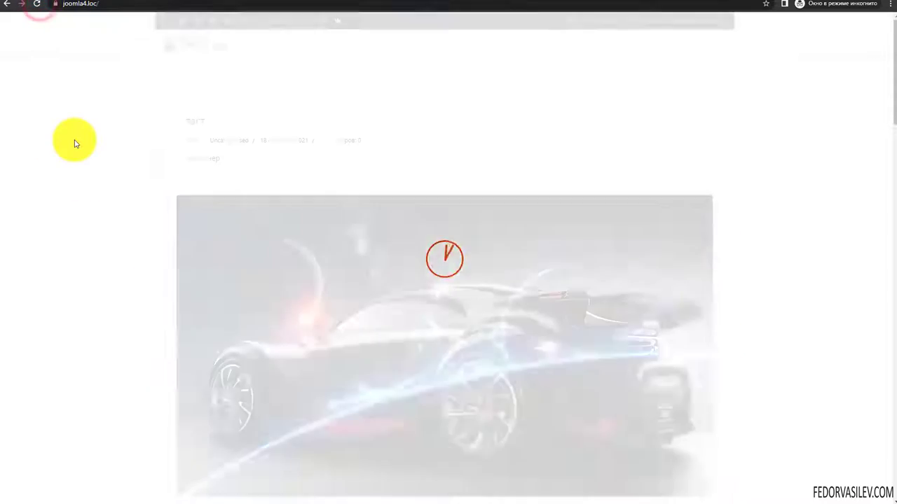
scroll(242, 140, down, 20)
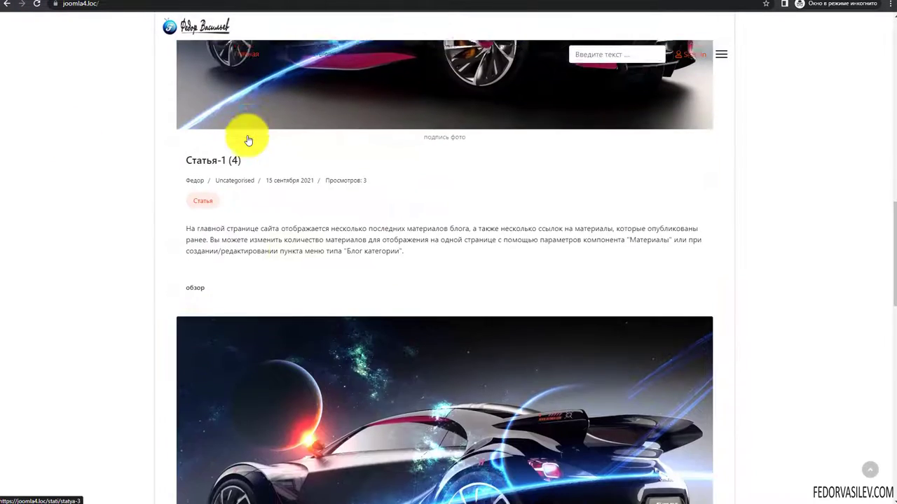
scroll(247, 140, up, 20)
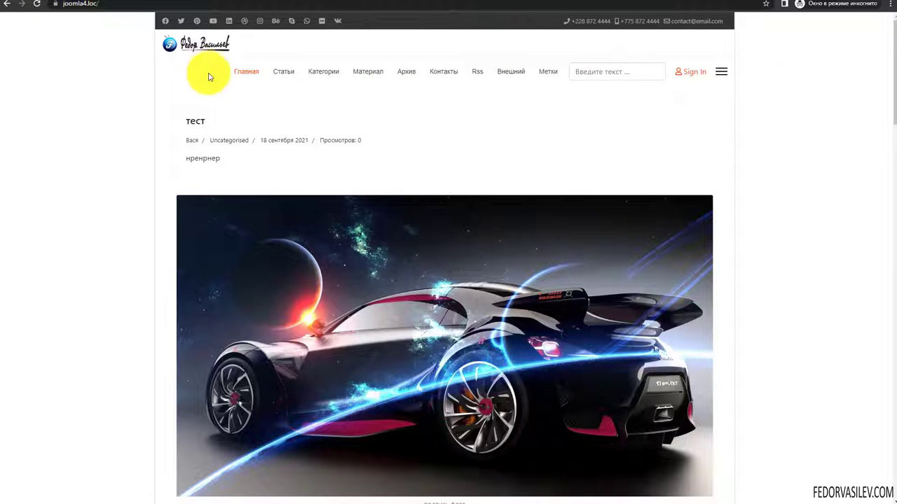
scroll(366, 104, down, 20)
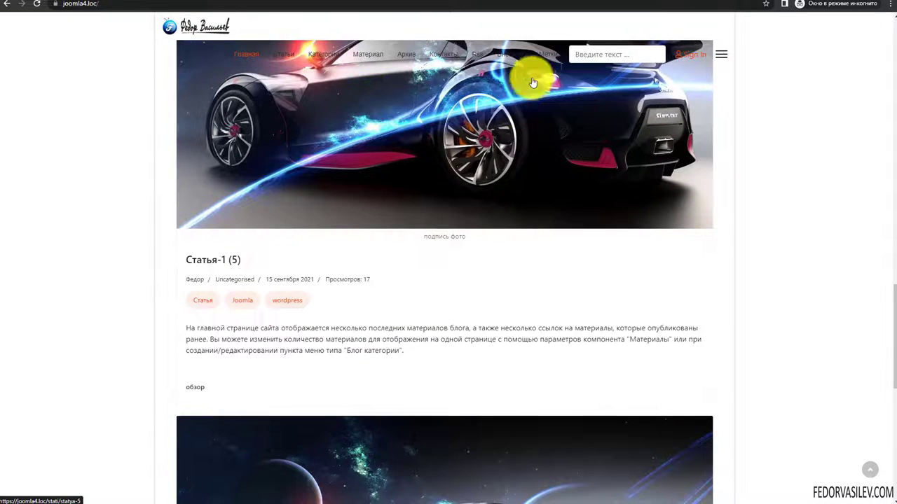
scroll(575, 131, down, 5)
scroll(575, 130, up, 10)
scroll(578, 131, up, 20)
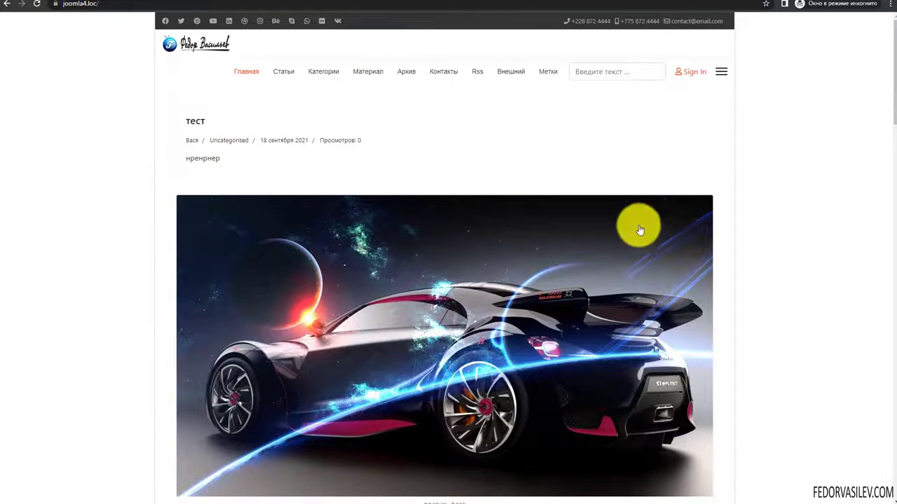
scroll(677, 238, down, 20)
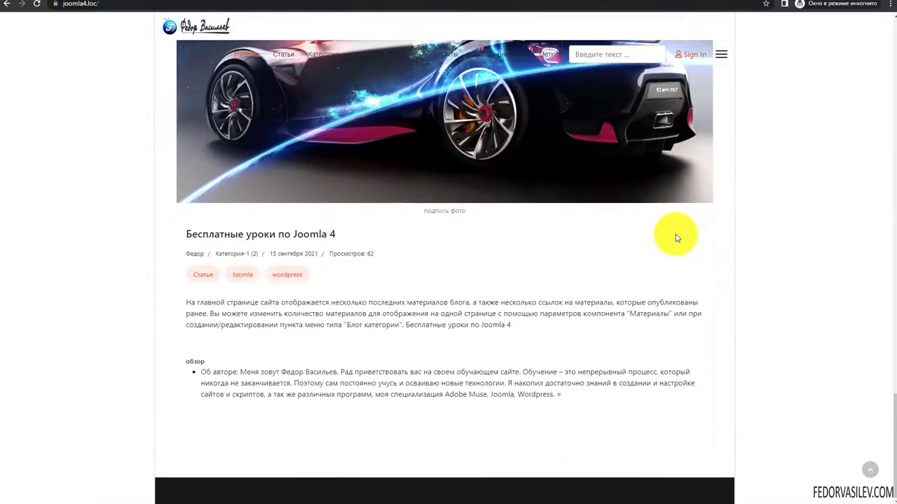
scroll(626, 290, up, 10)
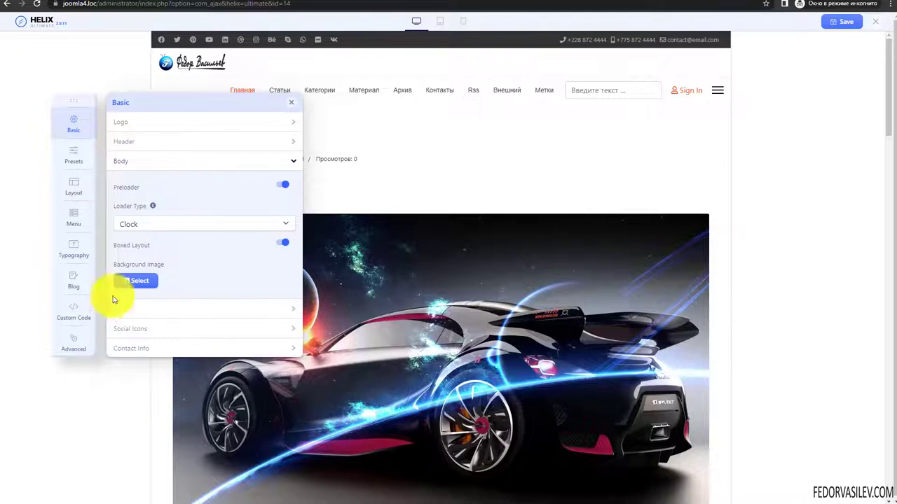
- Set banner.jpg from the headers image folder as the background image around the boxed page
click(135, 280)
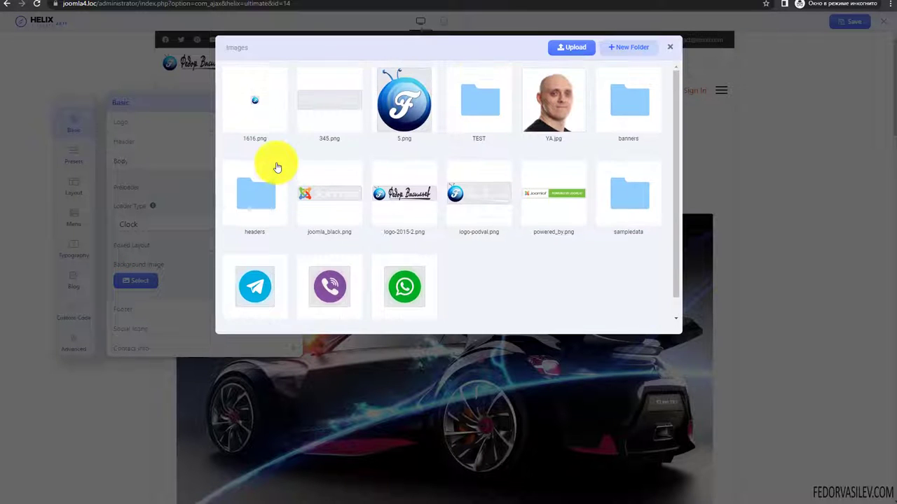
double_click(274, 165)
click(248, 119)
click(249, 53)
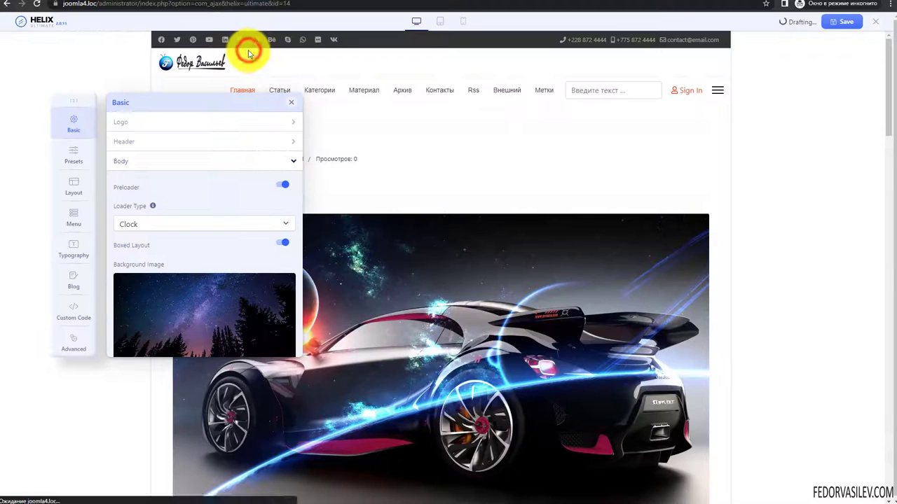
scroll(212, 226, down, 3)
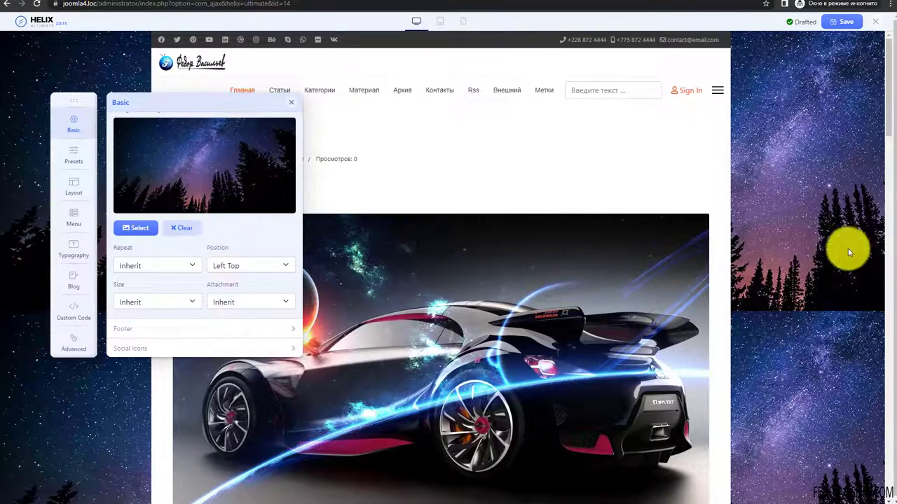
scroll(140, 225, up, 3)
scroll(150, 196, down, 4)
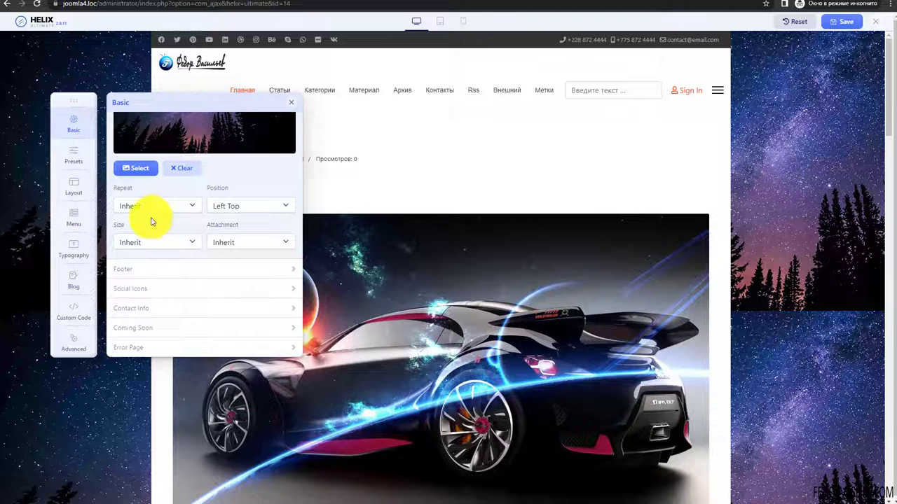
- Set the background image to No Repeat, positioned at Center Bottom
click(150, 206)
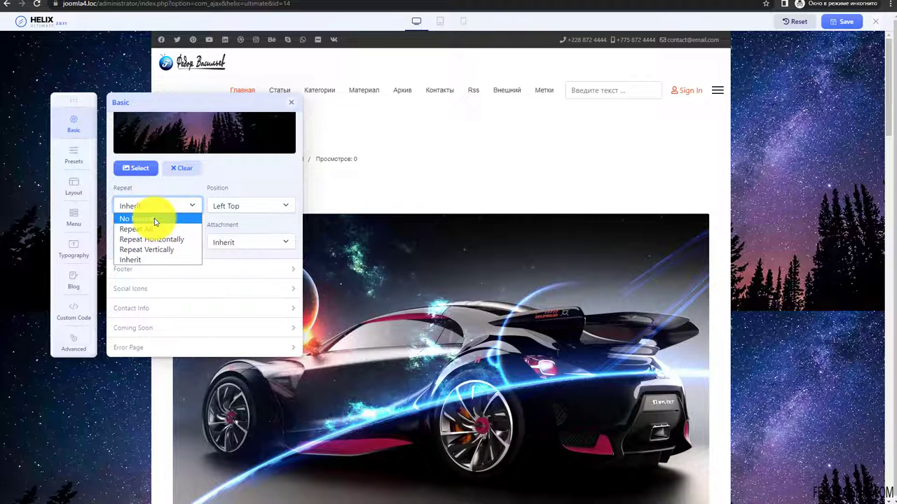
click(155, 220)
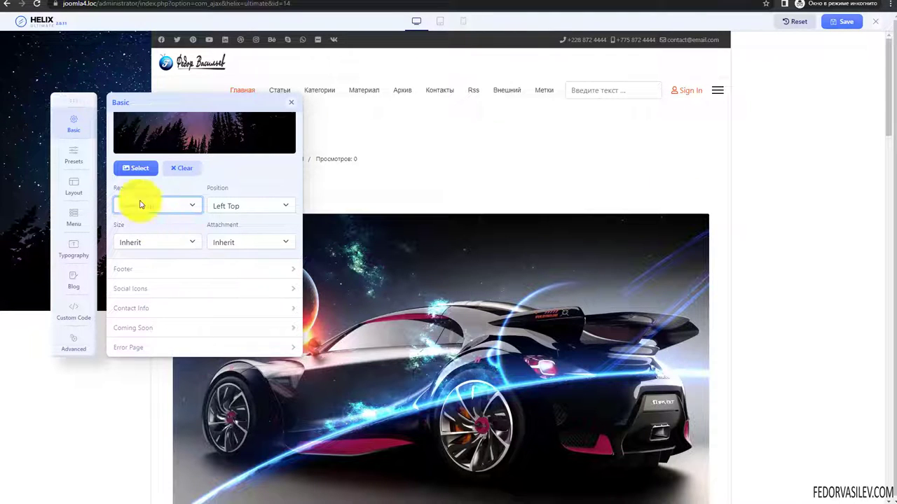
click(256, 206)
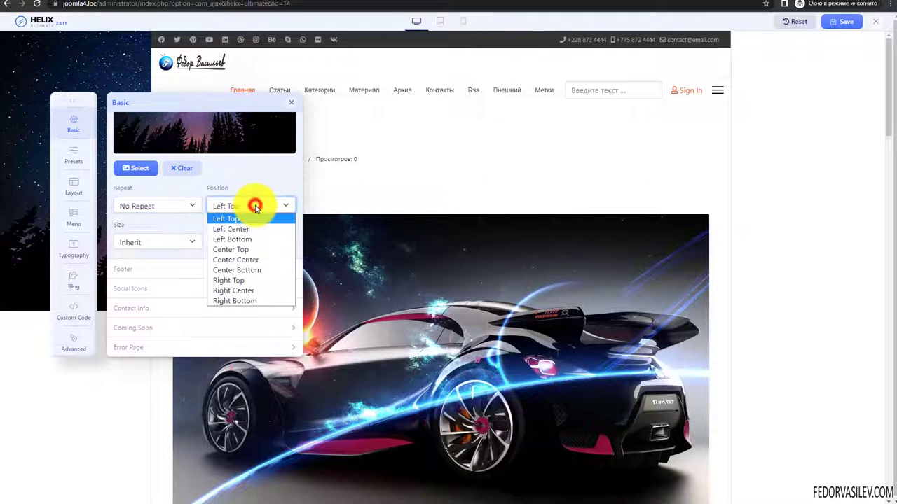
click(249, 270)
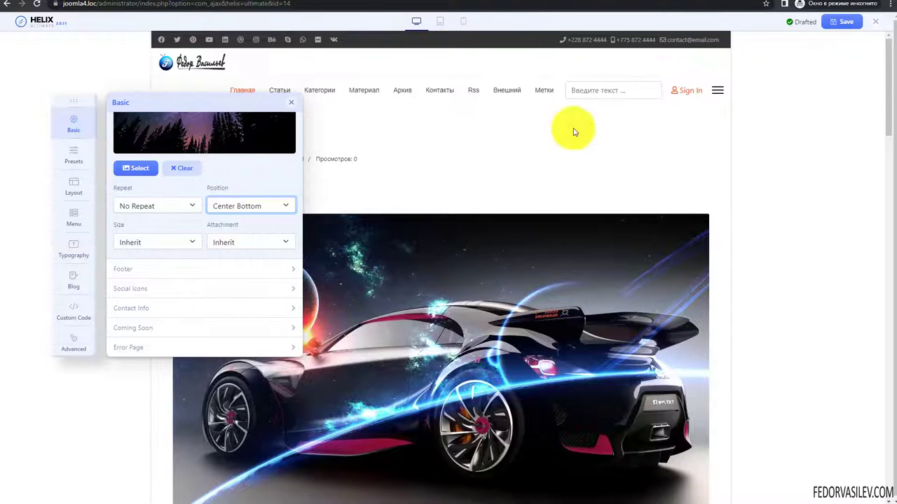
- Switch the background repeat to Repeat All and scroll the preview to check the starry tiling
click(175, 205)
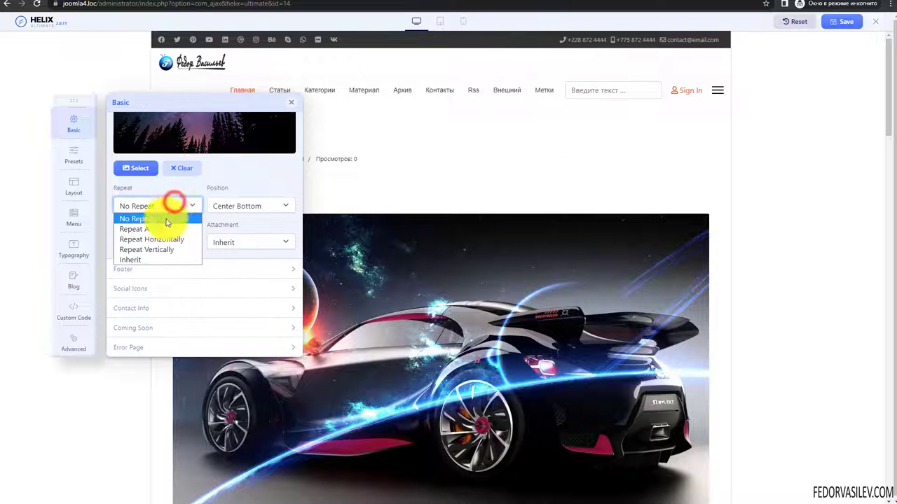
click(164, 229)
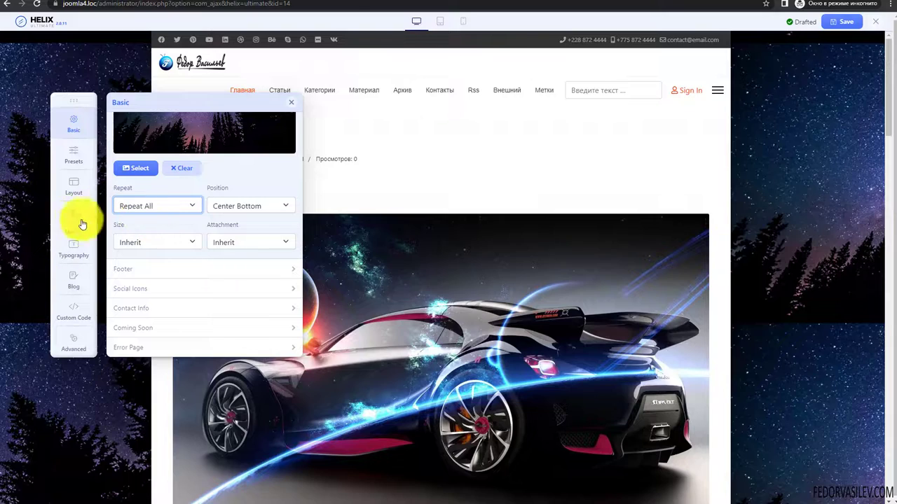
scroll(814, 264, down, 5)
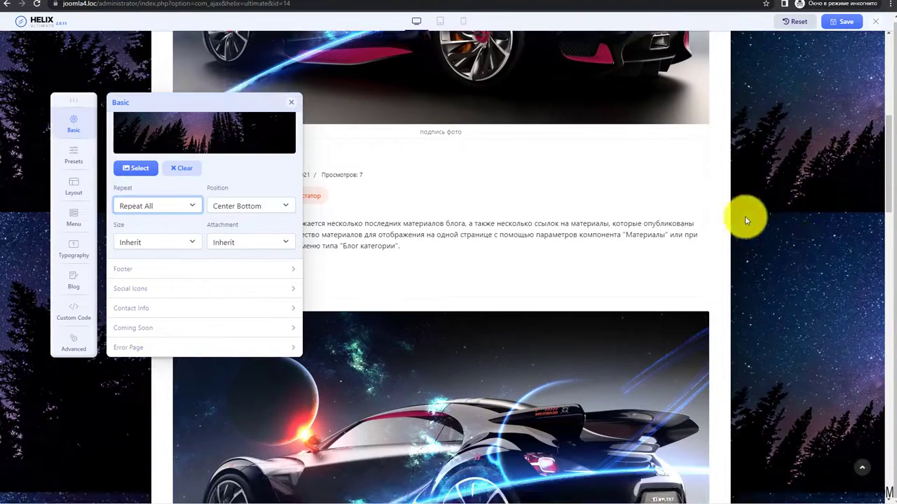
scroll(794, 317, up, 3)
scroll(741, 261, down, 15)
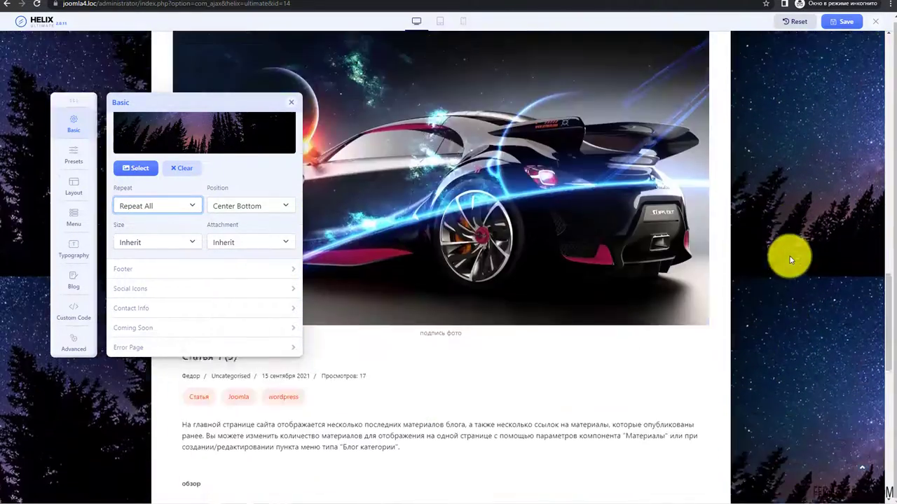
scroll(788, 261, up, 15)
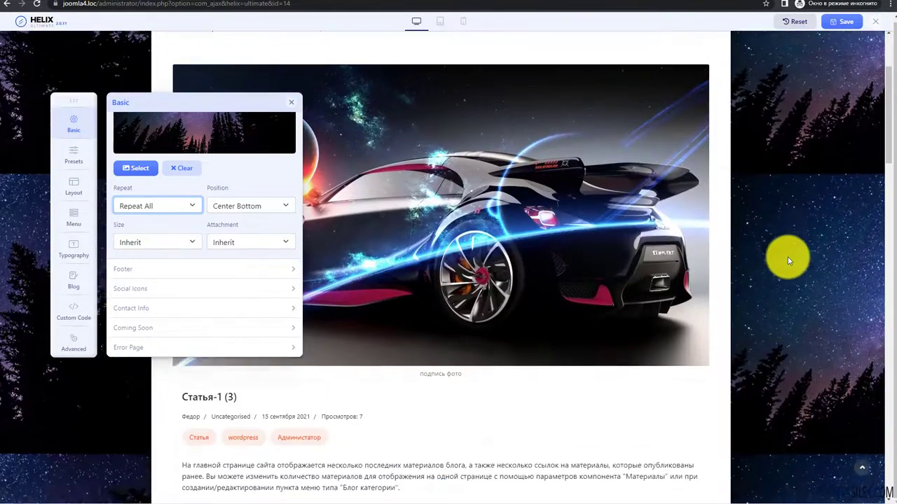
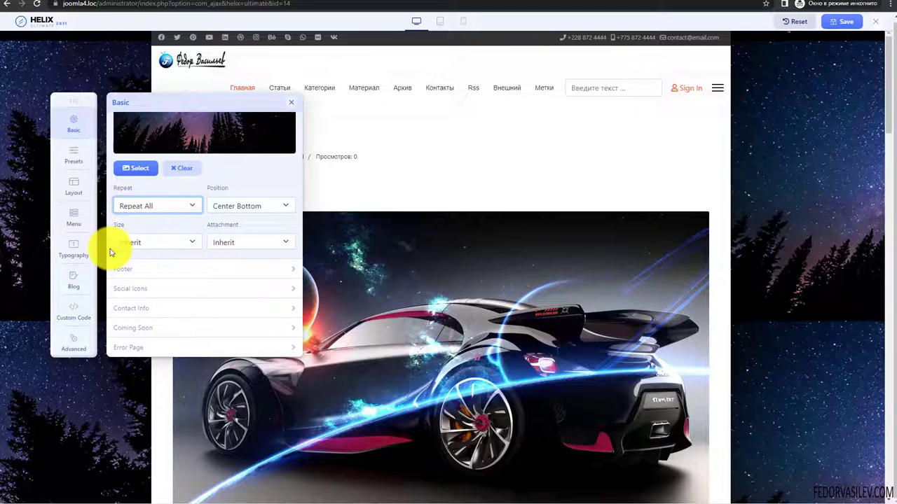
- Set the body background size to Contain
click(152, 243)
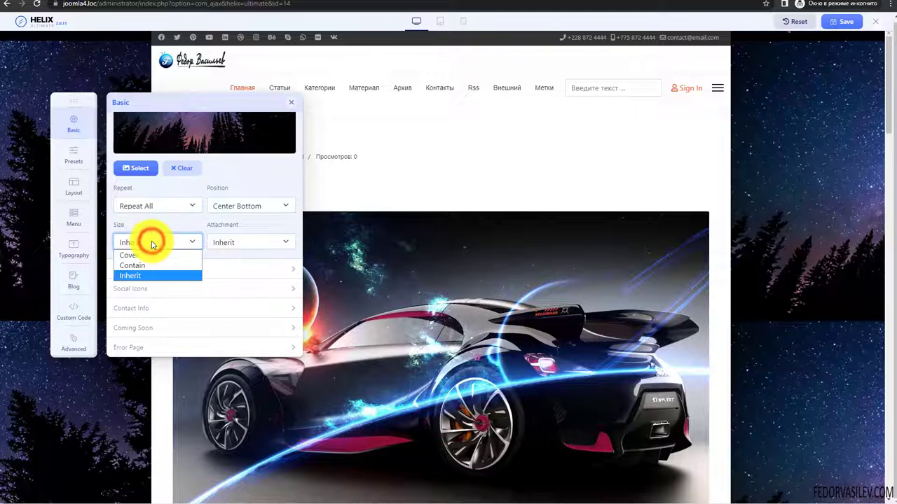
click(135, 255)
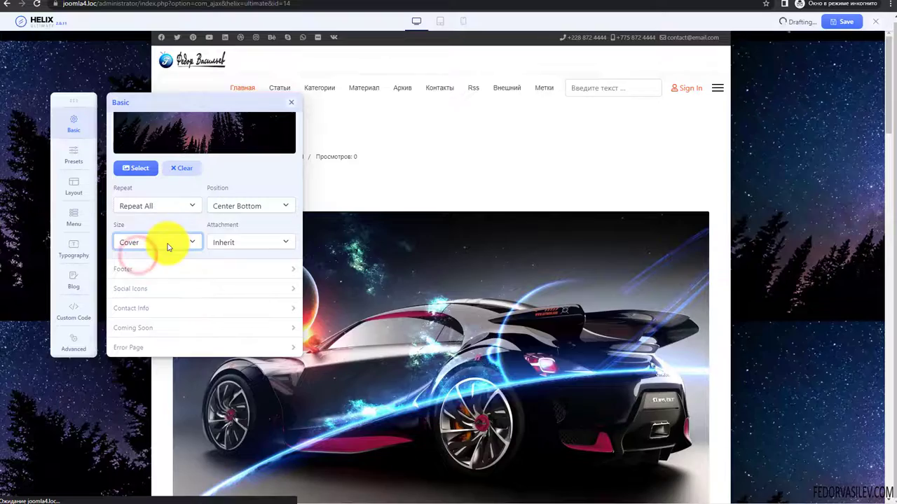
scroll(841, 249, down, 3)
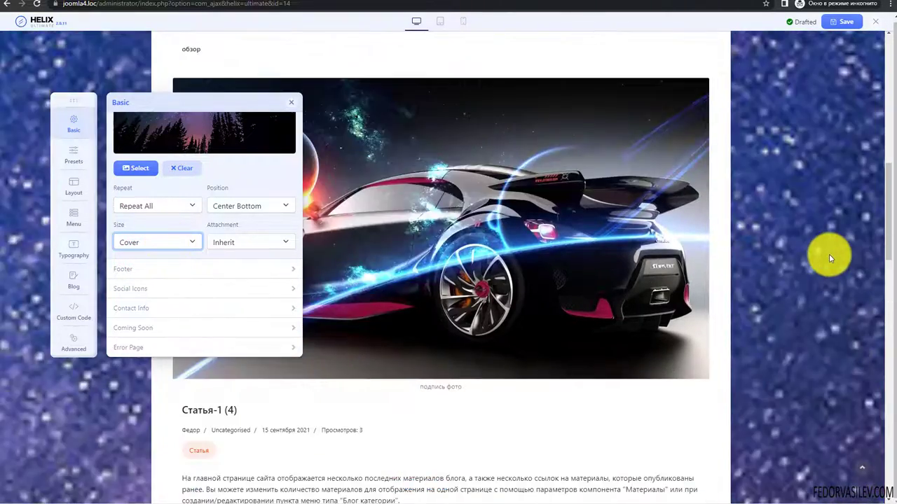
scroll(820, 249, up, 10)
click(162, 242)
click(151, 266)
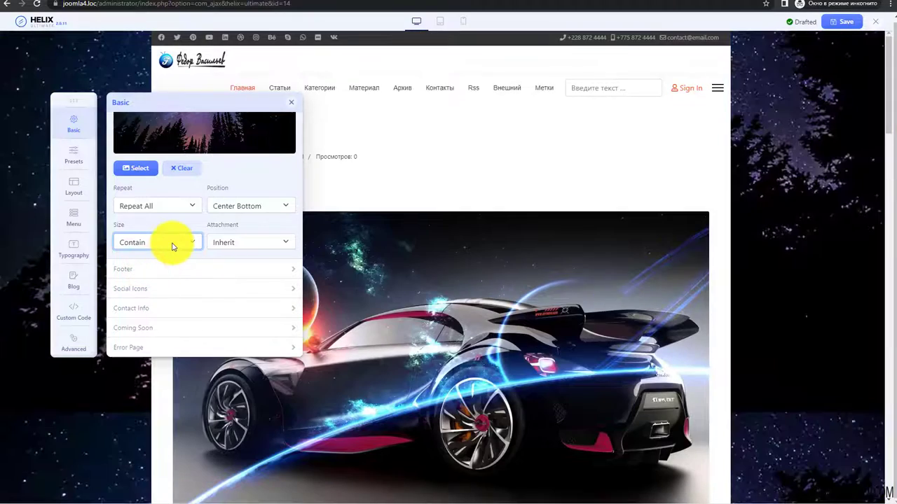
scroll(826, 270, down, 3)
scroll(824, 268, up, 3)
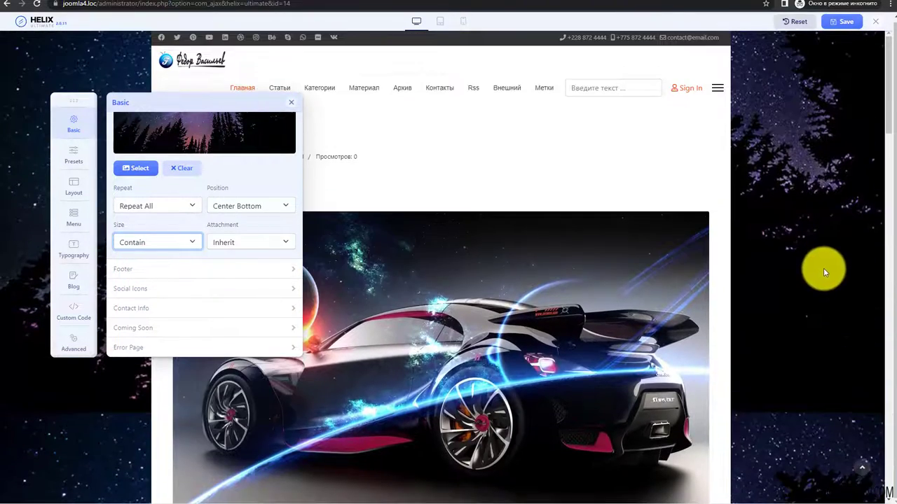
click(173, 242)
click(173, 242)
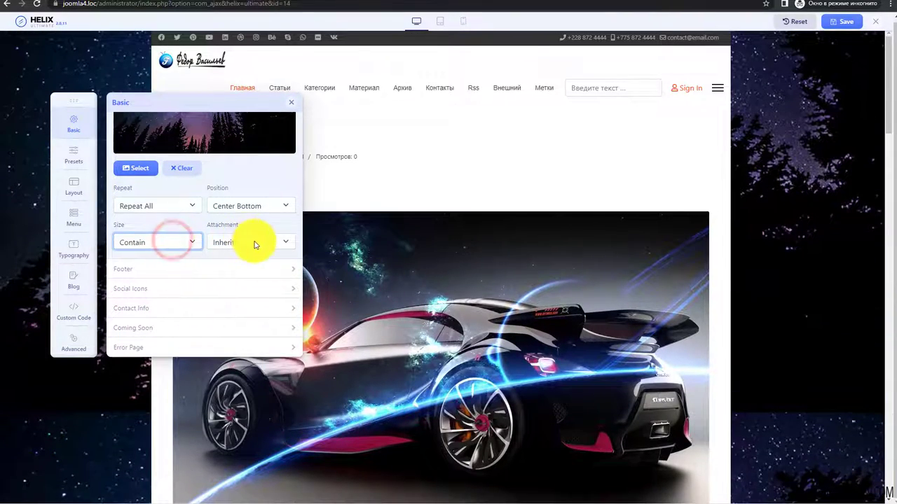
- Set the background attachment to Fixed and switch off Boxed Layout
click(254, 242)
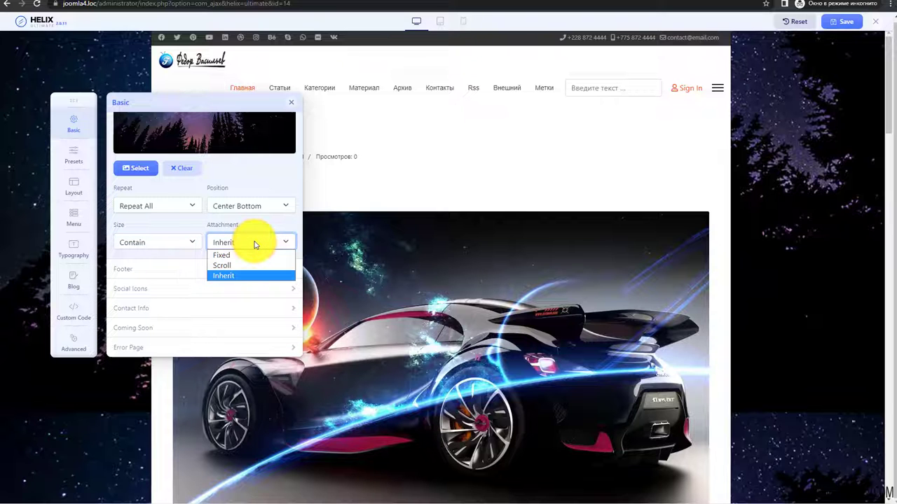
click(236, 255)
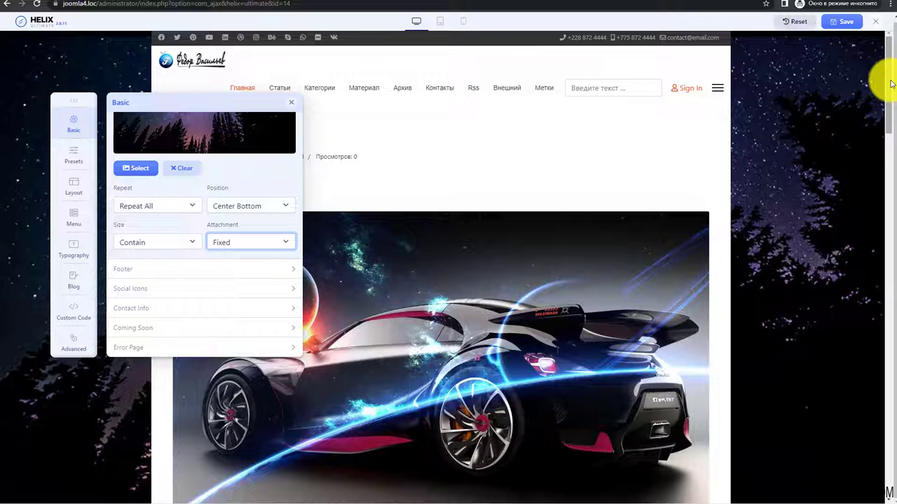
drag(891, 83, 894, 435)
click(250, 242)
click(256, 263)
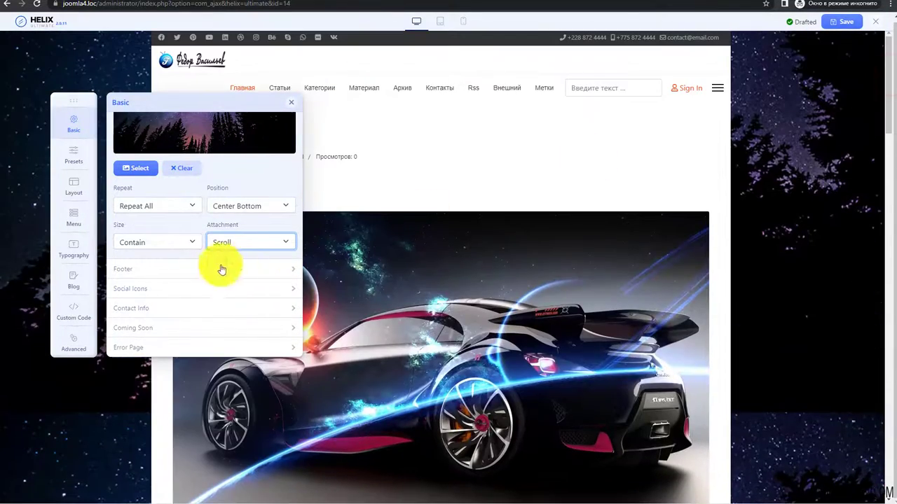
click(220, 242)
click(217, 274)
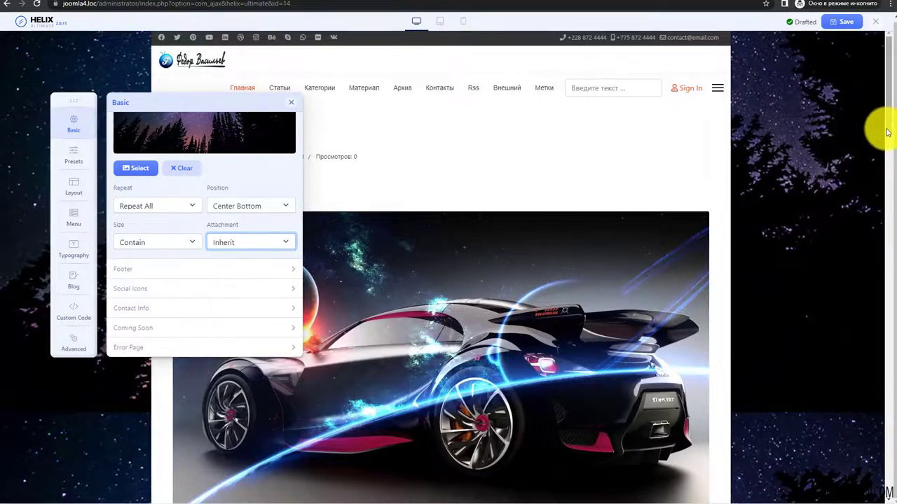
drag(885, 128, 893, 253)
click(240, 244)
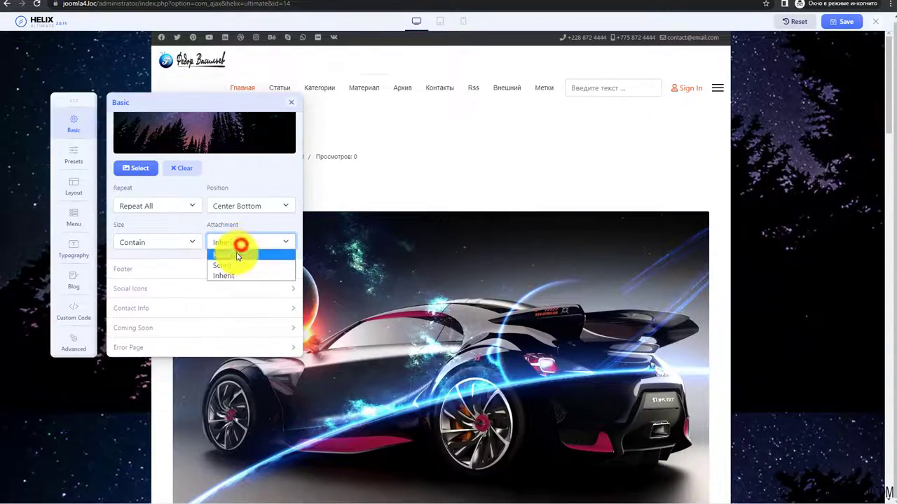
click(236, 254)
scroll(146, 242, up, 3)
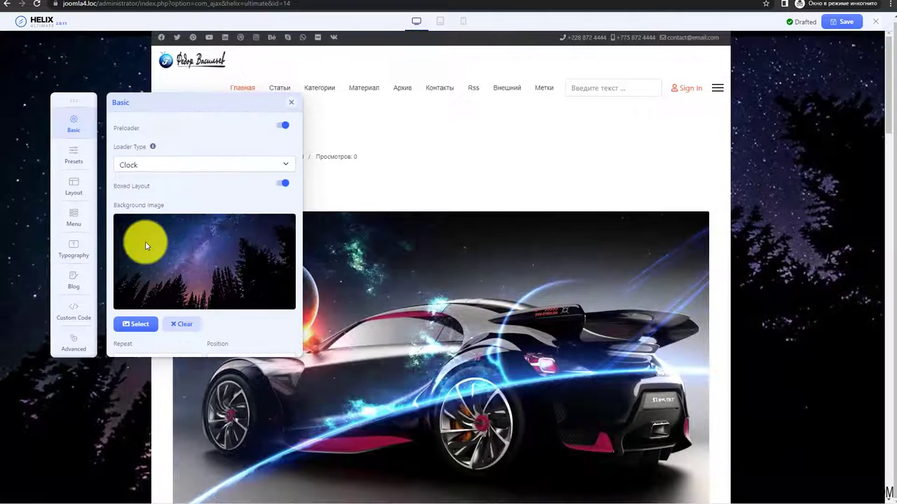
click(281, 185)
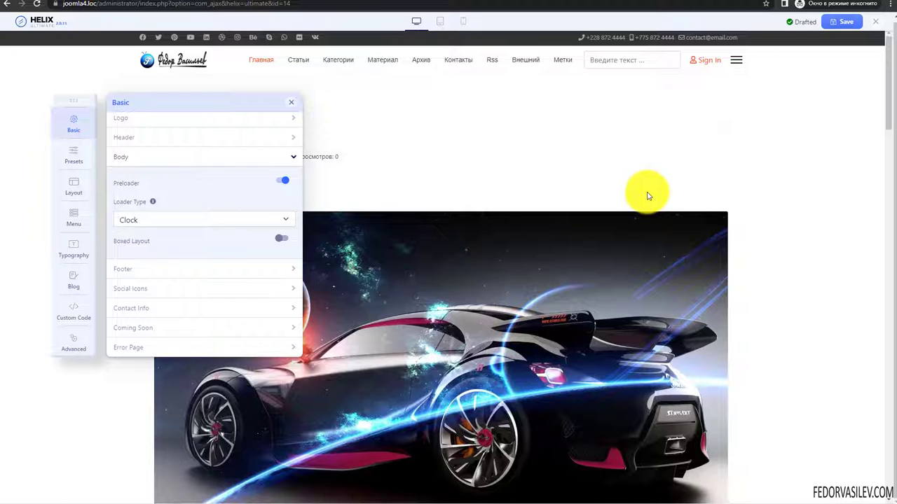
- Expand the Footer settings and enable the copyright notice
click(291, 275)
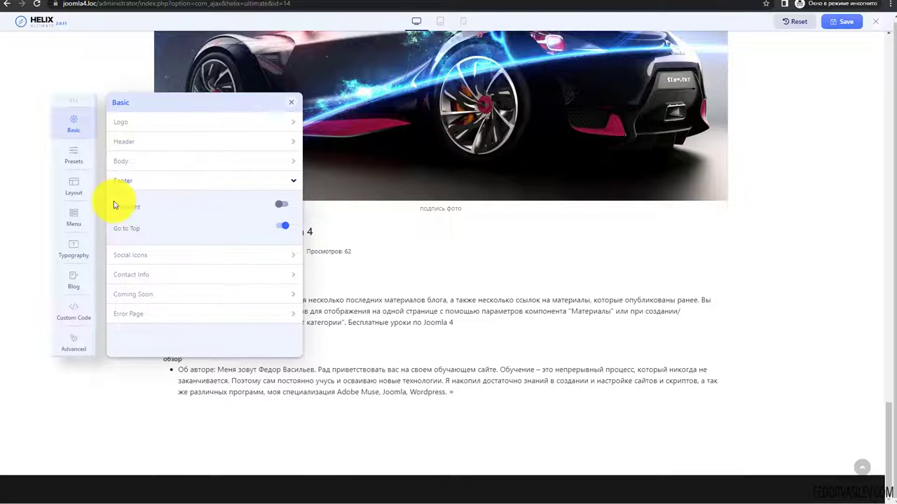
click(282, 205)
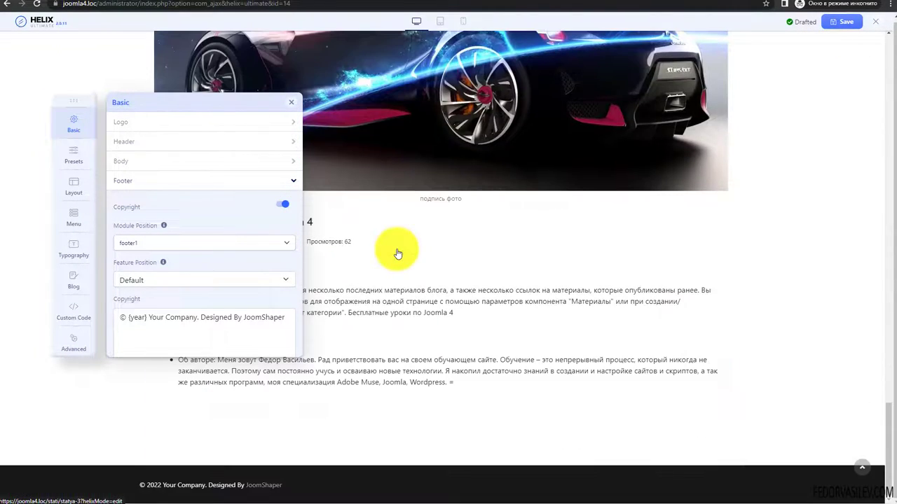
drag(209, 486, 180, 484)
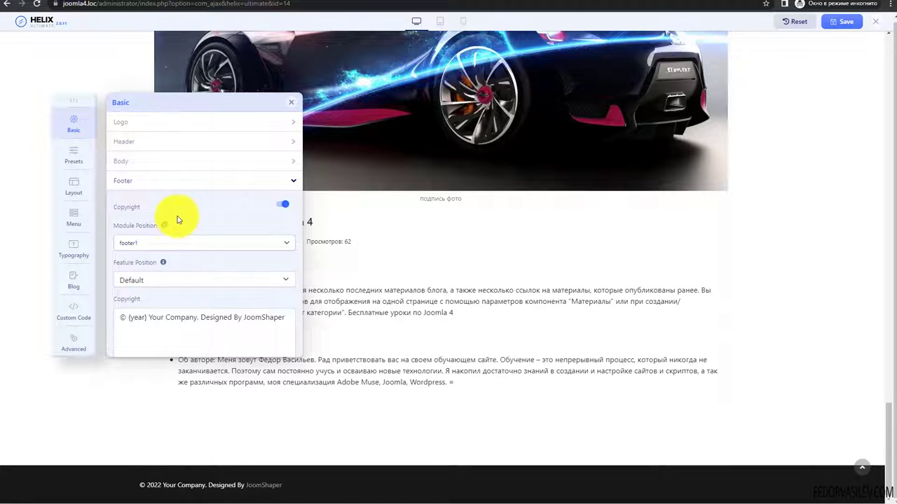
scroll(180, 215, down, 1)
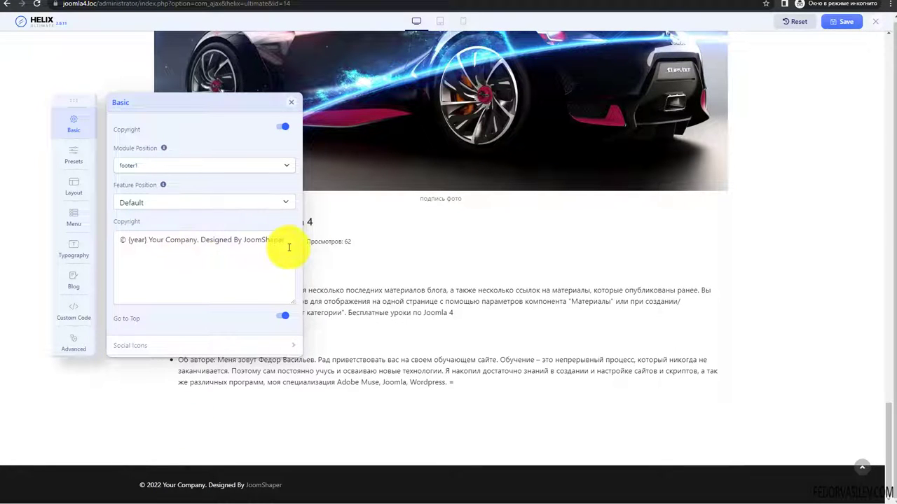
- Inspect the copyright text '© {year} Your Company. Designed By JoomShaper' and its {year} placeholder
click(148, 242)
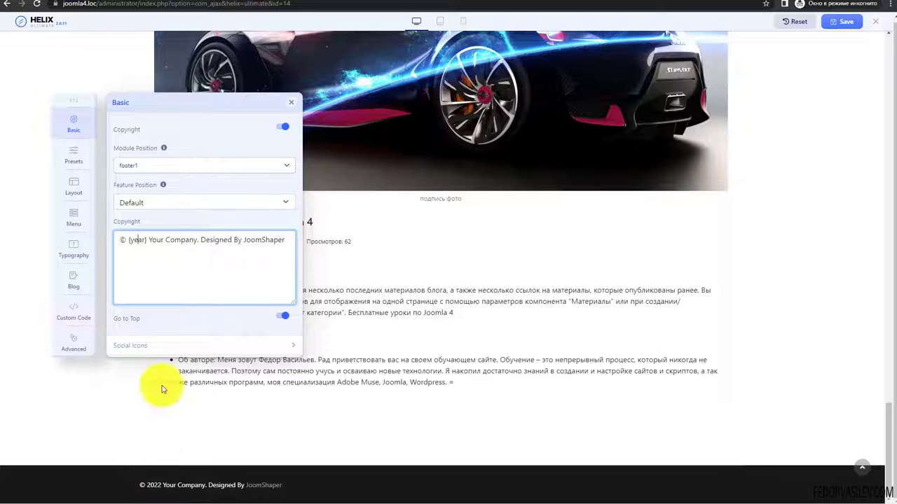
double_click(143, 240)
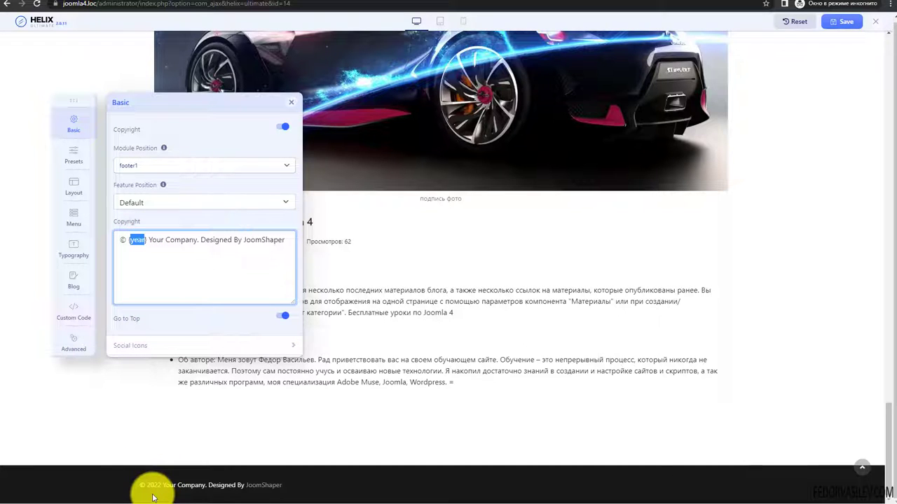
click(137, 263)
drag(163, 485, 154, 484)
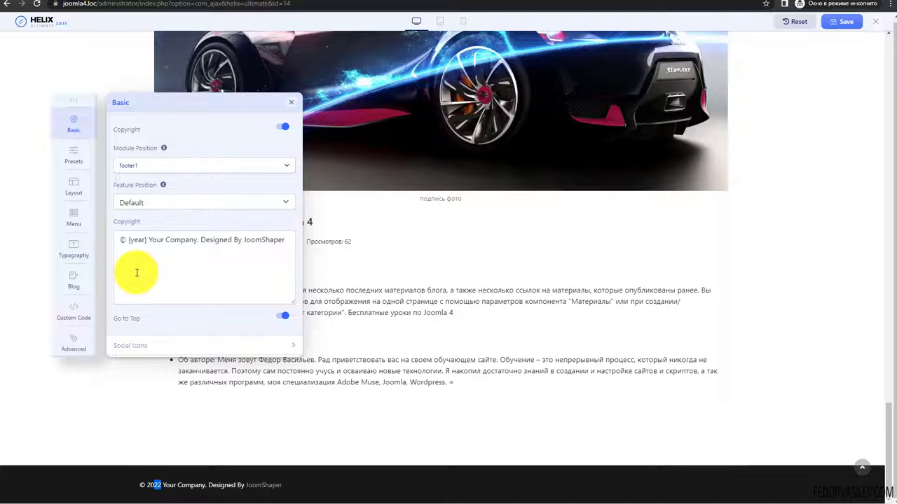
drag(146, 239, 129, 239)
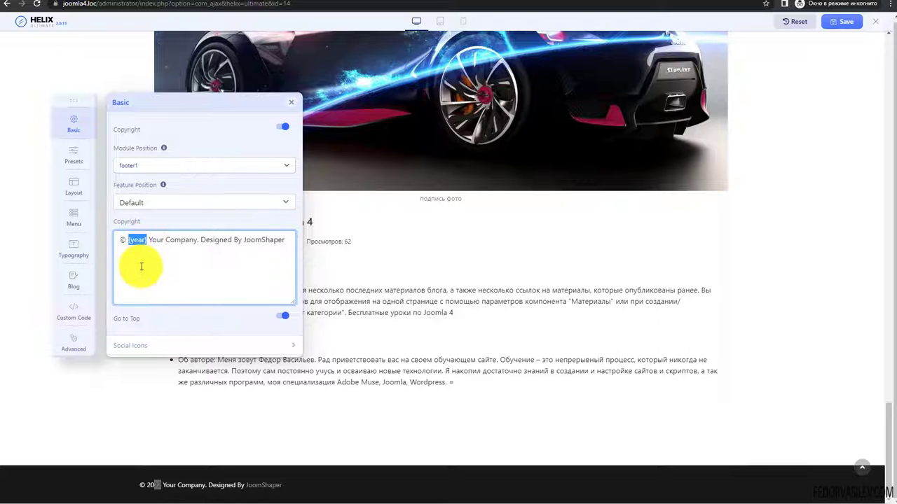
click(255, 252)
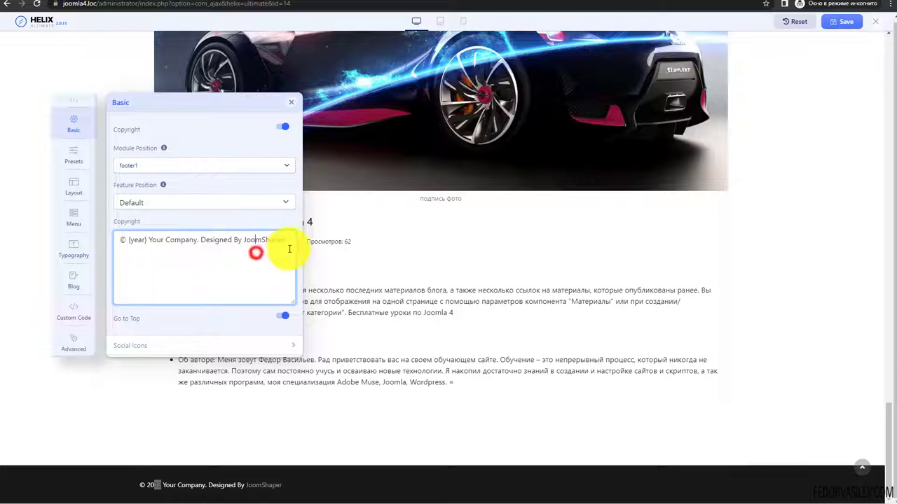
drag(285, 240, 148, 240)
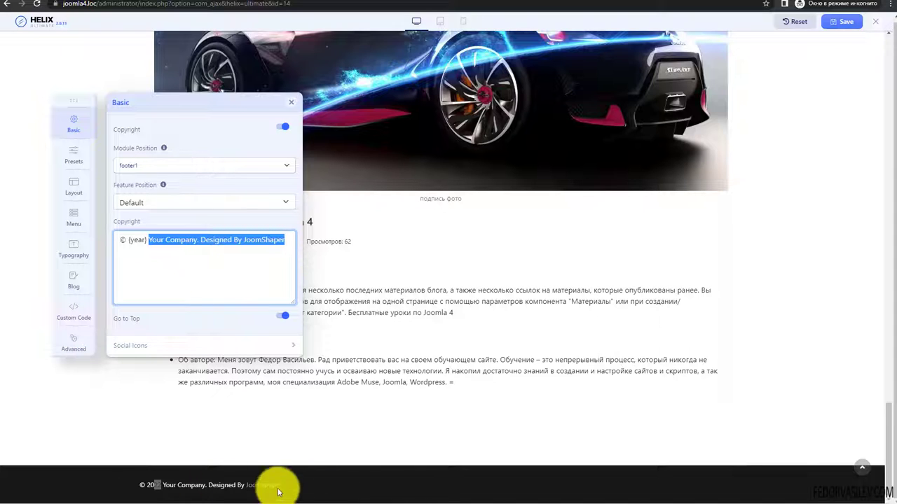
scroll(206, 271, down, 1)
scroll(211, 266, up, 2)
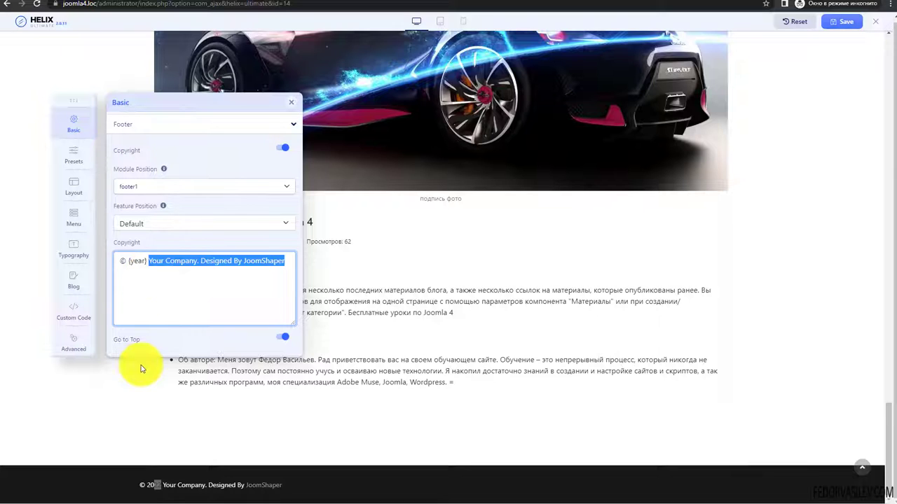
- Set the footer's Feature Position to Default
click(198, 285)
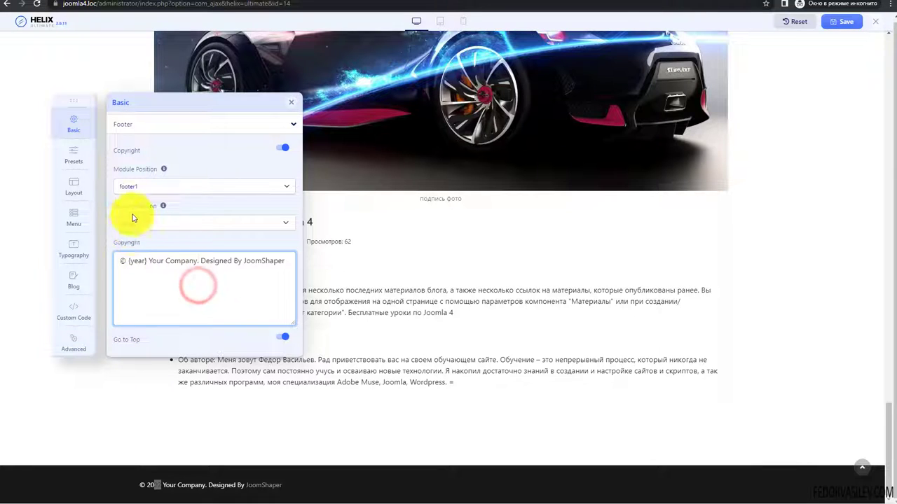
click(139, 225)
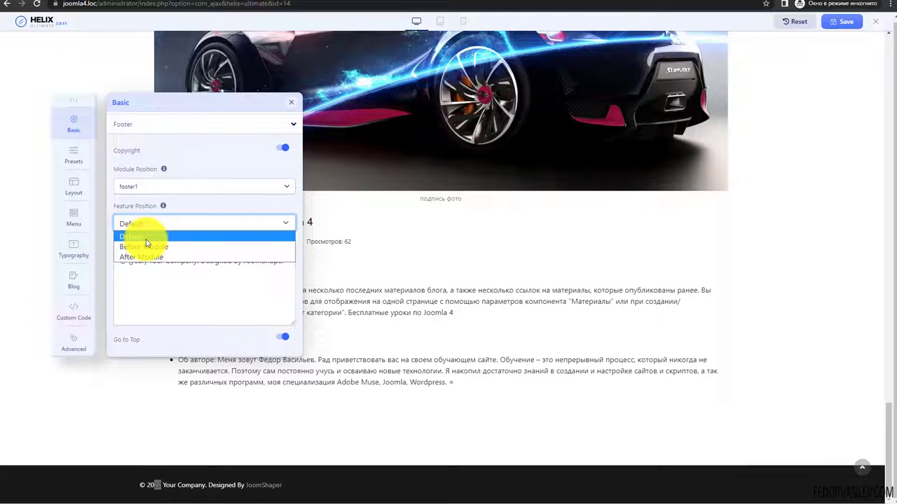
click(154, 246)
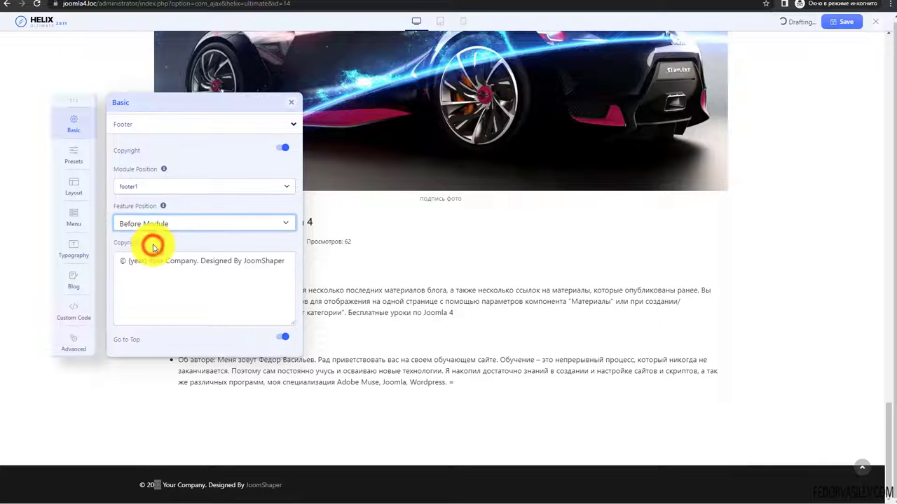
click(164, 227)
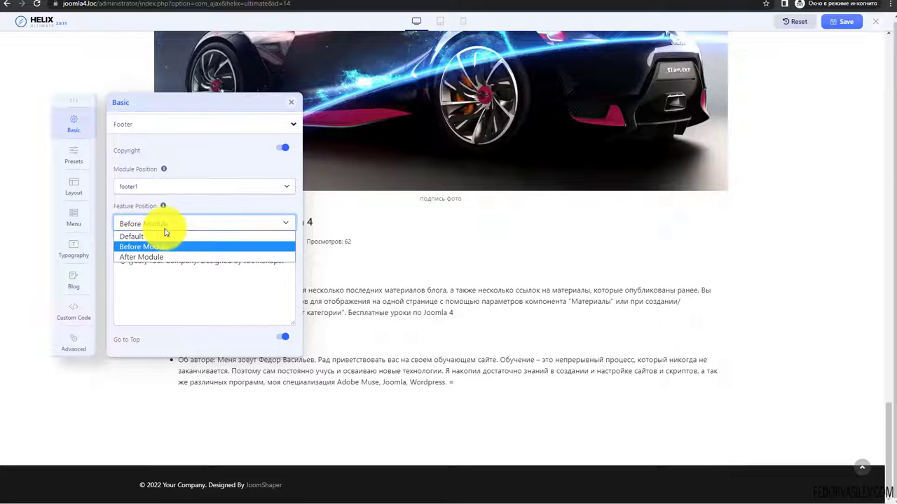
click(152, 262)
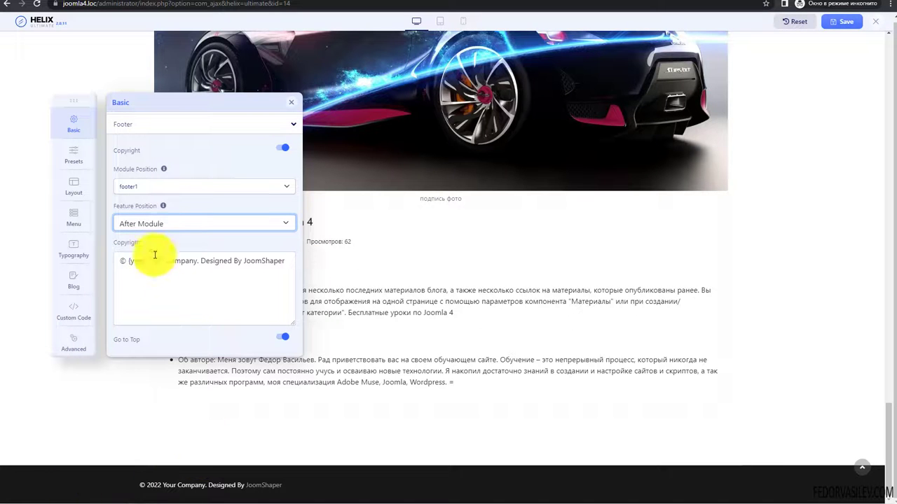
click(164, 225)
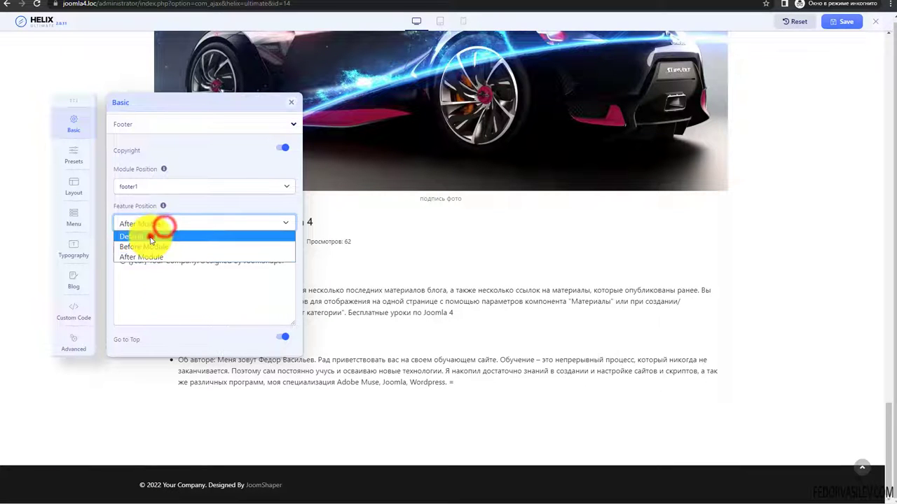
click(144, 236)
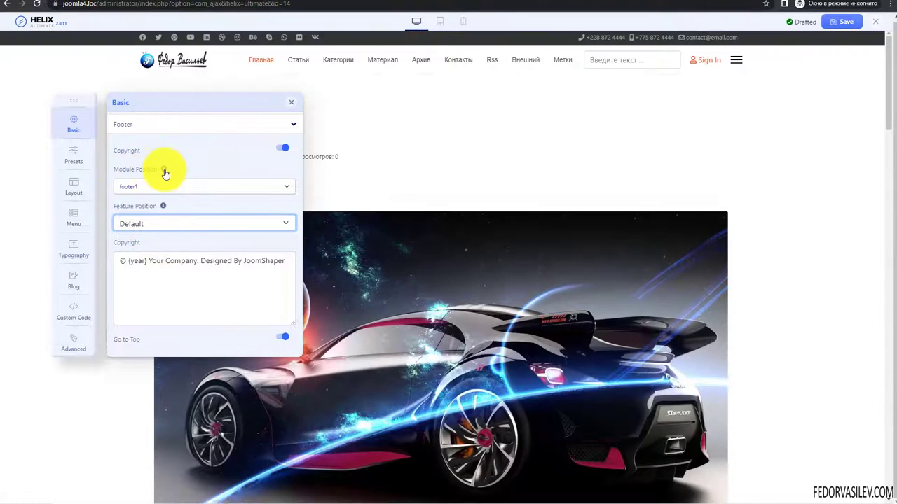
- Keep footer1 as the module position, then save and close the Helix editor
click(164, 172)
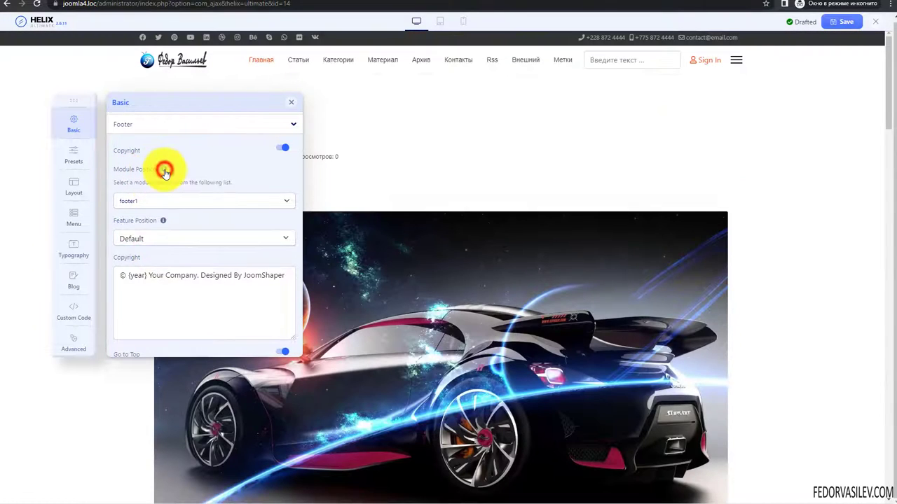
click(164, 170)
click(134, 189)
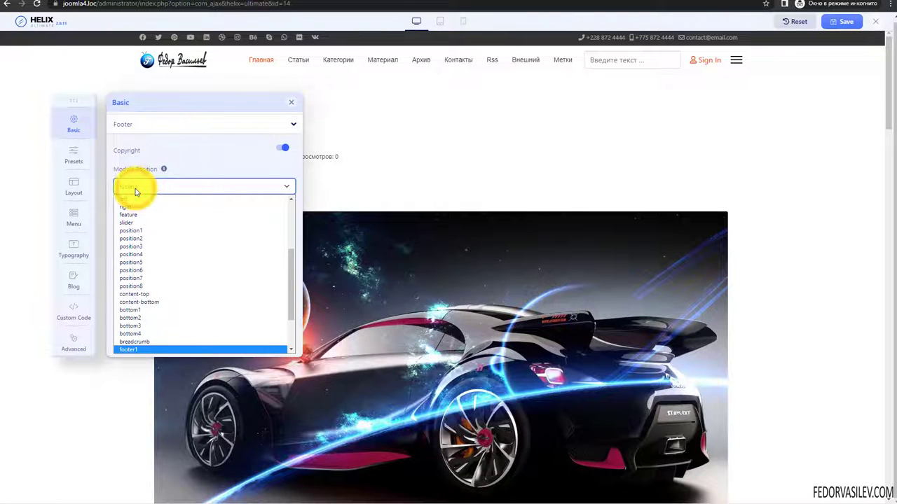
click(135, 189)
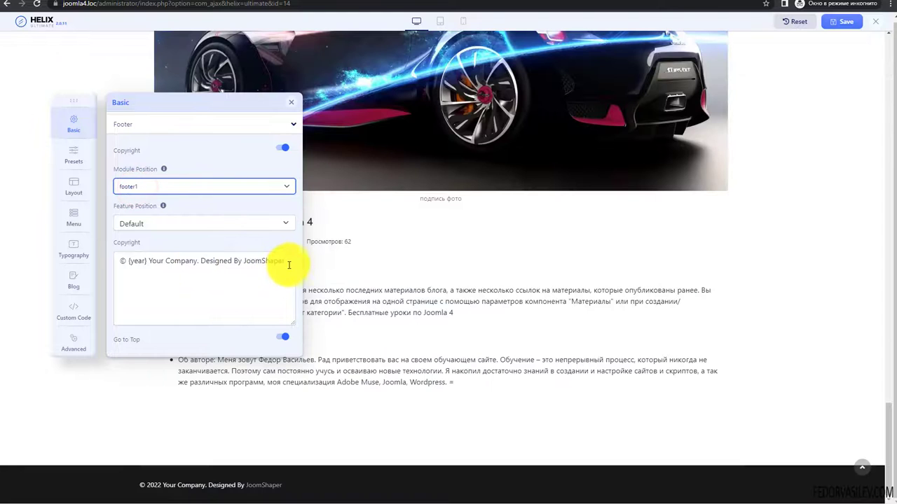
drag(286, 262, 151, 260)
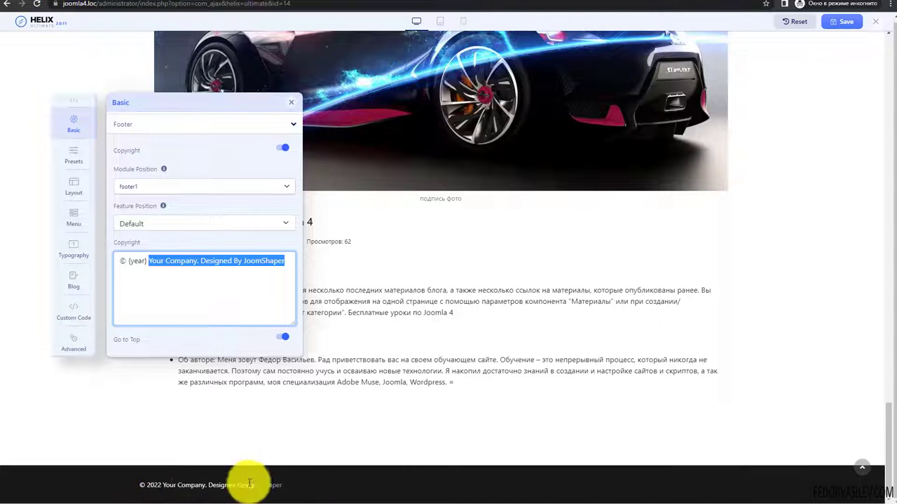
click(126, 189)
click(127, 189)
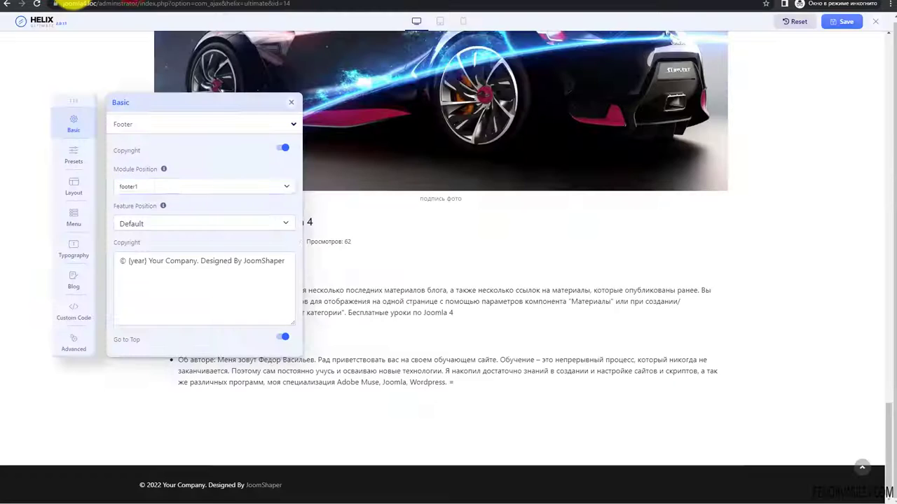
click(843, 26)
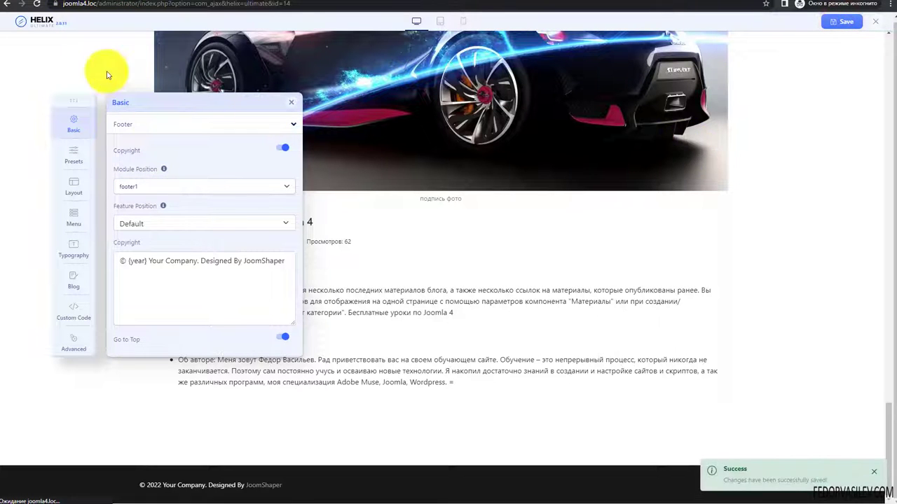
click(875, 23)
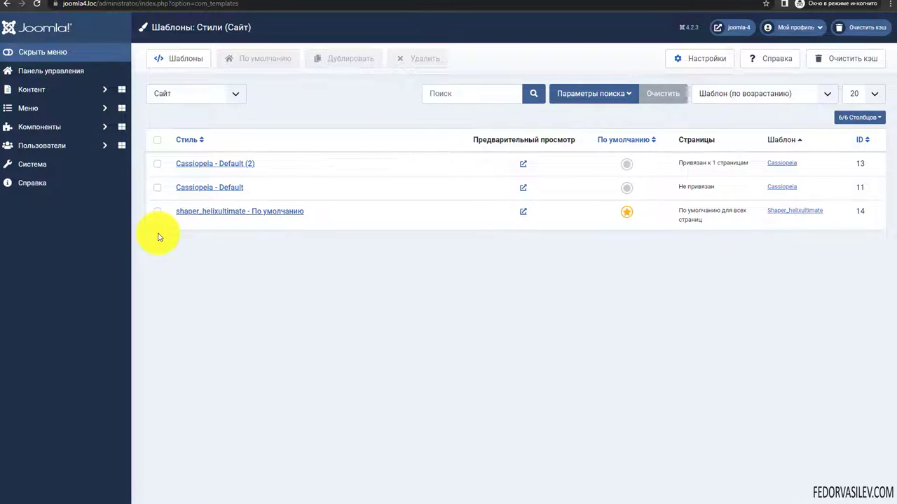
- Create a new HTML-code site module titled 'футер' with its title hidden
click(43, 72)
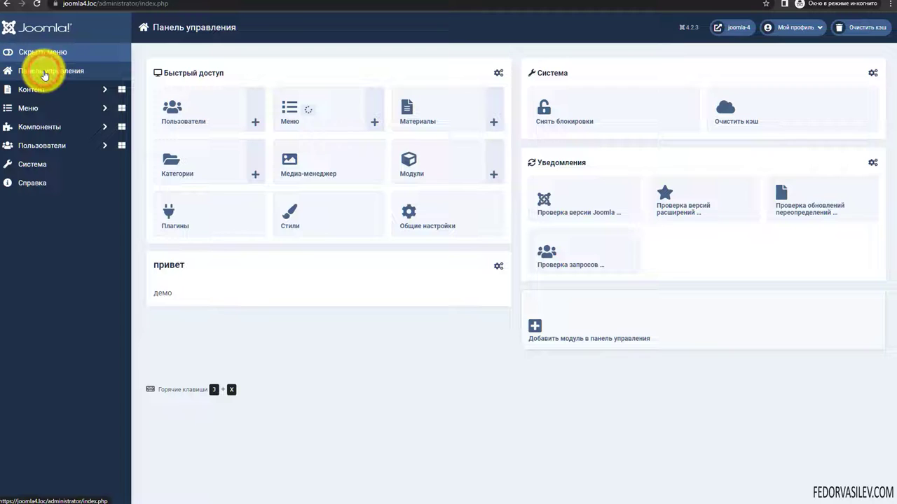
click(429, 170)
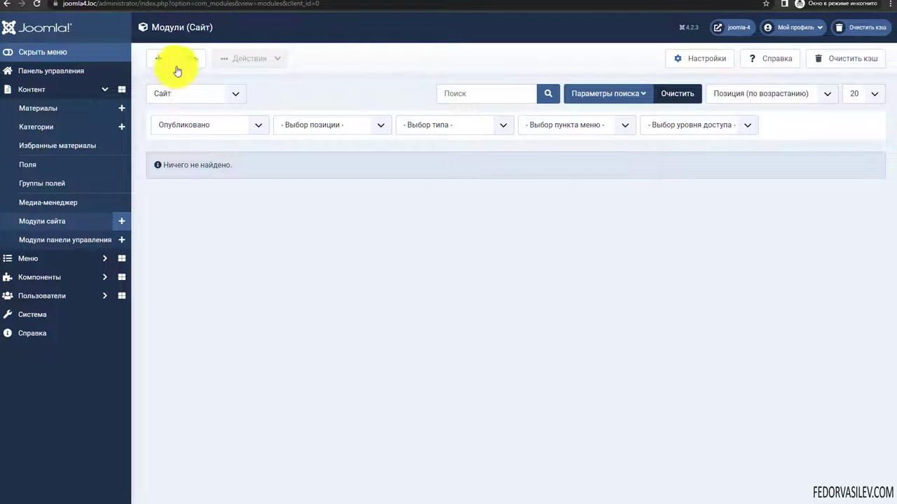
click(179, 60)
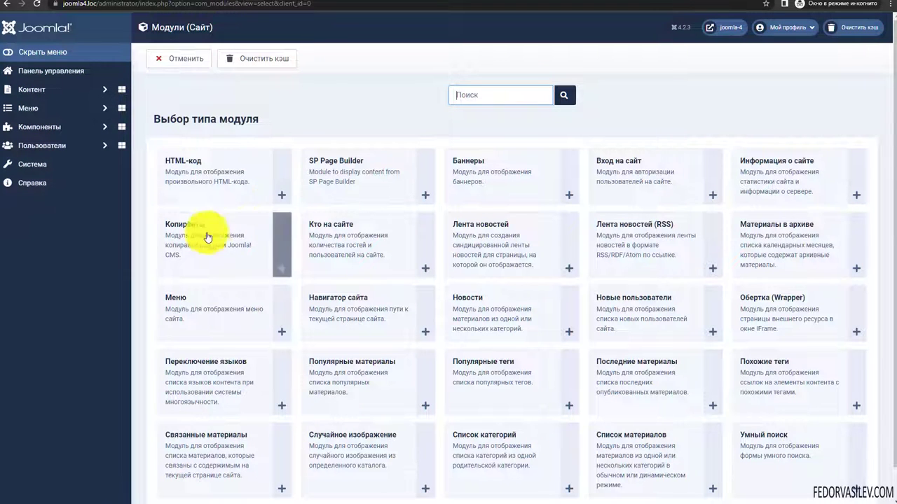
click(182, 160)
click(54, 107)
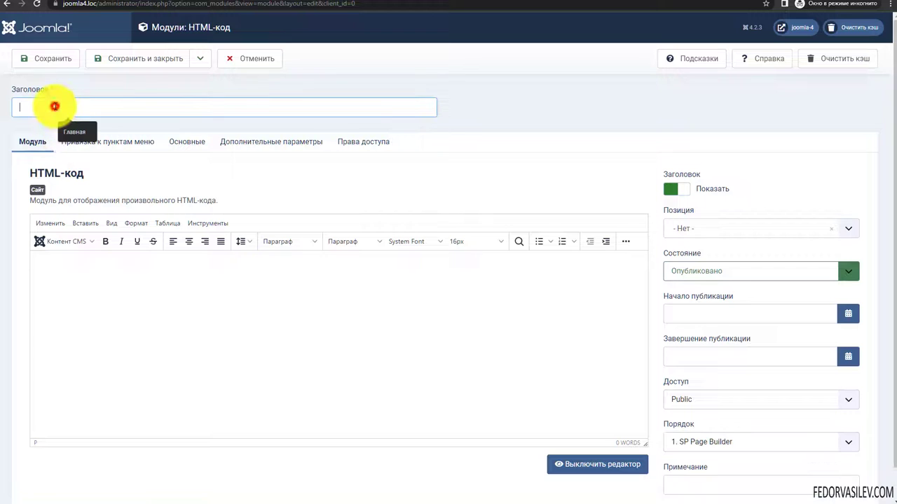
text(футер)
click(673, 189)
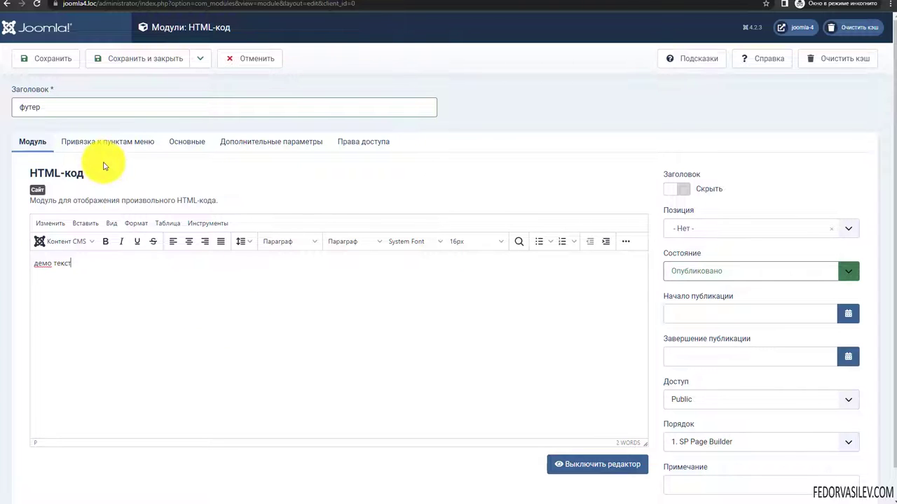
- Place the module in position footer1 and keep it published
click(688, 226)
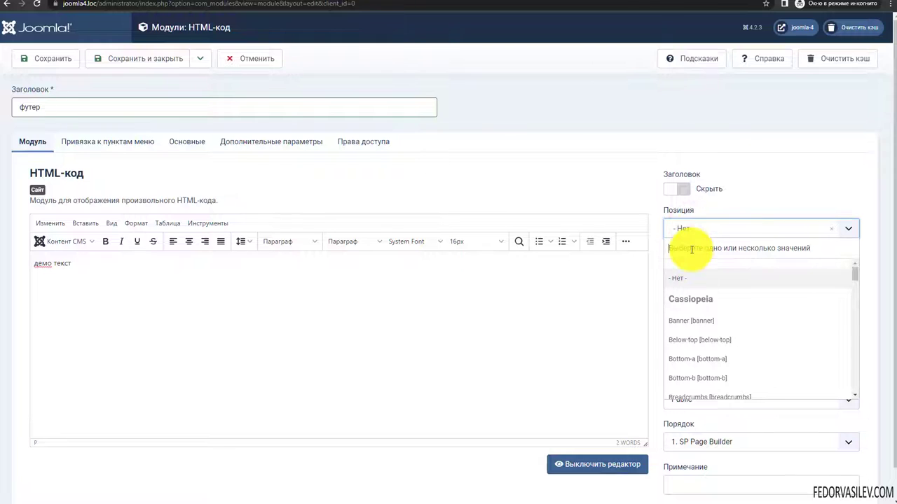
text(ащщ)
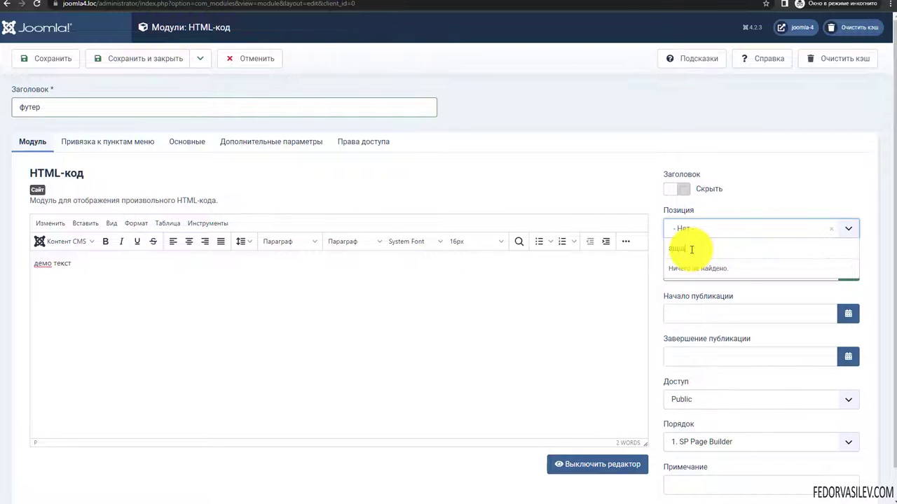
key(BackSpace)
key(BackSpace)
key(BackSpace)
text(foo)
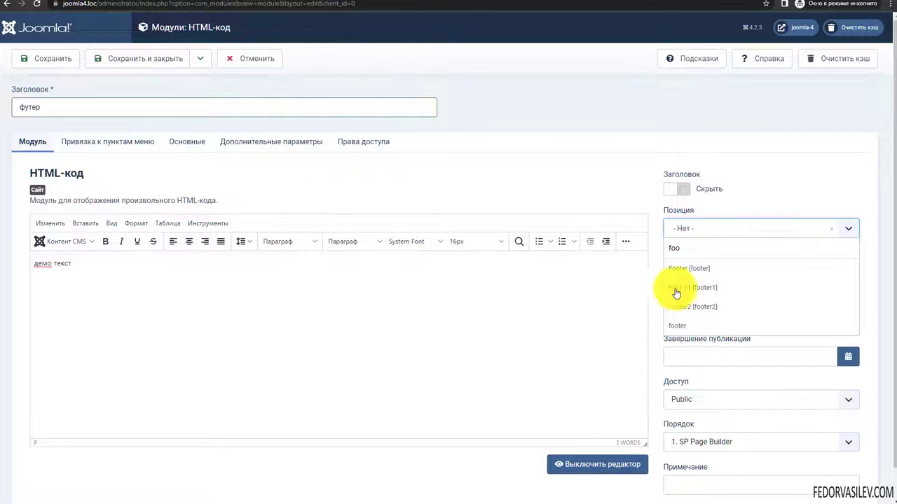
click(684, 290)
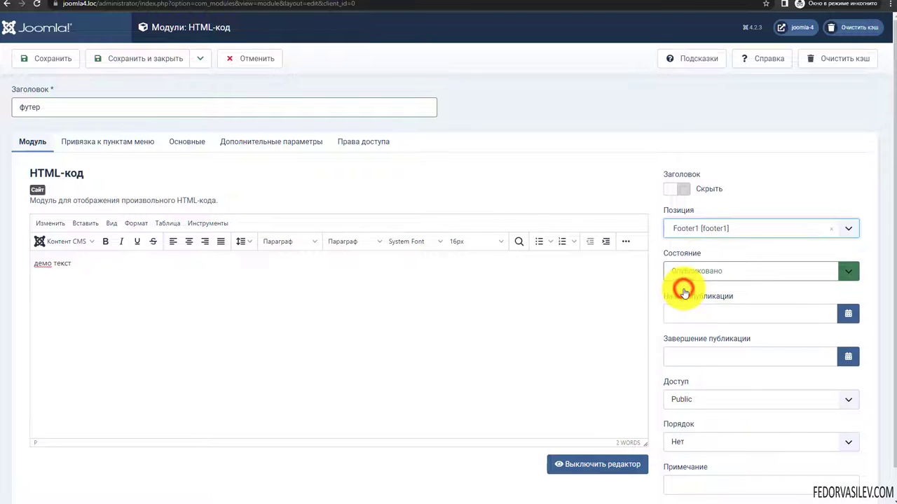
click(691, 271)
click(693, 285)
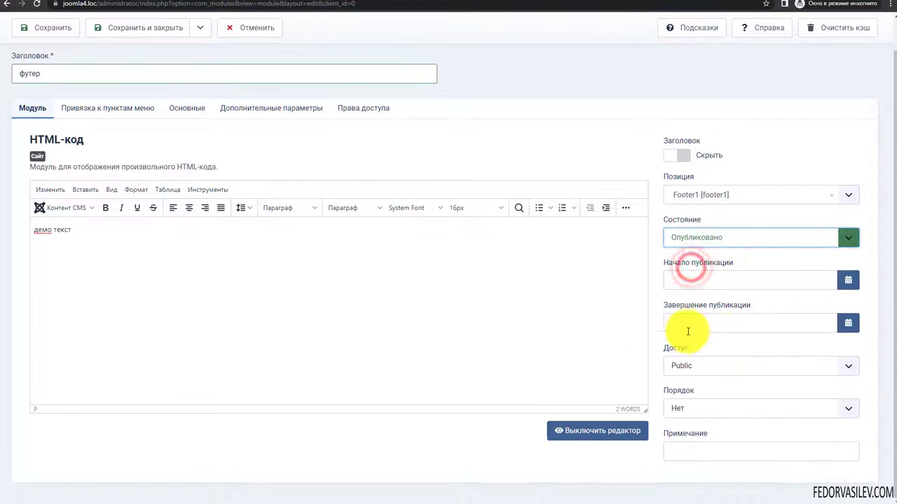
- Keep the module assigned to all pages and save it
click(130, 139)
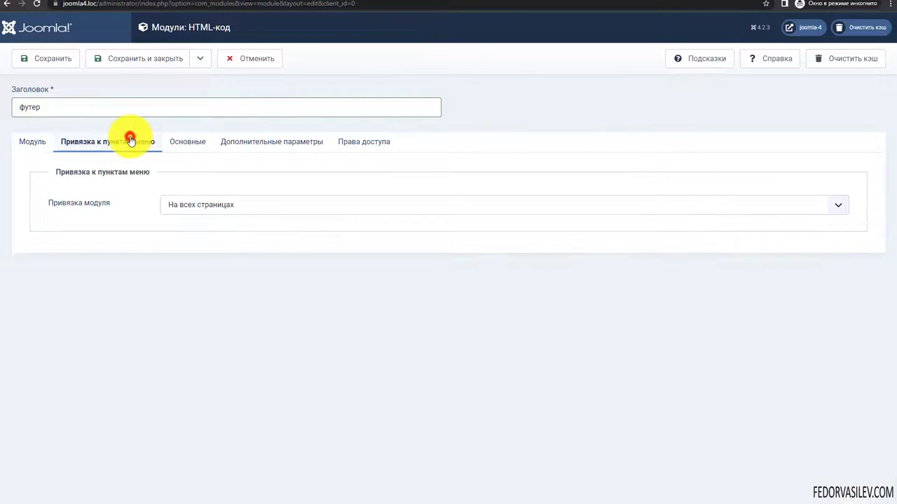
click(182, 210)
click(180, 207)
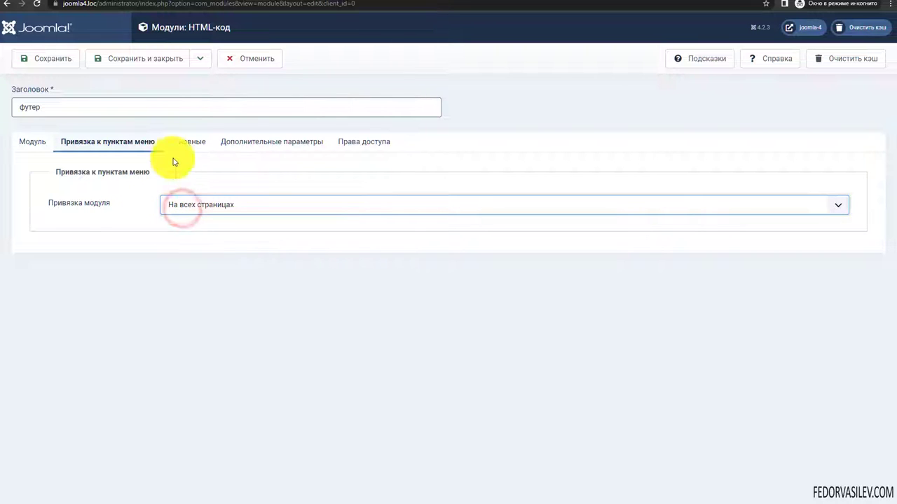
click(192, 142)
click(32, 141)
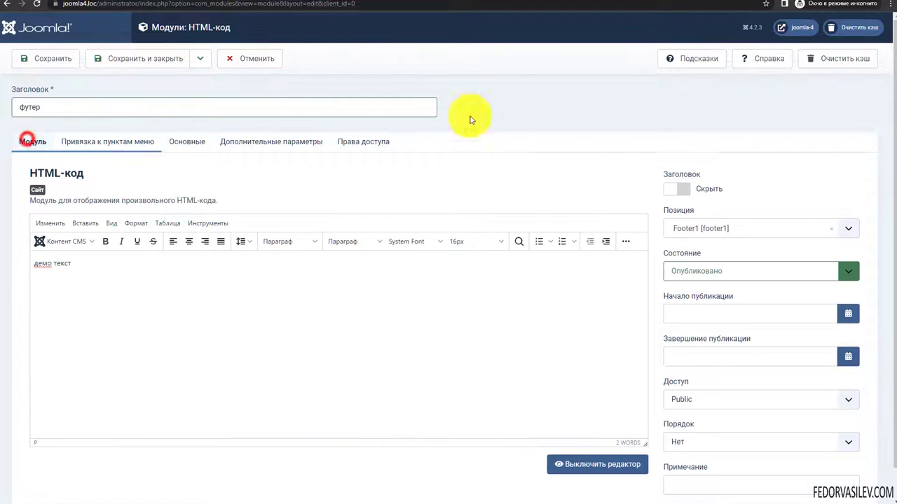
click(25, 64)
- Check 'демо текст' in the live site's footer, then close the module edit page
key(ctrl+Tab)
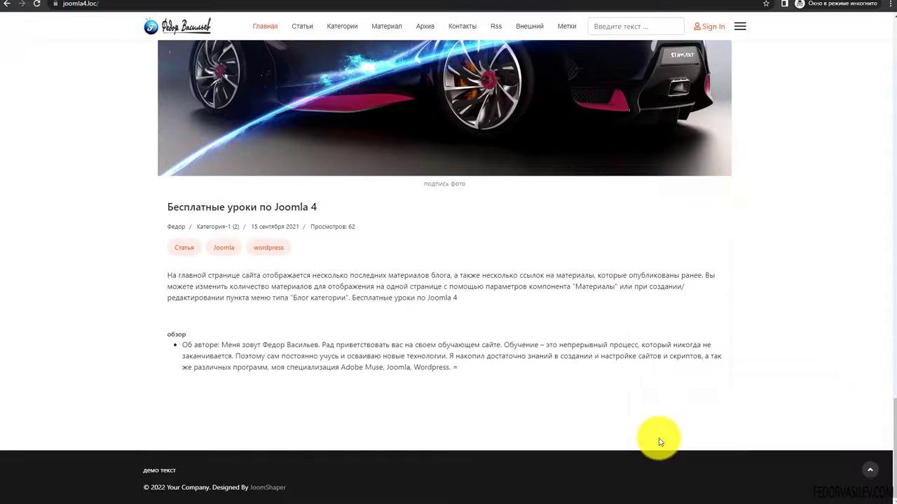
drag(298, 492, 123, 492)
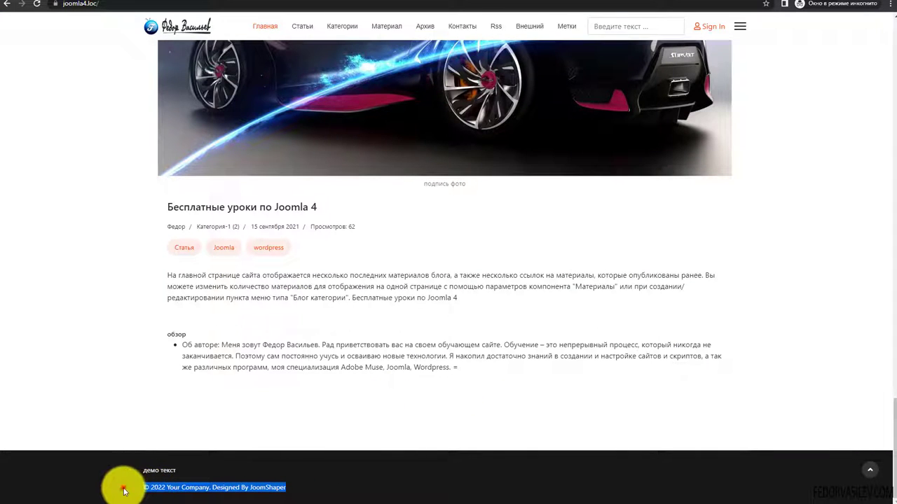
click(124, 492)
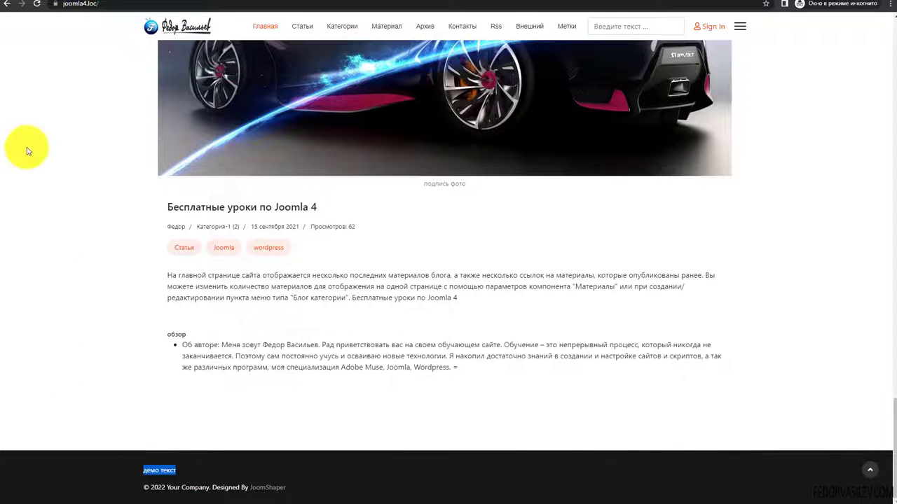
click(56, 3)
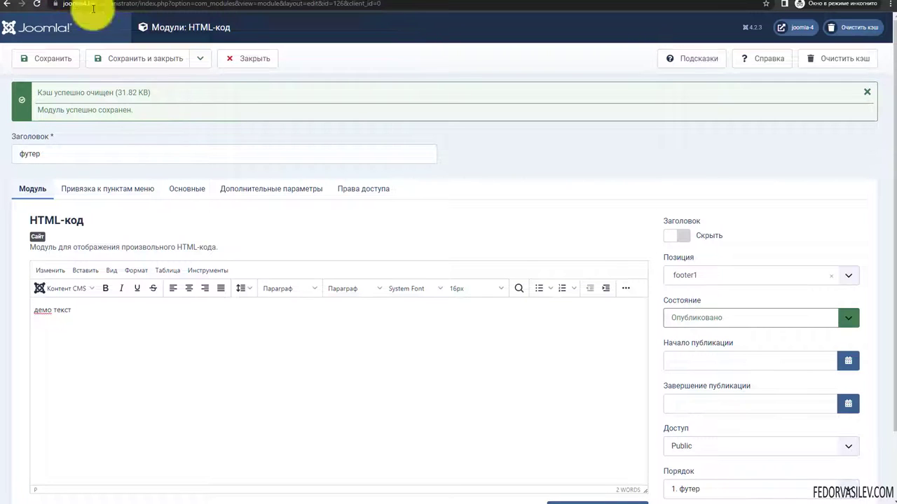
click(235, 61)
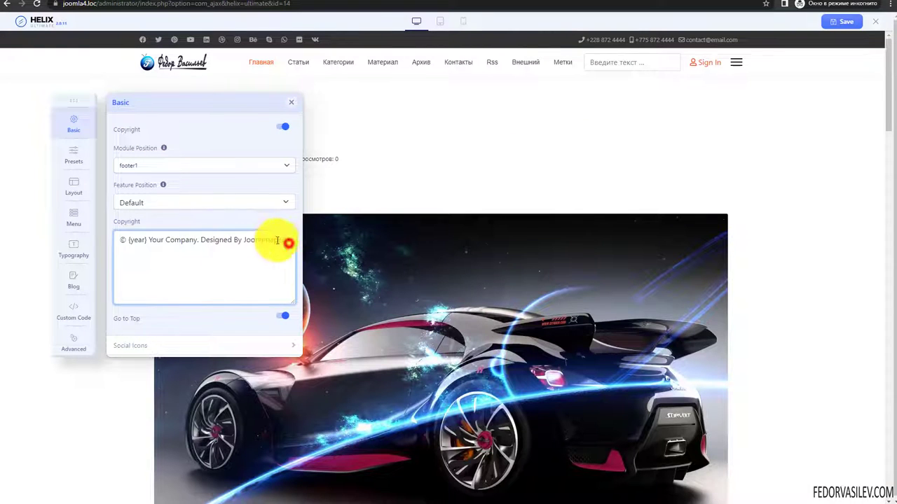
drag(288, 243, 190, 190)
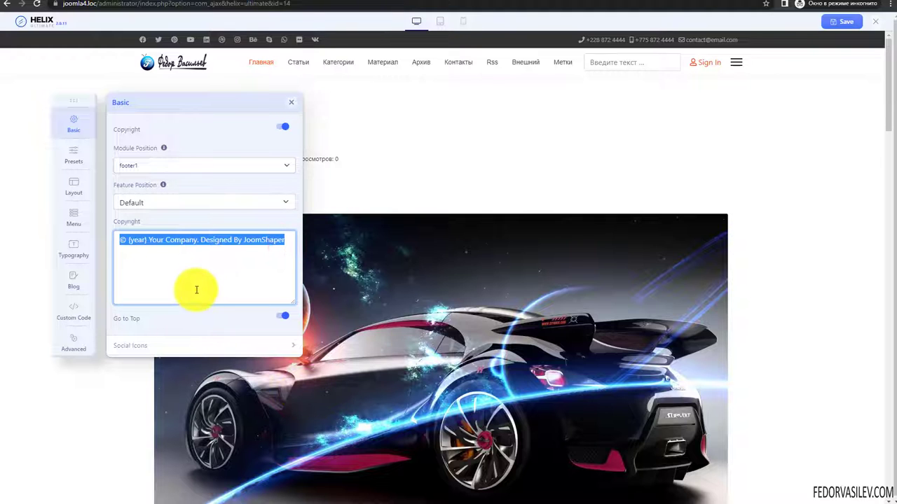
scroll(396, 315, down, 6)
scroll(396, 315, up, 2)
scroll(396, 338, down, 2)
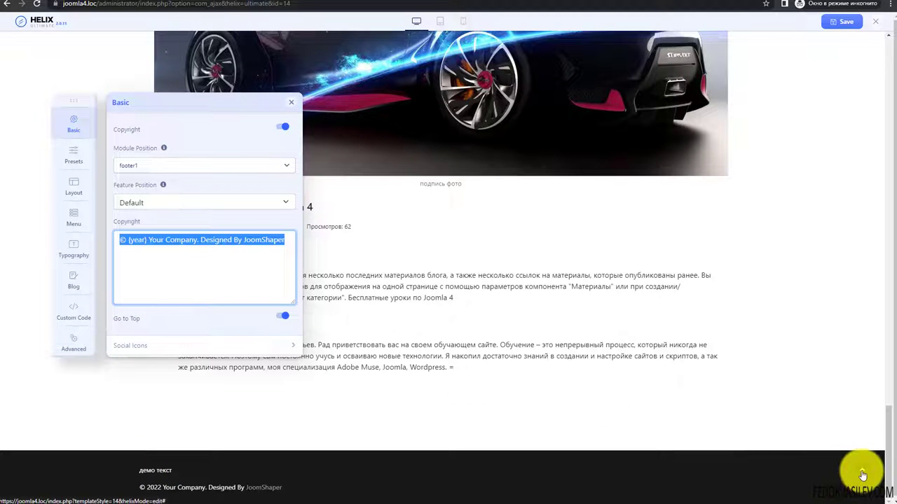
click(283, 316)
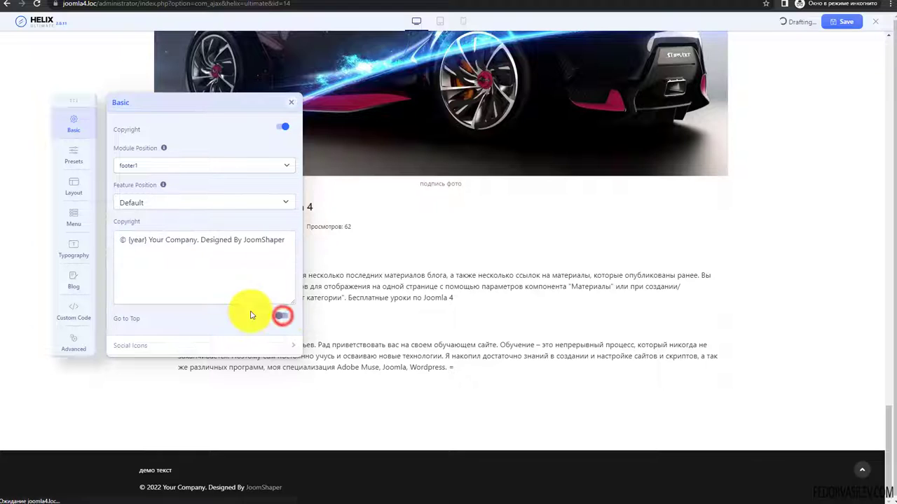
scroll(698, 370, down, 10)
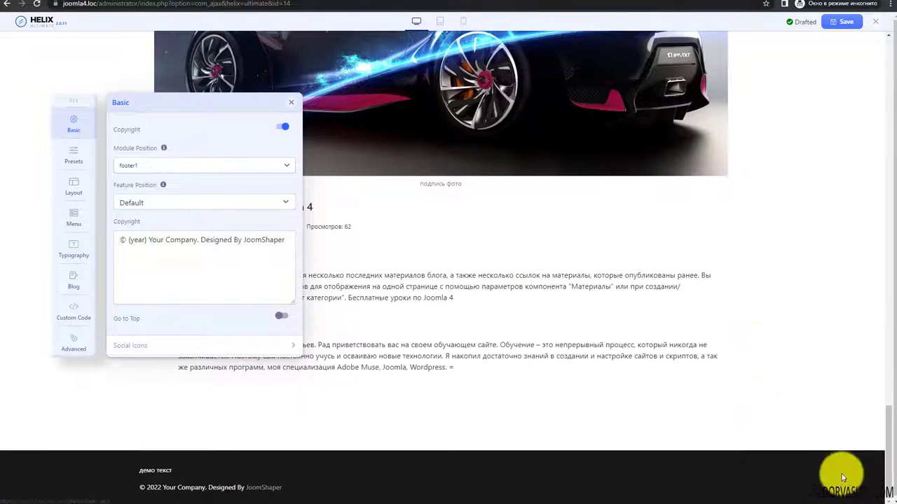
click(282, 315)
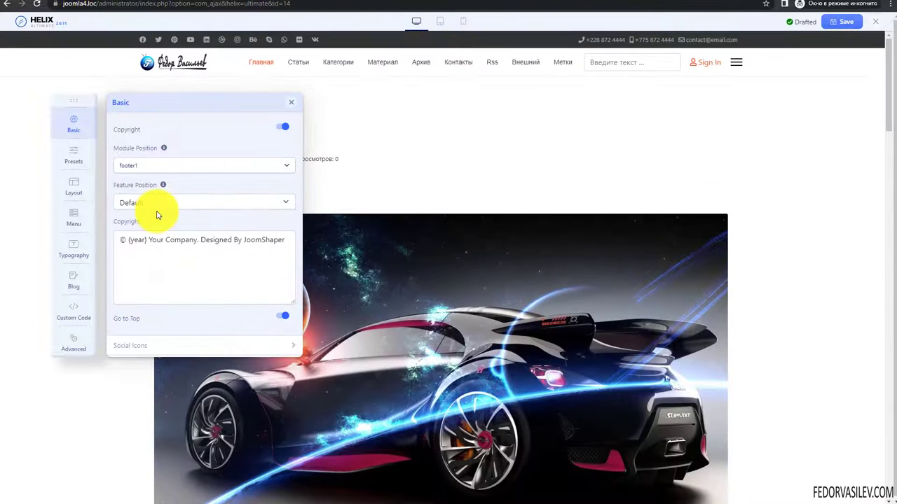
scroll(150, 191, up, 2)
click(154, 183)
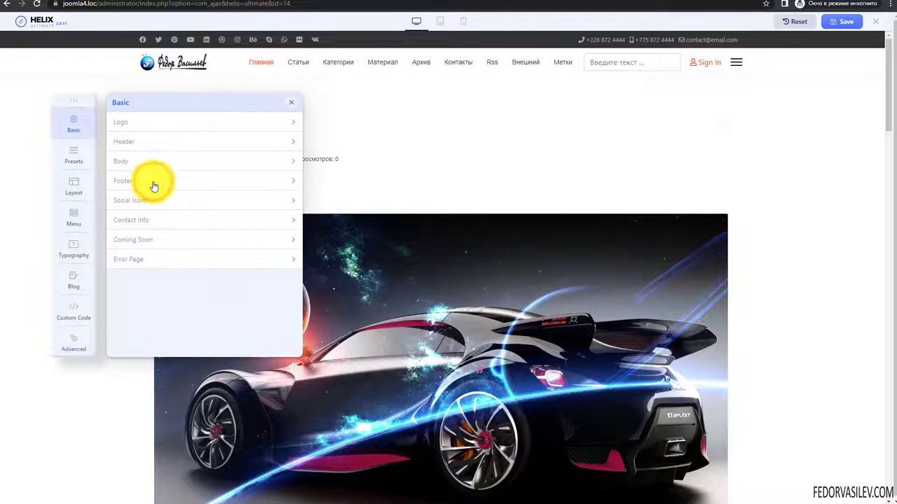
- Expand Social Icons and toggle Enable Social Icons off and back on
click(149, 203)
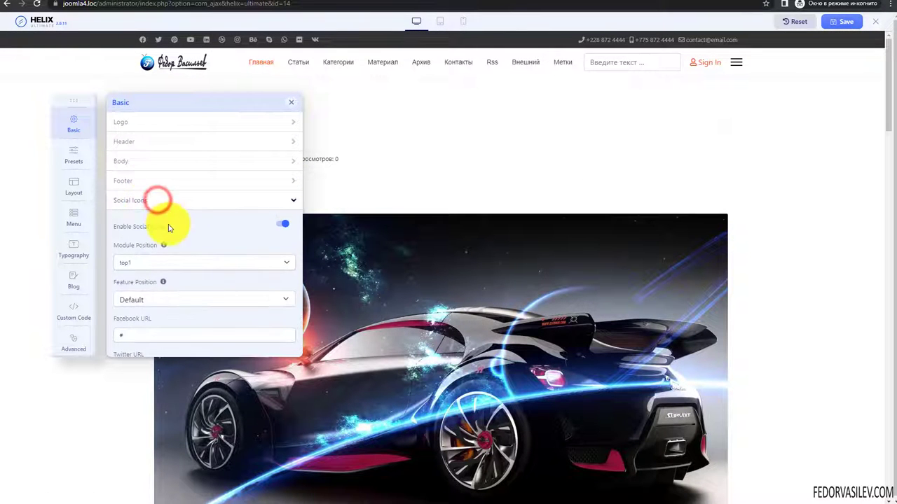
scroll(210, 240, down, 2)
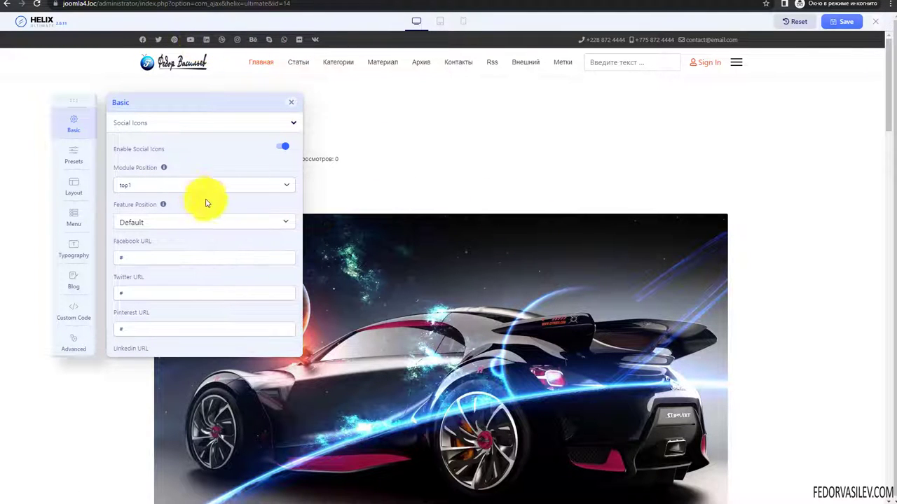
scroll(168, 232, down, 1)
scroll(166, 232, down, 1)
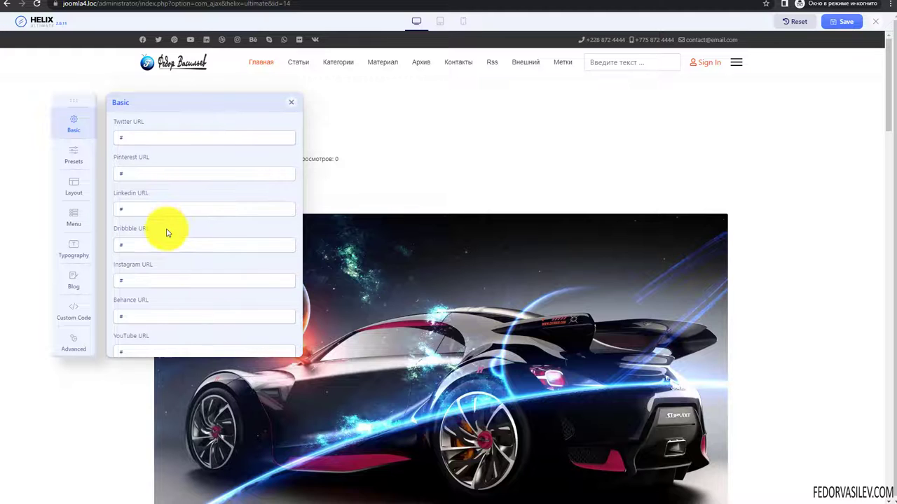
scroll(167, 233, down, 3)
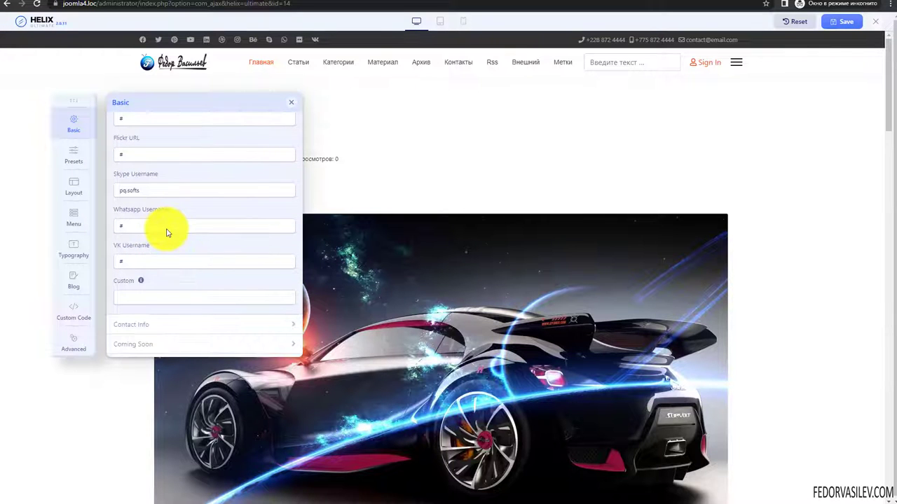
scroll(167, 231, up, 5)
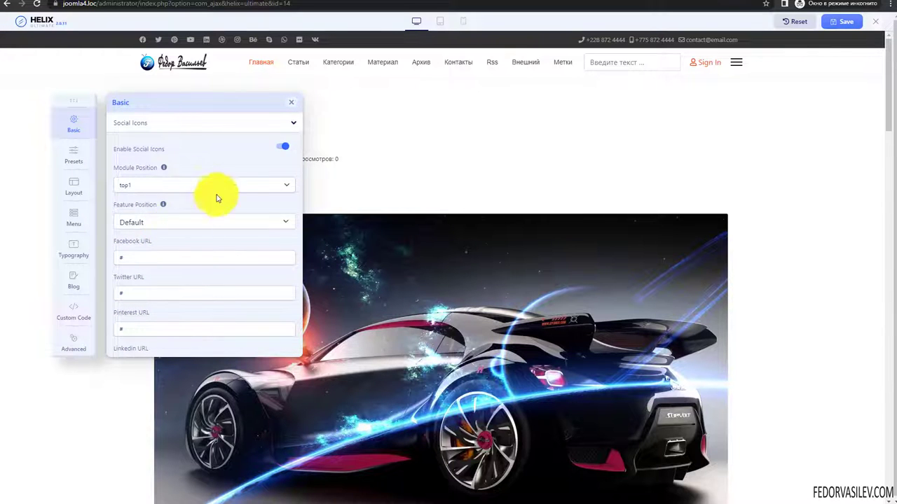
click(279, 148)
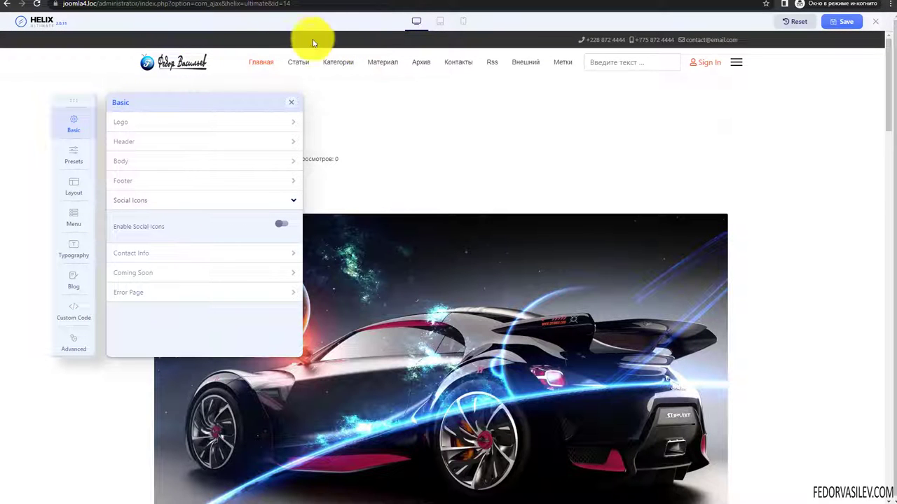
click(278, 223)
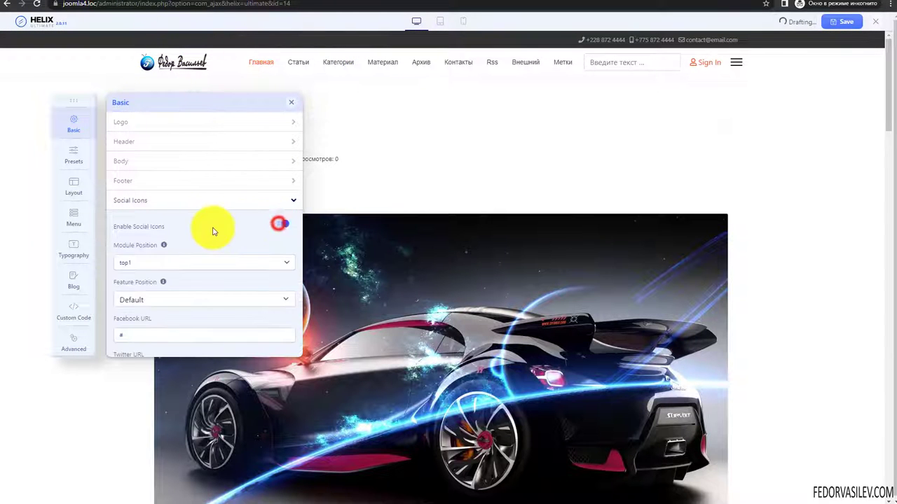
- Keep module position top1 and, after trying Before/After Module, set Feature Position to Default
scroll(215, 231, down, 1)
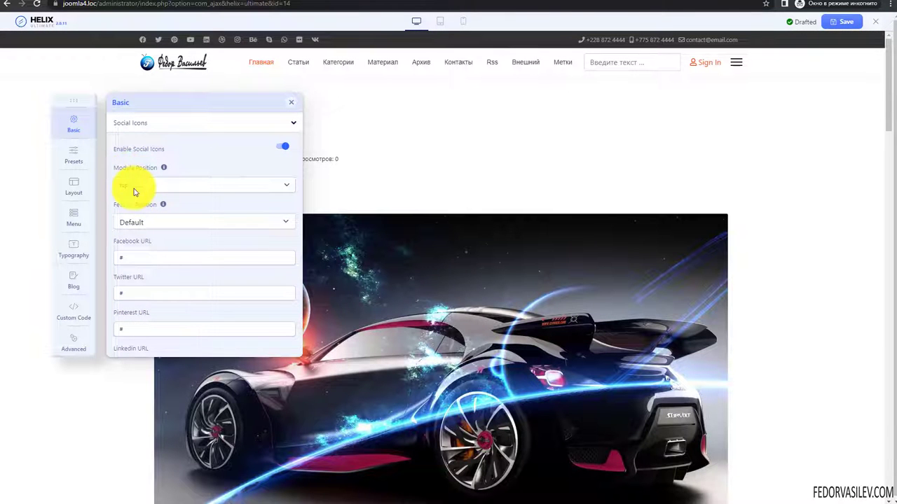
click(134, 188)
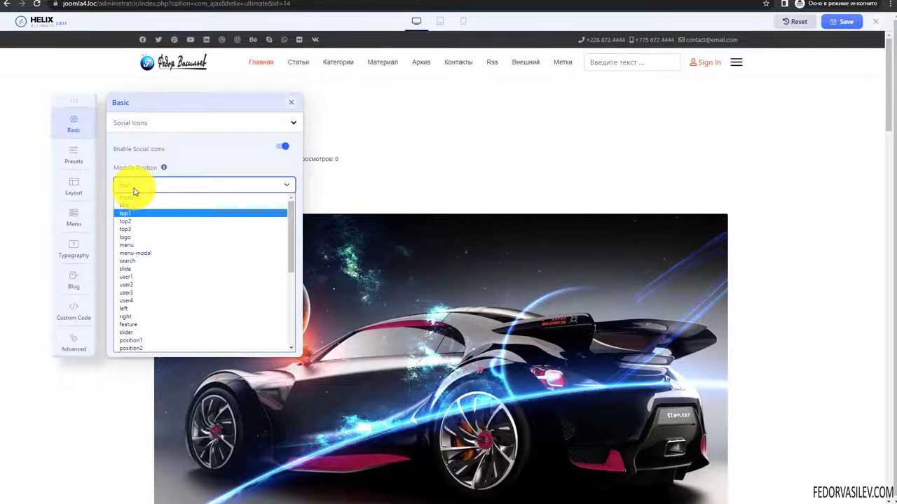
click(134, 188)
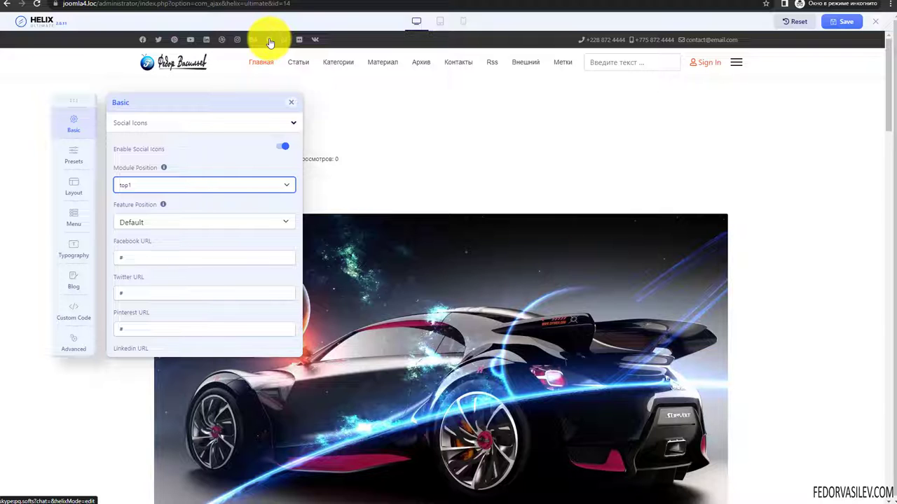
click(139, 223)
click(135, 234)
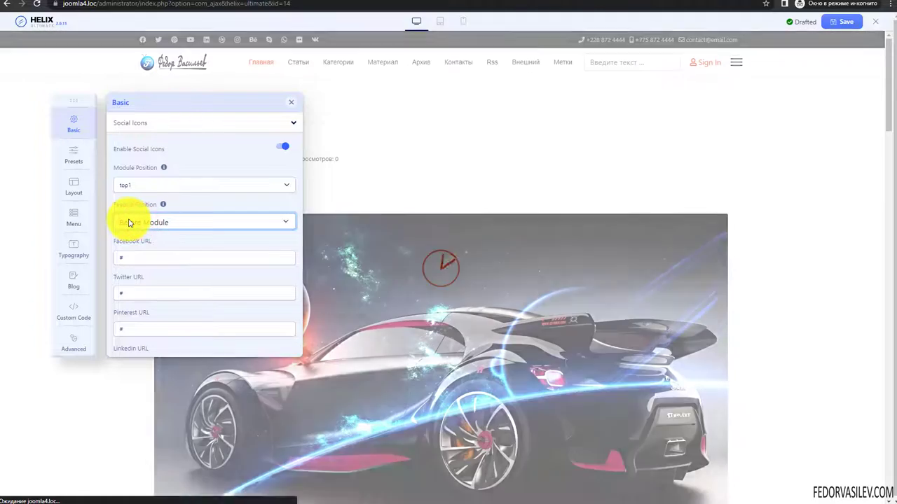
click(129, 222)
click(135, 255)
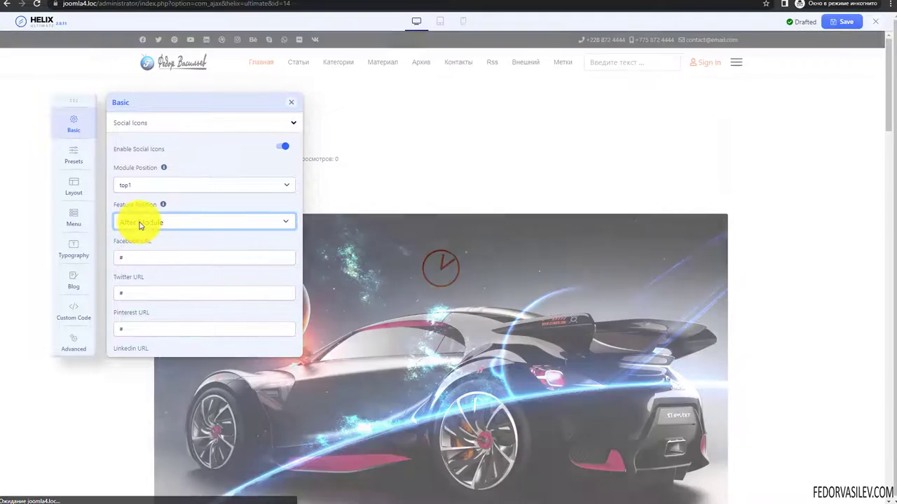
click(139, 223)
click(140, 234)
scroll(174, 239, down, 1)
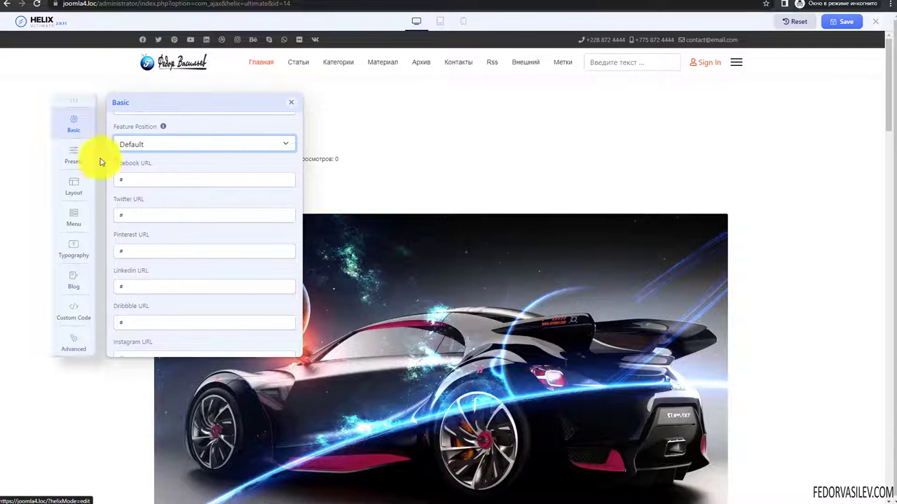
click(127, 183)
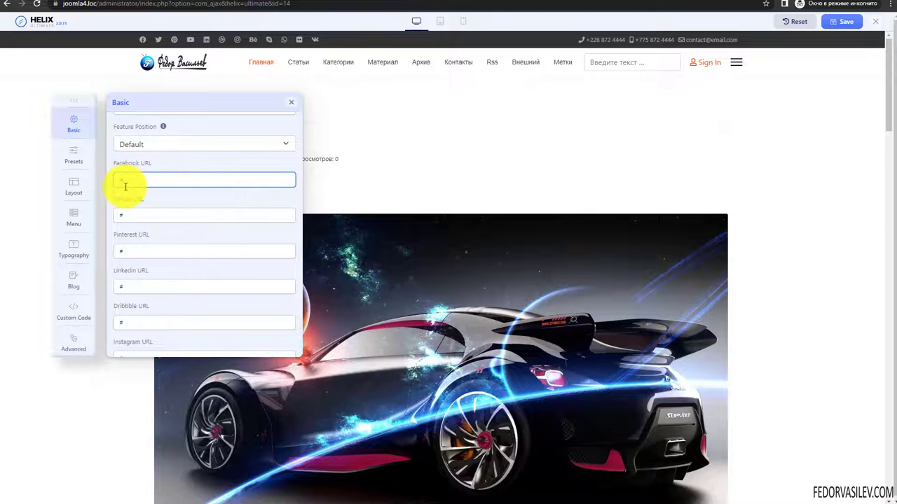
- Clear the '#' from the Twitter, Pinterest, LinkedIn and Dribbble URL fields
click(150, 216)
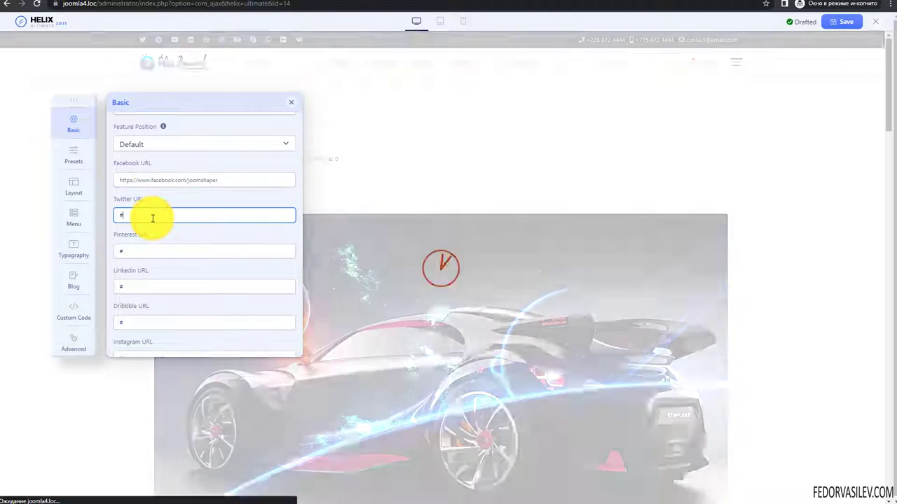
key(BackSpace)
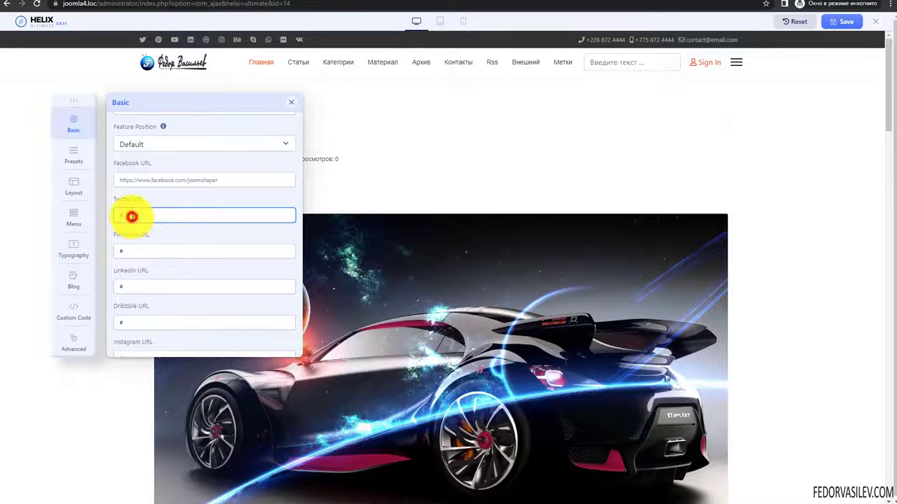
text(https://twitter.com/joomshaper)
click(134, 251)
text(https://www.pinterest.com/joomshaper)
scroll(121, 211, down, 1)
click(135, 208)
text(https://www.linkedin.com/company/joomshaper)
click(134, 245)
text(https://dribbble.com/joomshaper)
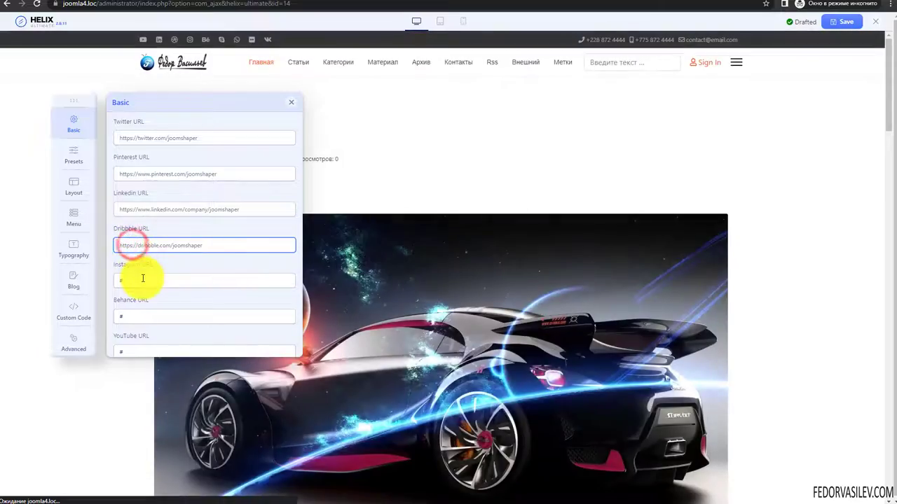
scroll(140, 224, down, 1)
- Clear the '#' from the Instagram, Behance and Flickr URL fields and review the list
click(126, 200)
text(https://www.instagram.com/username)
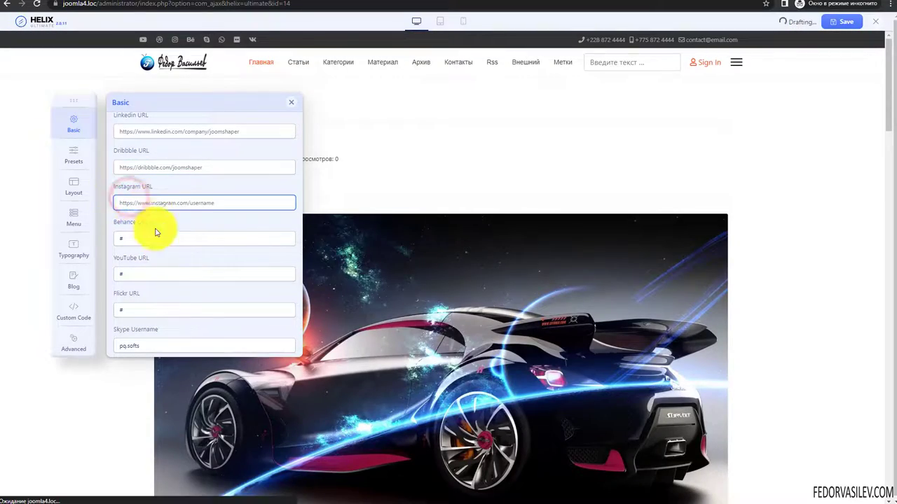
click(140, 239)
text(https://www.behance.net/username)
scroll(168, 211, down, 1)
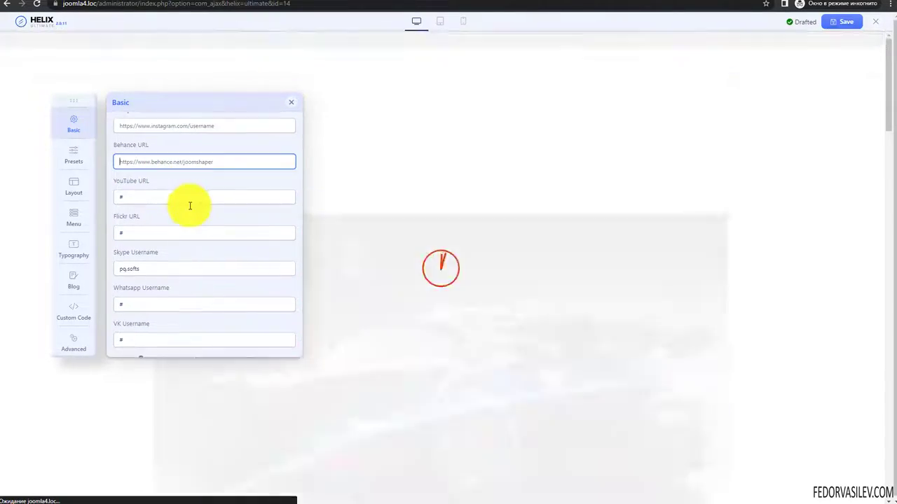
scroll(161, 200, down, 1)
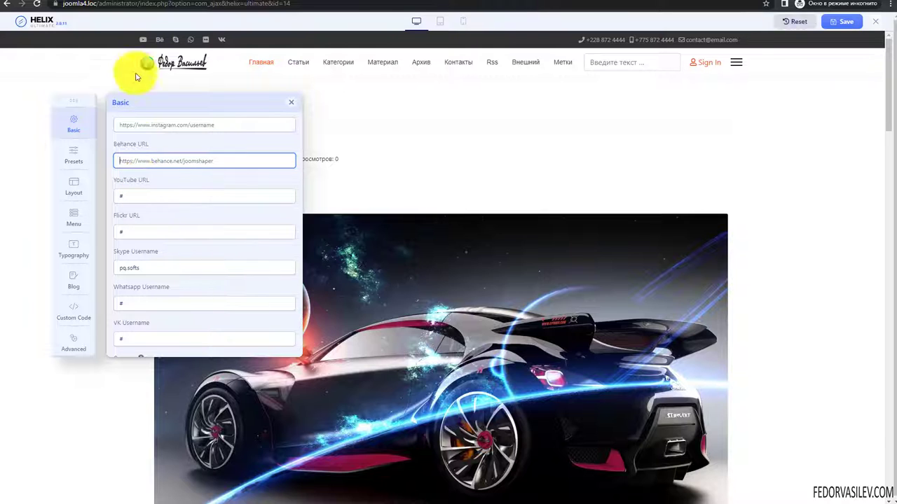
click(133, 234)
key(BackSpace)
drag(158, 252, 127, 252)
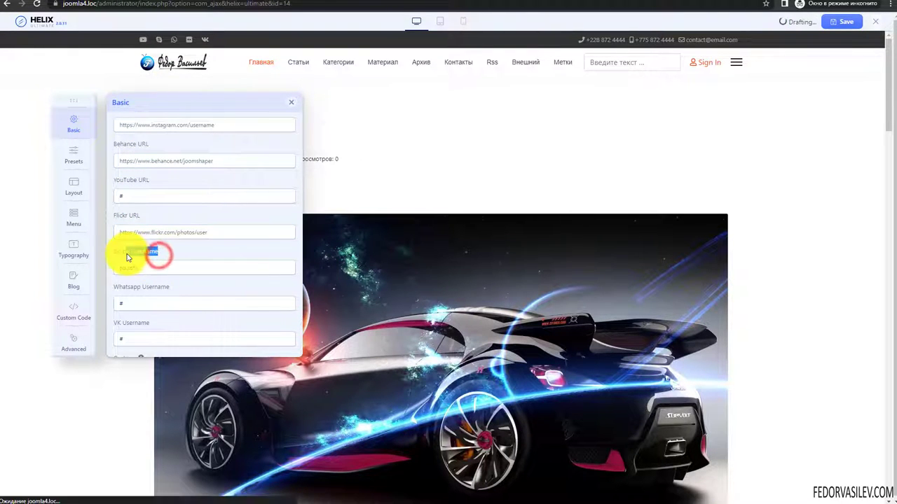
scroll(179, 196, down, 2)
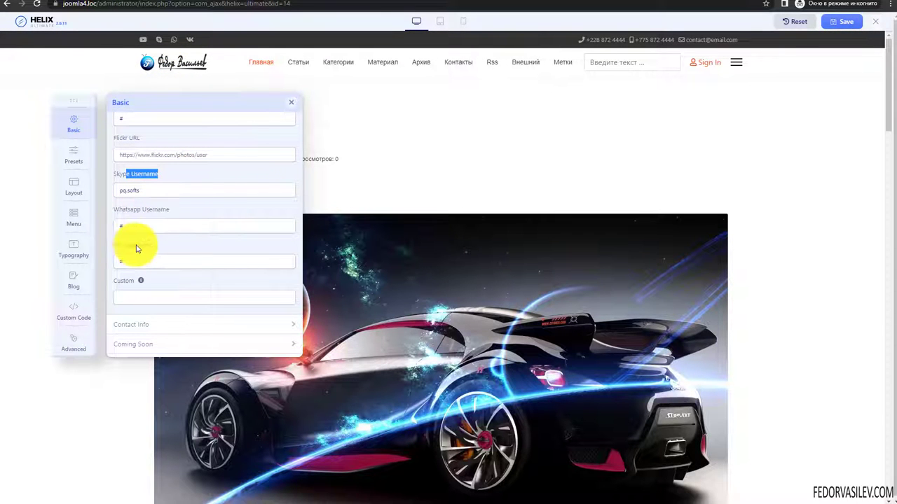
scroll(122, 281, down, 1)
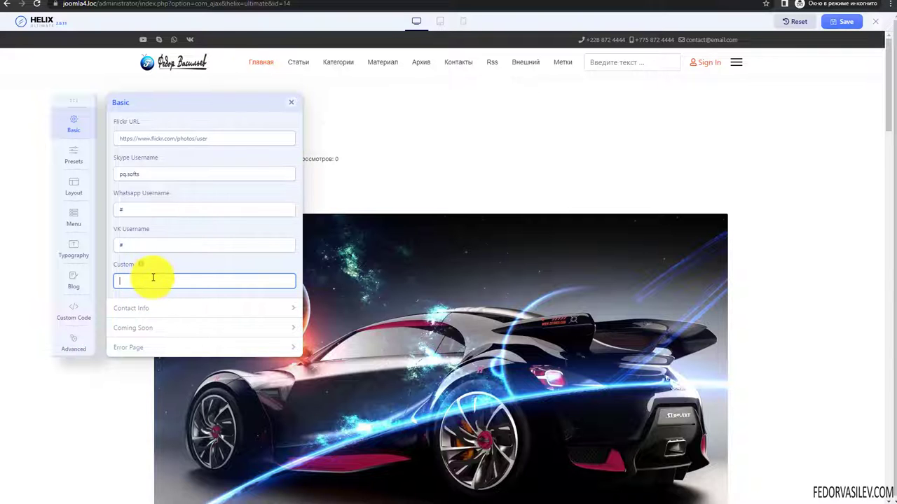
scroll(140, 211, up, 4)
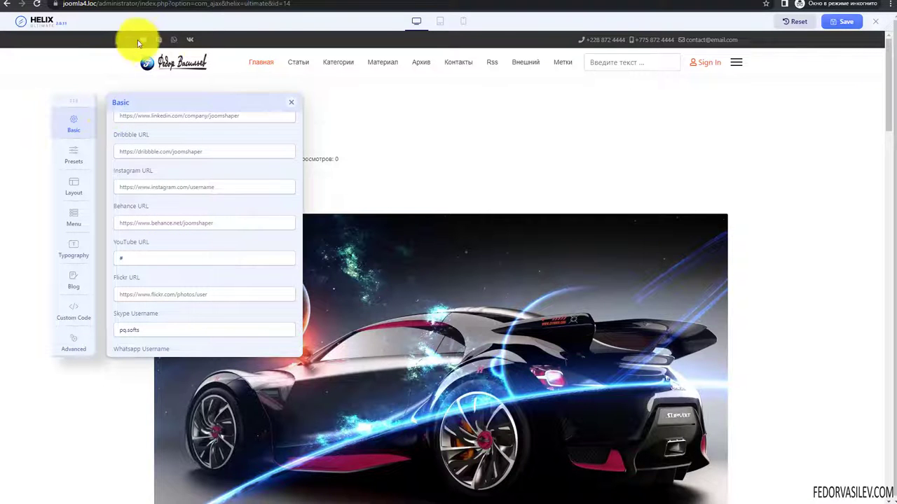
scroll(174, 240, up, 1)
scroll(173, 244, up, 3)
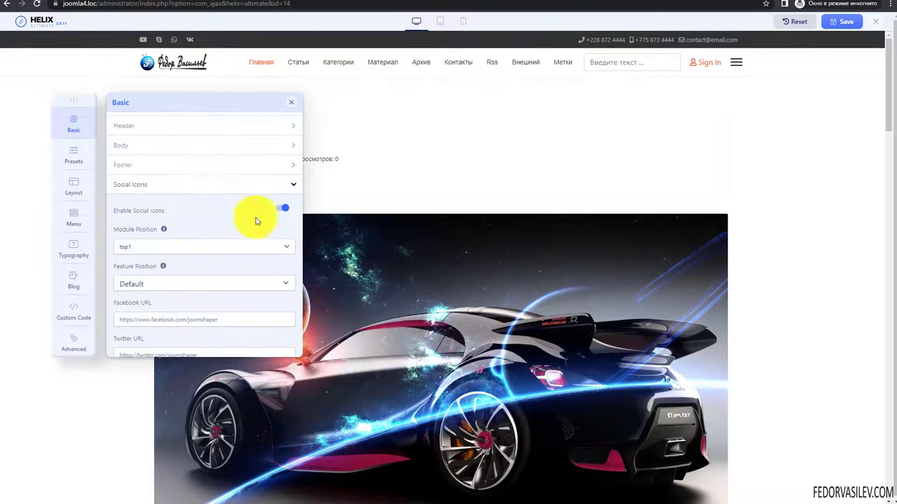
scroll(231, 213, down, 6)
scroll(228, 215, down, 2)
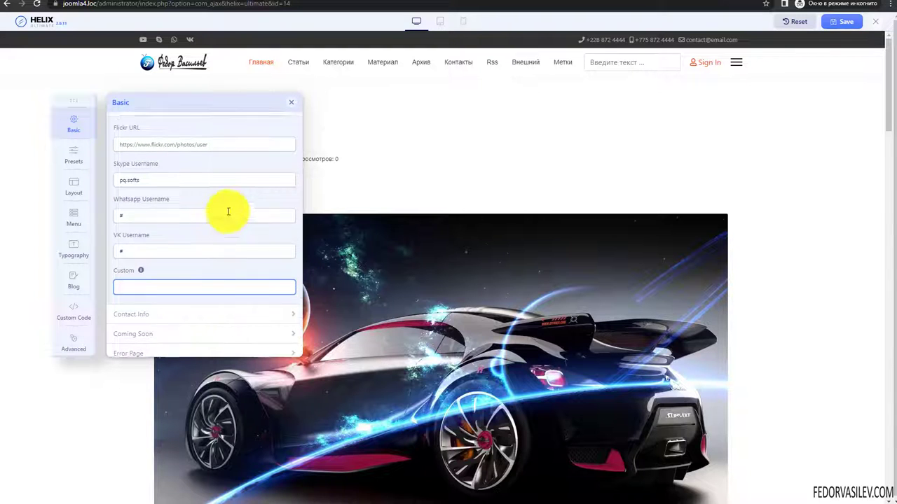
scroll(228, 211, up, 5)
- Collapse Social Icons, expand Contact Info, and toggle its display off and back on
click(126, 200)
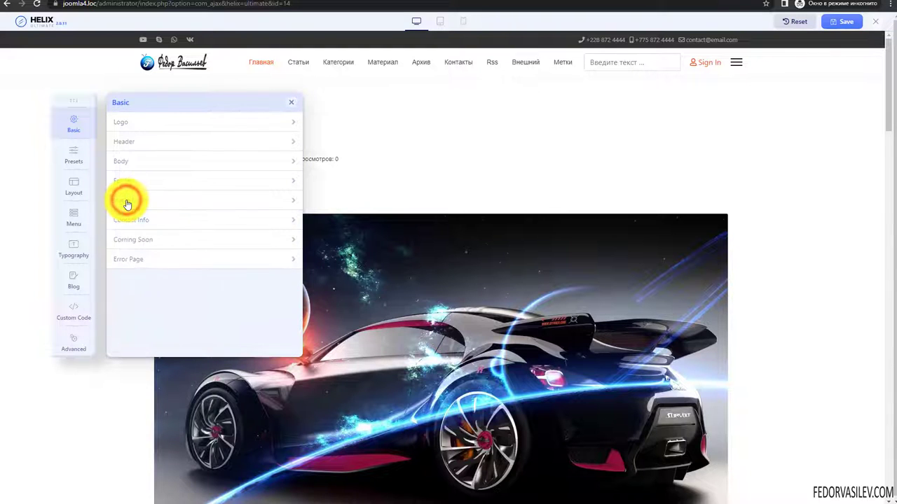
click(137, 220)
scroll(208, 256, down, 2)
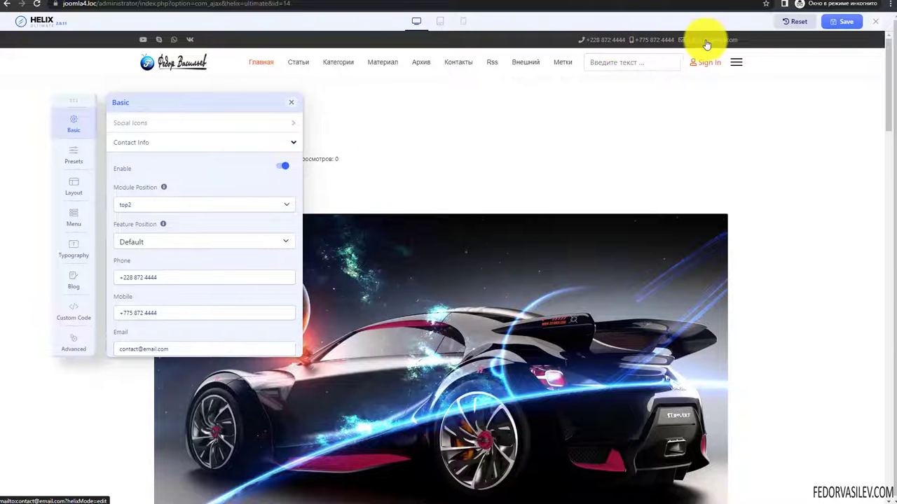
click(282, 166)
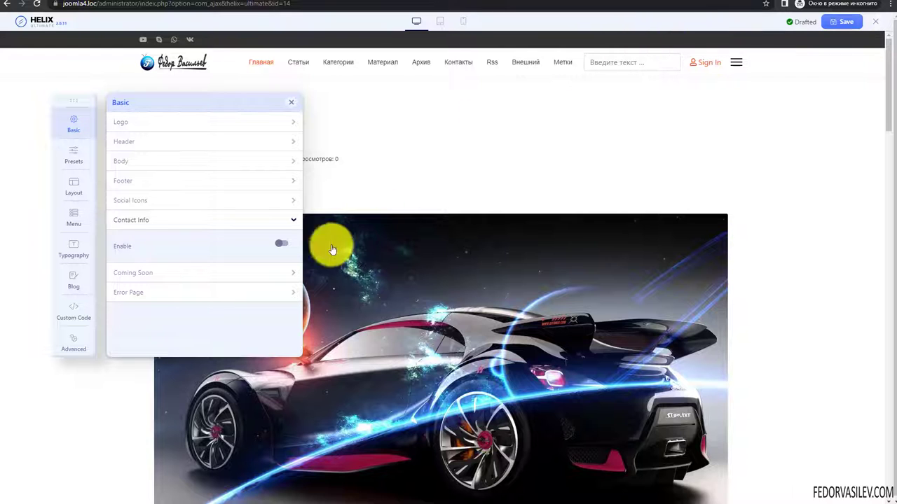
click(281, 243)
scroll(238, 179, down, 3)
scroll(208, 184, up, 1)
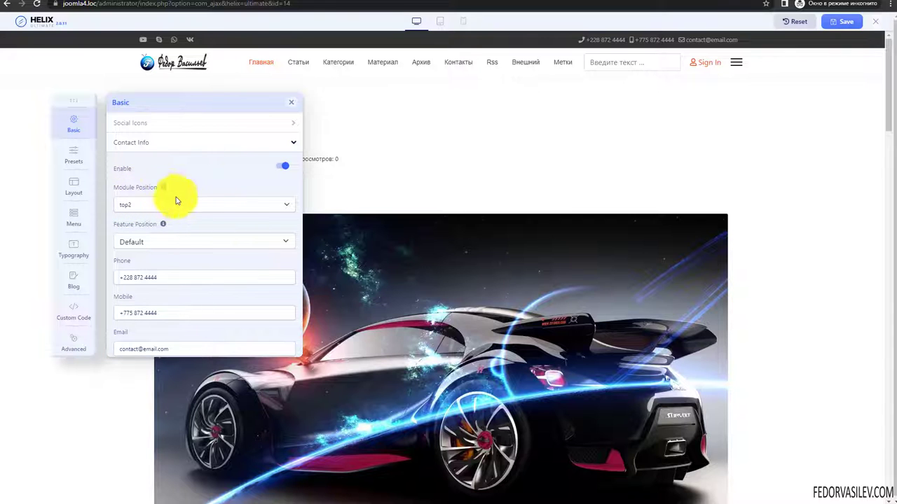
scroll(236, 181, down, 1)
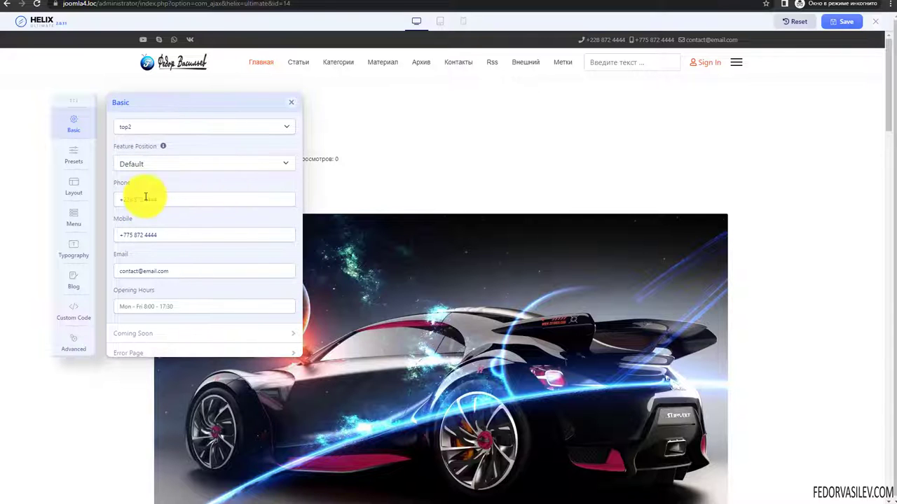
- Review the current Phone and Mobile number values in Contact Info
drag(174, 202, 98, 207)
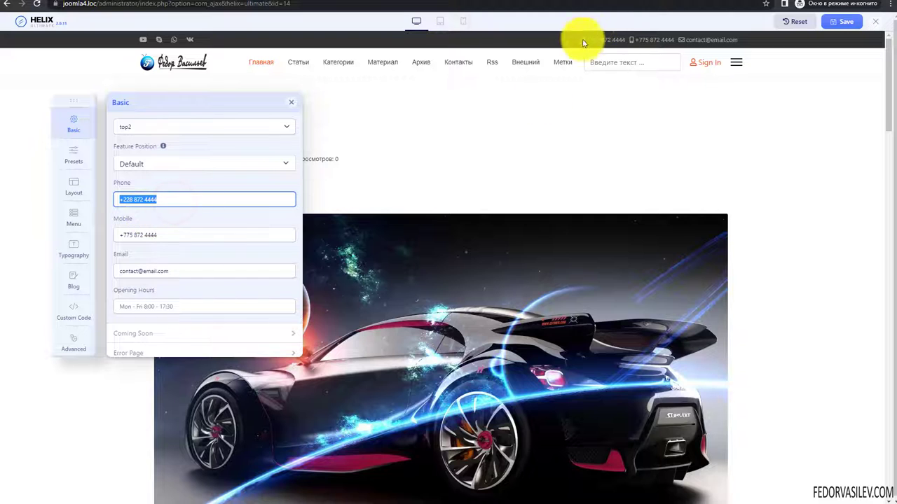
drag(184, 234, 91, 238)
click(163, 200)
drag(194, 200, 100, 200)
drag(176, 241, 96, 241)
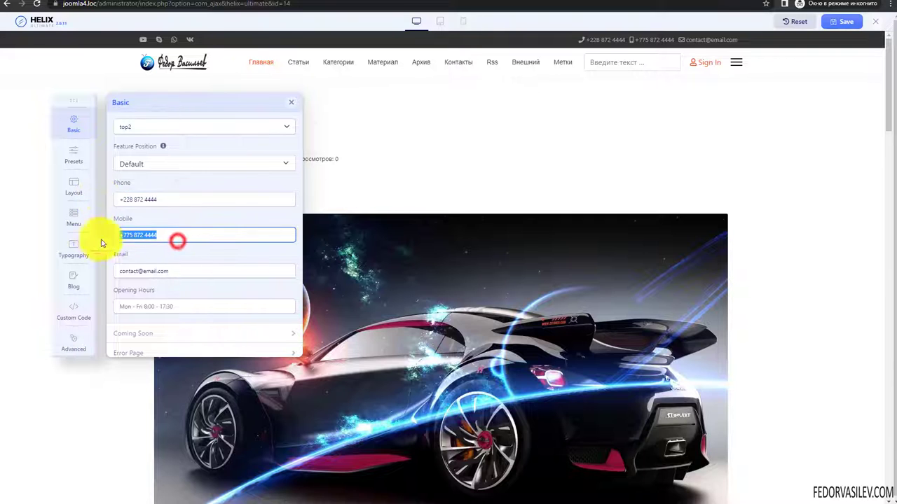
scroll(180, 210, down, 1)
drag(183, 265, 100, 270)
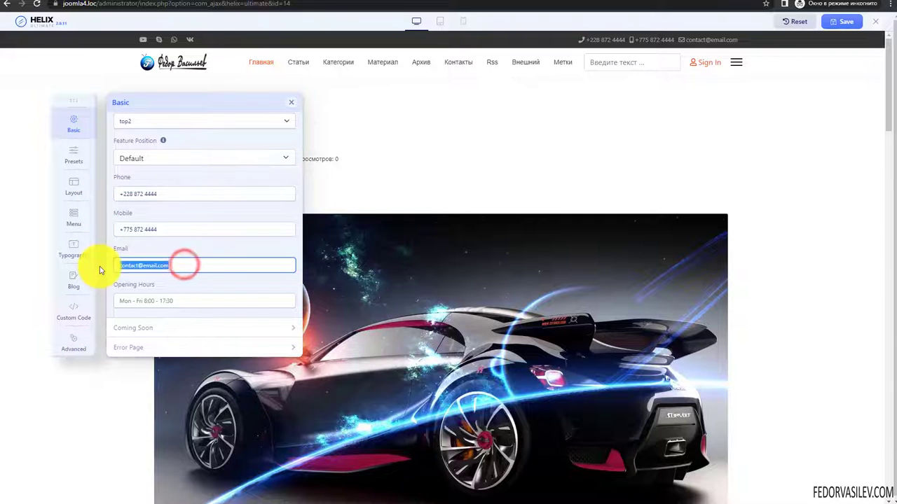
- Set Opening Hours to 'Пон - Пят. 8:00 - 19:00', then collapse Contact Info and expand Coming Soon
click(126, 300)
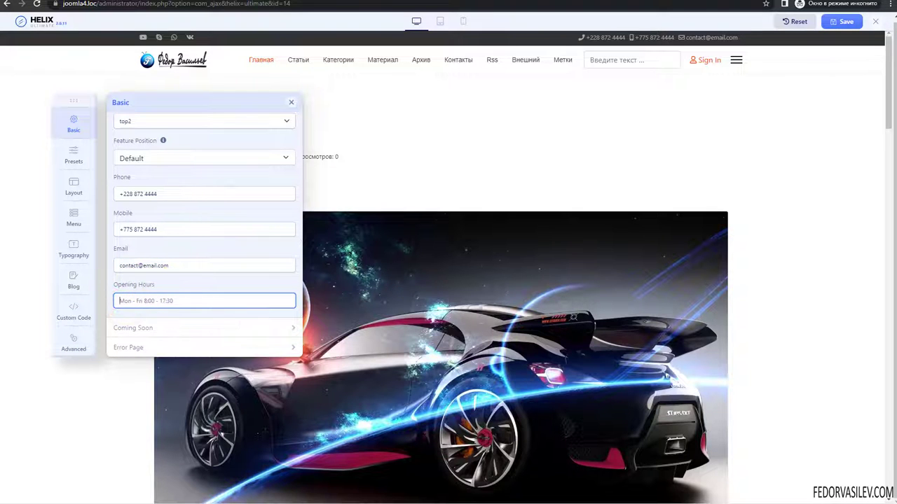
text(Пон - Пят. 8:00 - 19:00)
click(117, 316)
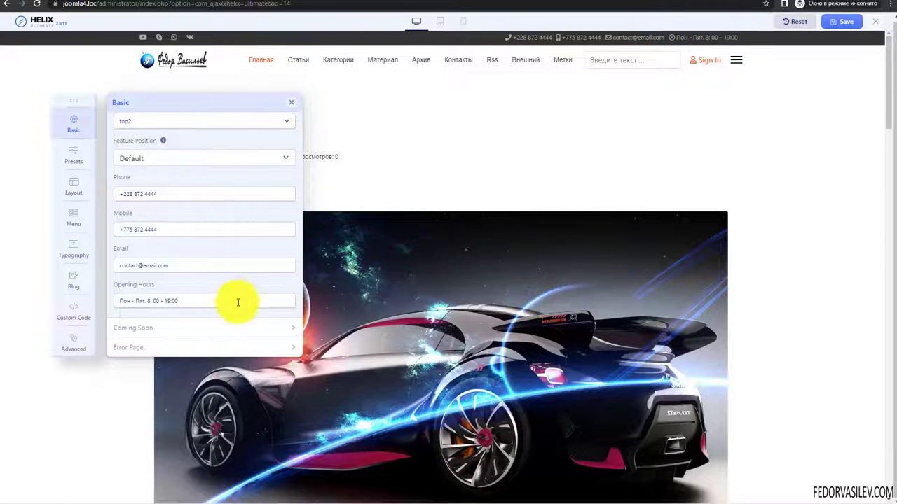
scroll(195, 260, up, 3)
click(207, 219)
click(193, 240)
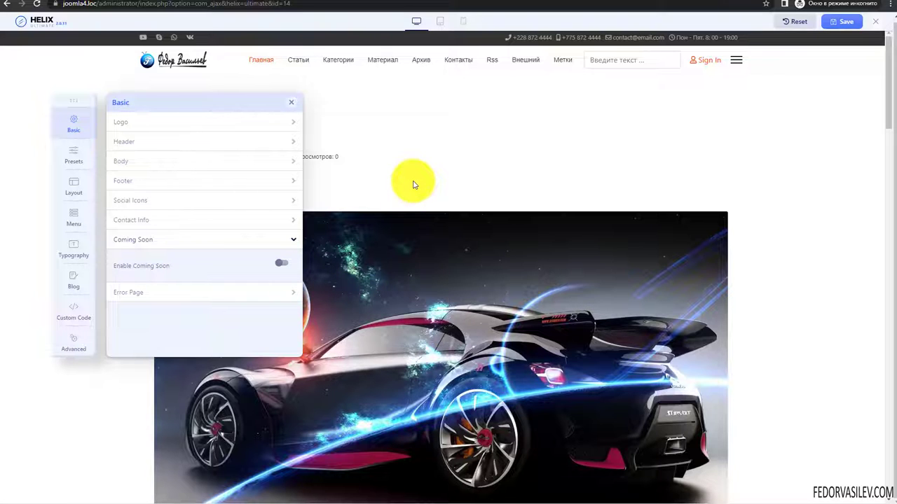
- Enable Coming Soon with title 'Сайт закрыт!', message 'Мы скоро вернемся к вам.', date 30-10-2022, and social icons on
click(283, 265)
scroll(231, 290, down, 1)
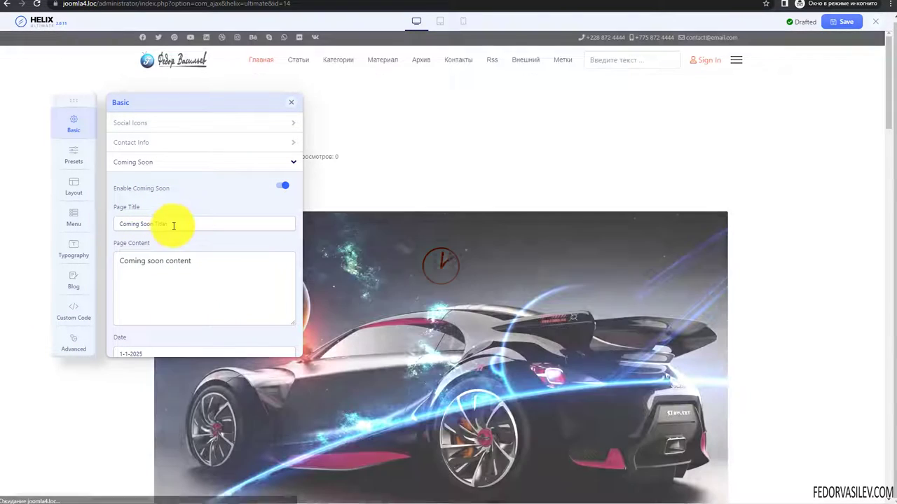
drag(173, 224, 116, 236)
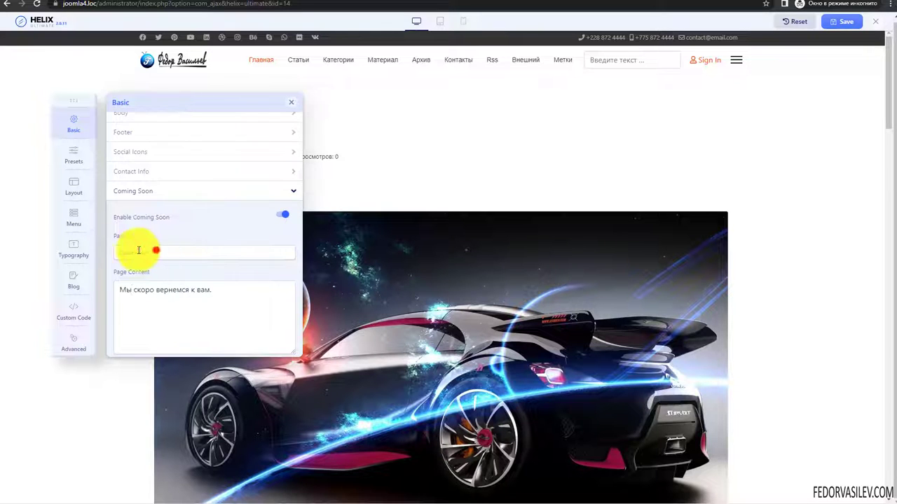
drag(230, 294, 38, 281)
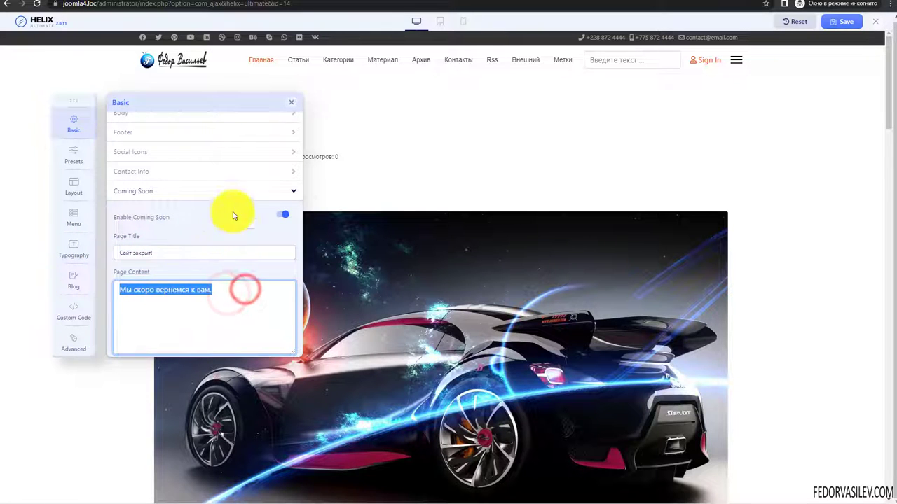
scroll(224, 224, down, 3)
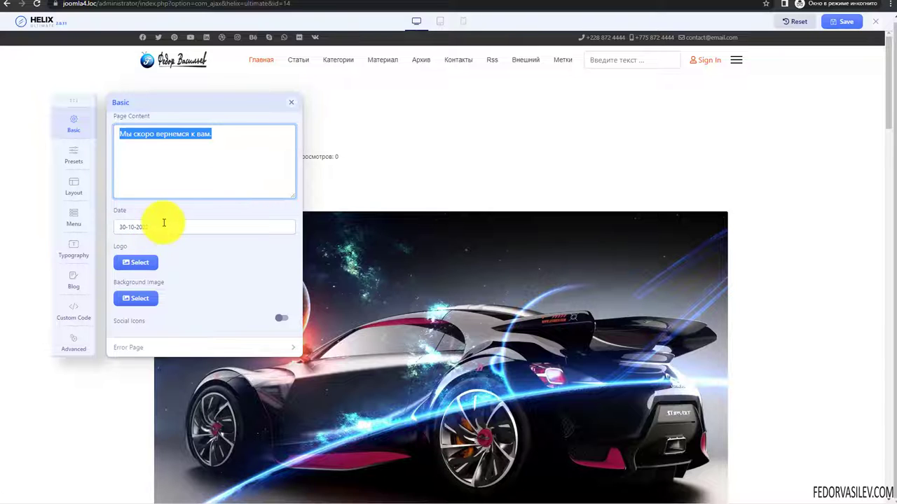
drag(164, 225, 98, 238)
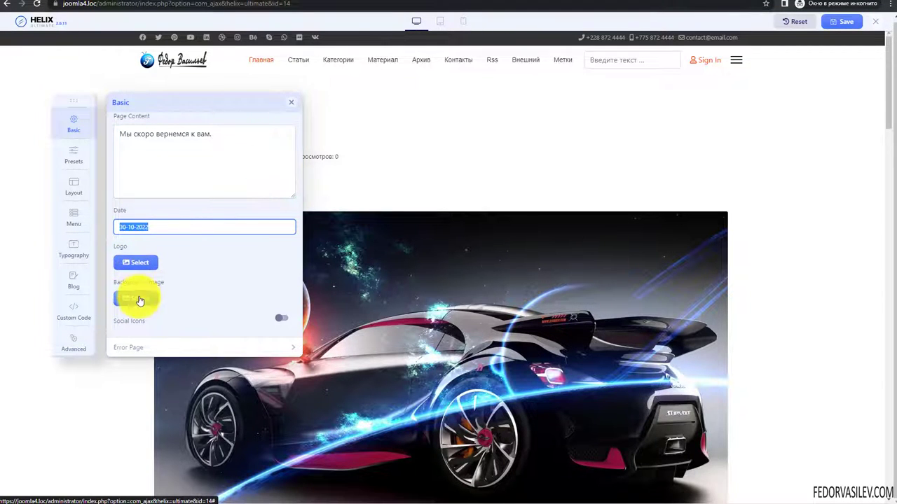
click(282, 318)
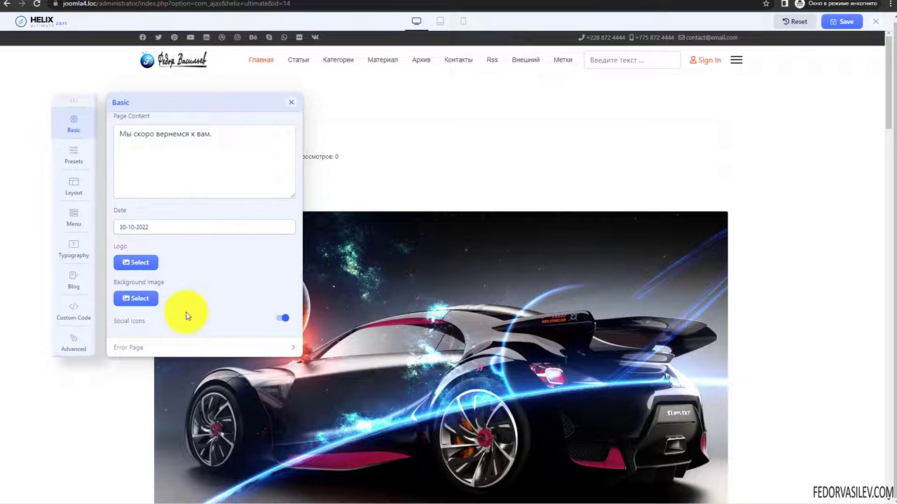
scroll(187, 305, up, 3)
- Set the Coming Soon logo to logo-2015-2.png
scroll(168, 295, down, 3)
click(147, 282)
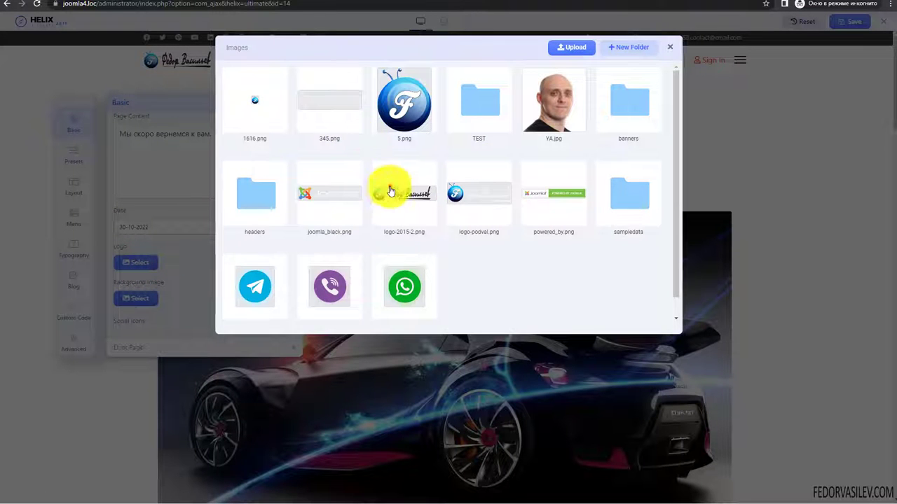
click(387, 186)
click(252, 53)
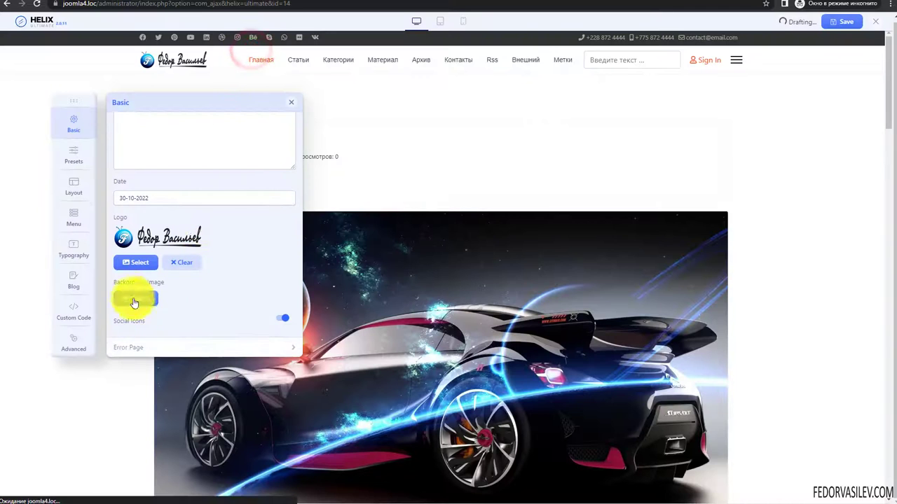
- Set the Coming Soon background image to banners/banner.jpg
click(136, 298)
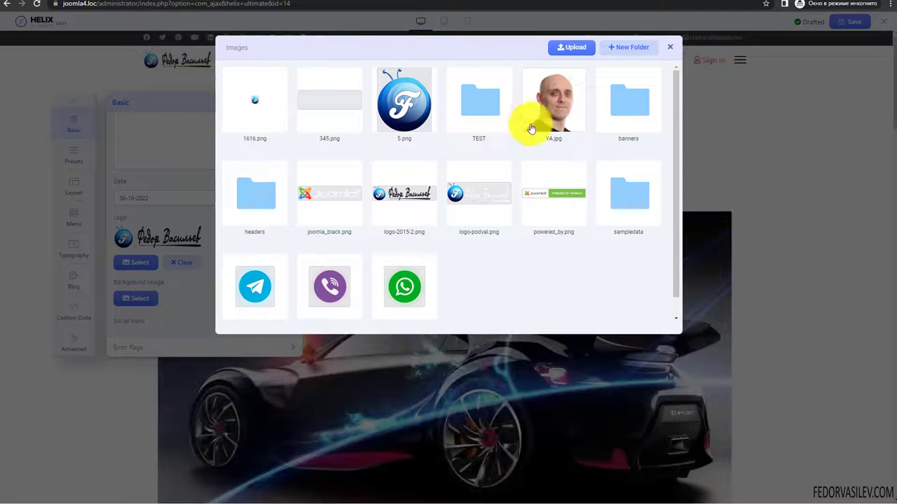
click(645, 110)
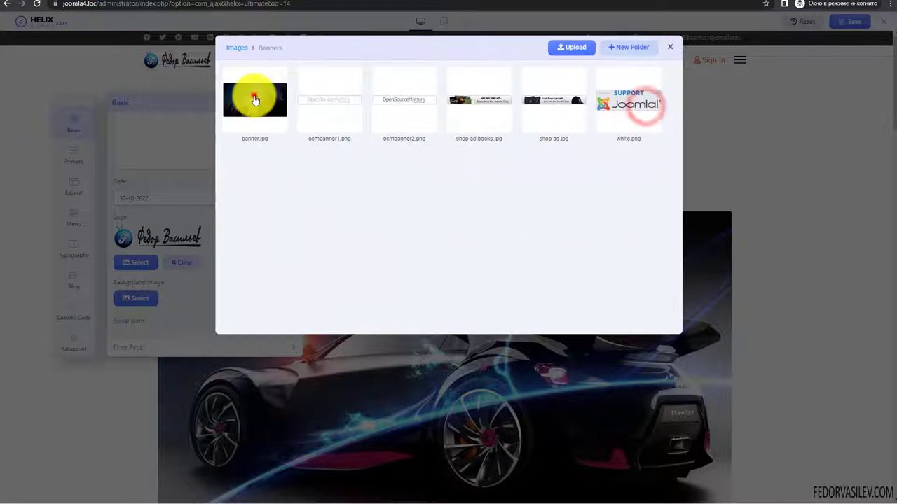
click(255, 96)
click(245, 58)
scroll(245, 238, down, 2)
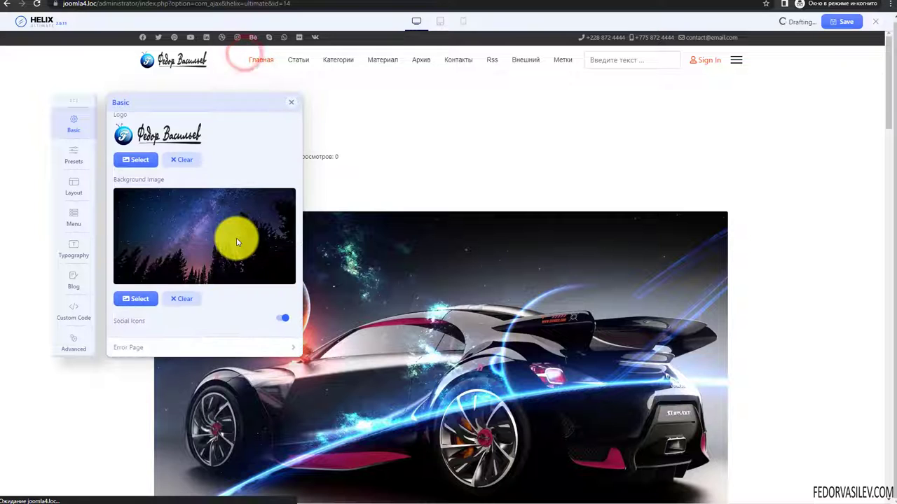
scroll(237, 237, up, 4)
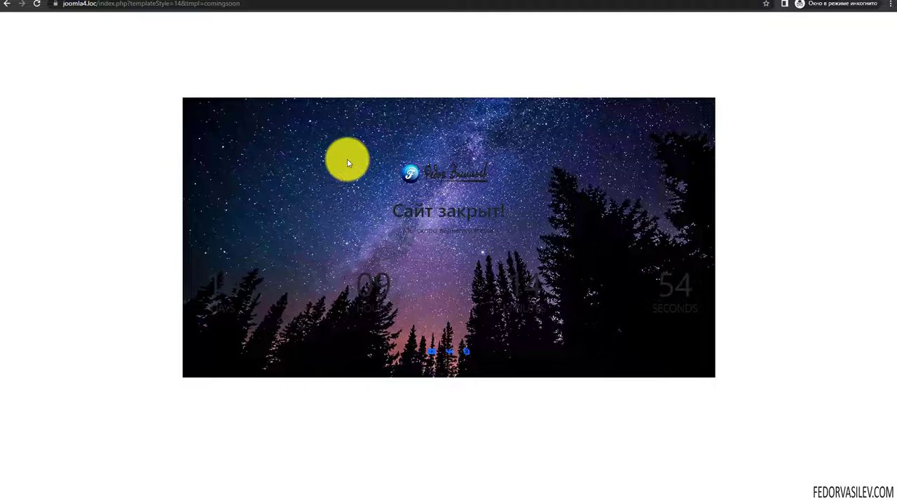
- Check the 'Сайт закрыт!' heading and running countdown on the front-end page, then return to the Helix editor
drag(381, 203, 500, 230)
click(528, 258)
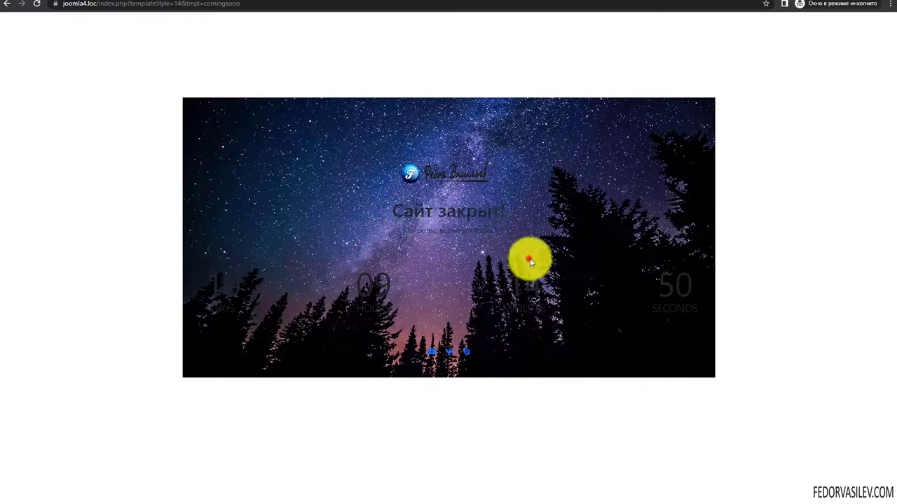
click(653, 287)
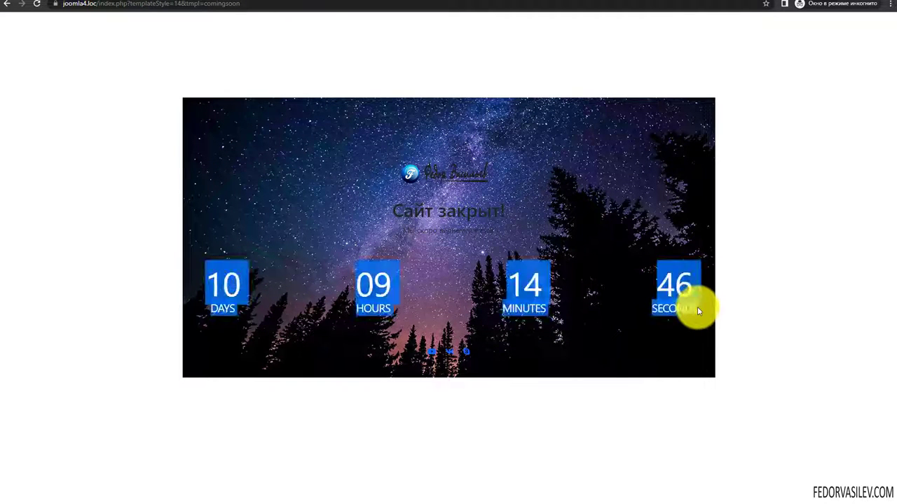
click(664, 289)
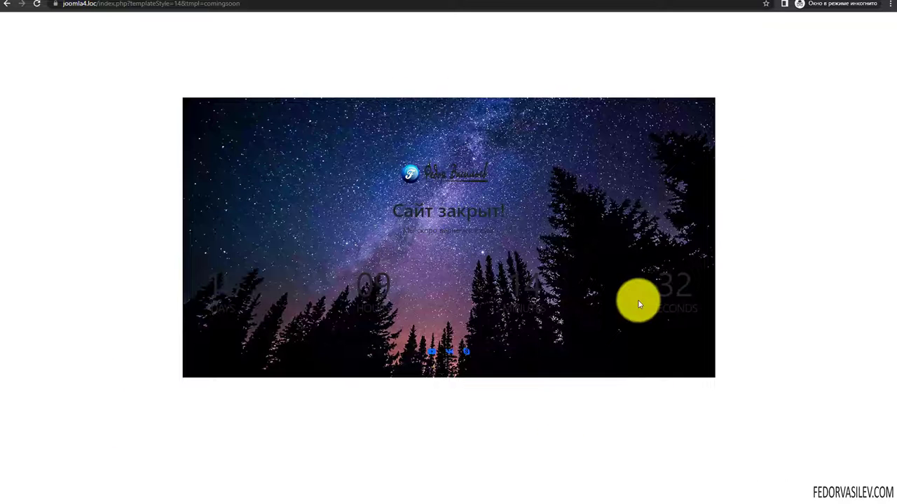
click(7, 3)
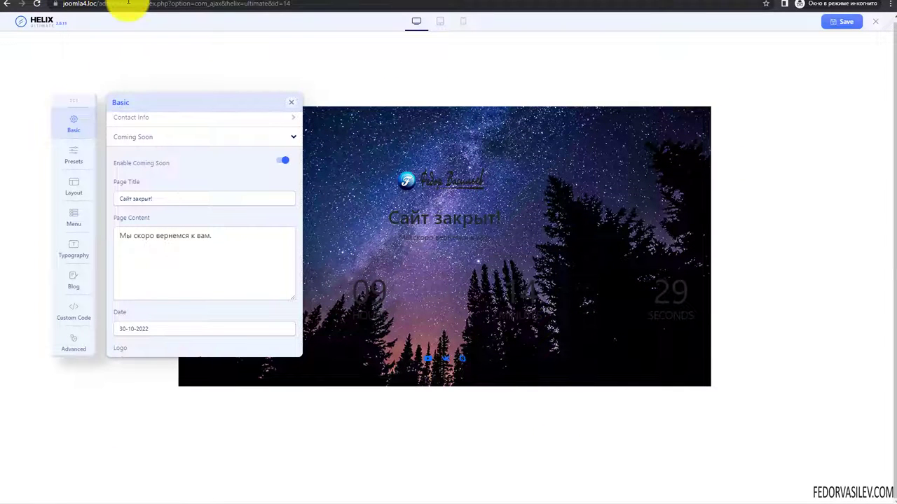
- Clear the Coming Soon background image in the Helix editor
scroll(155, 253, down, 3)
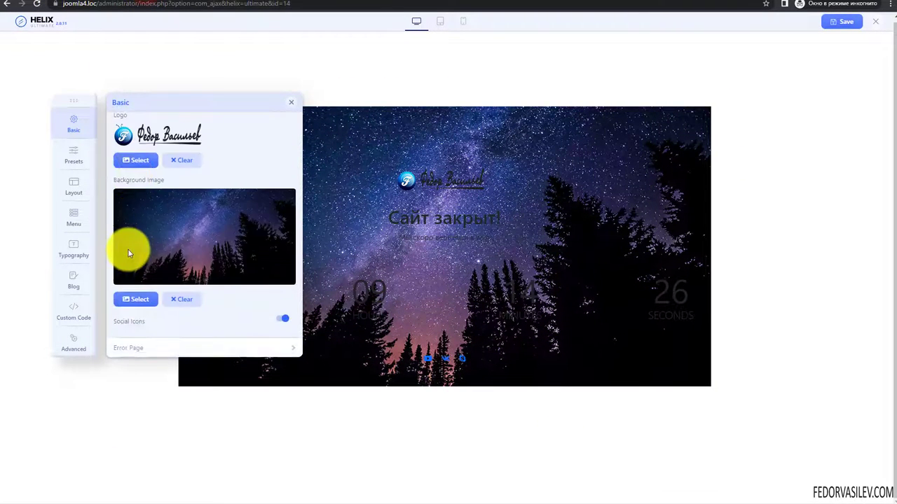
scroll(175, 261, up, 1)
scroll(193, 263, down, 1)
click(181, 299)
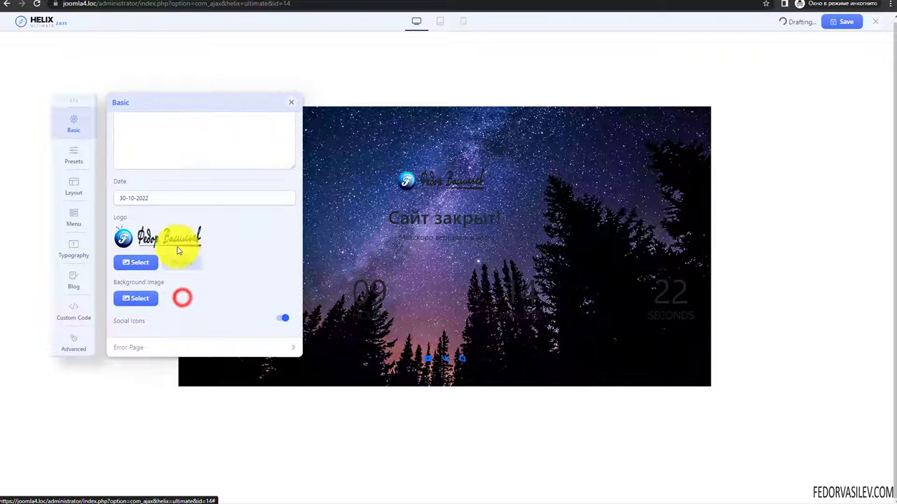
click(199, 150)
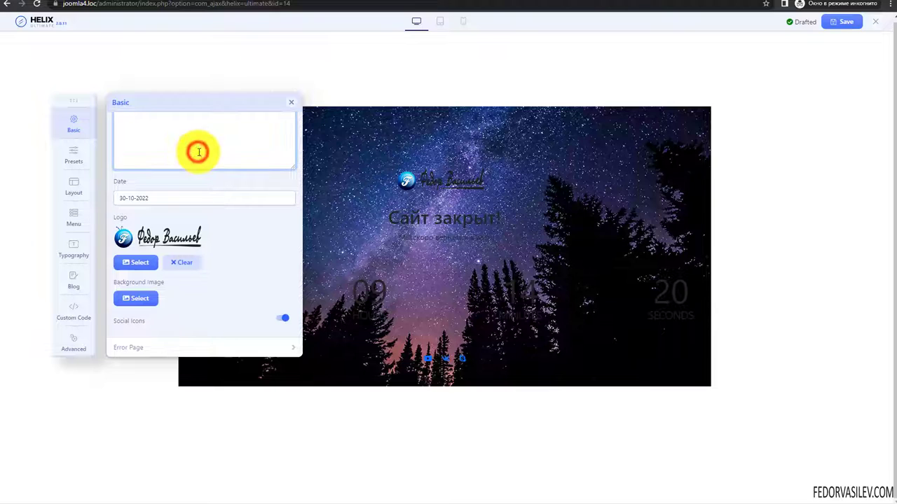
scroll(198, 150, up, 3)
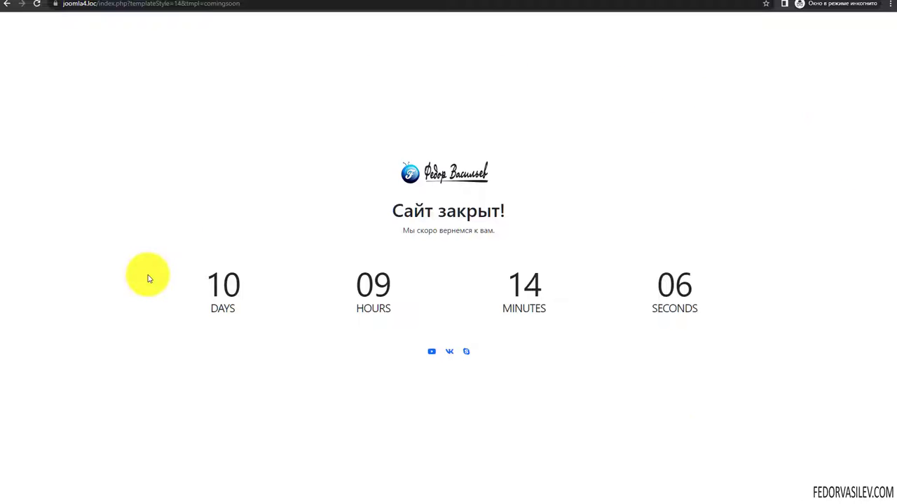
click(66, 2)
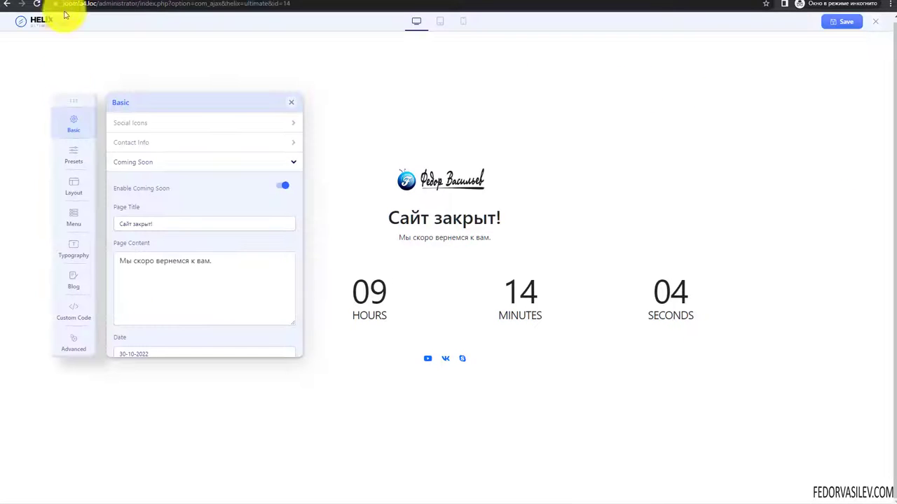
scroll(169, 273, down, 3)
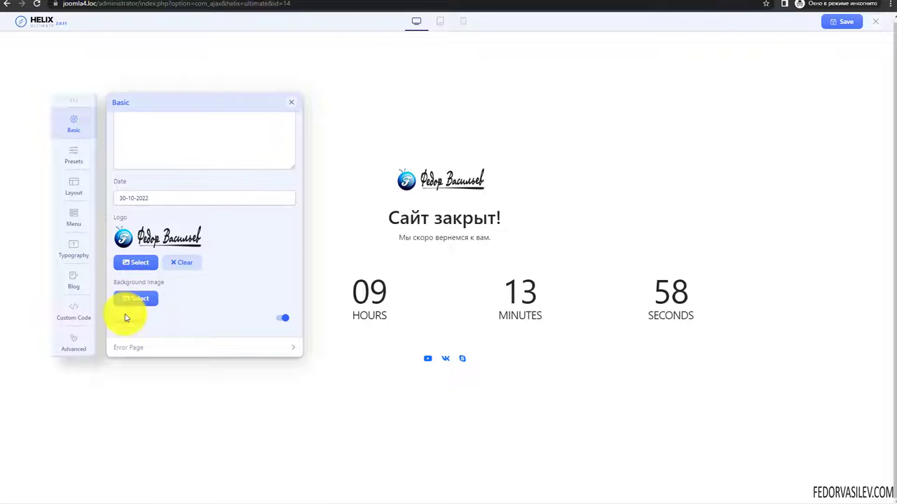
- Load the front-end Coming Soon URL to confirm the plain white background
click(161, 5)
text(joomla4.loc/index.php?templateStyle=14&tmpl=comingsoon)
key(Return)
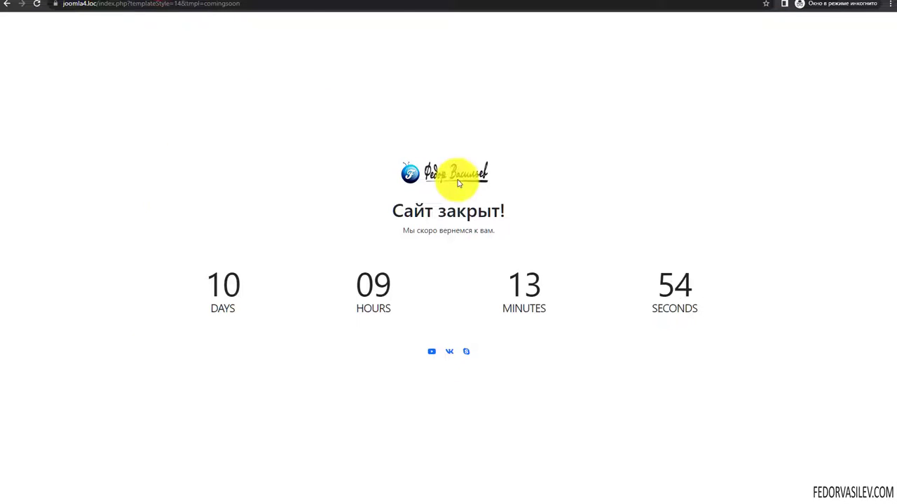
drag(505, 229, 372, 211)
click(304, 364)
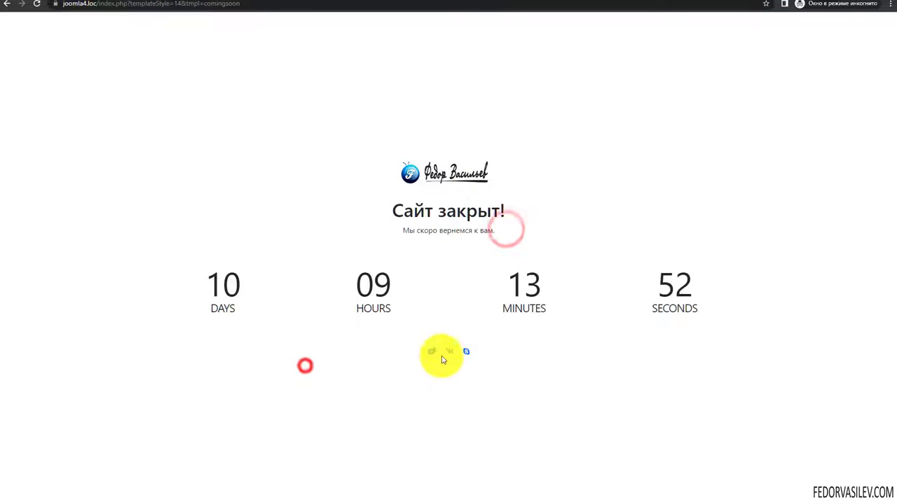
click(243, 308)
drag(394, 312, 367, 312)
click(367, 312)
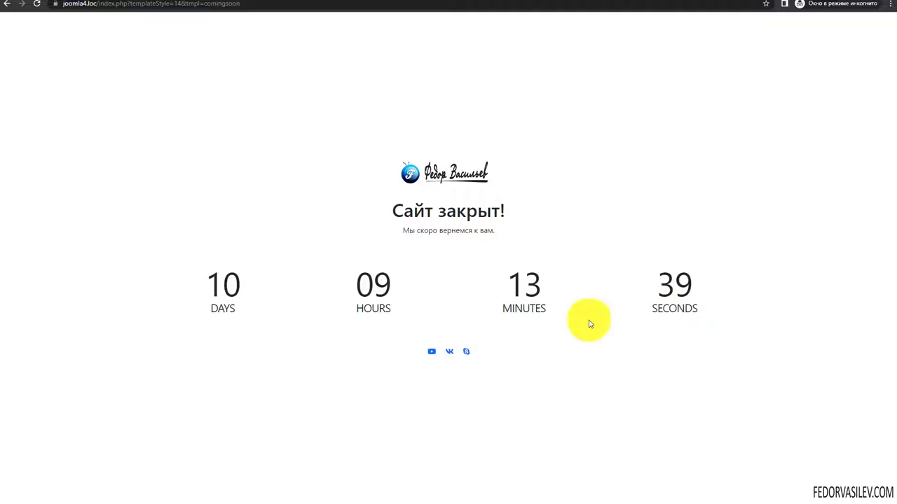
click(512, 311)
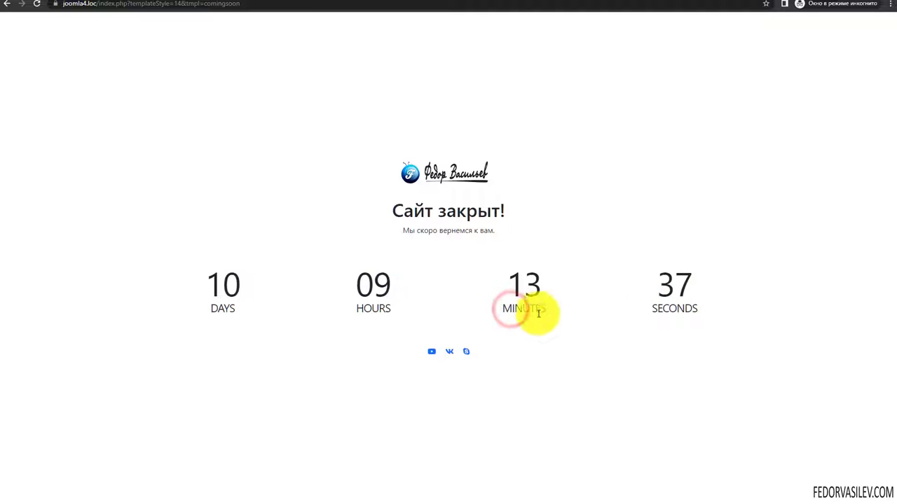
mouse_move(662, 308)
mouse_down()
mouse_move(680, 309)
mouse_move(661, 306)
mouse_up()
click(643, 340)
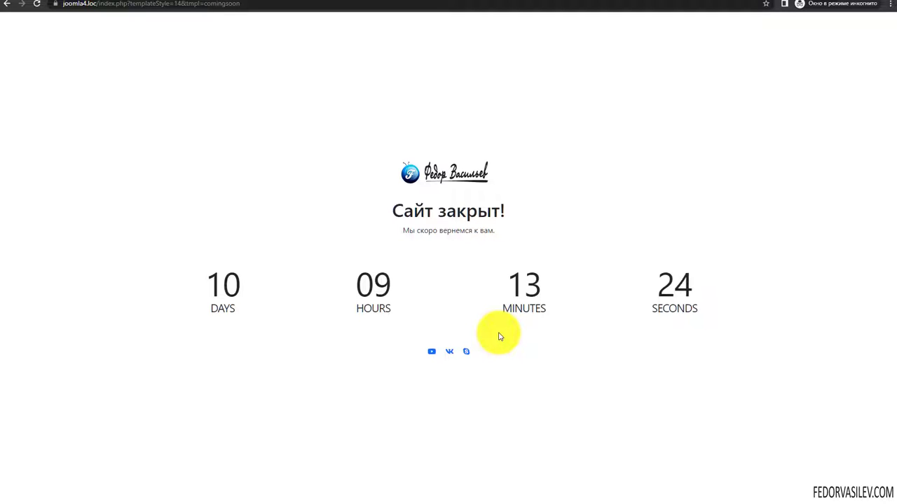
triple_click(517, 315)
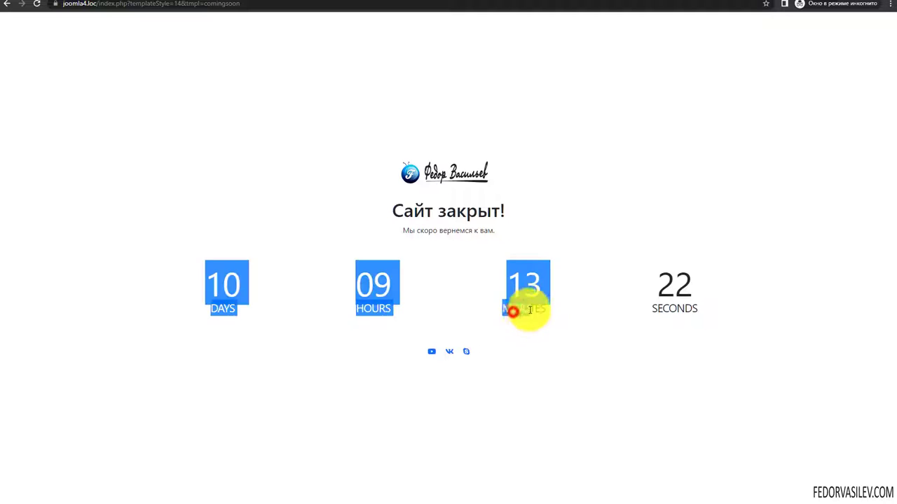
click(514, 315)
click(677, 305)
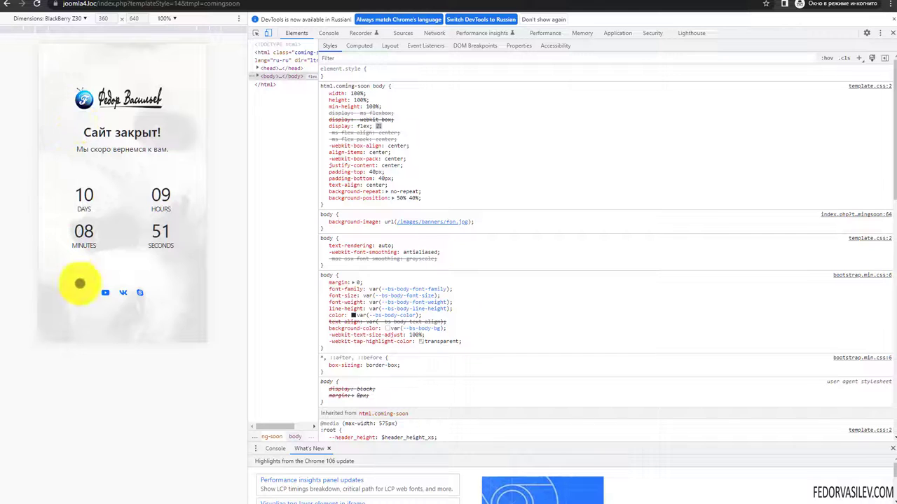
- Close Chrome DevTools so the Coming Soon page shows at full width
click(892, 33)
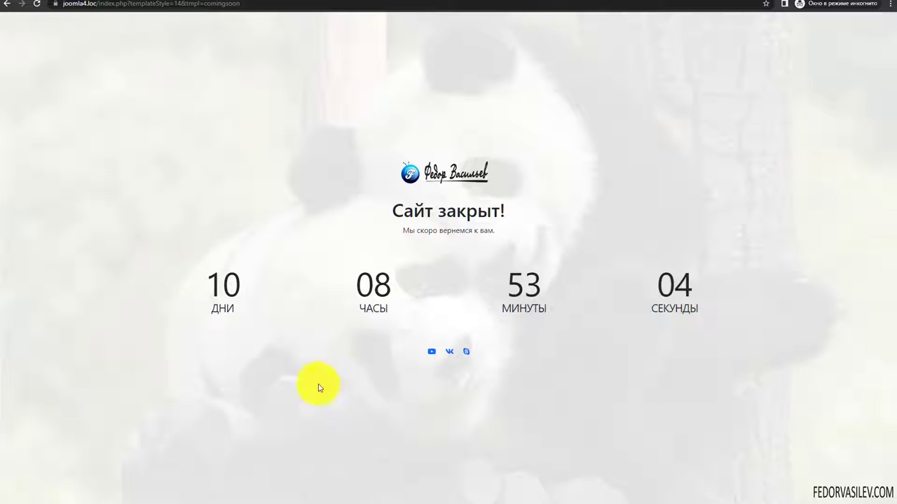
click(246, 308)
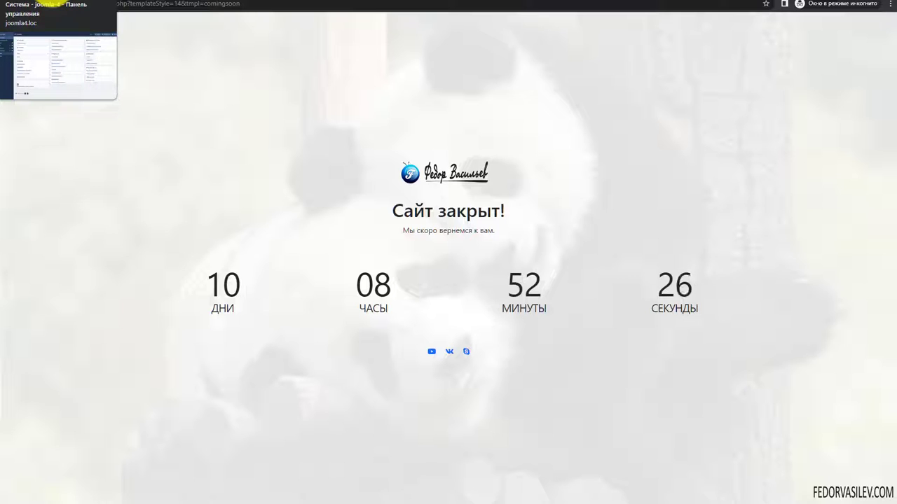
- Switch to the admin tab and move back and forth between System and the Helix editor, ending on System
click(46, 5)
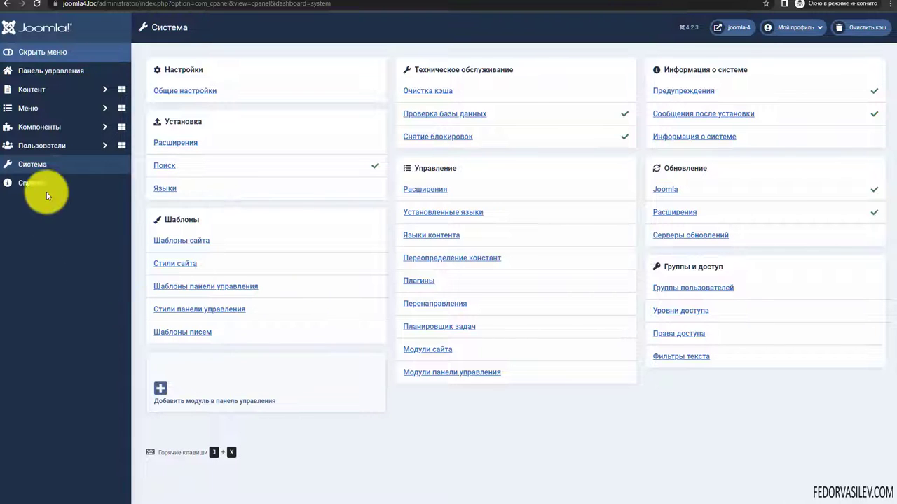
click(161, 2)
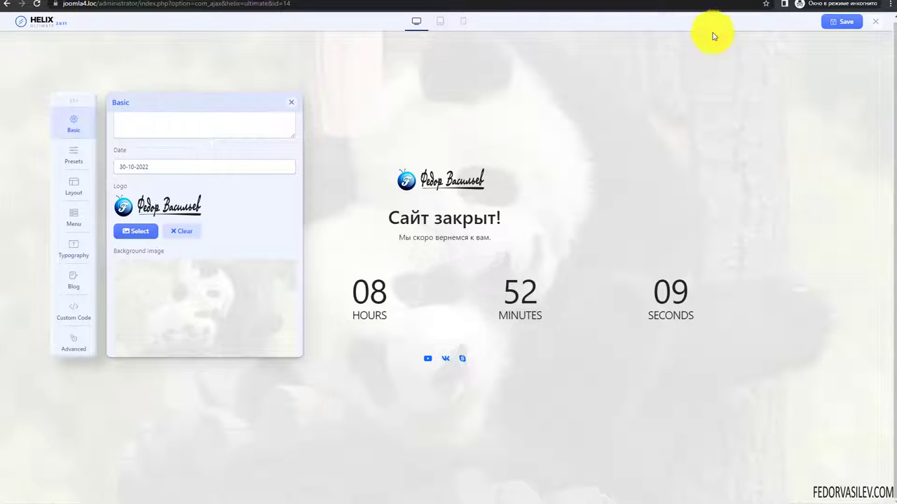
key(alt+Left)
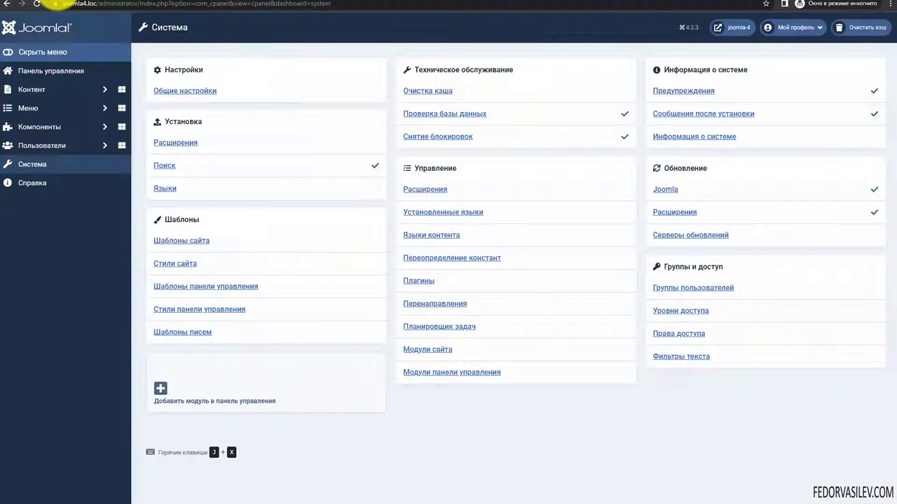
key(alt+Right)
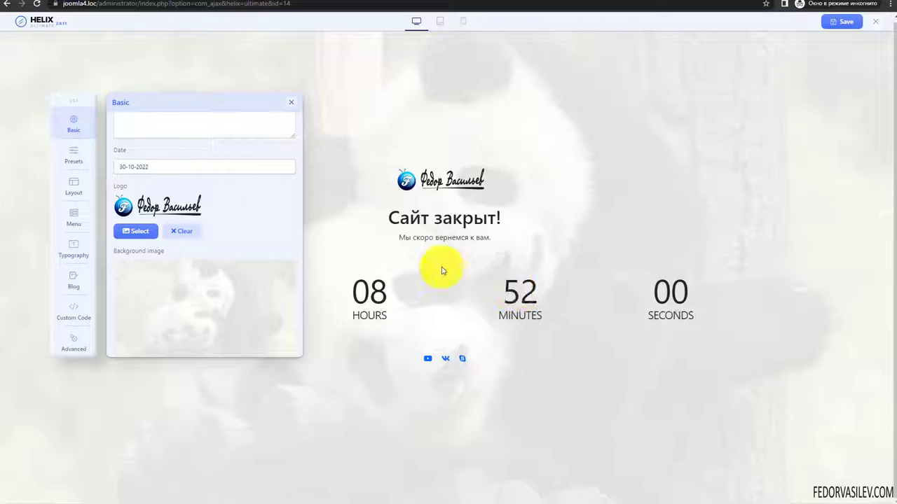
key(alt+Left)
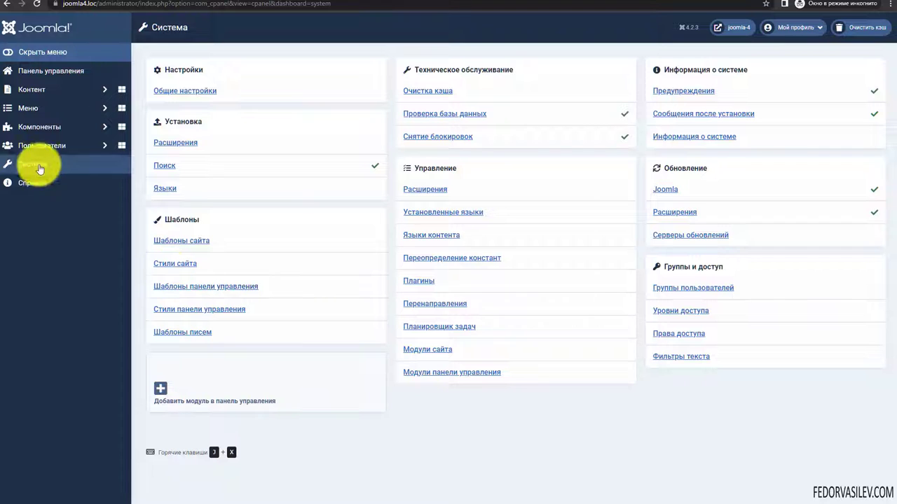
click(456, 258)
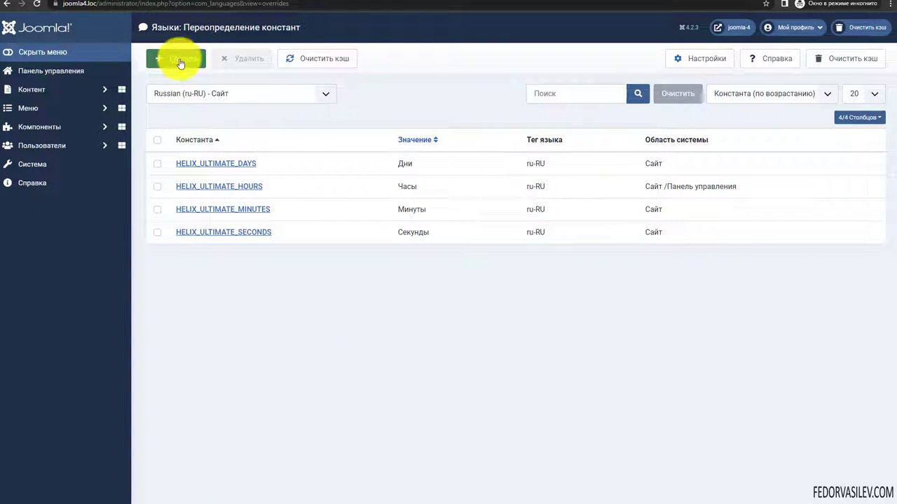
- Filter Language Overrides to Russian (ru-RU) - Site and review the HOURS, MINUTES and SECONDS overrides
click(327, 94)
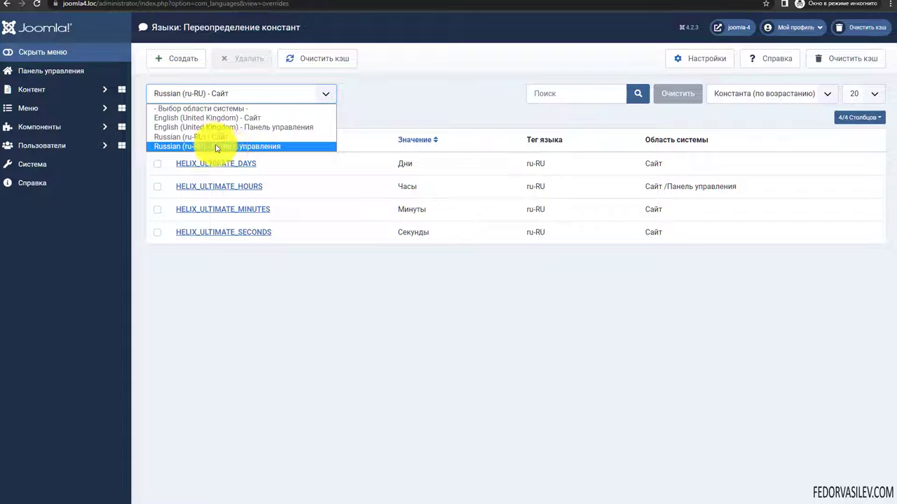
click(416, 114)
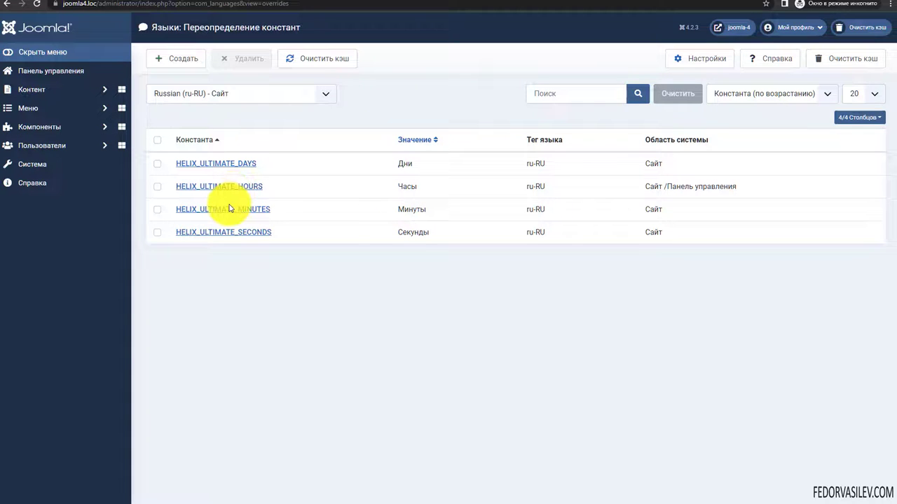
drag(279, 232, 169, 232)
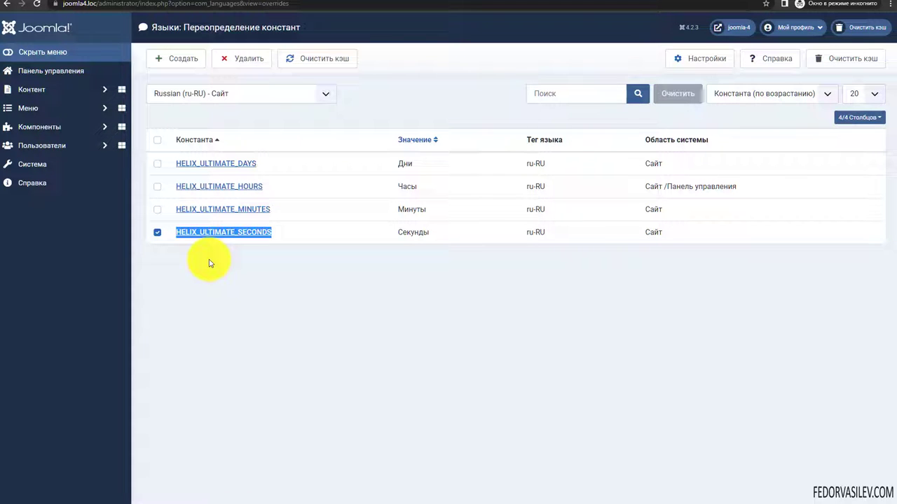
click(209, 261)
drag(278, 209, 176, 211)
drag(266, 186, 172, 187)
click(238, 261)
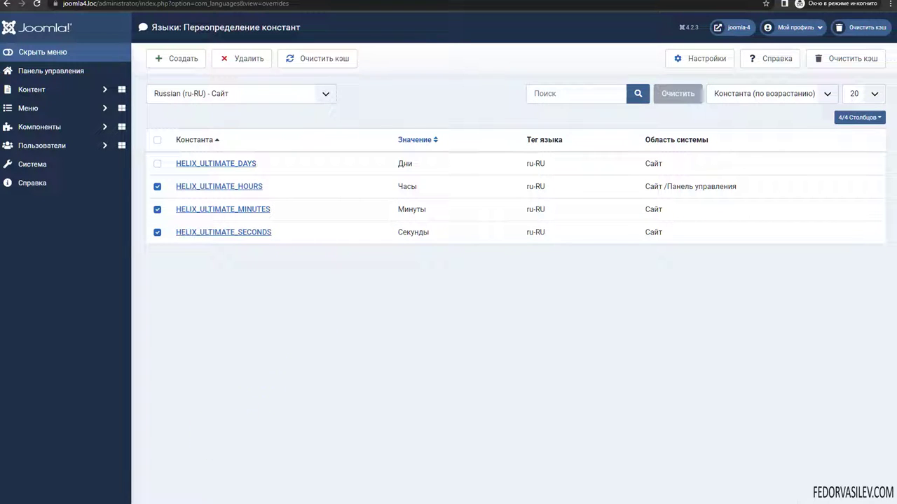
key(alt+Tab)
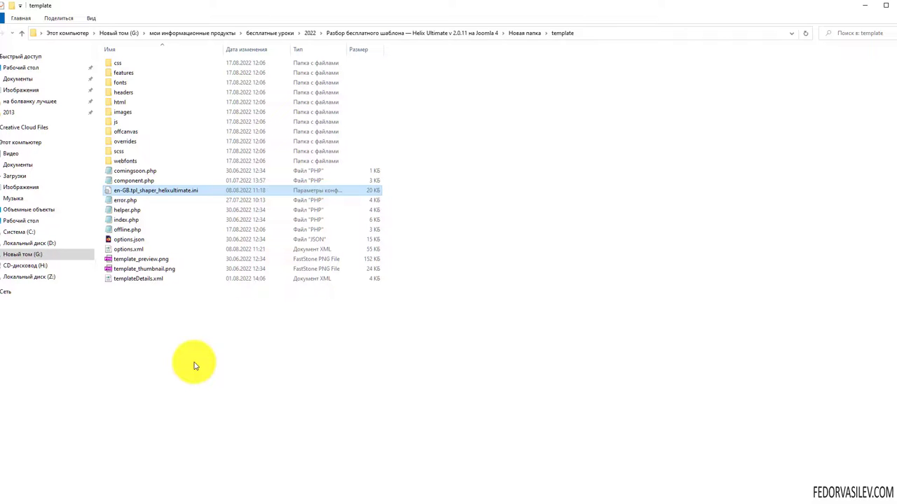
- Go up to Новая папка, enter the template folder, and select en-GB.tpl_shaper_helixultimate.ini
click(528, 35)
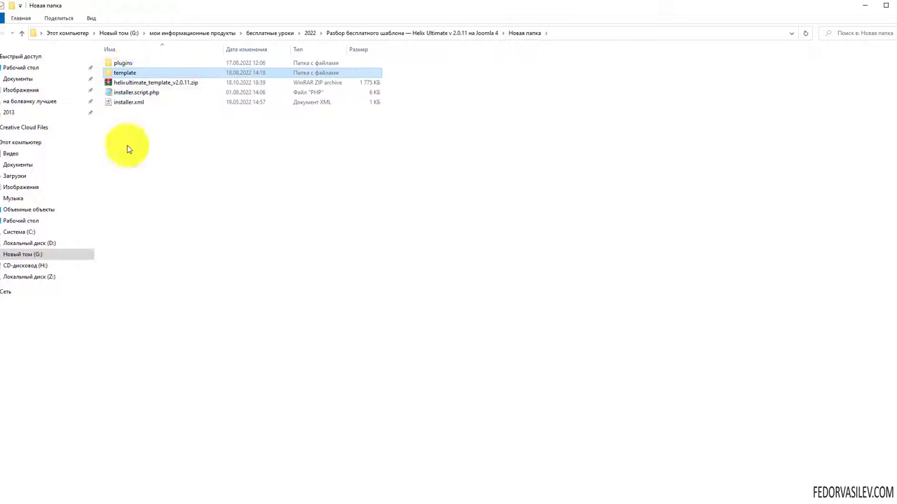
double_click(121, 72)
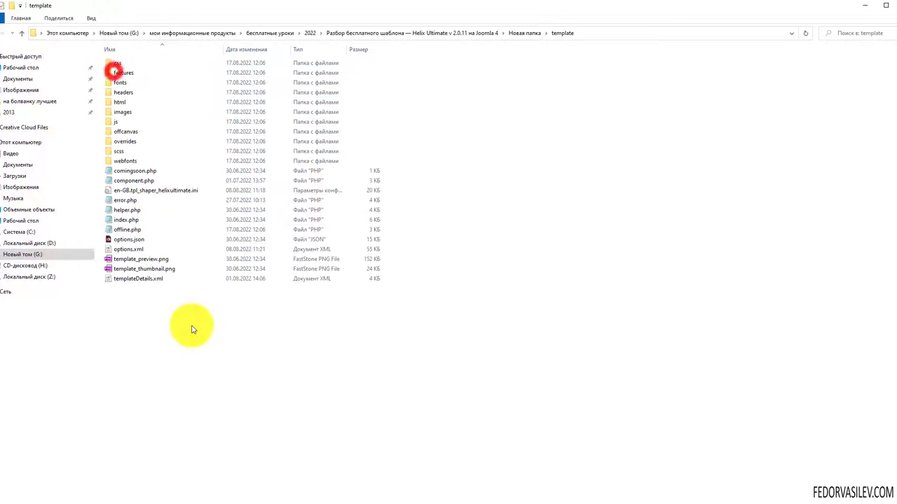
click(123, 192)
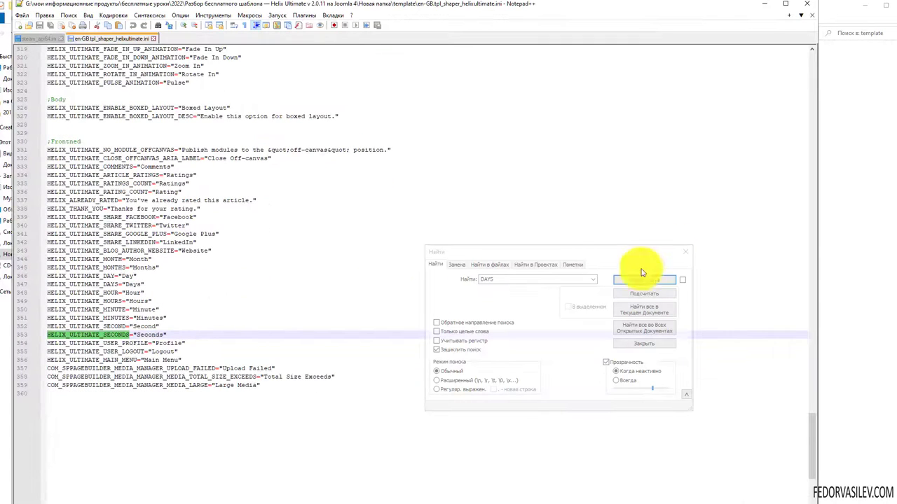
- Close the find dialog and review the Frontend section's HELIX_ULTIMATE_DAYS, DAY and SECOND lines
click(683, 255)
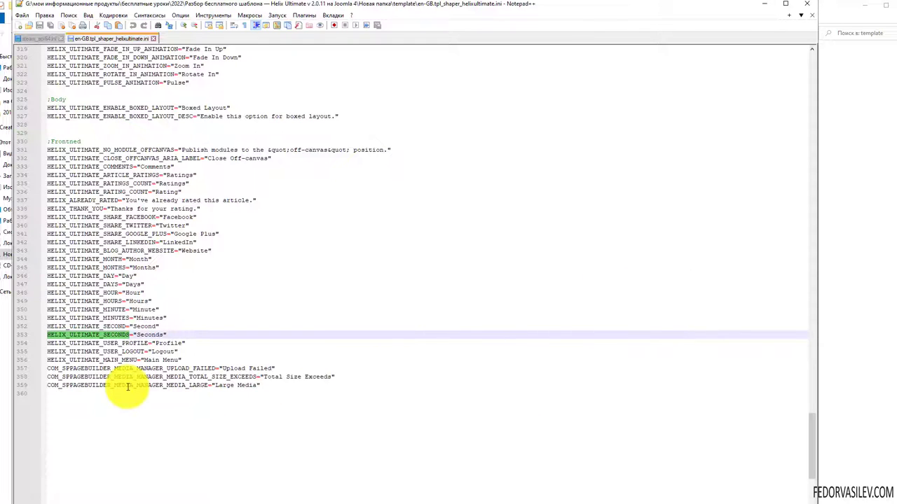
drag(82, 141, 47, 141)
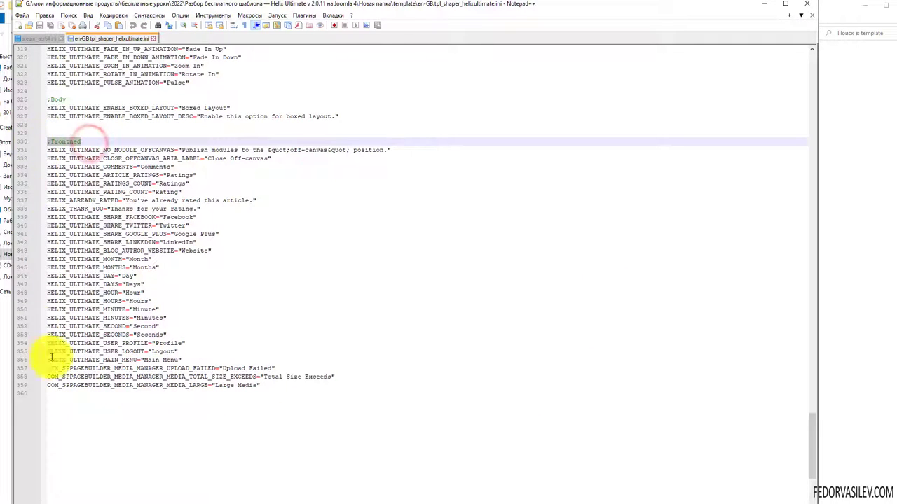
click(130, 284)
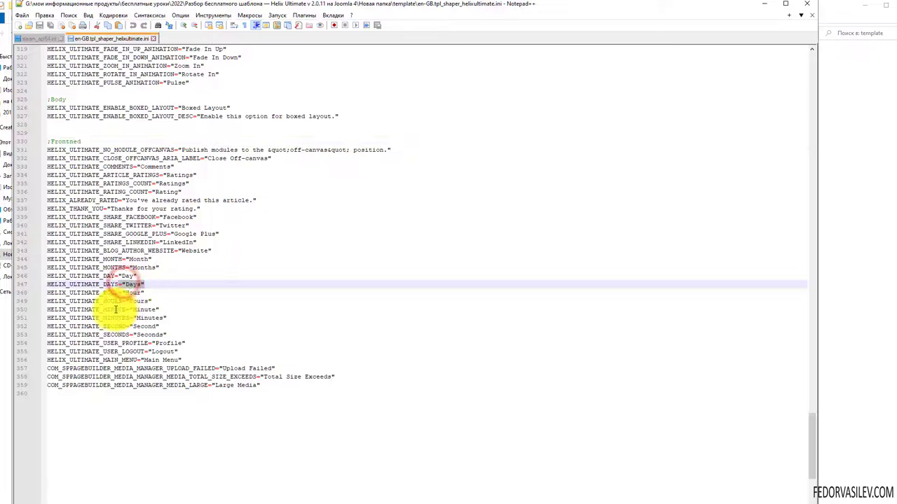
click(102, 327)
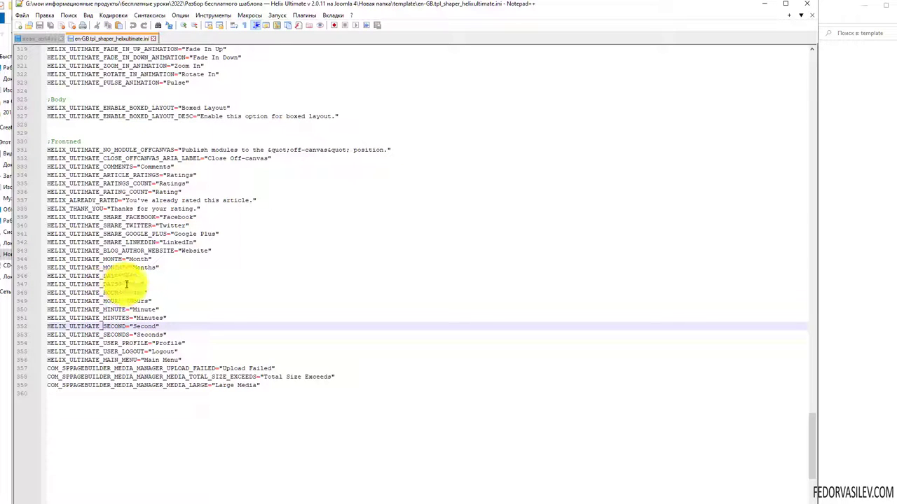
click(126, 285)
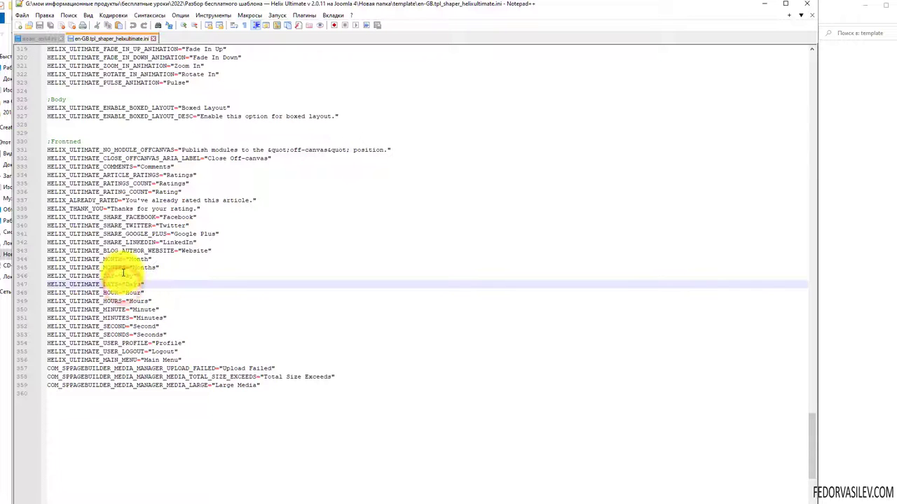
click(131, 276)
click(127, 284)
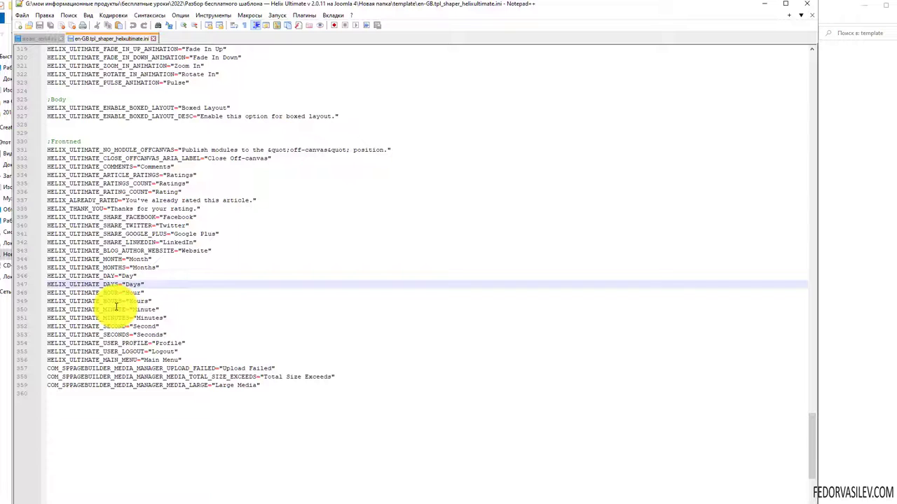
- Select the HELIX_ULTIMATE_DAYS constant name, then minimize Notepad++
drag(117, 283, 48, 285)
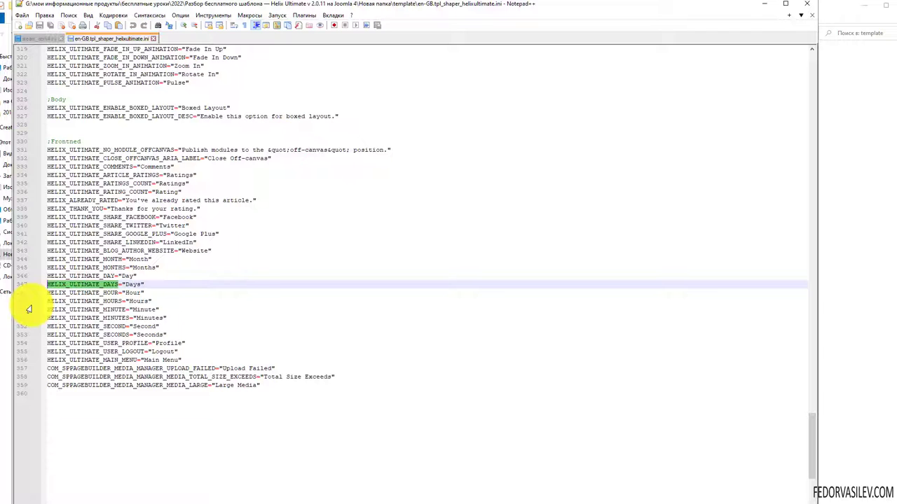
click(101, 308)
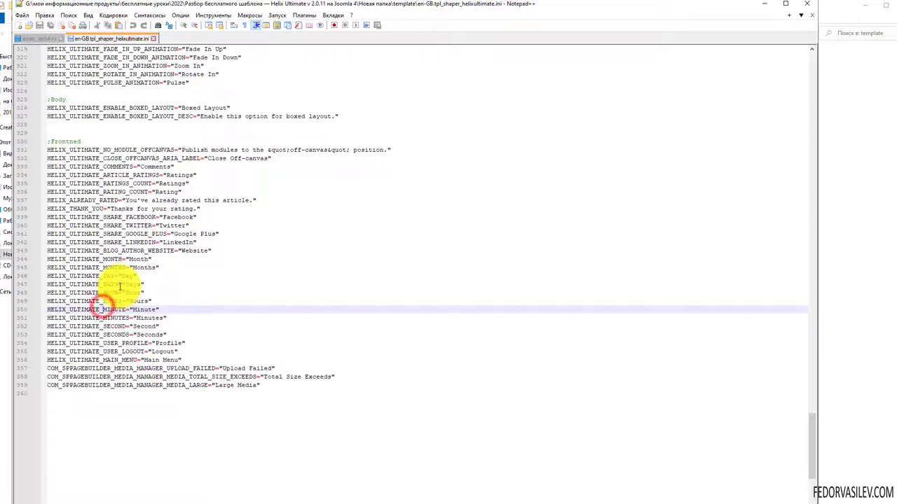
drag(119, 283, 48, 284)
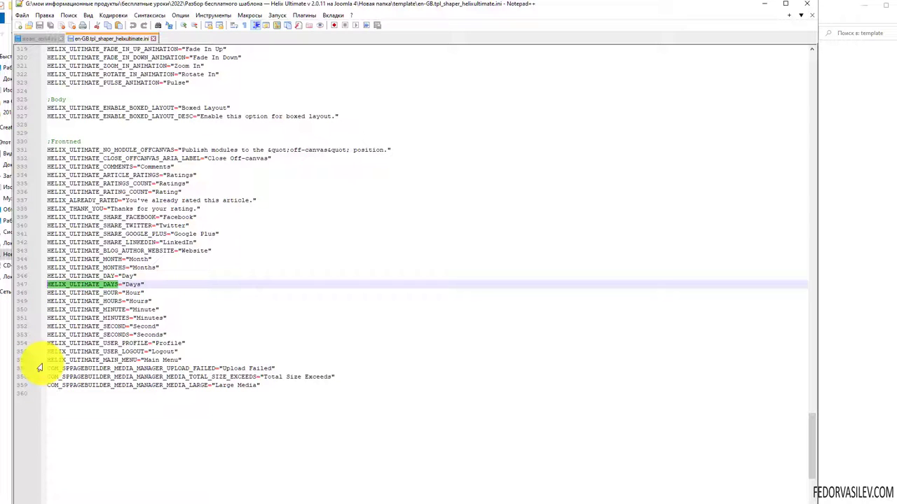
click(105, 326)
click(137, 284)
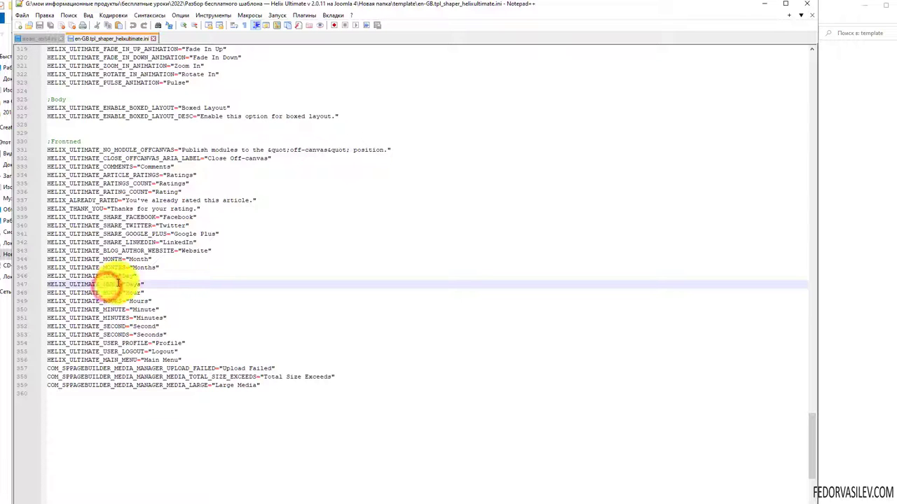
click(766, 7)
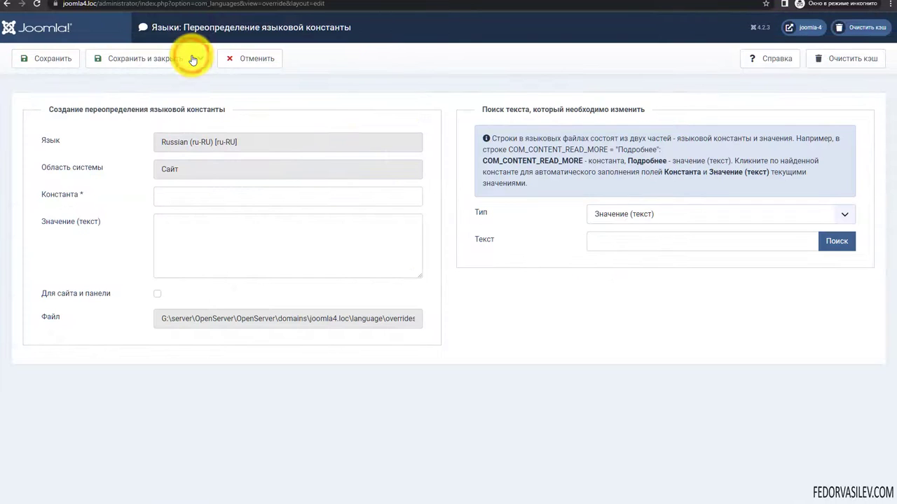
- Discard the new override form and keep the Russian (ru-RU) site filter
click(234, 58)
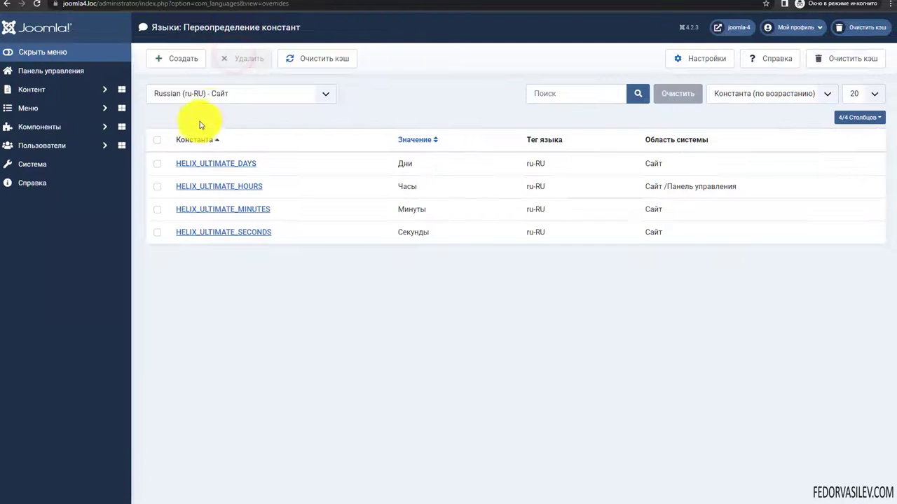
click(226, 94)
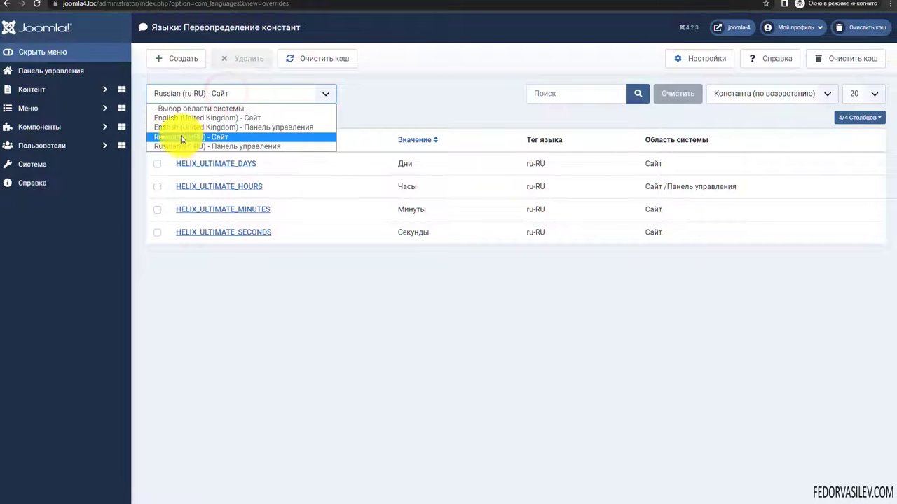
click(223, 136)
- Start another new override, check its search type choices unchanged, then cancel it unsaved
click(190, 59)
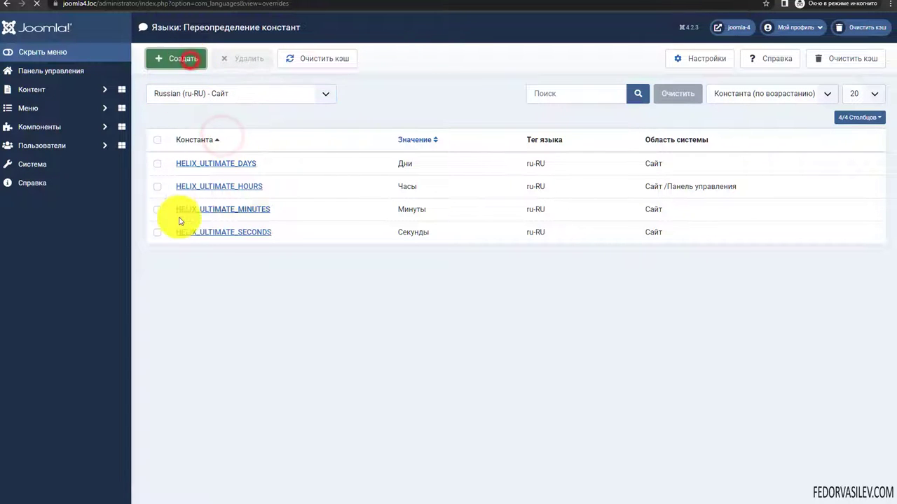
click(640, 238)
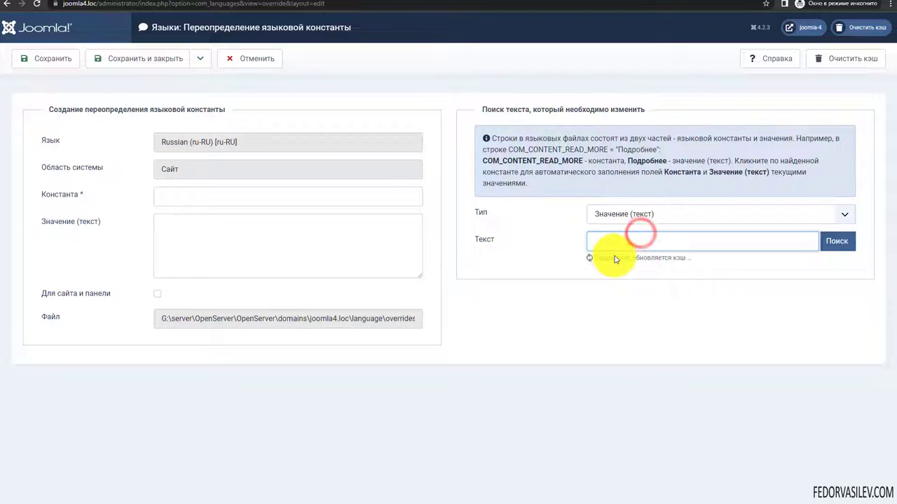
click(642, 214)
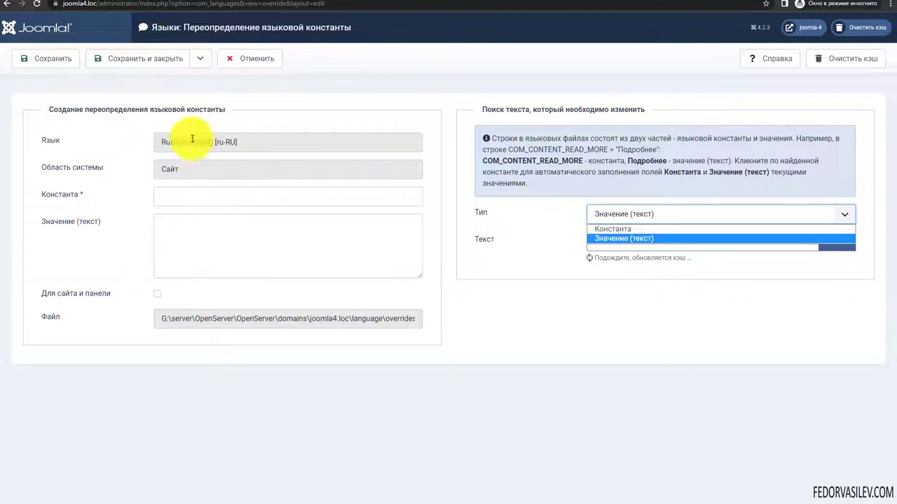
click(526, 248)
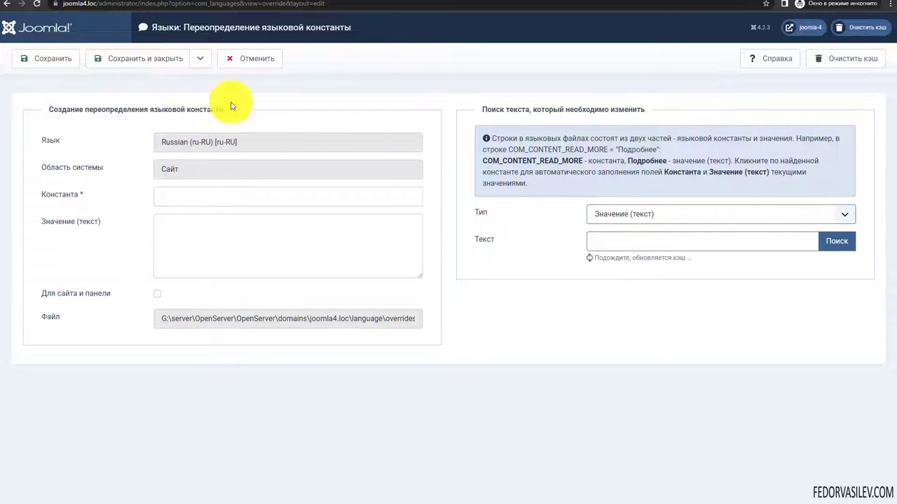
click(228, 57)
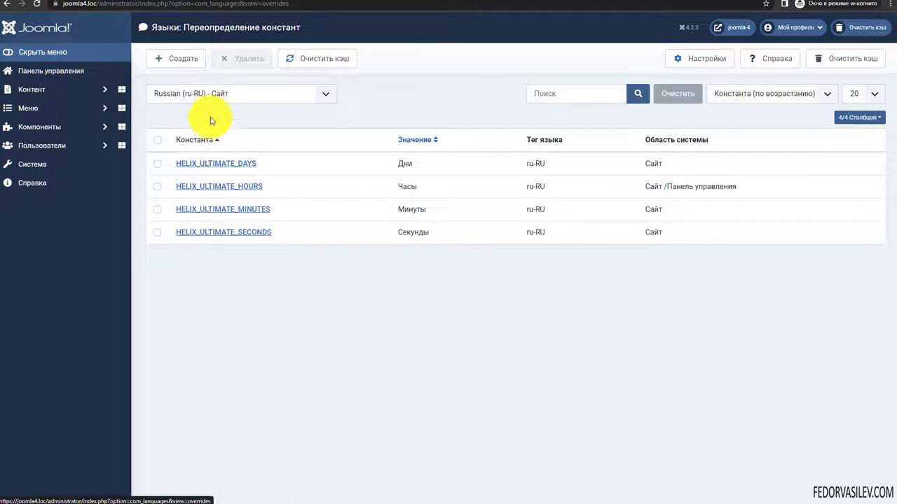
click(225, 94)
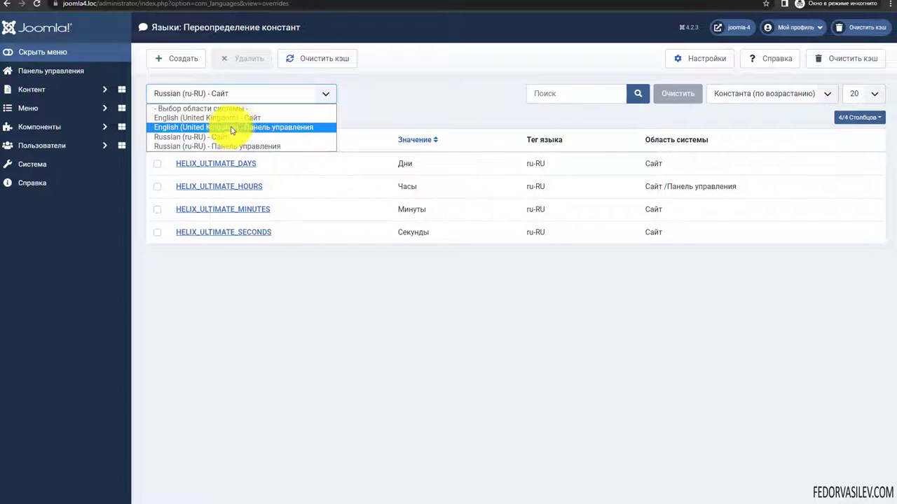
click(231, 117)
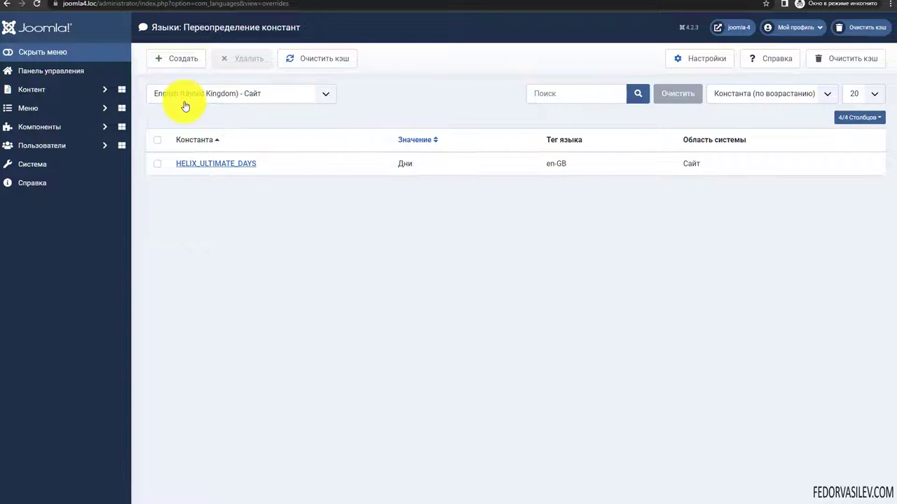
click(175, 59)
click(623, 245)
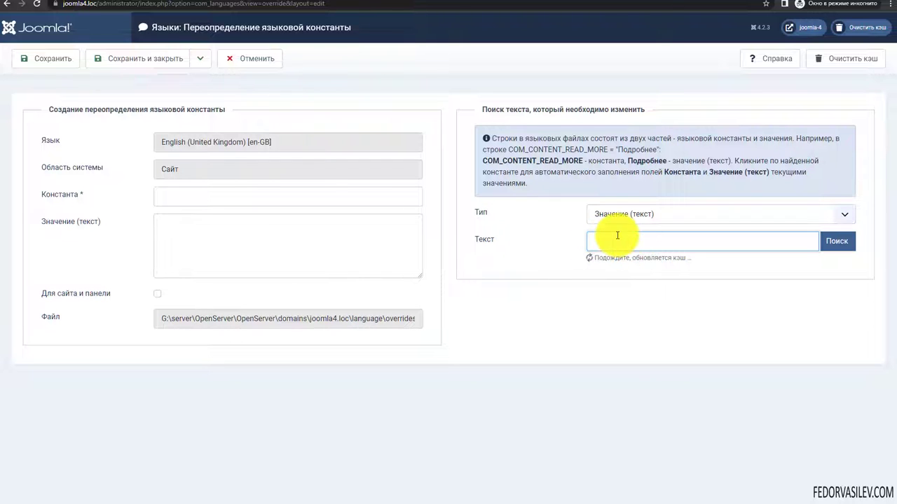
click(605, 215)
click(606, 216)
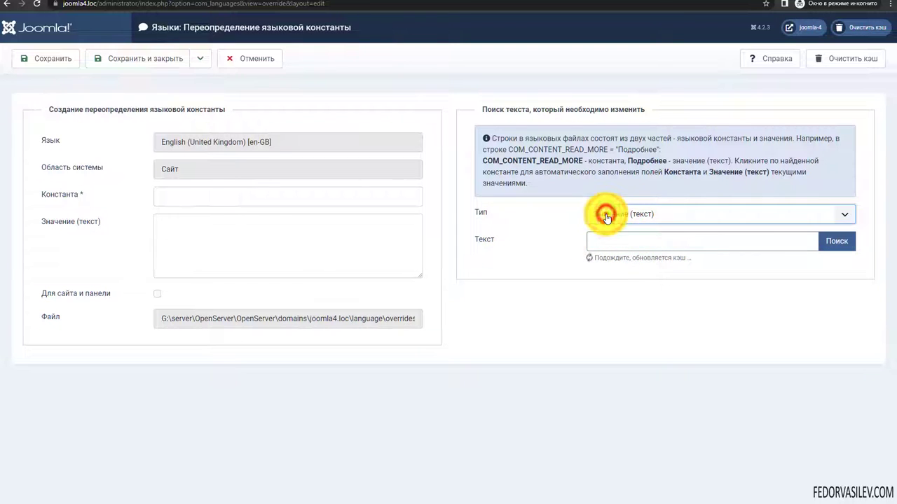
click(628, 220)
click(611, 228)
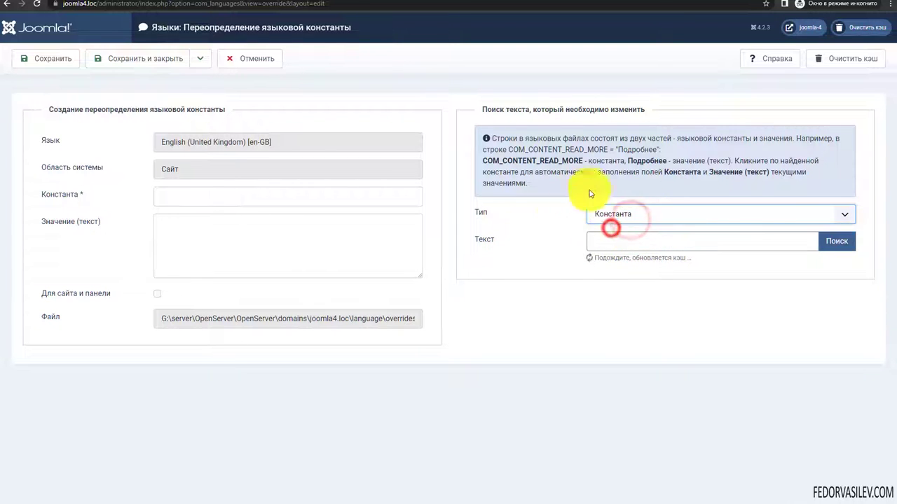
click(599, 219)
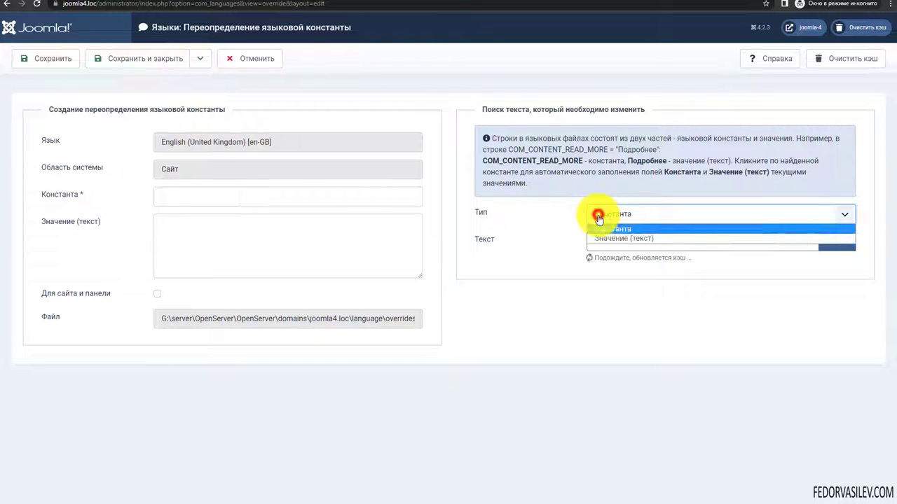
click(605, 237)
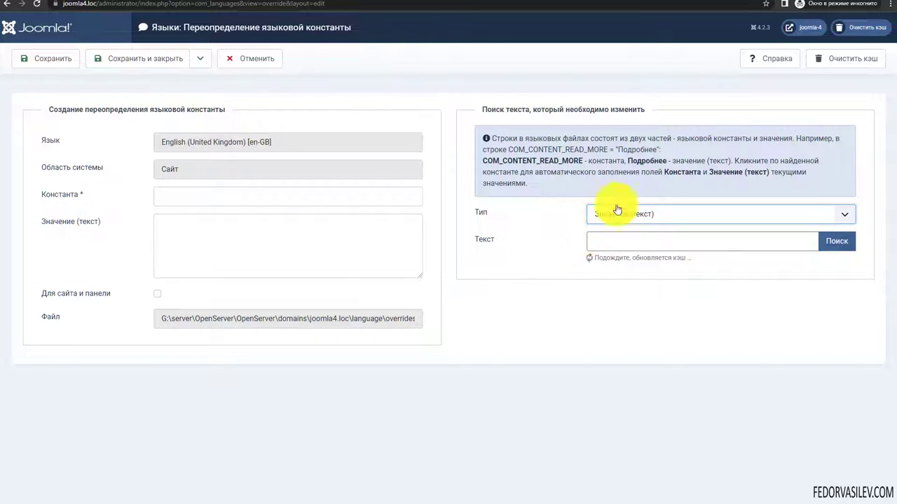
click(220, 195)
click(251, 58)
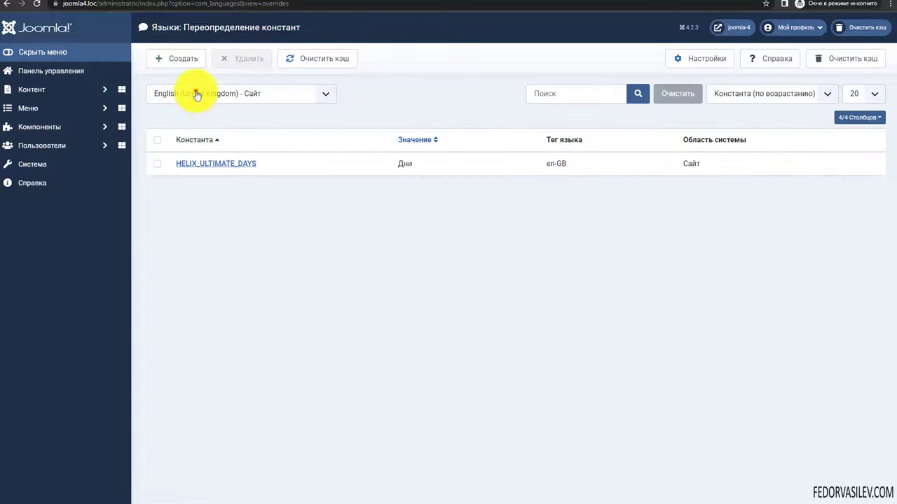
click(197, 96)
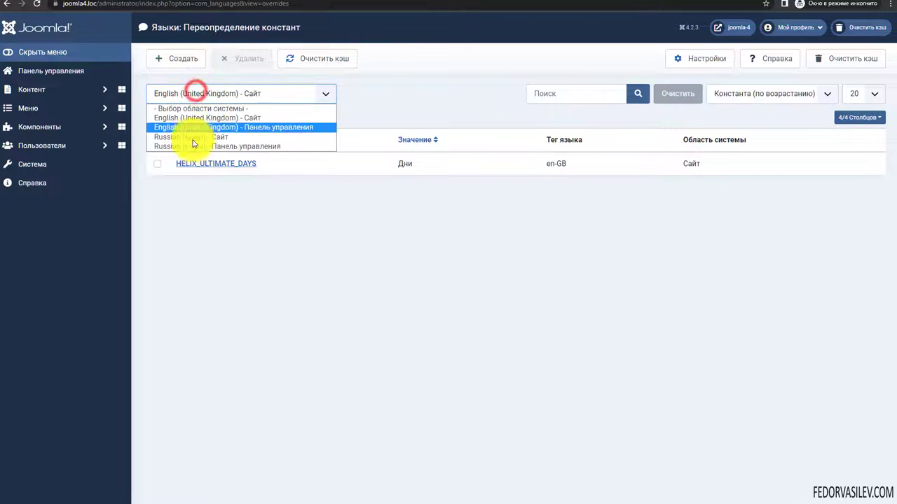
click(191, 135)
click(181, 60)
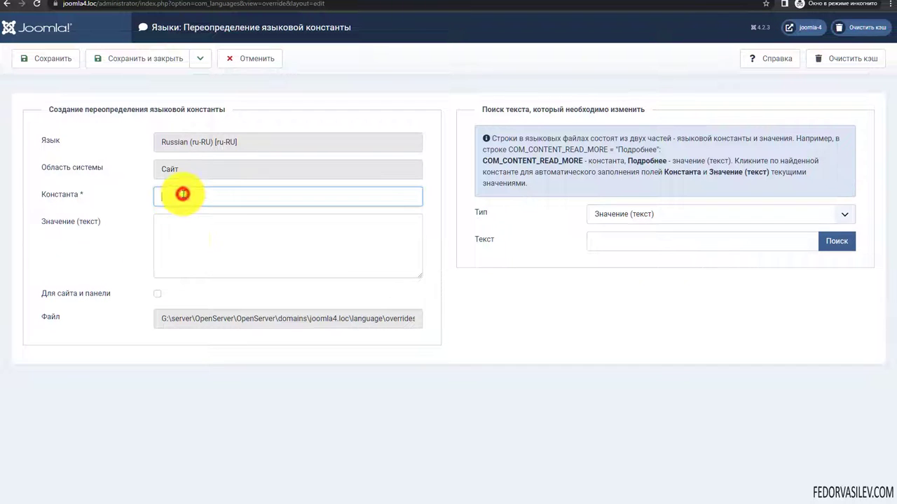
click(187, 237)
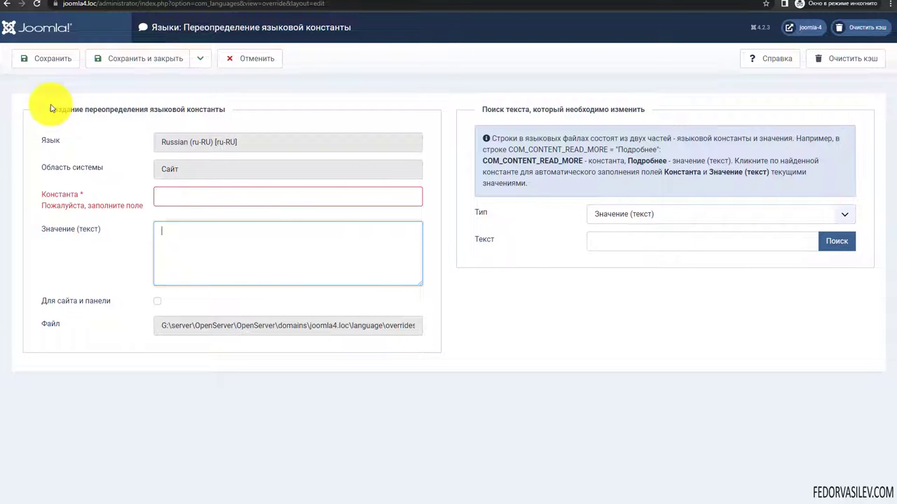
click(242, 59)
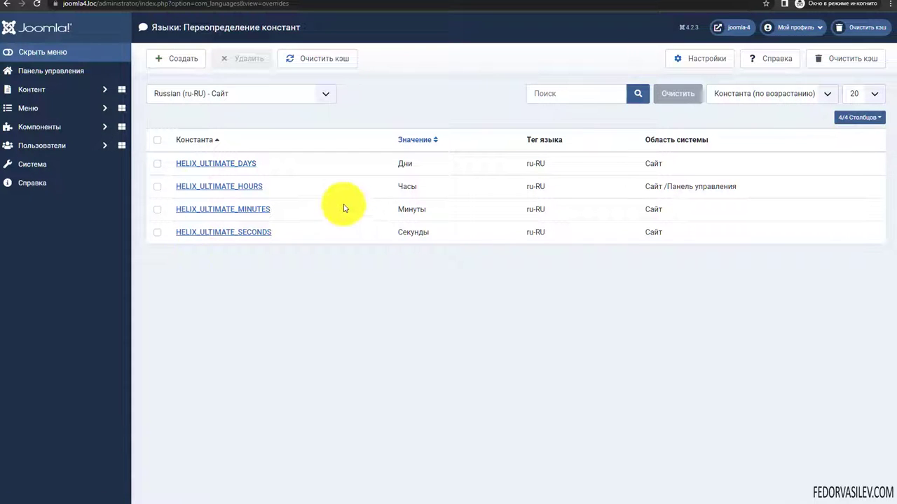
click(410, 165)
- Tick the HELIX_ULTIMATE_HOURS, MINUTES and SECONDS override rows
click(416, 190)
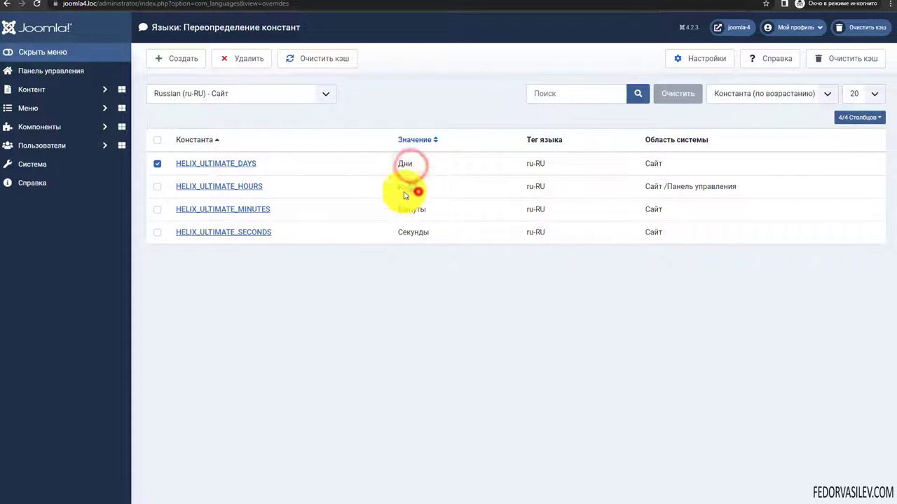
click(413, 210)
click(423, 234)
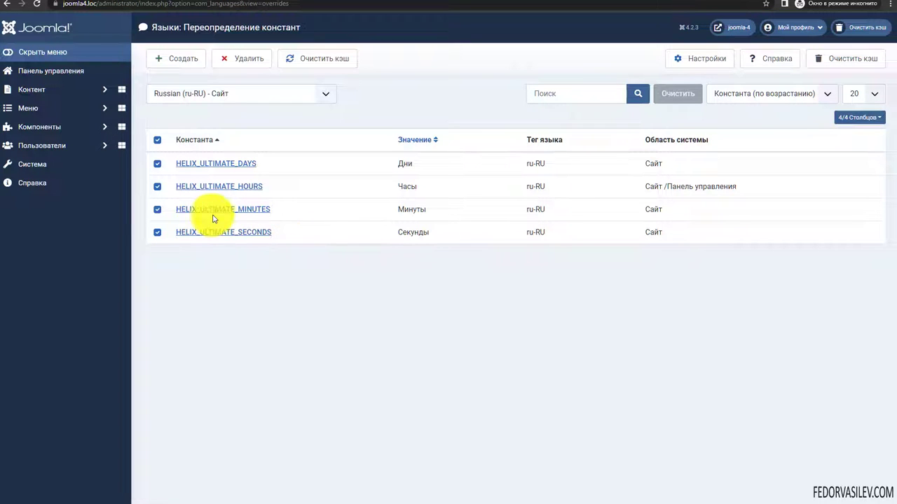
- Open the HELIX_ULTIMATE_DAYS override, highlight its constant and value Дни, then return to the Coming Soon page
click(202, 163)
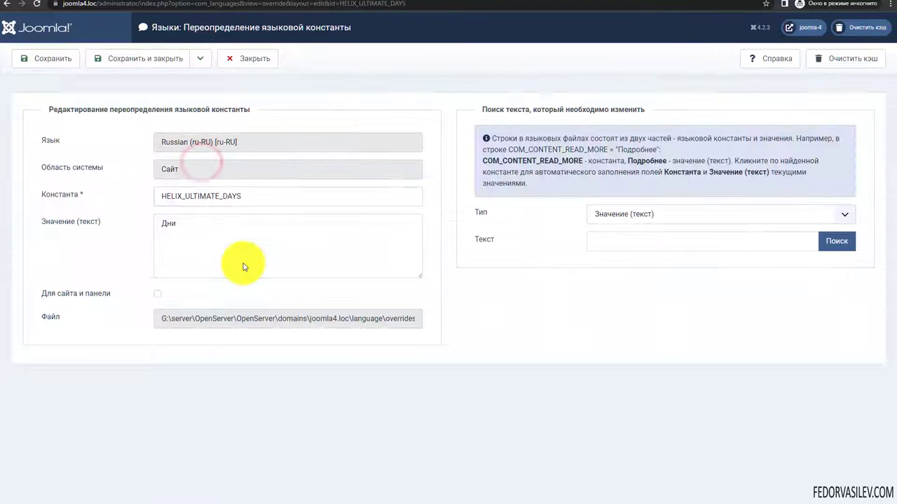
double_click(267, 199)
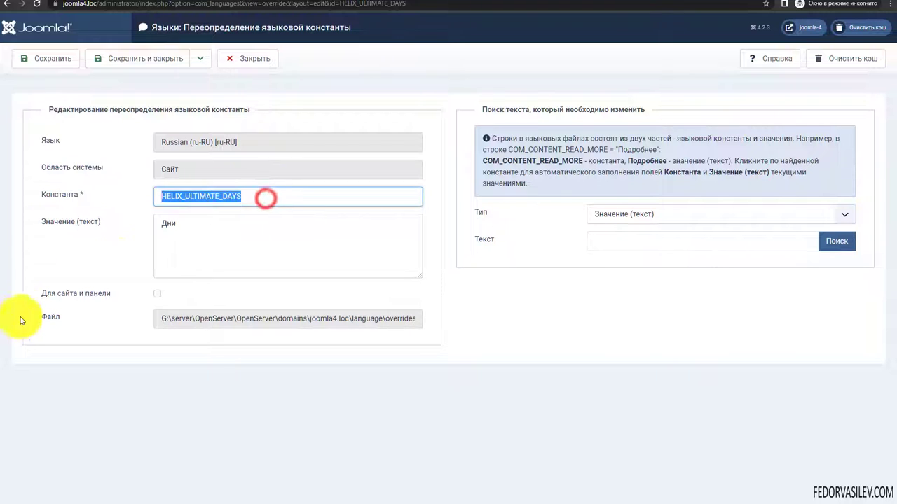
drag(160, 241, 187, 224)
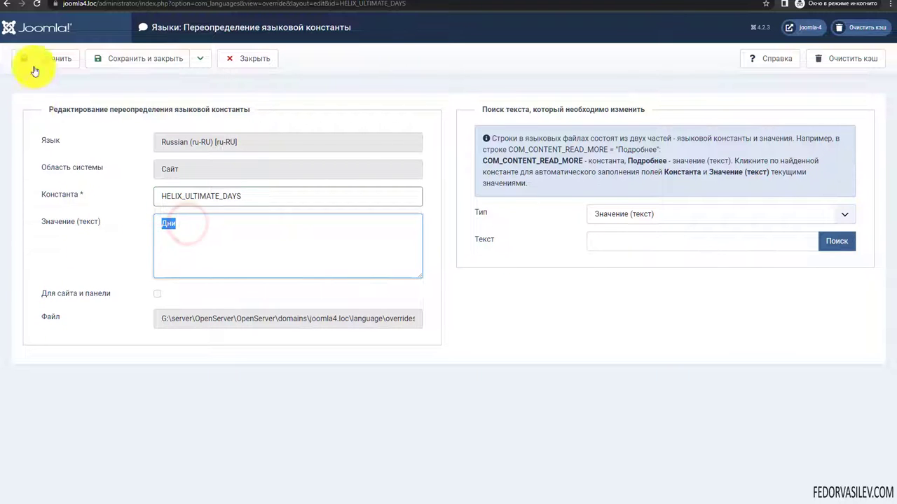
click(240, 4)
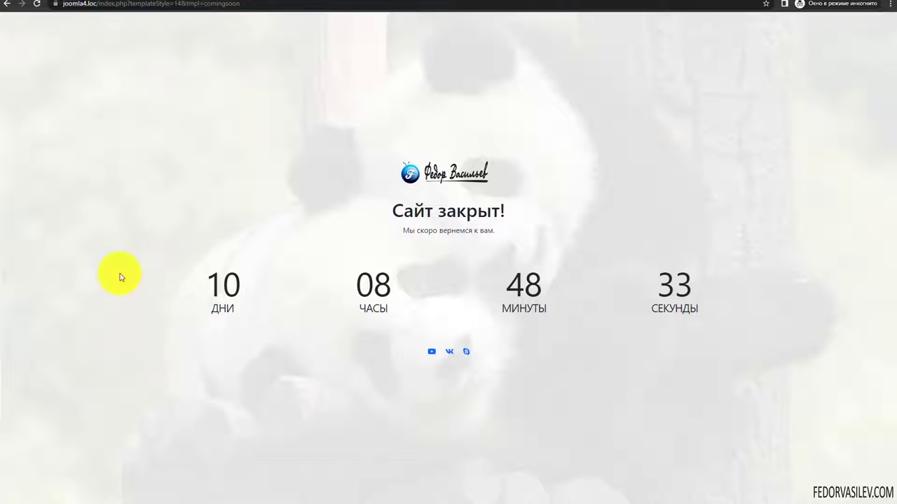
- Point out the ДНИ, ЧАСЫ, МИНУТЫ and СЕКУНДЫ countdown labels, then return to Notepad++
click(212, 305)
click(335, 315)
click(366, 310)
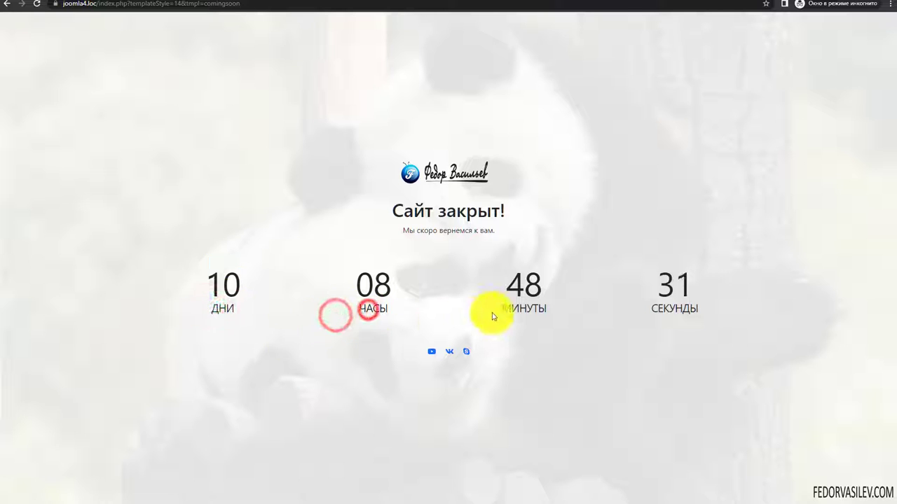
click(491, 312)
click(676, 315)
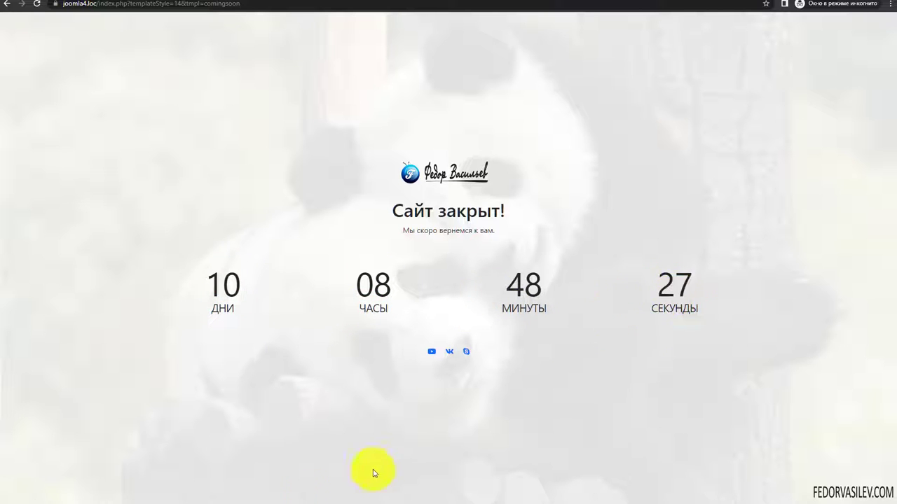
key(alt+Tab)
click(114, 317)
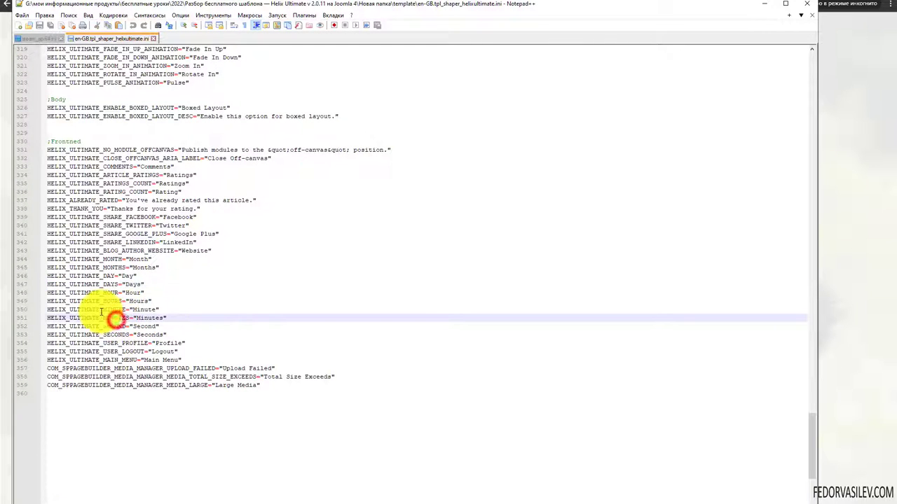
click(145, 284)
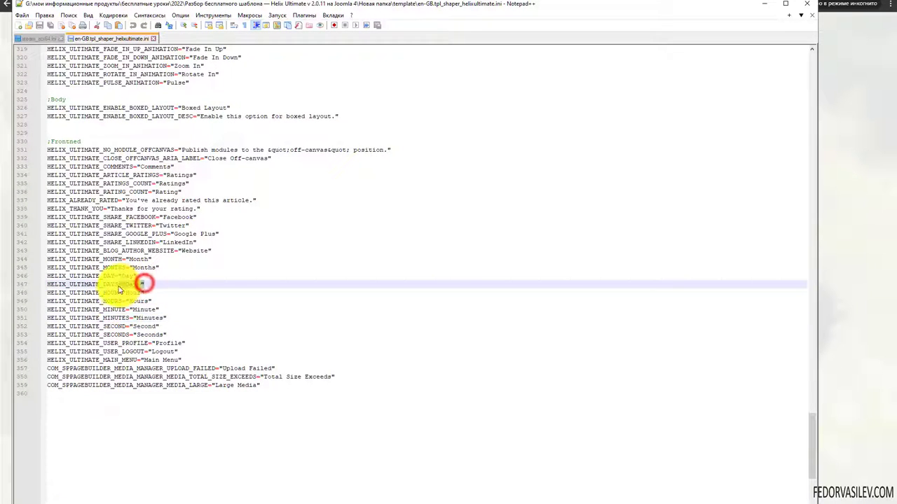
click(120, 301)
click(122, 276)
click(111, 285)
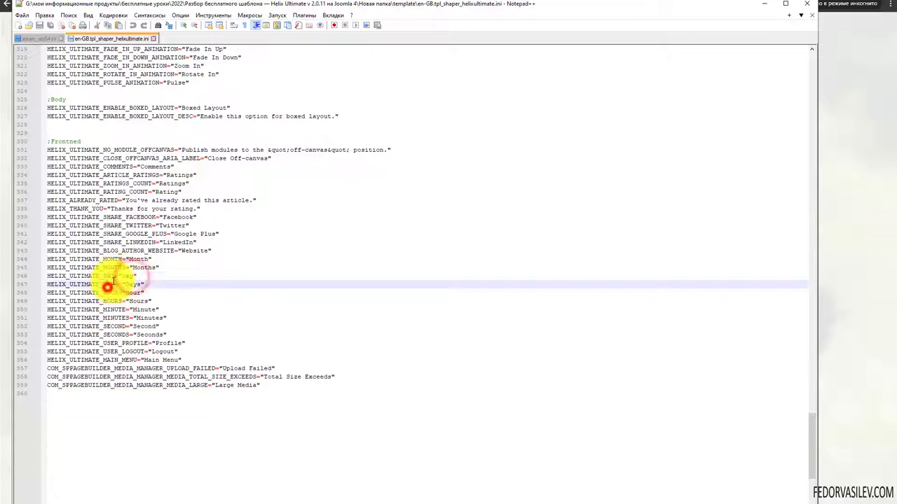
drag(140, 276, 32, 267)
click(103, 275)
click(763, 5)
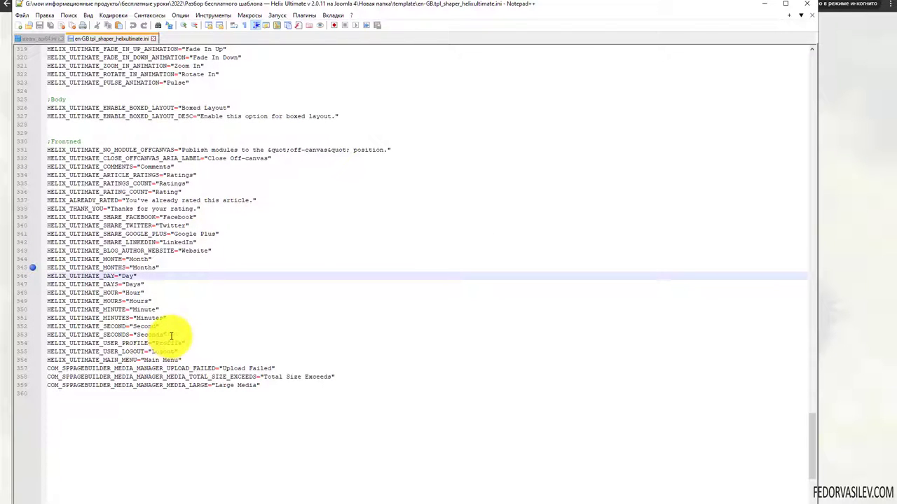
drag(170, 336, 48, 276)
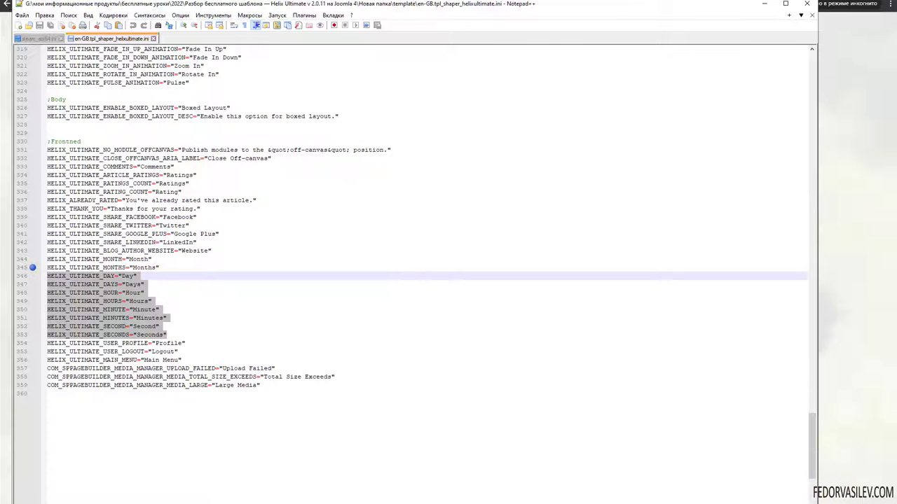
key(alt+Tab)
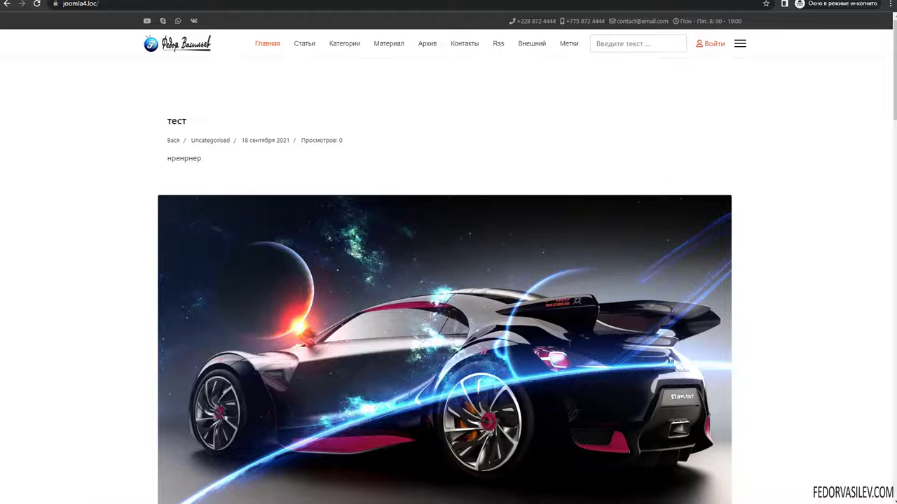
- Highlight the HELIX_ULTIMATE_SIGN_IN_MENU key in the language file, then minimize Notepad++
key(alt+Tab)
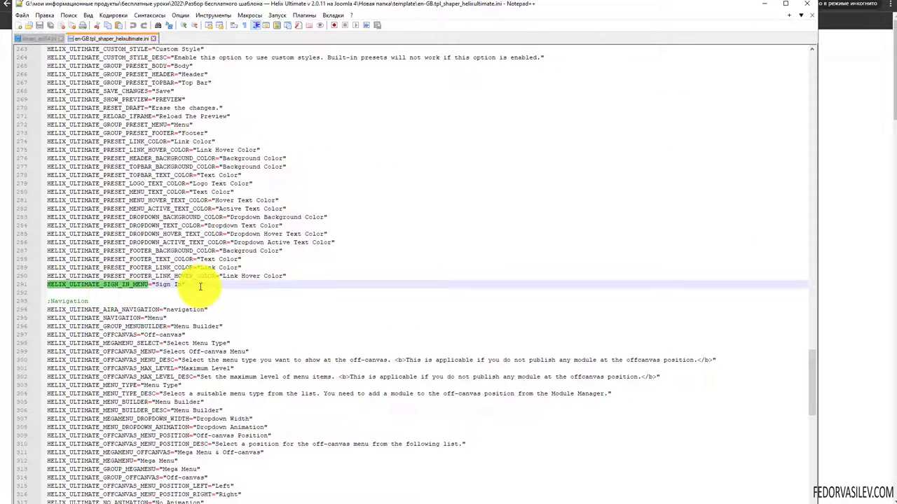
drag(149, 285, 28, 293)
click(763, 6)
- Log in on the site front end with the saved credentials and go to Главная
click(716, 44)
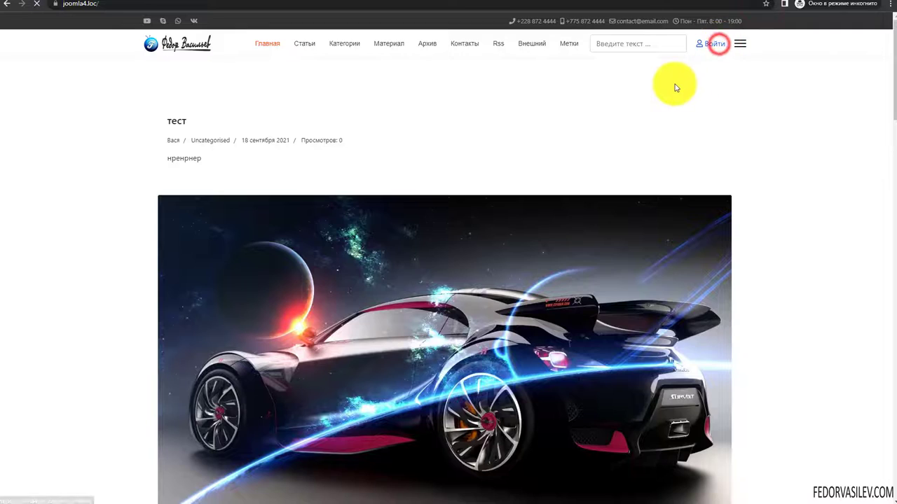
click(378, 201)
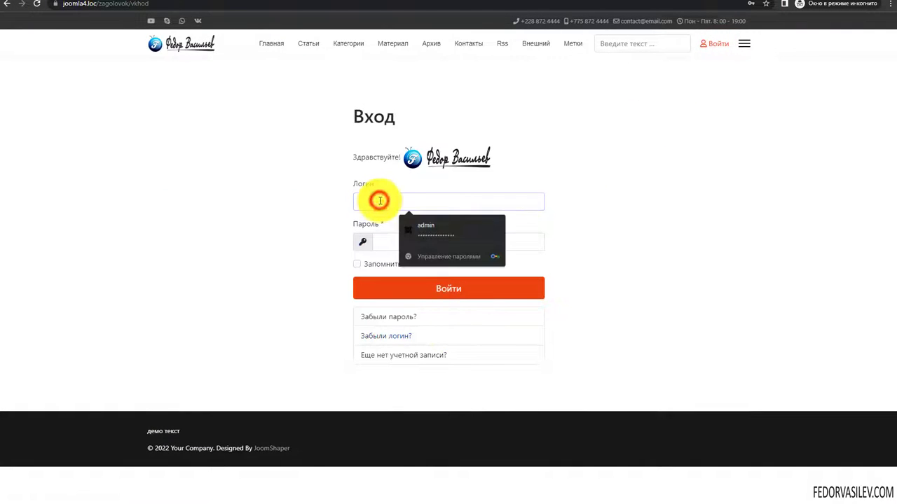
click(424, 231)
click(405, 288)
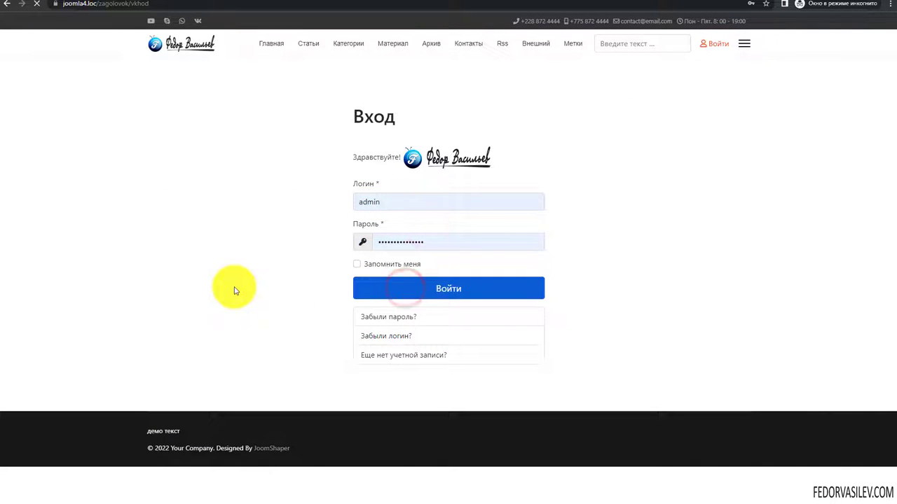
mouse_move(722, 47)
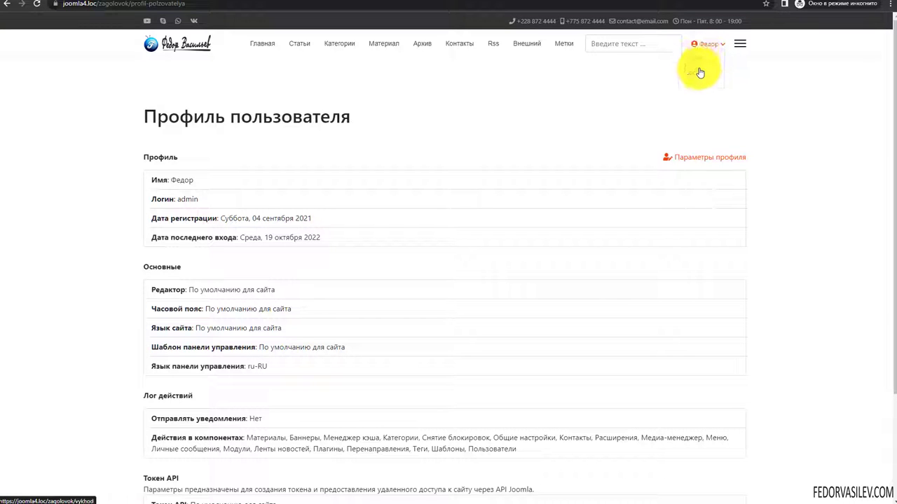
click(261, 44)
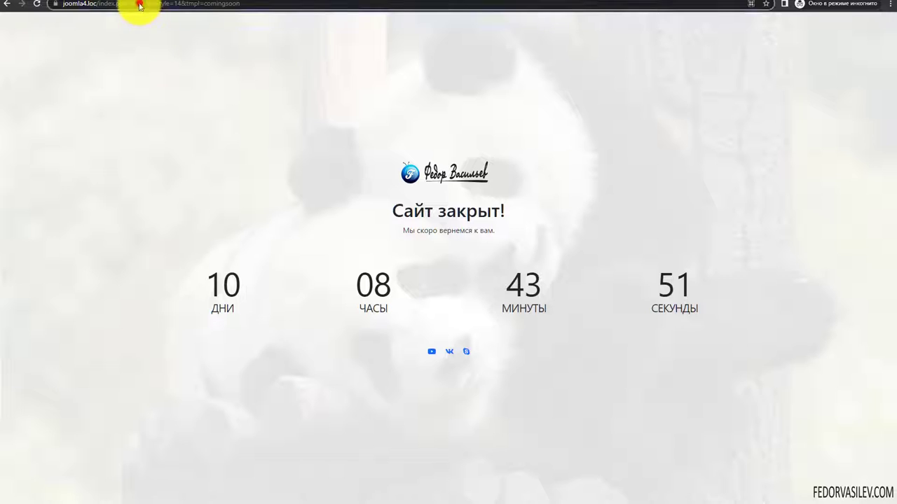
- Select the query part of the site's address in the address bar
click(133, 6)
drag(120, 6, 262, 9)
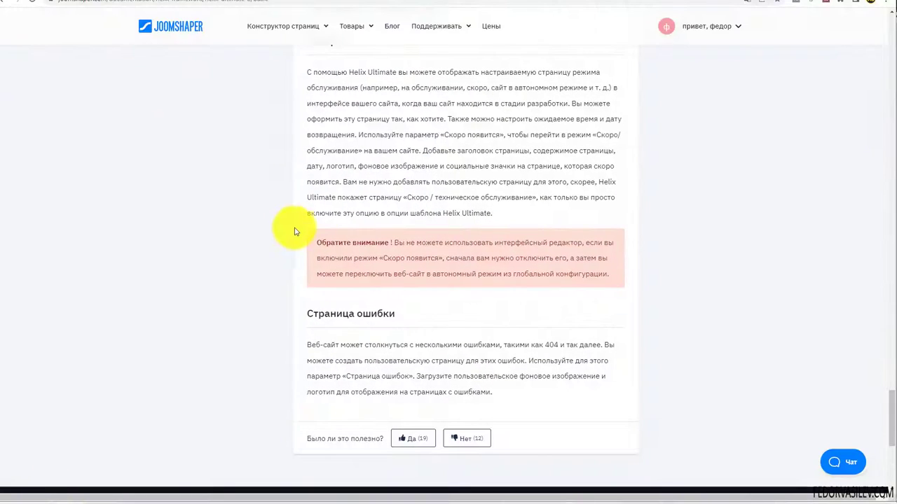
- Highlight the 'Обратите внимание' Coming Soon warning paragraph and a word within it
triple_click(326, 250)
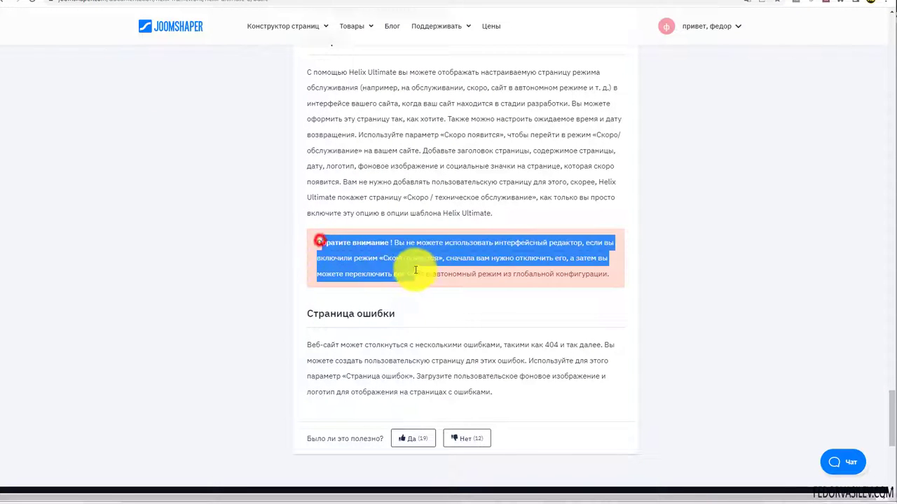
click(337, 249)
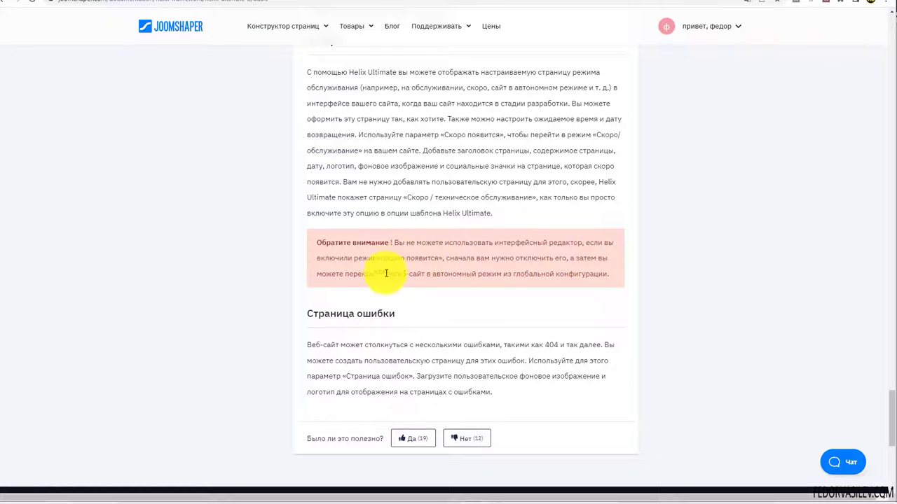
double_click(418, 243)
click(385, 271)
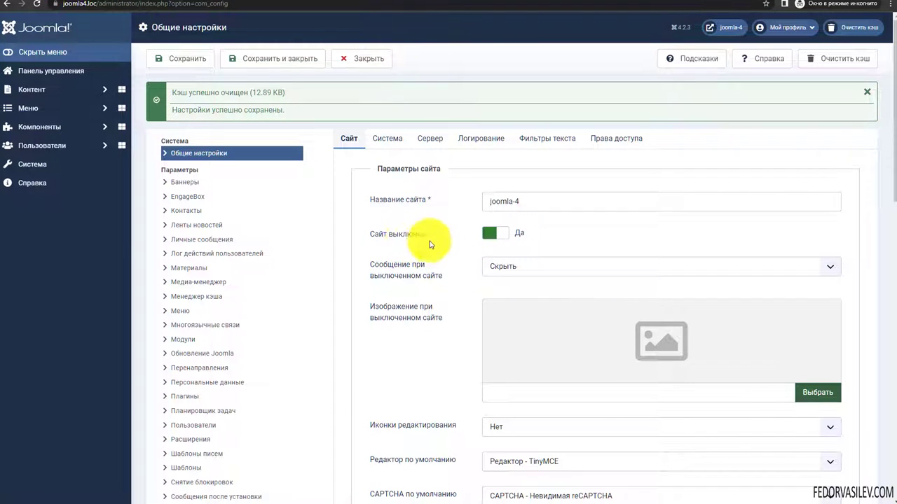
- Choose Custom Message for the offline page, review its text, then set Site Offline to No
click(463, 244)
click(498, 233)
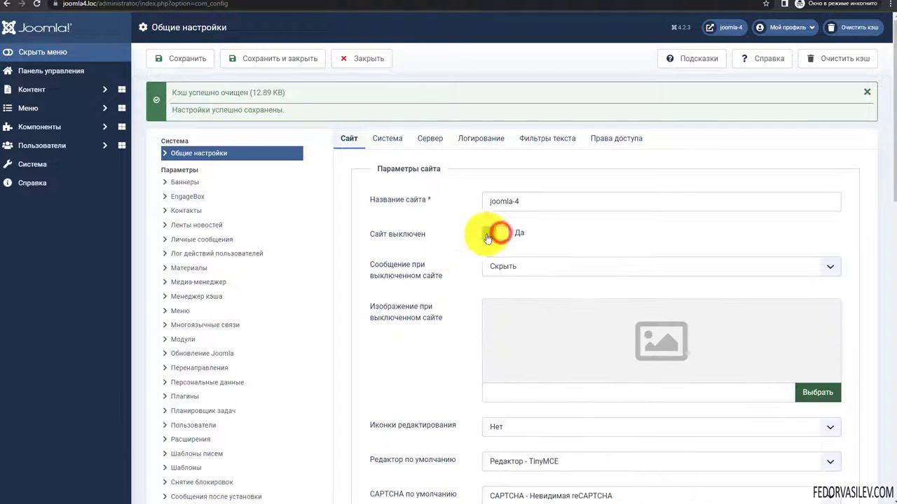
click(537, 267)
click(523, 291)
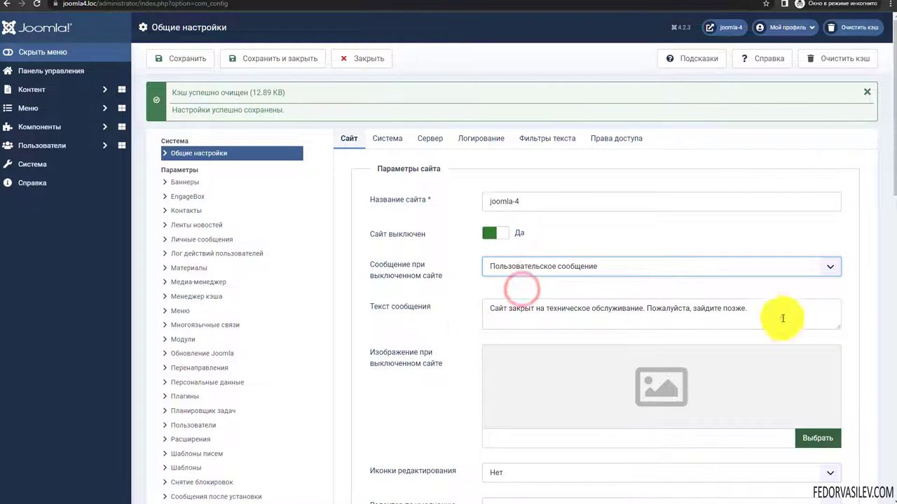
drag(771, 312, 410, 304)
scroll(590, 327, down, 3)
scroll(577, 327, up, 3)
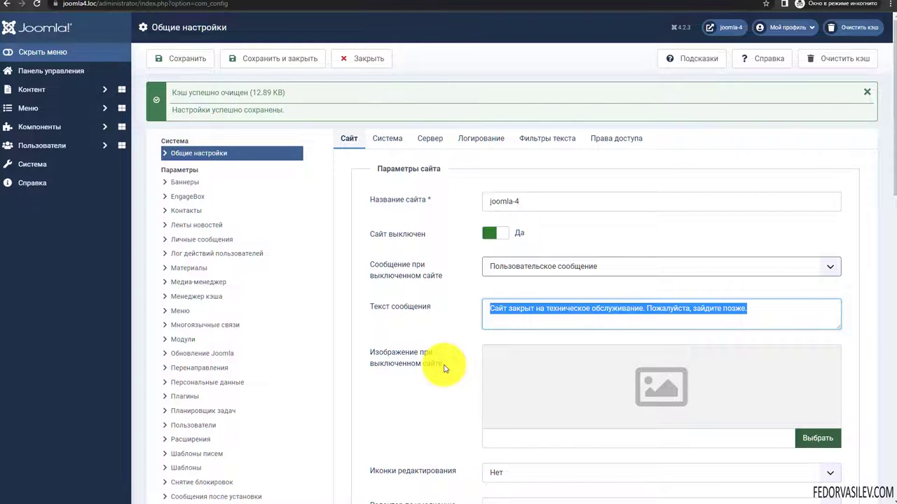
click(492, 231)
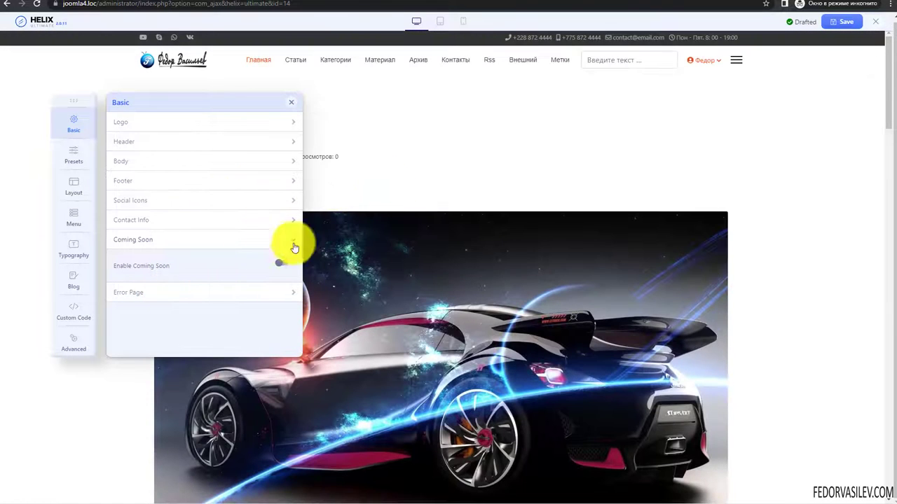
- Expand the Error Page settings and load a non-existent site address to trigger a 404
click(138, 291)
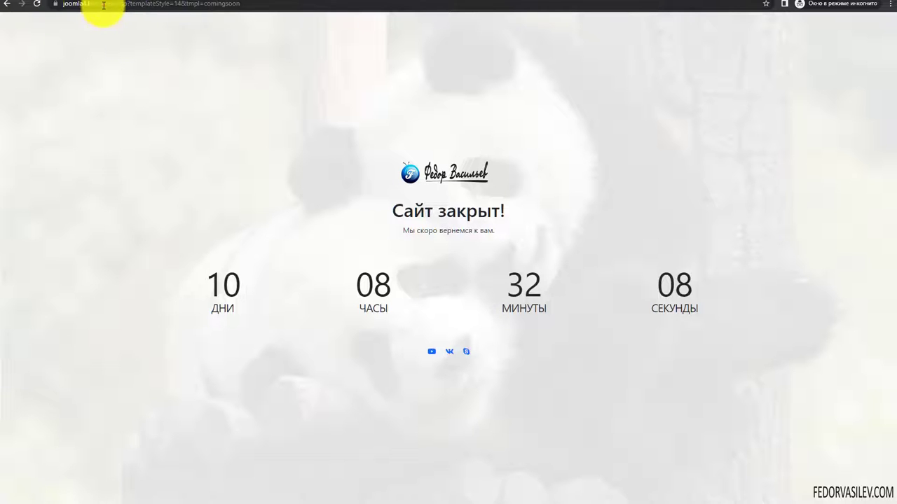
click(80, 7)
click(85, 7)
drag(121, 3, 436, 16)
key(BackSpace)
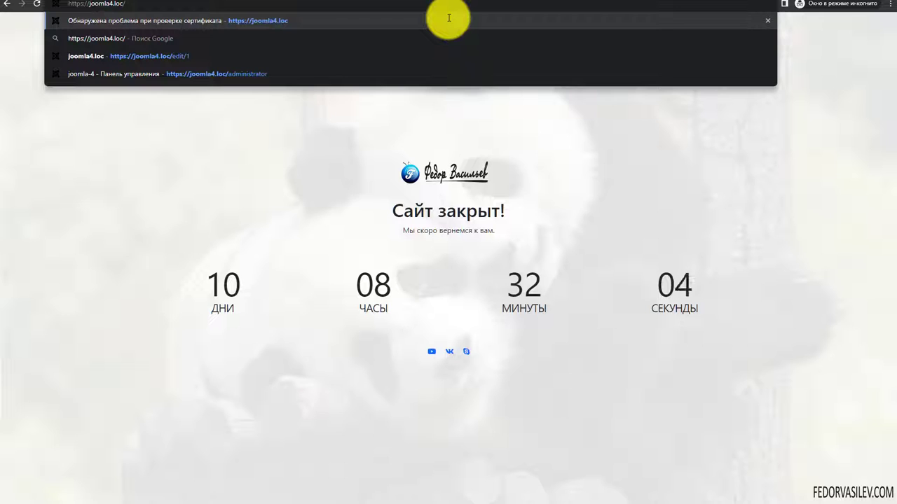
text(4444)
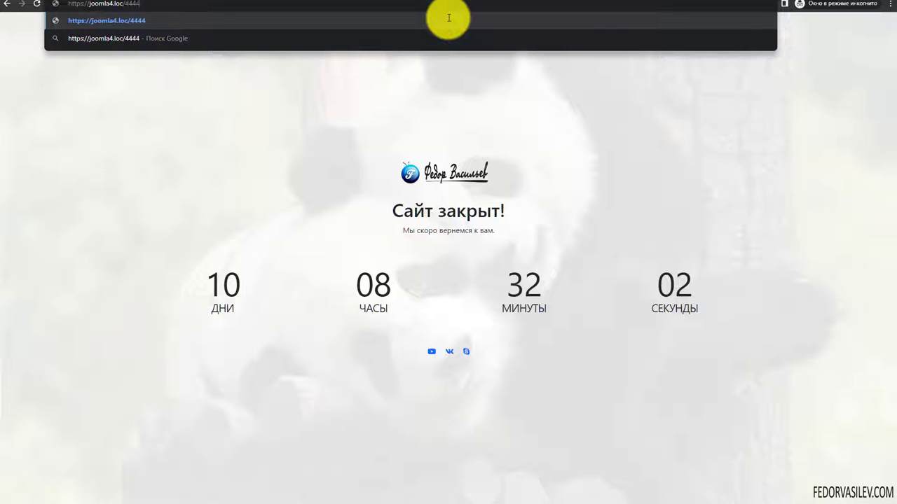
key(Return)
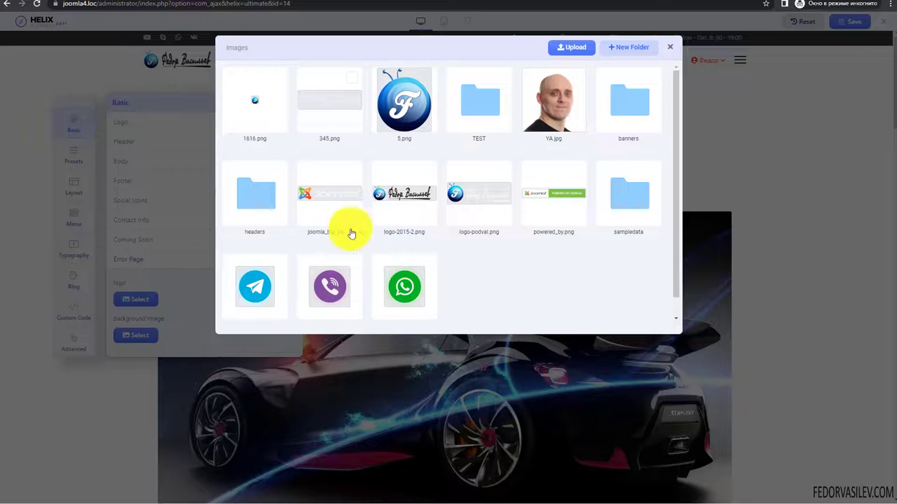
- Set error-page logo logo-2015-2.png and background banners/fon.jpg, save, then return home from the 404
click(403, 193)
click(238, 48)
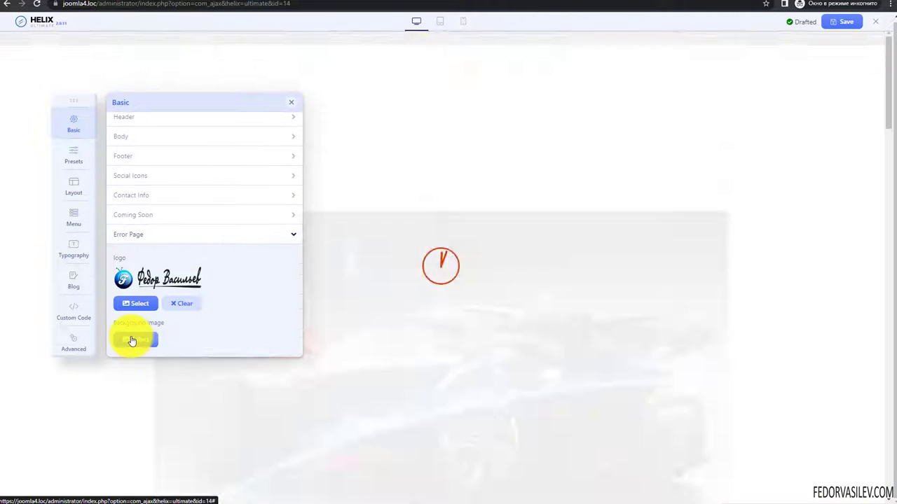
click(132, 340)
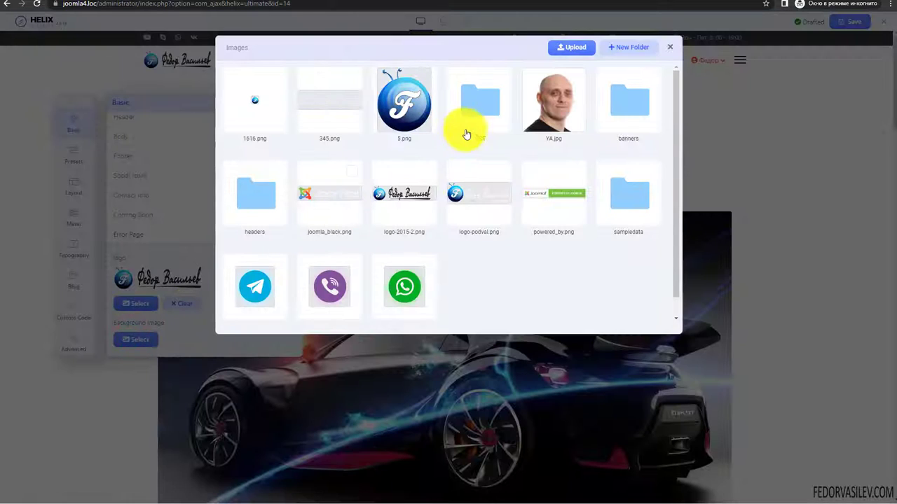
click(645, 106)
click(320, 100)
click(252, 47)
scroll(237, 262, down, 2)
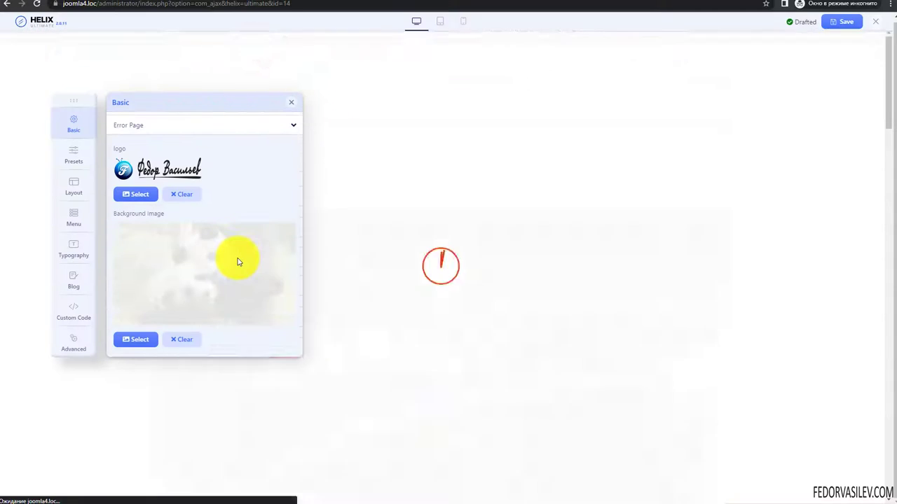
click(841, 22)
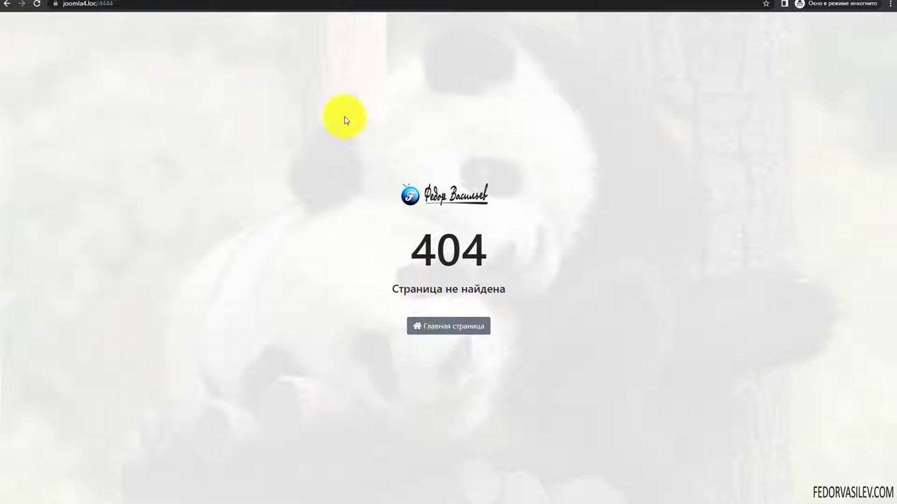
click(431, 328)
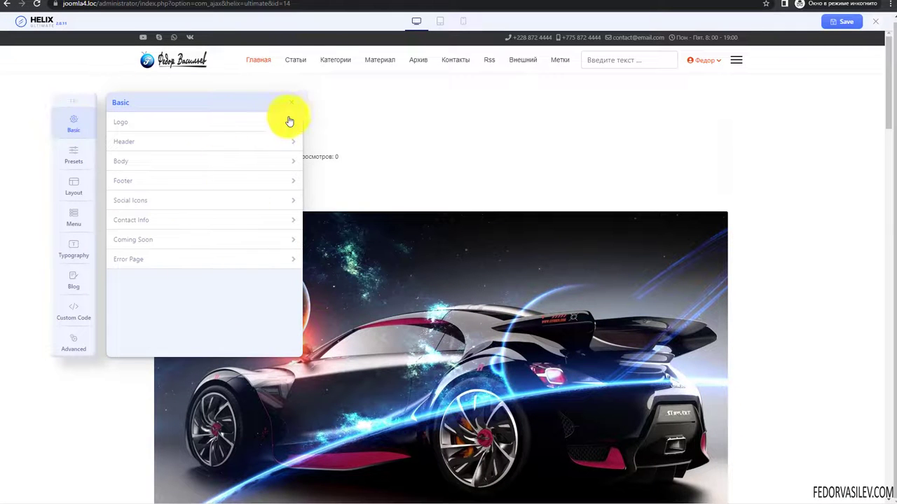
click(292, 105)
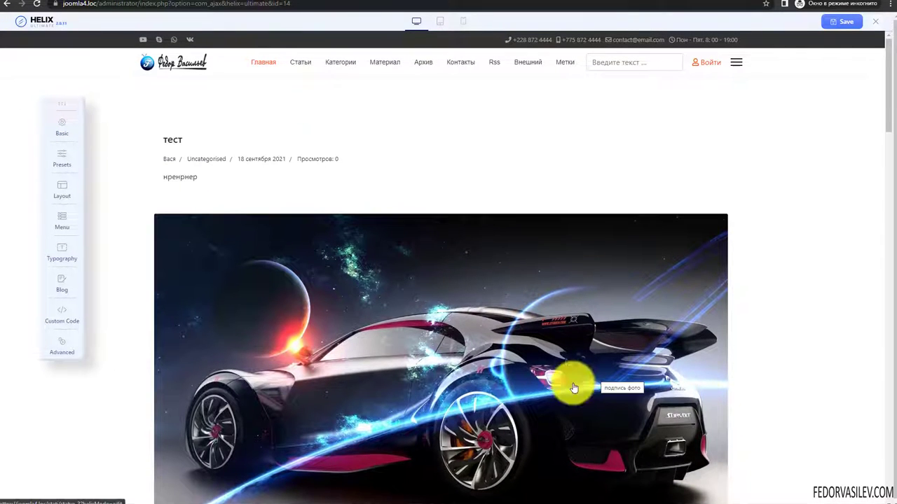
click(63, 158)
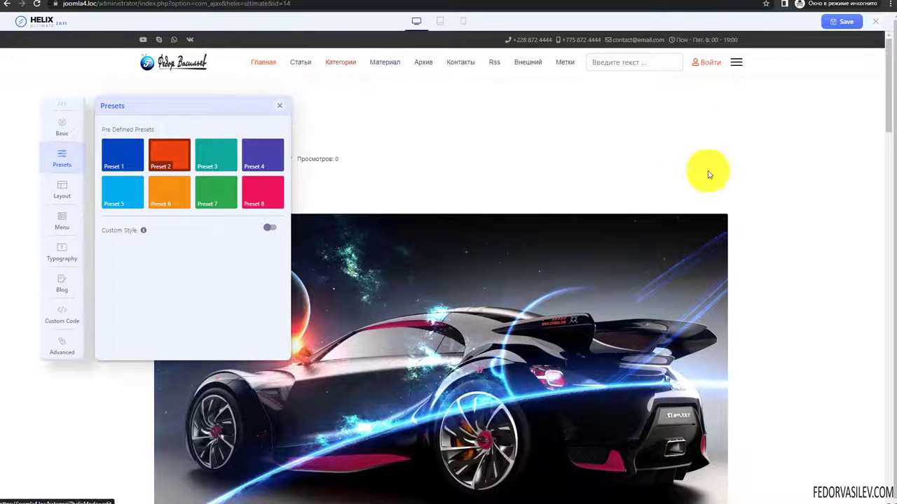
click(736, 63)
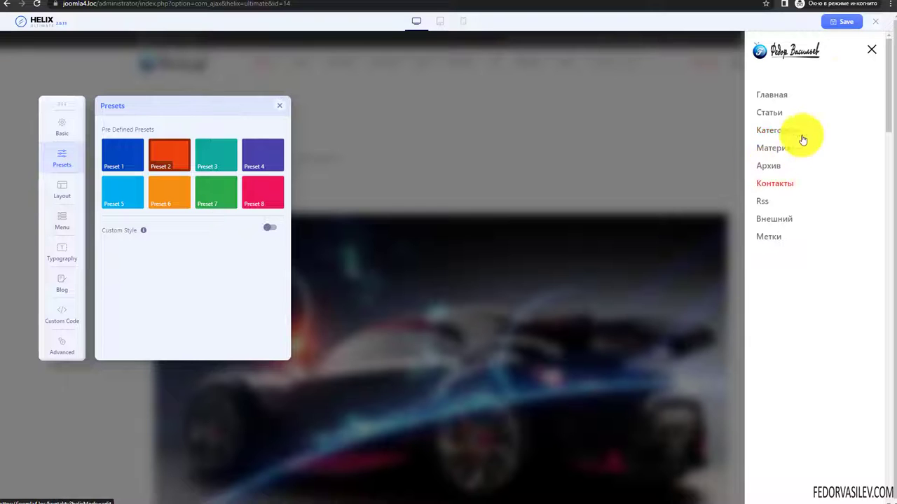
click(872, 47)
scroll(486, 163, down, 5)
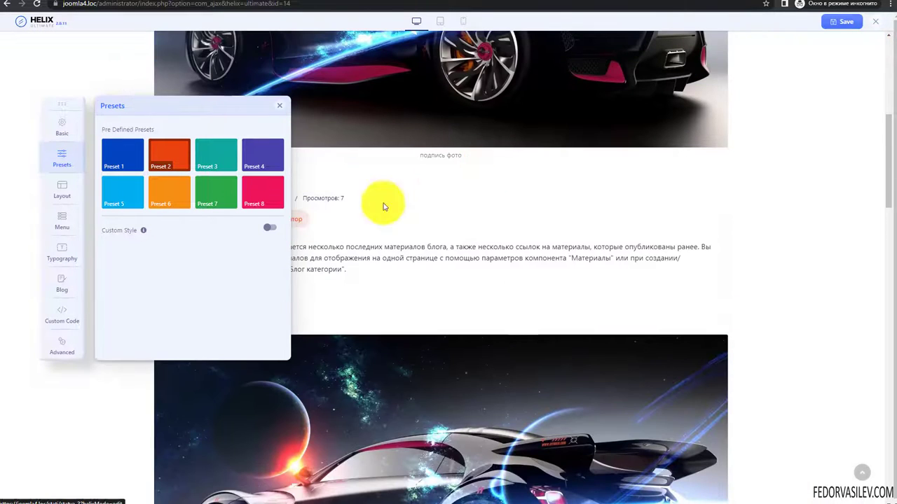
click(273, 106)
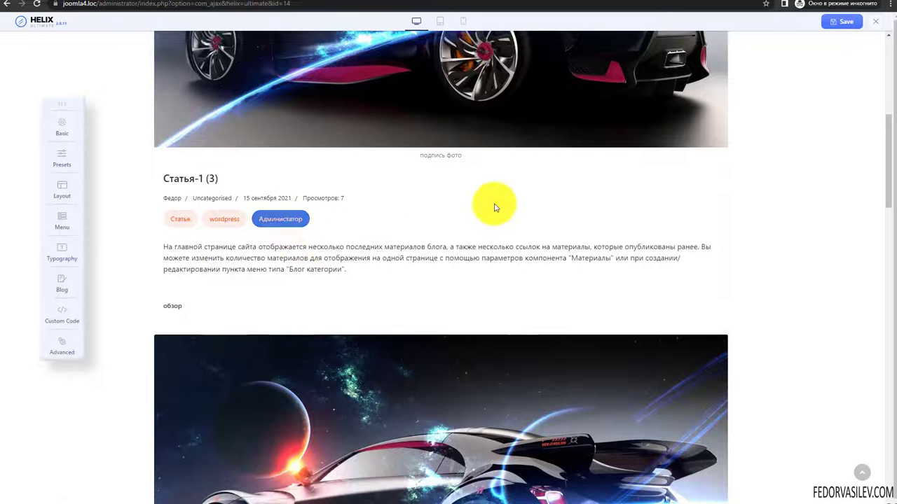
scroll(494, 203, down, 5)
scroll(150, 245, down, 5)
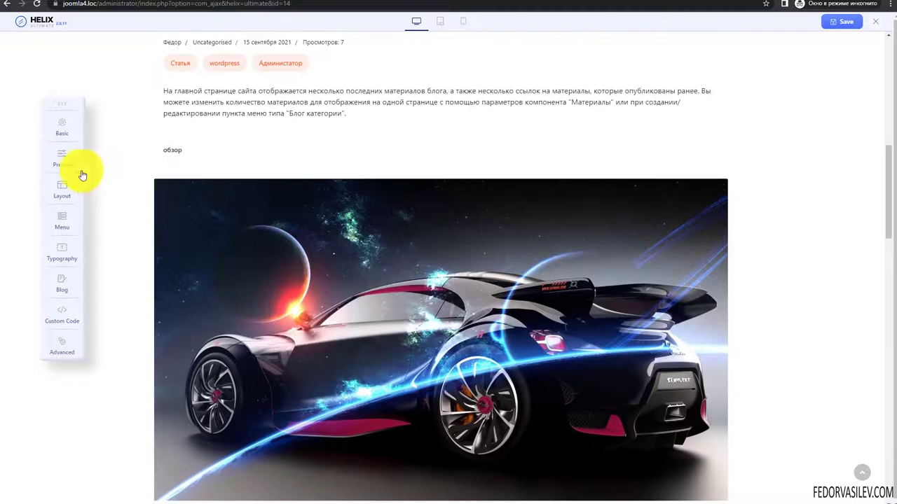
click(68, 161)
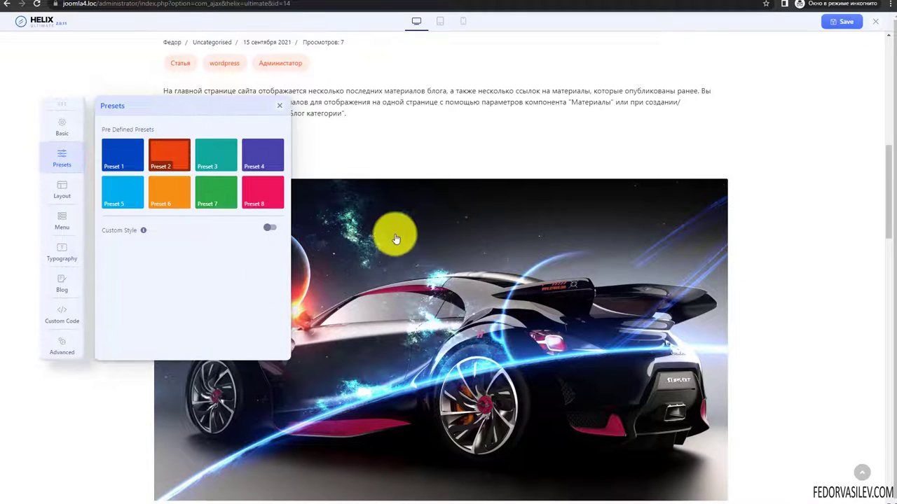
- Apply the Preset 4 colour scheme, then drag the options panel right and back left
scroll(397, 237, up, 10)
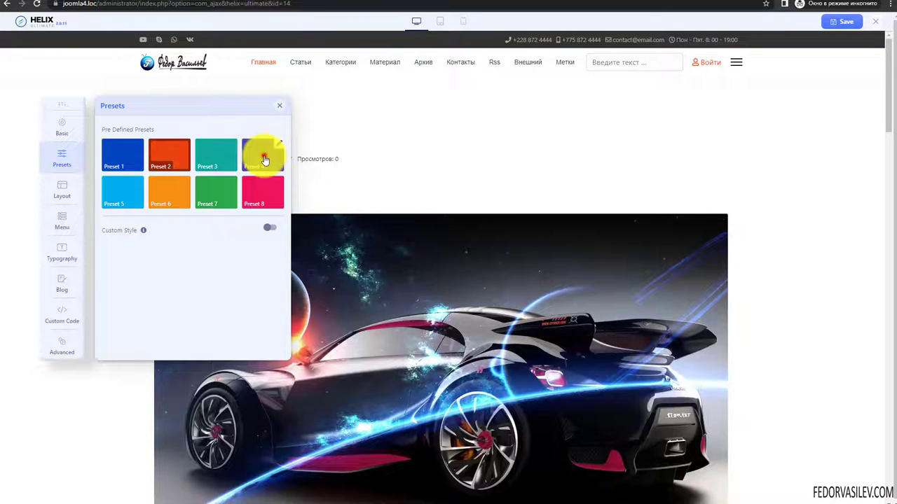
click(264, 161)
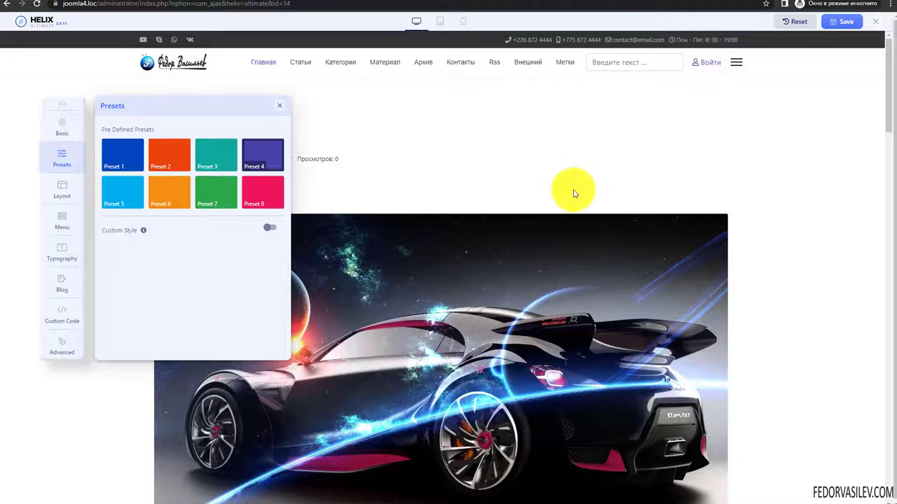
scroll(570, 194, down, 5)
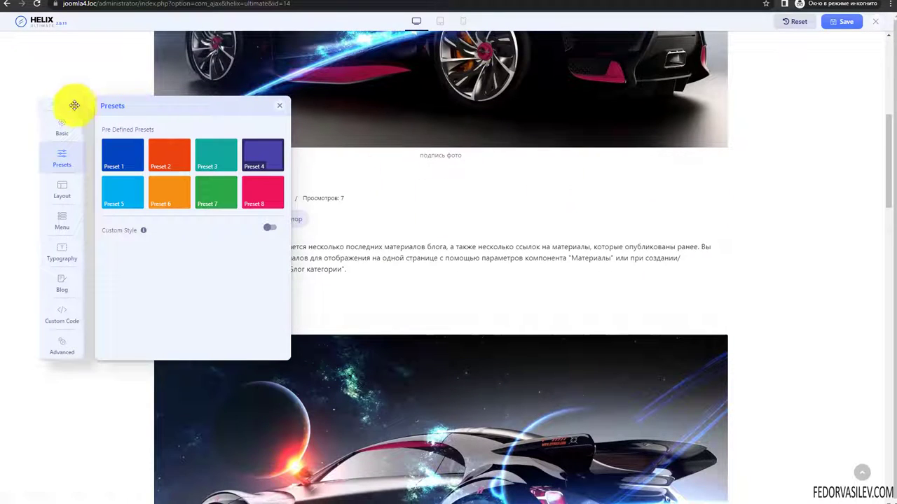
drag(74, 105, 581, 139)
scroll(364, 231, up, 10)
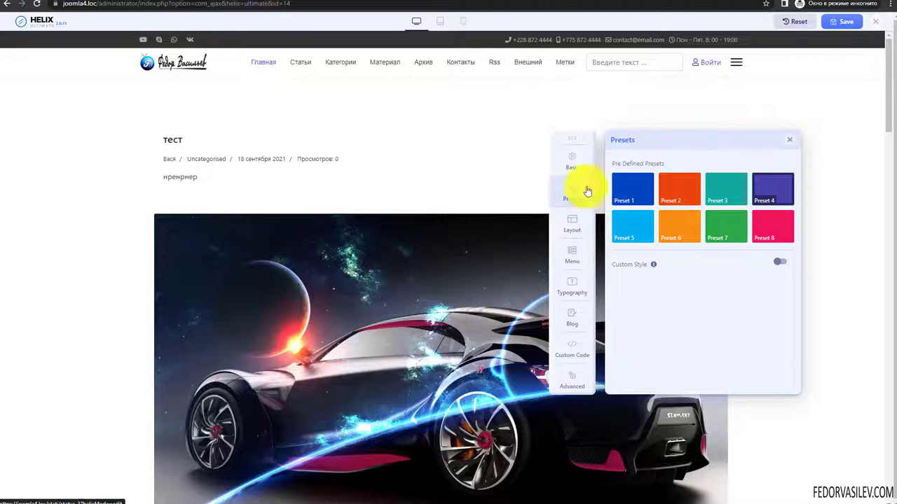
drag(573, 137, 72, 105)
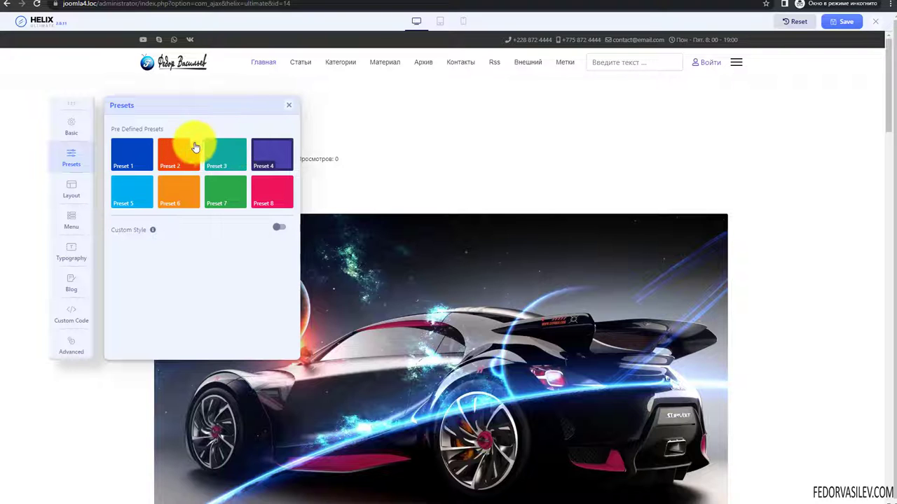
- Change Preset 4's Topbar Background Color to bright blue #0004f2 and apply it
click(287, 146)
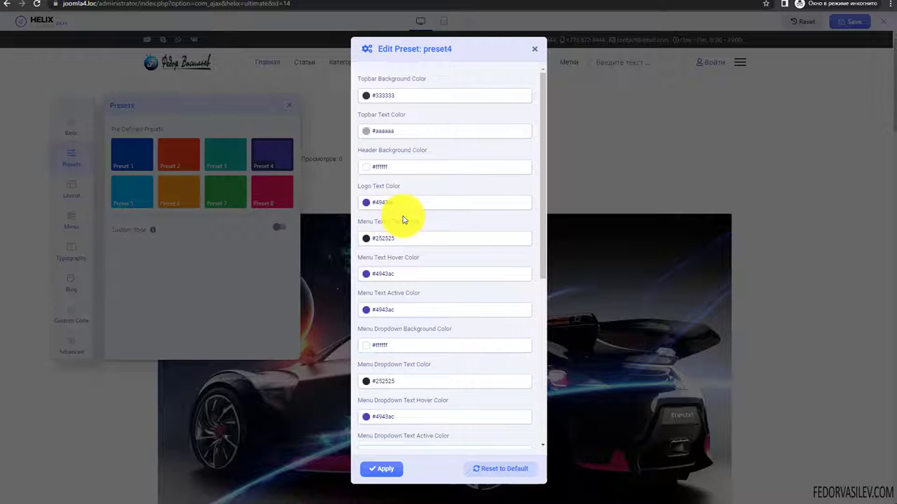
scroll(403, 220, down, 5)
scroll(402, 219, up, 5)
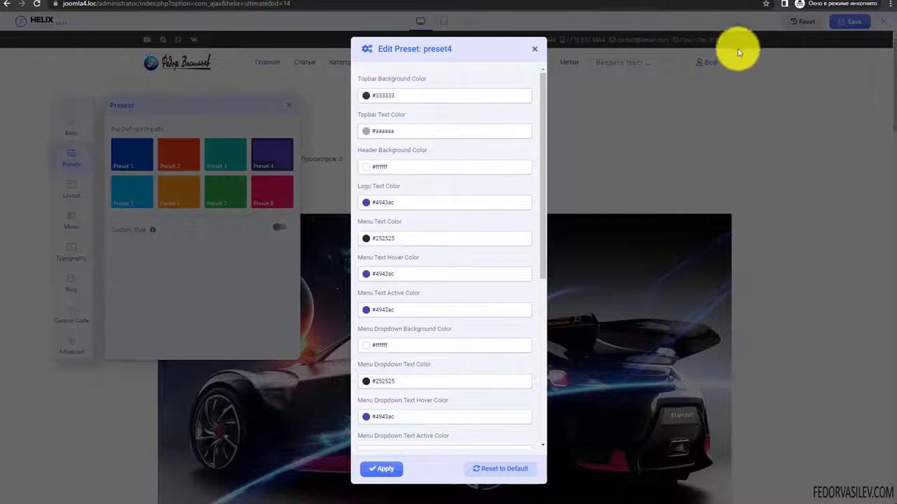
click(365, 96)
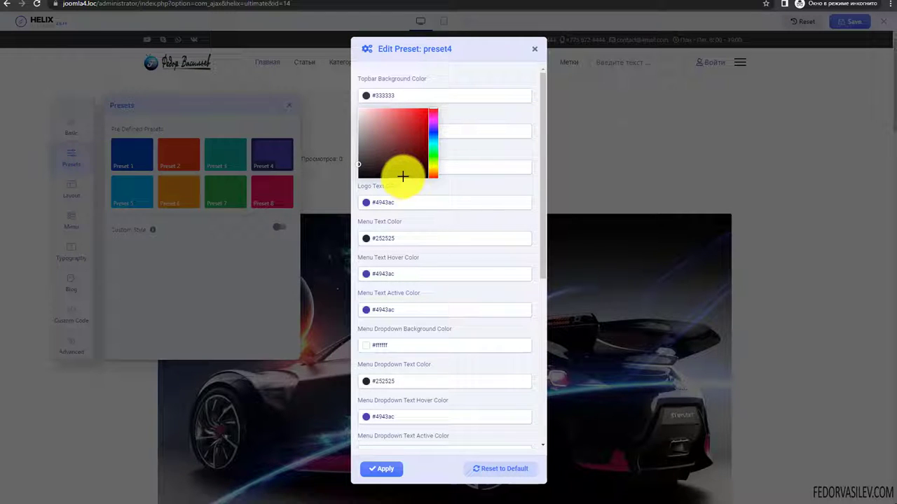
drag(434, 145, 426, 110)
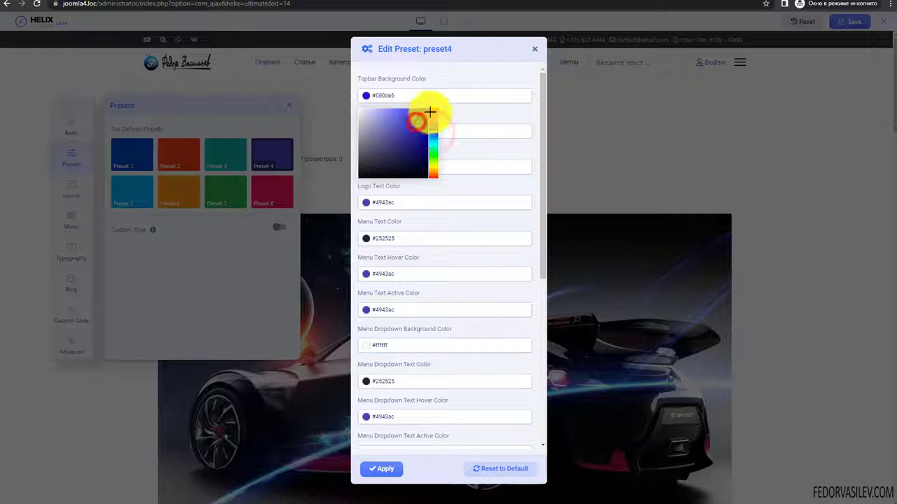
click(463, 72)
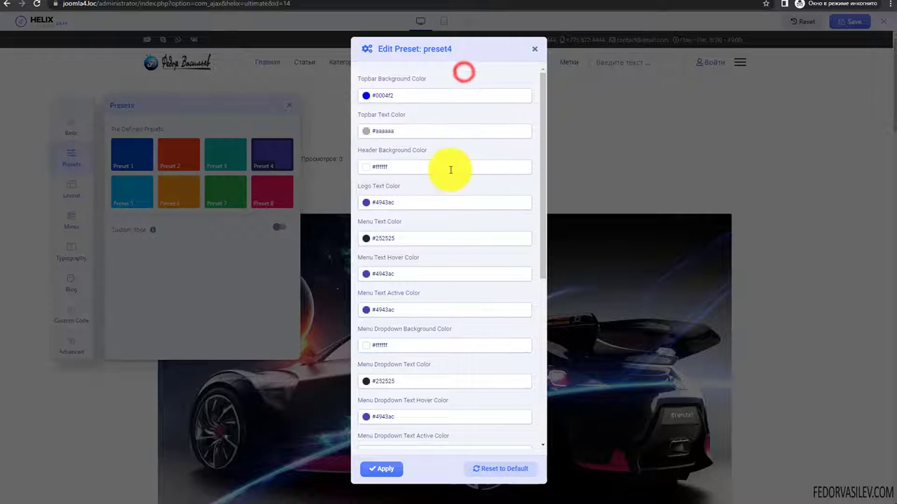
scroll(426, 324, down, 5)
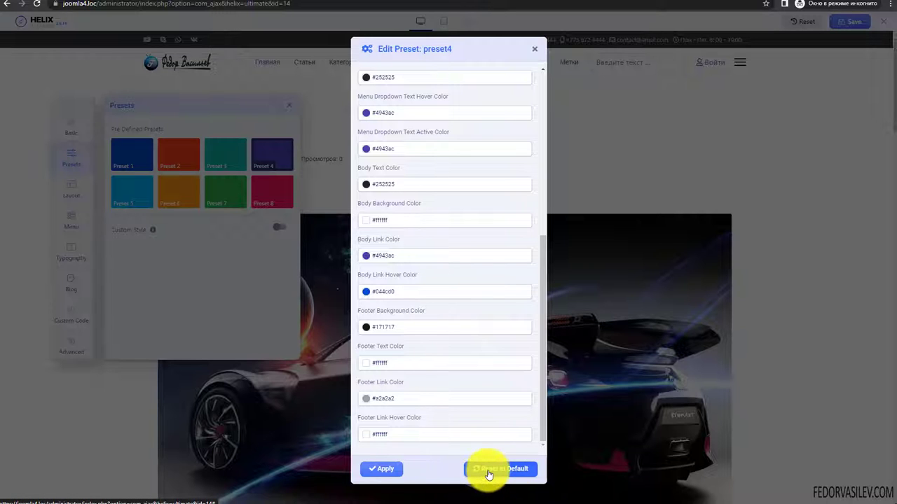
scroll(380, 100, up, 3)
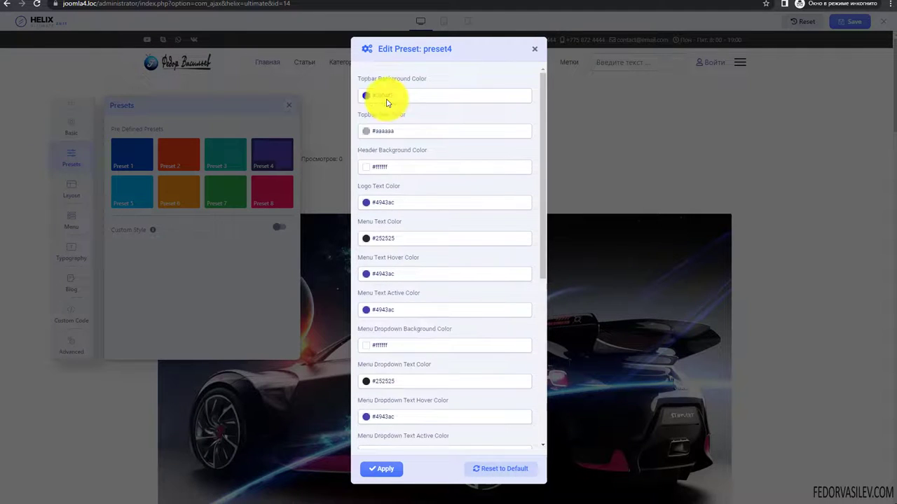
scroll(387, 100, down, 3)
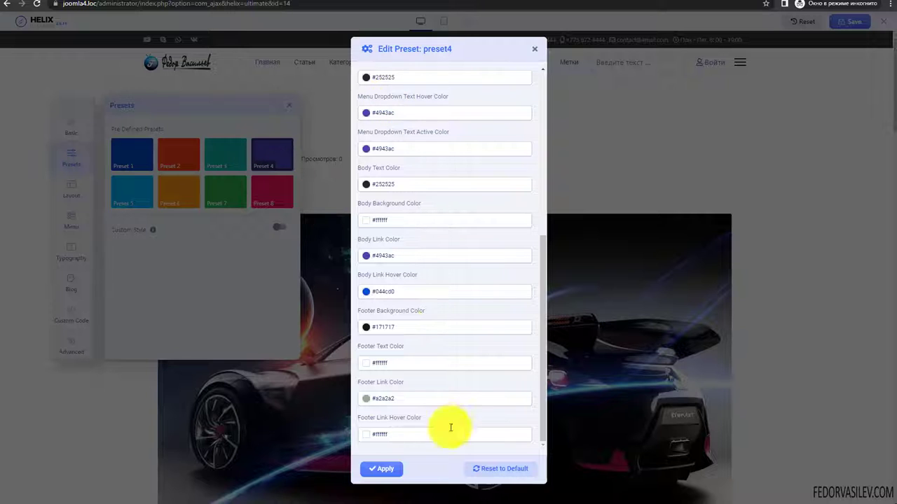
click(385, 474)
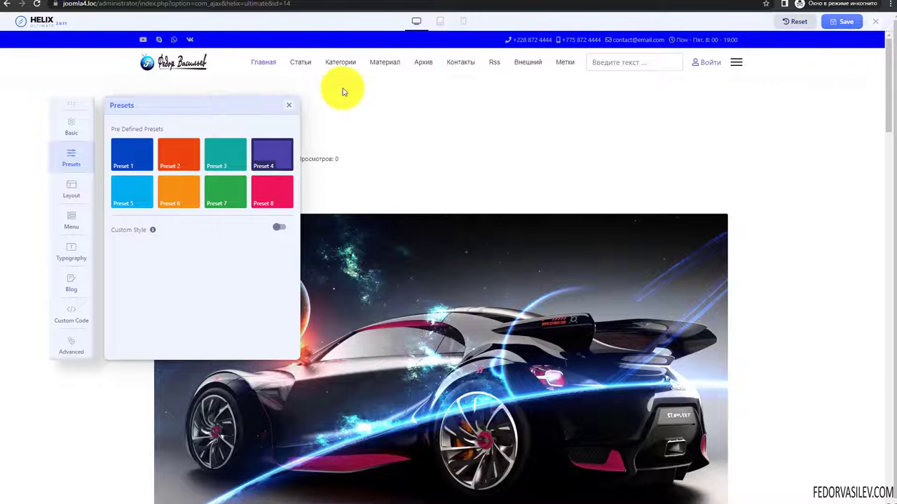
- Set Preset 4's Topbar Text Color to white #ffffff and apply it
click(286, 150)
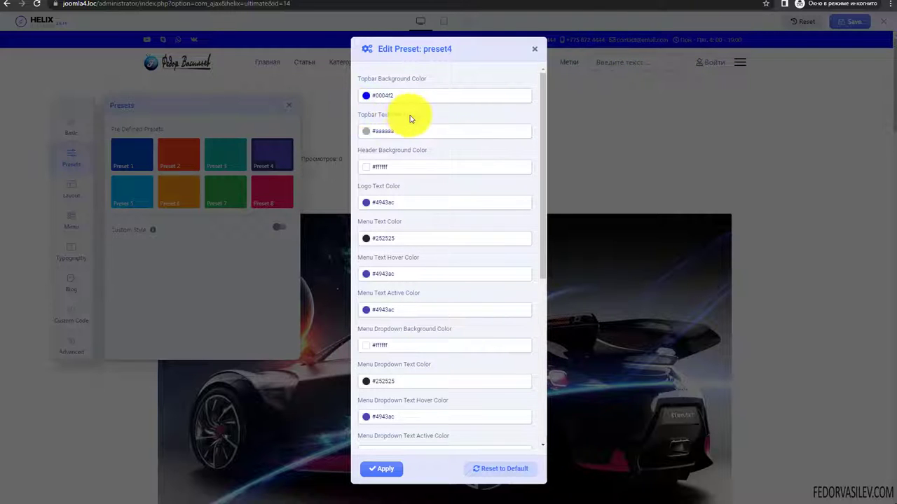
click(366, 131)
drag(371, 154, 330, 135)
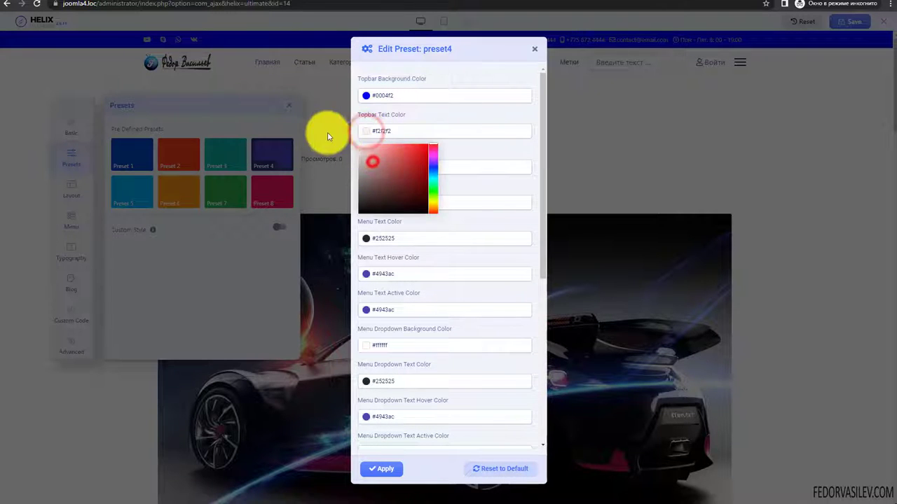
click(391, 471)
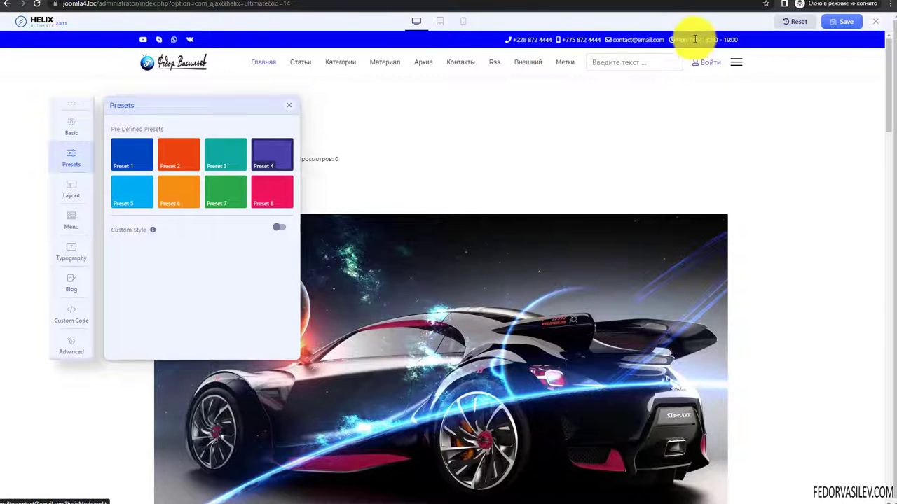
scroll(763, 170, down, 15)
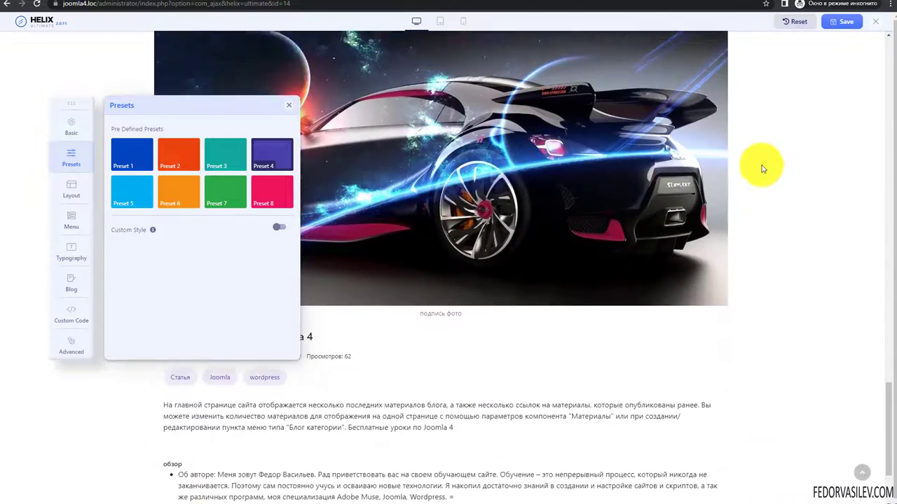
scroll(420, 140, up, 15)
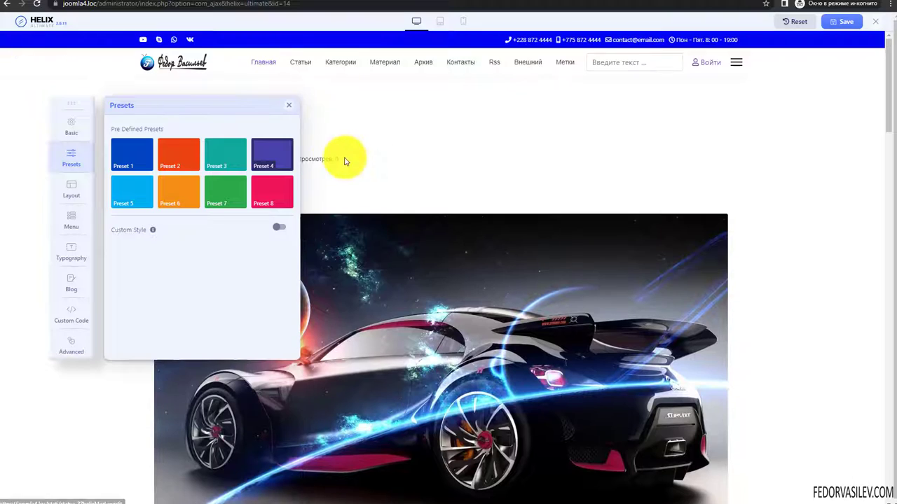
- Review Preset 4's hover colour fields, then reset the preset to its default colours
click(288, 150)
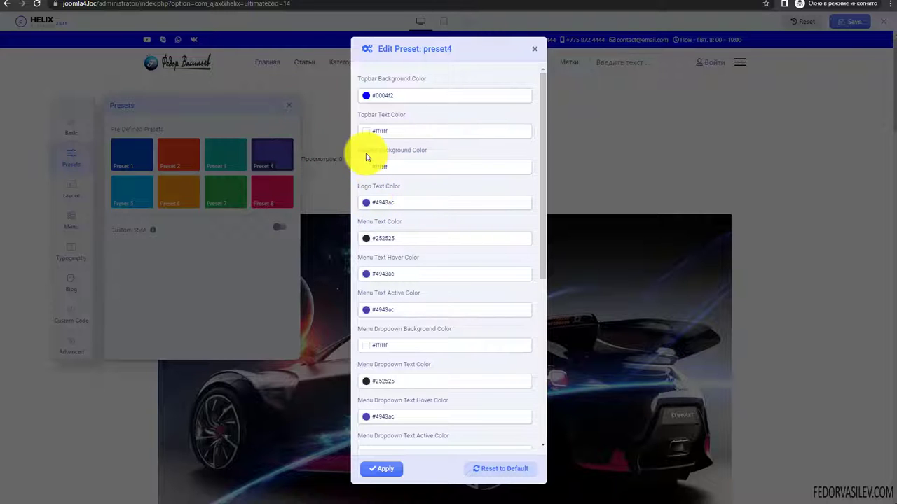
scroll(413, 189, down, 1)
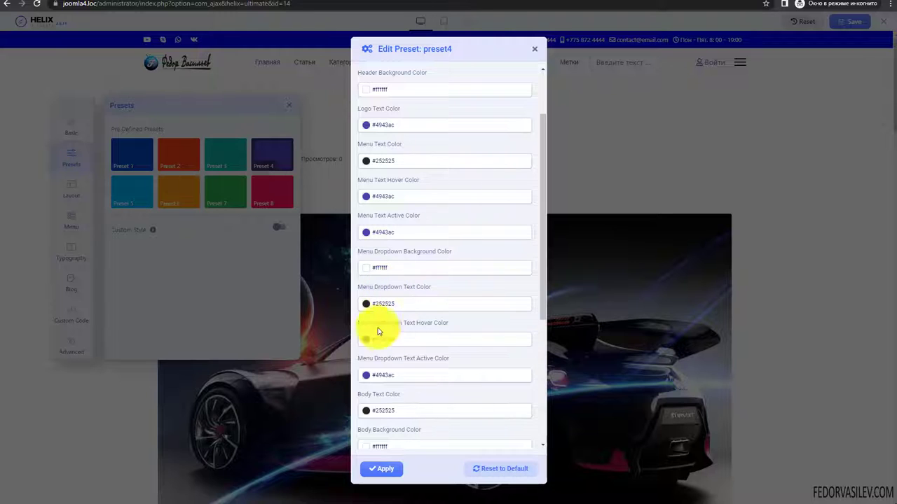
drag(456, 323, 359, 326)
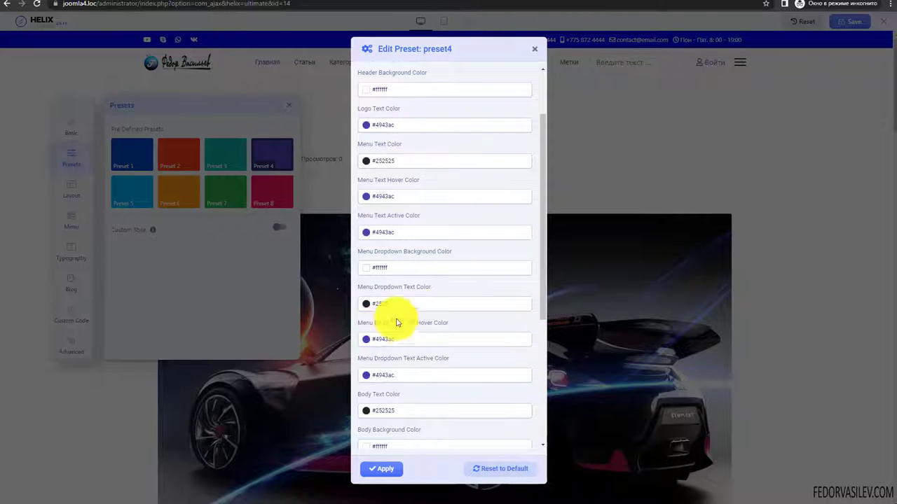
scroll(390, 325, down, 2)
drag(422, 346, 362, 349)
scroll(435, 344, down, 1)
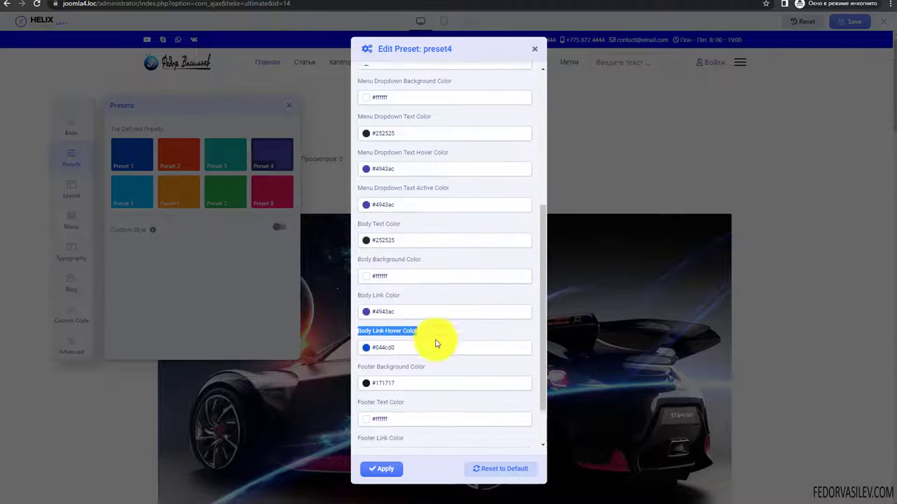
scroll(435, 354, up, 2)
scroll(448, 421, down, 2)
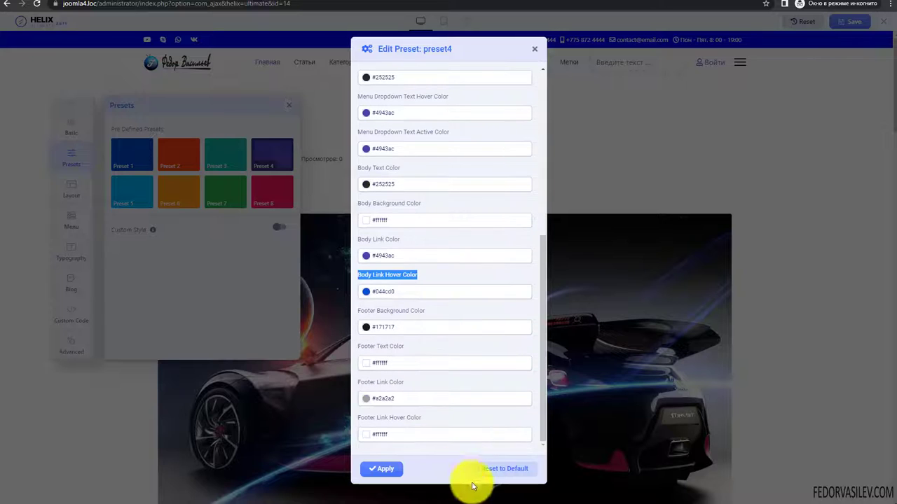
click(486, 469)
click(489, 56)
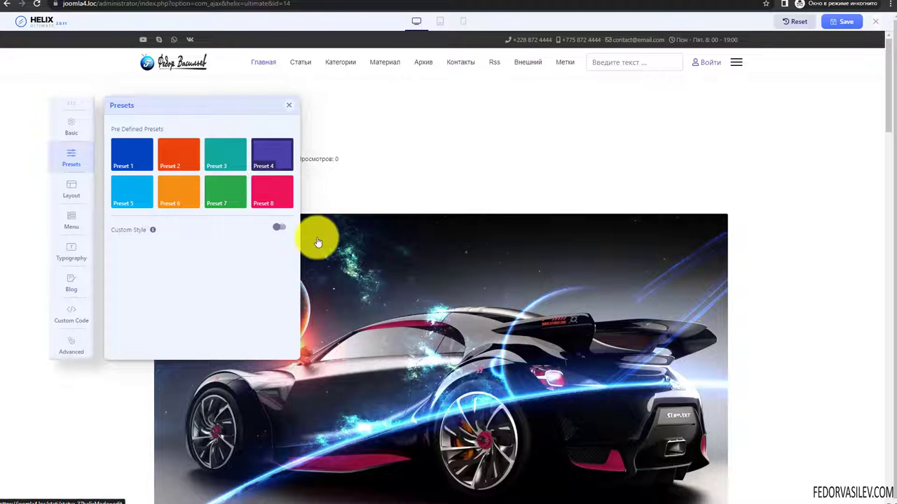
- Switch on Custom Style and inspect the Top Bar and Header colour groups
click(281, 228)
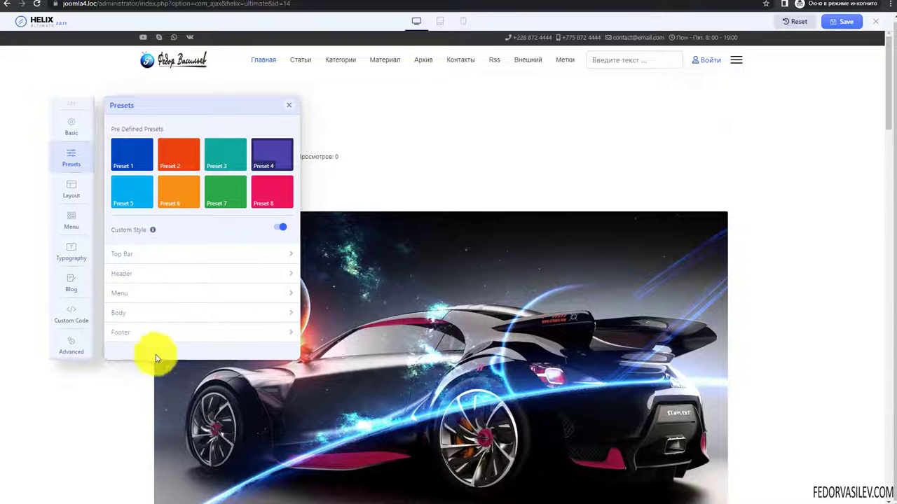
click(126, 254)
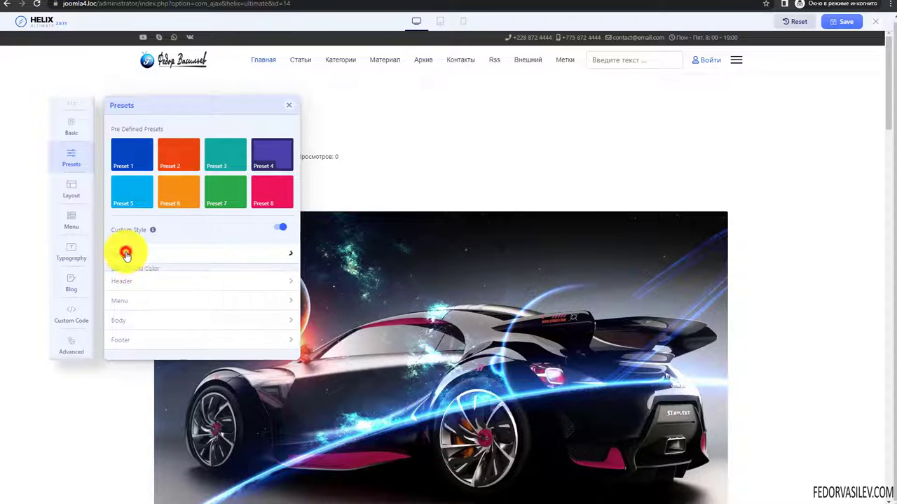
scroll(140, 250, down, 1)
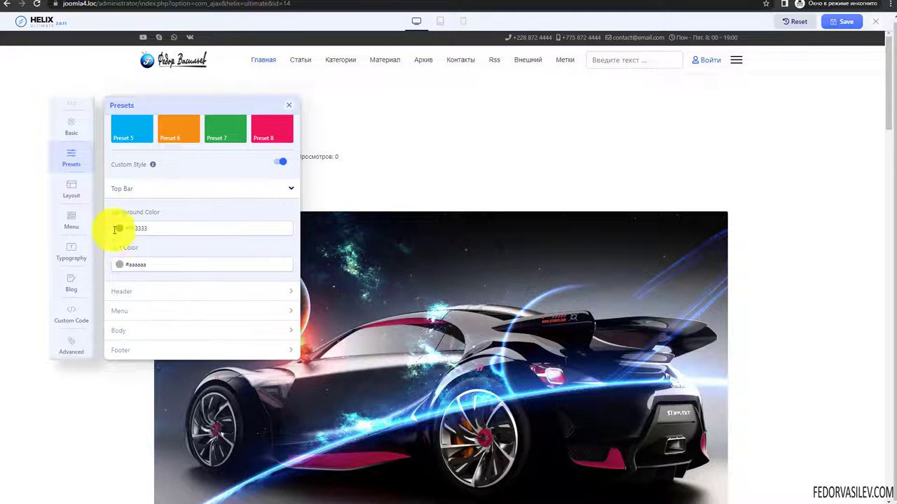
click(126, 190)
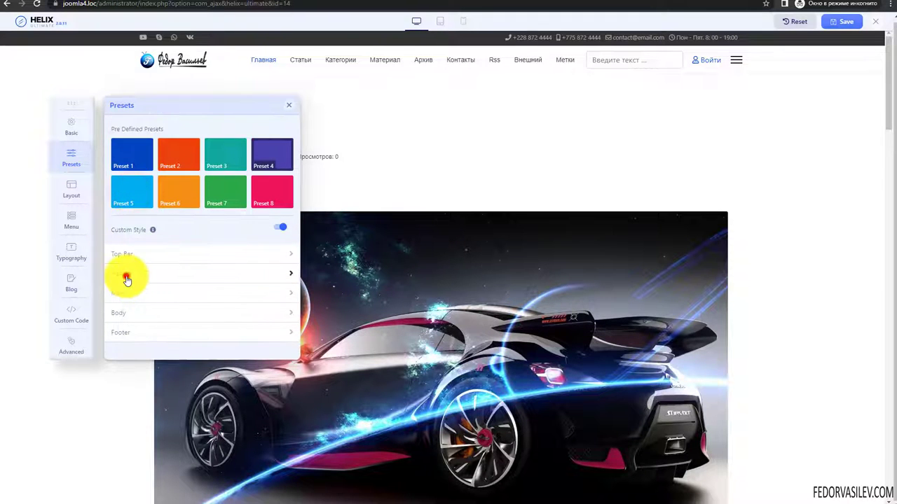
click(123, 274)
scroll(185, 259, down, 1)
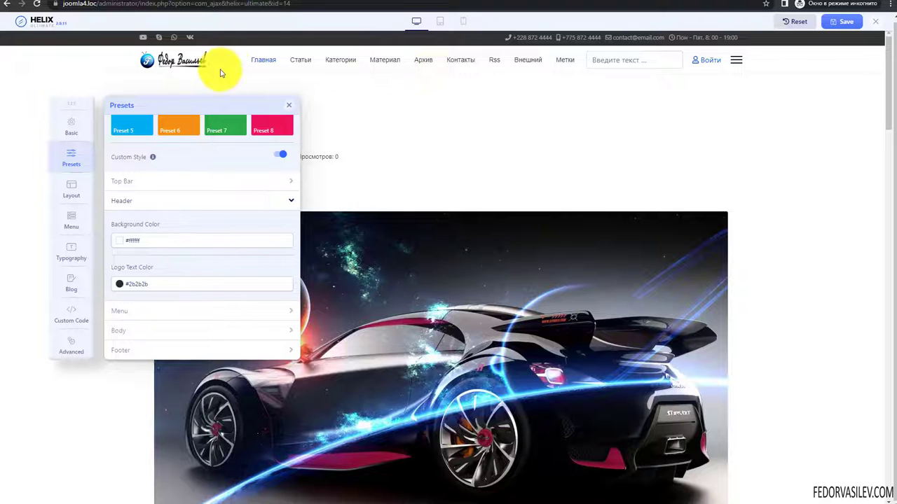
click(137, 201)
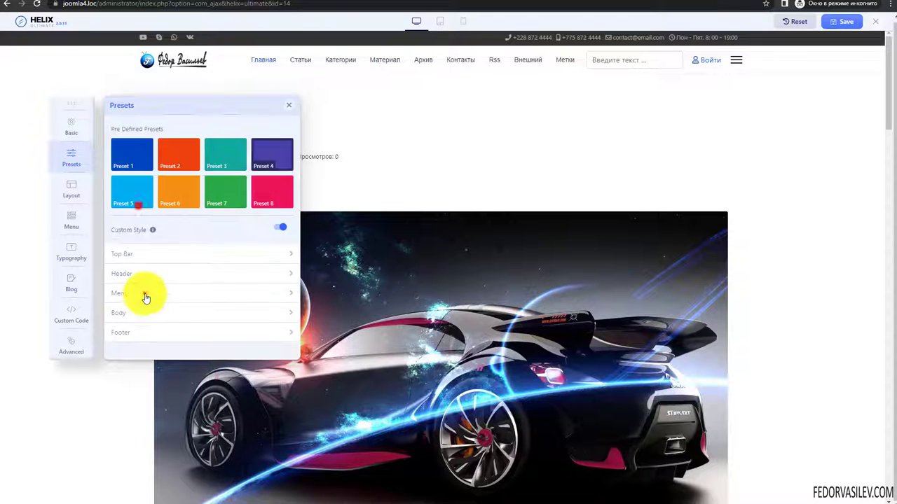
- Inspect the Menu, Body and Footer colour groups, collapsing each afterwards
click(144, 295)
scroll(170, 243, down, 5)
scroll(168, 243, up, 5)
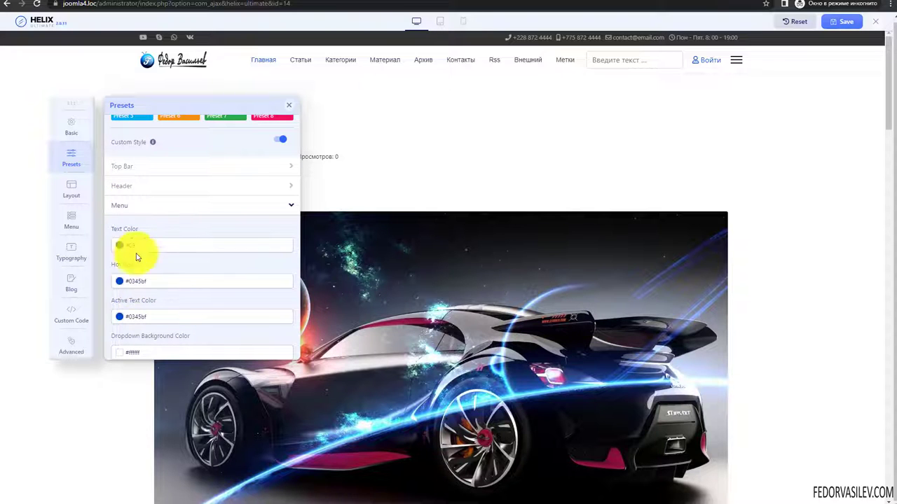
click(144, 212)
click(146, 310)
scroll(175, 270, down, 3)
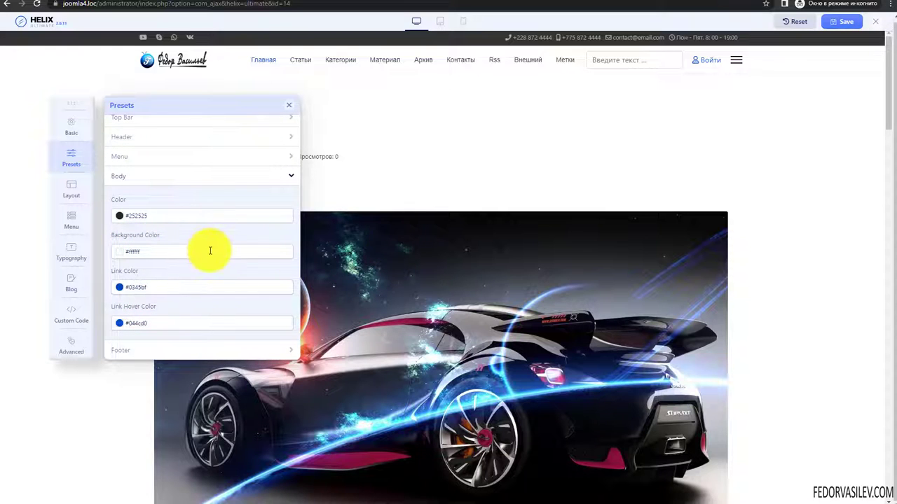
click(150, 178)
click(145, 334)
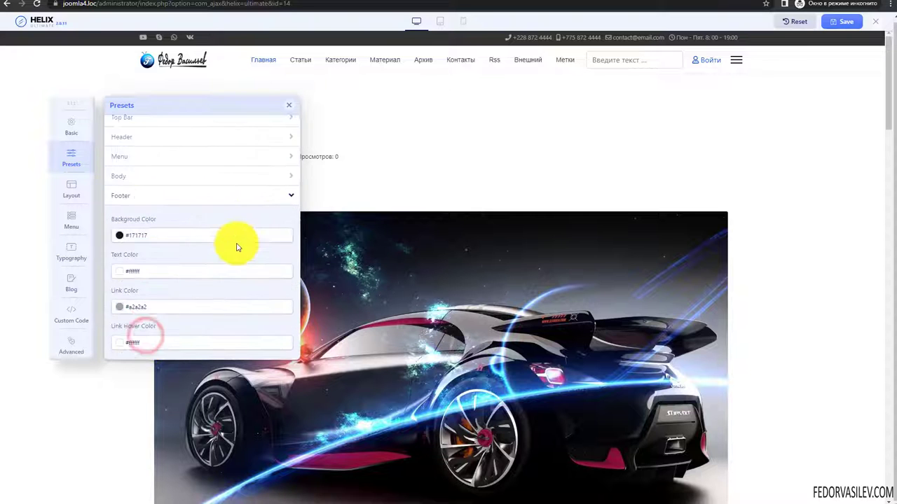
scroll(441, 341, down, 10)
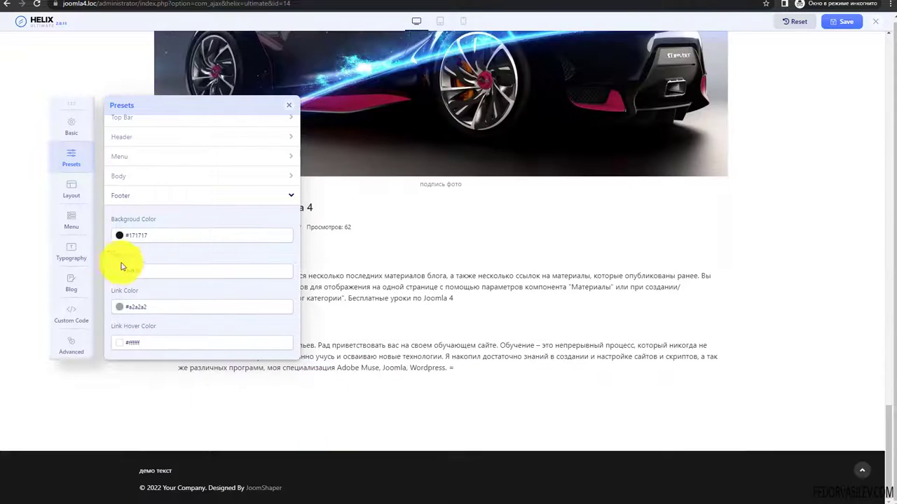
click(187, 201)
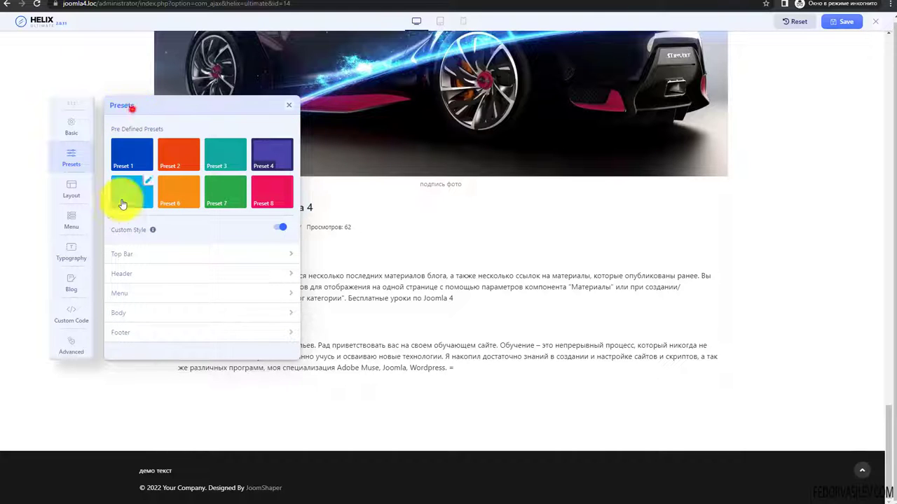
- In the Layout builder, drag the title row and open the title column's options
click(63, 191)
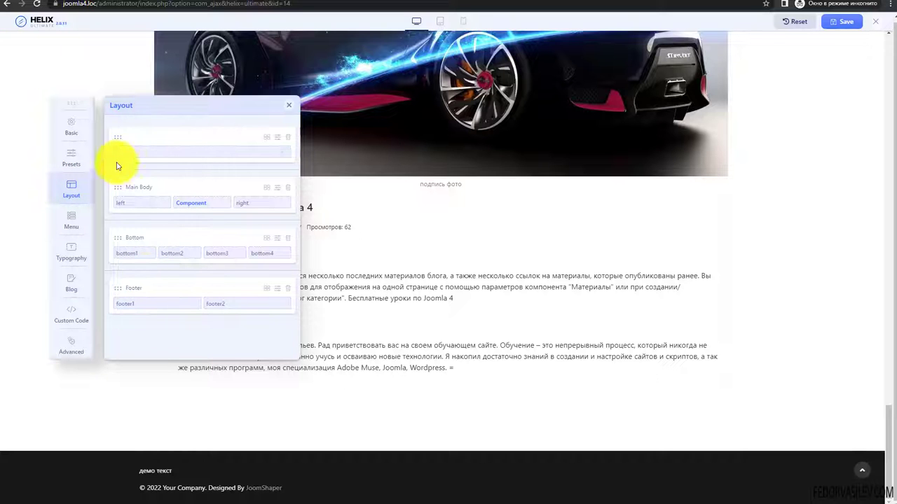
scroll(379, 238, up, 10)
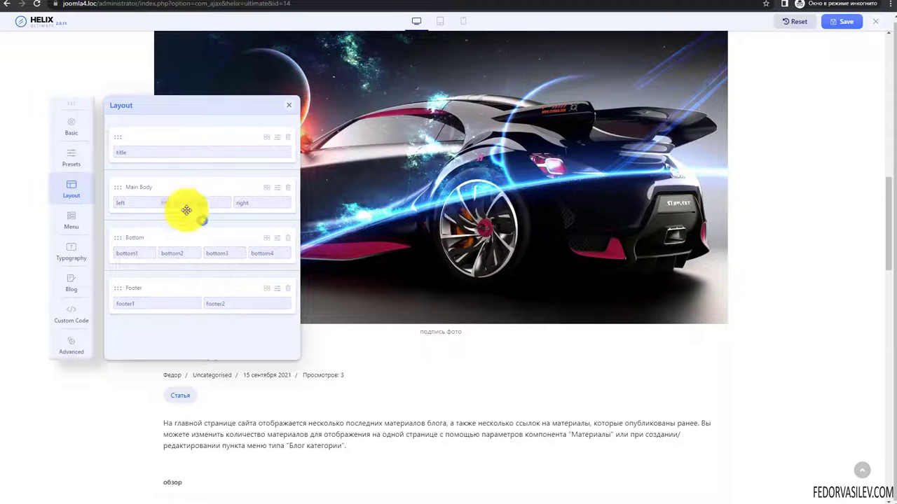
scroll(585, 278, down, 3)
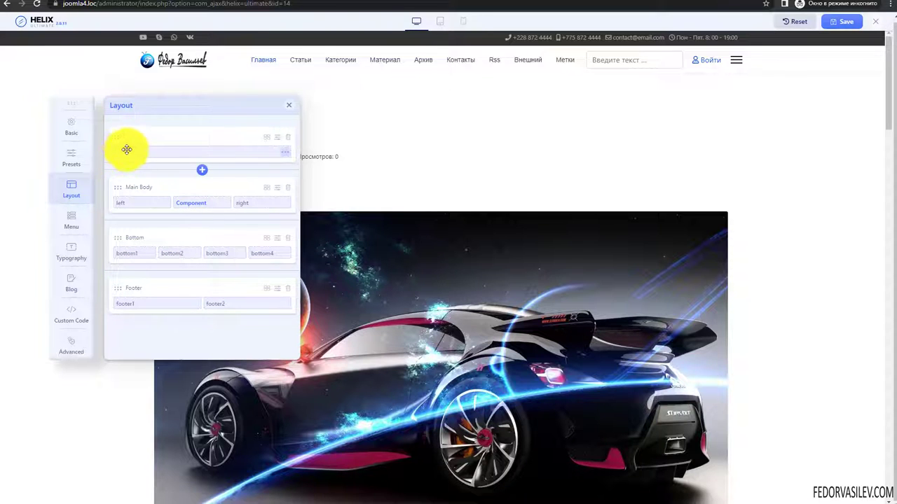
mouse_move(116, 137)
mouse_down()
mouse_move(124, 201)
mouse_move(125, 140)
mouse_up()
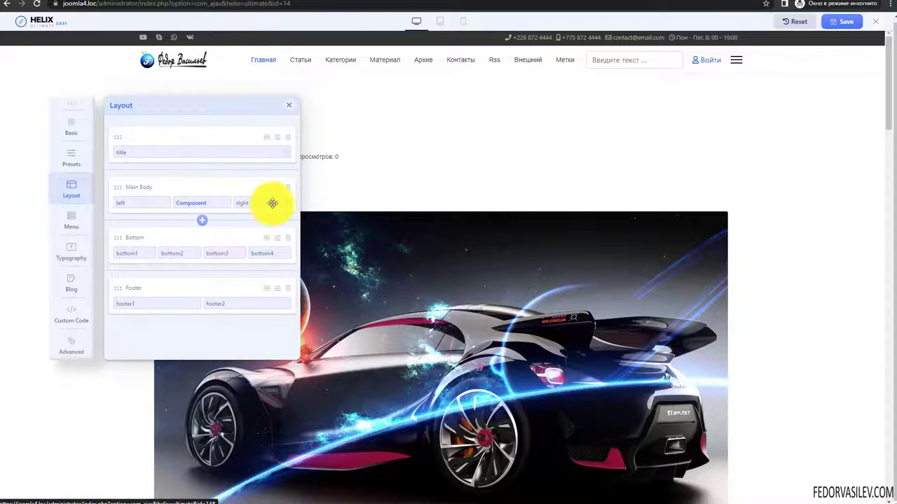
click(285, 153)
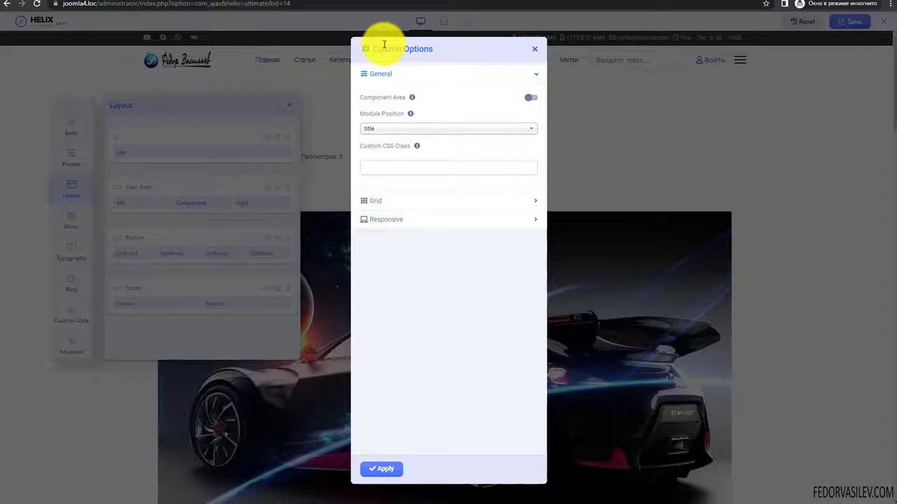
click(382, 73)
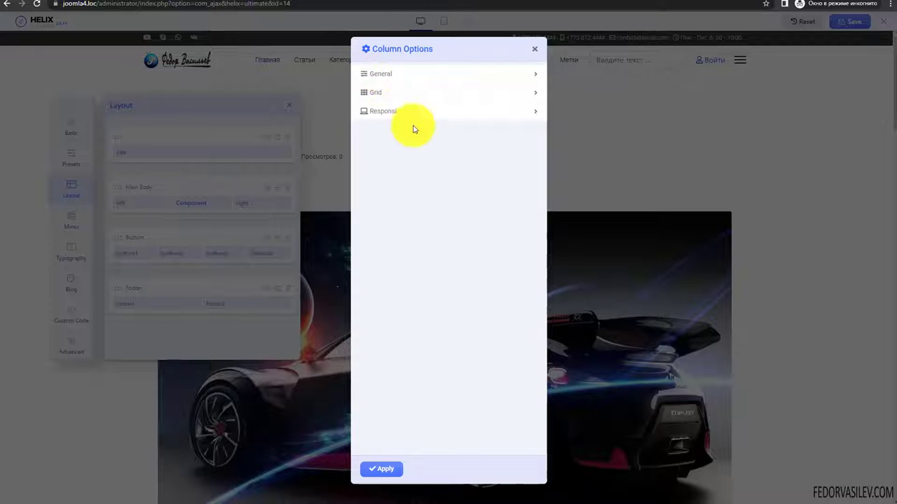
click(378, 73)
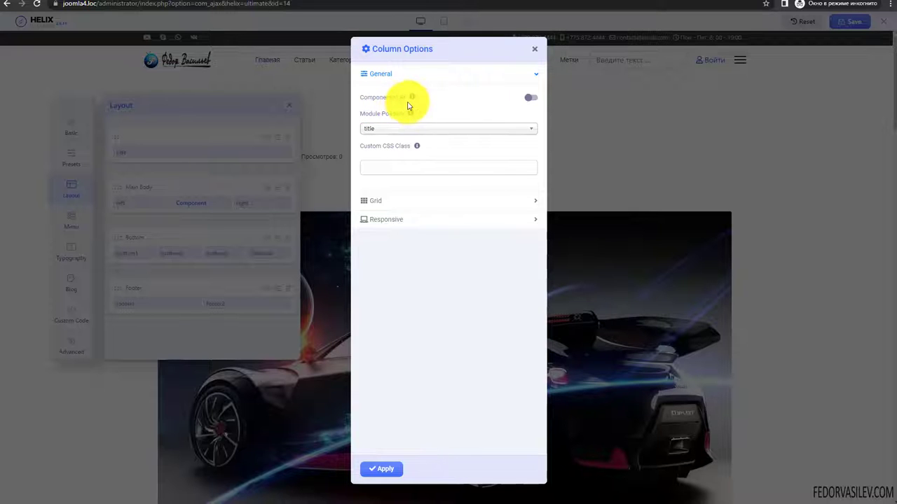
click(536, 52)
drag(170, 205, 204, 202)
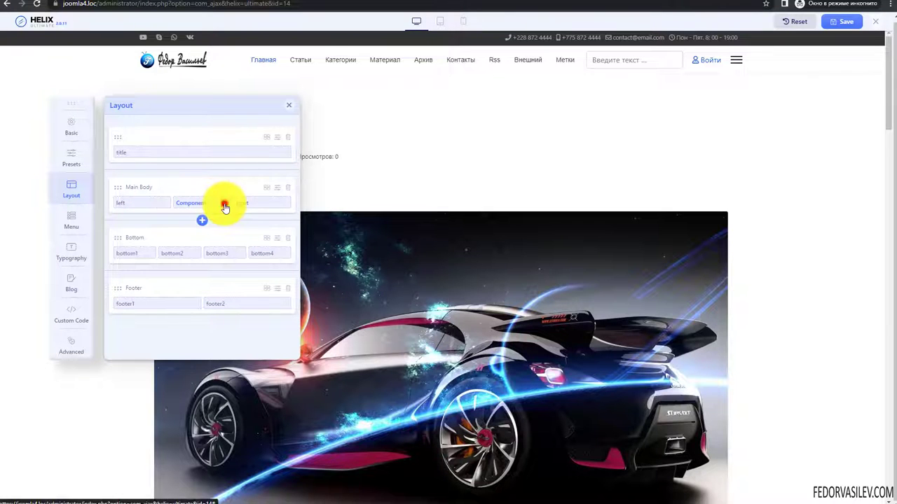
click(224, 205)
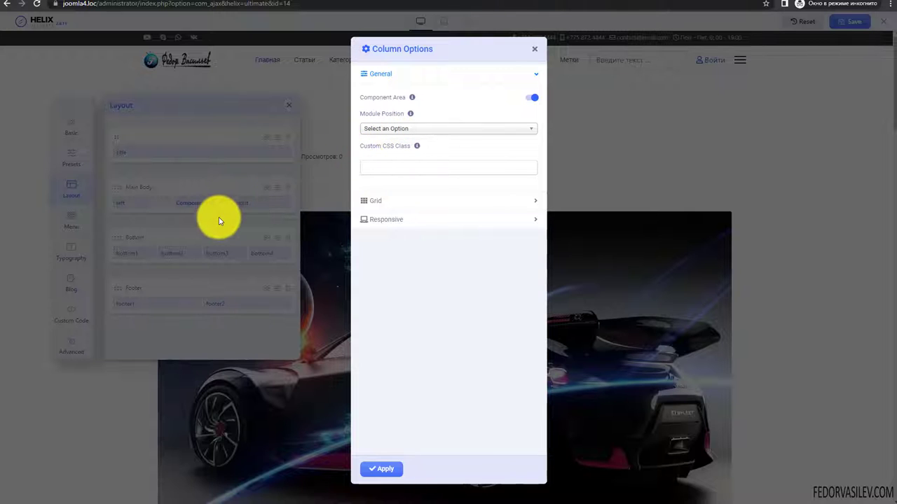
click(283, 153)
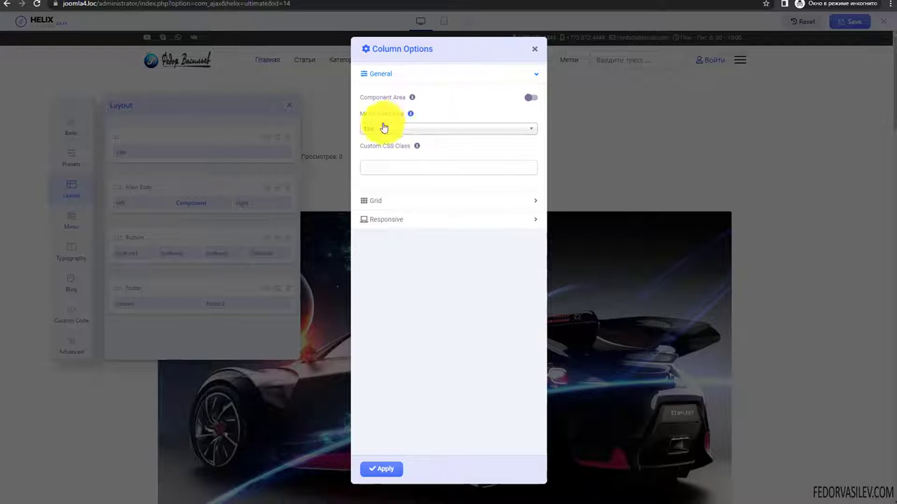
click(372, 131)
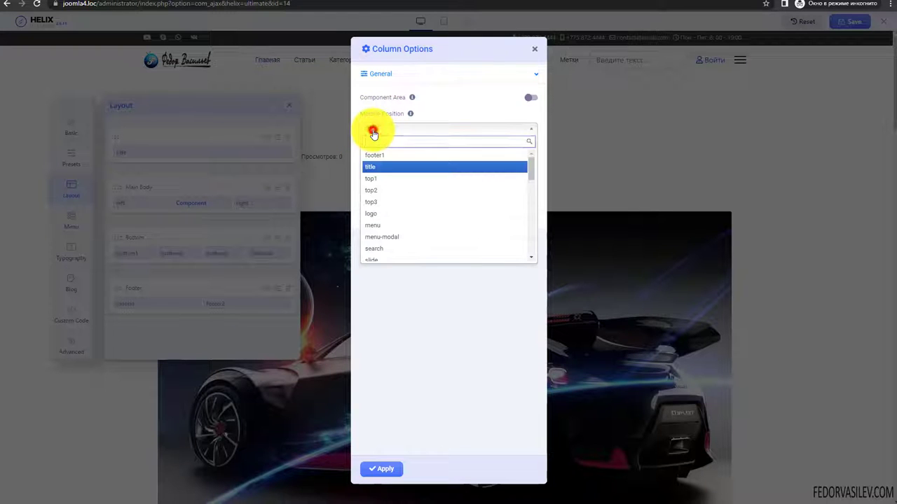
click(439, 115)
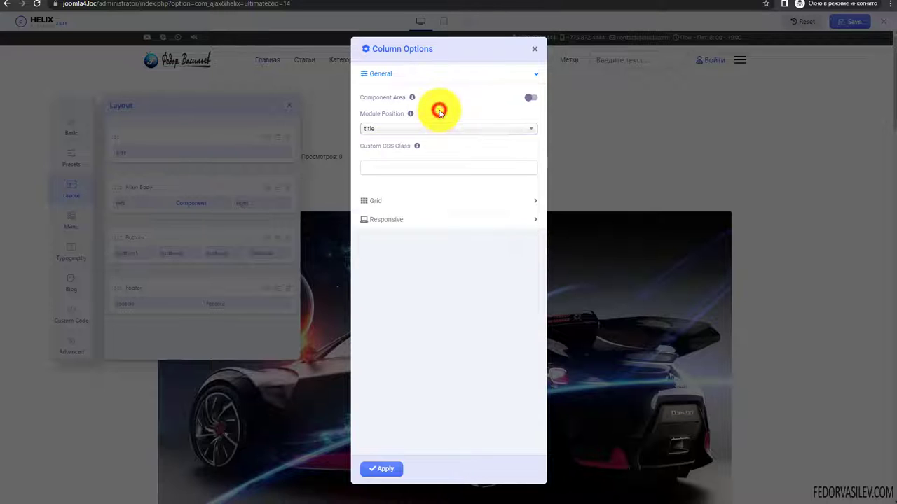
click(386, 129)
scroll(390, 196, down, 3)
scroll(389, 197, down, 3)
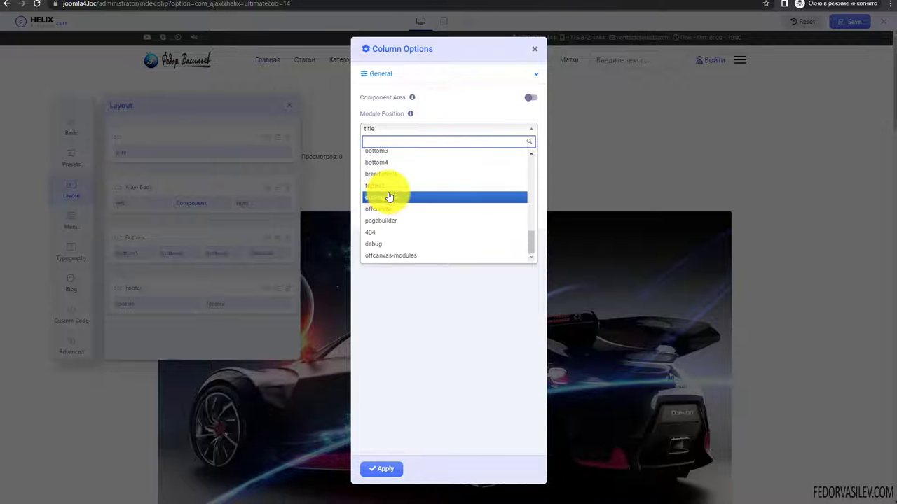
scroll(389, 202, up, 5)
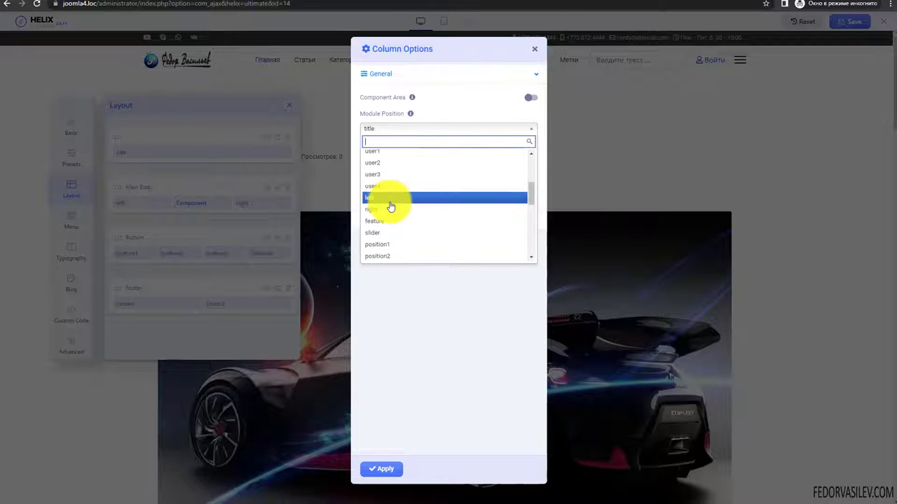
click(428, 112)
click(411, 129)
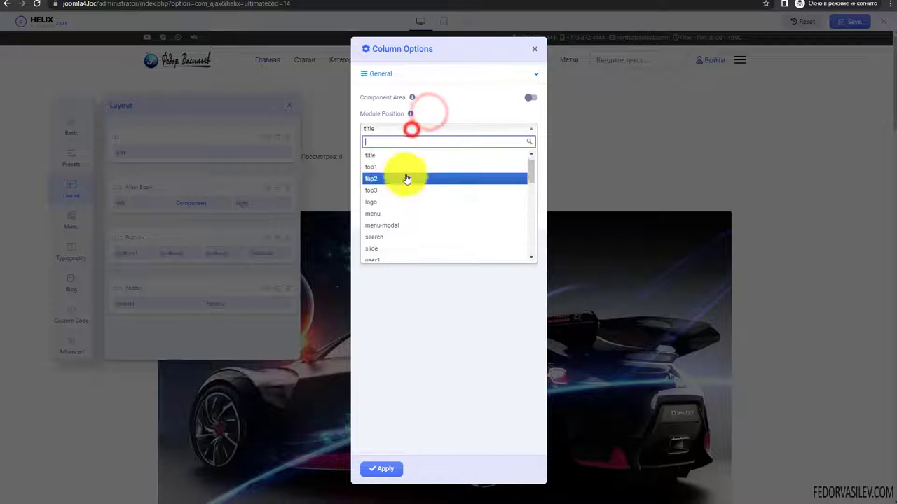
click(437, 113)
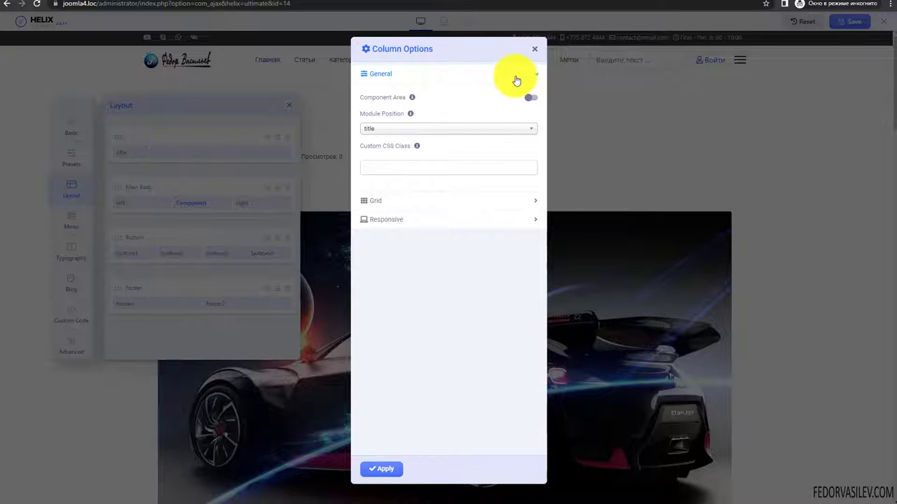
click(537, 50)
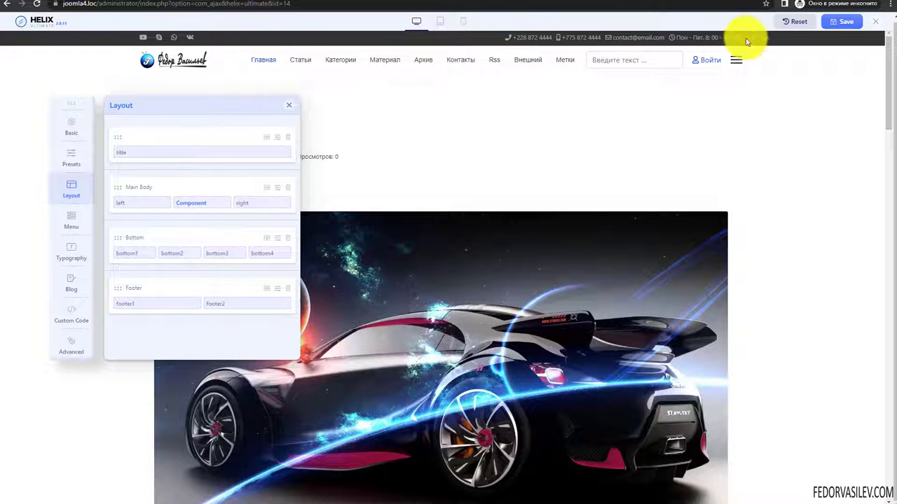
- Turn on Hidden on Desktop in the title column's Responsive options and apply
click(283, 152)
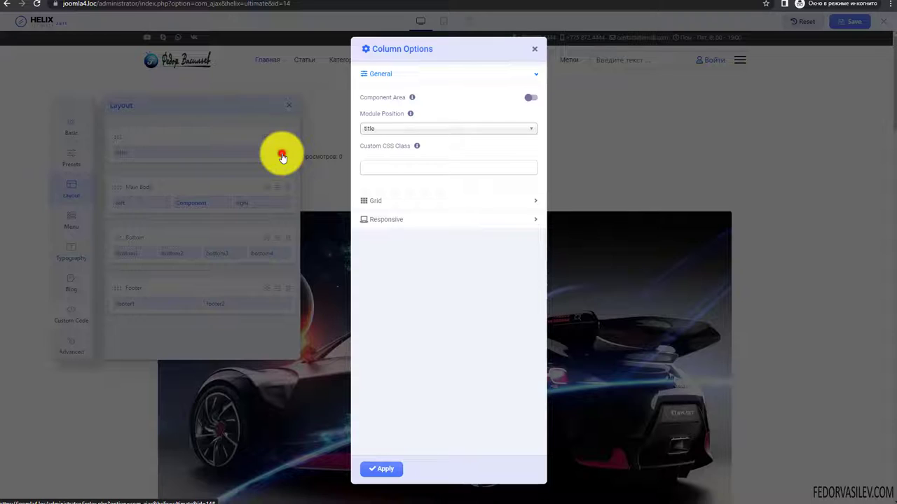
click(402, 77)
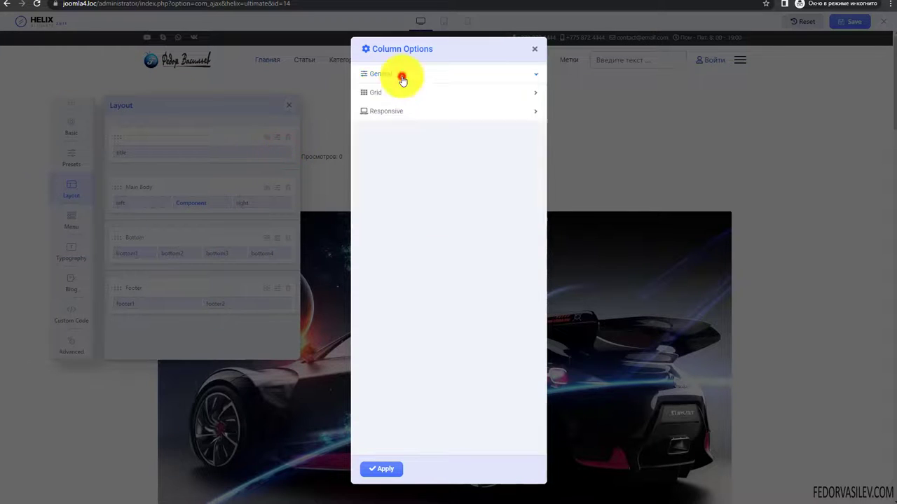
click(382, 116)
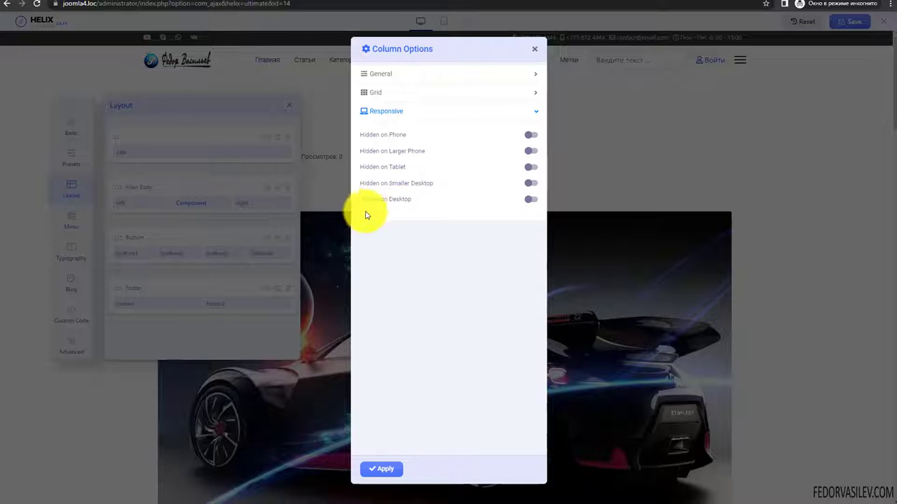
click(531, 198)
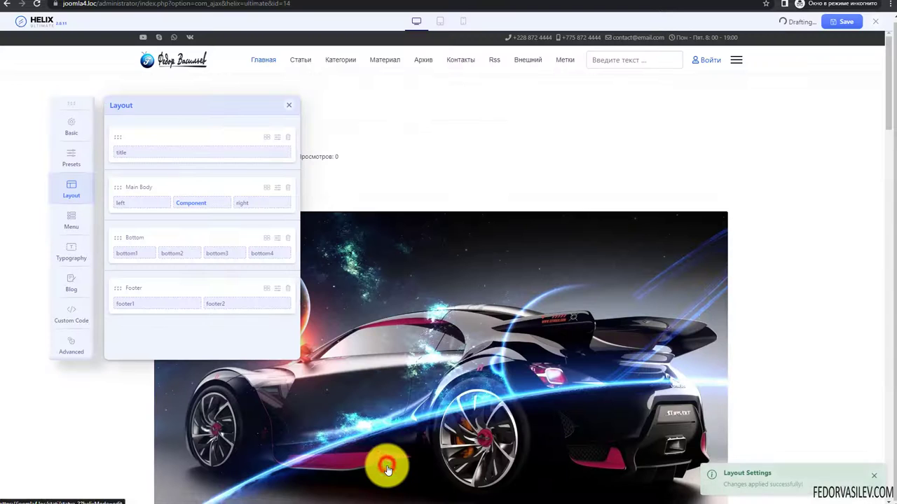
click(382, 470)
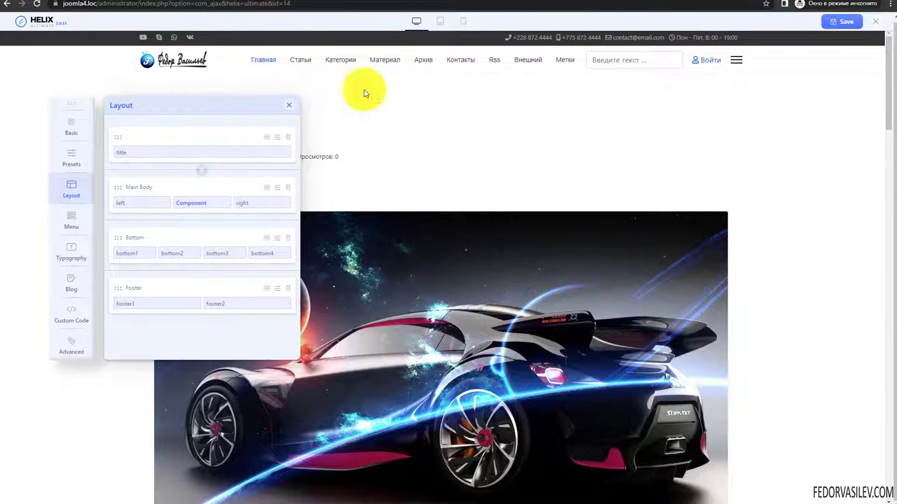
- Hide the title column on both desktop and smaller desktop screens, then apply
click(287, 157)
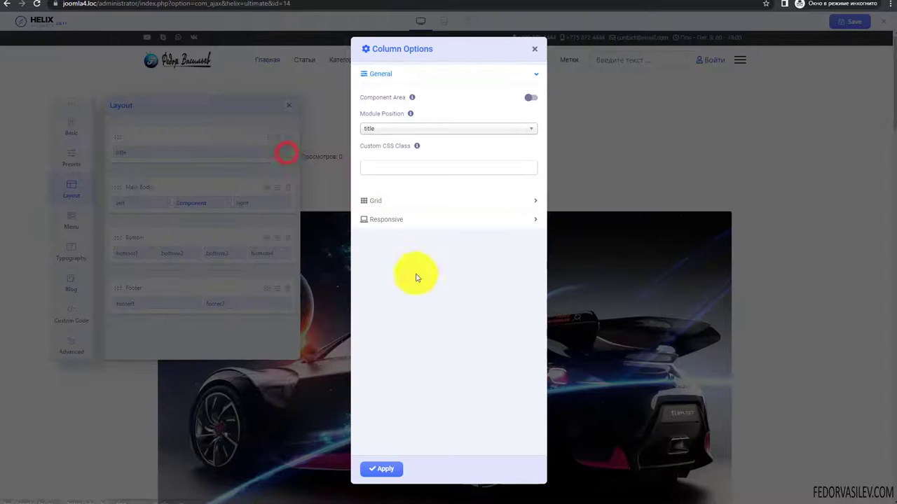
click(400, 213)
click(532, 201)
click(531, 183)
click(381, 468)
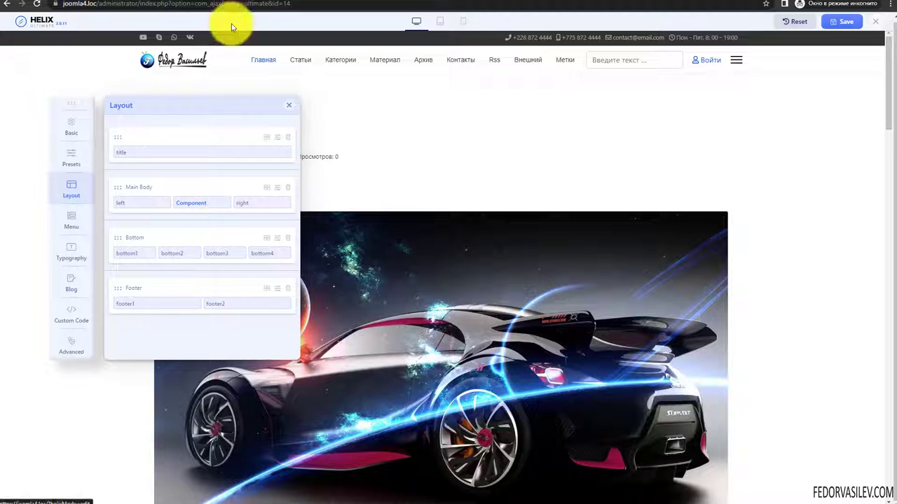
- Open the site's front page and scroll through the article listings
click(220, 0)
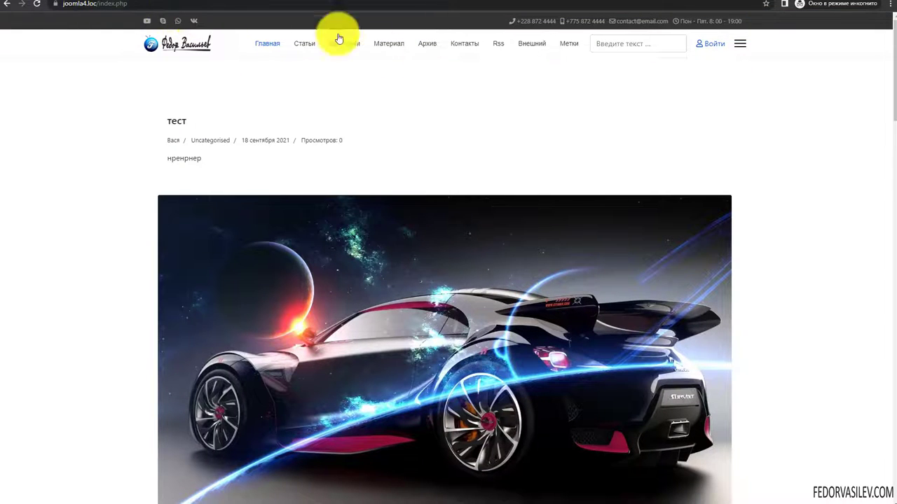
scroll(530, 164, down, 6)
scroll(281, 126, up, 6)
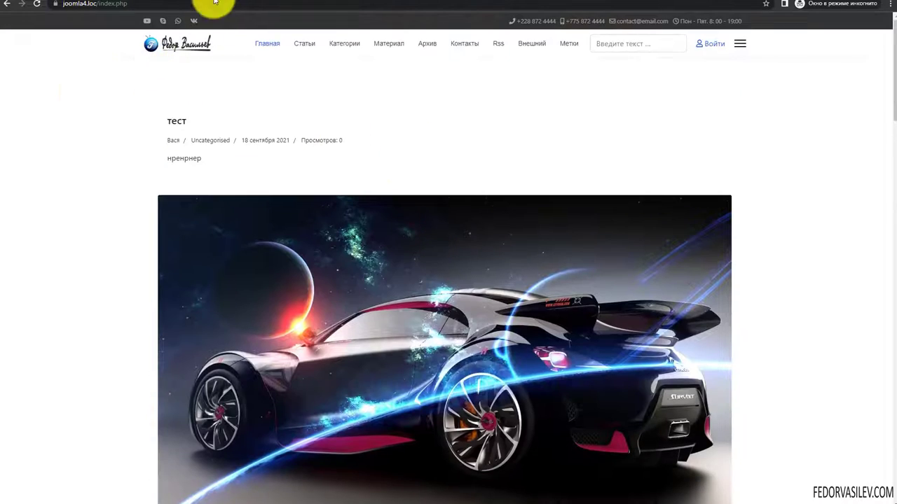
scroll(366, 134, down, 5)
scroll(366, 134, up, 5)
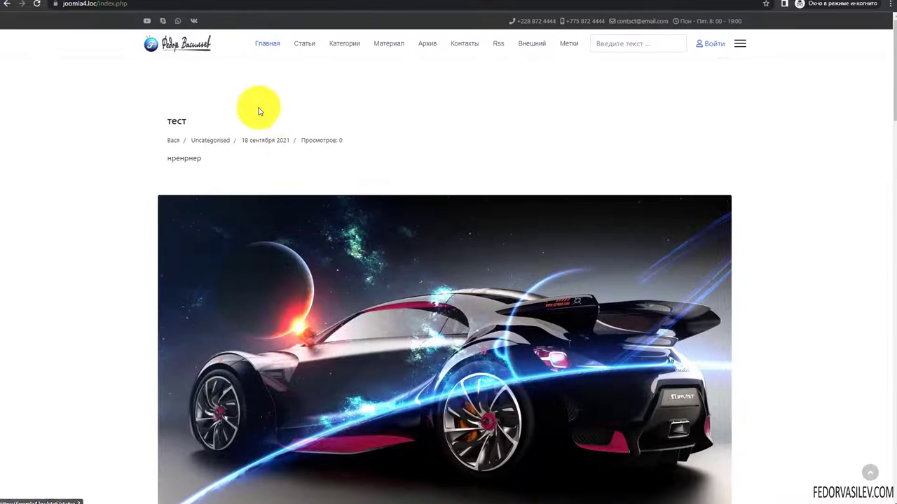
- Enable Preview Module Positions in System > Site Templates Options and save
click(154, 3)
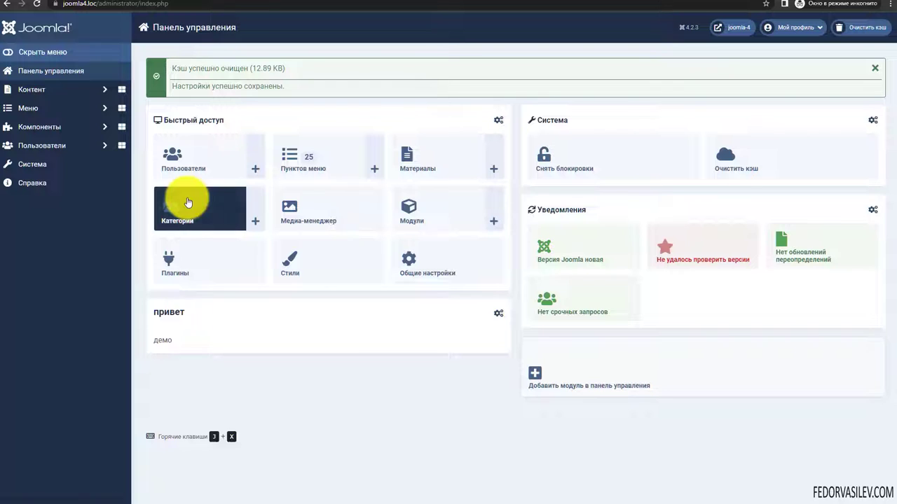
click(41, 165)
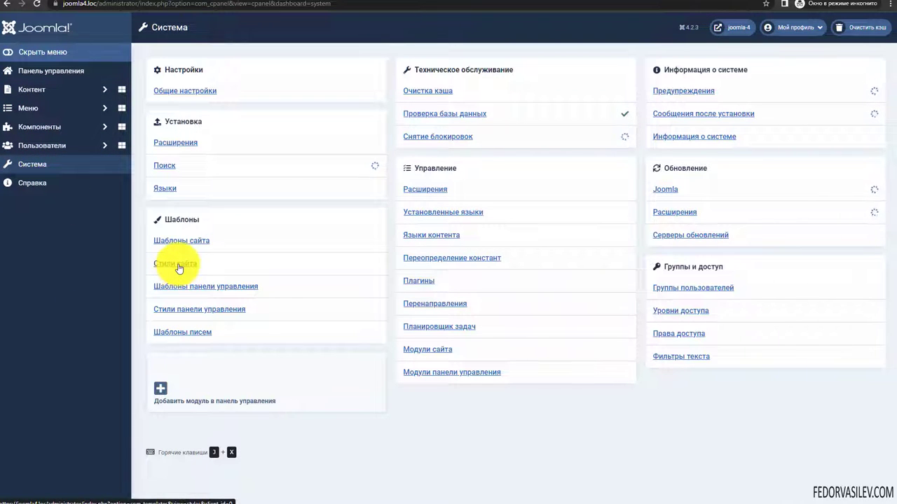
click(187, 240)
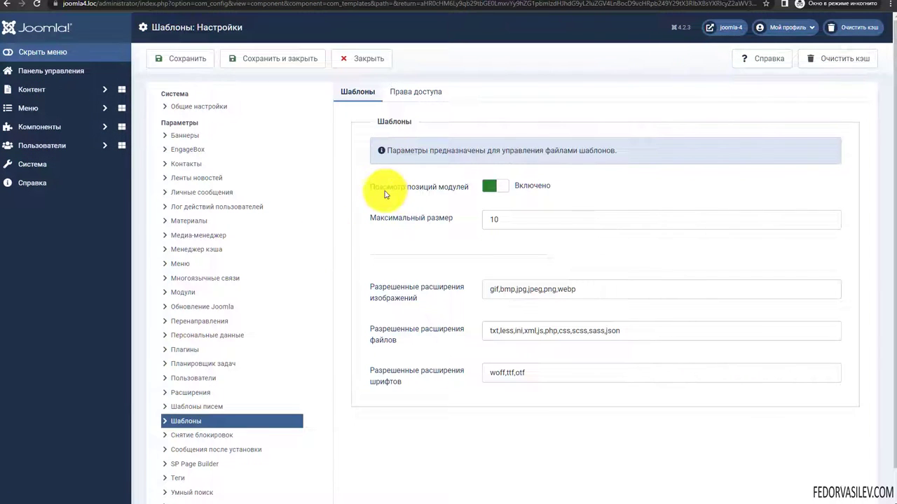
click(489, 185)
click(498, 184)
click(161, 58)
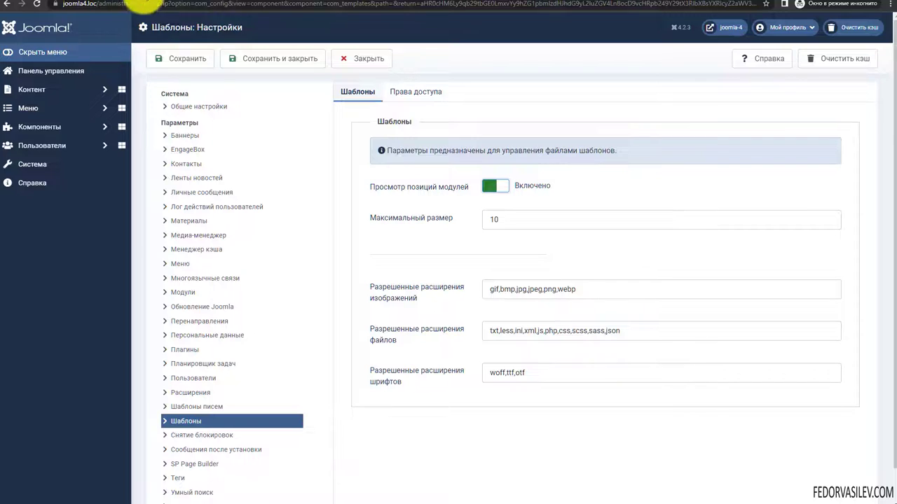
- Return to the front-end tab and select index.php in the address bar
click(227, 2)
click(240, 2)
click(74, 4)
drag(123, 4, 285, 23)
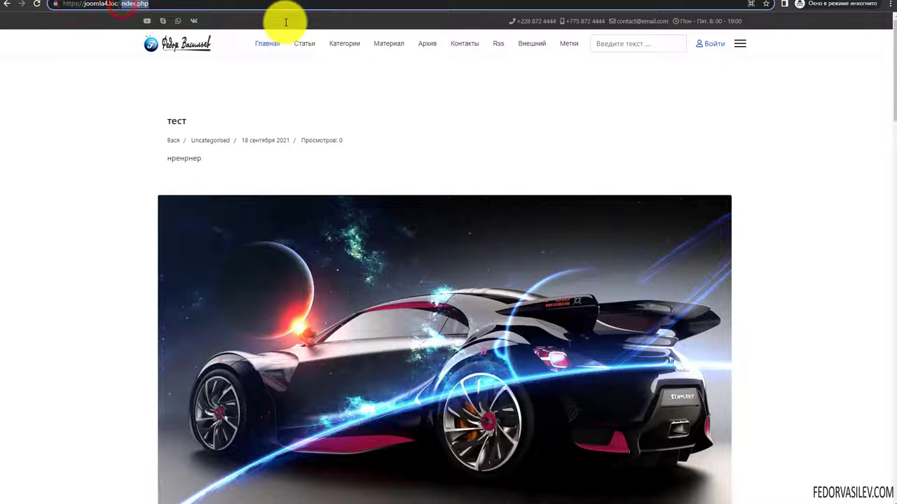
- Replace index.php with ?tp=1 to load joomla4.loc/?tp=1 with module positions outlined
key(BackSpace)
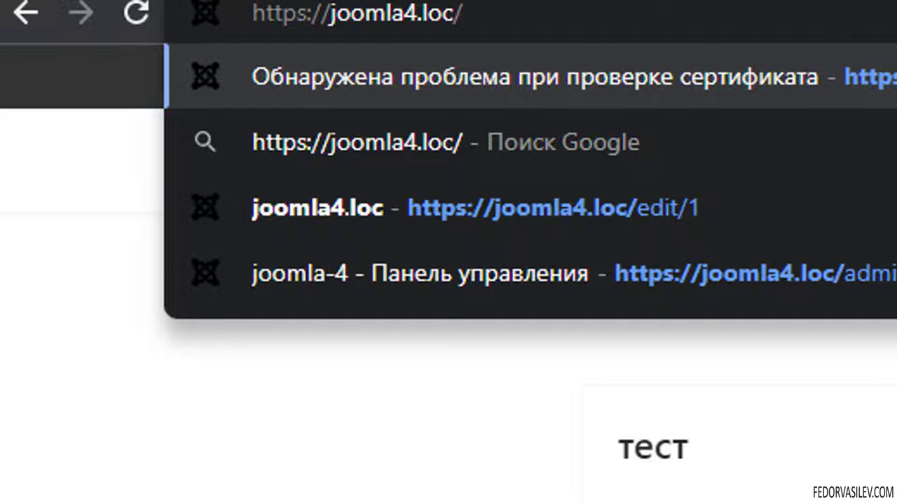
text(?tp)
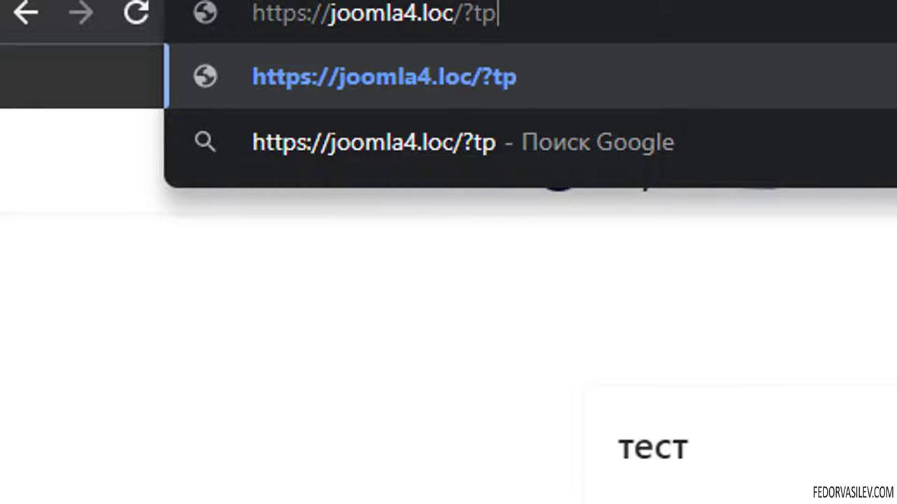
text(=)
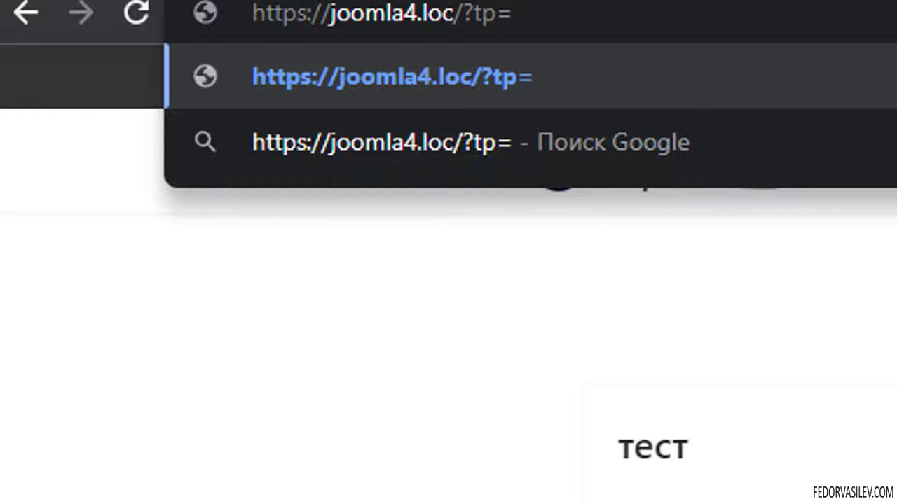
text(1)
key(Return)
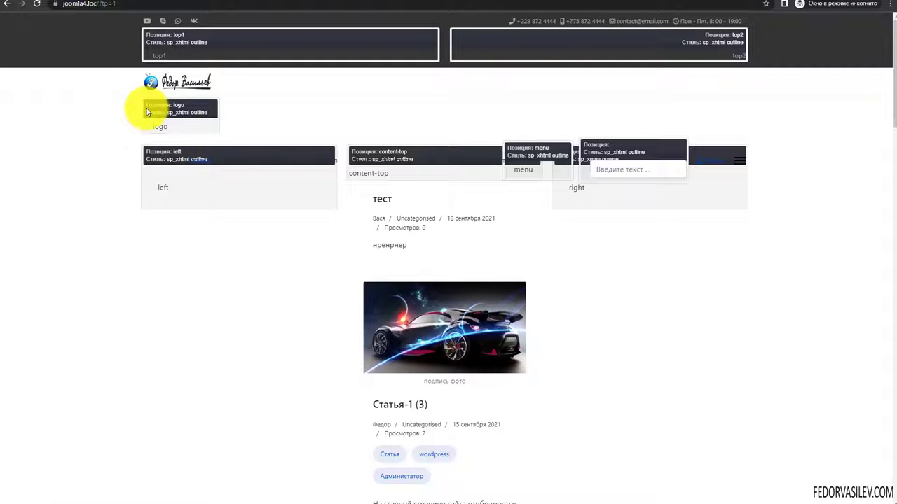
double_click(188, 34)
click(221, 35)
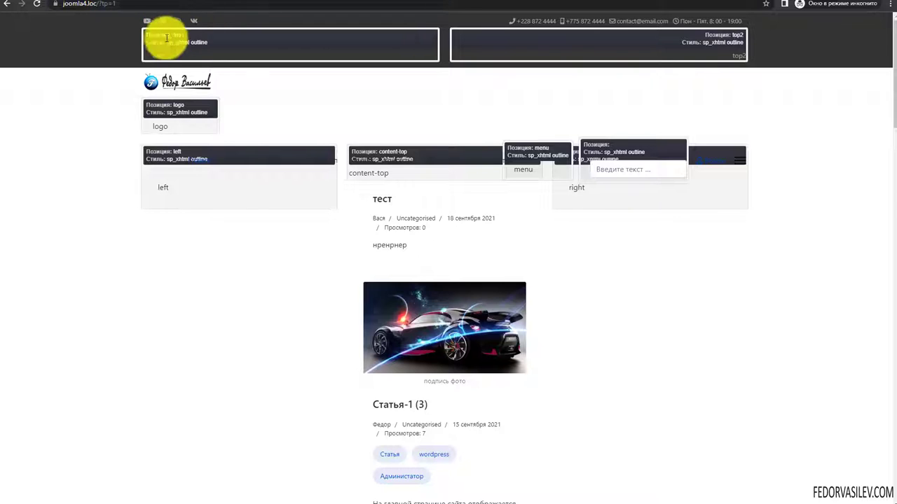
drag(510, 21, 800, 32)
click(786, 38)
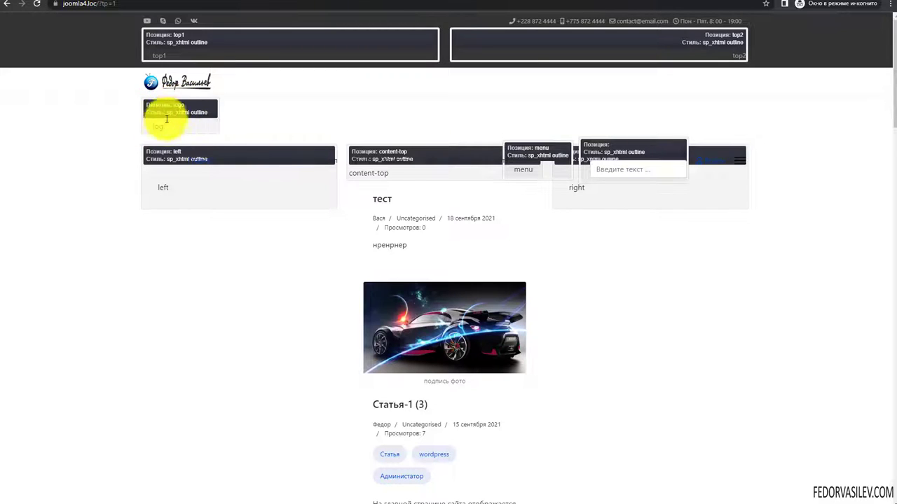
double_click(184, 104)
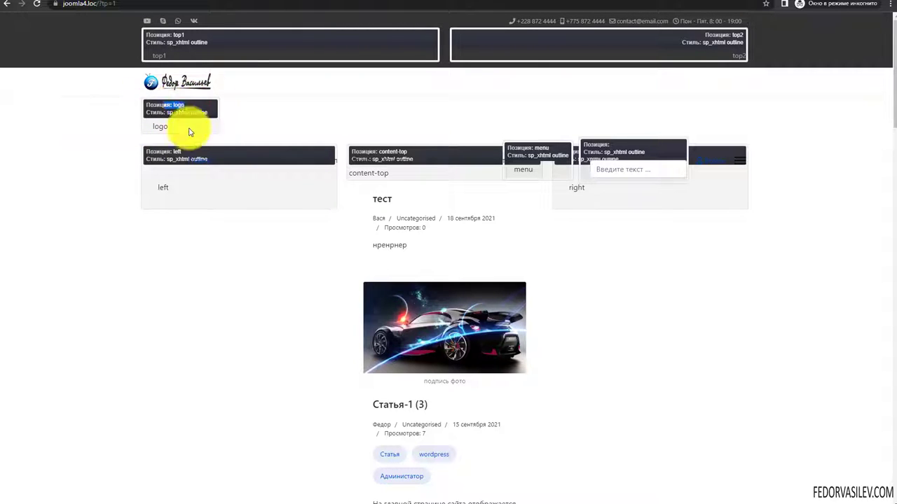
click(121, 124)
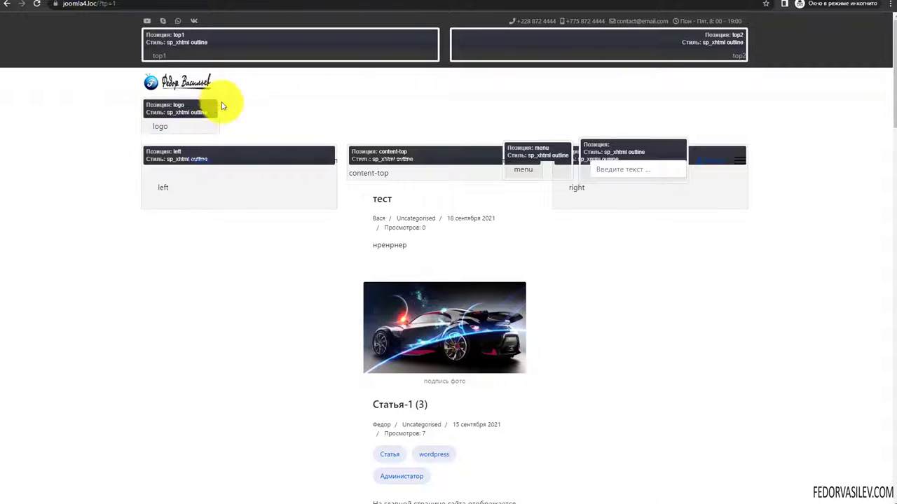
drag(137, 80, 254, 86)
click(254, 85)
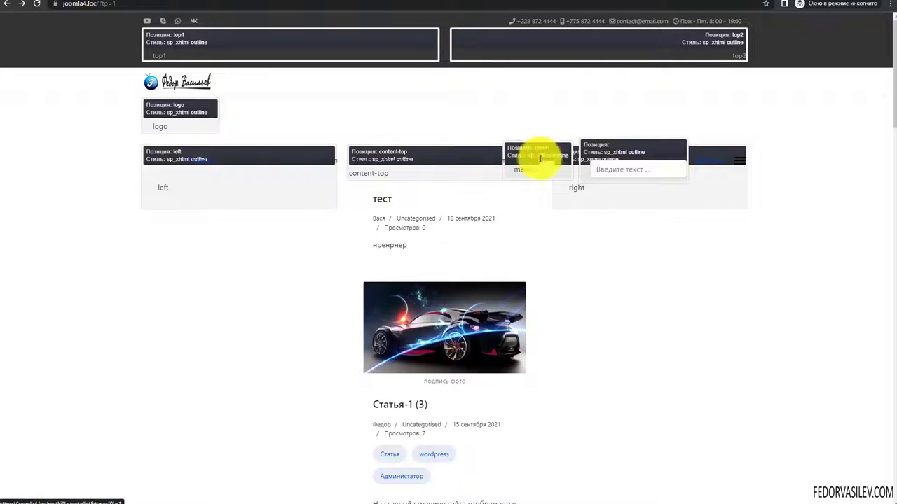
scroll(246, 166, down, 6)
scroll(245, 166, down, 3)
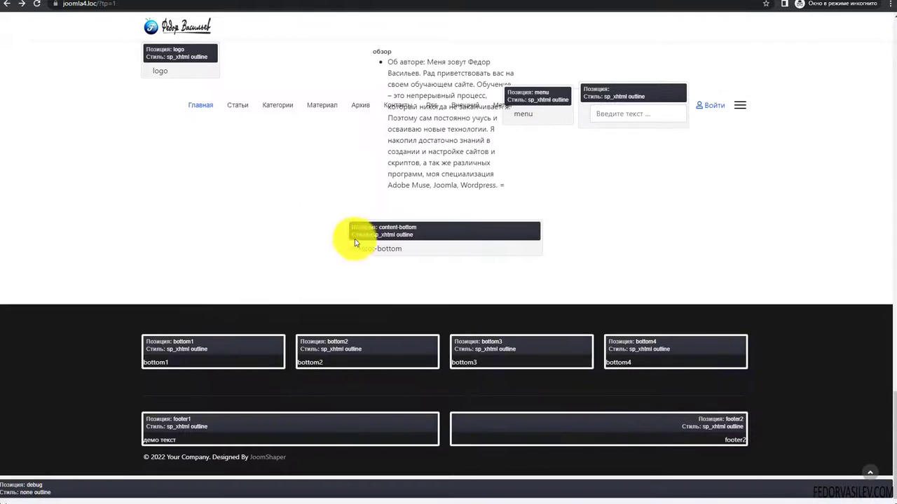
scroll(360, 236, down, 1)
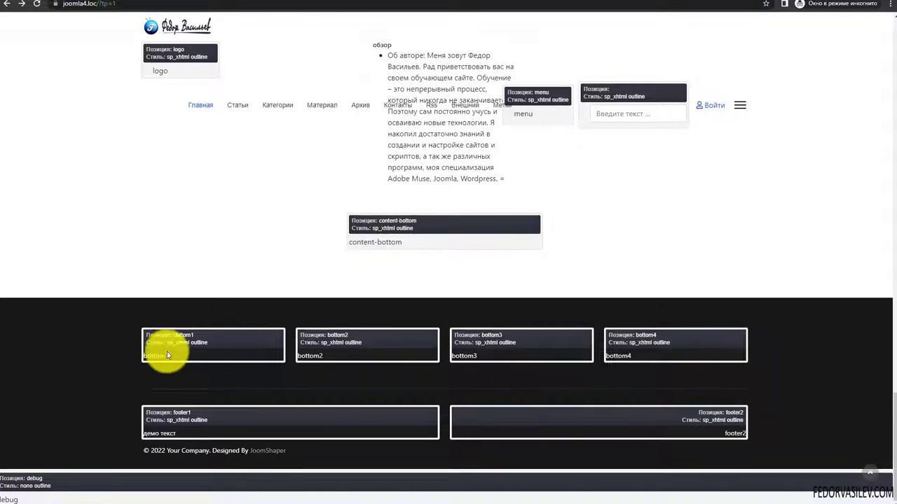
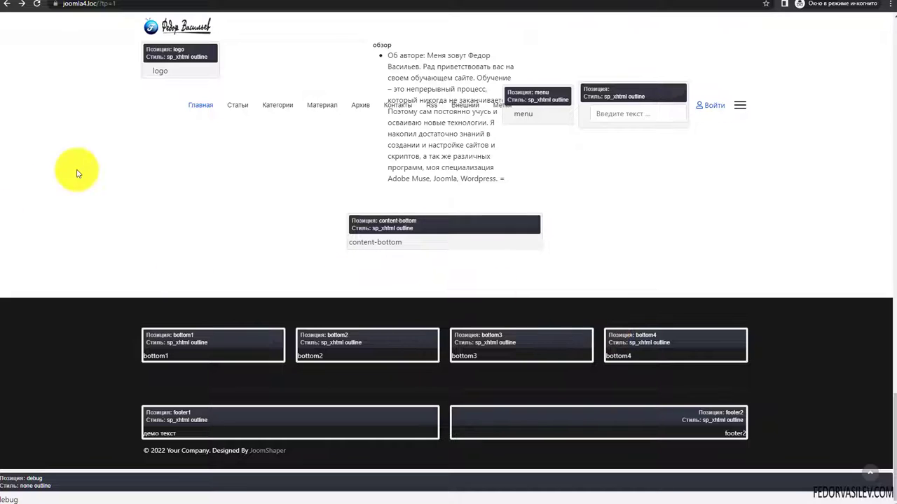
- Open the template editor's Layout settings and scroll to the footer row
click(168, 2)
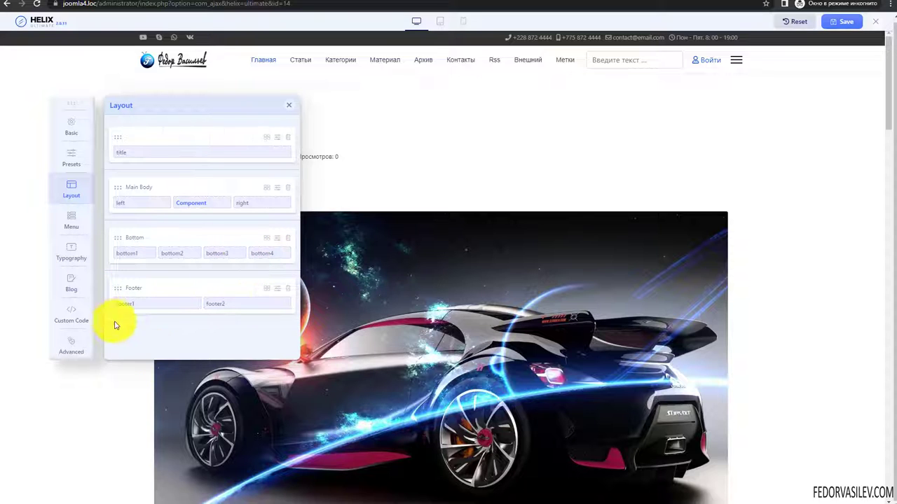
drag(124, 306, 124, 334)
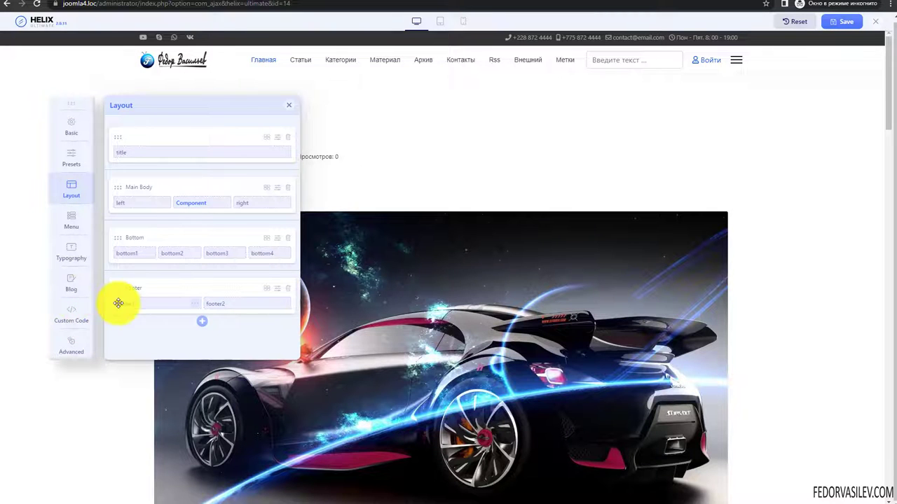
mouse_move(124, 302)
mouse_down()
mouse_move(169, 315)
mouse_move(146, 297)
mouse_move(127, 300)
mouse_move(120, 284)
mouse_move(127, 294)
mouse_up()
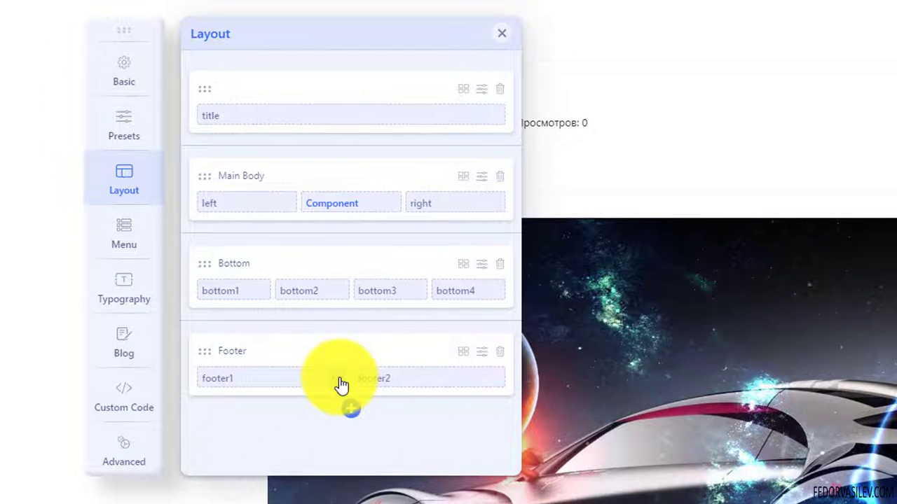
- Set footer1 to Hidden on Desktop and Hidden on Smaller Desktop, then save the template
click(341, 384)
click(590, 280)
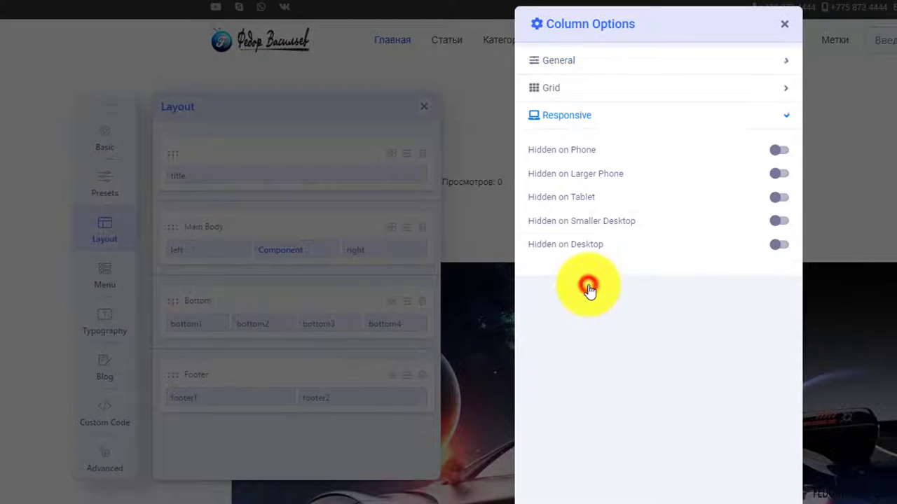
click(779, 243)
click(780, 218)
click(797, 371)
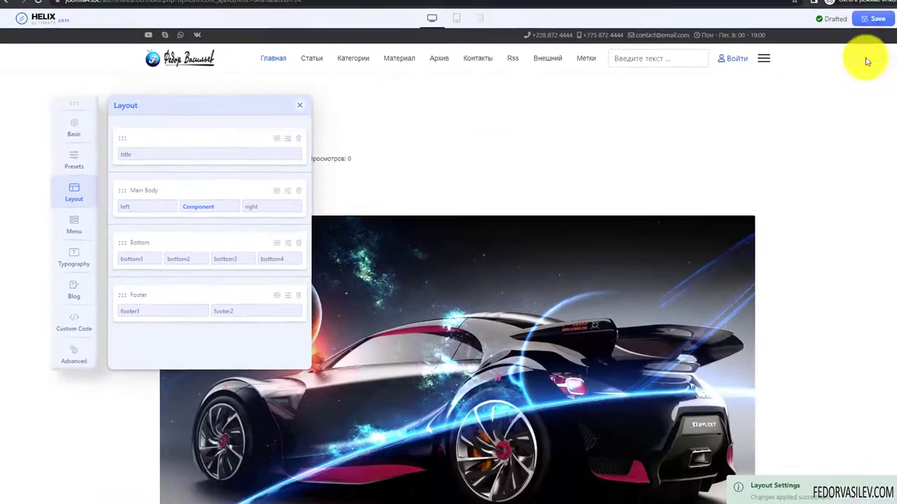
click(834, 26)
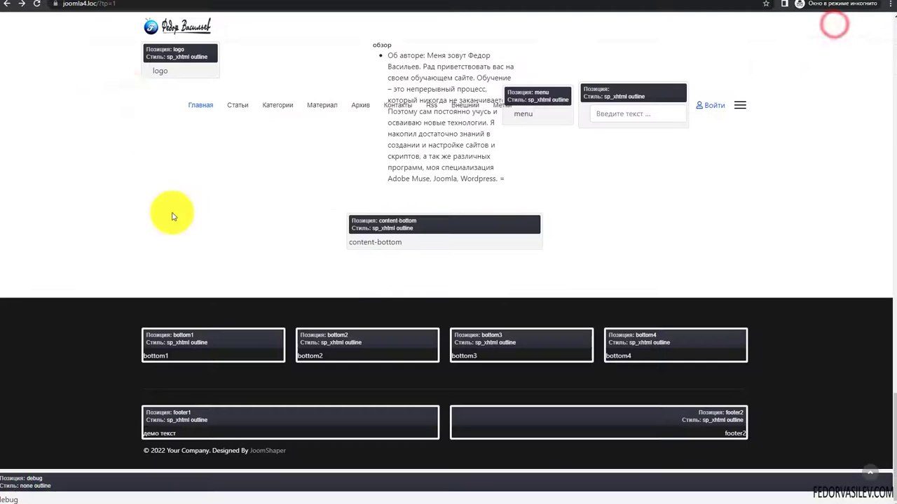
- Reload the joomla4.loc homepage without position markers and scroll down to the footer
click(89, 5)
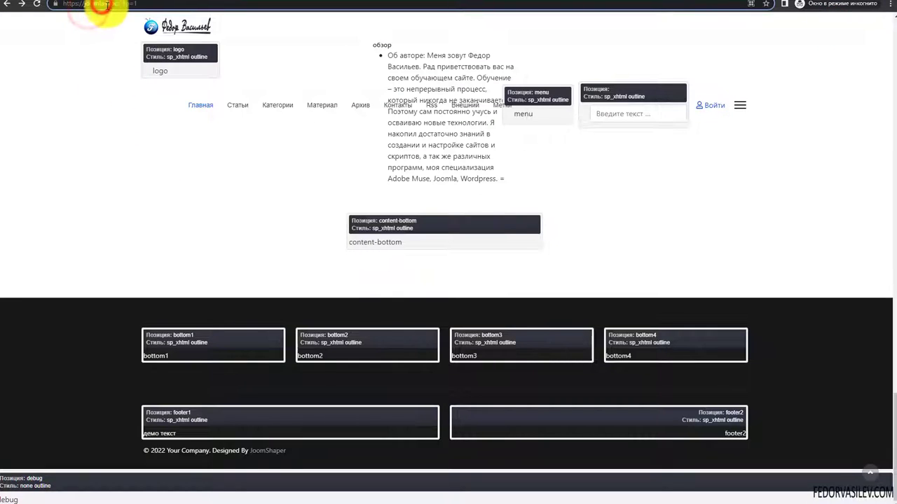
key(Return)
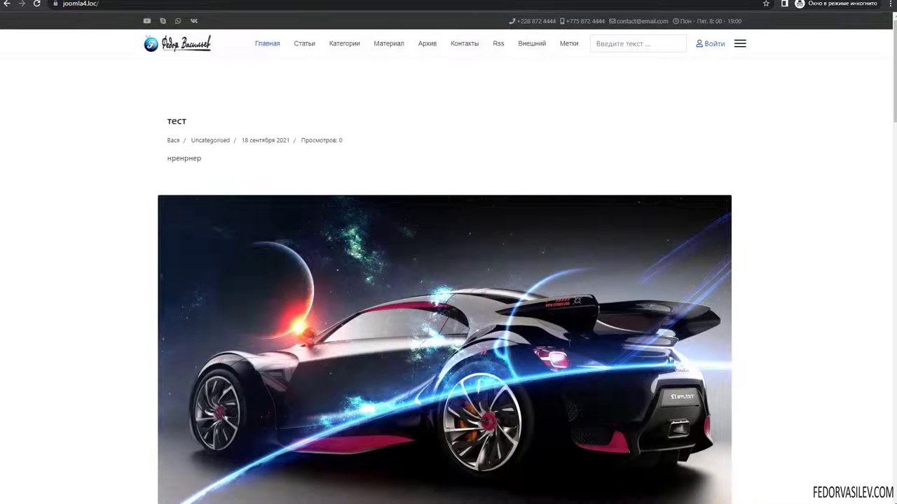
scroll(705, 424, down, 5)
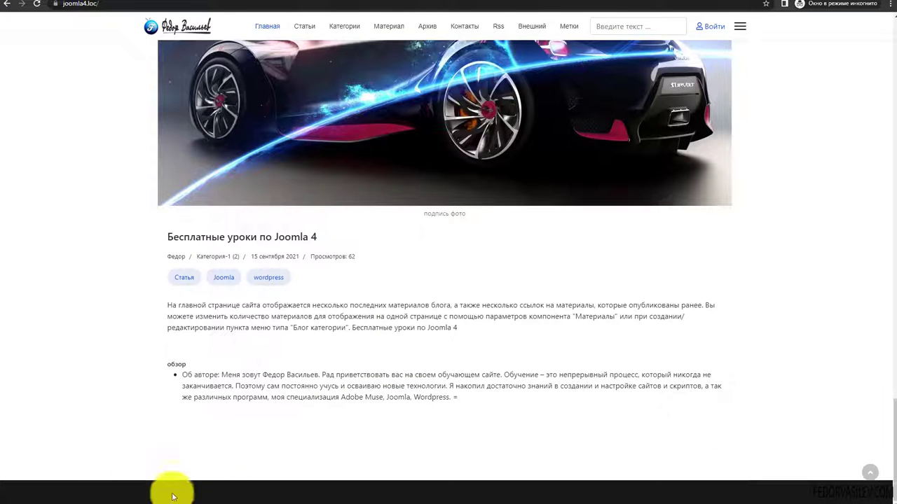
- Preview the footer in a phone-sized device viewport, rotating to landscape and back to portrait
right_click(118, 380)
click(126, 488)
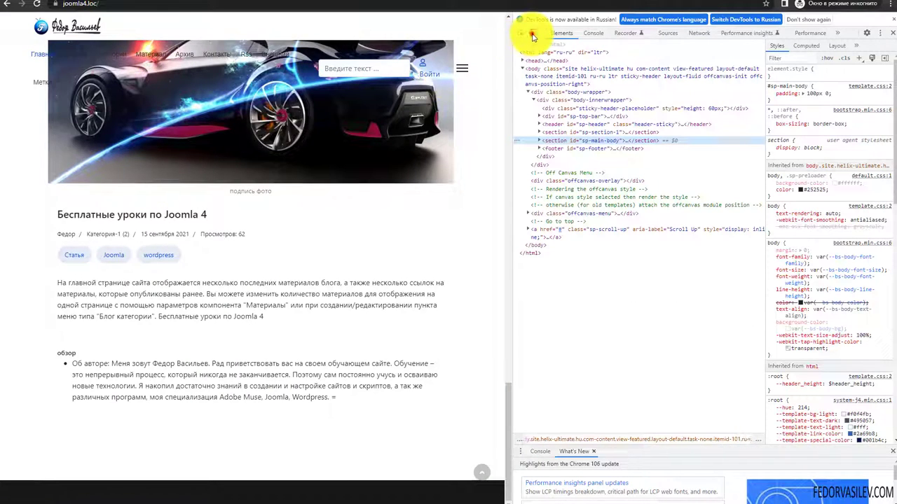
click(533, 36)
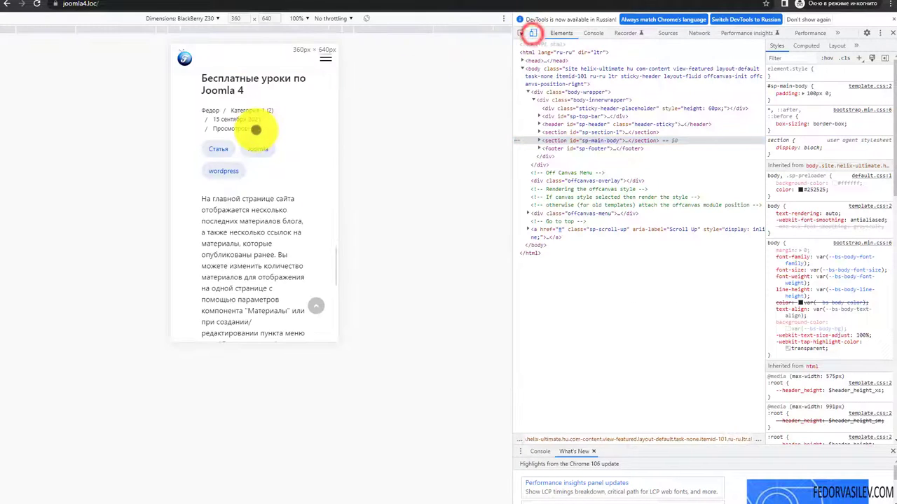
scroll(252, 133, down, 10)
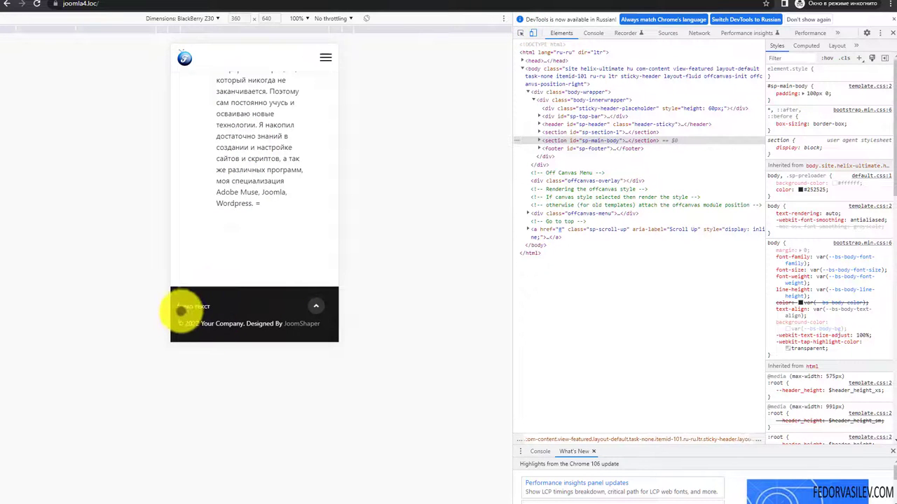
click(366, 18)
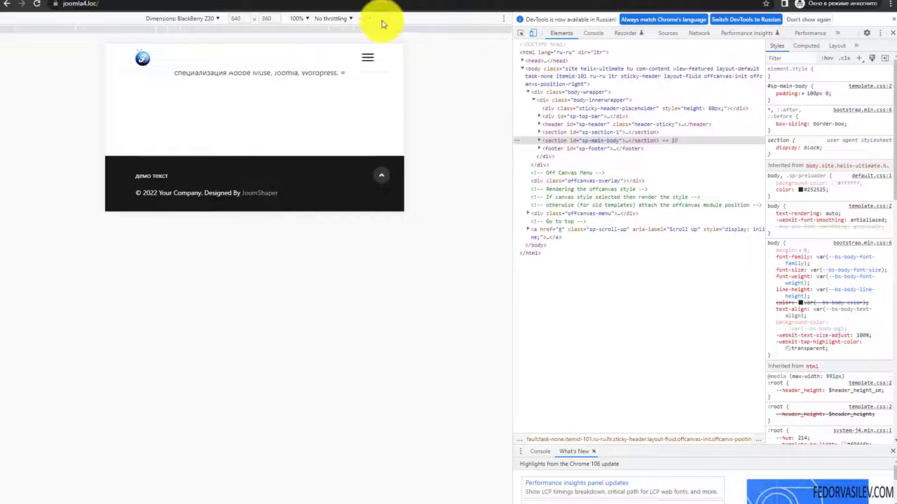
click(365, 19)
scroll(196, 266, down, 3)
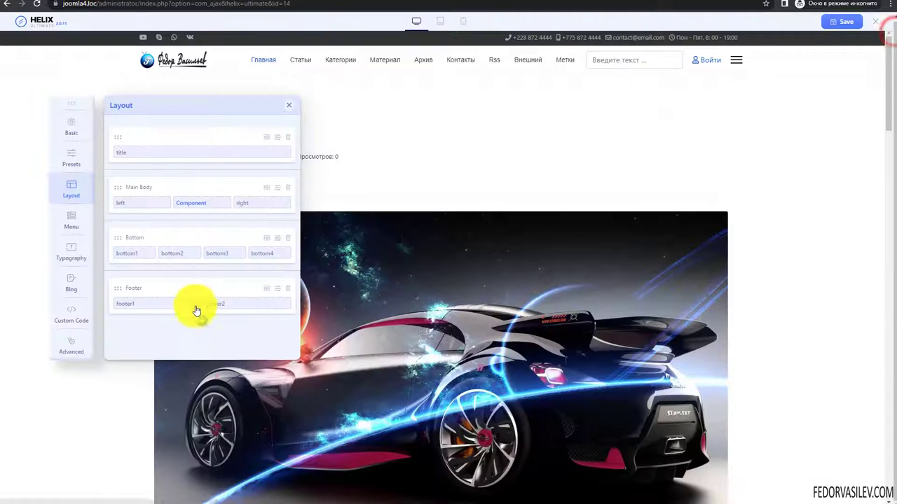
click(196, 306)
- Switch off footer1's Hidden on Smaller Desktop and Hidden on Desktop toggles
click(408, 223)
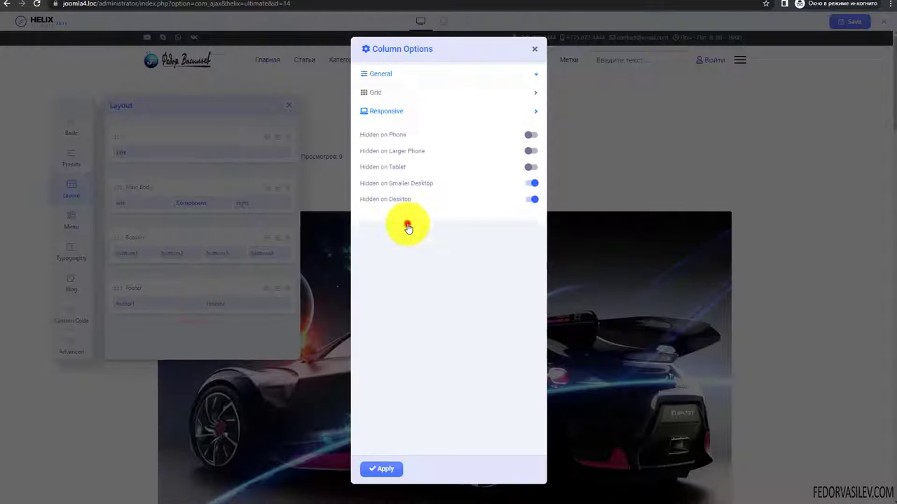
click(530, 201)
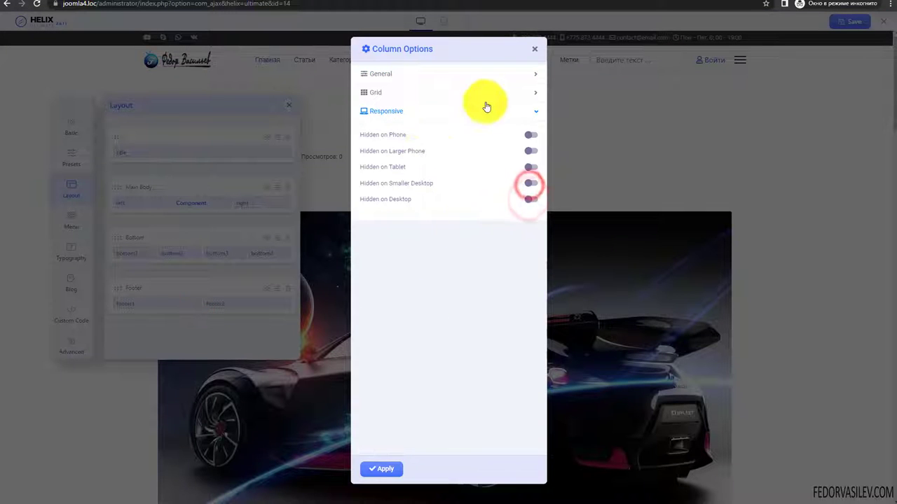
click(385, 110)
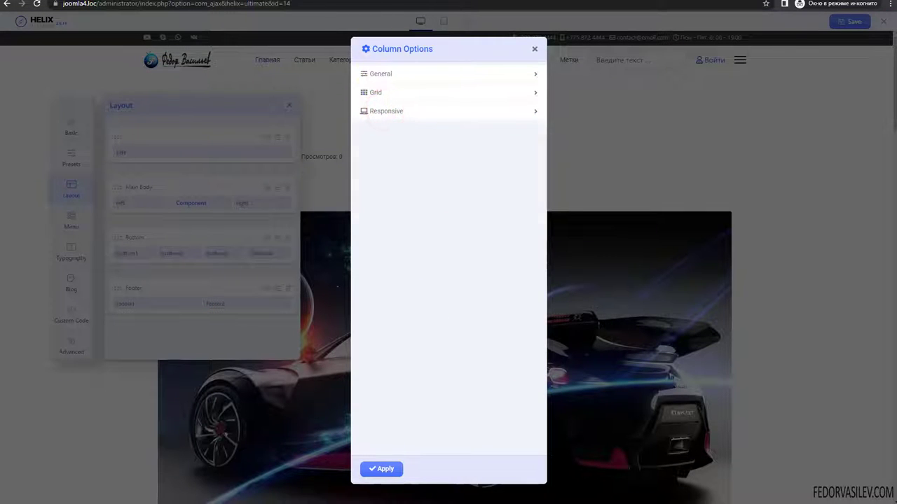
click(368, 75)
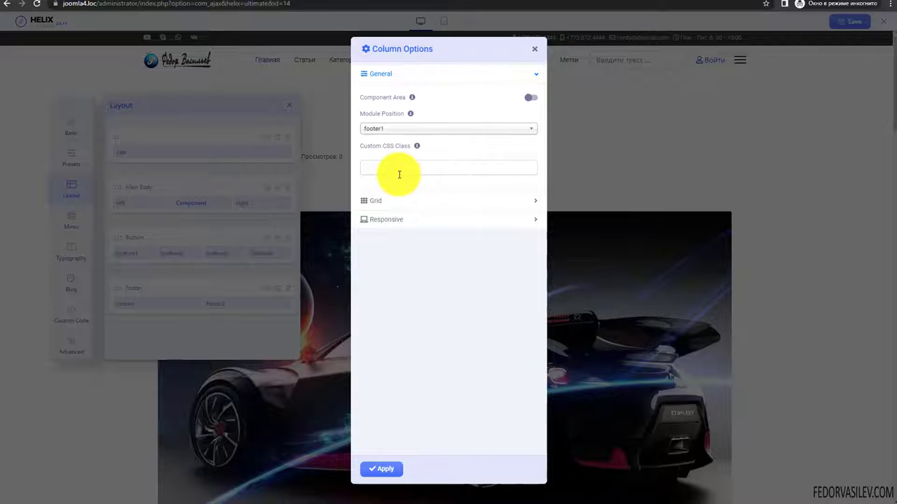
click(393, 167)
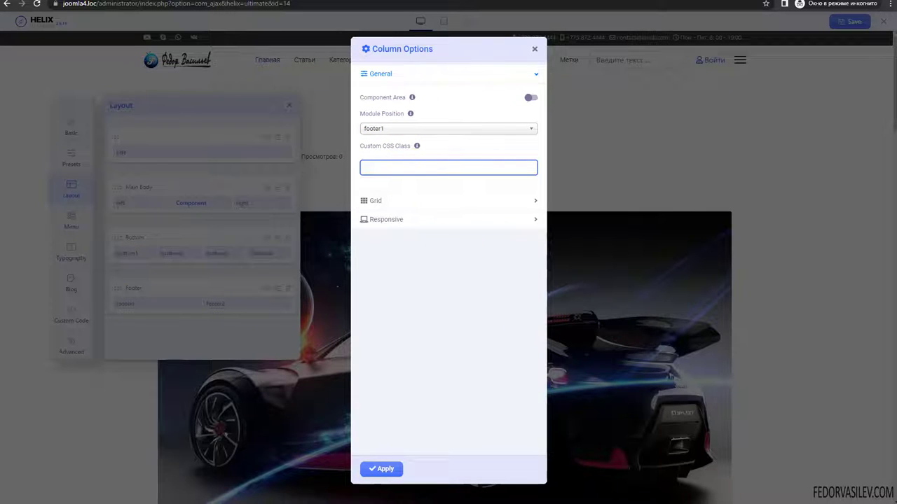
- Set footer1's Larger Desktop width to Inherit, then back to col-xl-1, and close the options
click(375, 93)
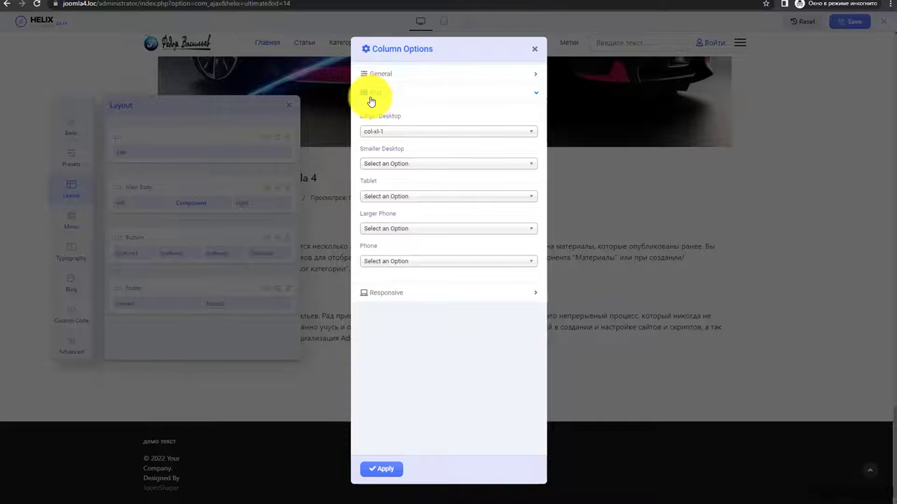
click(378, 131)
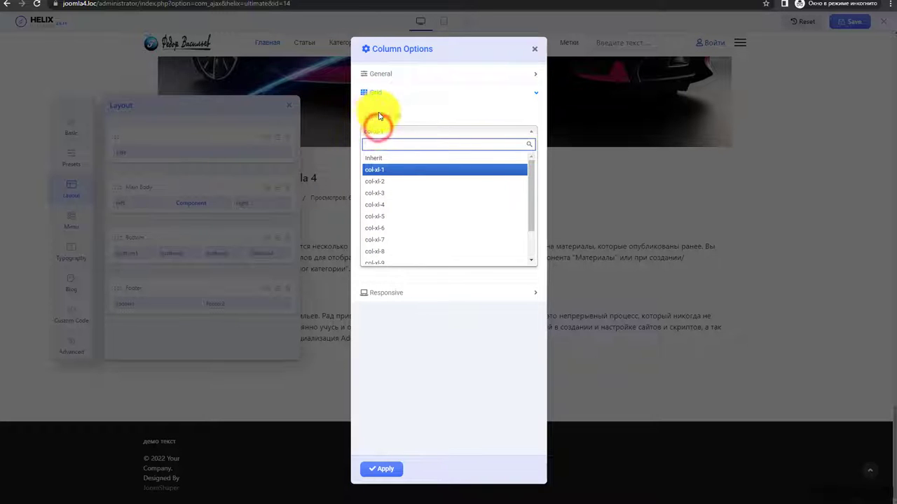
click(393, 113)
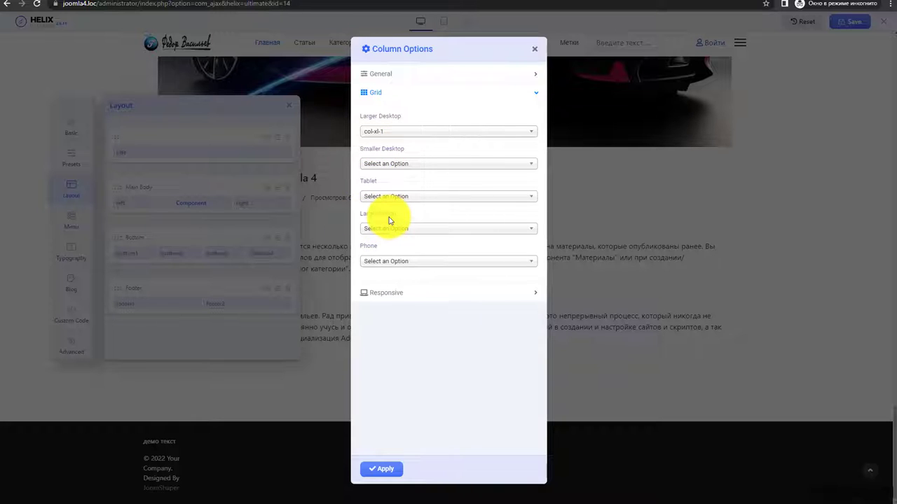
click(380, 133)
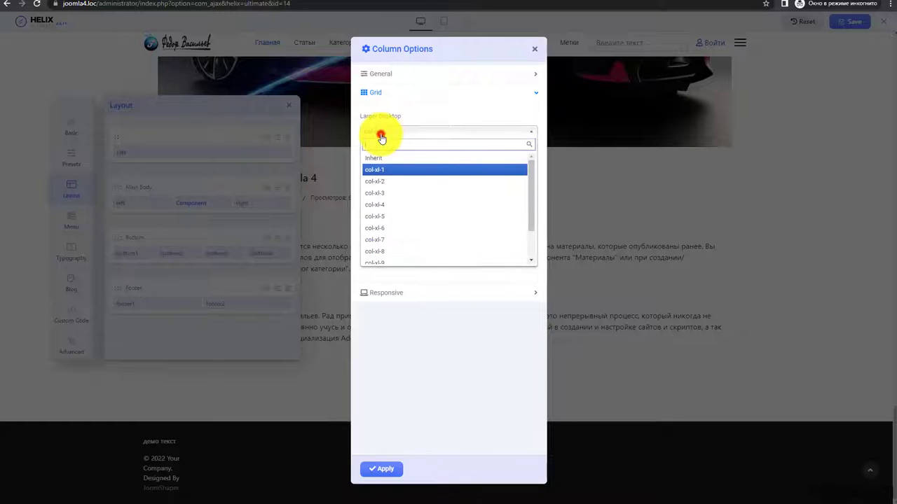
click(378, 158)
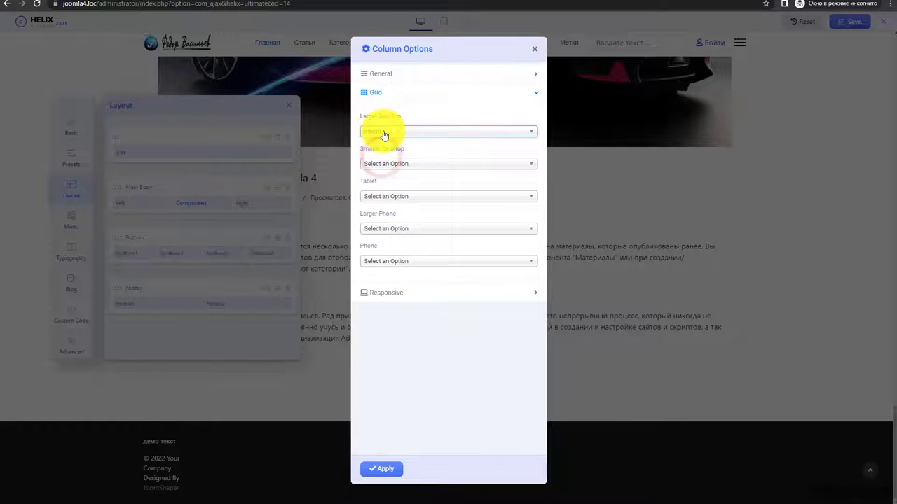
click(384, 133)
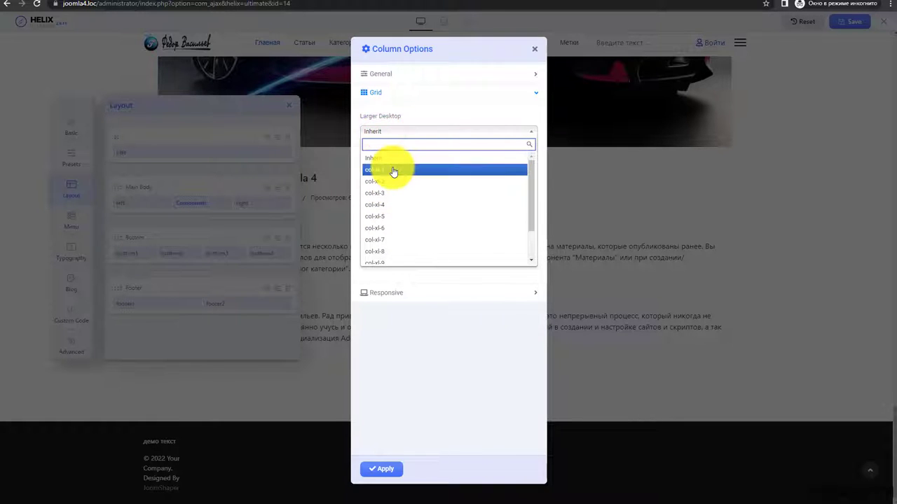
scroll(399, 178, down, 2)
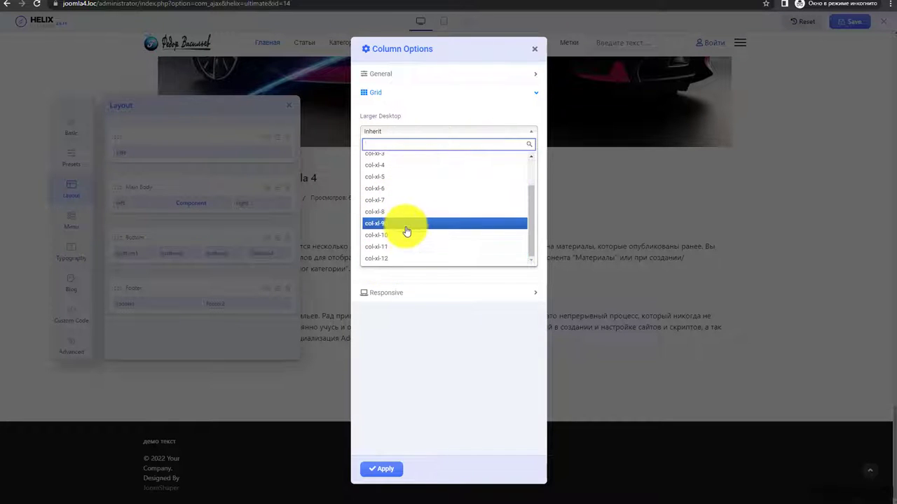
scroll(399, 210, up, 2)
click(387, 170)
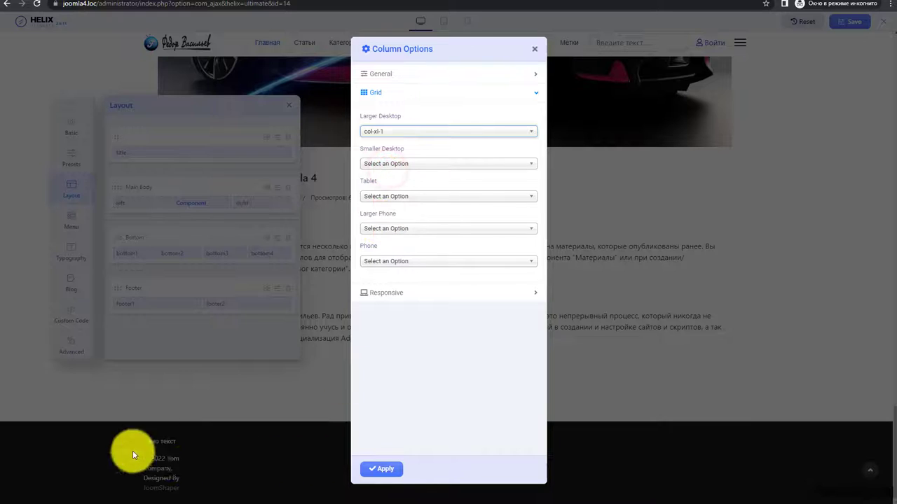
click(535, 49)
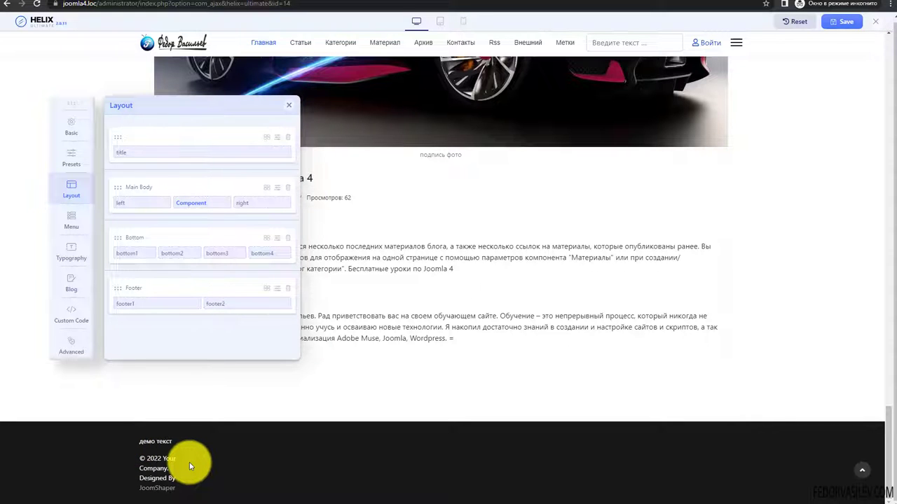
- Set footer2's Larger Desktop grid width to col-xl-6 and apply, then select the footer copyright line
click(198, 310)
click(384, 203)
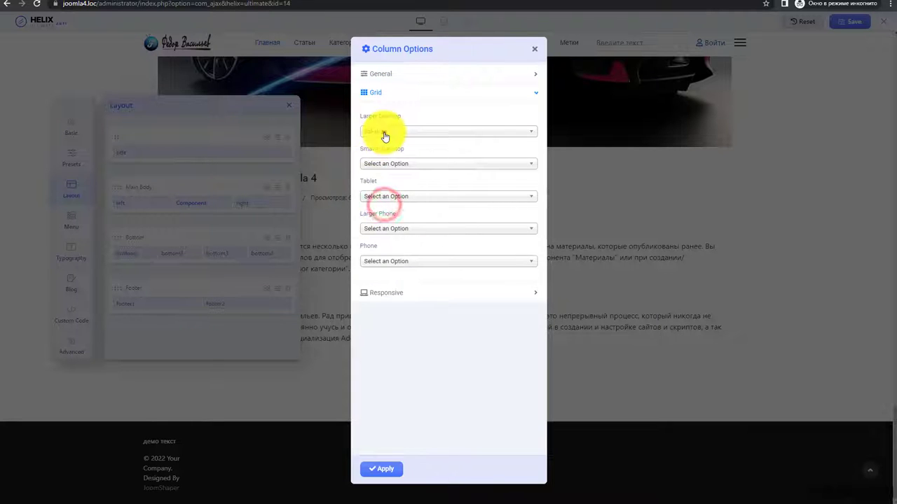
click(384, 133)
click(385, 234)
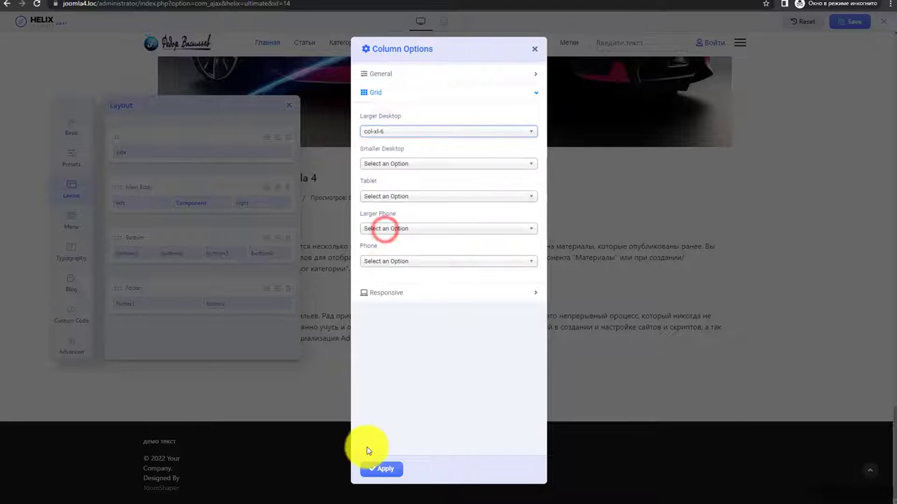
click(383, 467)
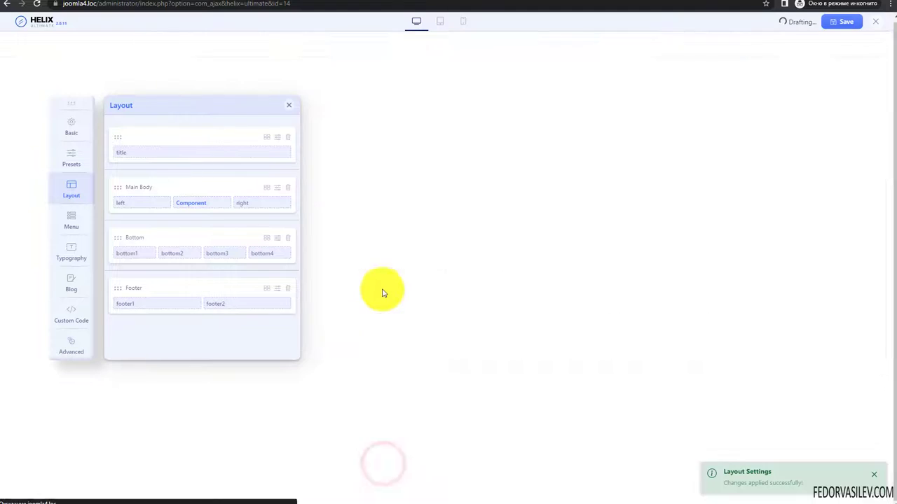
scroll(382, 288, down, 8)
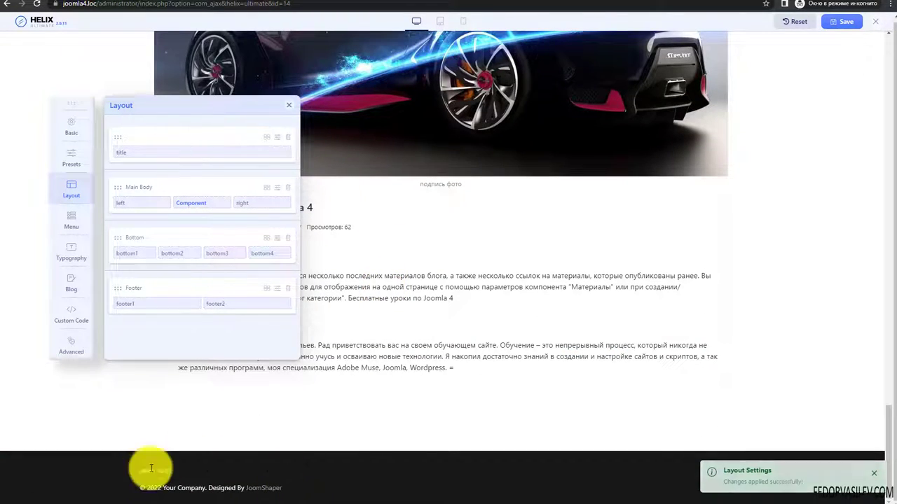
drag(145, 488, 300, 486)
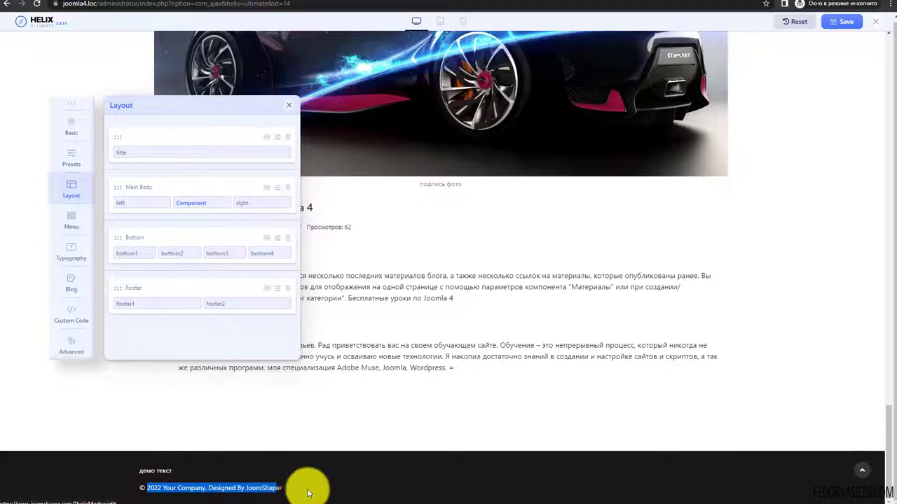
click(309, 488)
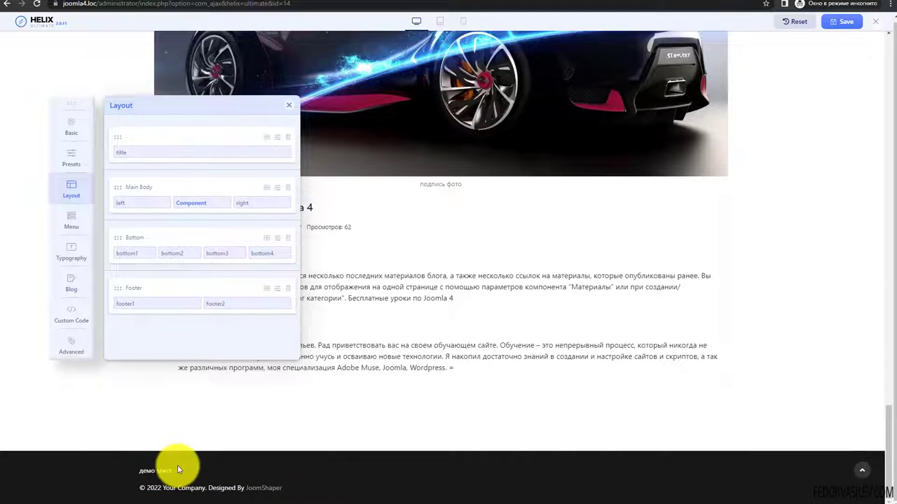
- Change footer1's Larger Desktop width from col-xl-6 to Inherit and apply
click(196, 305)
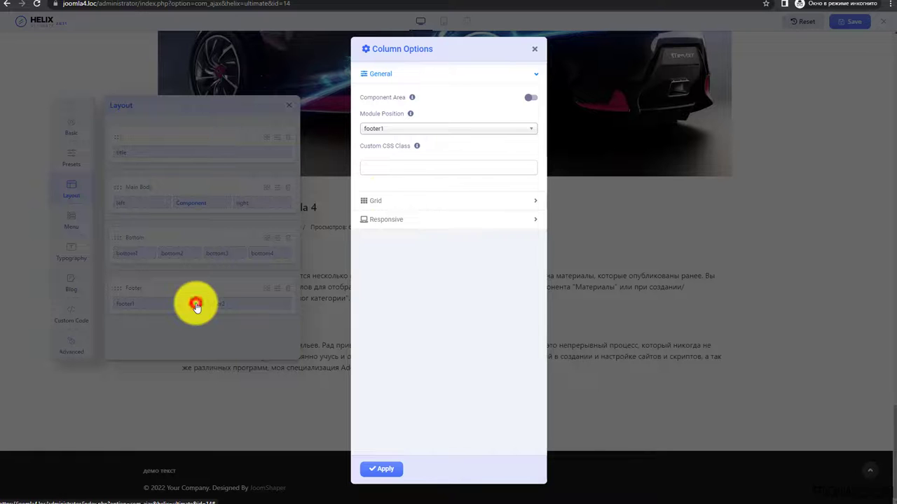
click(375, 199)
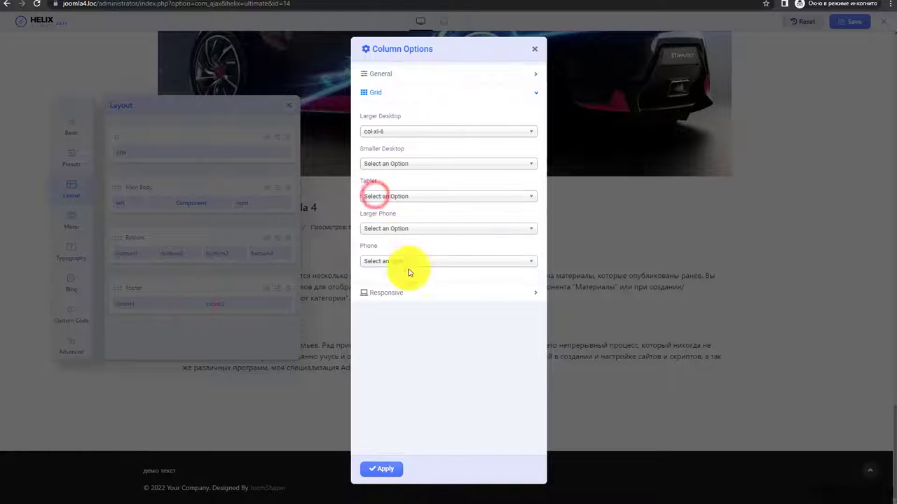
click(373, 133)
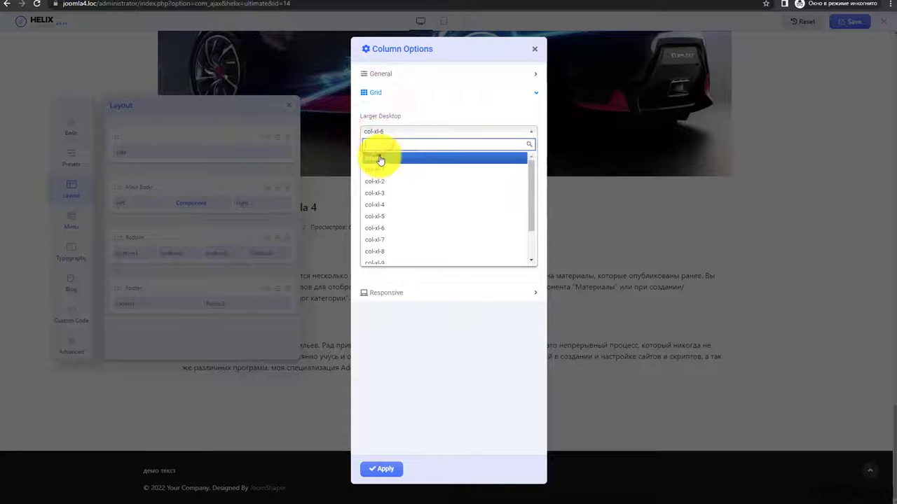
click(378, 158)
click(386, 130)
click(385, 129)
click(387, 93)
click(381, 112)
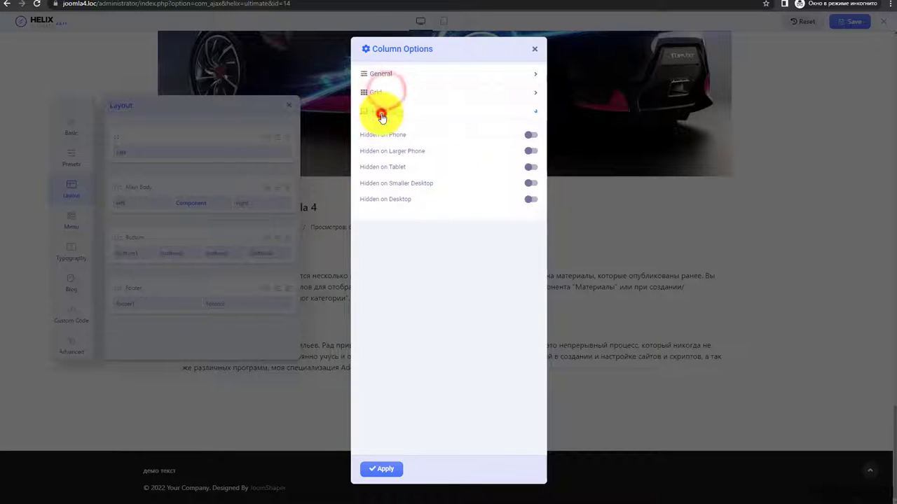
click(381, 114)
click(381, 468)
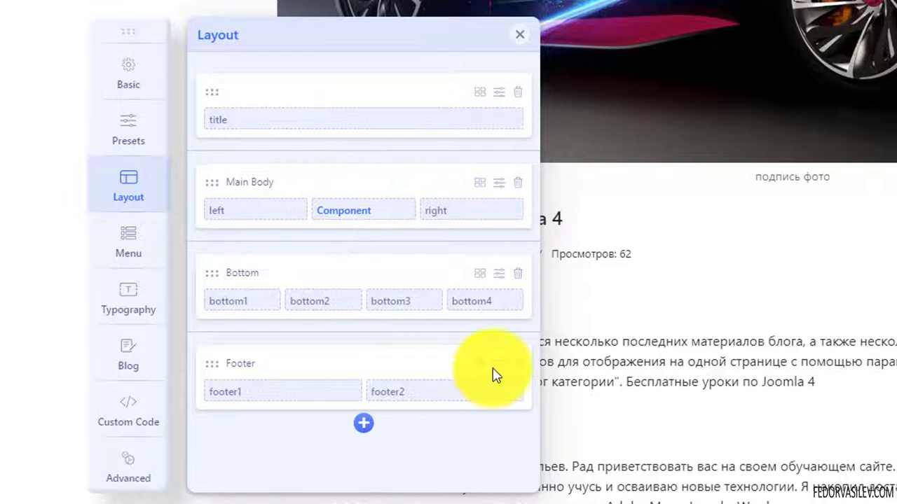
- Open the Footer row's options, select its section title, and close them
click(498, 365)
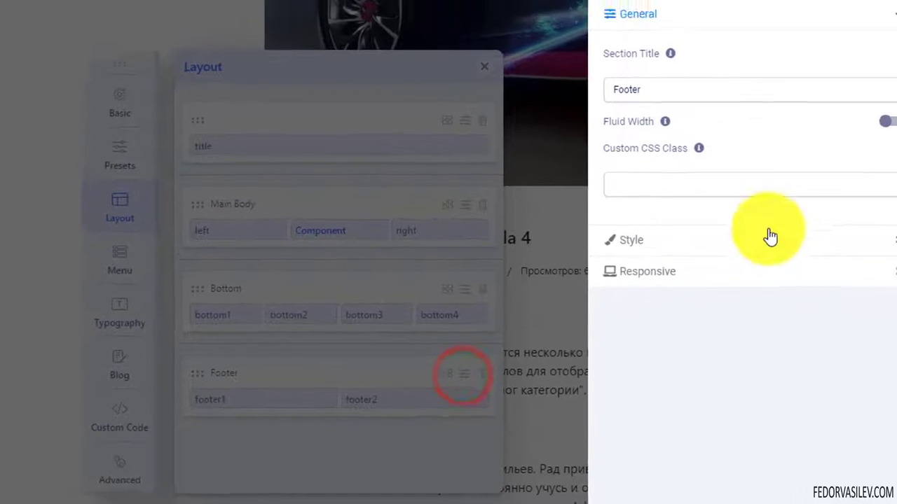
click(576, 56)
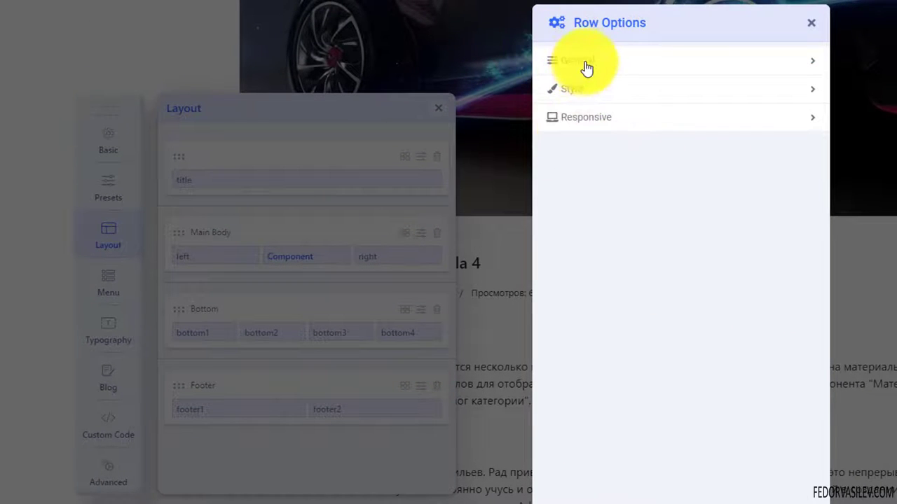
click(587, 63)
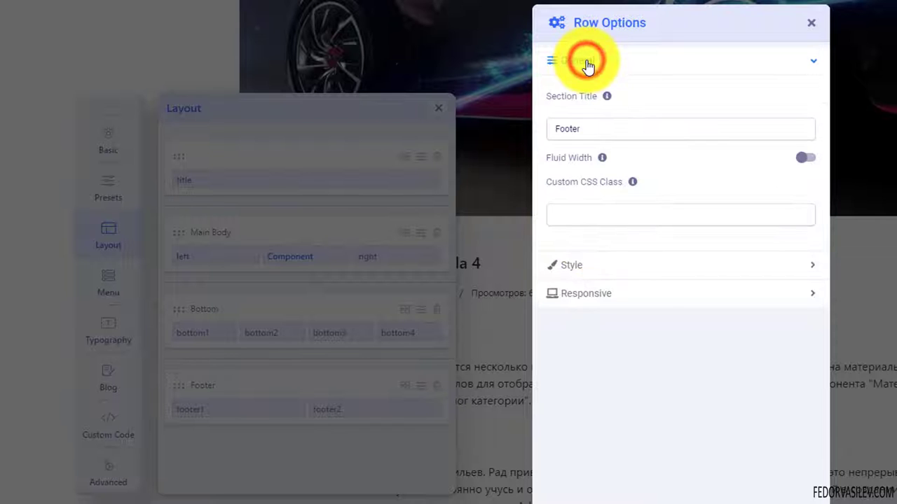
click(581, 133)
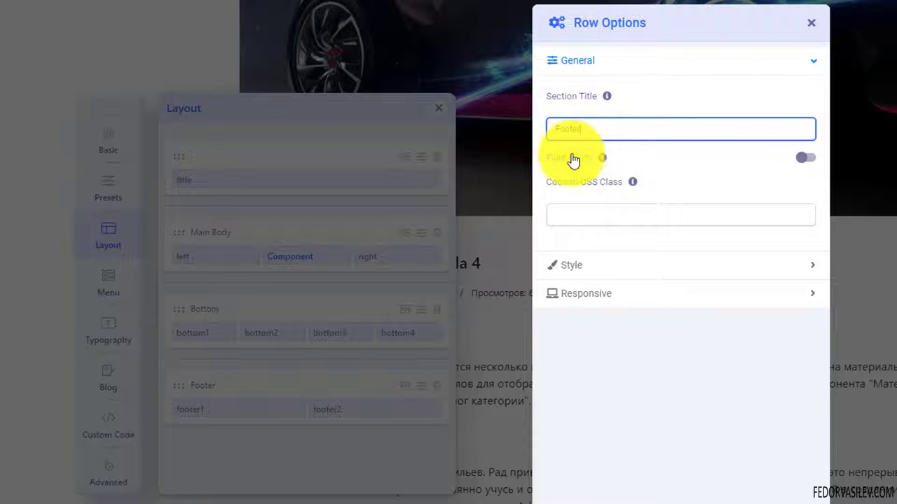
double_click(593, 124)
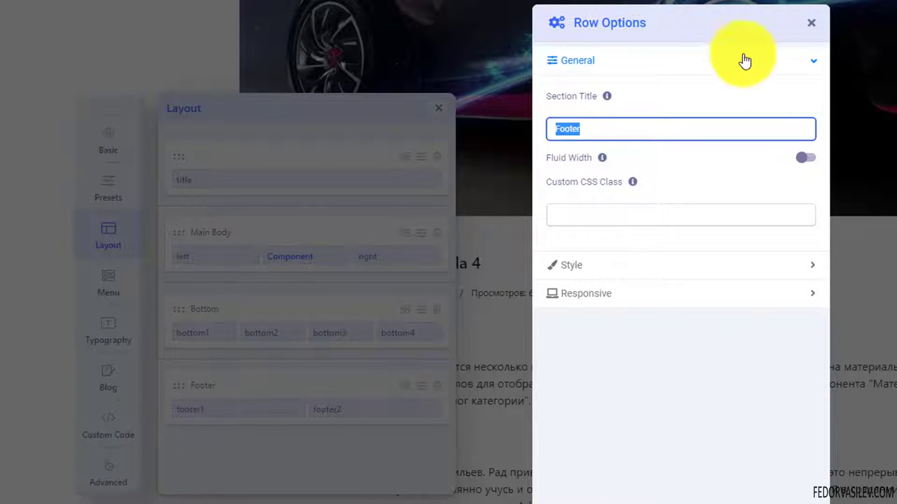
click(813, 27)
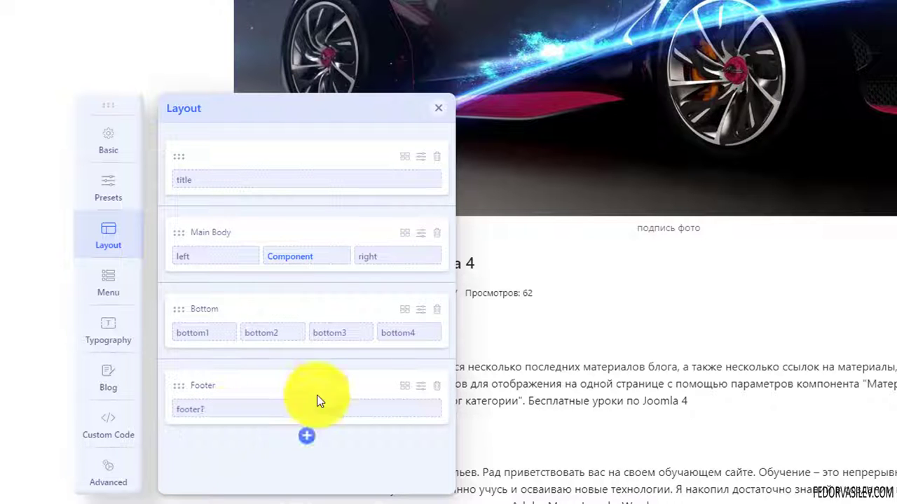
- Toggle the Footer row's Fluid Width on and back off, then expand its Style section
click(427, 386)
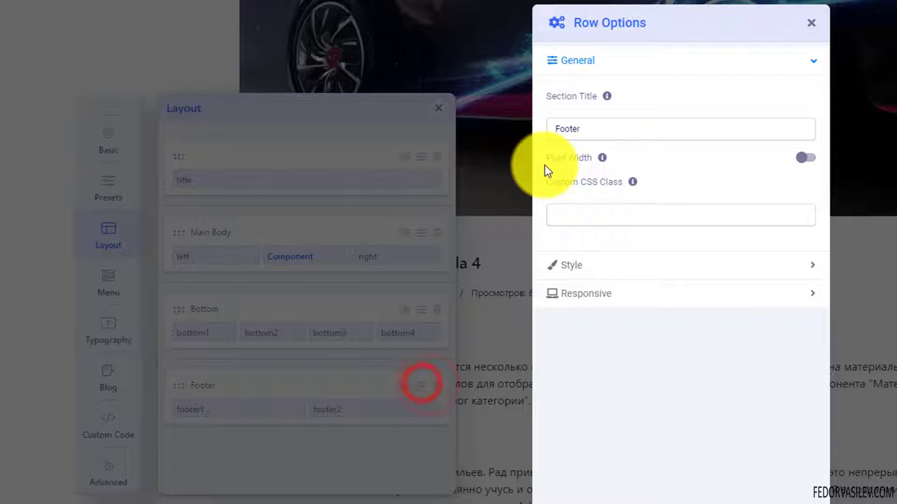
click(802, 160)
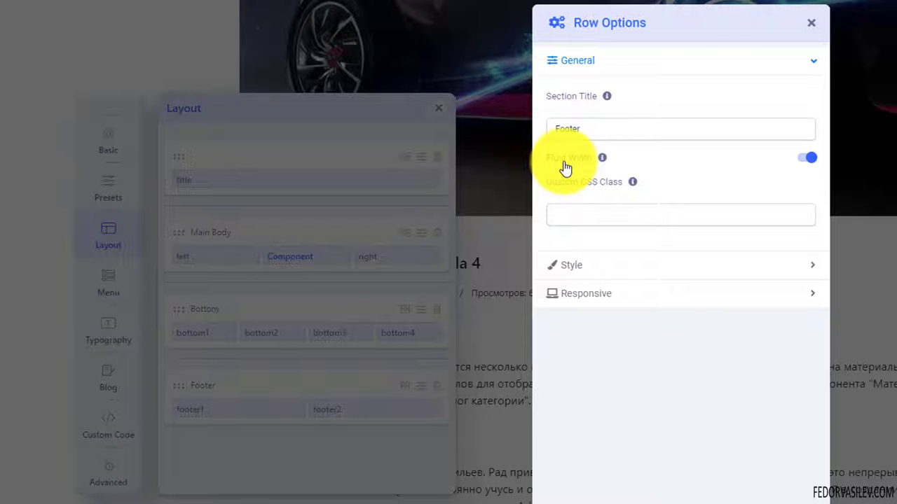
click(803, 158)
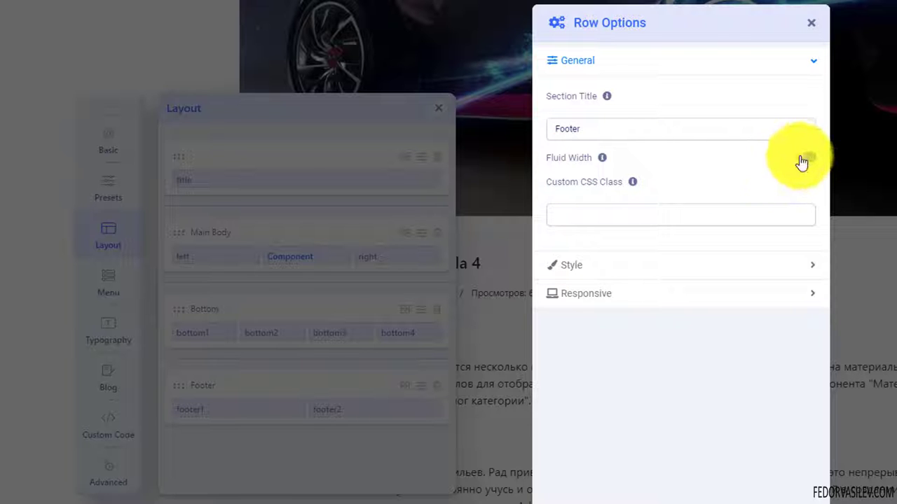
click(585, 61)
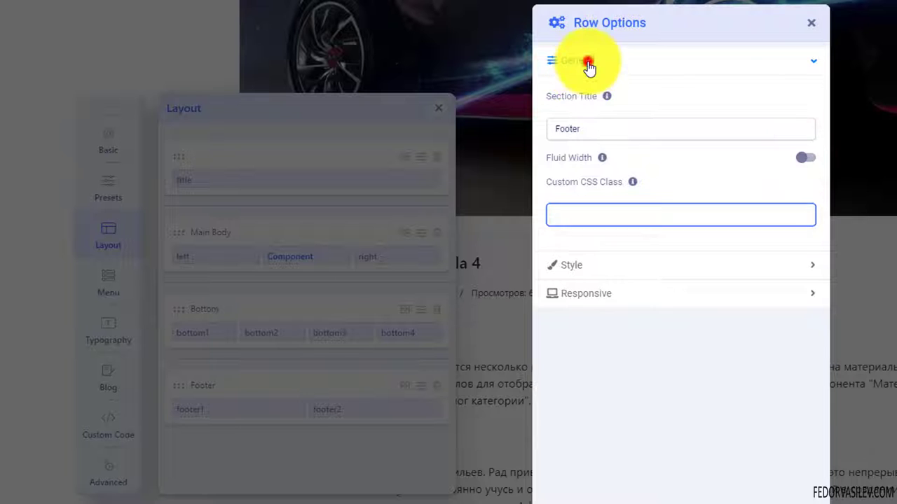
click(578, 92)
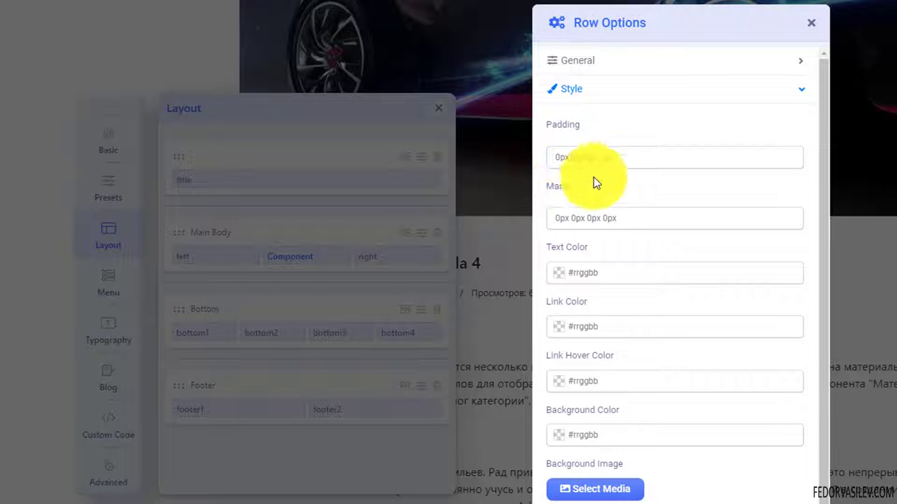
- Enter 50px 0px 0px 0px as the Footer row's padding
click(632, 159)
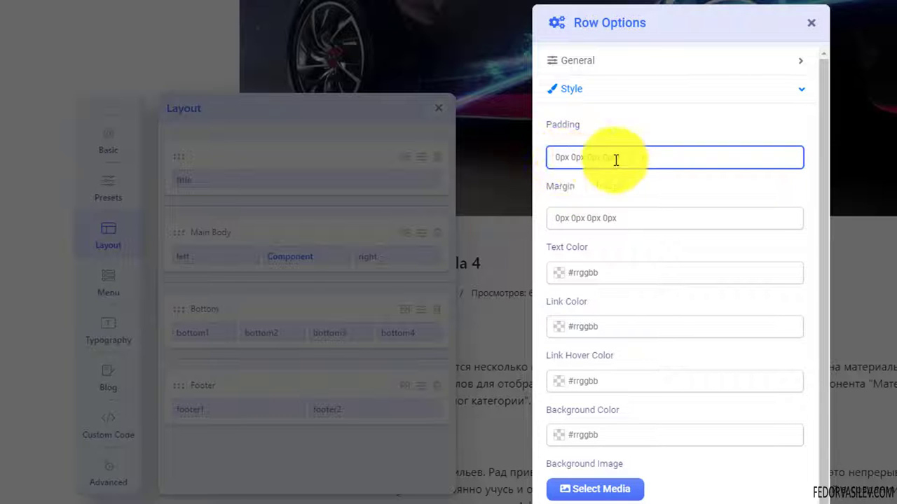
click(631, 155)
click(556, 156)
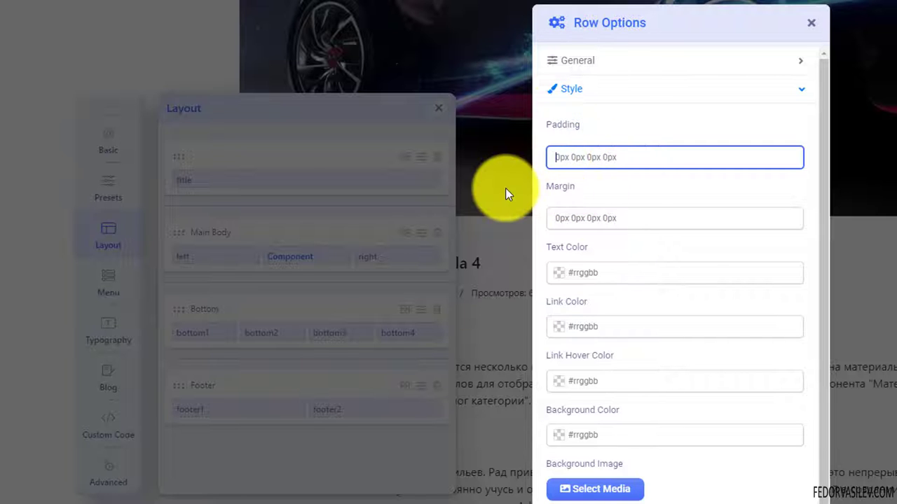
click(625, 152)
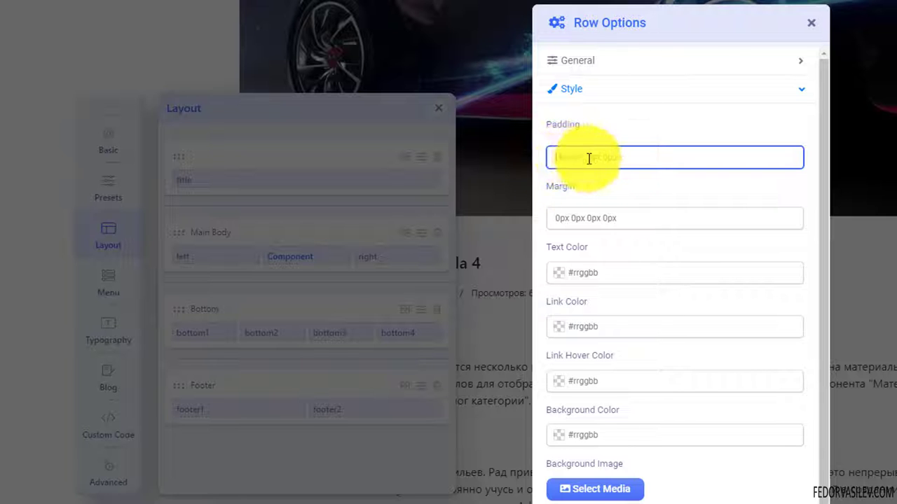
click(545, 159)
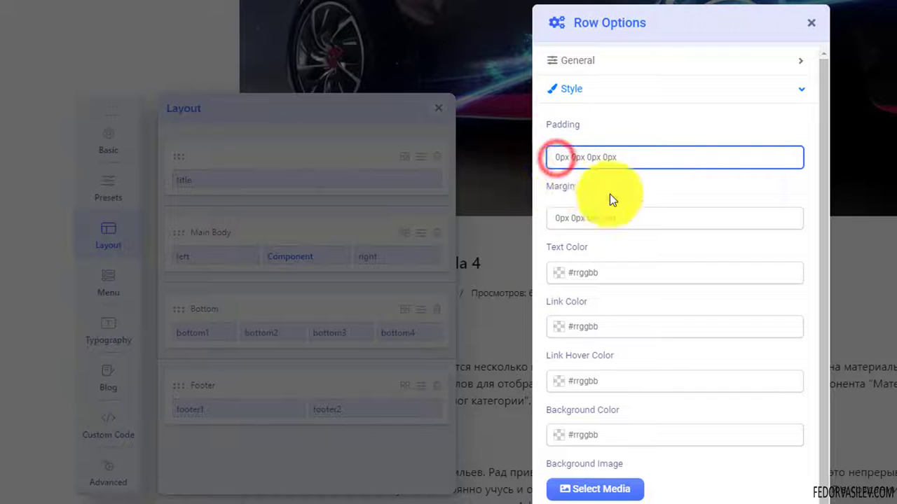
text(50)
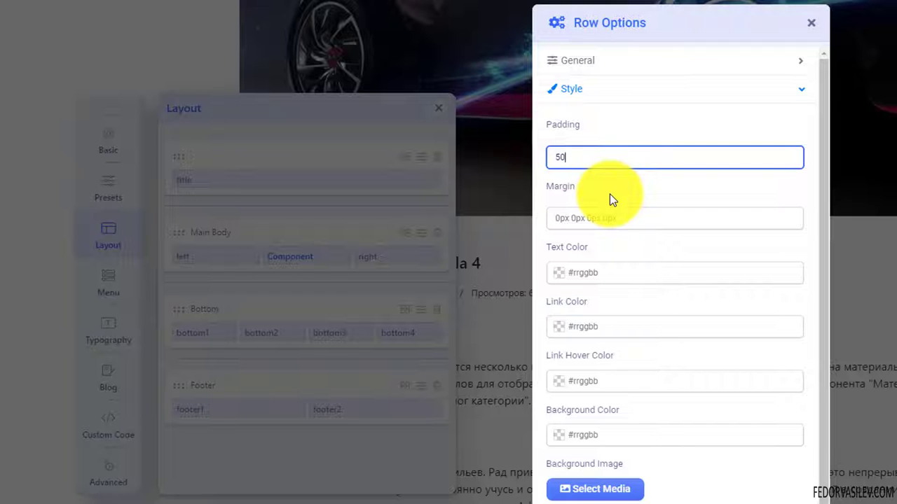
text(px 0px 0px 0px)
drag(585, 185, 555, 187)
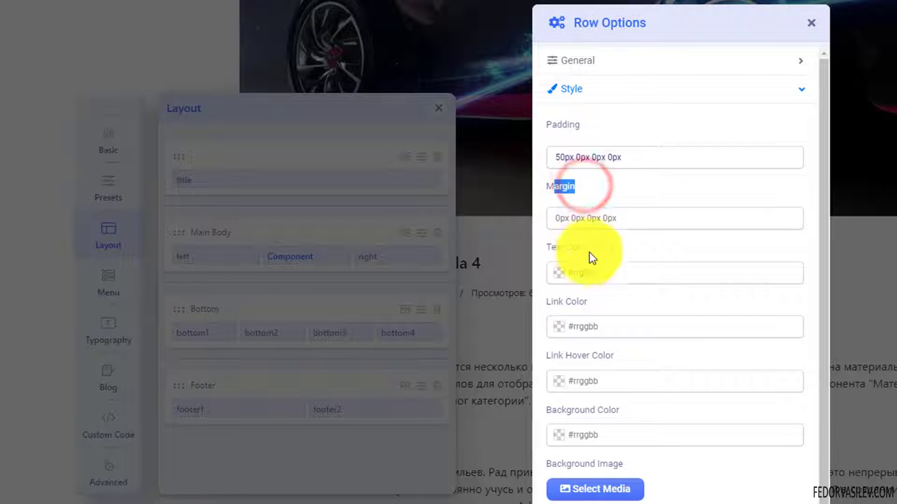
click(570, 154)
drag(629, 160, 548, 162)
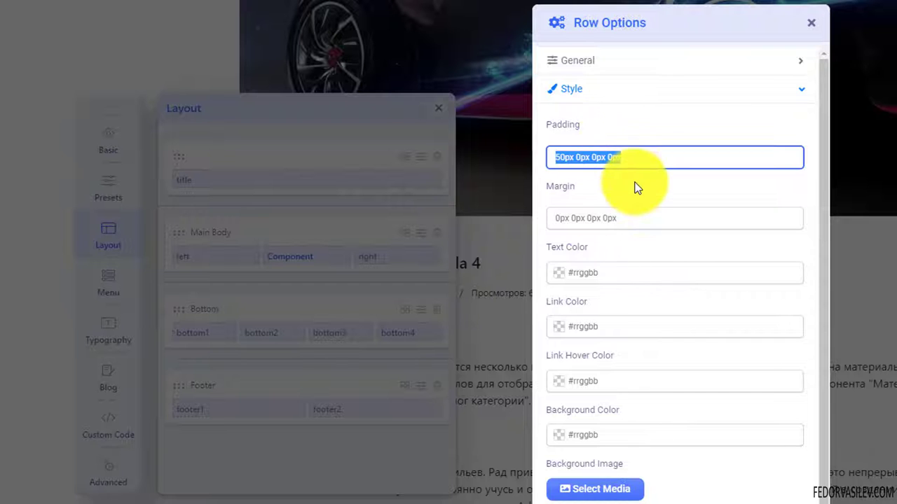
- Check the text and link hover colour pickers without changes, then apply the row
click(561, 273)
click(609, 245)
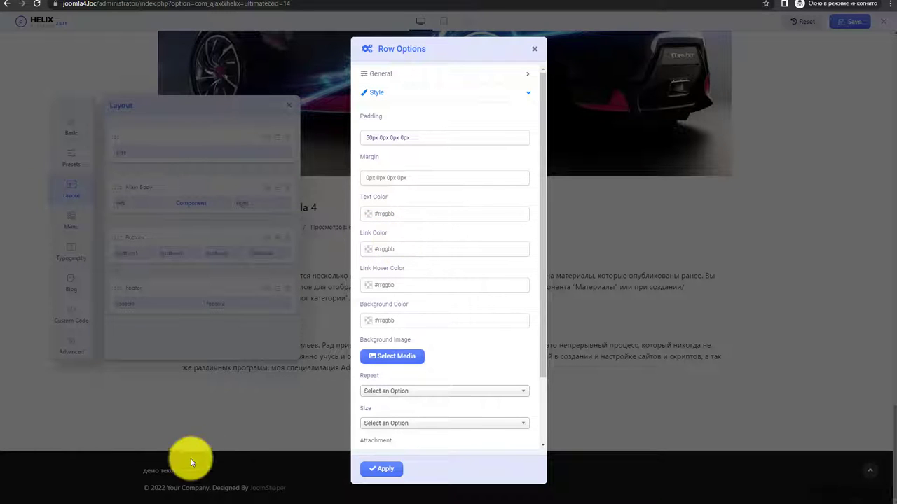
click(367, 290)
click(422, 267)
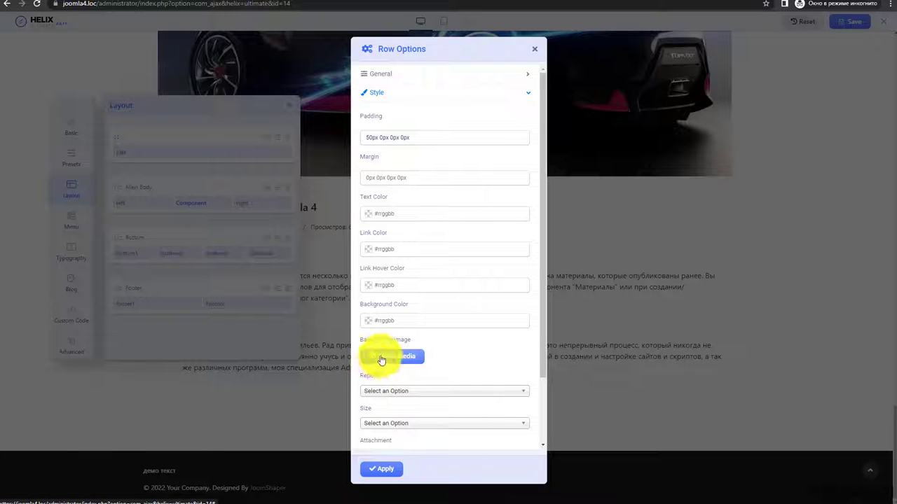
scroll(480, 344, down, 2)
scroll(480, 345, down, 1)
scroll(455, 320, up, 3)
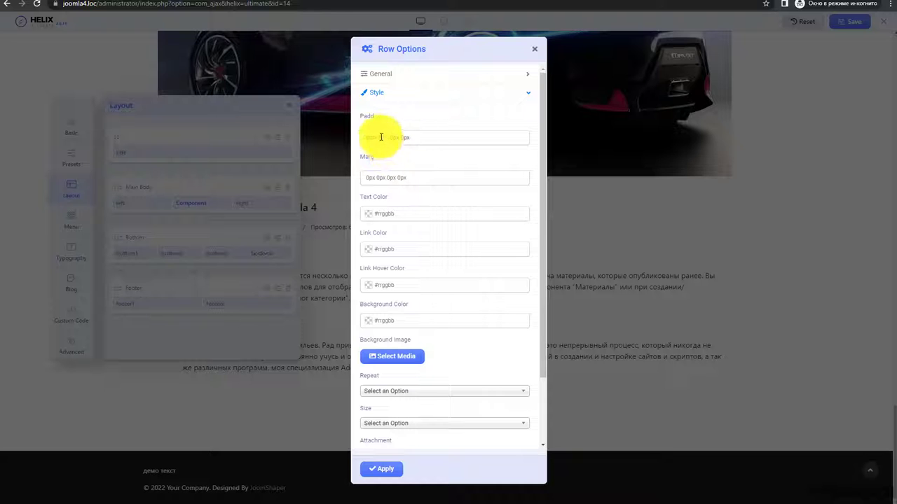
click(381, 469)
- Reopen the Footer row's Style settings and correct the padding to 50px 0px 0px 0px
scroll(397, 390, down, 10)
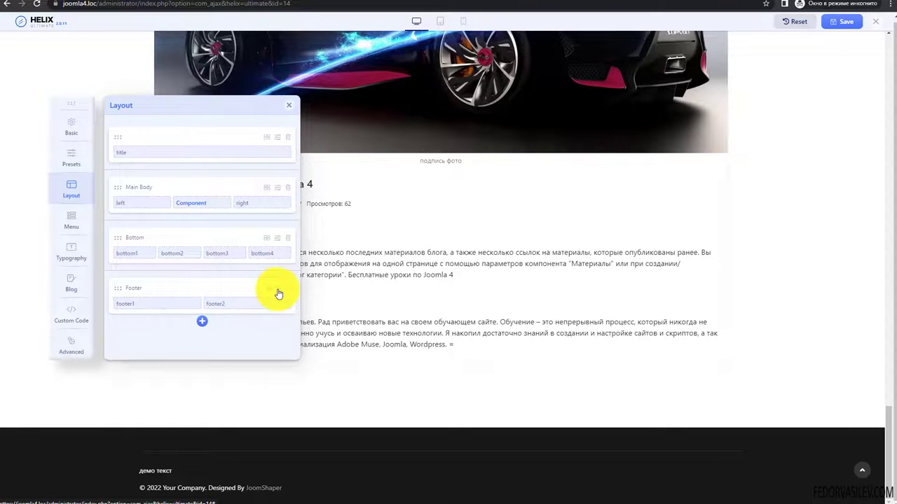
click(278, 292)
click(383, 208)
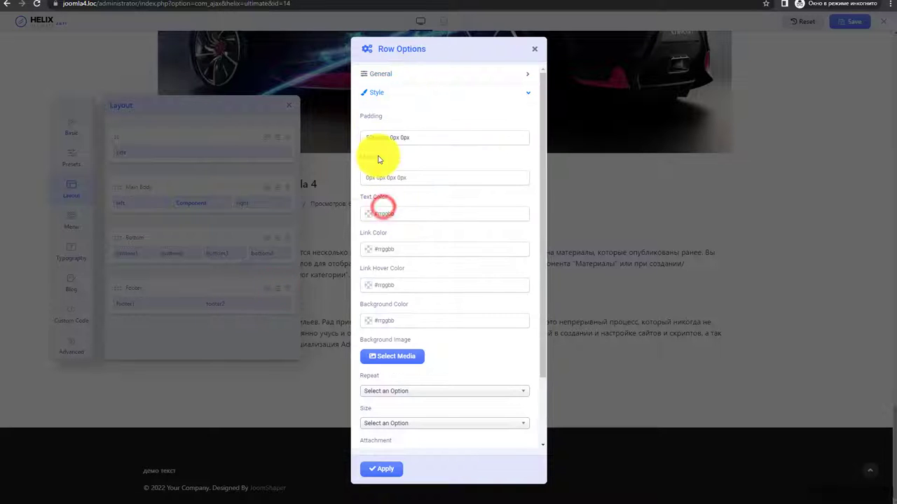
click(369, 137)
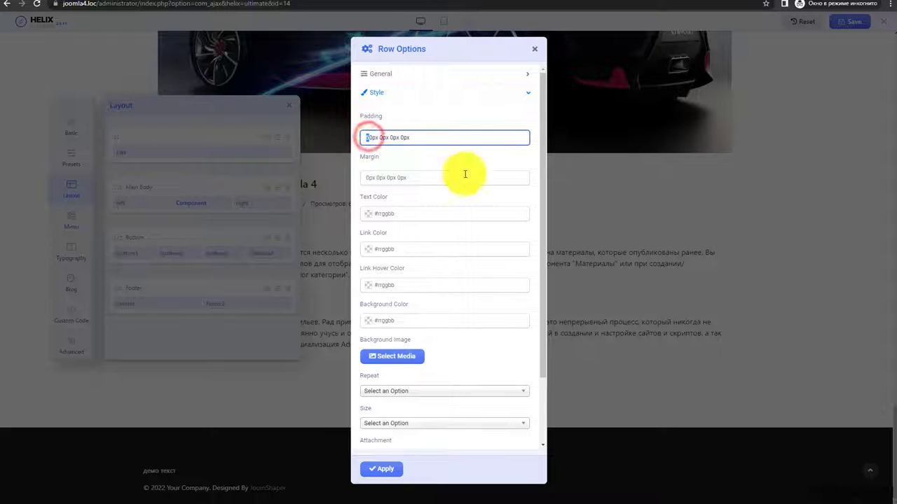
click(368, 138)
text(5)
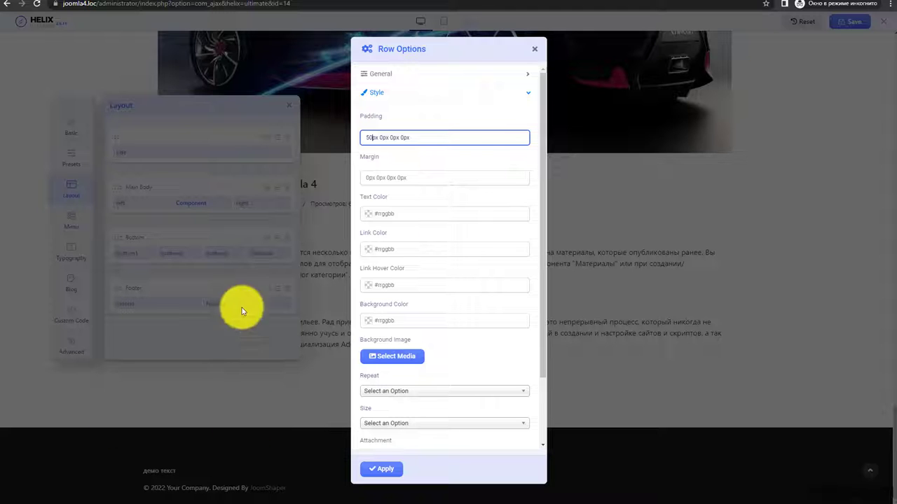
click(365, 177)
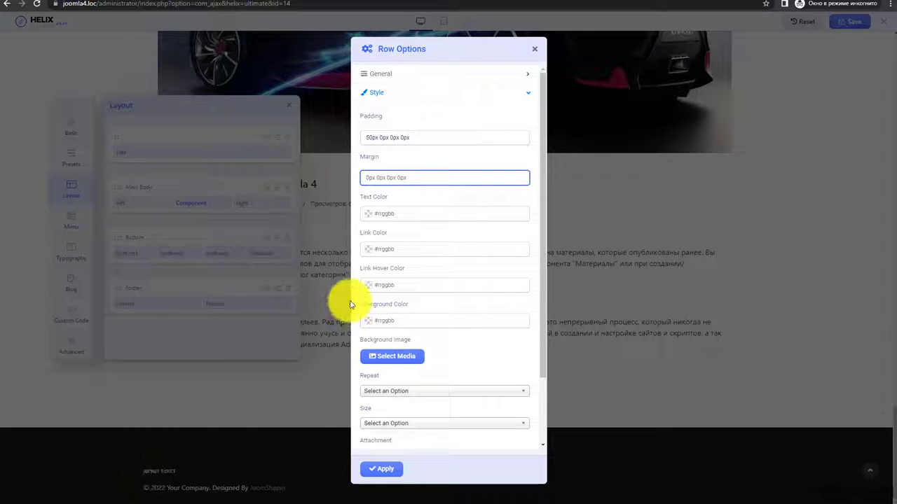
- Give the Footer row a dark grey #616161 background and apply
click(366, 321)
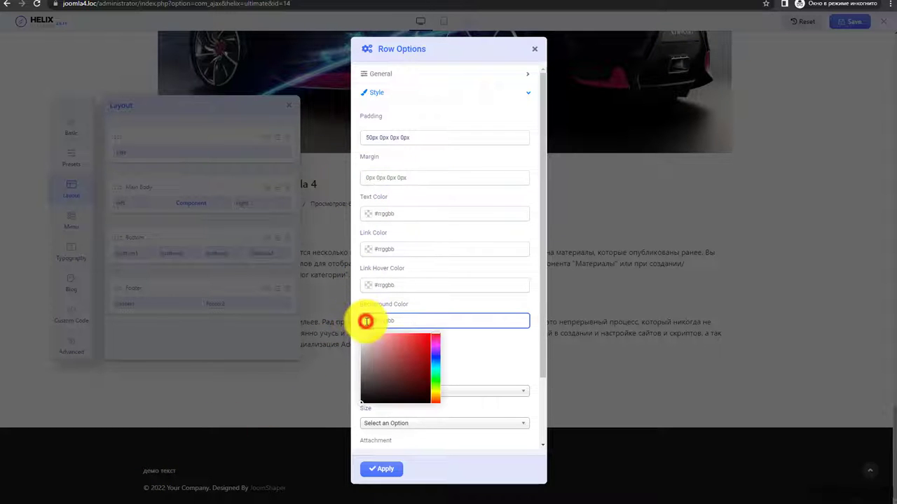
click(381, 391)
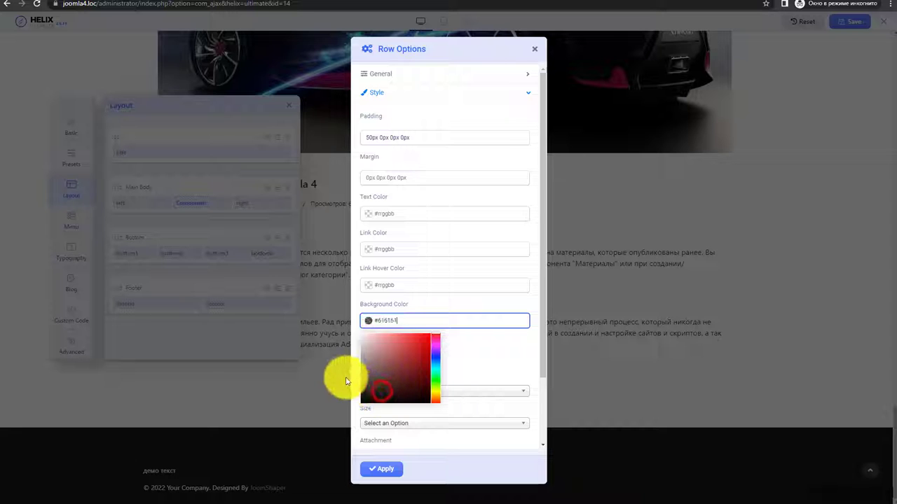
click(370, 470)
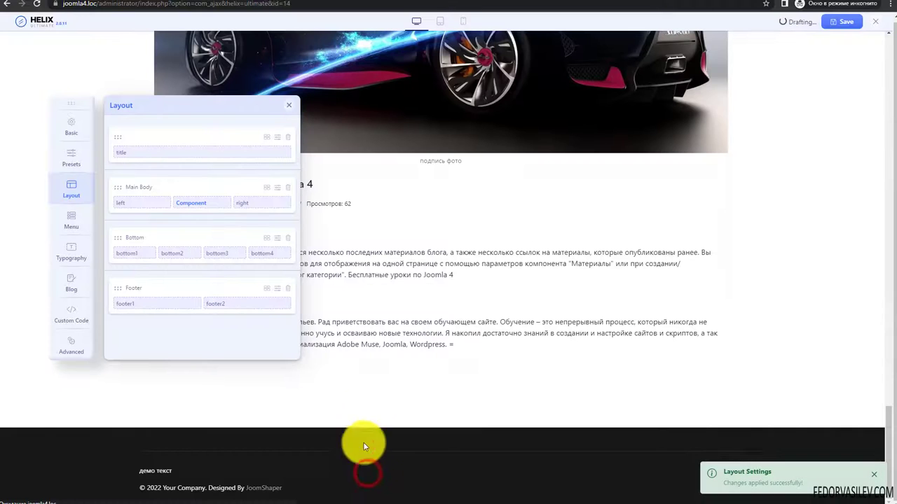
scroll(369, 400, down, 10)
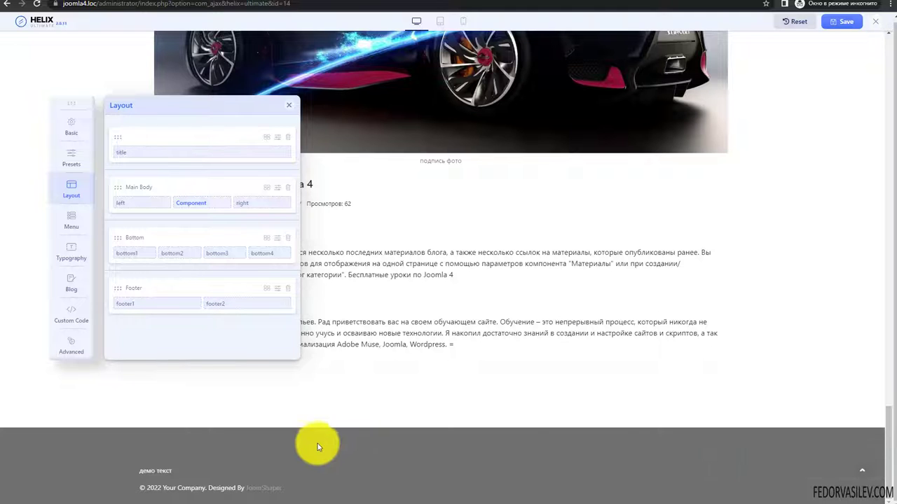
- Change the Footer row's background colour to #707070 and apply it
click(276, 288)
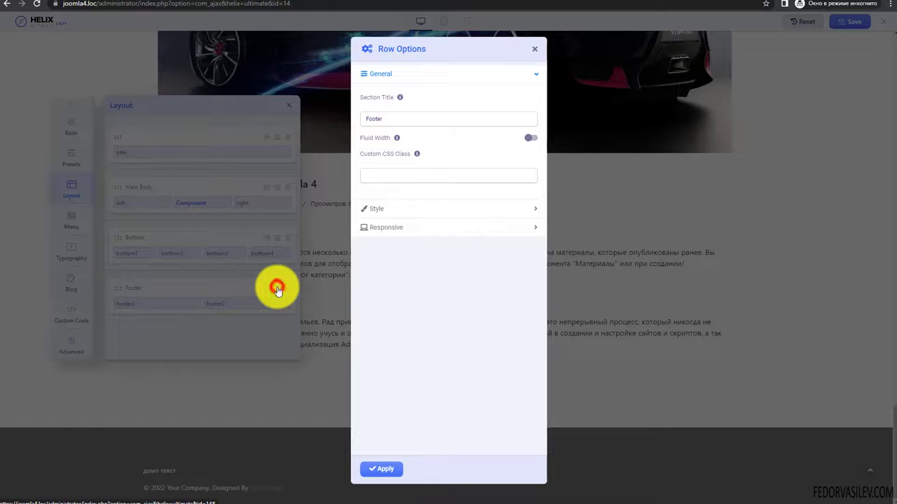
click(382, 210)
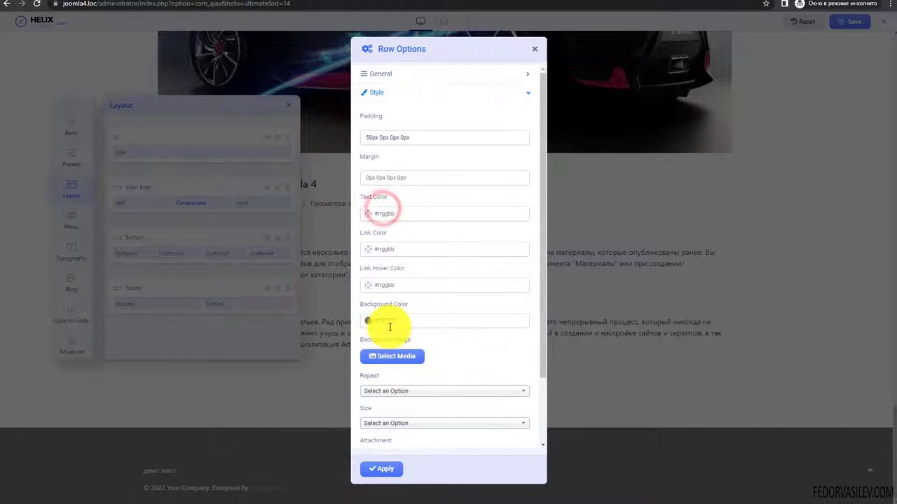
text(#707070)
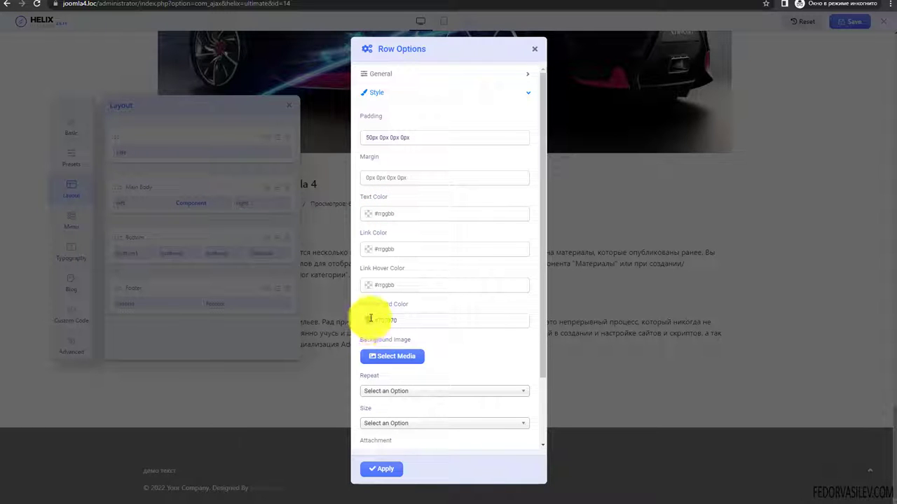
drag(371, 319, 419, 318)
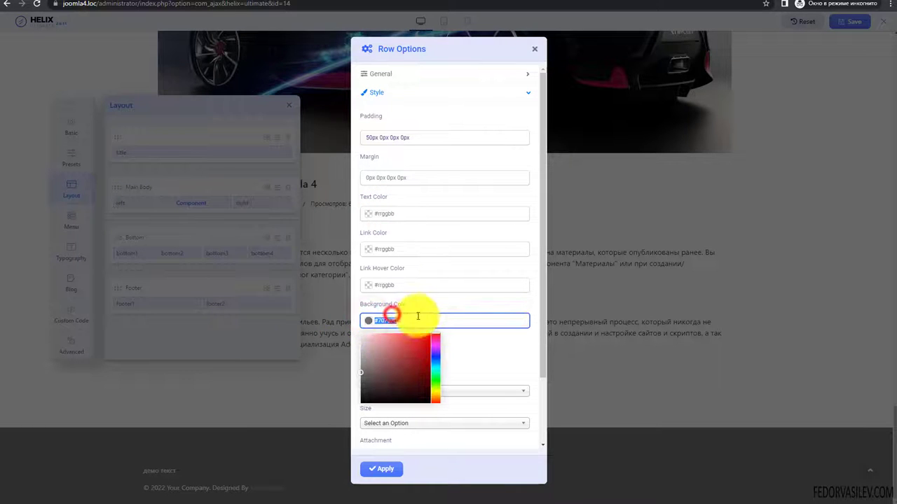
click(420, 306)
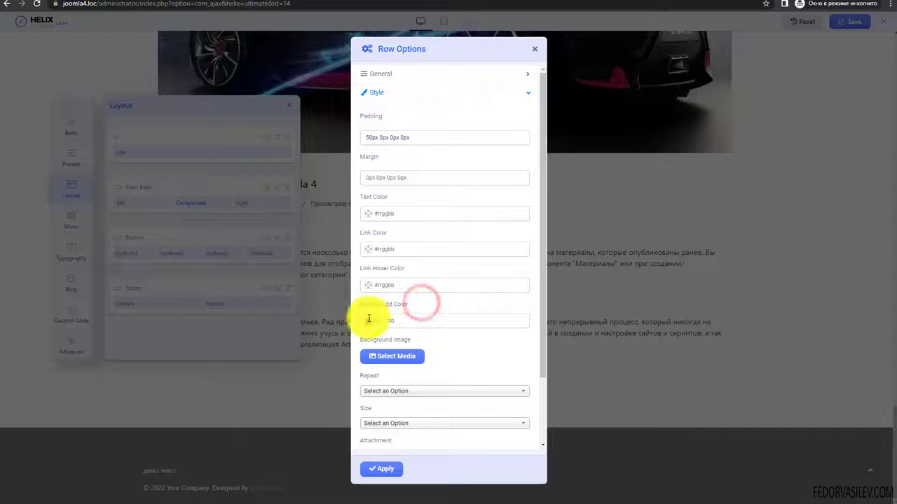
click(391, 468)
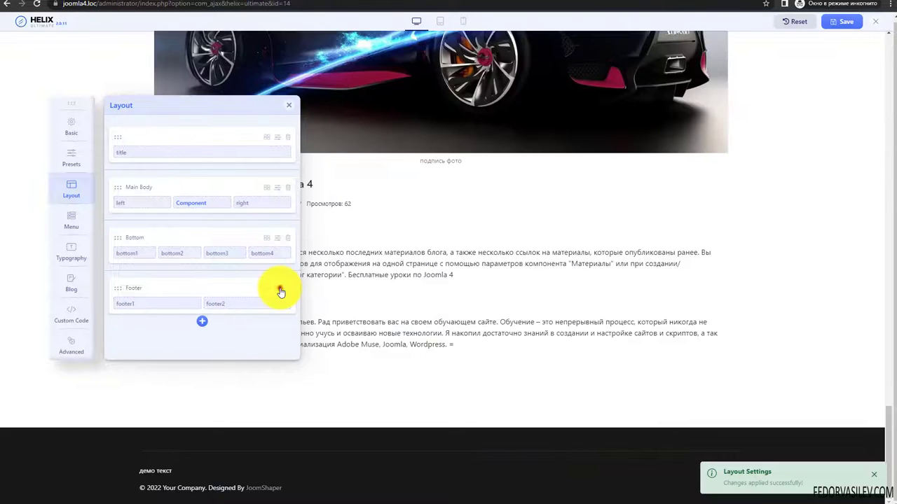
- Try the Footer background Repeat options and settle on No Repeat
click(278, 288)
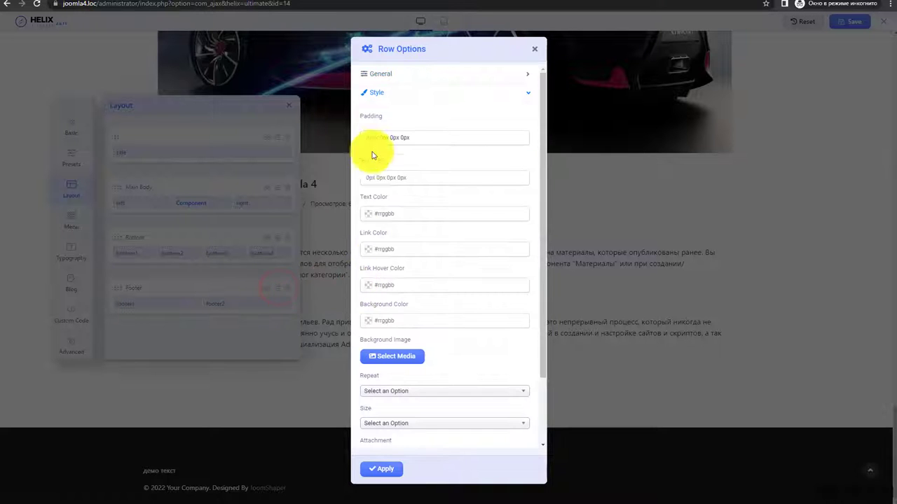
scroll(444, 231, down, 2)
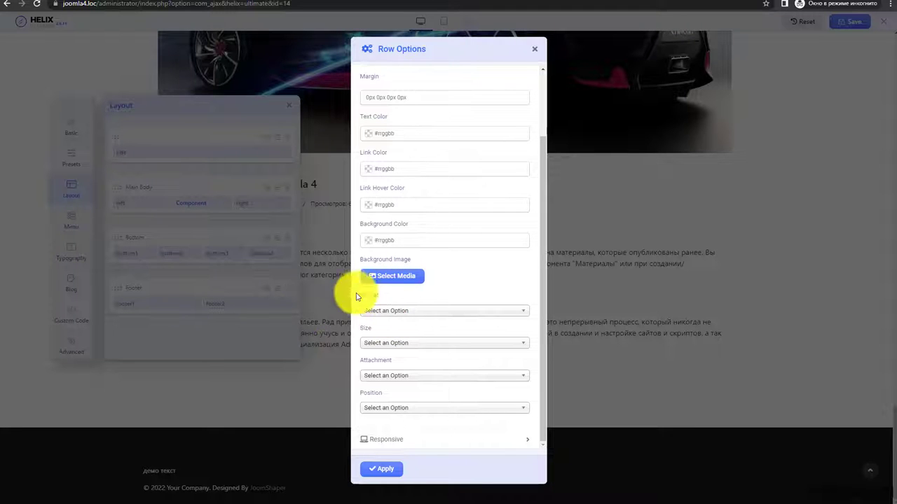
click(396, 313)
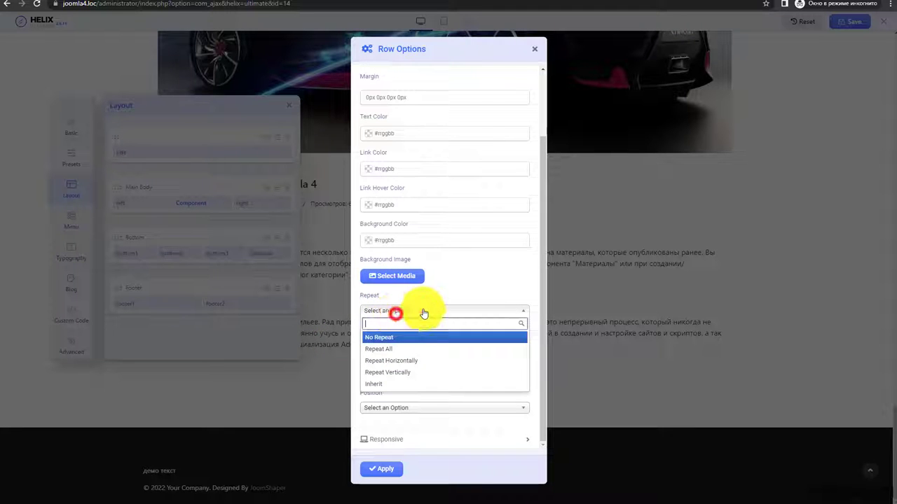
click(383, 342)
click(386, 310)
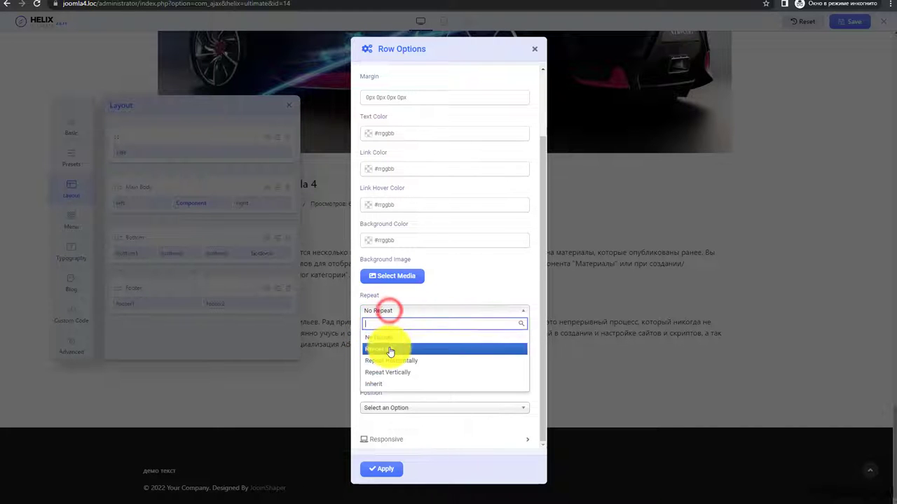
click(379, 351)
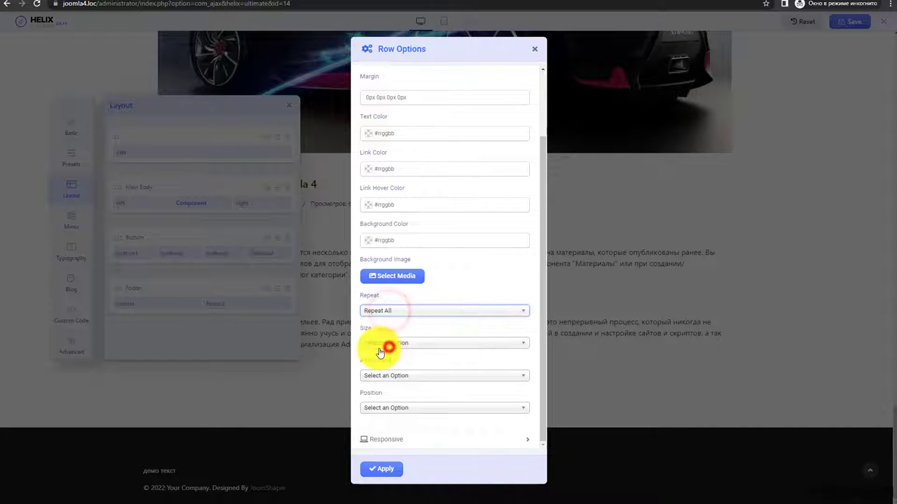
click(413, 313)
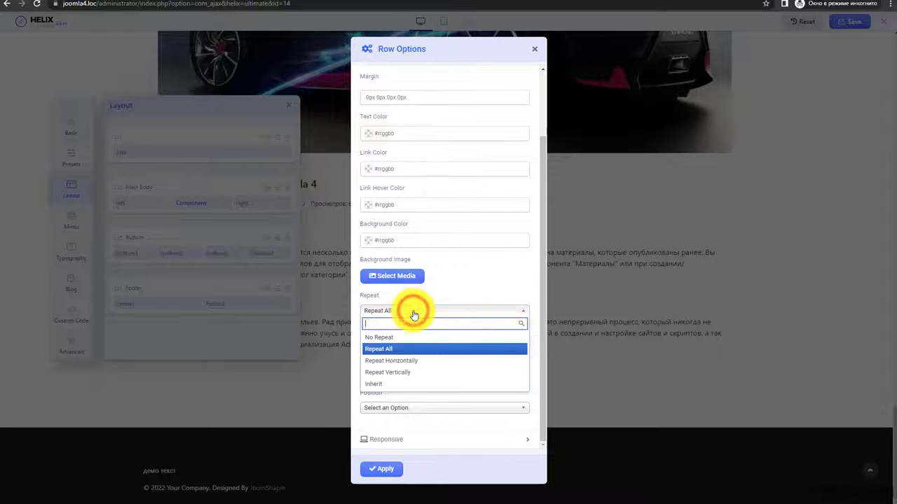
click(384, 386)
click(405, 312)
click(384, 339)
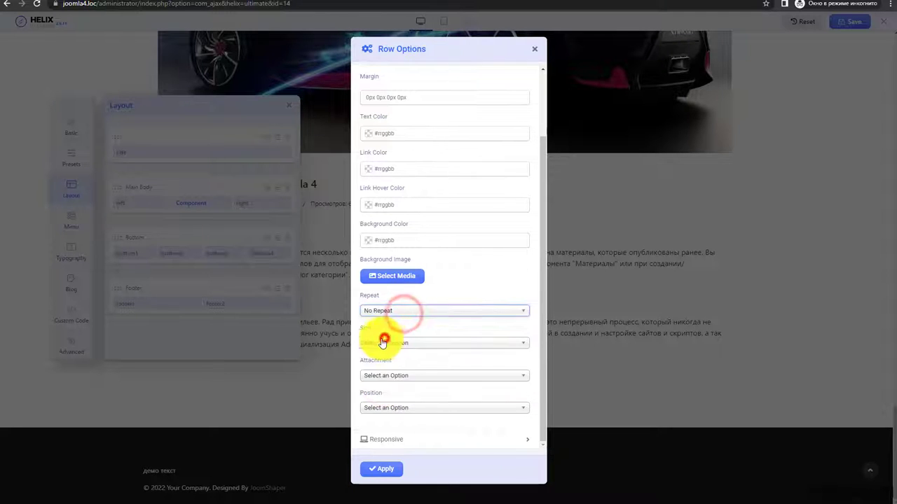
- Review the background Size, Attachment and Position choices, leaving them unset
click(381, 344)
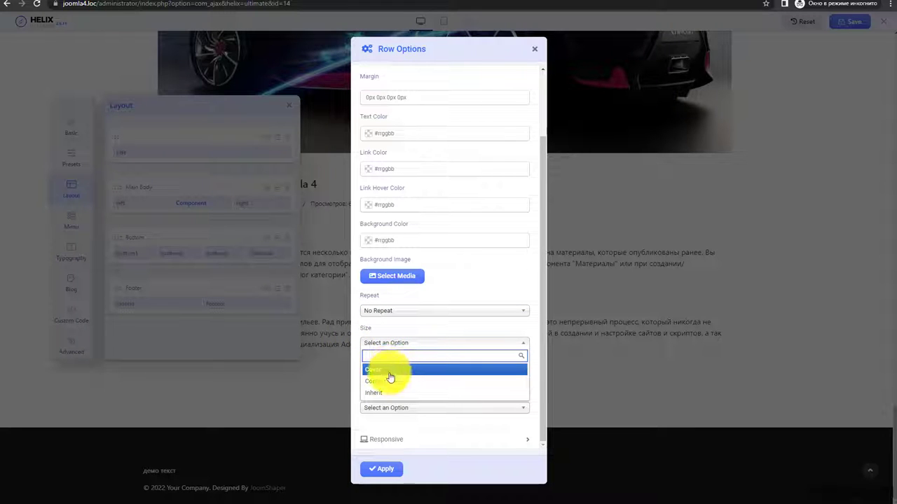
click(396, 341)
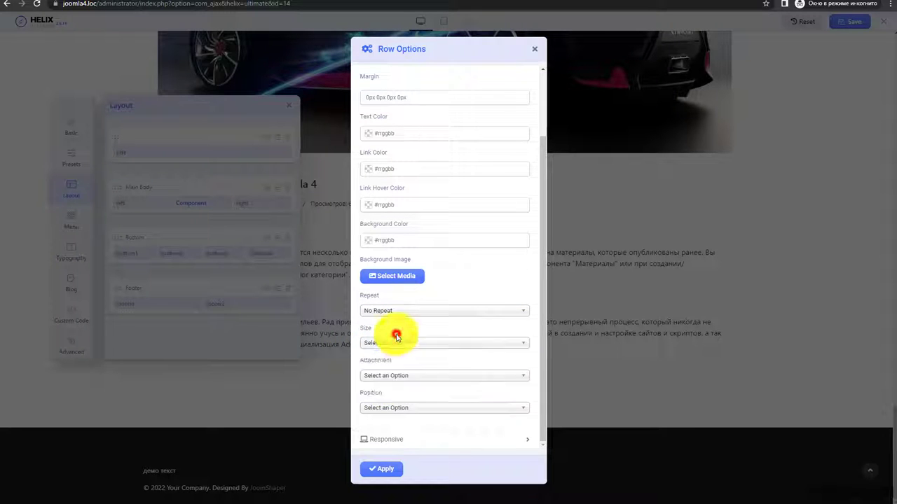
click(393, 376)
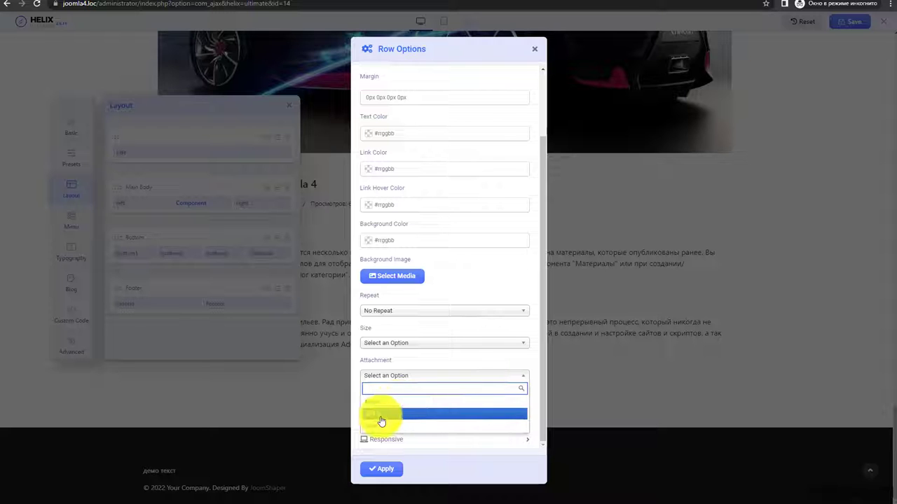
click(396, 371)
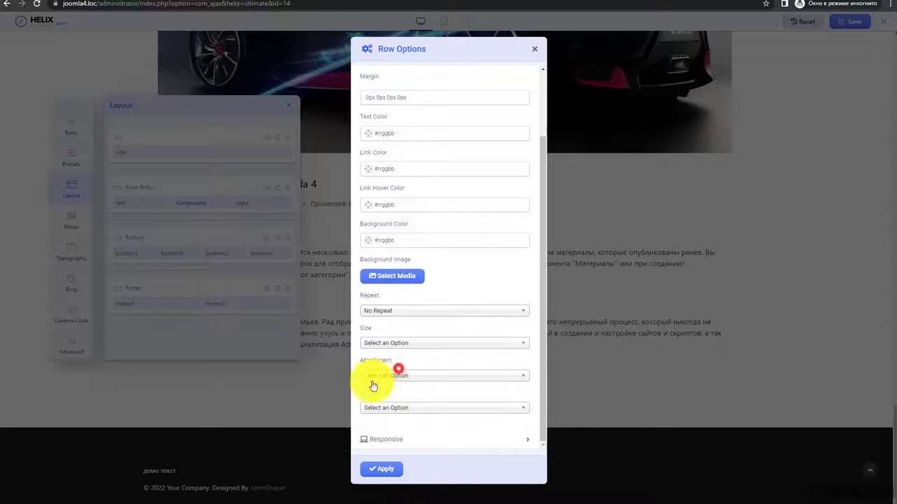
click(396, 408)
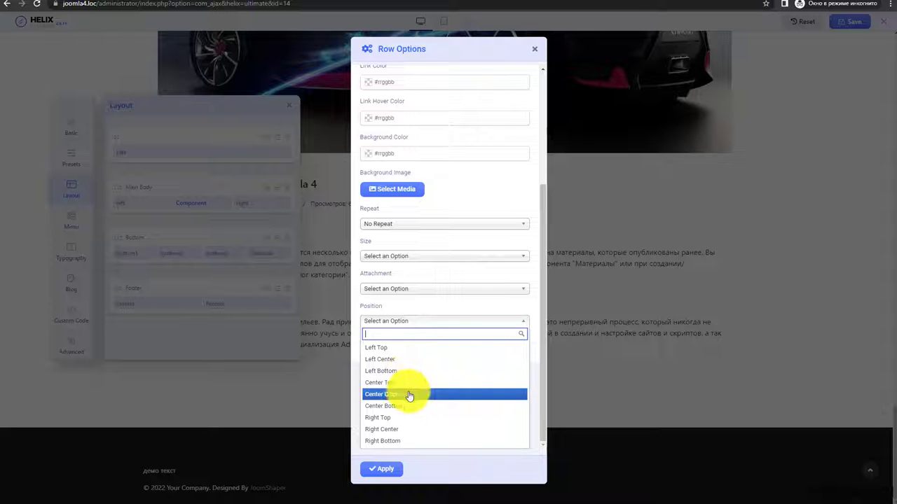
click(411, 301)
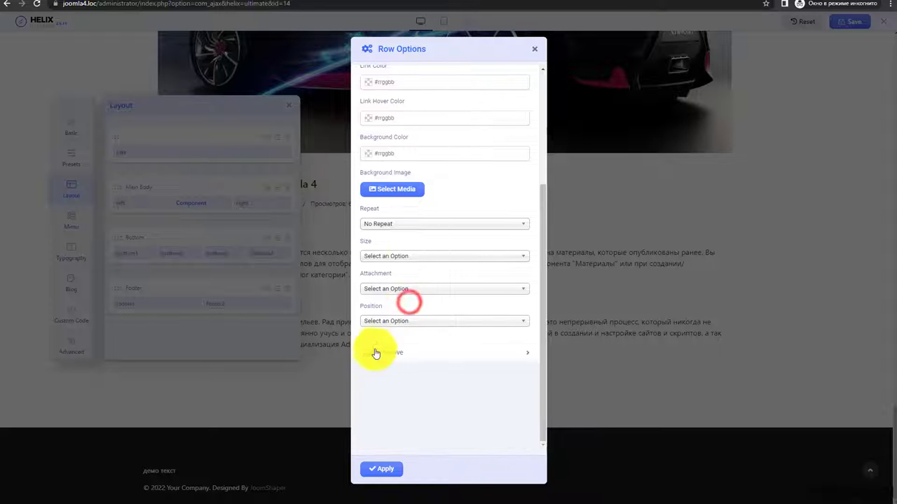
scroll(401, 263, up, 4)
- Check the Footer row's Responsive hiding toggles are all off and apply the row options
click(393, 92)
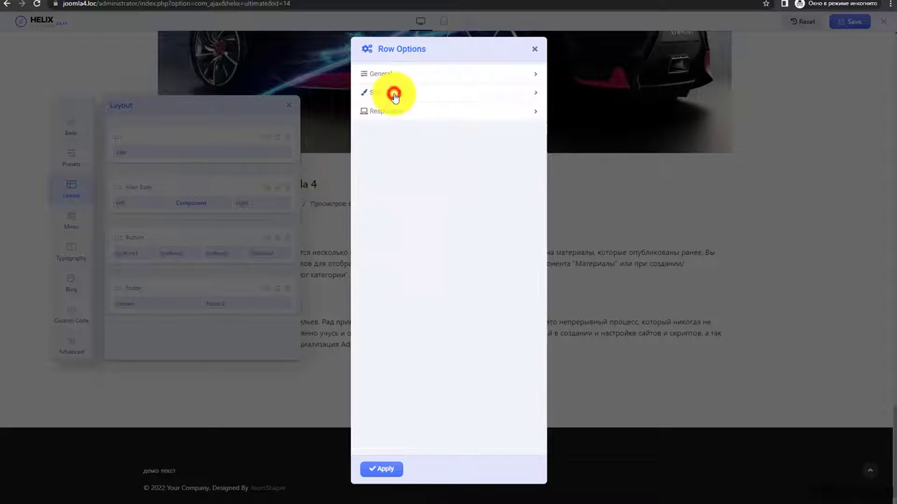
click(388, 112)
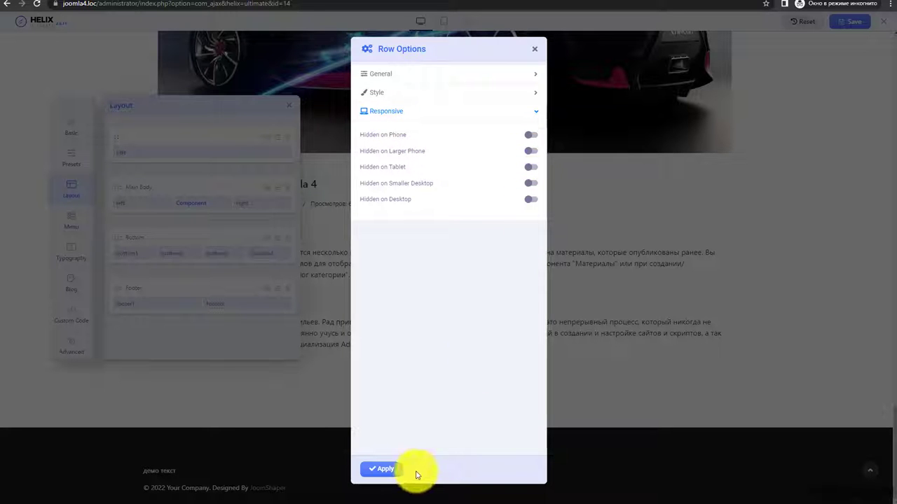
click(384, 470)
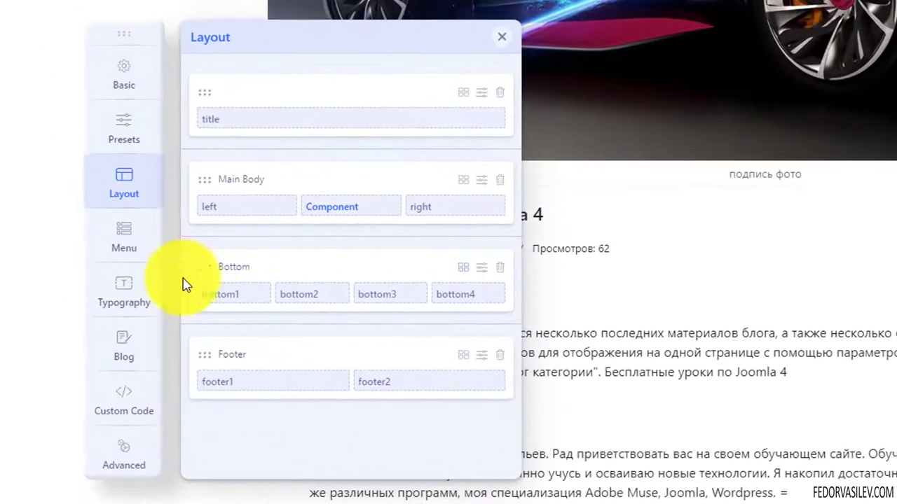
- Try dragging columns in the Main Body, Footer and Bottom rows to show reordering
drag(346, 208, 192, 231)
drag(372, 381, 469, 367)
click(463, 358)
scroll(304, 210, down, 2)
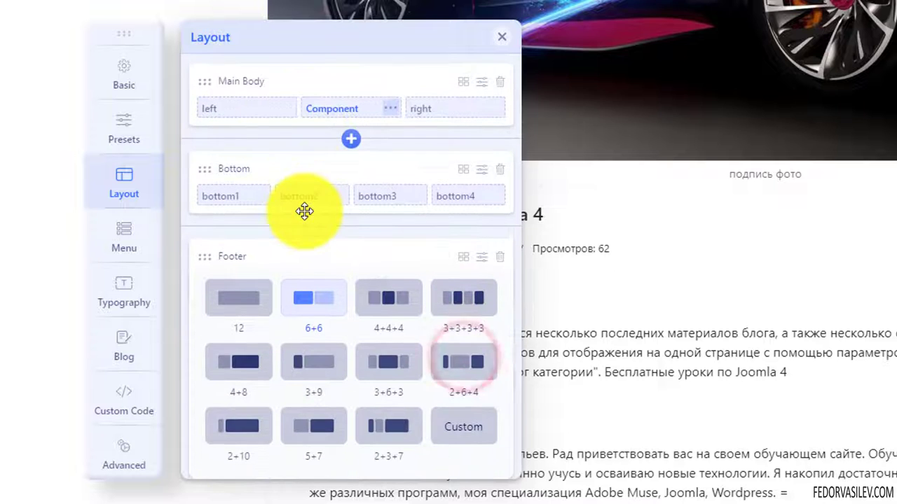
drag(304, 211, 290, 266)
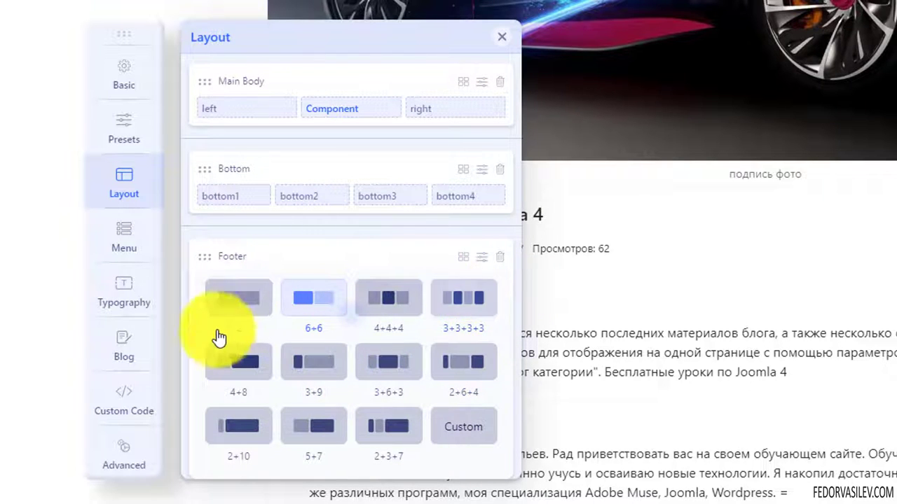
click(461, 258)
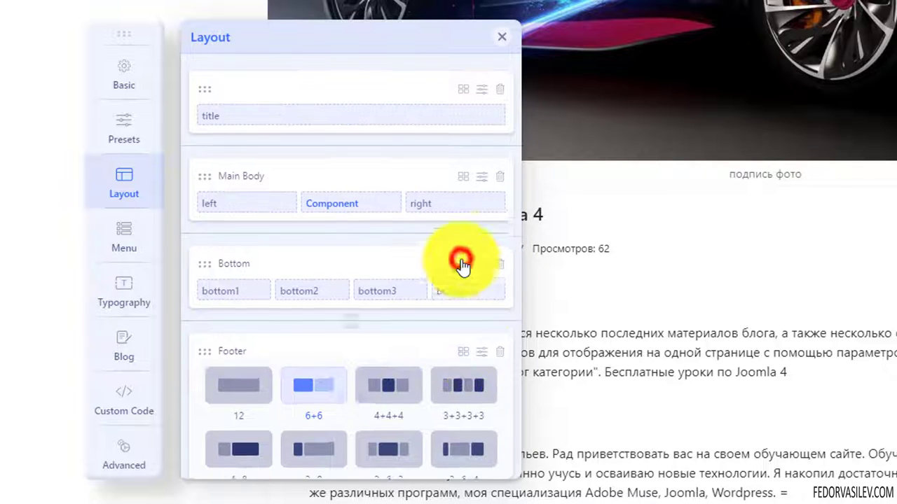
- Apply the 4+4+4 preset to the Footer row, adding an empty third column
click(463, 355)
scroll(400, 236, down, 2)
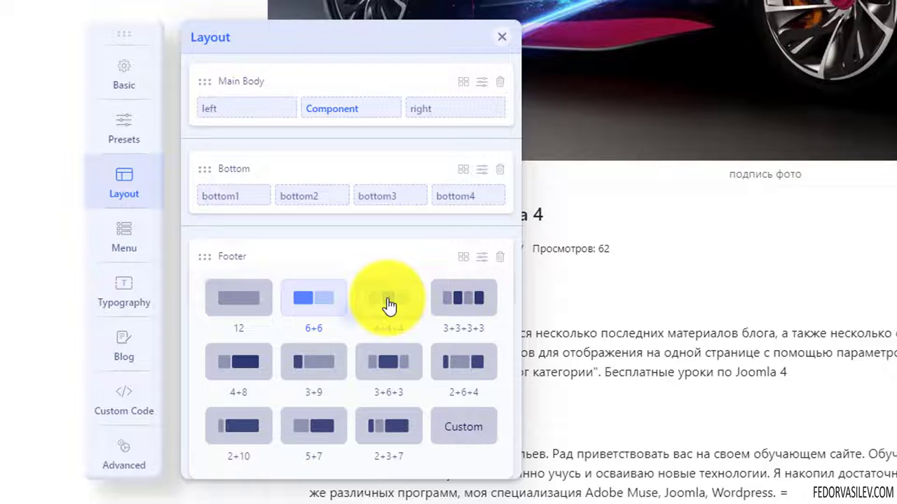
click(389, 306)
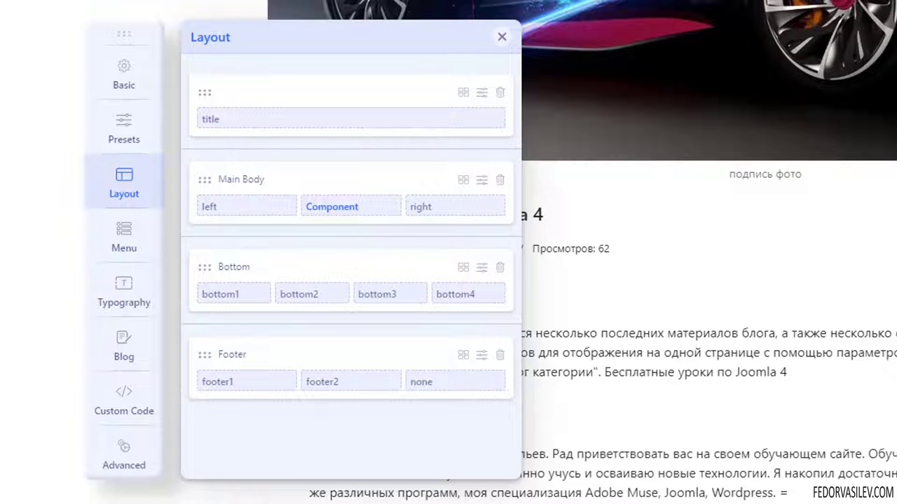
mouse_move(443, 379)
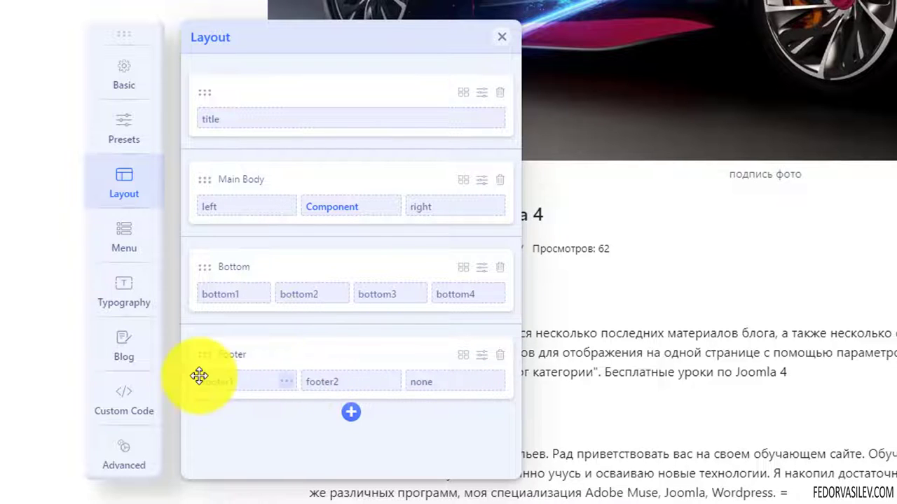
click(285, 381)
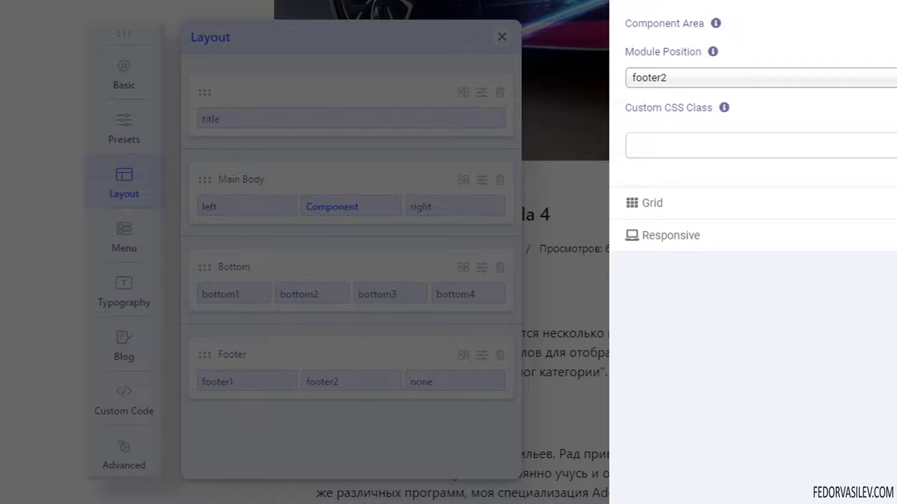
- Set the empty third Footer column's module position to top3 and close its options
click(414, 400)
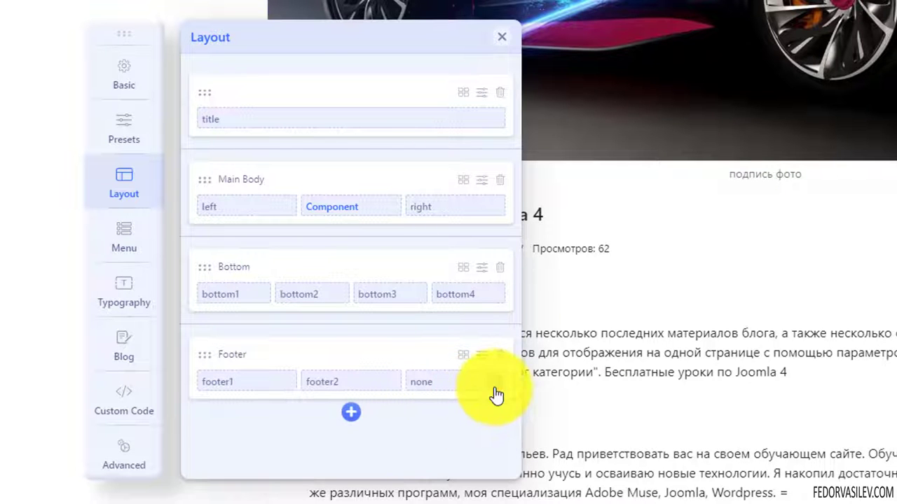
click(494, 385)
click(676, 92)
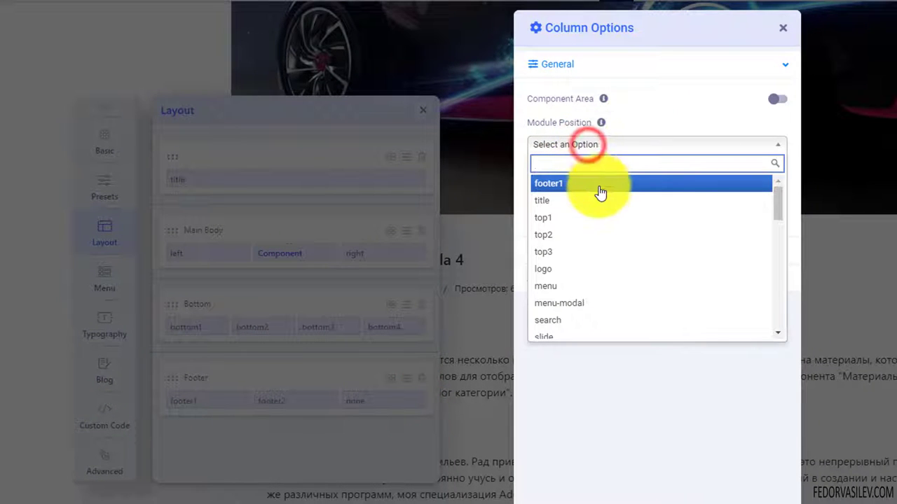
scroll(601, 202, down, 5)
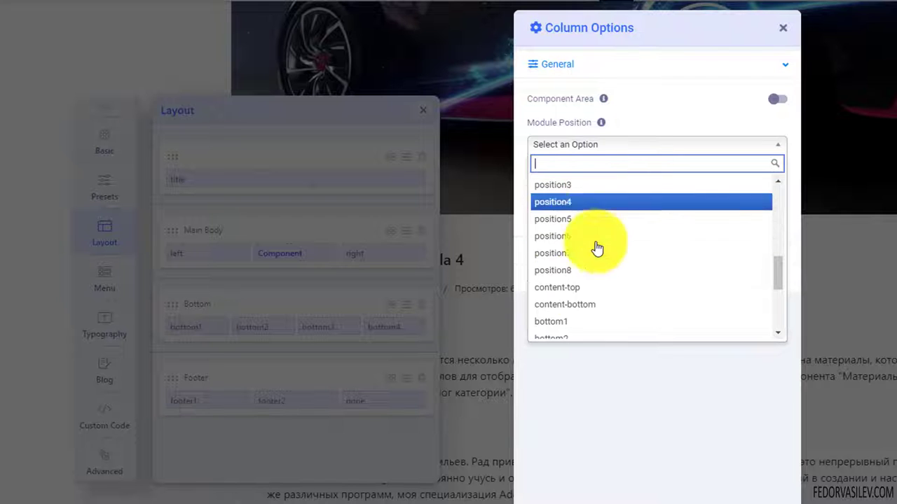
scroll(591, 266, down, 2)
scroll(592, 298, up, 5)
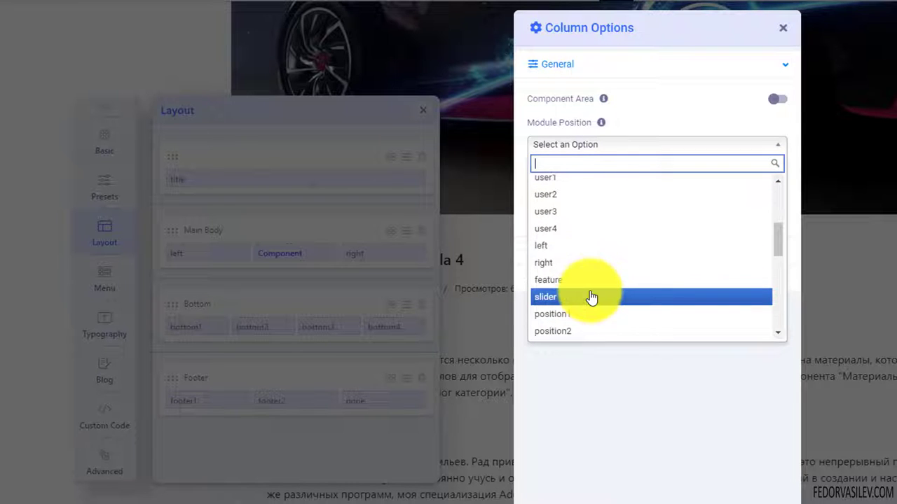
scroll(592, 297, up, 4)
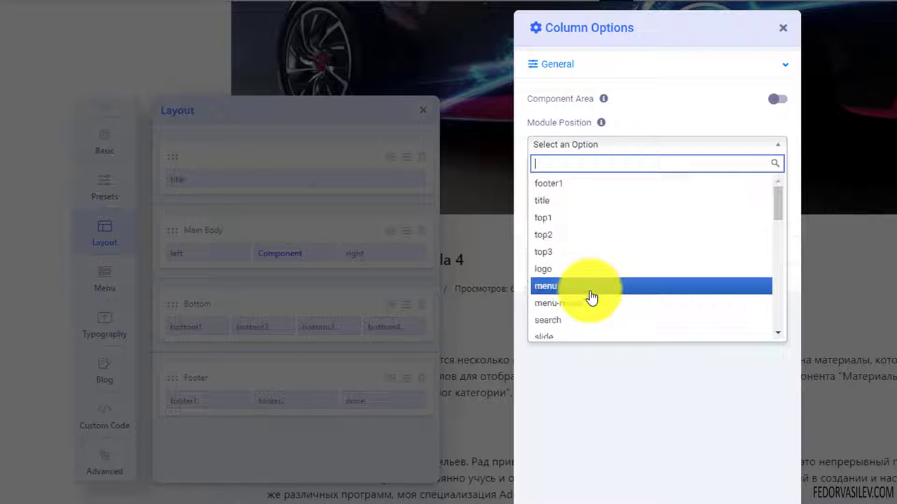
click(566, 255)
key(Escape)
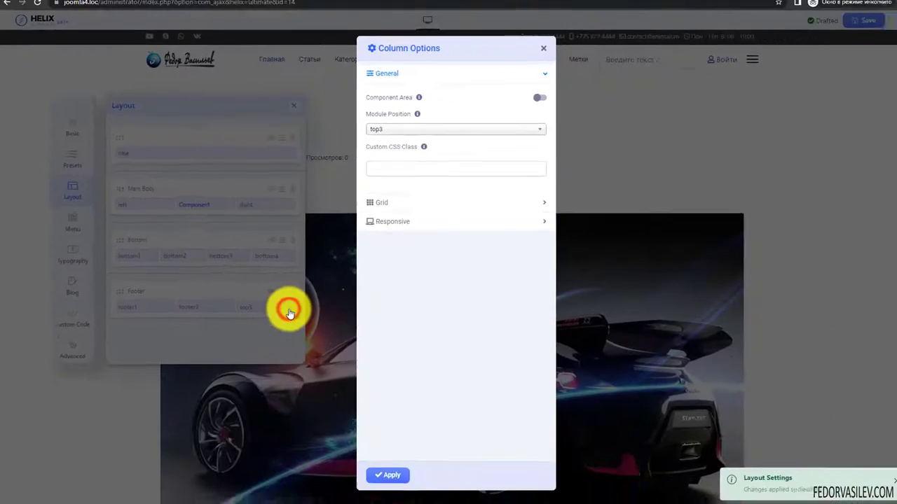
key(Escape)
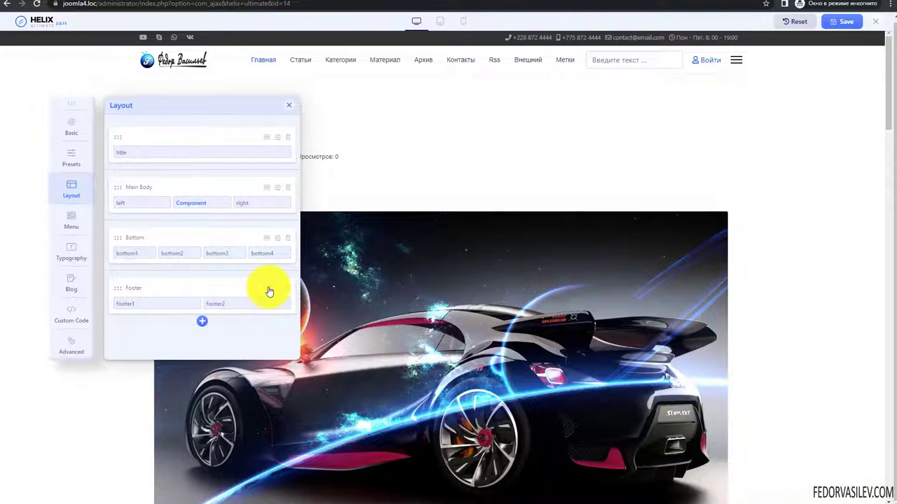
- Switch the Footer row to two equal 6+6 columns
click(266, 288)
click(176, 322)
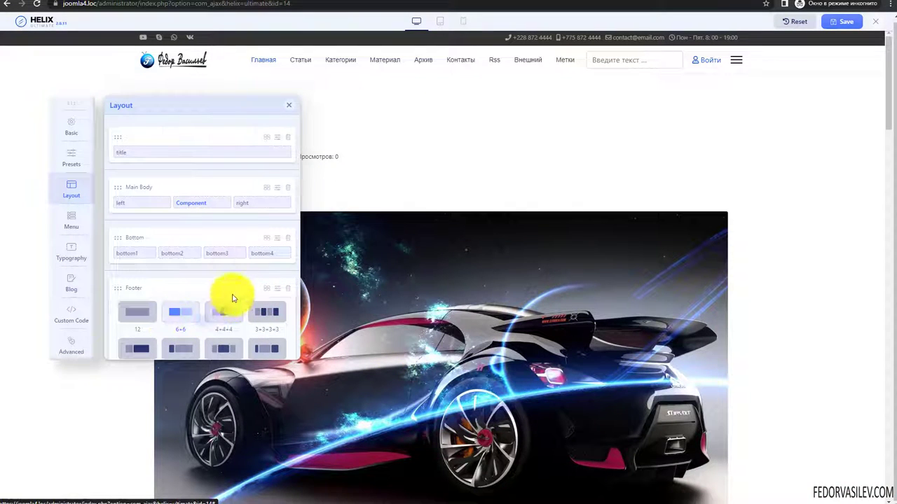
click(266, 288)
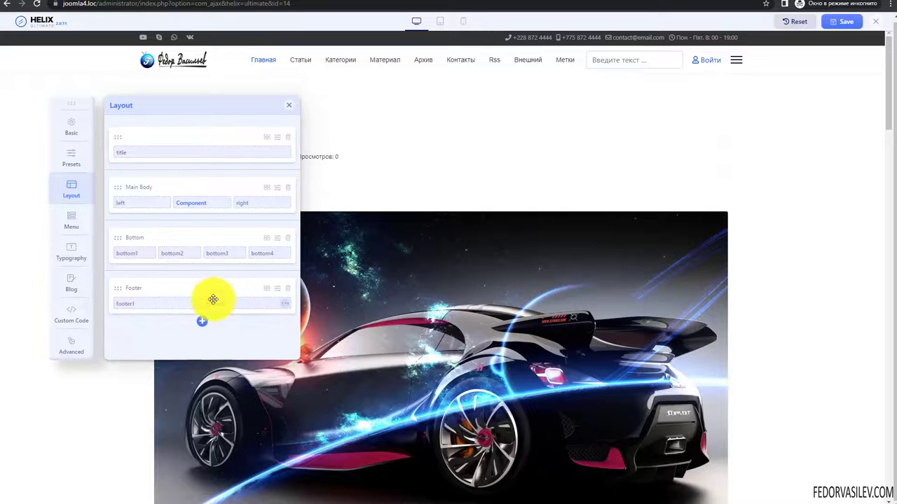
- Try a custom 6+3+3 Footer layout, then clear it and close the presets
click(267, 289)
scroll(210, 252, down, 1)
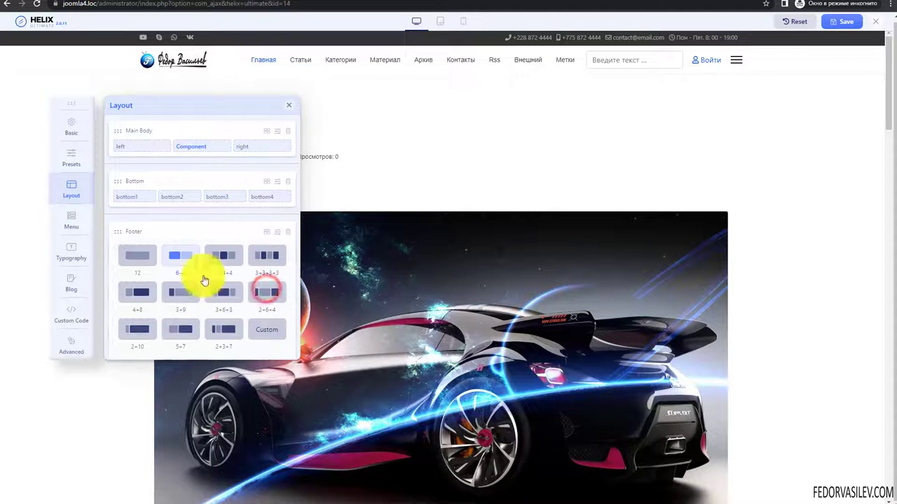
click(275, 335)
scroll(259, 322, down, 1)
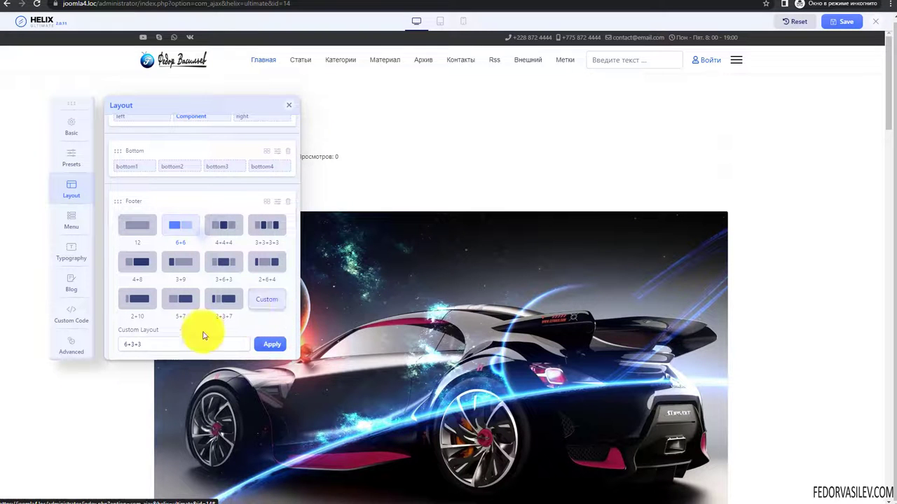
click(161, 345)
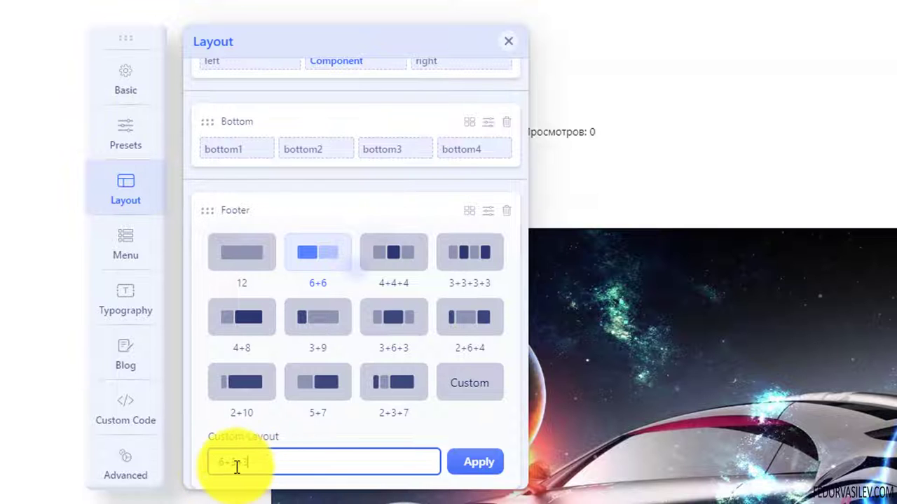
text(6+3+3)
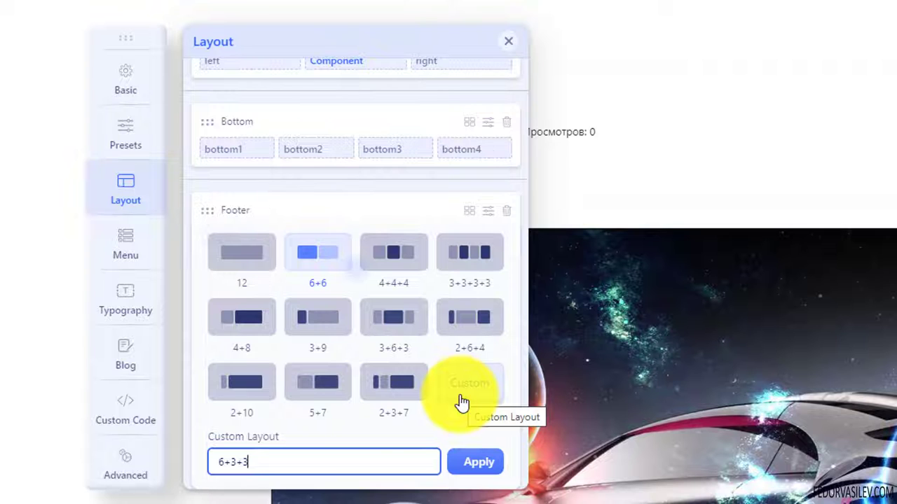
key(BackSpace)
key(BackSpace)
key(BackSpace)
key(BackSpace)
key(BackSpace)
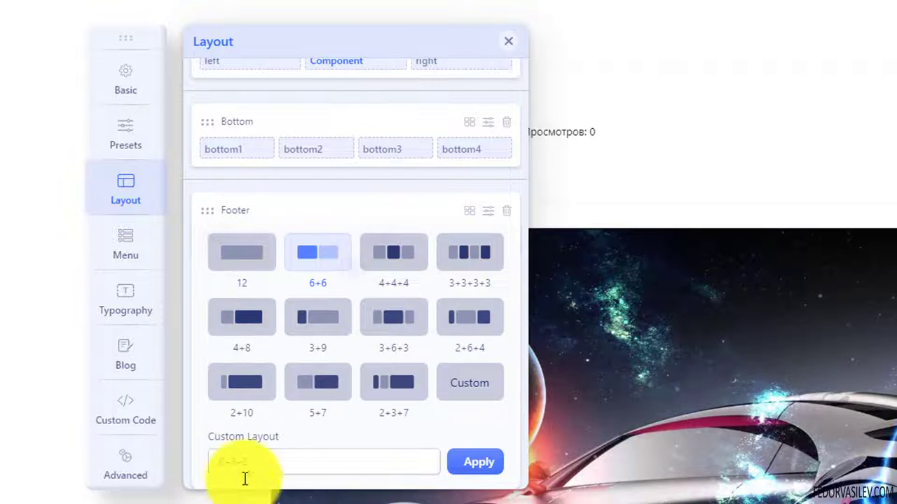
scroll(396, 452, up, 4)
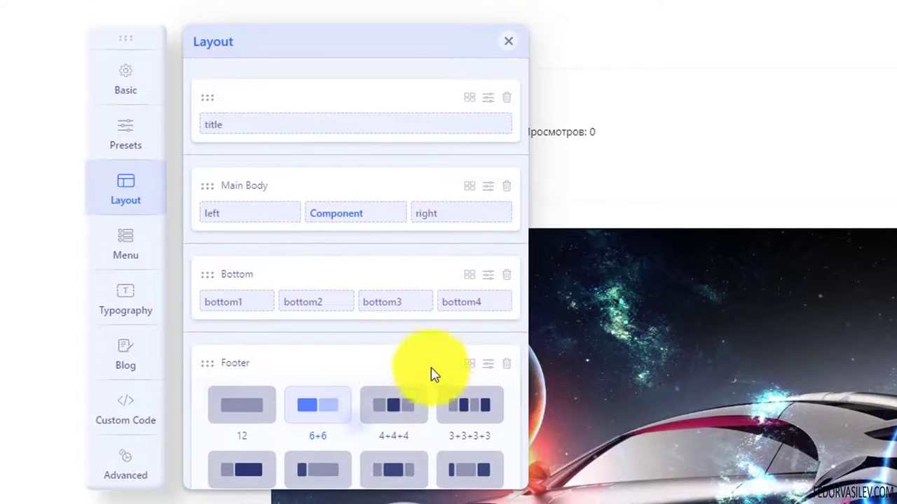
click(414, 364)
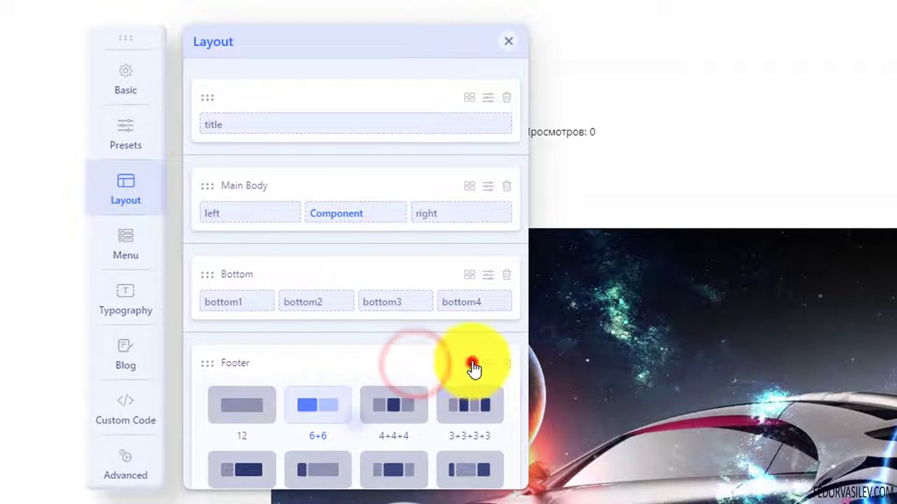
click(470, 365)
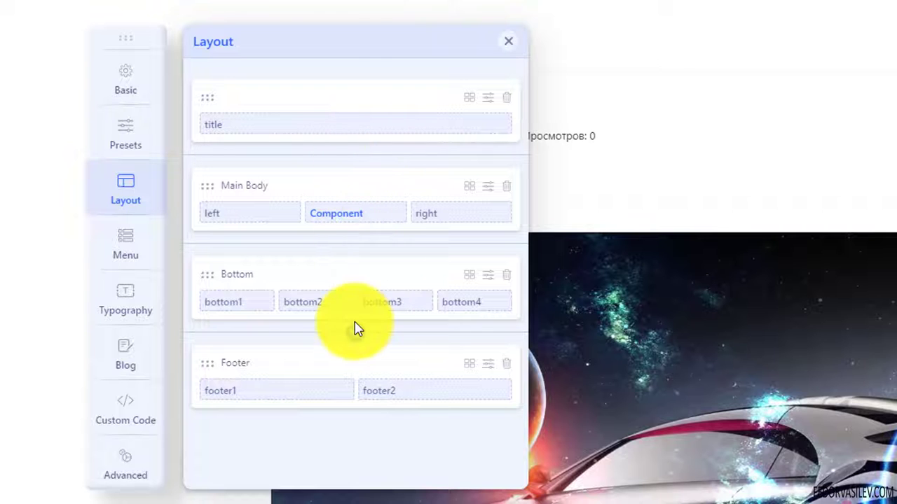
- Add a Section Title row above Main Body, inspect its options, then delete it
click(357, 158)
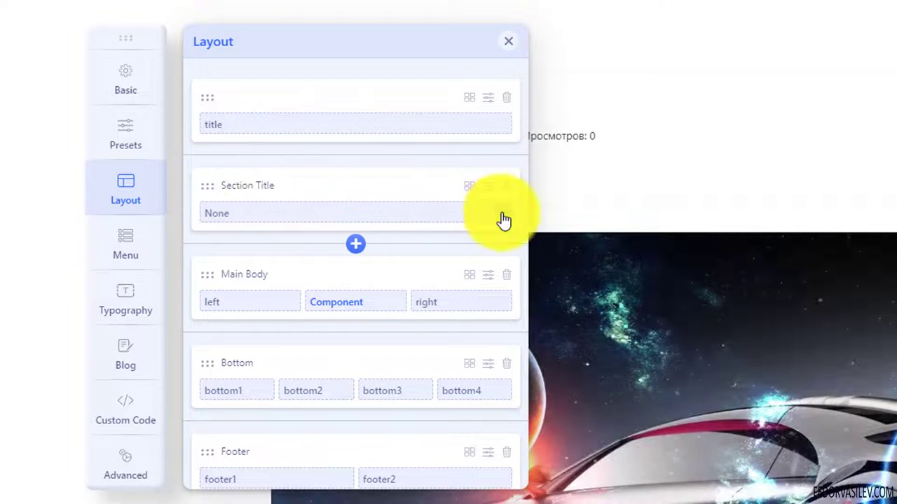
click(501, 212)
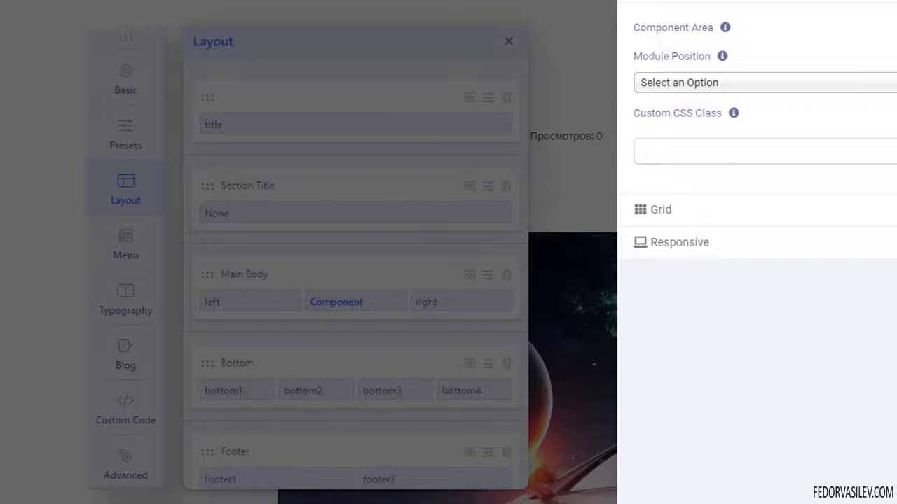
click(506, 171)
click(468, 185)
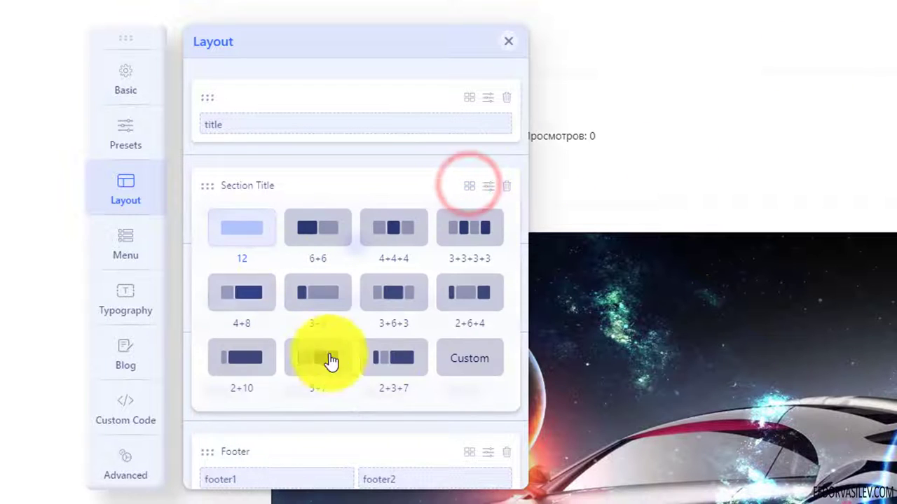
click(506, 185)
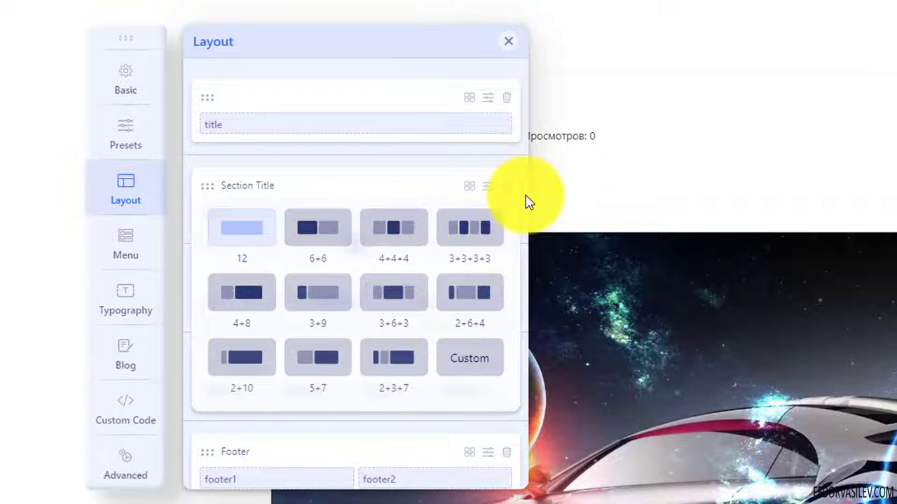
click(467, 185)
click(506, 186)
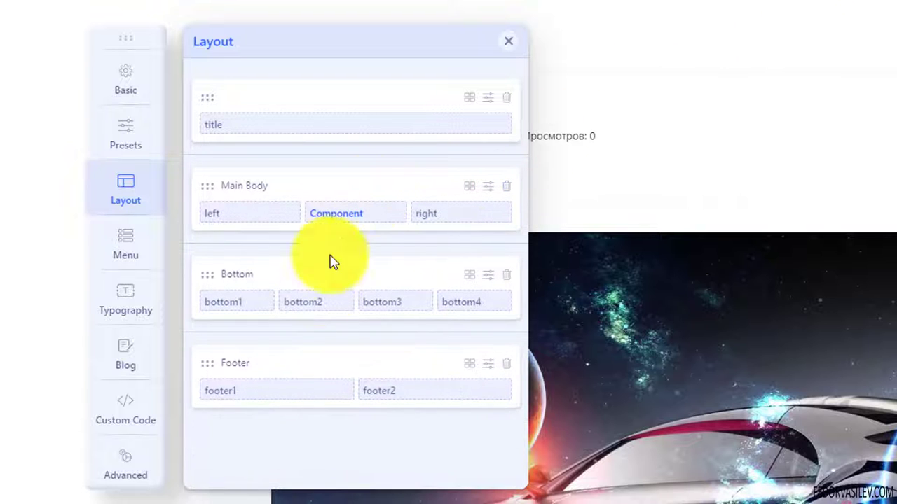
- Add another row below the Footer and delete it again
click(355, 421)
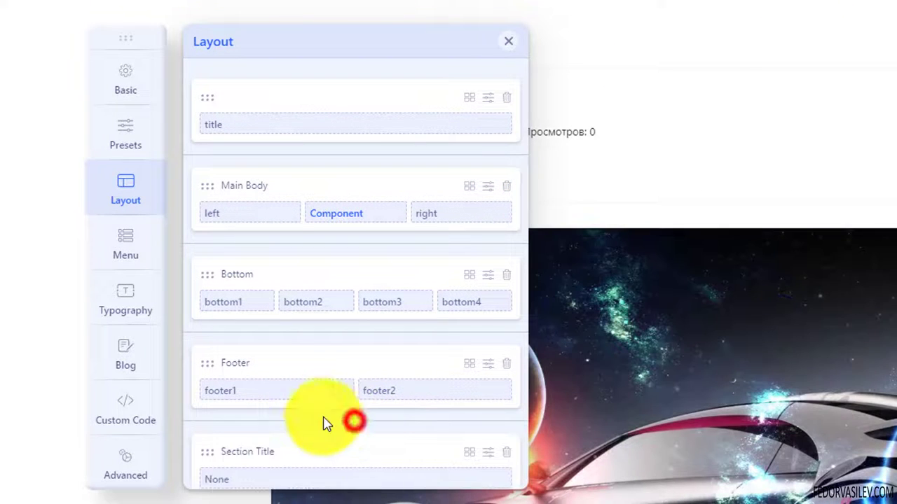
scroll(308, 427, down, 1)
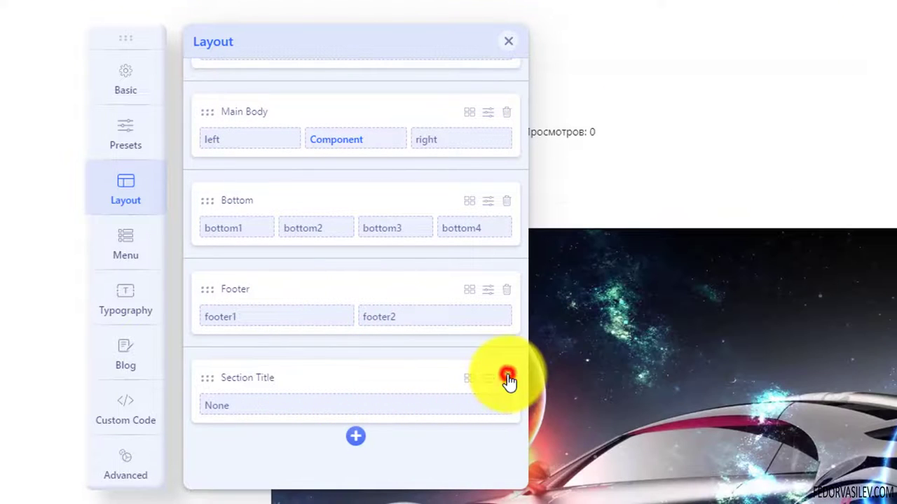
click(506, 377)
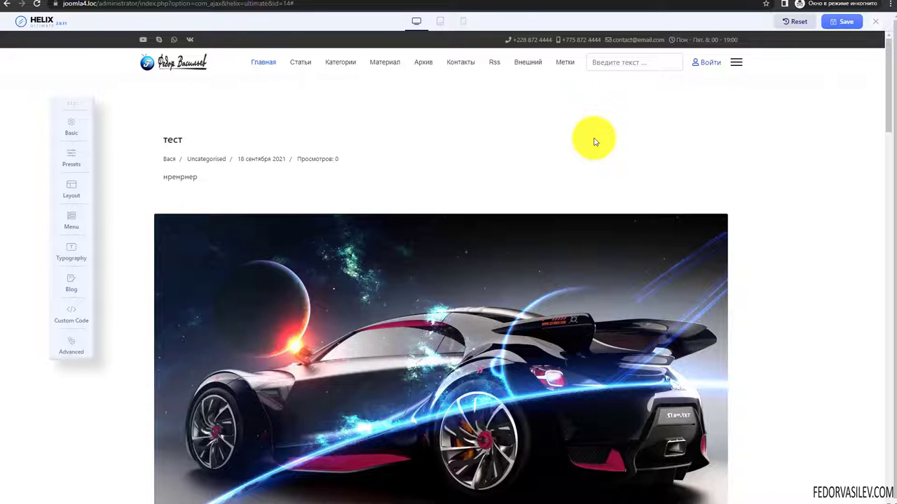
- Open the Menu settings and keep Main Menu as the menu being edited
click(70, 218)
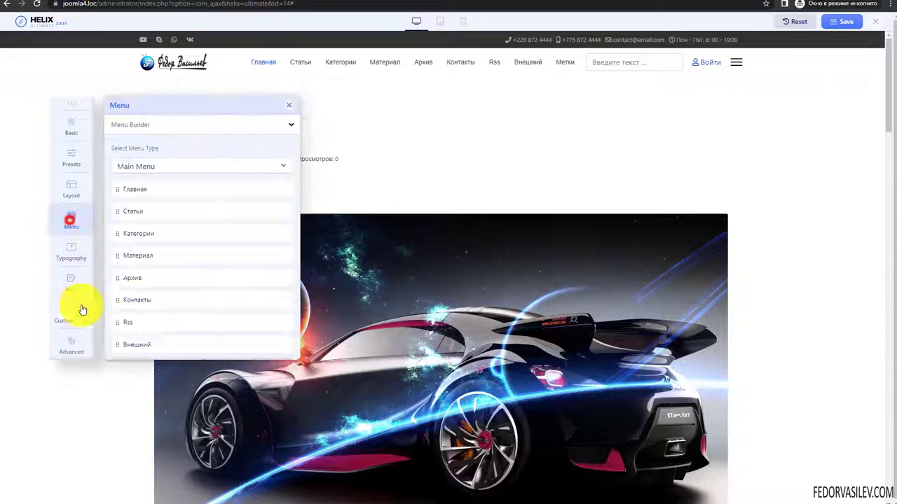
click(134, 125)
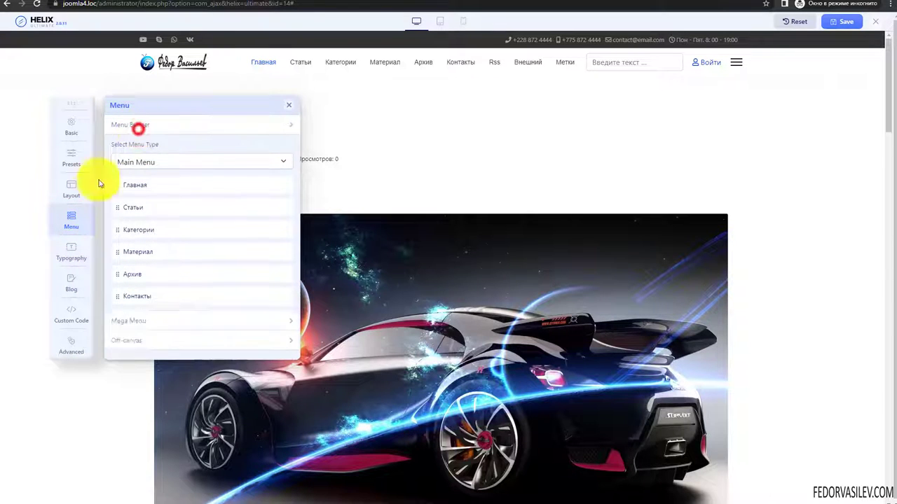
click(129, 132)
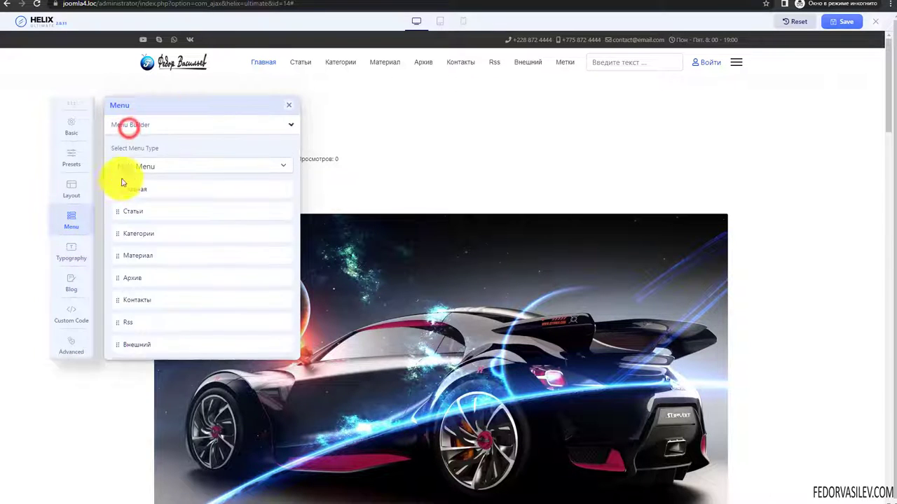
click(136, 165)
click(140, 168)
click(139, 168)
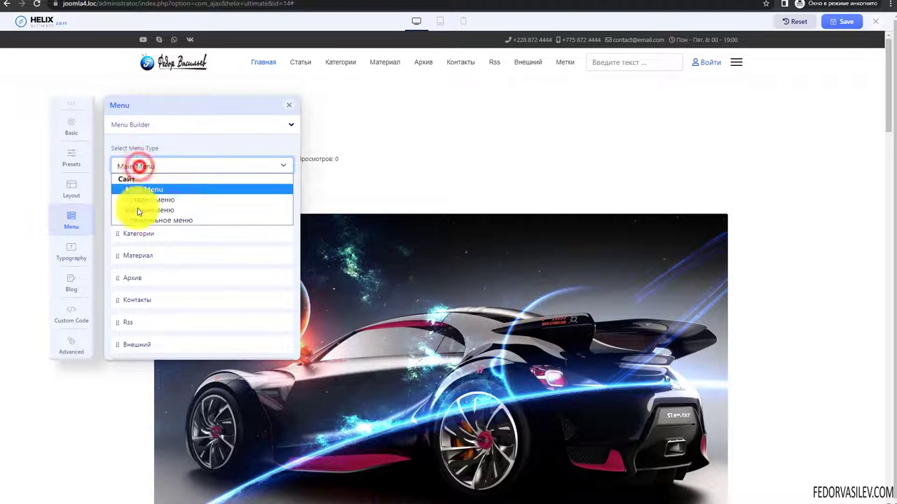
click(137, 181)
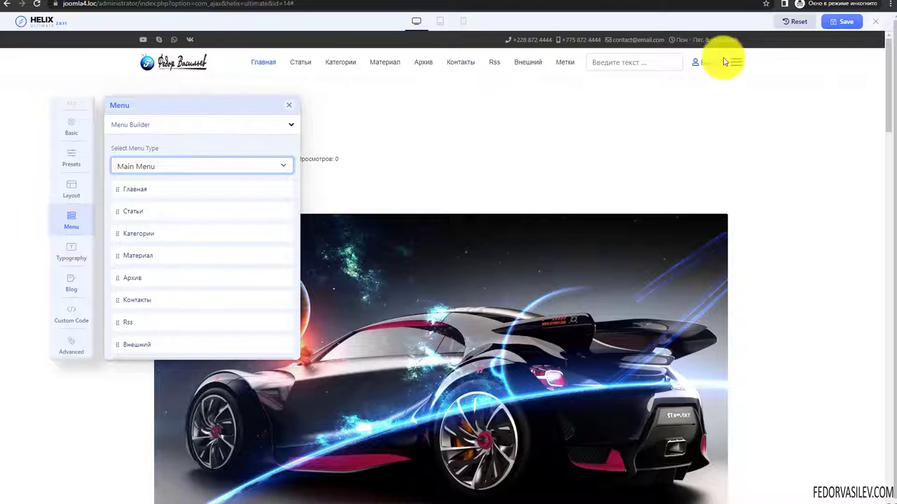
drag(173, 198, 160, 168)
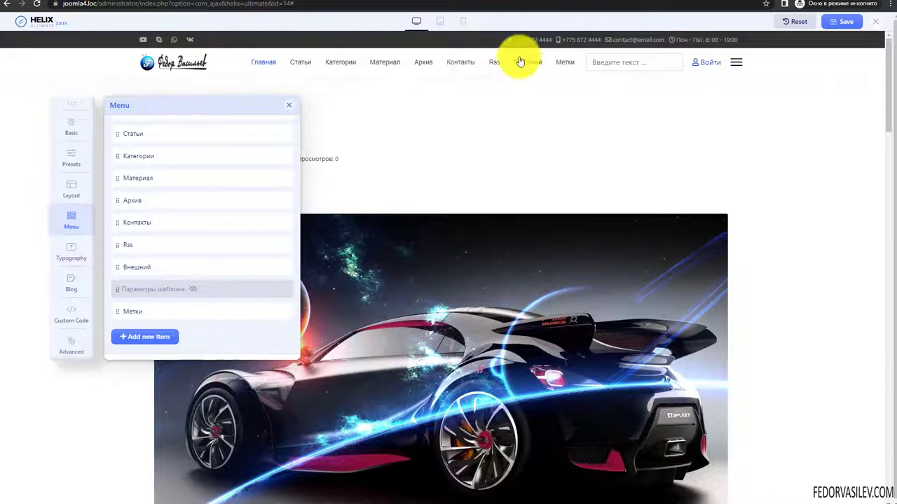
scroll(140, 294, down, 1)
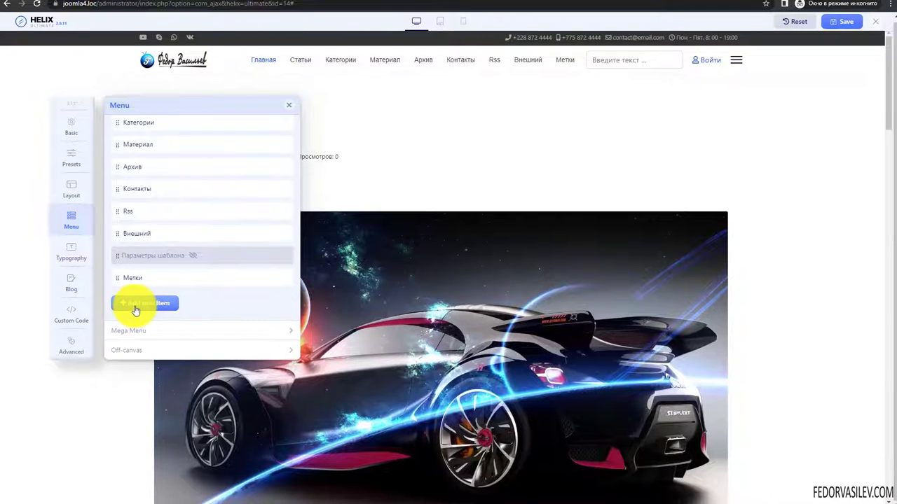
- Start adding a new menu item, then cancel the form without saving
click(147, 304)
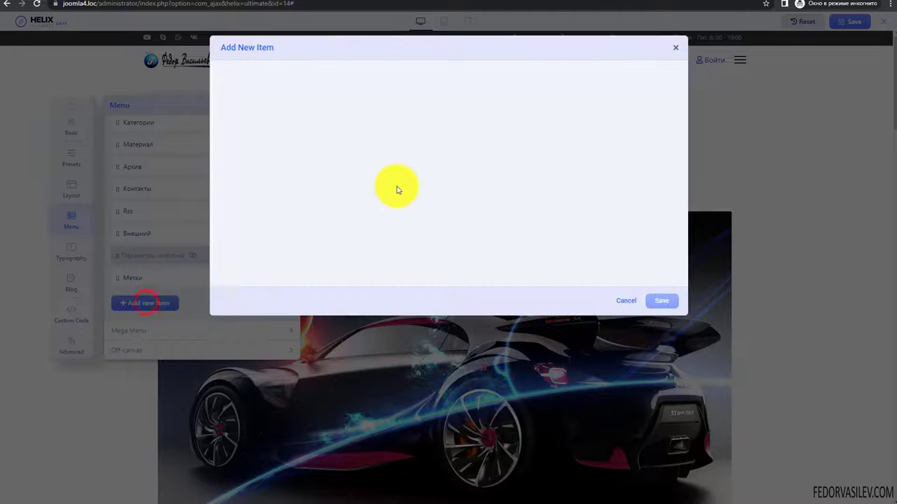
scroll(371, 201, down, 2)
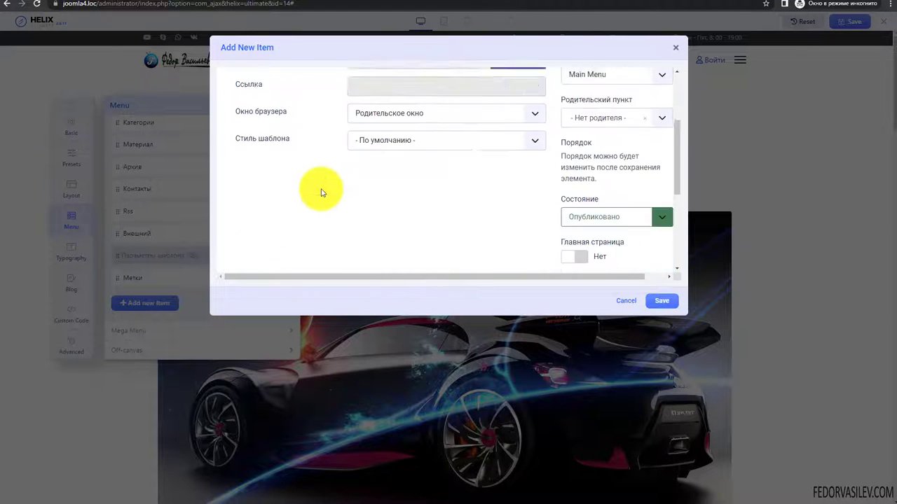
scroll(320, 189, up, 2)
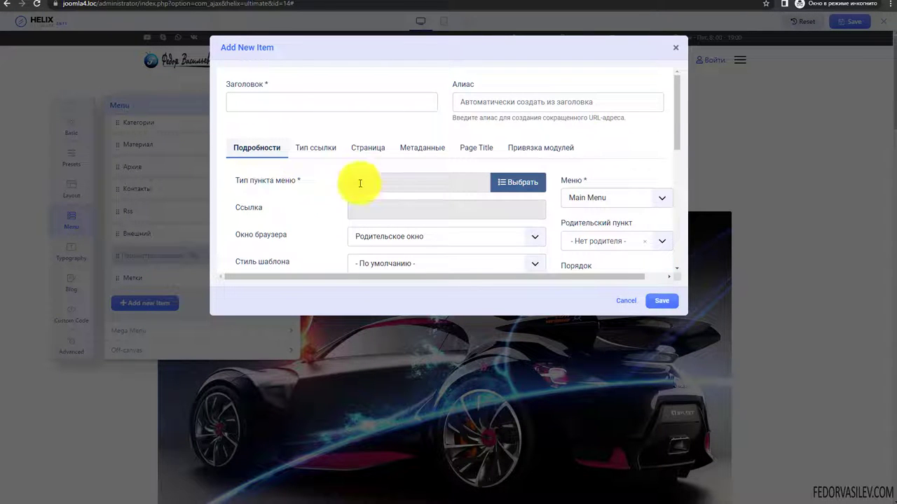
click(674, 51)
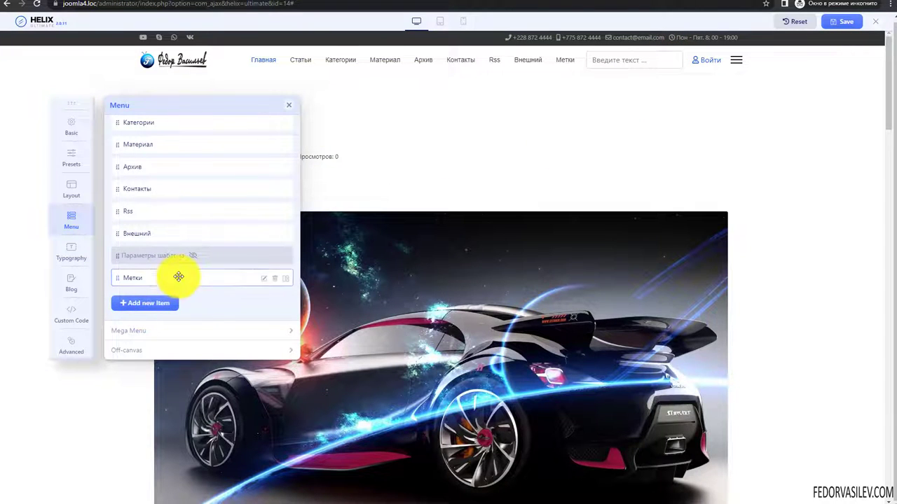
scroll(204, 311, up, 2)
scroll(204, 311, down, 3)
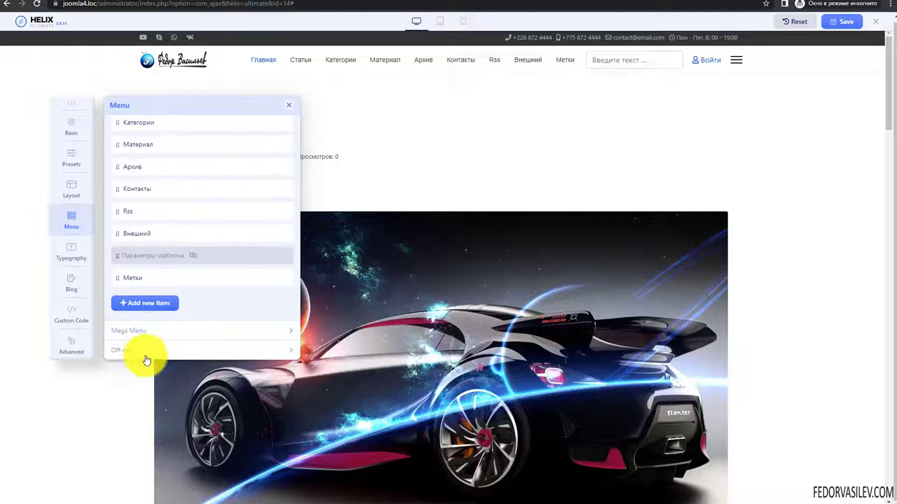
scroll(160, 296, up, 5)
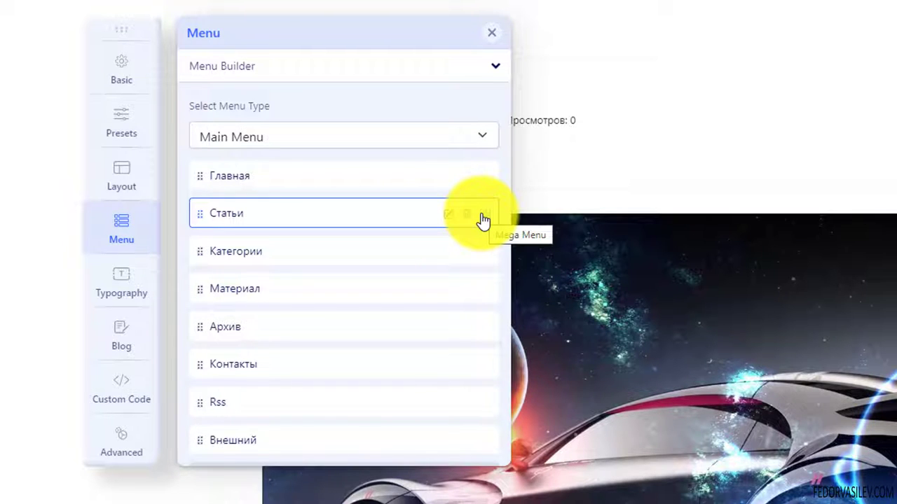
- Turn on mega menu for Статьи and add one row split 4+4+4
click(483, 219)
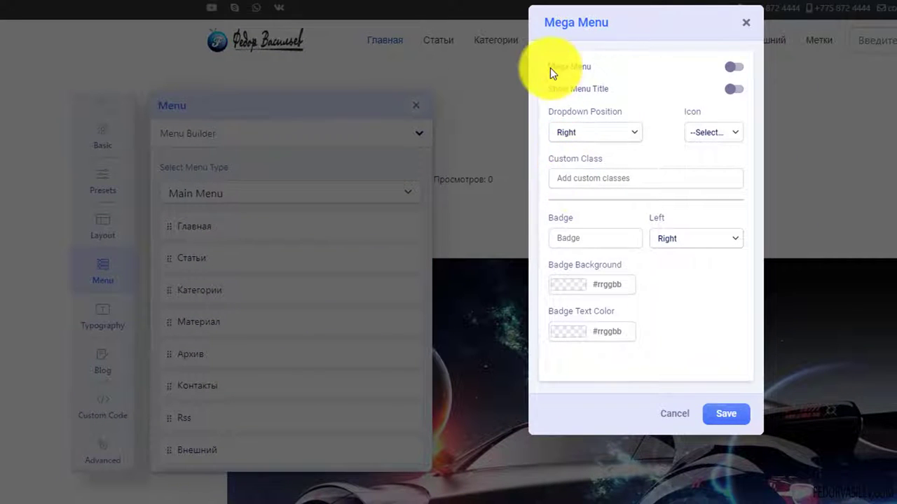
click(736, 68)
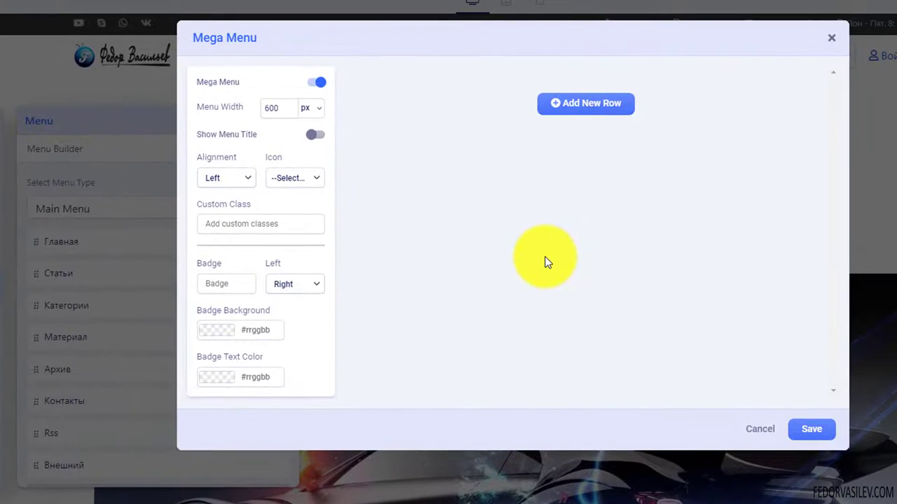
click(574, 104)
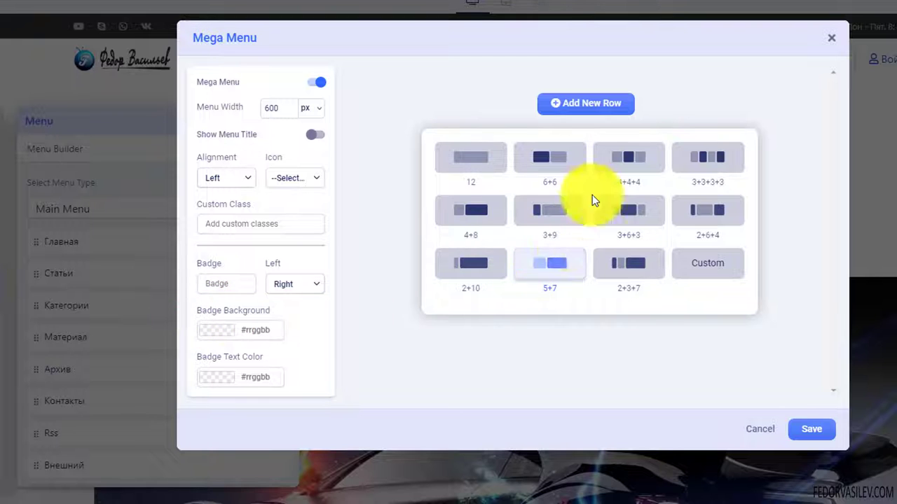
click(629, 159)
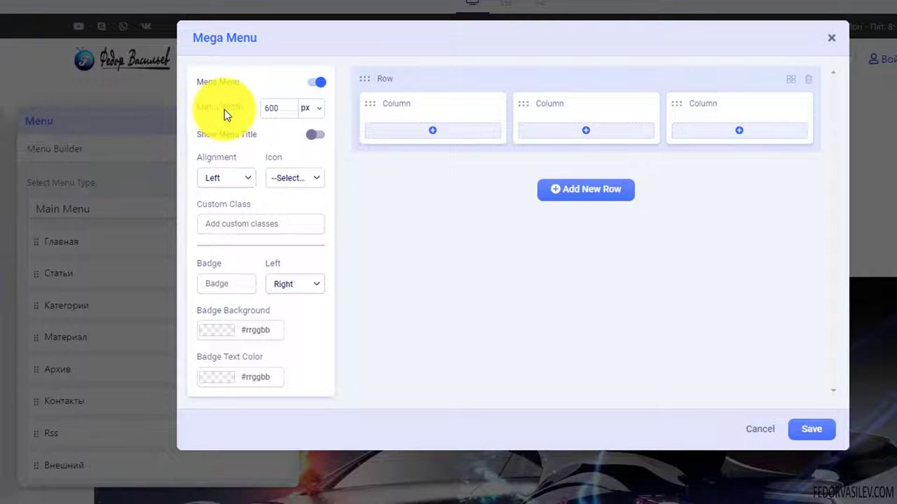
- Set Статьи's mega menu to show its title, align left, and use the Blog icon
click(291, 111)
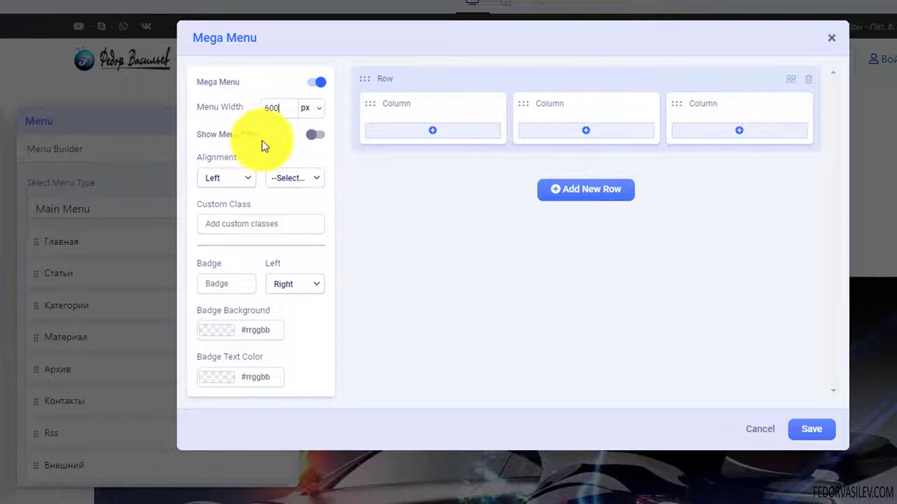
click(316, 136)
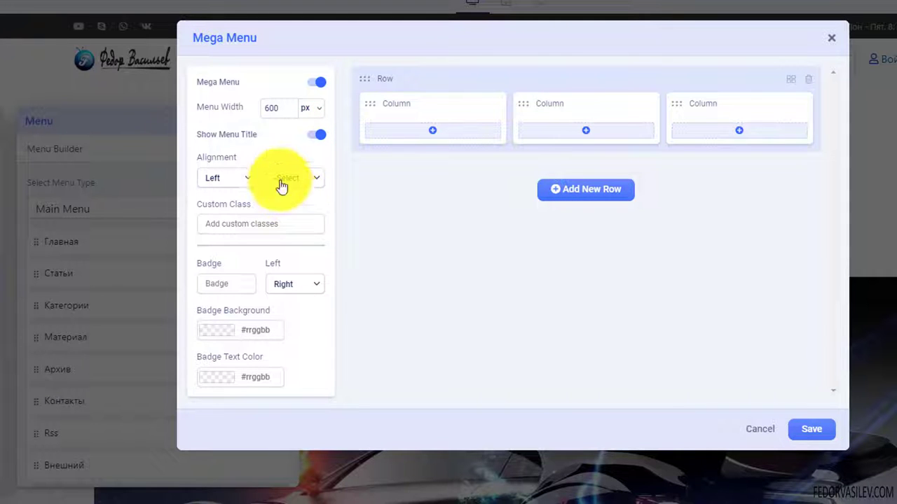
click(243, 178)
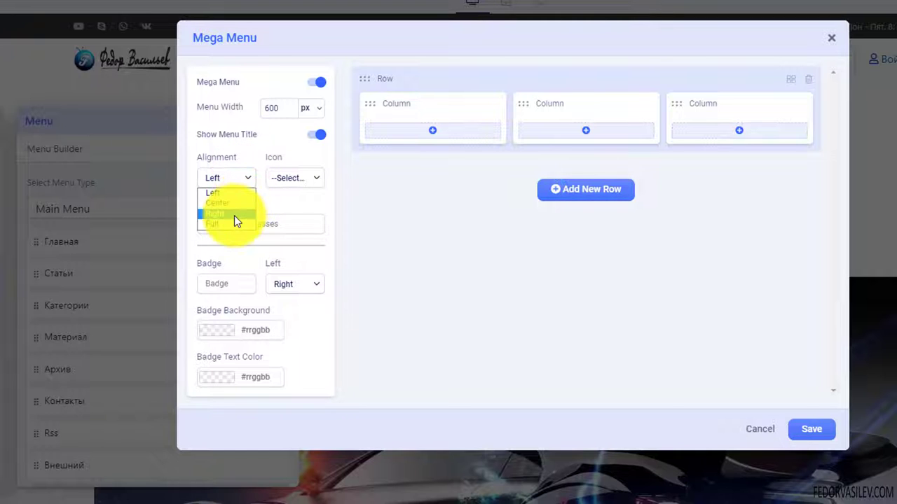
click(240, 183)
click(238, 182)
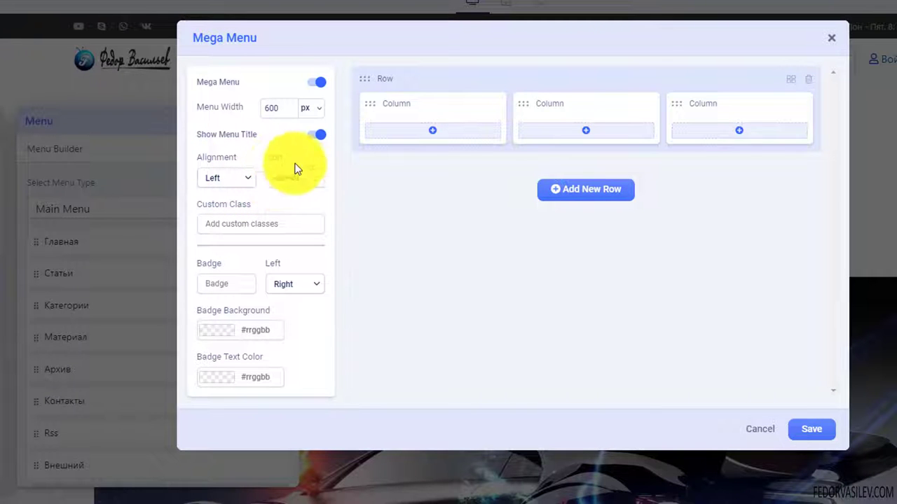
click(304, 184)
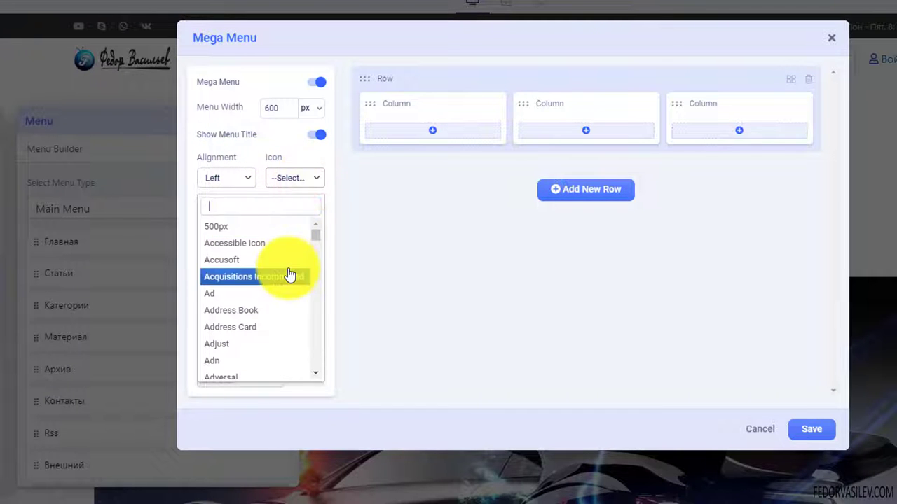
scroll(290, 274, down, 5)
scroll(290, 274, down, 10)
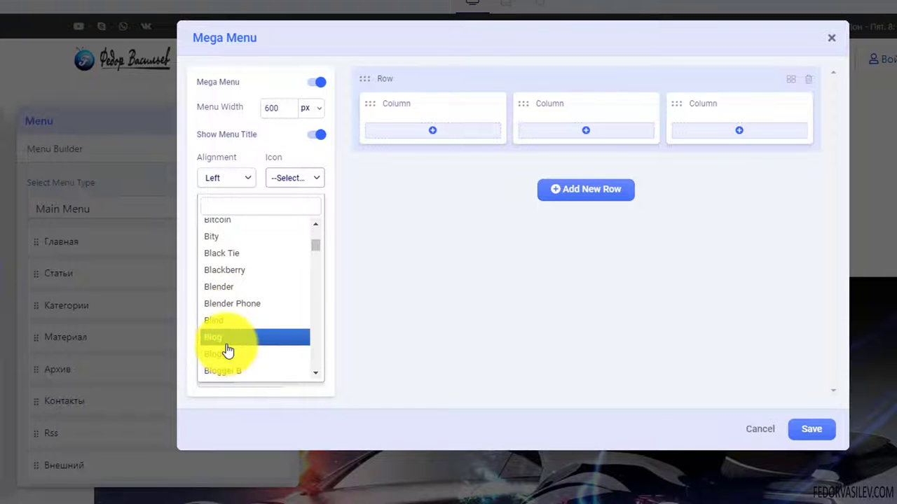
click(227, 339)
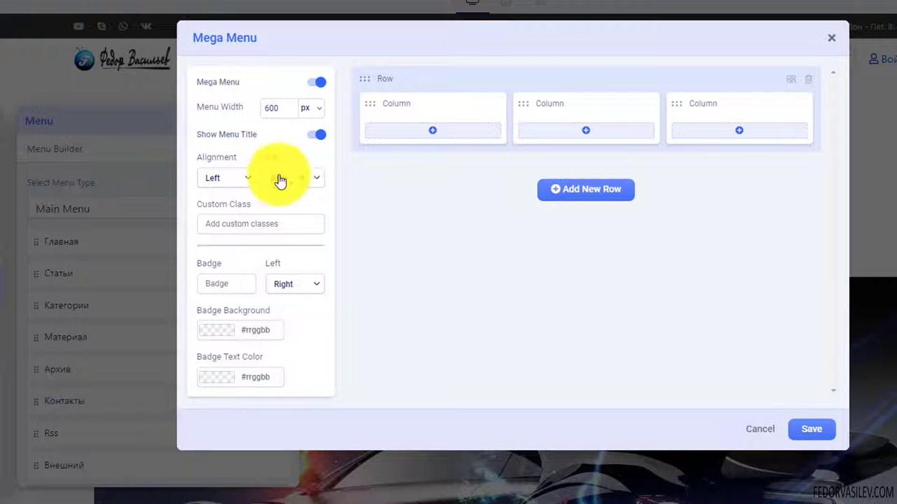
- Add a right-side хиты badge with #FF0000 background and #FFFFFF text, then save
click(212, 227)
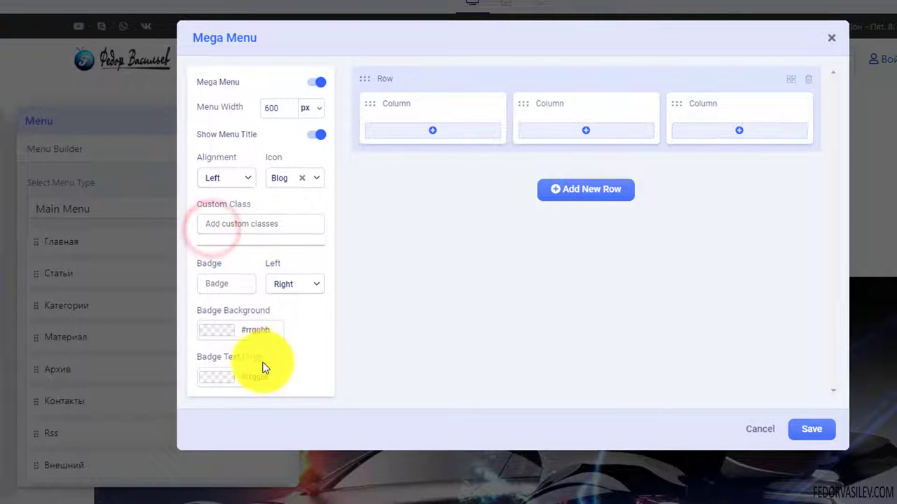
click(228, 286)
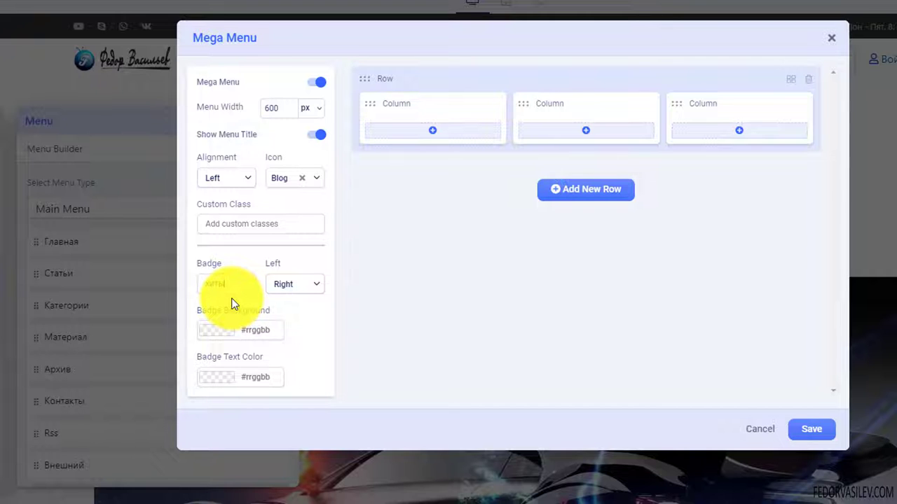
click(307, 285)
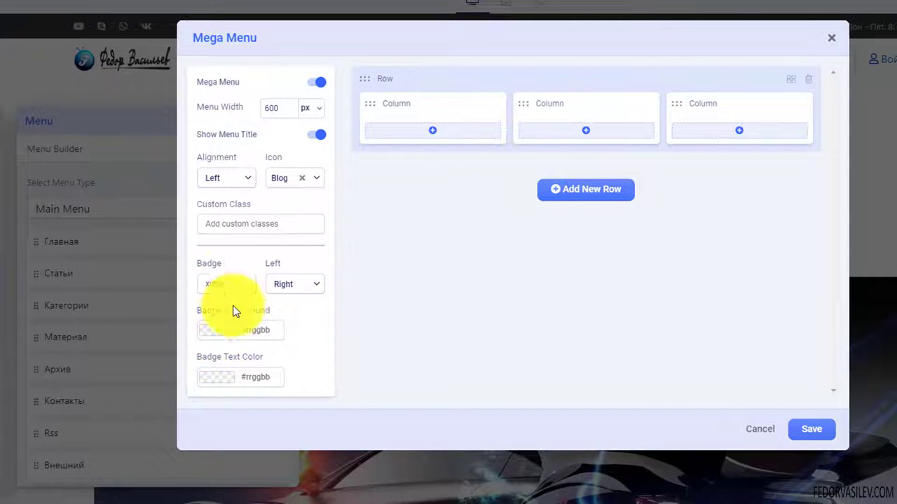
click(220, 329)
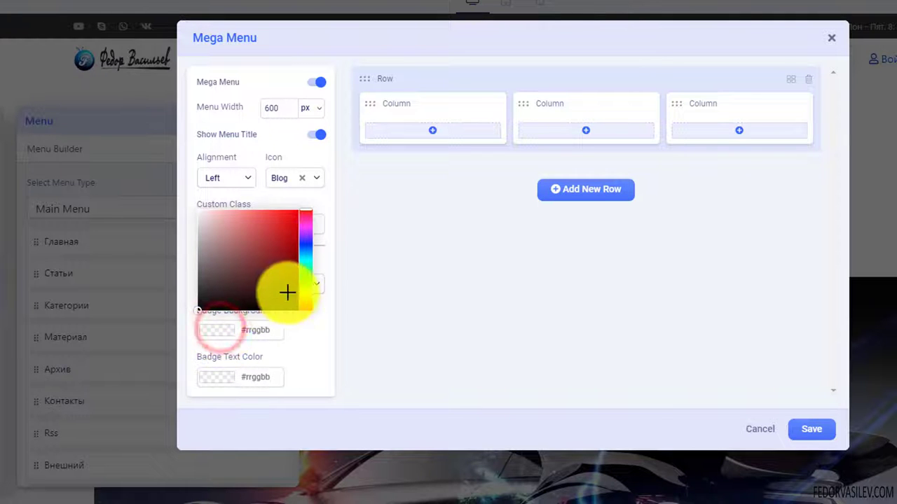
click(294, 220)
click(328, 334)
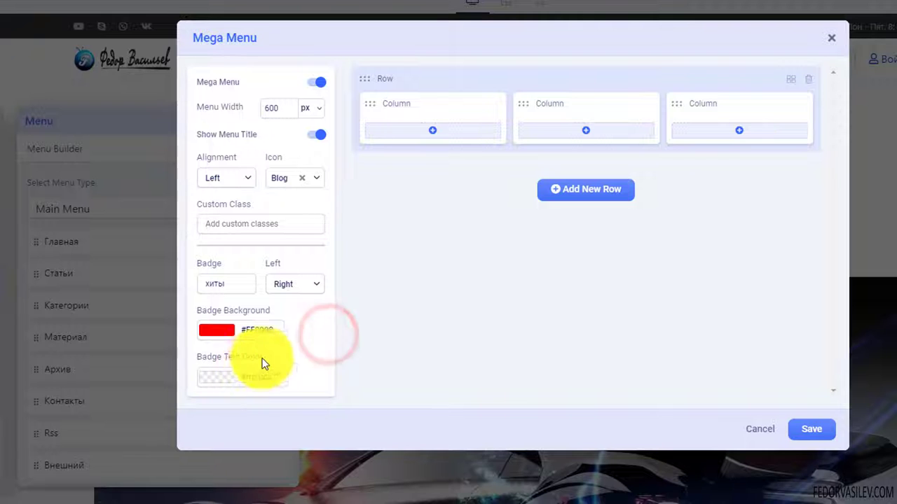
click(218, 377)
drag(212, 271, 161, 254)
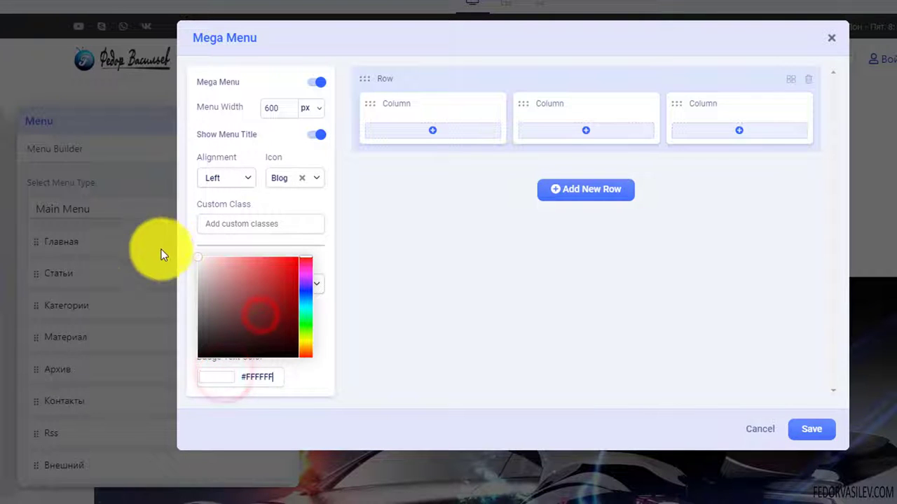
click(339, 318)
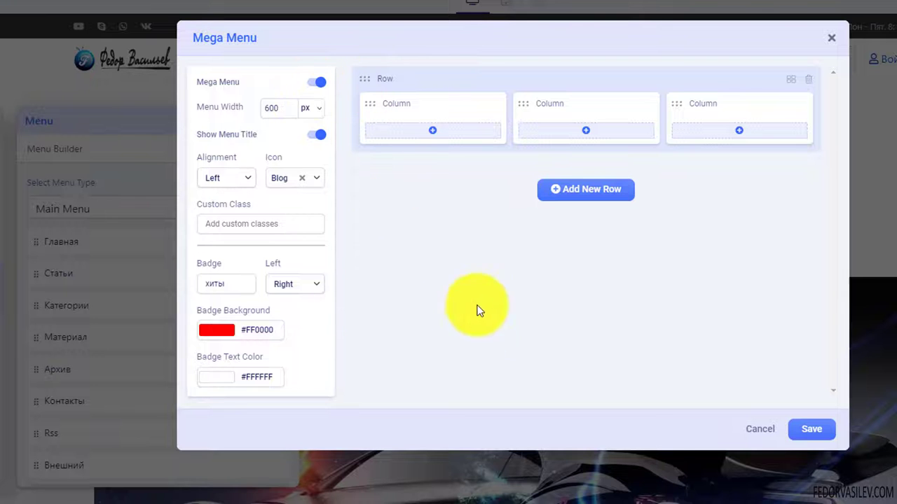
click(812, 429)
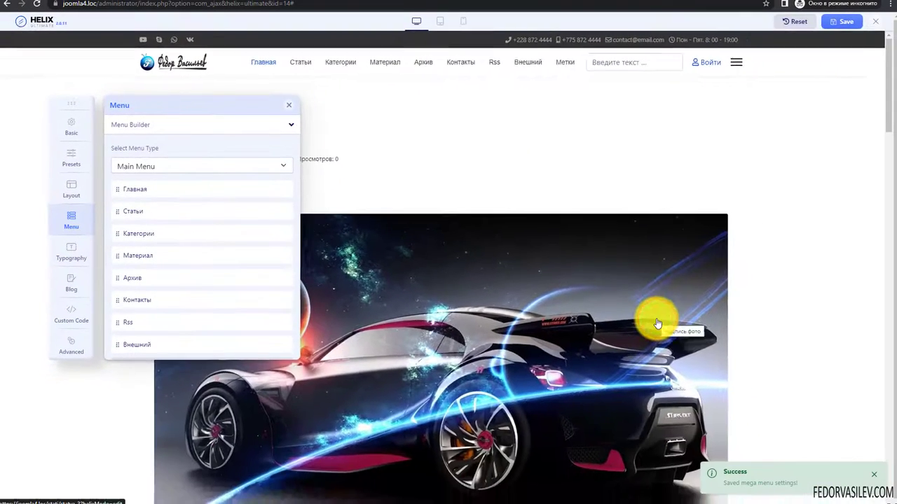
- Save the mega menu and check Статьи's red хиты badge in the site preview
click(288, 105)
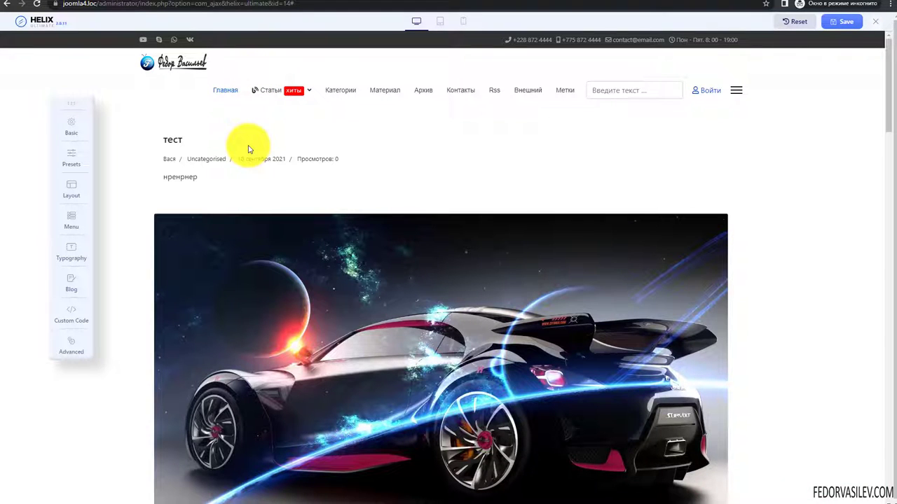
mouse_move(256, 98)
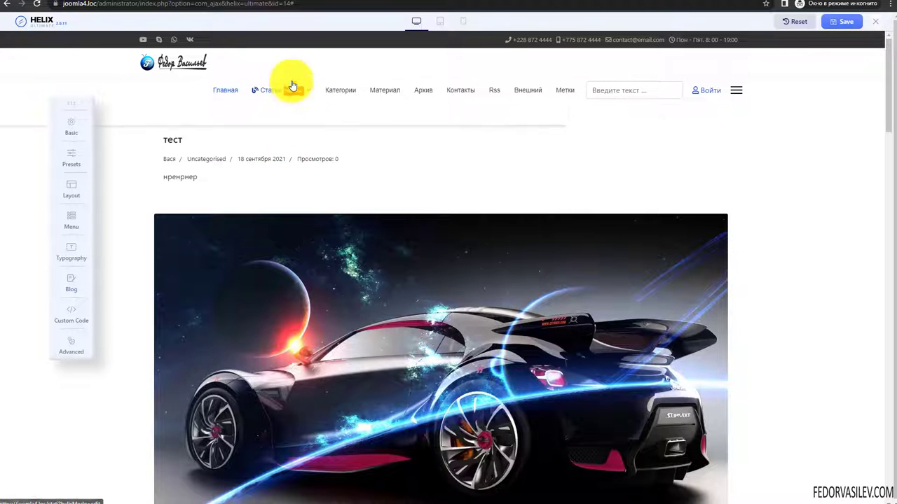
mouse_move(310, 93)
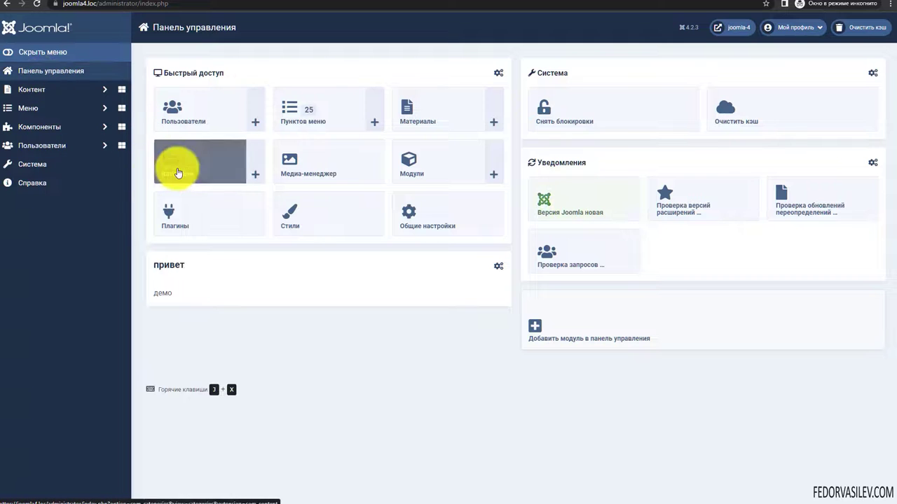
- Create a new HTML-код module titled '1' with its title hidden
click(423, 171)
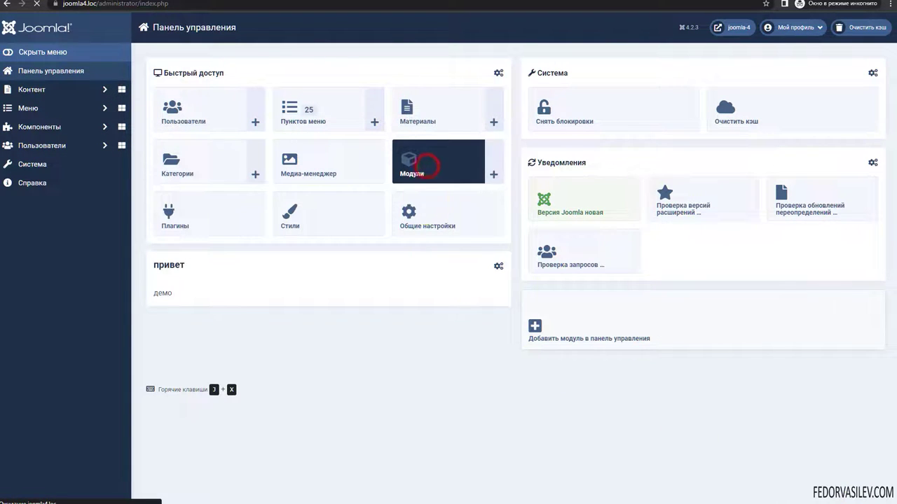
click(189, 177)
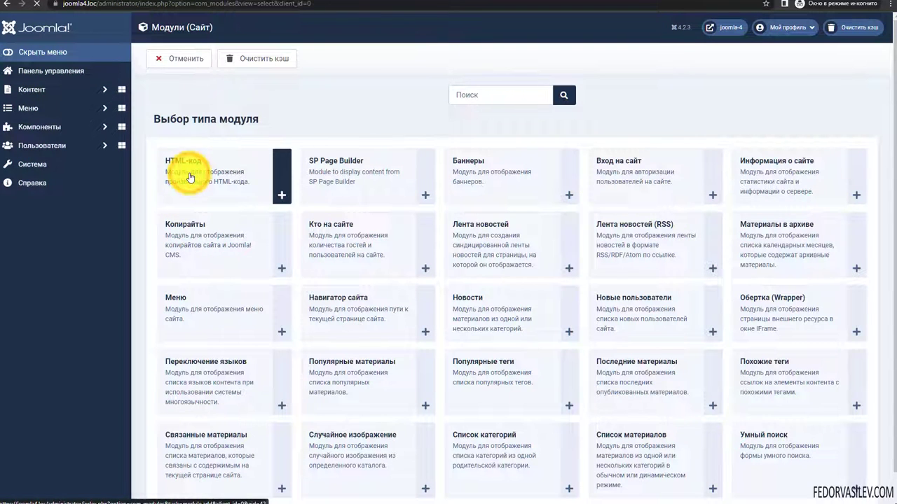
text(1)
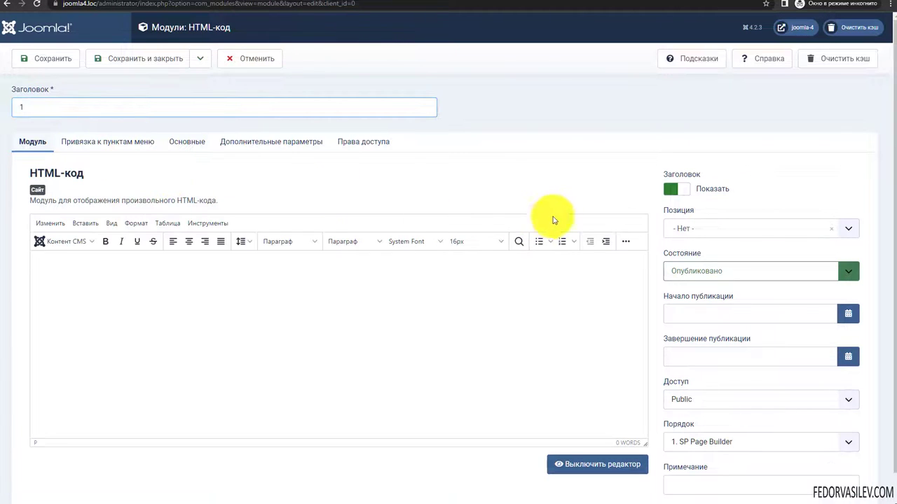
click(671, 190)
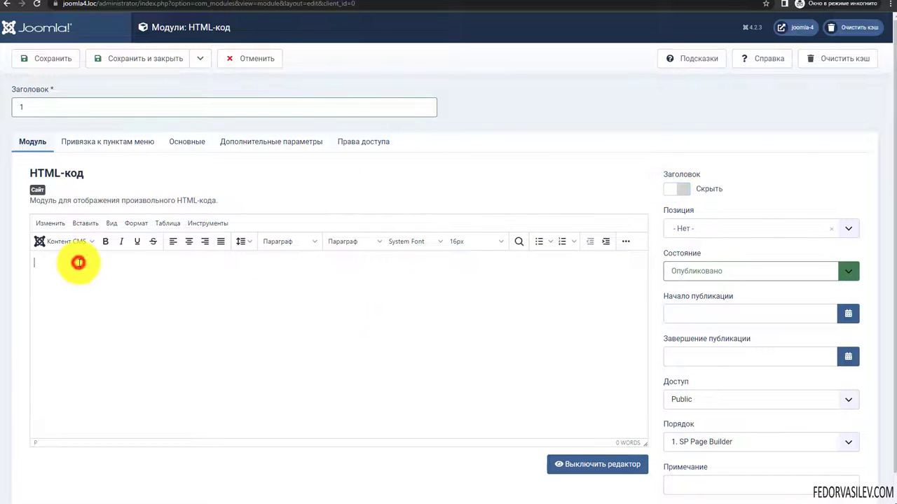
- Insert the YA.jpg image from the media library into the module content
click(624, 247)
click(124, 261)
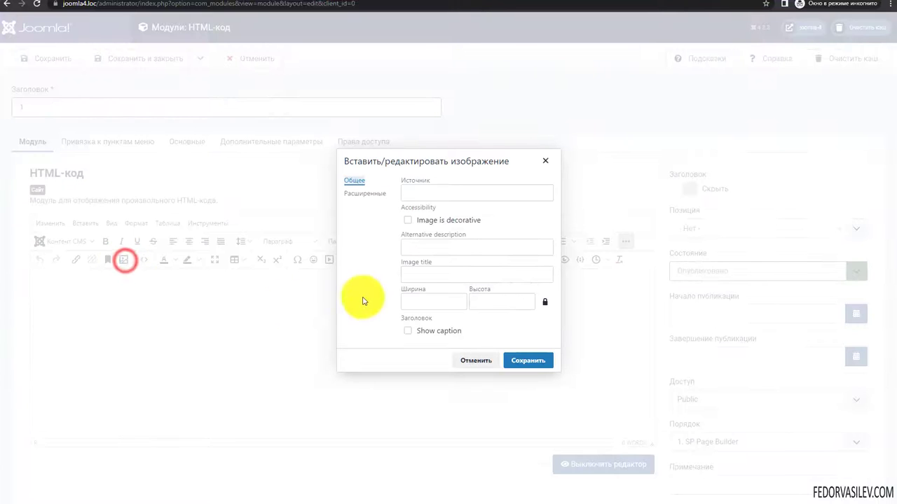
click(186, 337)
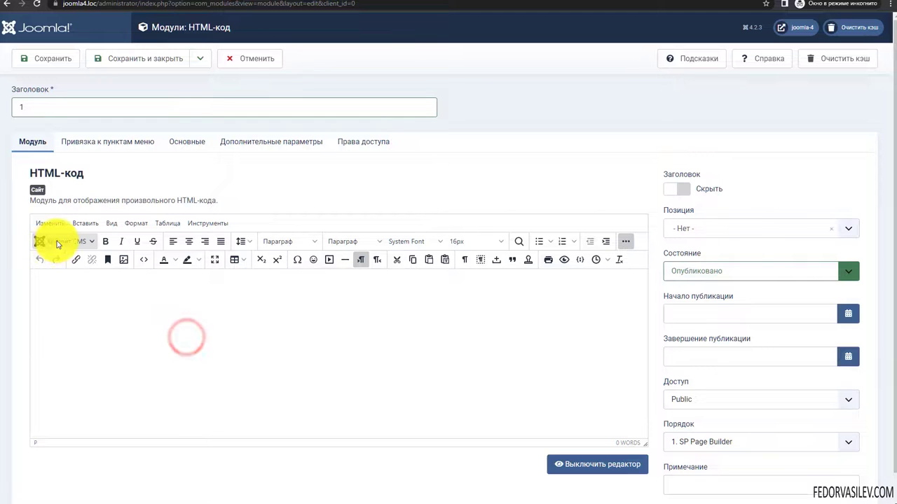
click(56, 242)
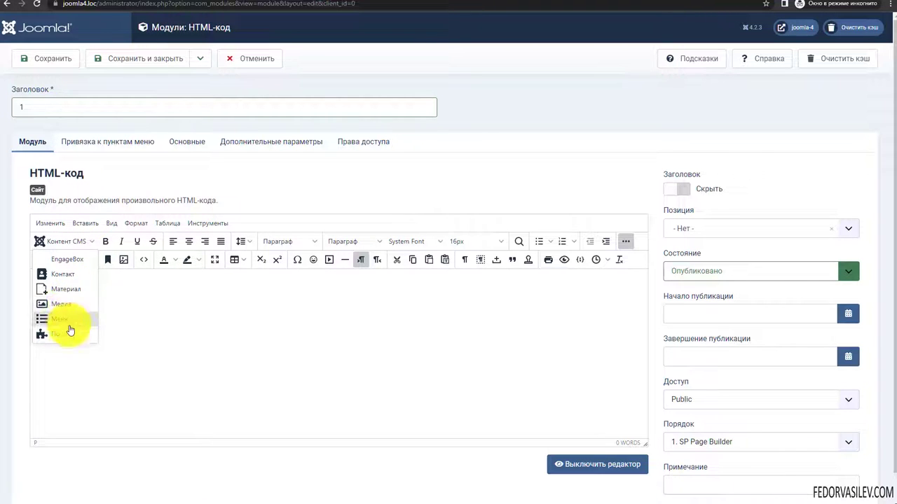
click(69, 307)
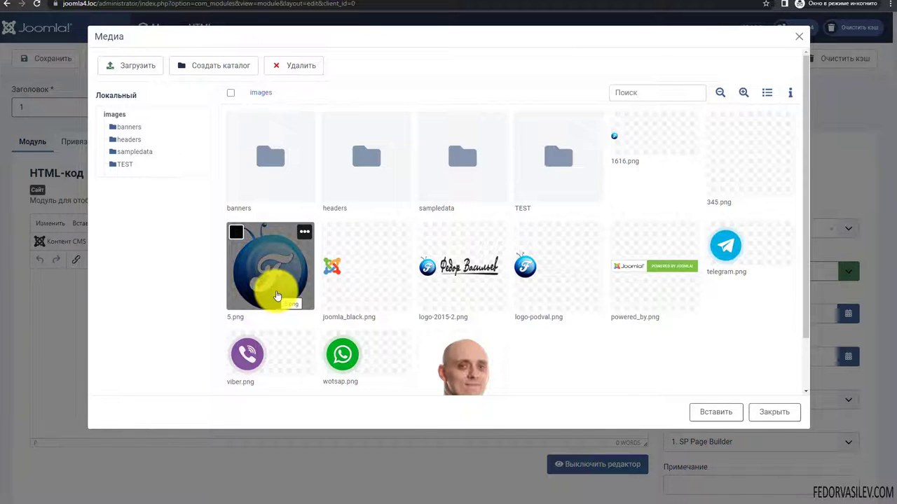
scroll(329, 244, down, 1)
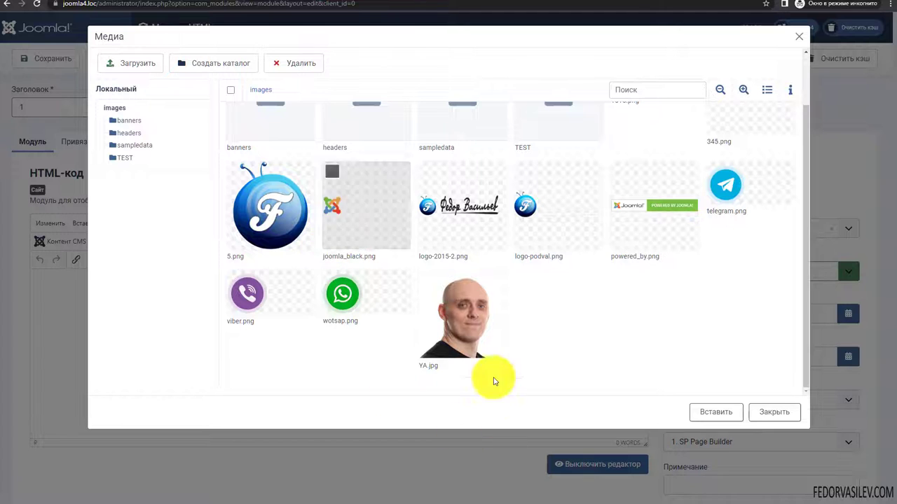
click(454, 330)
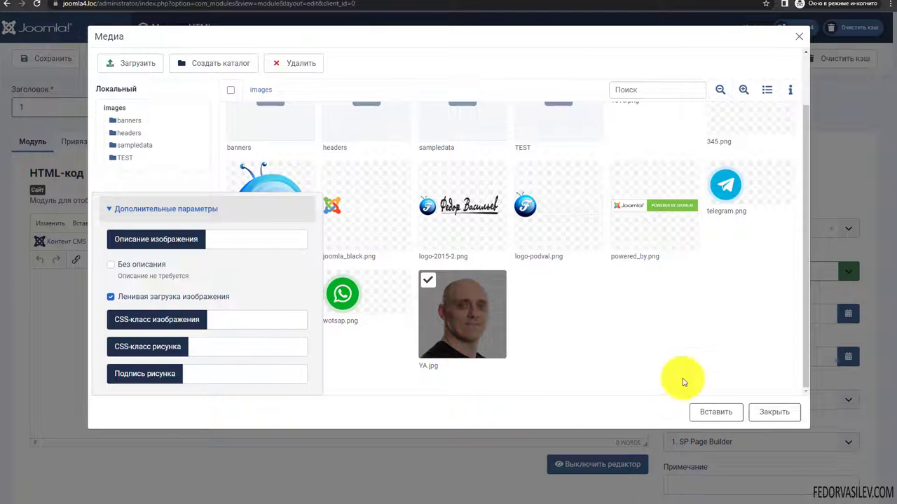
click(705, 414)
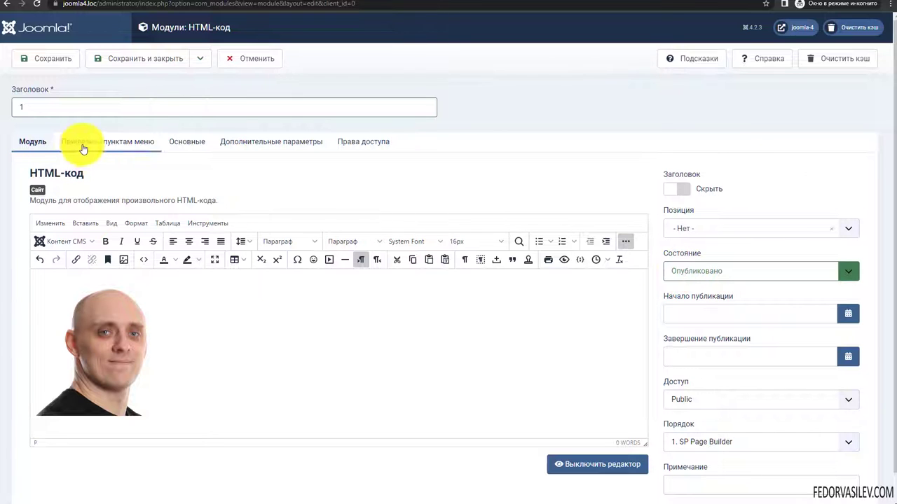
click(686, 236)
- Save and close the image module, then save a module as a copy
click(690, 228)
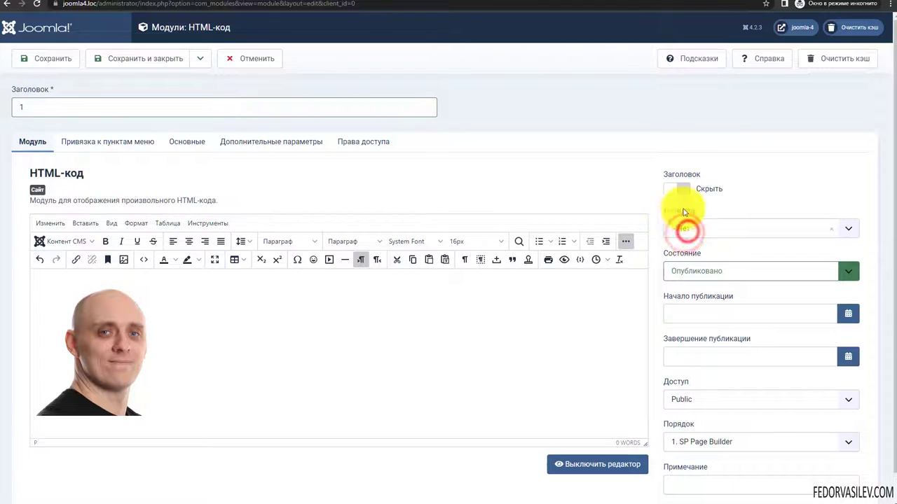
click(114, 56)
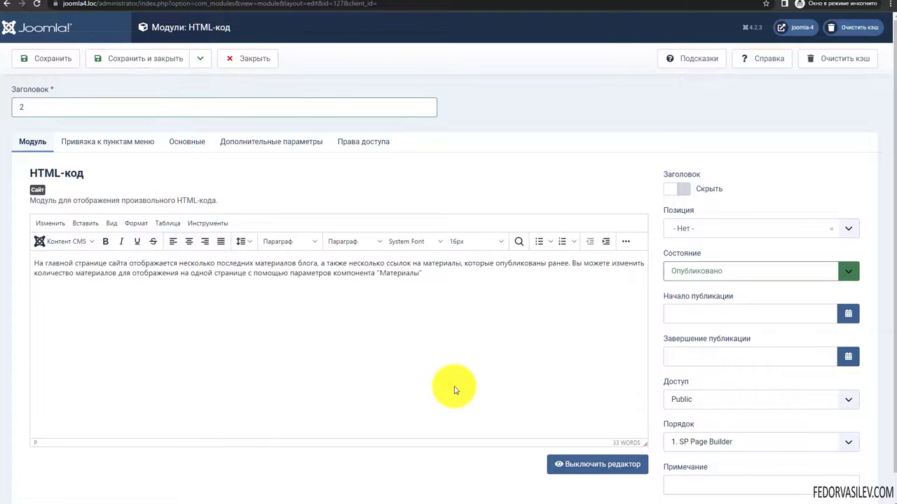
double_click(32, 107)
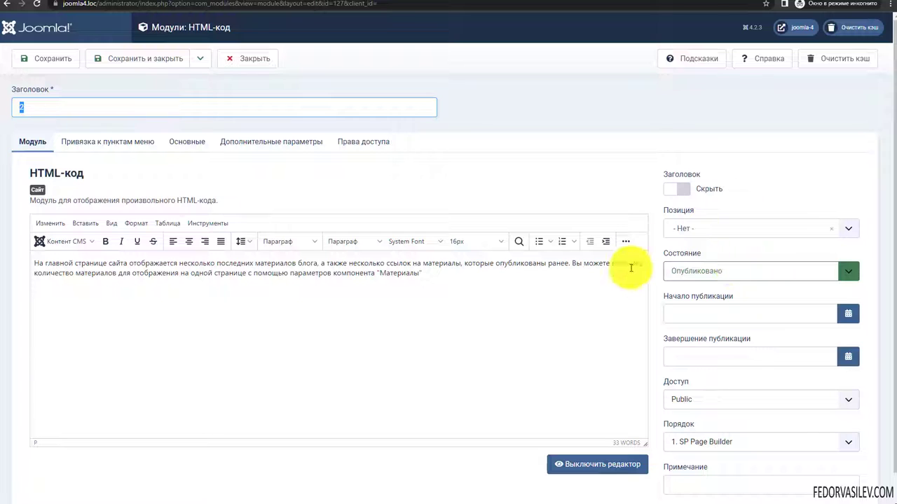
click(200, 60)
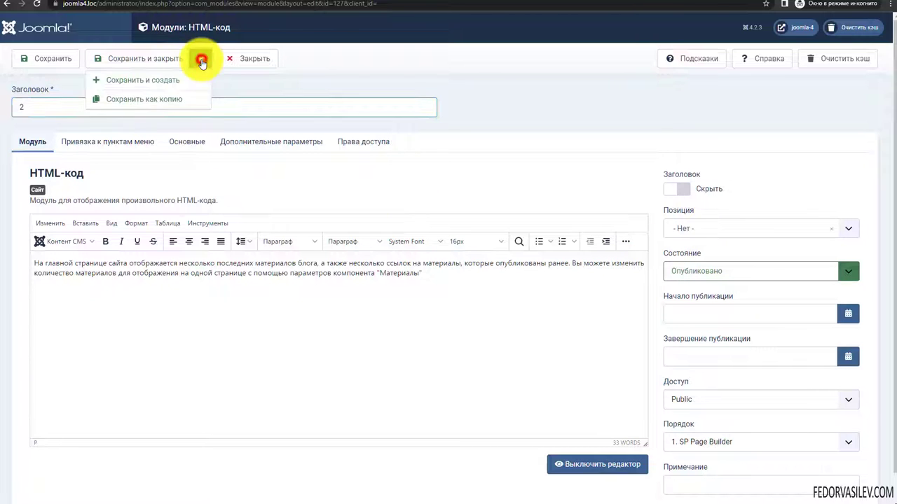
click(150, 82)
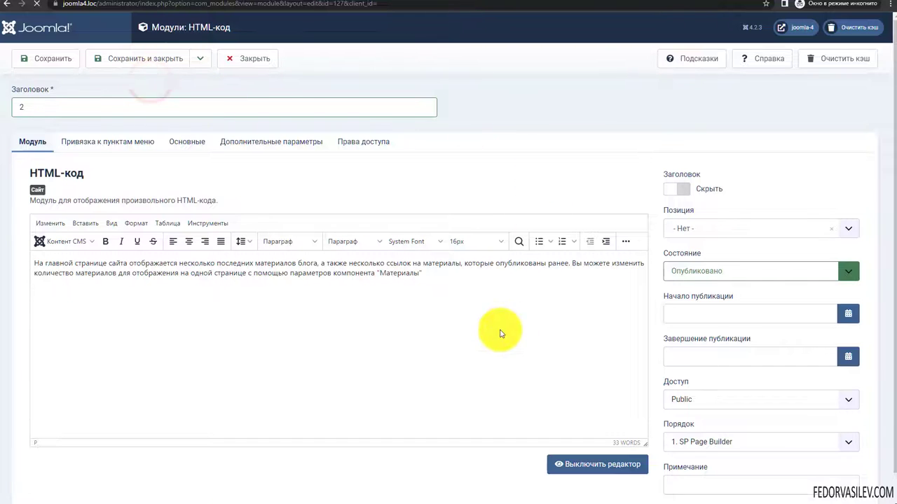
- Paste the blog-materials paragraph into the copy, hide its title, and save and close
text(З)
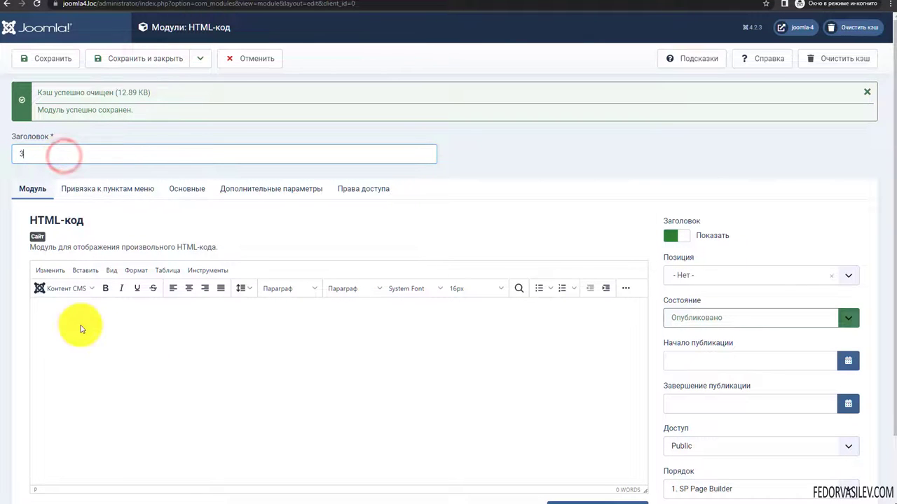
text(На главной странице сайта отображается несколько последних материалов блога, а также несколько ссылок на материалы, которые опубликованы ранее. Вы можете изменить количество материалов для отображения на одной странице с помощью параметров компонента "Материалы")
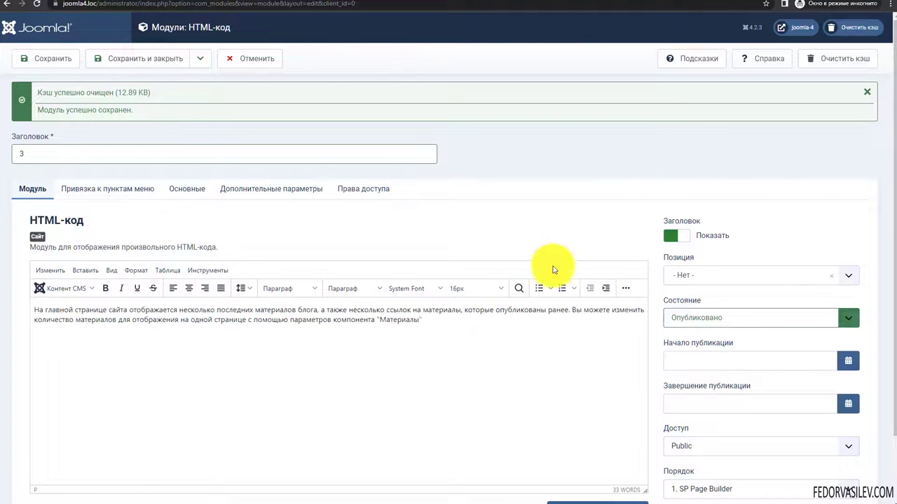
click(670, 238)
click(670, 239)
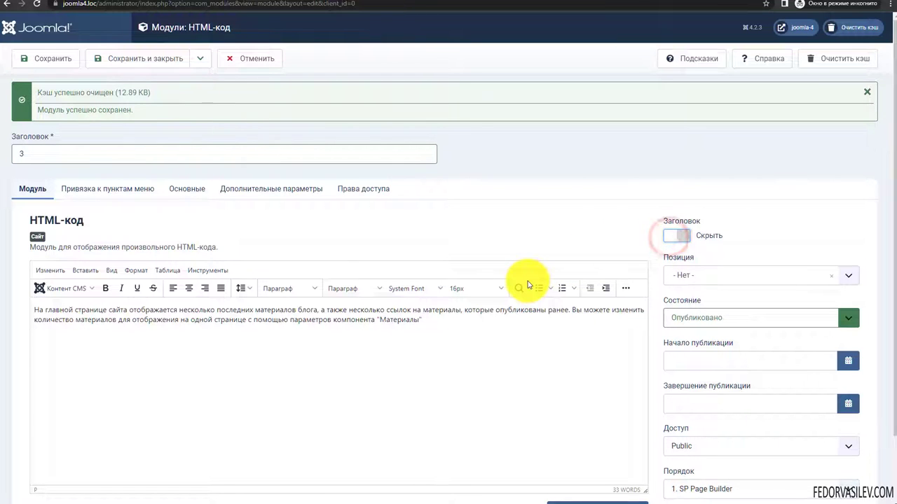
click(130, 58)
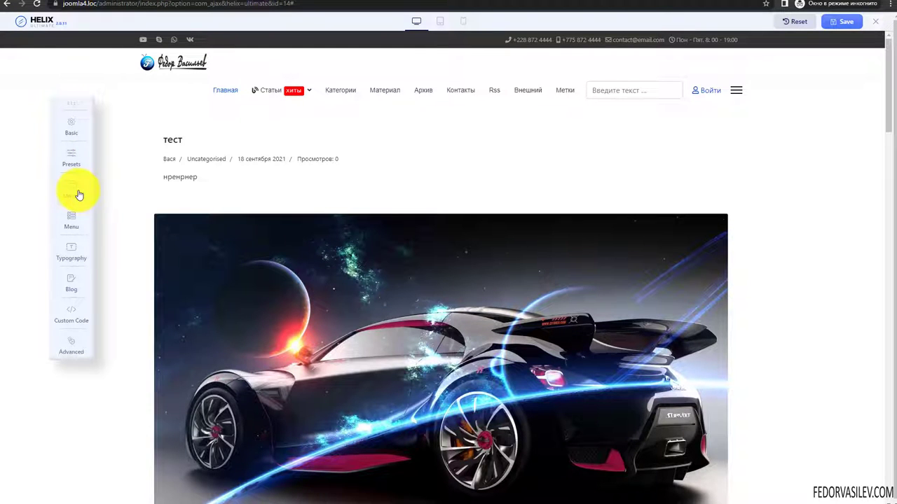
- Open the Статьи mega menu settings and insert module 1 into the first column
click(74, 220)
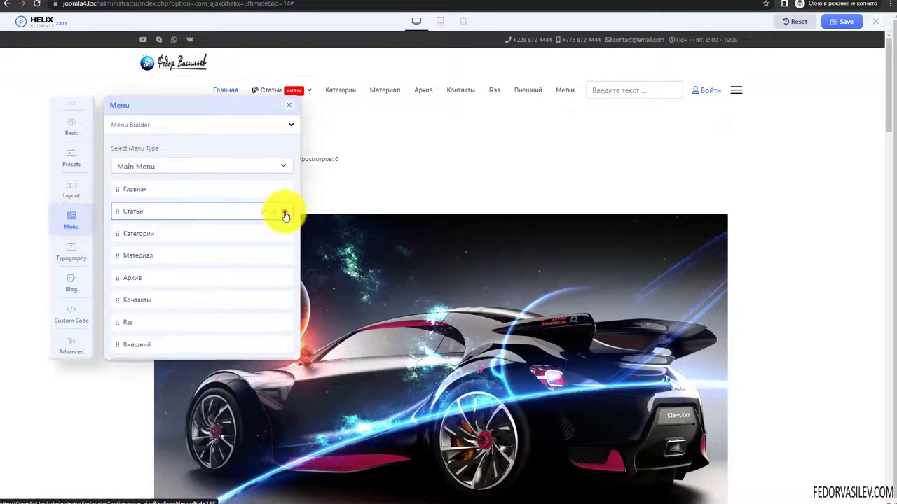
click(284, 213)
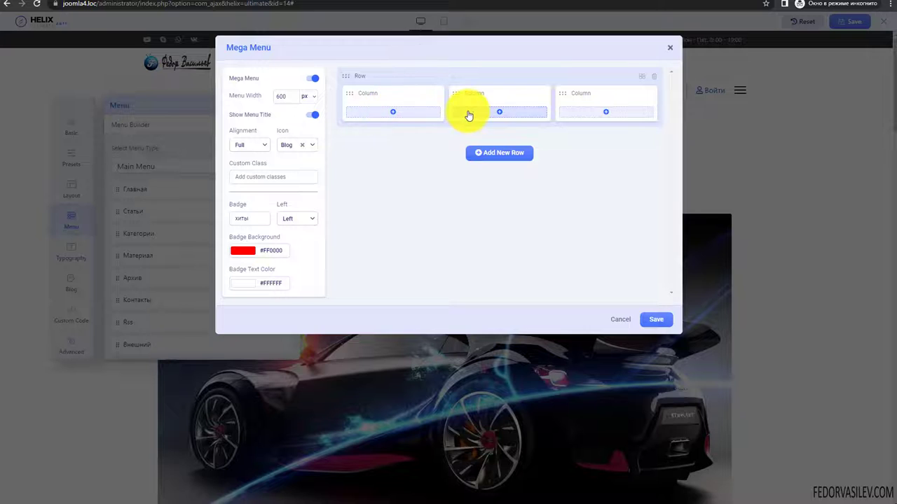
click(393, 112)
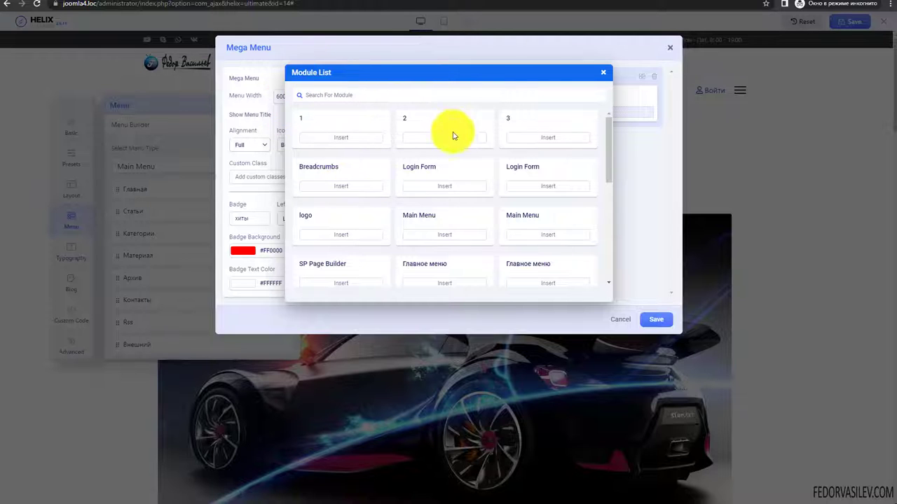
click(313, 96)
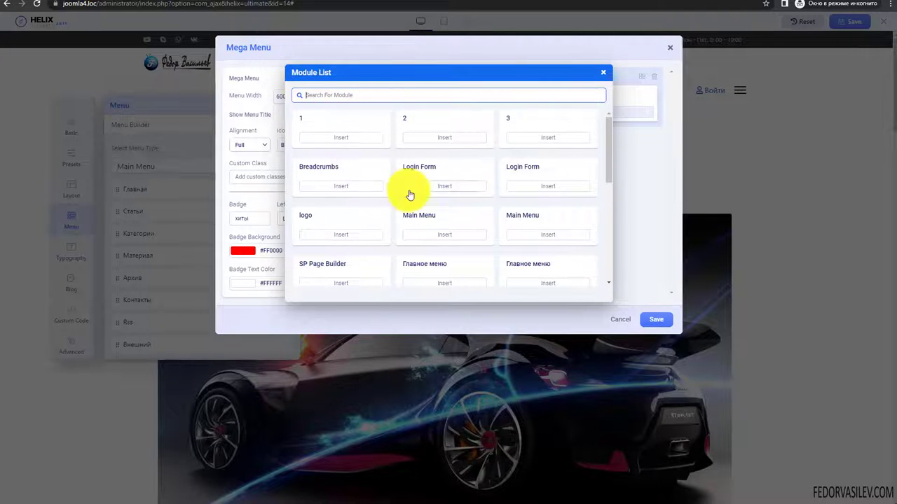
scroll(410, 191, down, 3)
scroll(410, 191, down, 2)
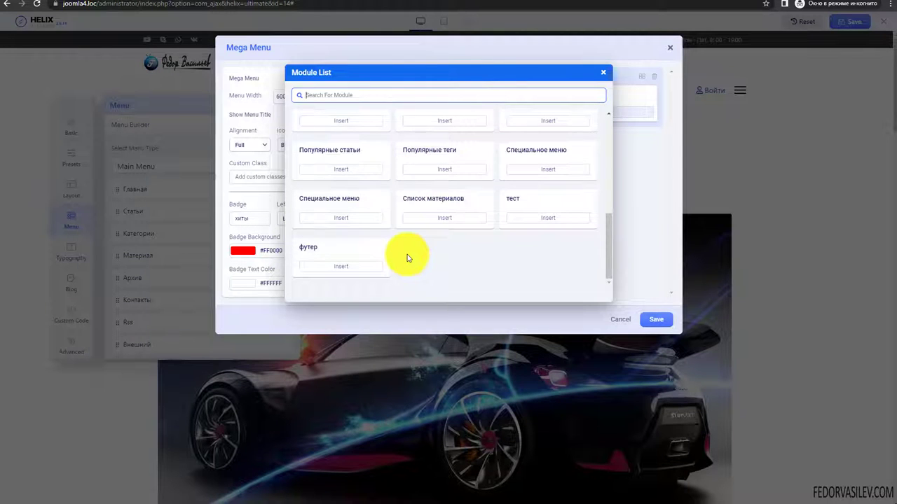
scroll(408, 258, up, 1)
scroll(407, 258, up, 4)
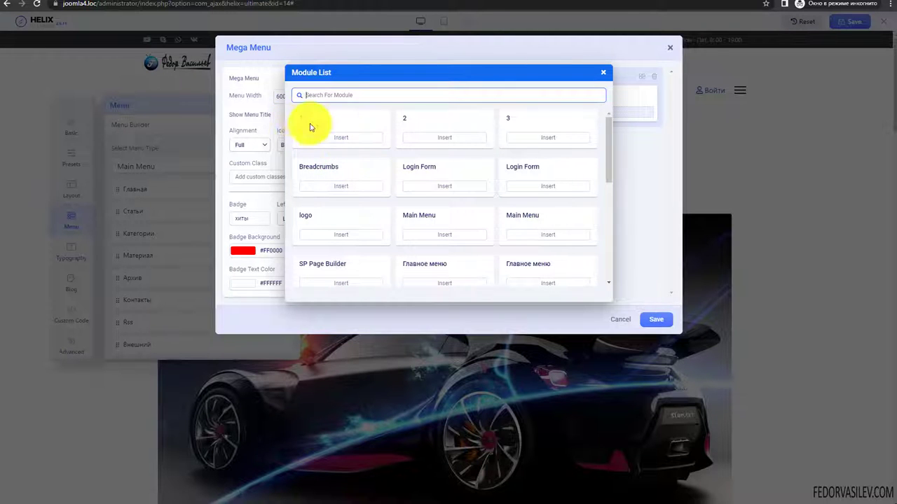
click(344, 141)
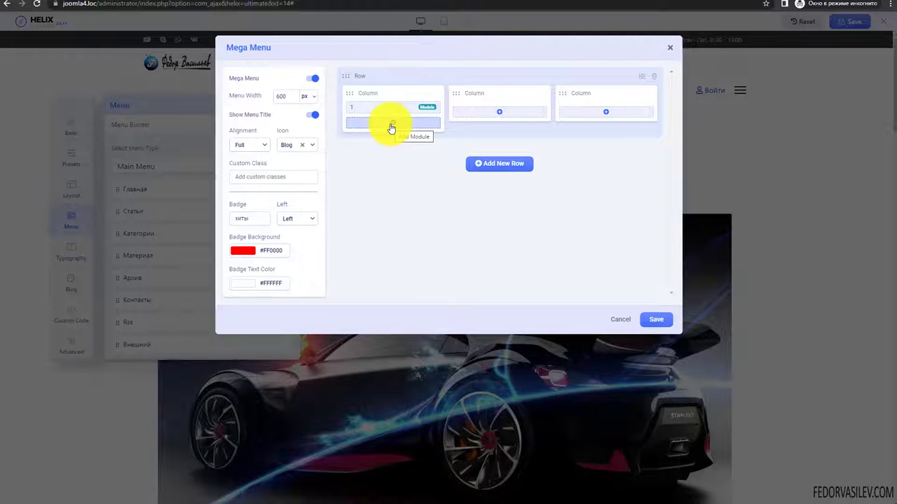
- Insert modules 2 and 3 into the second and third columns and save
click(502, 113)
click(434, 136)
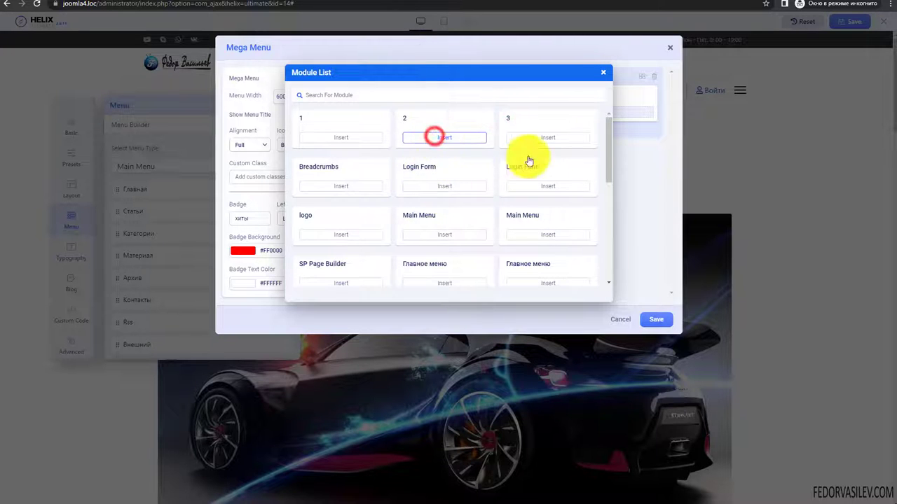
click(597, 114)
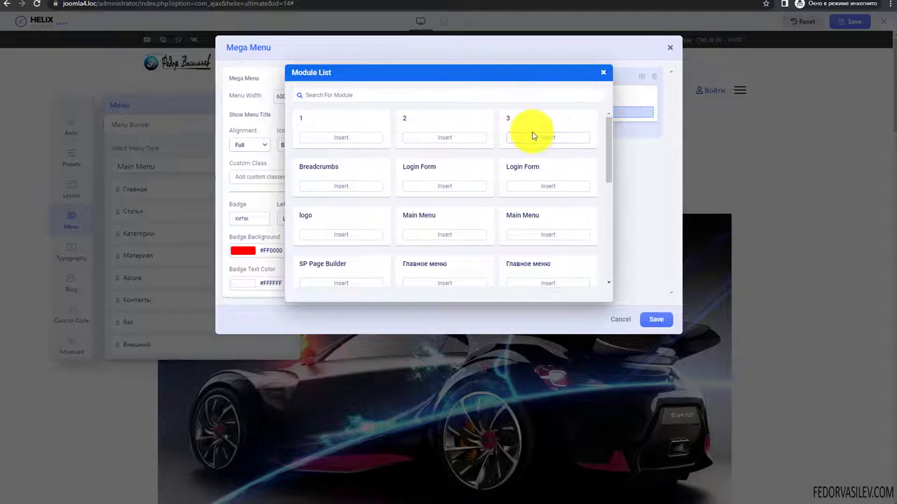
click(534, 139)
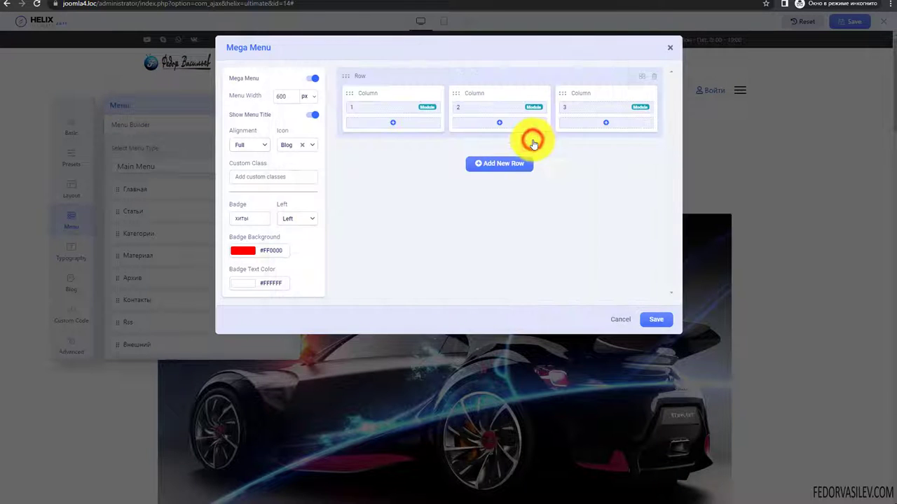
click(654, 323)
- Save the template and test the site's off-canvas menu, opening and closing it twice
click(842, 25)
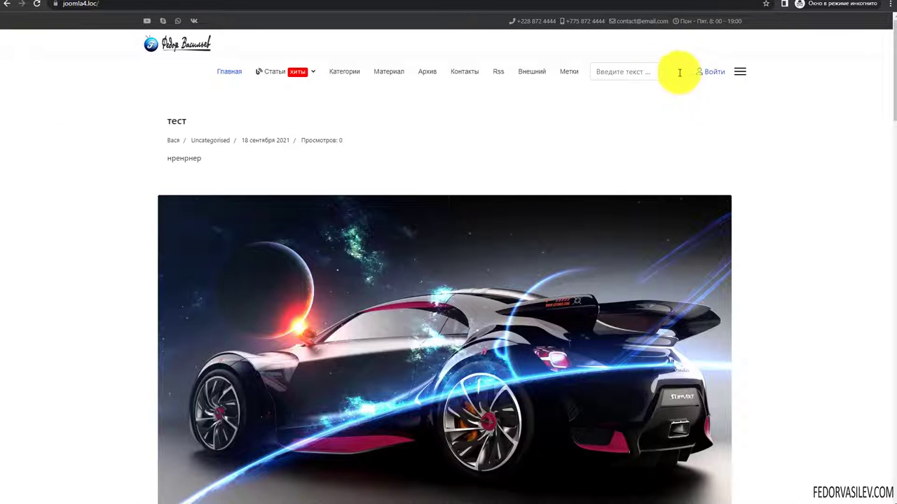
click(742, 74)
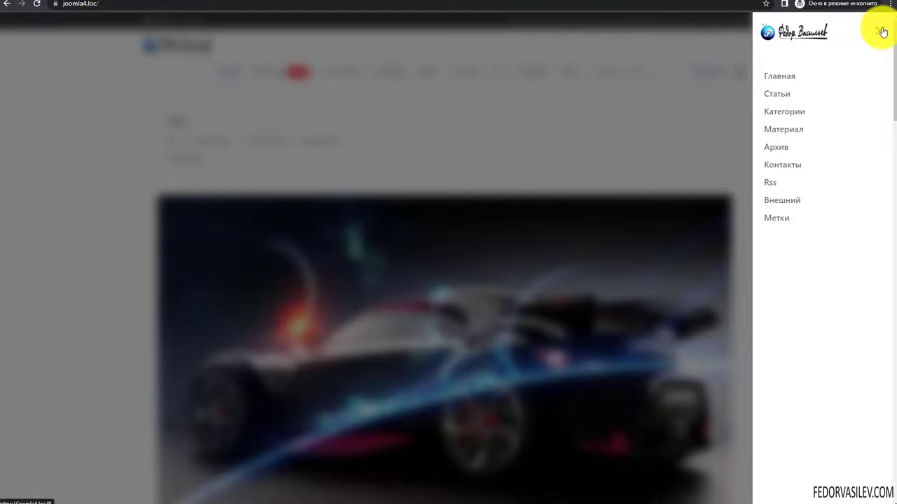
click(883, 32)
click(740, 72)
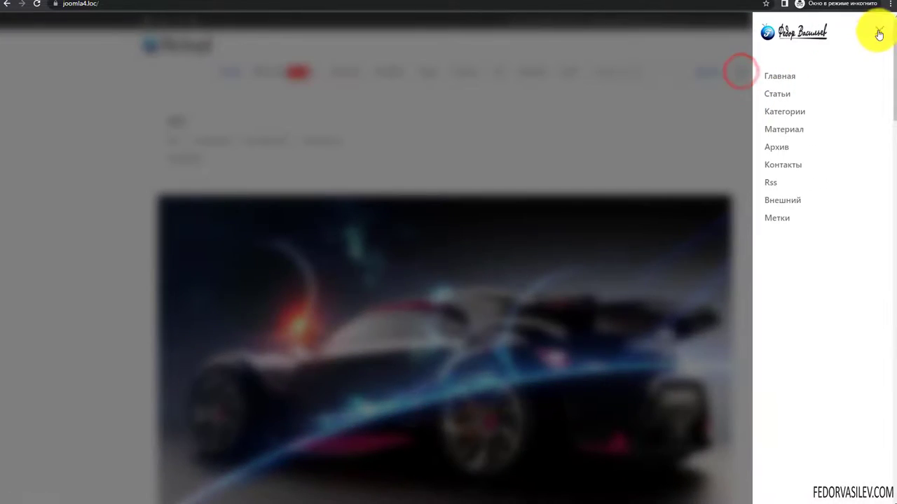
click(879, 35)
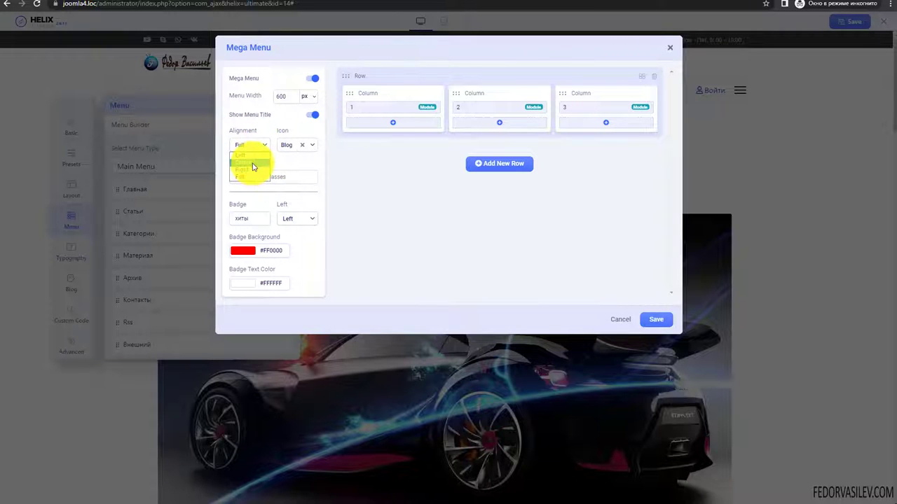
- Save the centre alignment for the Статьи mega menu and reopen its settings
click(657, 320)
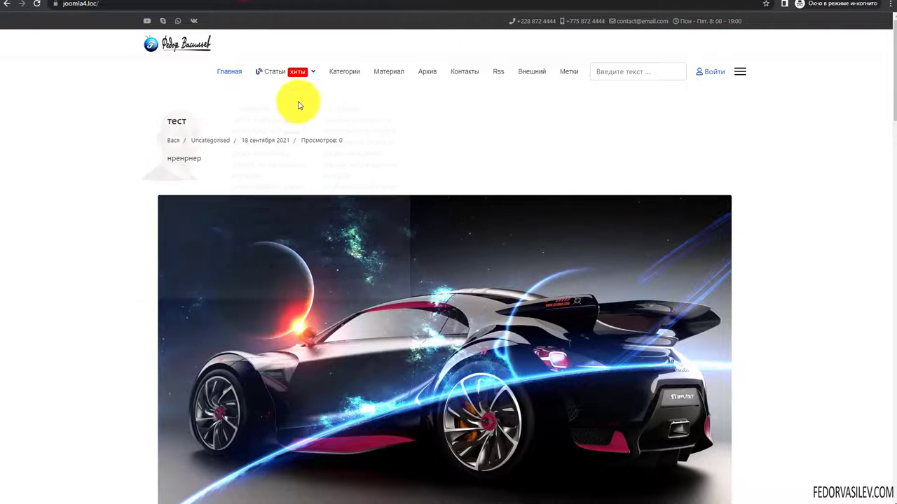
mouse_move(290, 73)
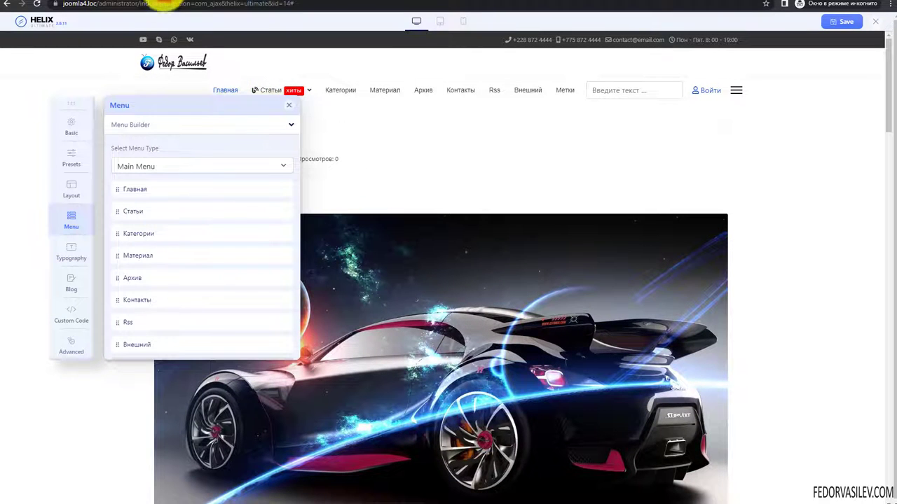
mouse_move(245, 217)
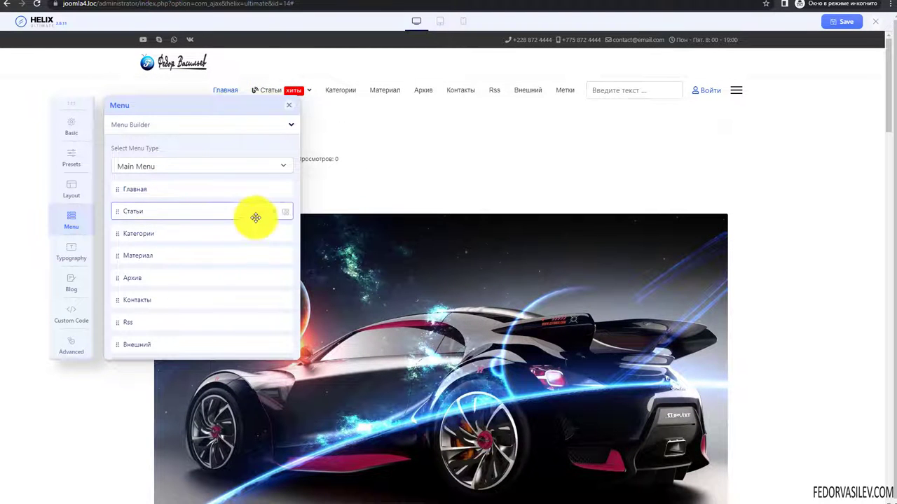
click(283, 215)
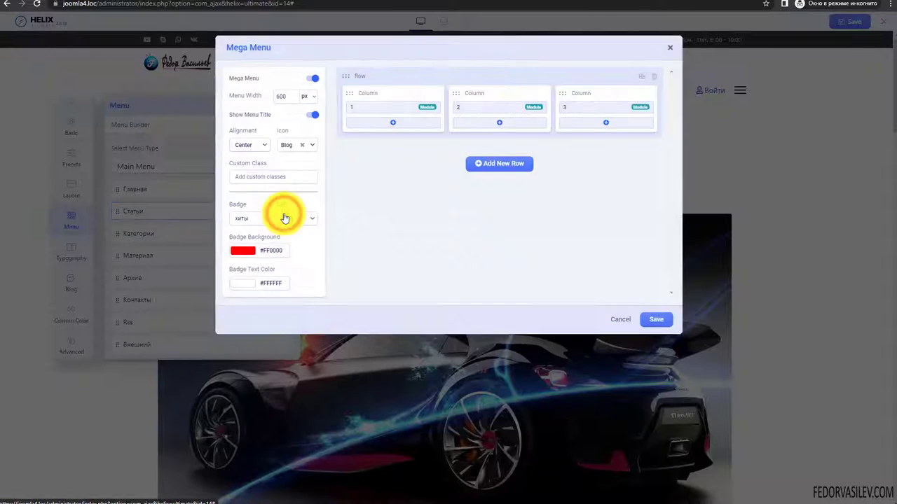
click(258, 145)
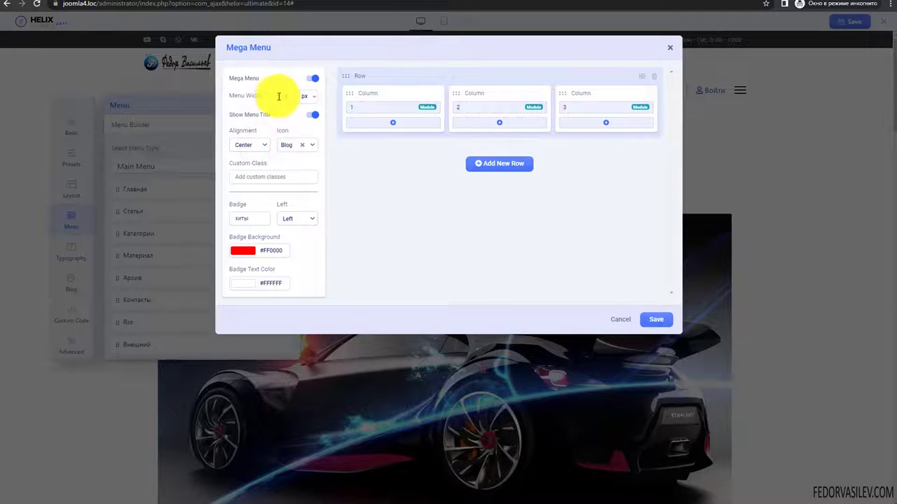
- Change the menu width to 800, save the template, and reload the site to check the dropdown
drag(278, 96, 266, 100)
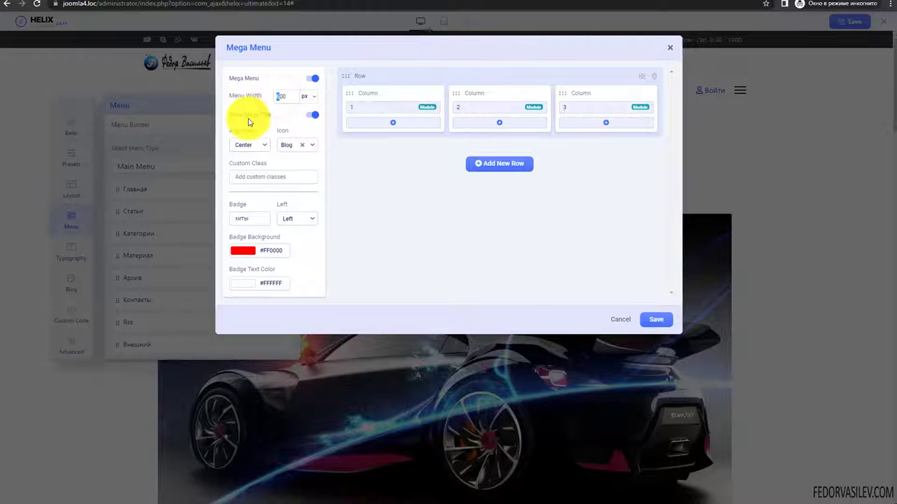
text(8)
click(629, 323)
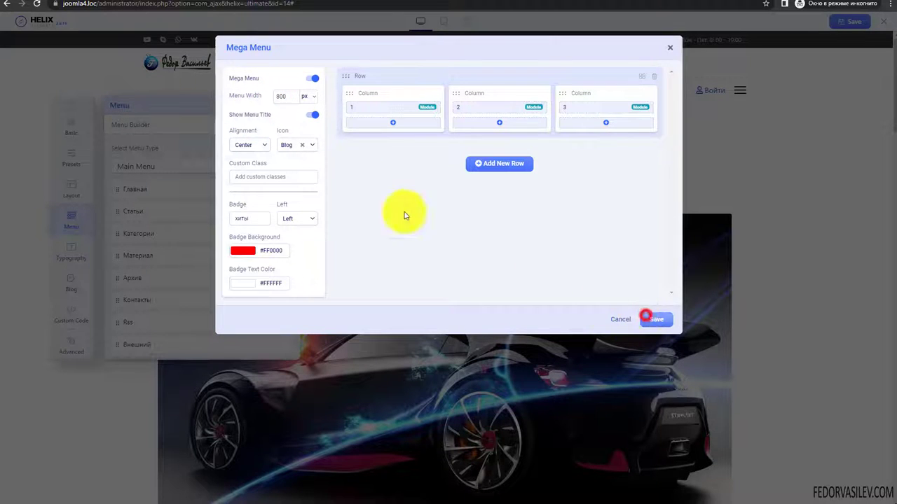
click(265, 3)
click(39, 5)
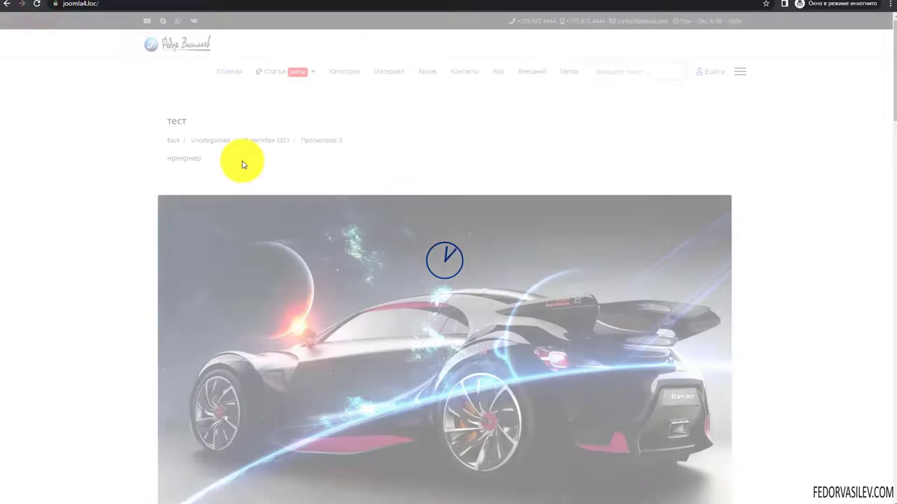
mouse_move(275, 70)
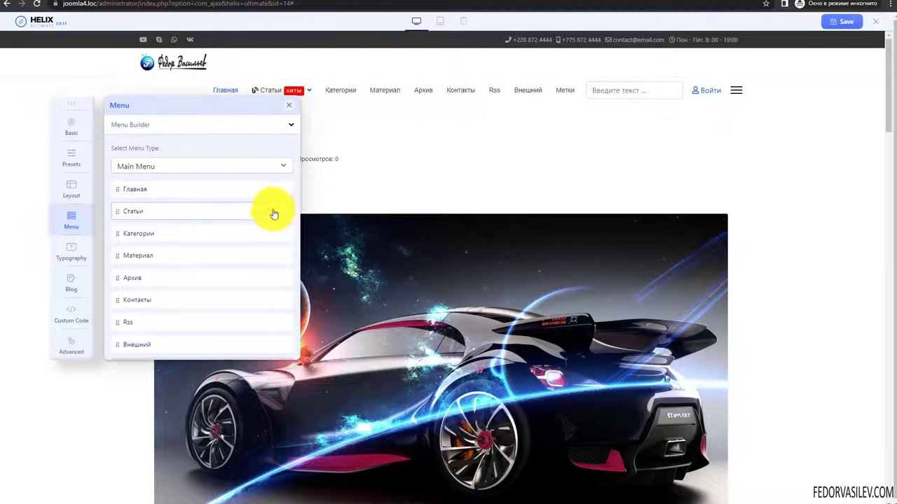
- Swap modules 1 and 3 so the Статьи columns hold modules 3, 2 and 1
click(283, 212)
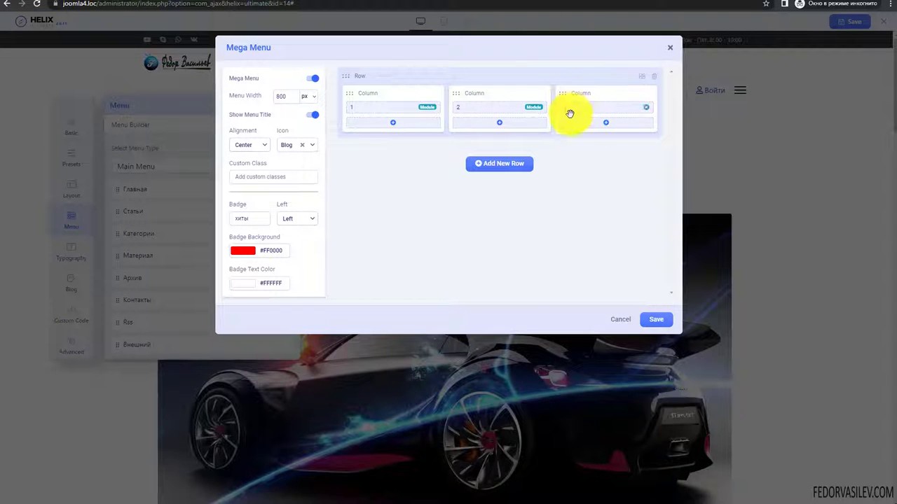
click(645, 109)
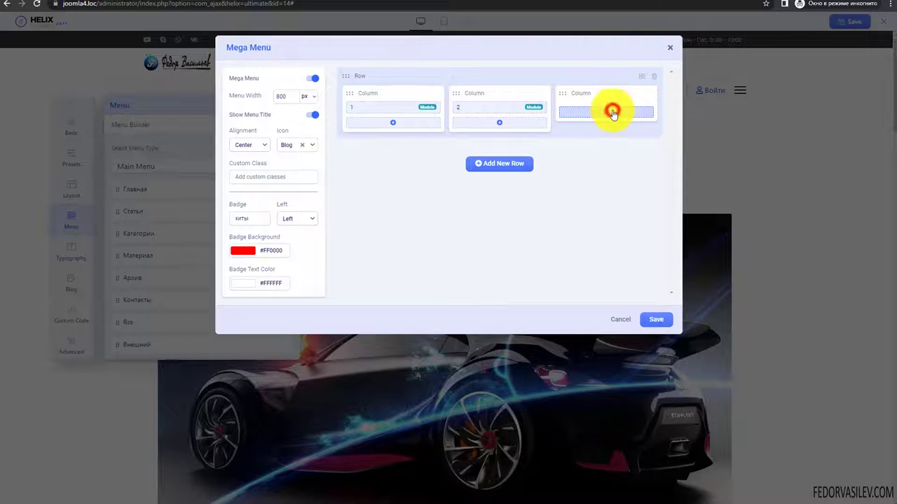
click(613, 114)
click(337, 138)
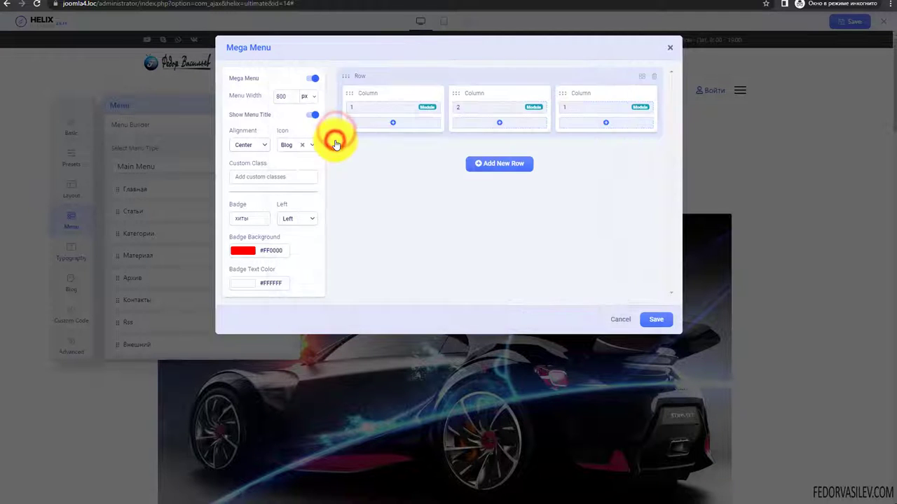
click(433, 110)
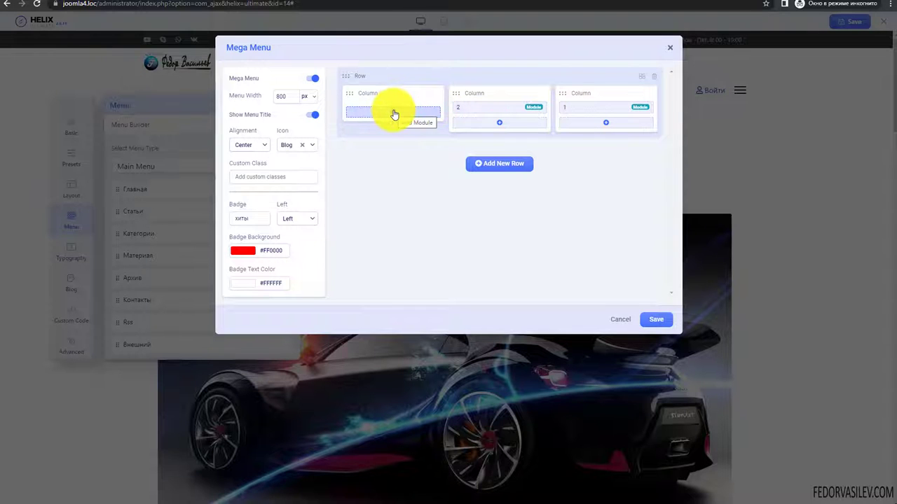
click(394, 112)
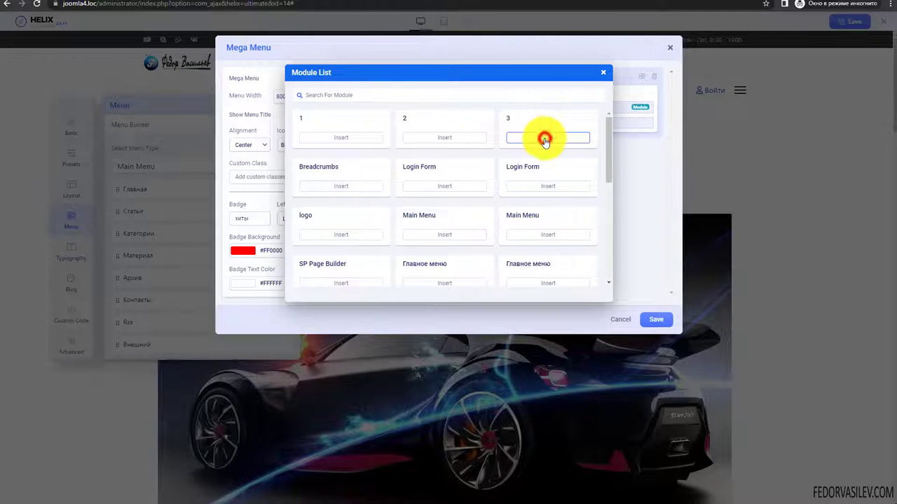
click(545, 138)
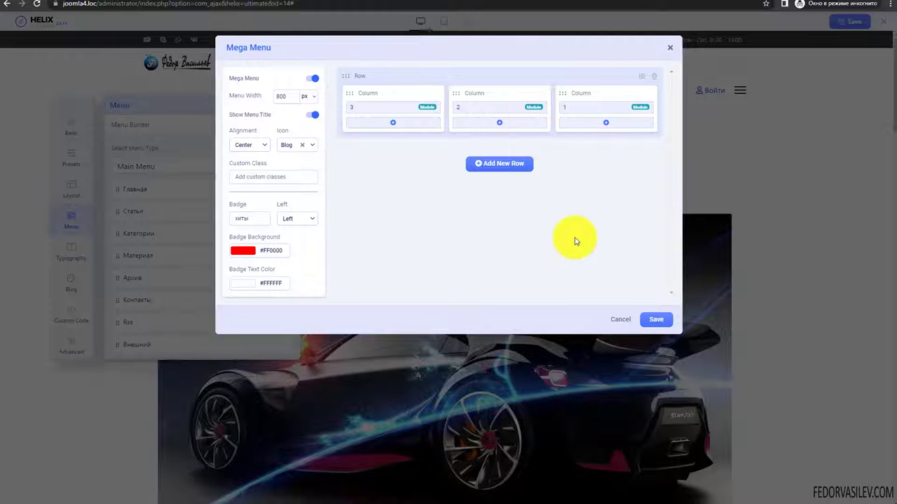
- Close the dialog and expand the general Mega Menu type and animation settings
key(Escape)
click(151, 126)
click(125, 145)
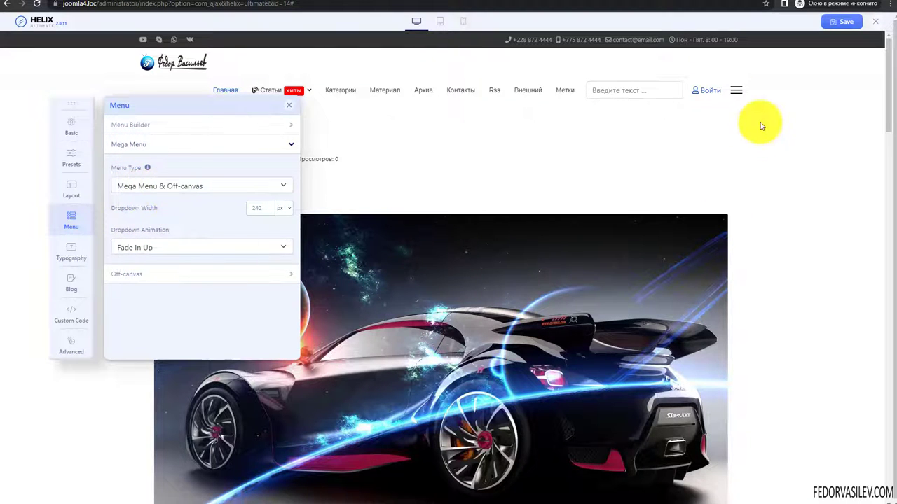
- Check the off-canvas menu in the preview, keeping px as the dropdown width unit
click(735, 93)
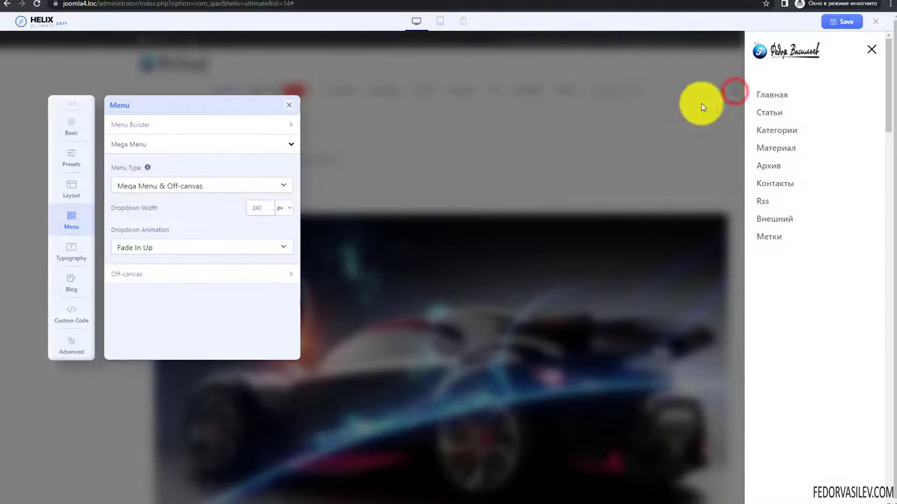
click(872, 51)
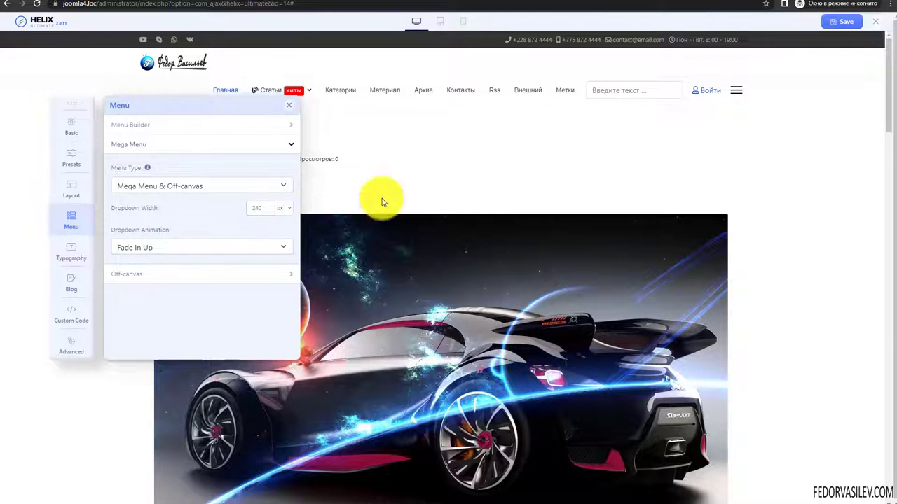
click(735, 90)
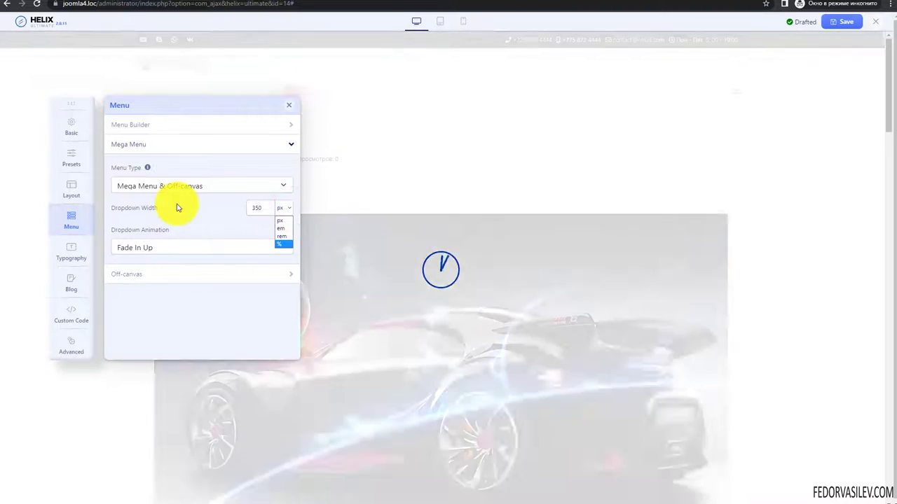
click(175, 205)
click(735, 91)
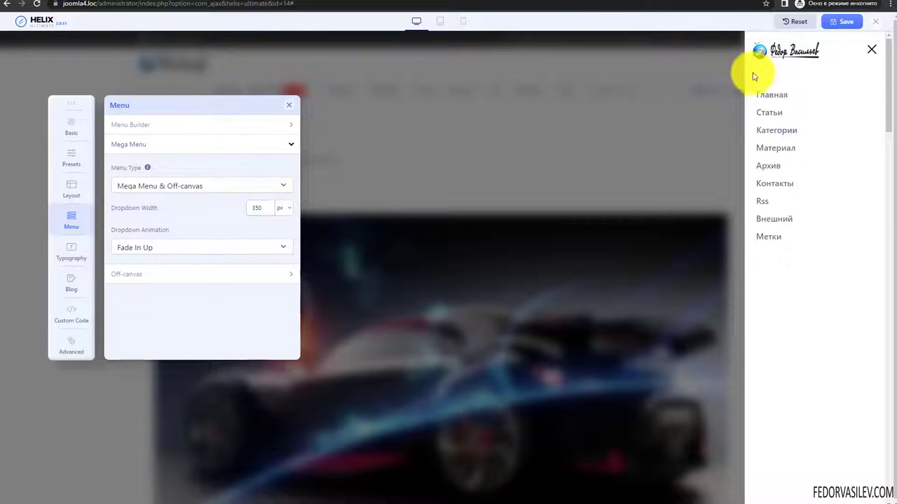
click(670, 214)
- Set Menu Type to Mega Menu and preview the off-canvas menu at tablet and mobile widths
click(130, 183)
click(143, 210)
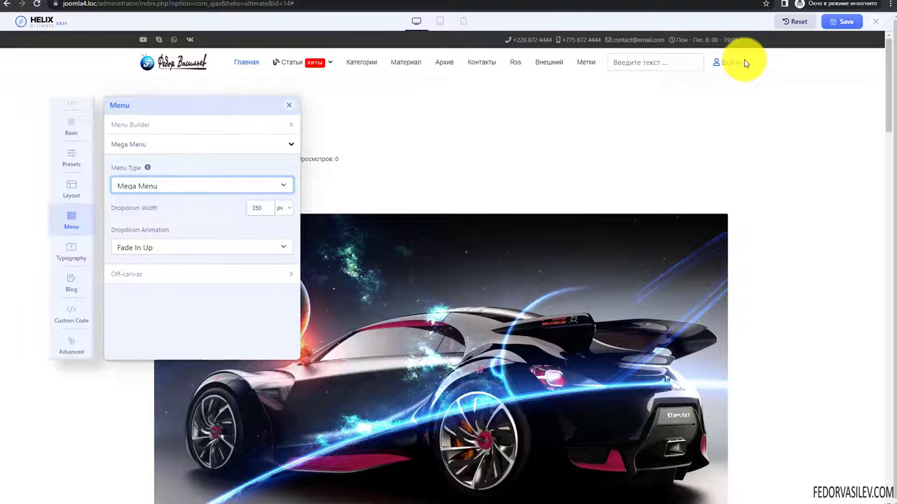
click(440, 21)
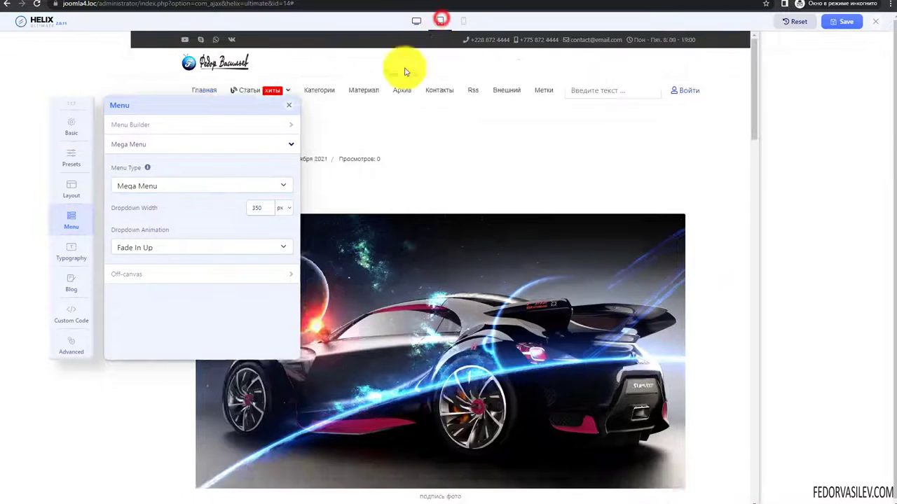
click(596, 72)
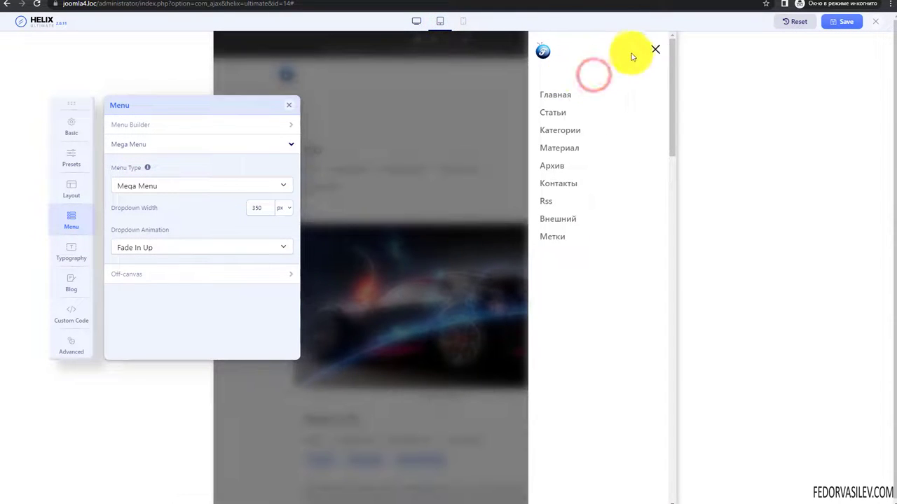
click(462, 22)
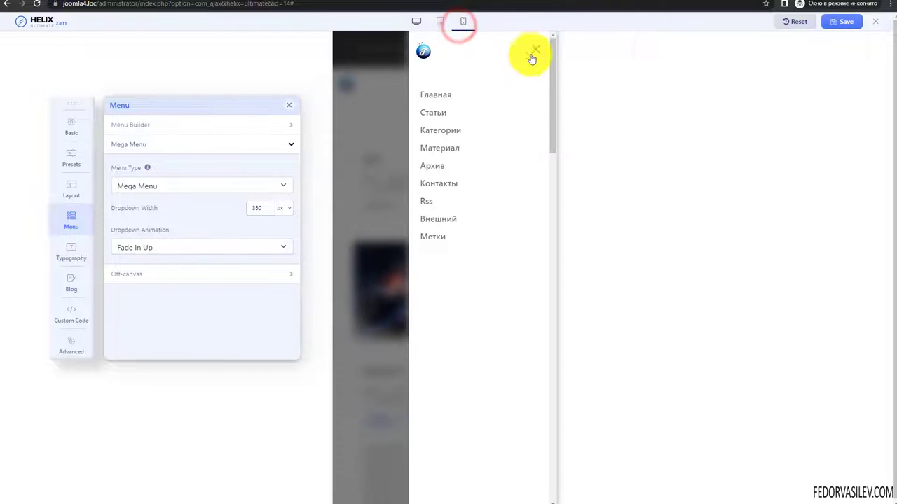
click(536, 48)
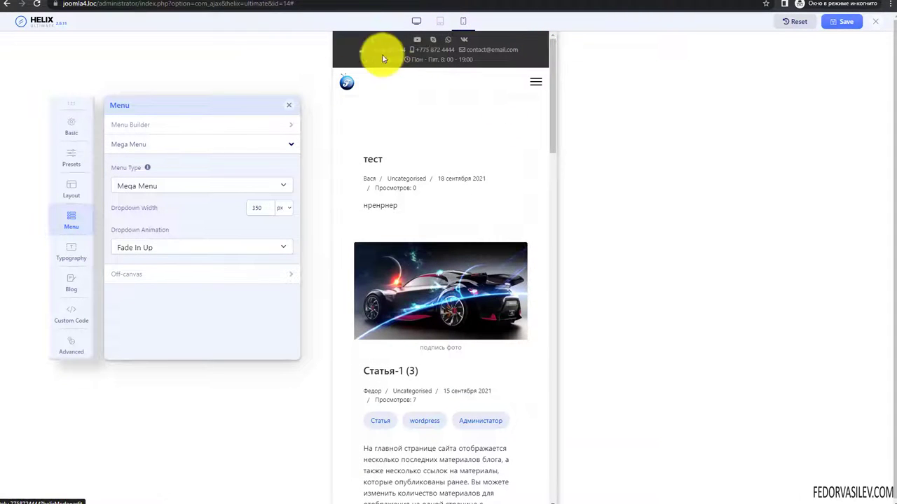
click(416, 21)
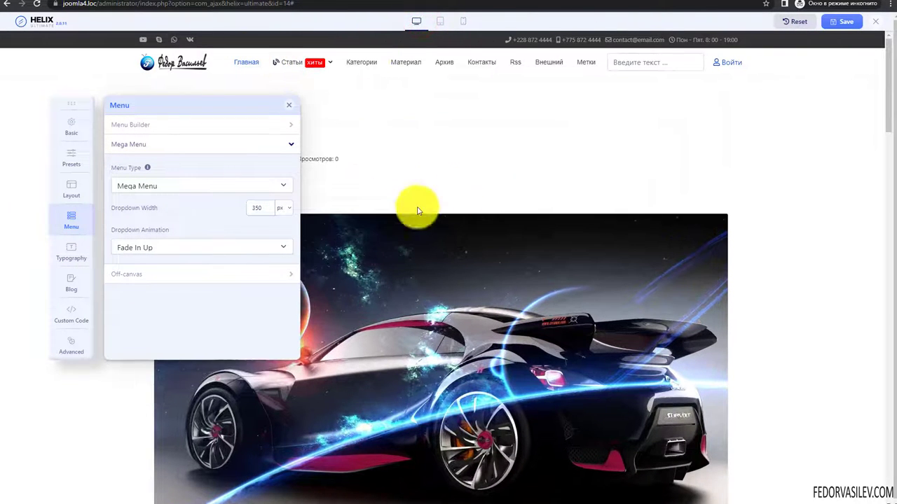
- Try the Off-canvas menu type in the preview, then switch back to Mega Menu
click(150, 184)
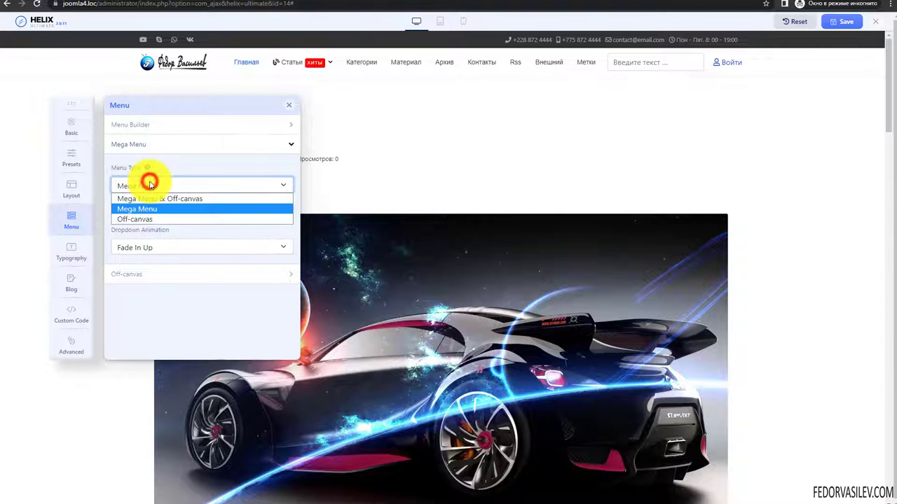
click(141, 219)
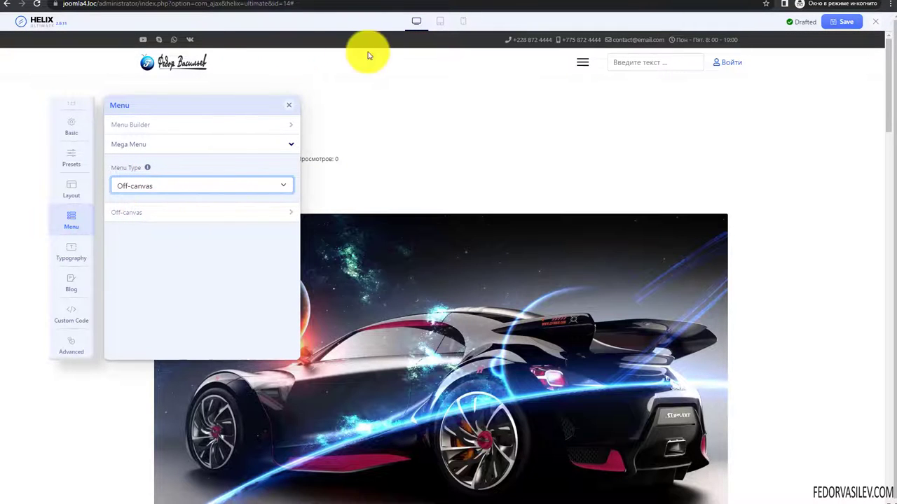
click(580, 64)
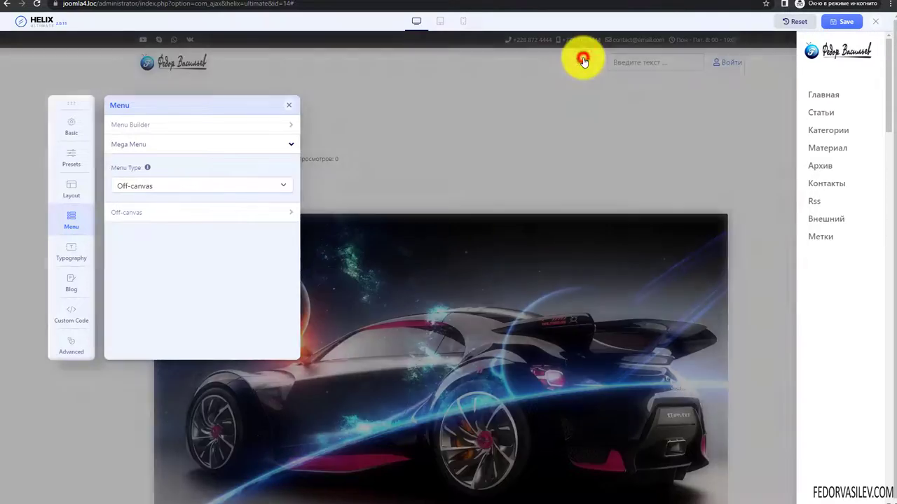
click(561, 128)
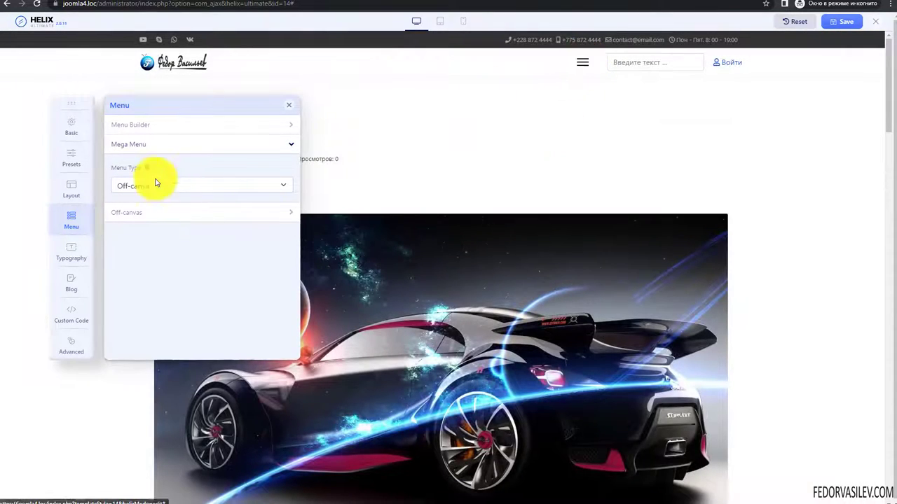
click(154, 181)
click(136, 213)
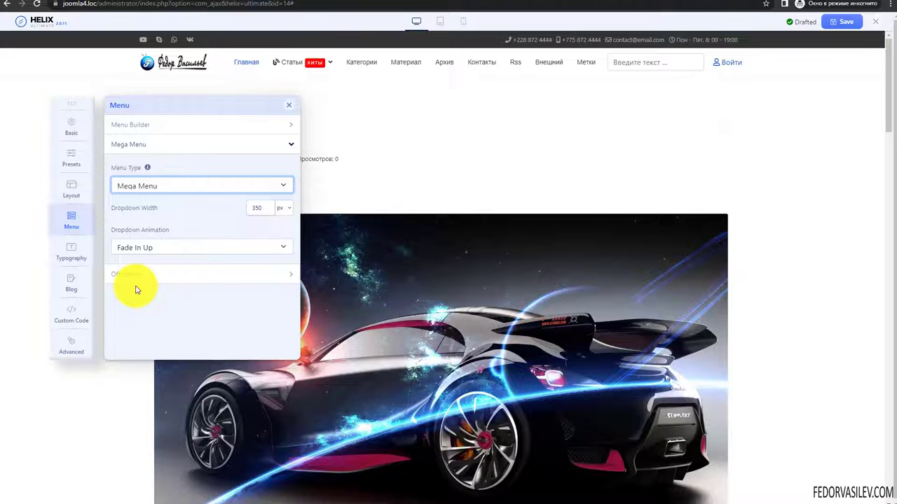
- Try the Zoom In and Rotate In dropdown animations, previewing the Статьи dropdown
click(135, 250)
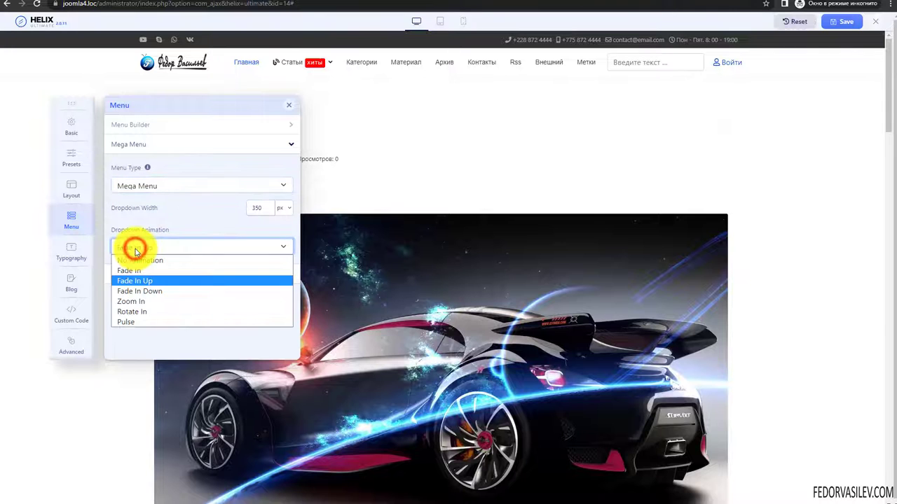
click(135, 301)
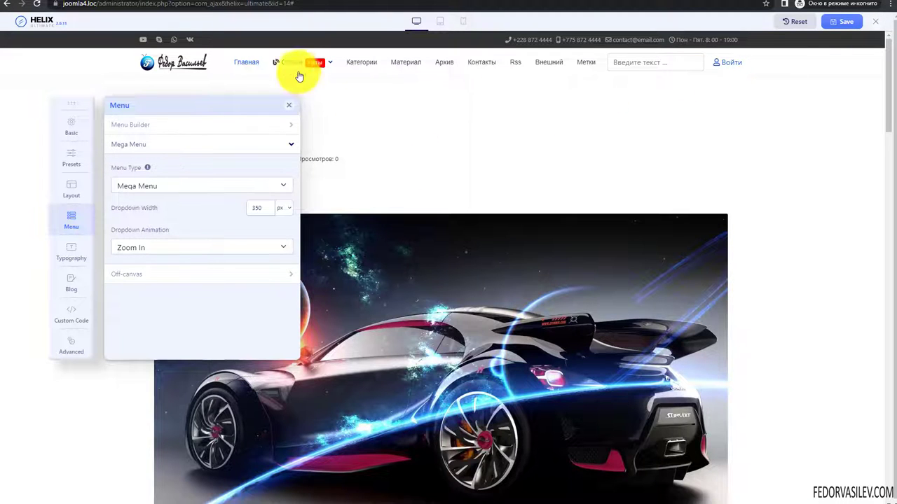
mouse_move(292, 66)
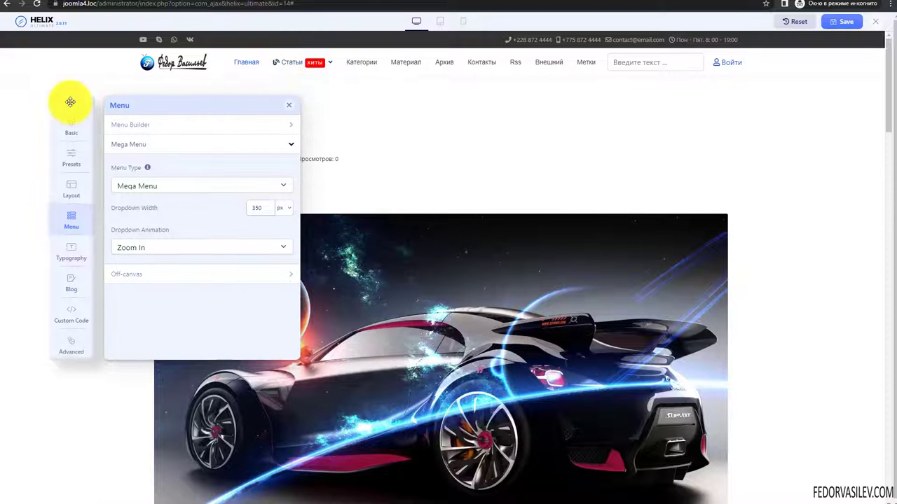
drag(70, 104, 53, 269)
click(121, 416)
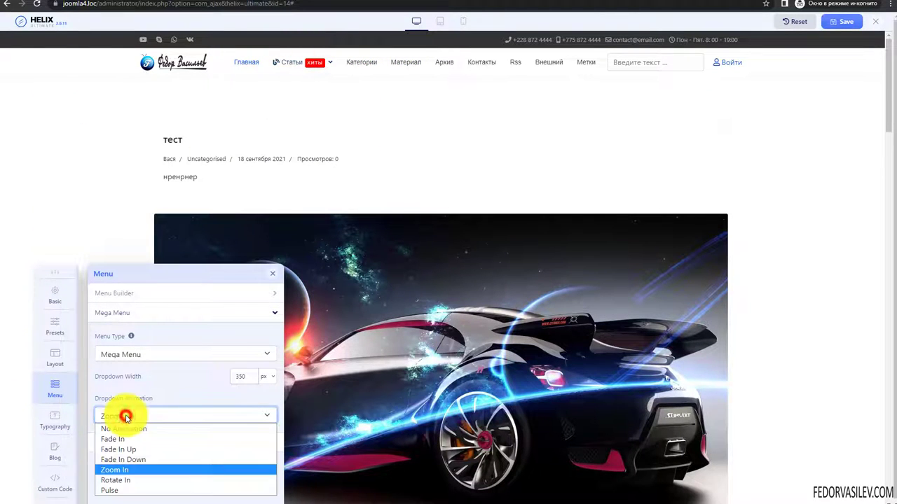
click(129, 480)
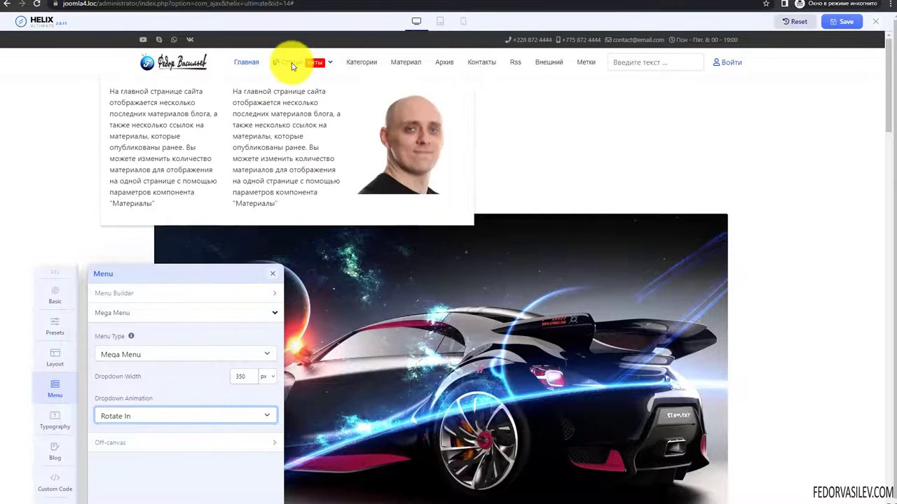
- Set the dropdown animation to Pulse and move the settings panel back up
click(121, 418)
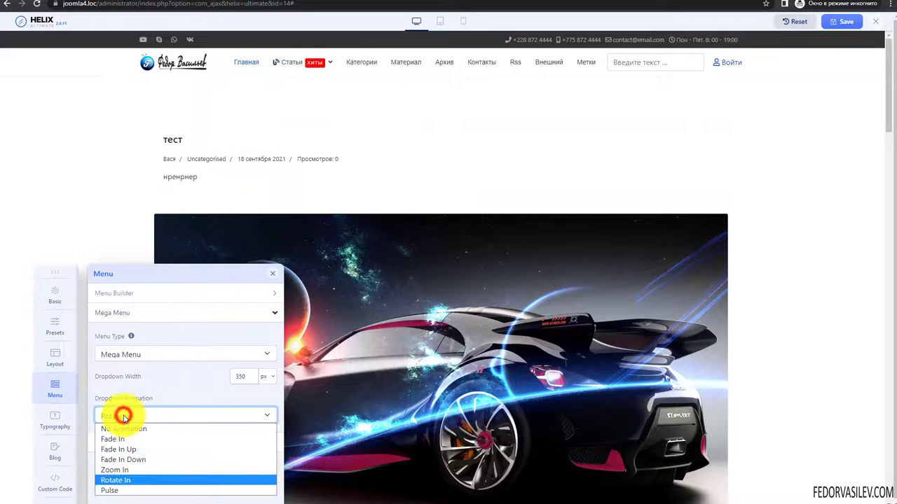
click(117, 491)
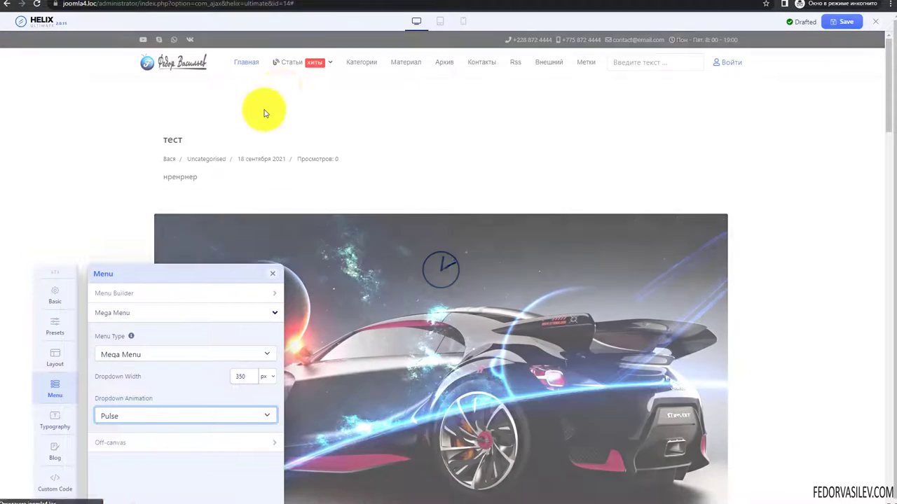
mouse_move(295, 61)
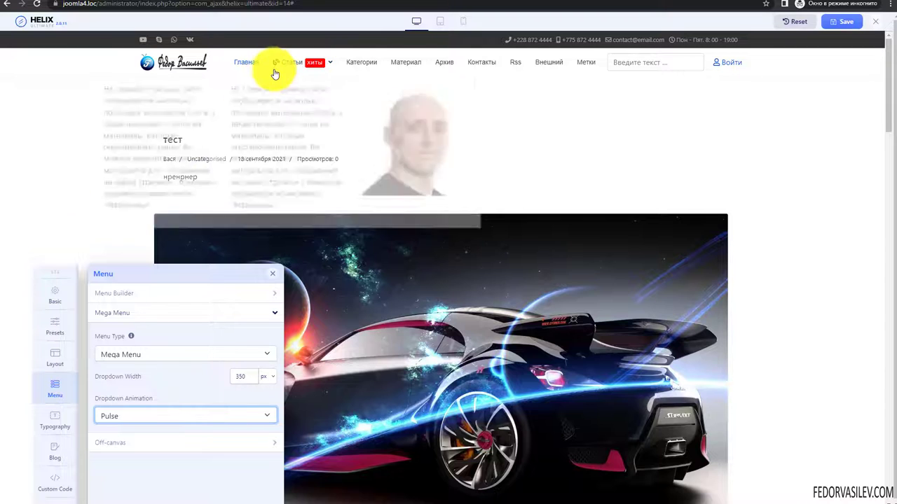
drag(74, 274, 80, 119)
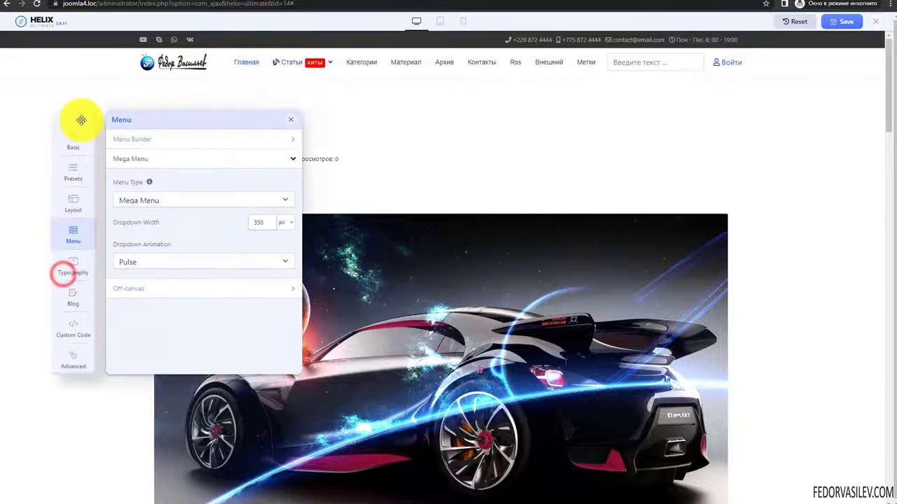
click(149, 263)
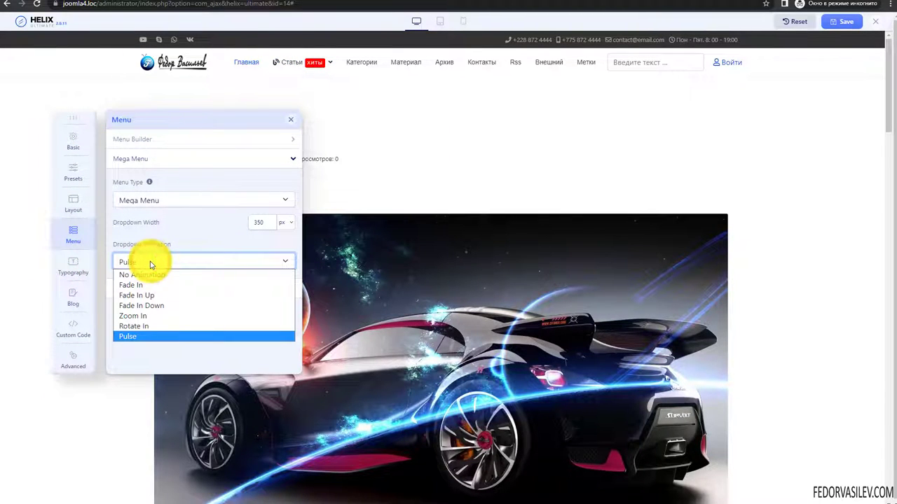
click(596, 416)
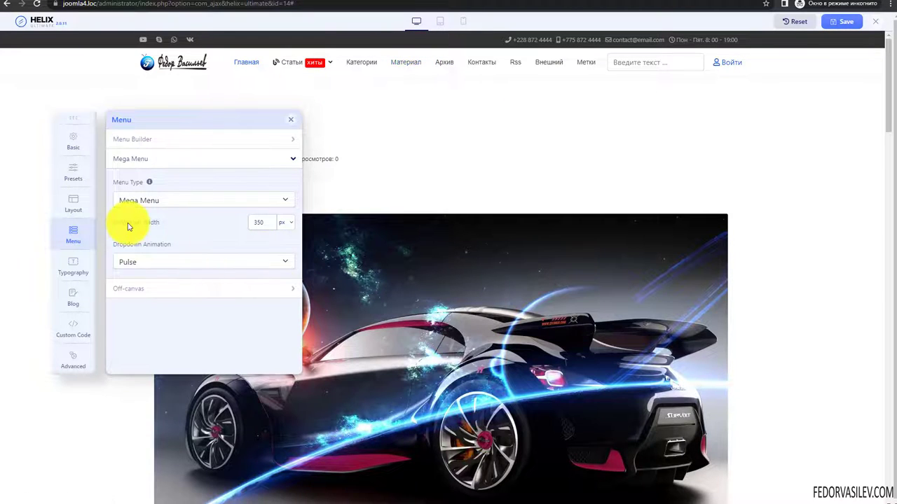
drag(157, 228, 234, 232)
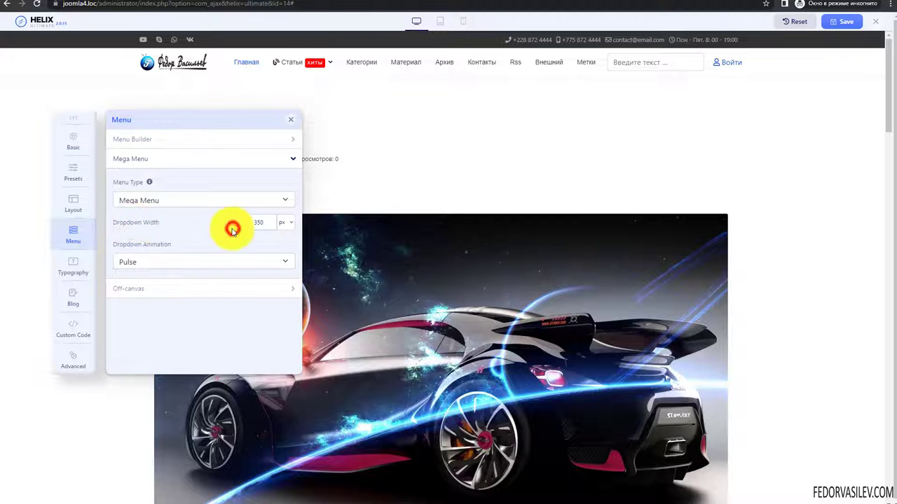
- In Off-canvas settings, try the Center Align style and the Left position
click(140, 288)
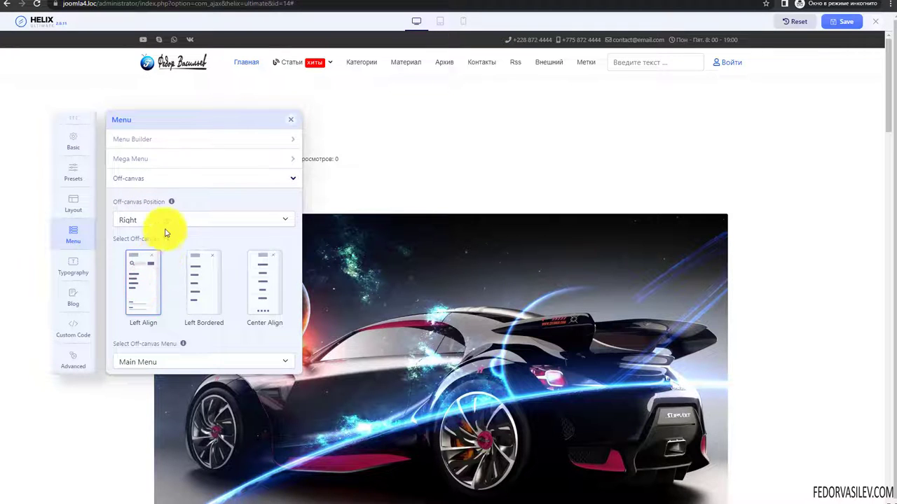
scroll(180, 226, down, 2)
click(270, 221)
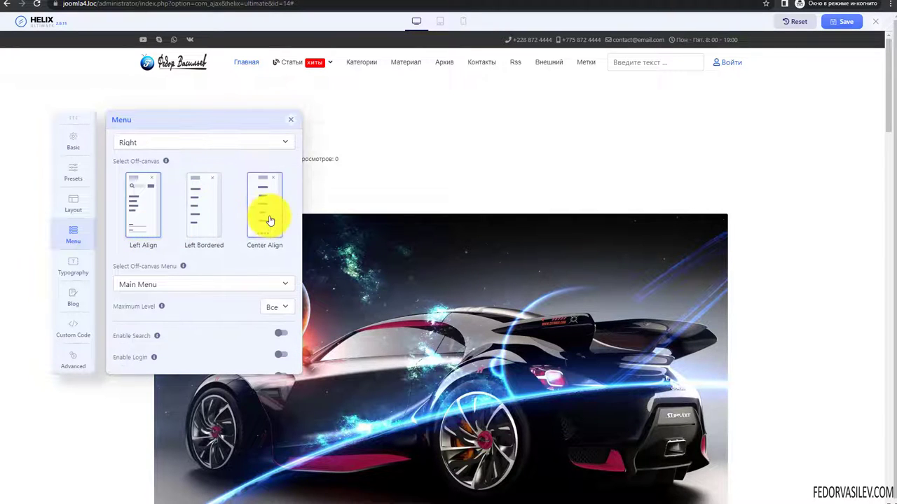
scroll(130, 220, up, 2)
click(130, 220)
click(126, 236)
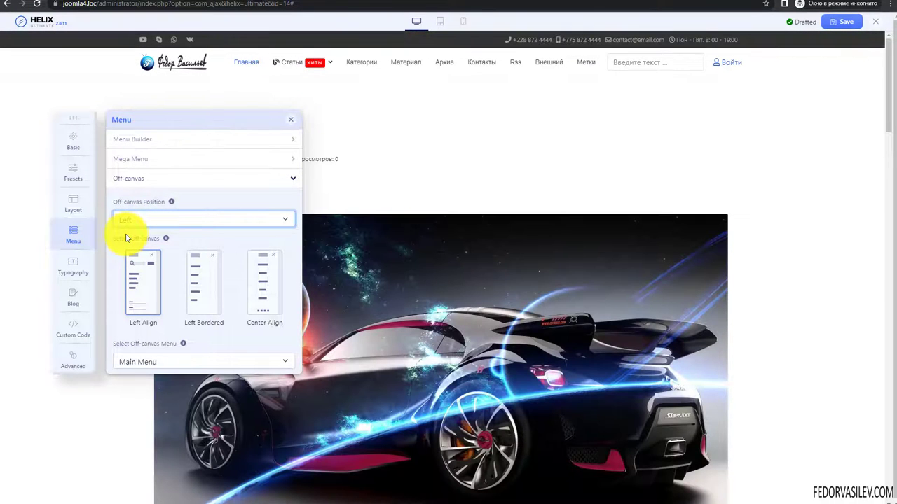
- Compare left and right off-canvas positions at tablet width, settling on Right
click(440, 21)
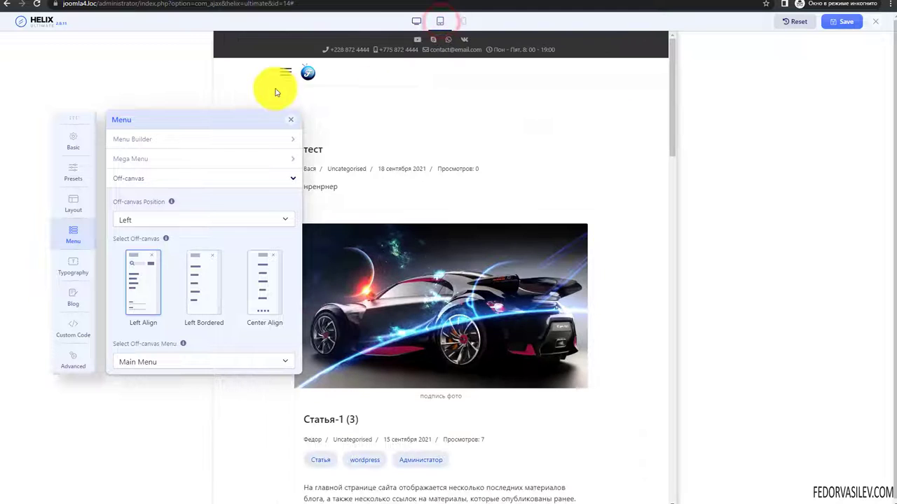
click(154, 226)
click(133, 242)
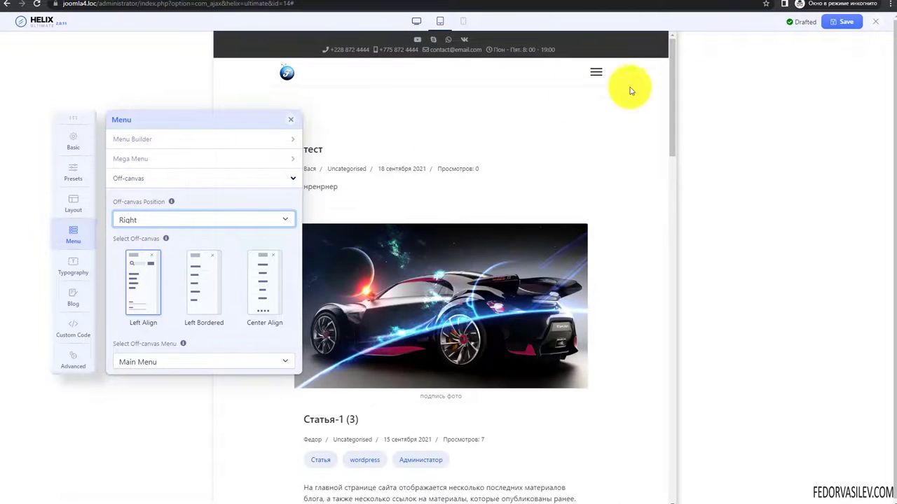
click(593, 72)
click(197, 221)
click(157, 232)
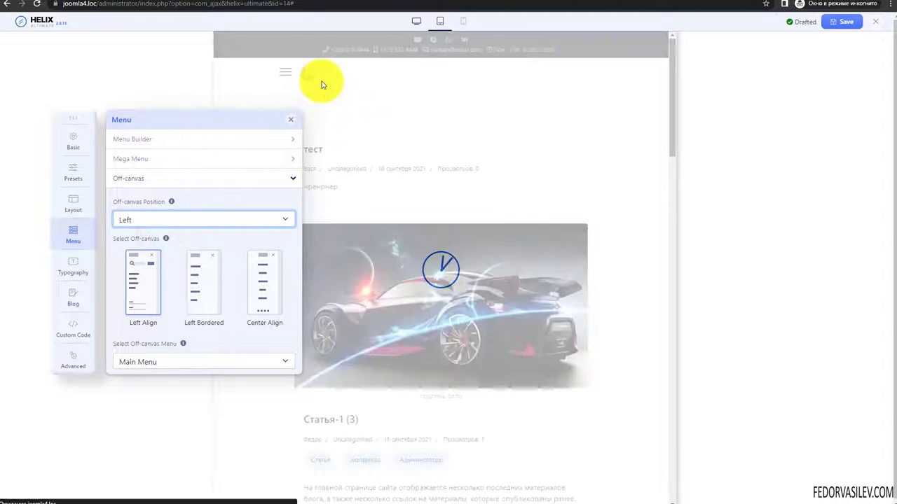
click(287, 72)
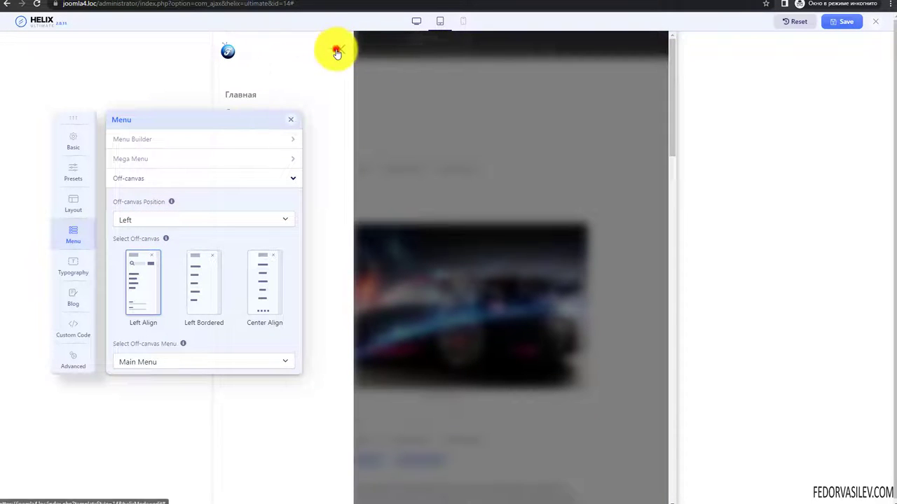
click(337, 52)
click(152, 222)
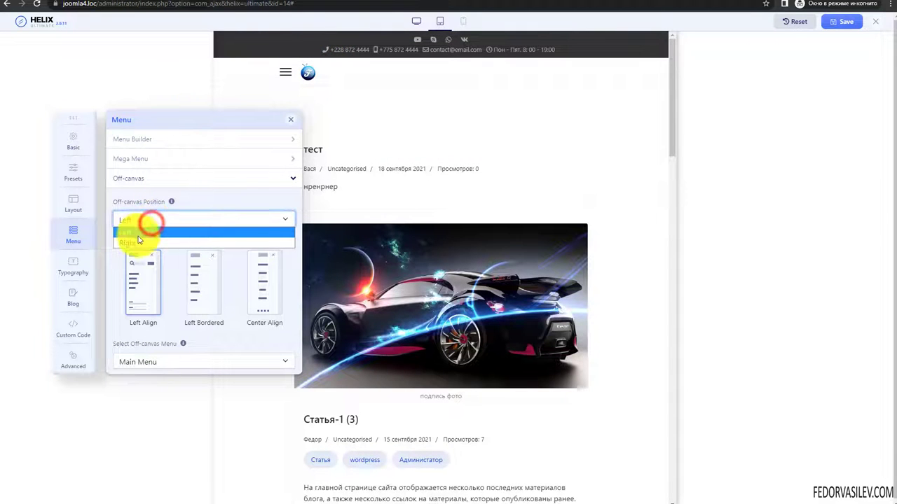
click(137, 241)
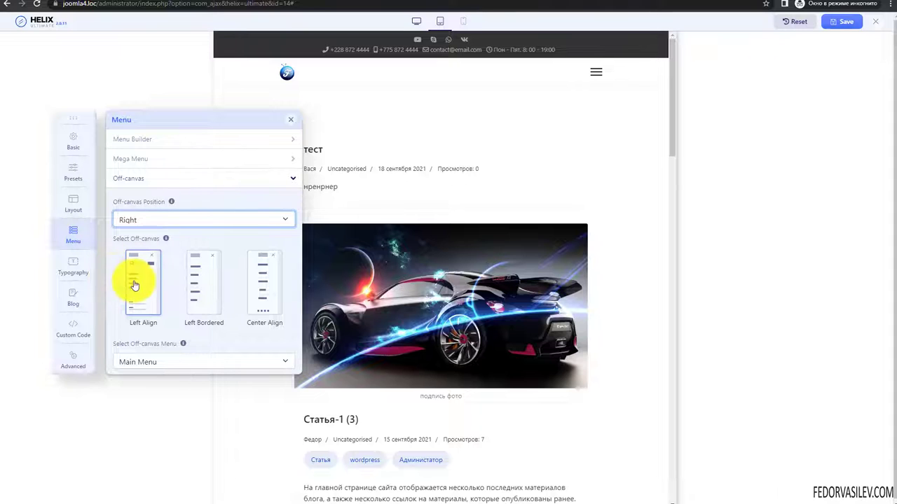
click(596, 72)
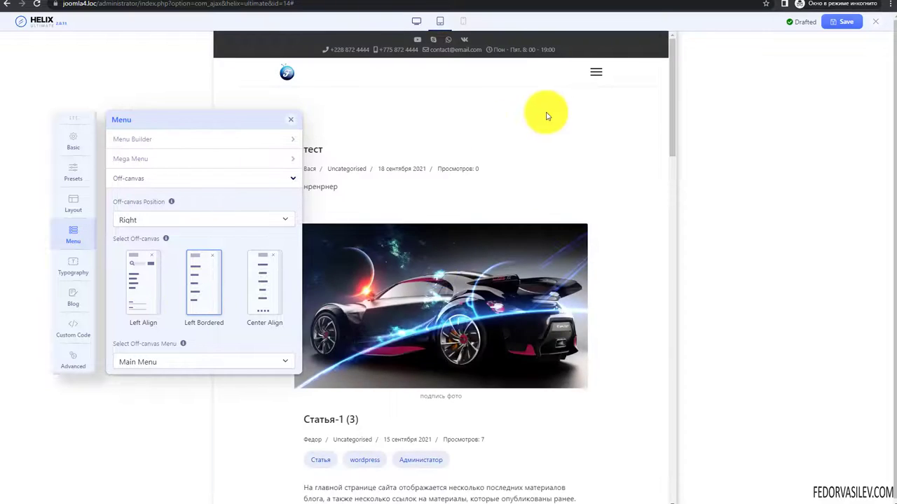
- Try Center Align, then choose the Left Bordered off-canvas style
click(594, 72)
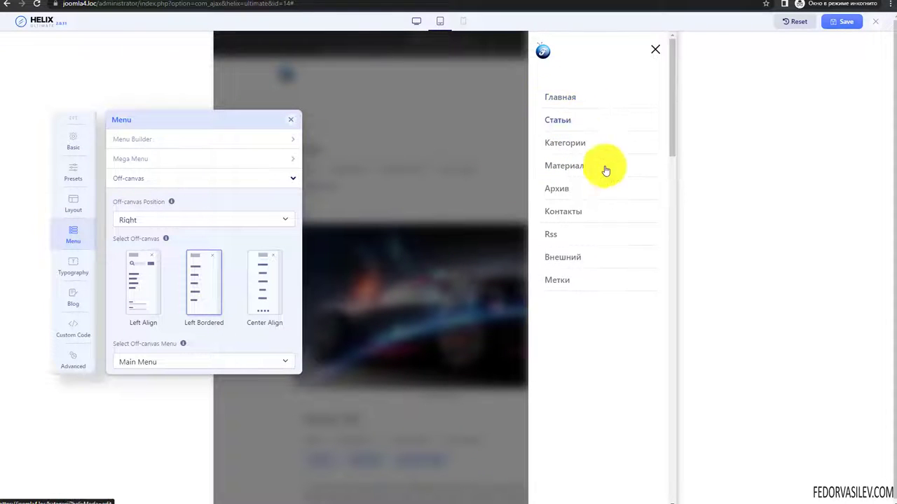
click(260, 298)
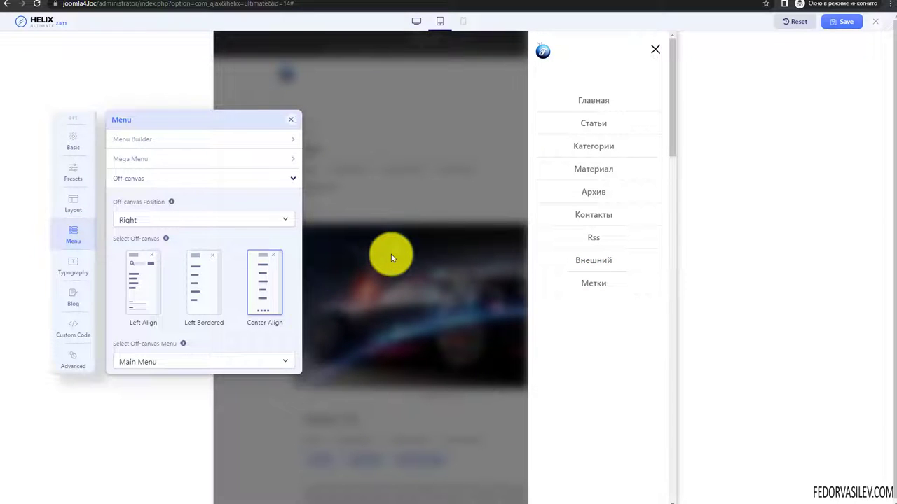
click(205, 293)
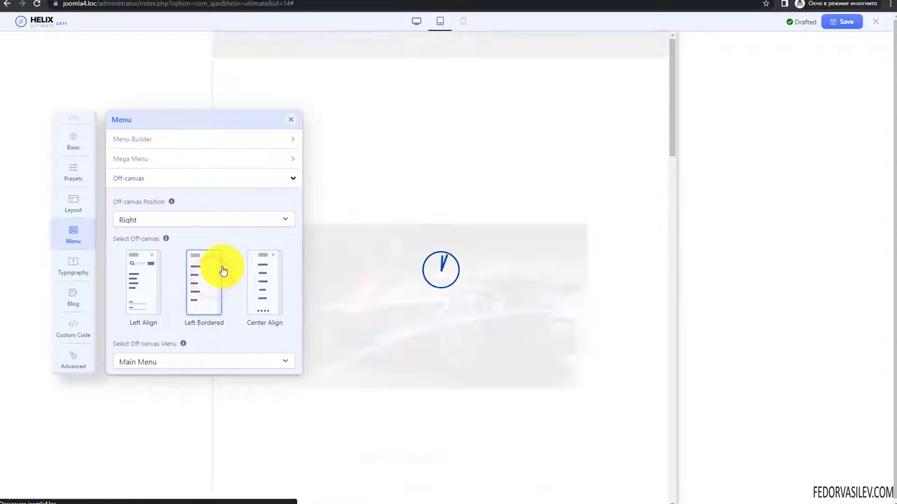
scroll(136, 310, down, 2)
scroll(136, 315, up, 2)
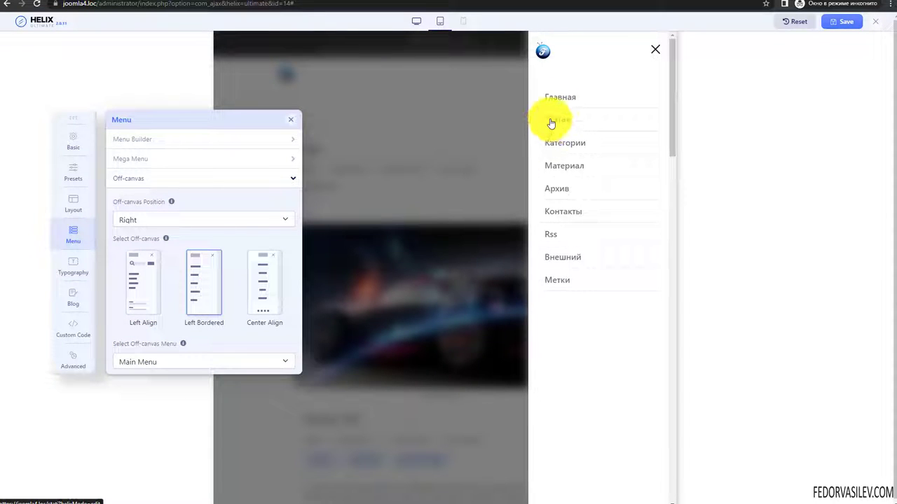
scroll(581, 182, down, 2)
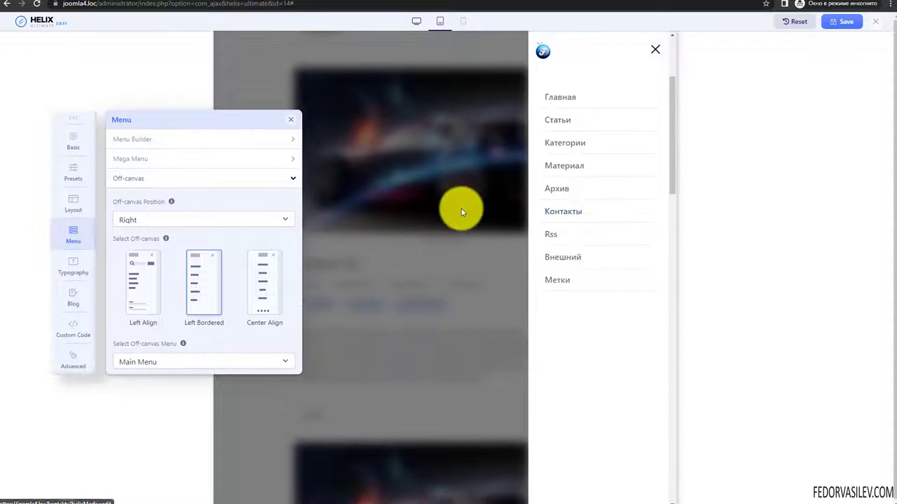
scroll(461, 208, up, 2)
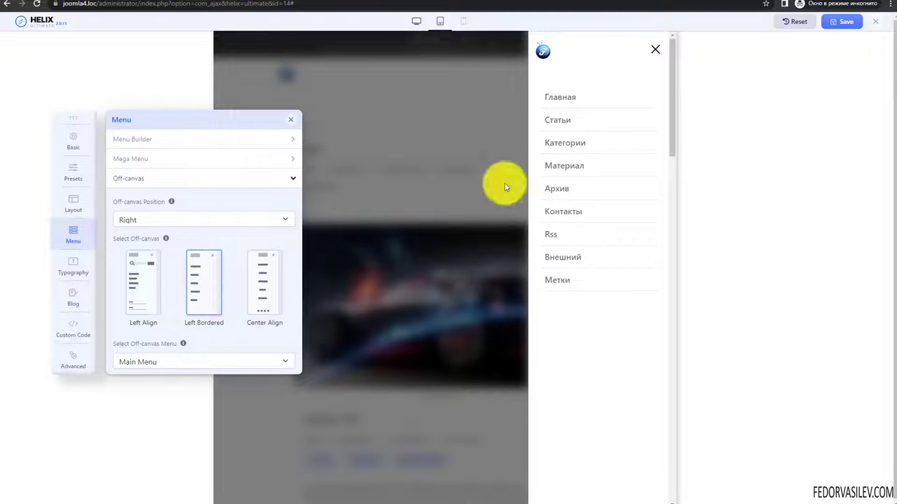
scroll(222, 266, down, 2)
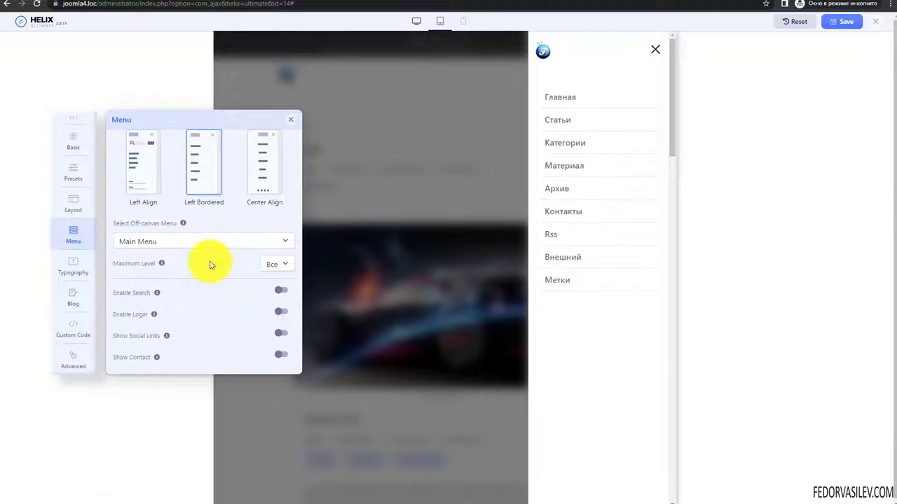
- Keep all menu levels and enable the off-canvas search field, checking it in the preview
click(276, 263)
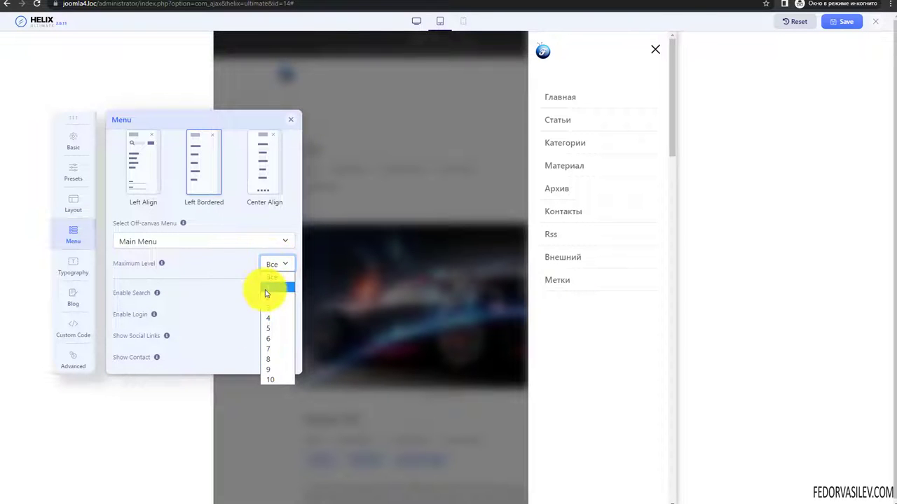
click(242, 272)
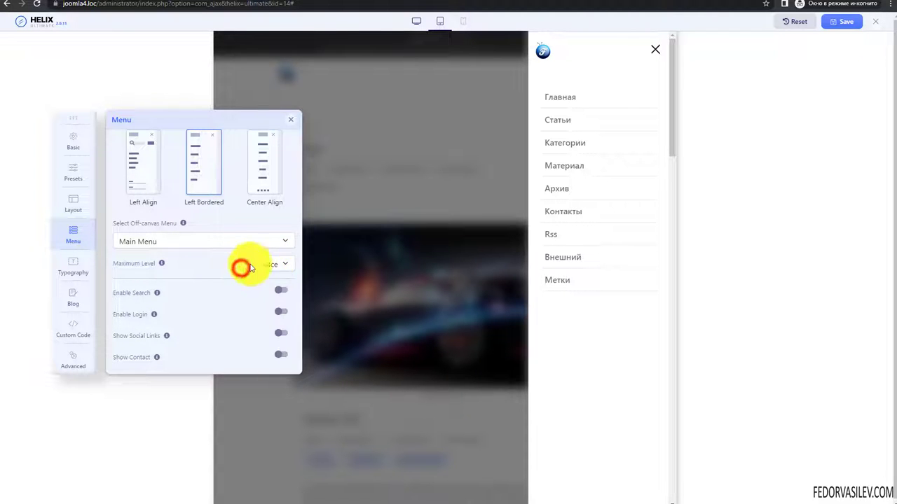
scroll(197, 276, up, 2)
scroll(201, 280, down, 2)
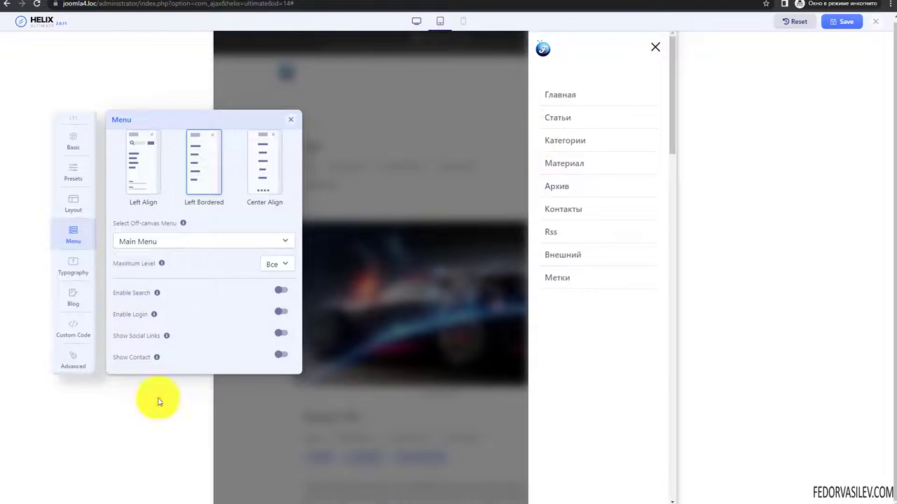
click(280, 293)
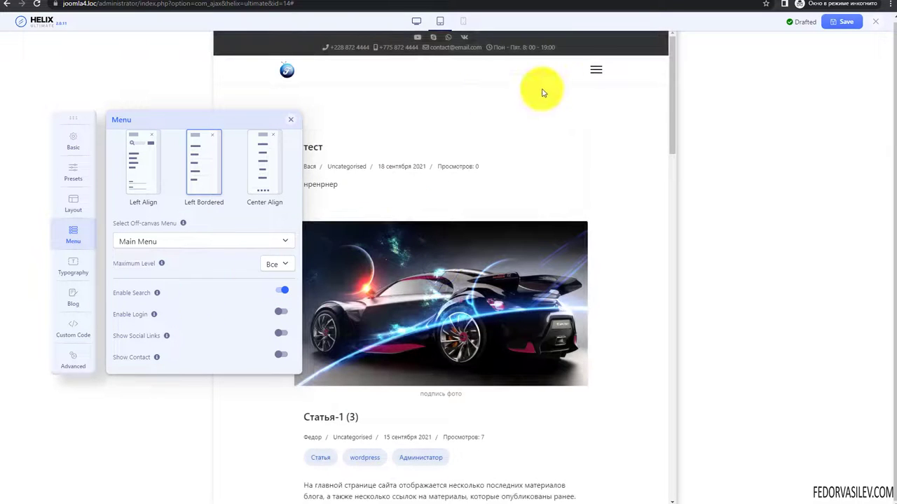
click(592, 72)
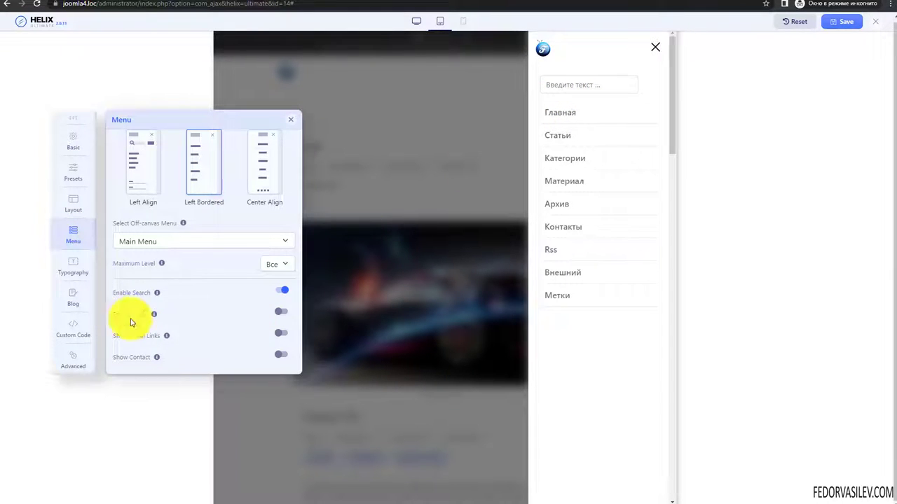
- Test the login link, then disable it and enable social links in the off-canvas menu
click(279, 315)
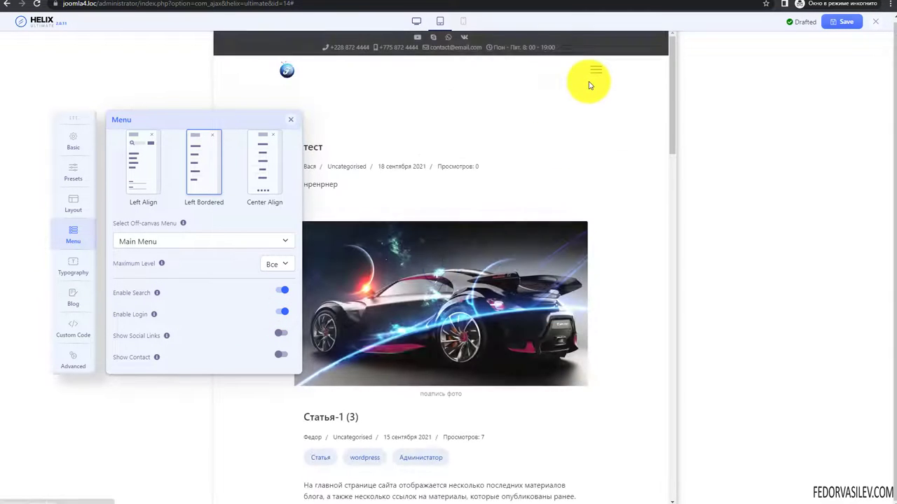
click(594, 71)
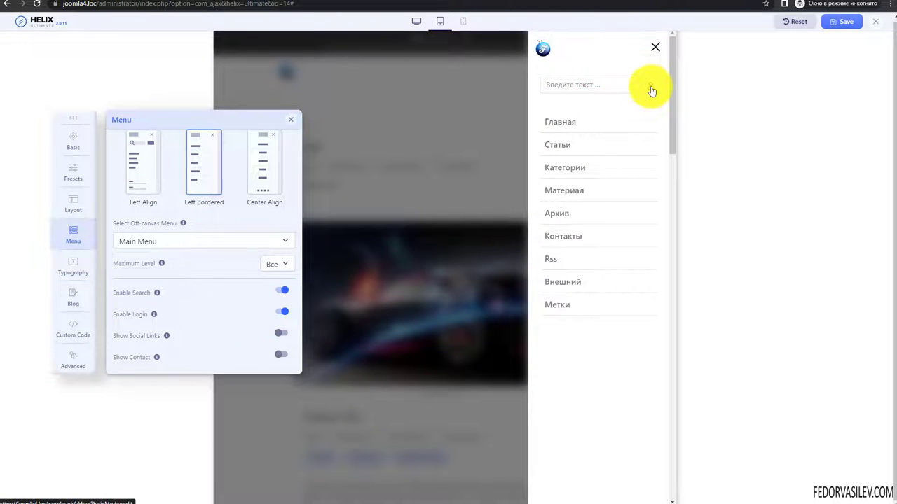
click(652, 90)
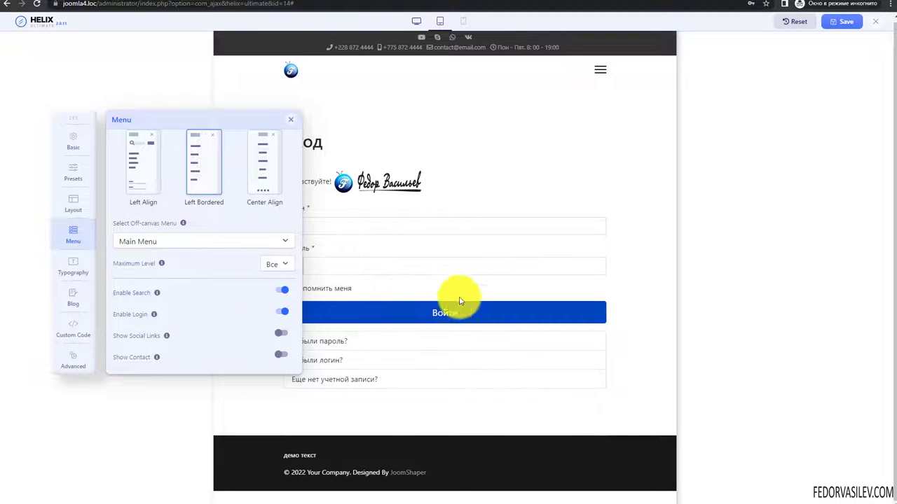
click(600, 75)
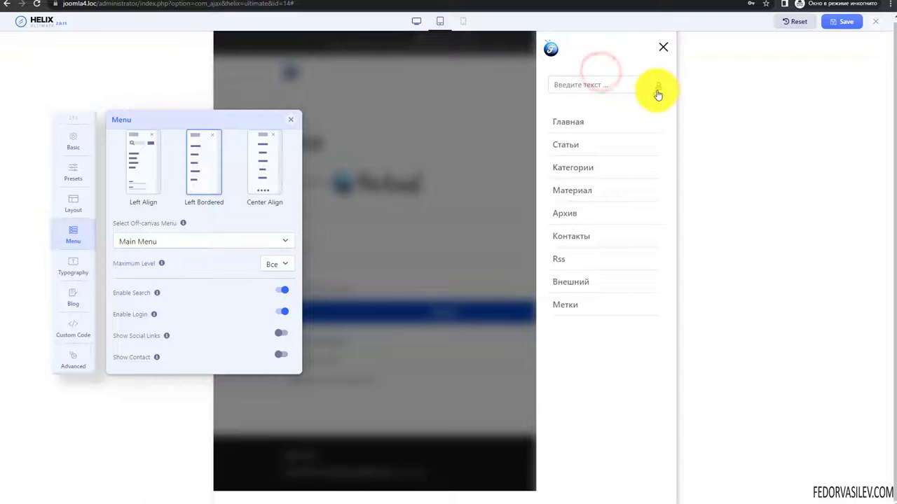
click(280, 311)
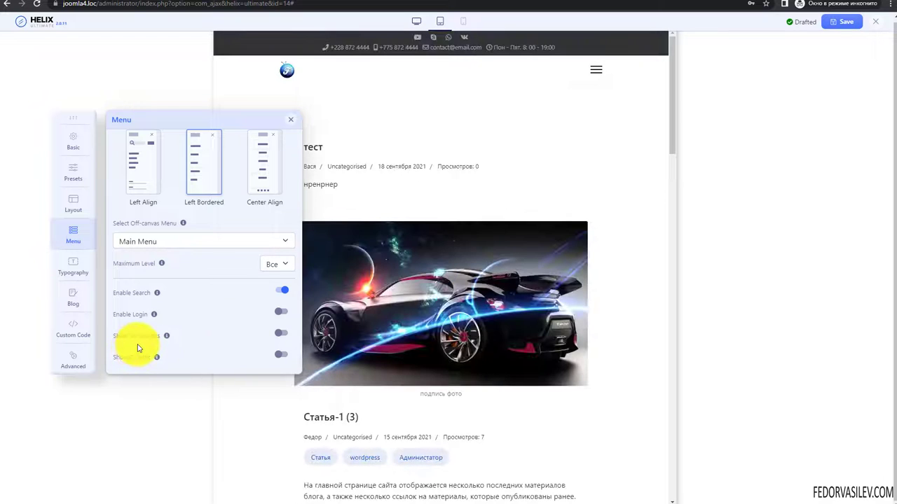
click(278, 335)
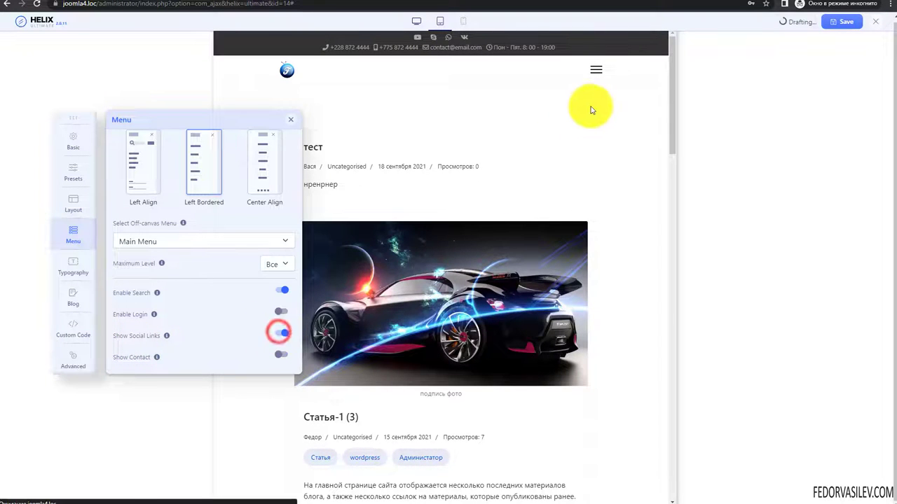
click(594, 71)
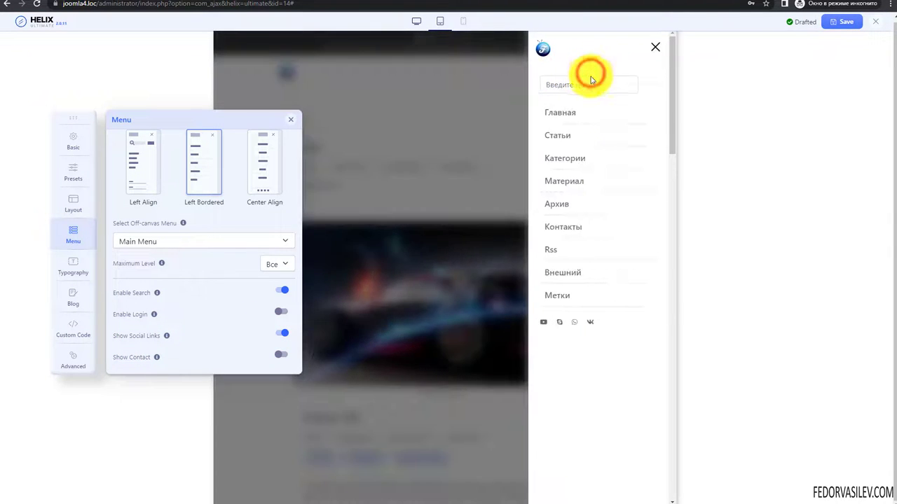
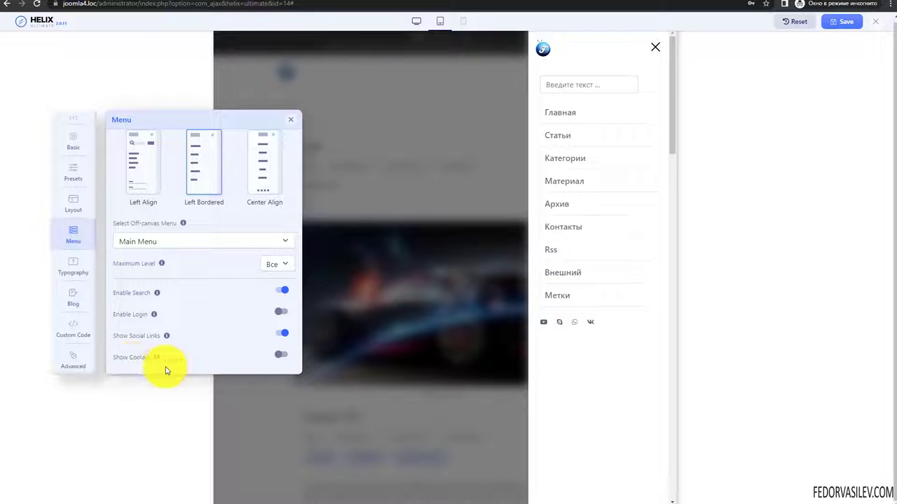
- Try contact details in the preview's off-canvas menu, then hide both contact details and social links
click(283, 354)
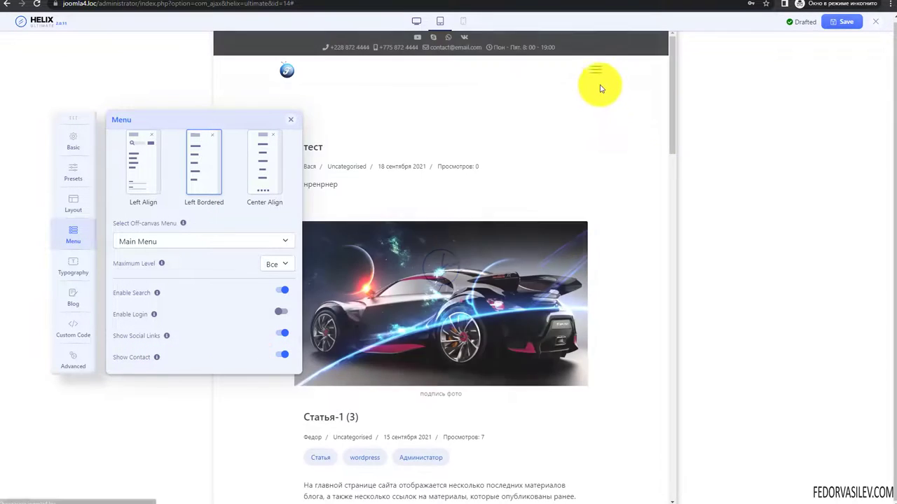
click(593, 69)
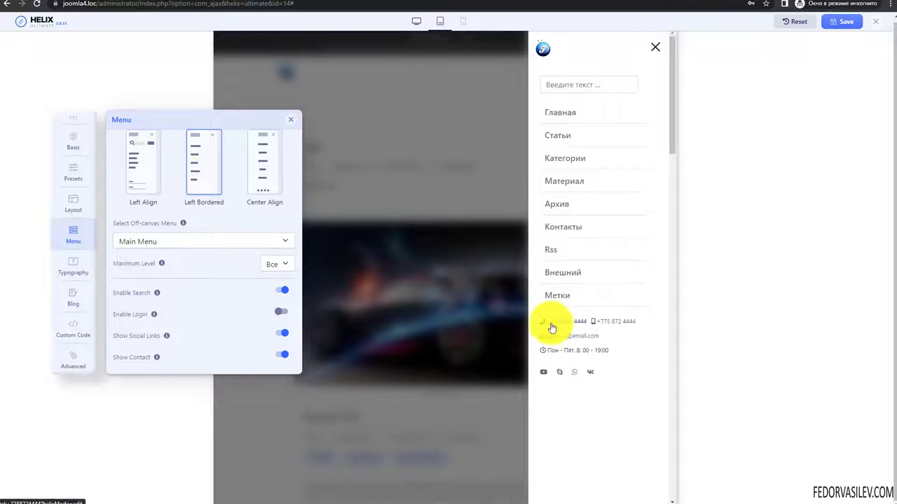
click(655, 49)
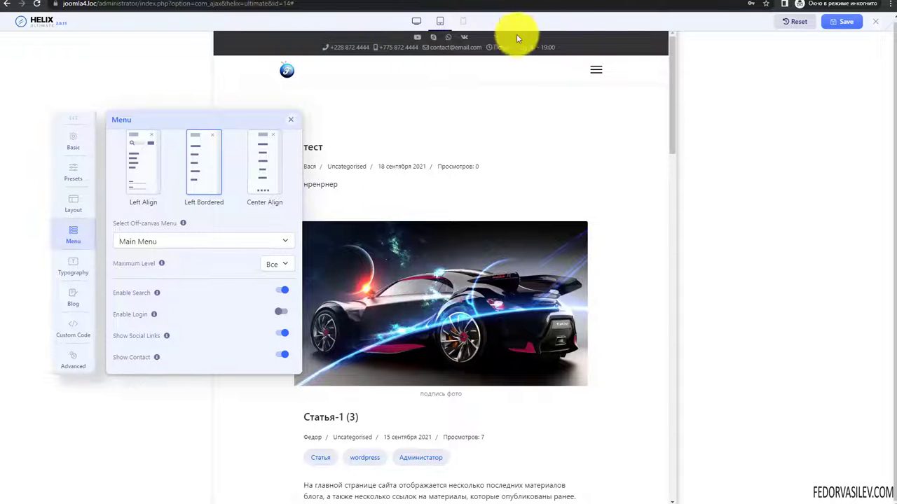
click(598, 69)
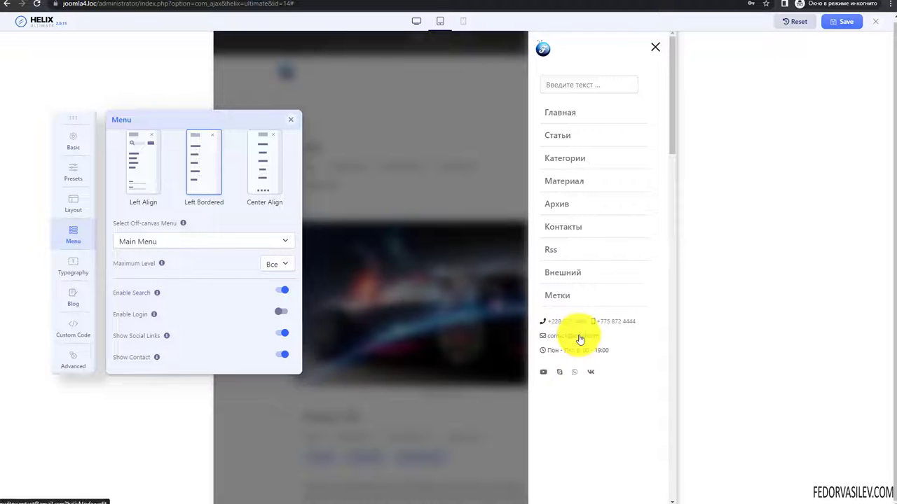
click(279, 355)
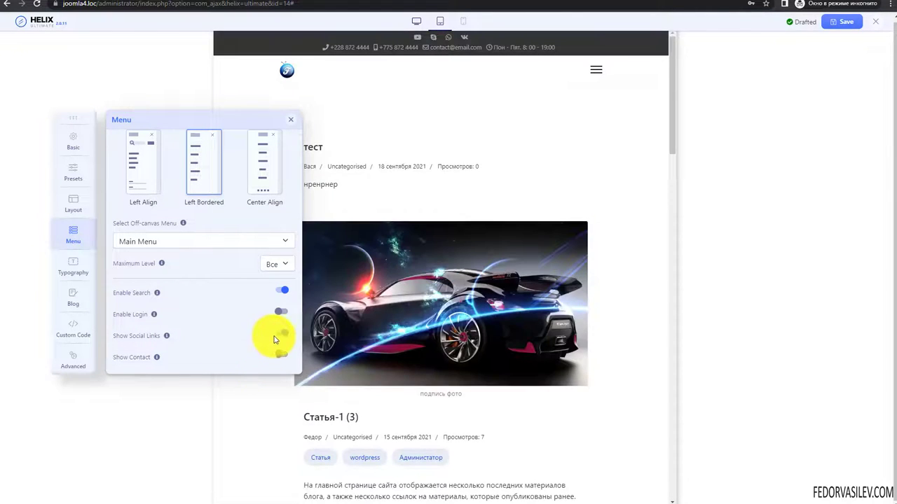
click(279, 335)
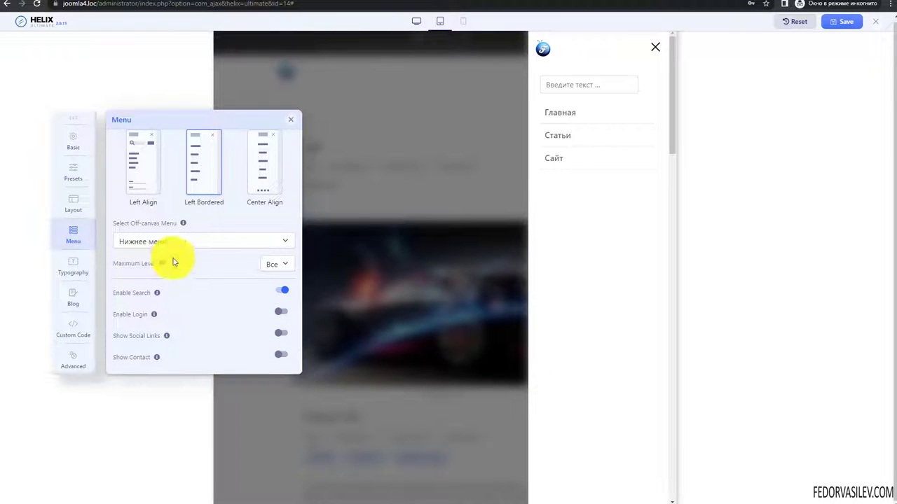
- Set the off-canvas menu to Нижнее меню
click(138, 246)
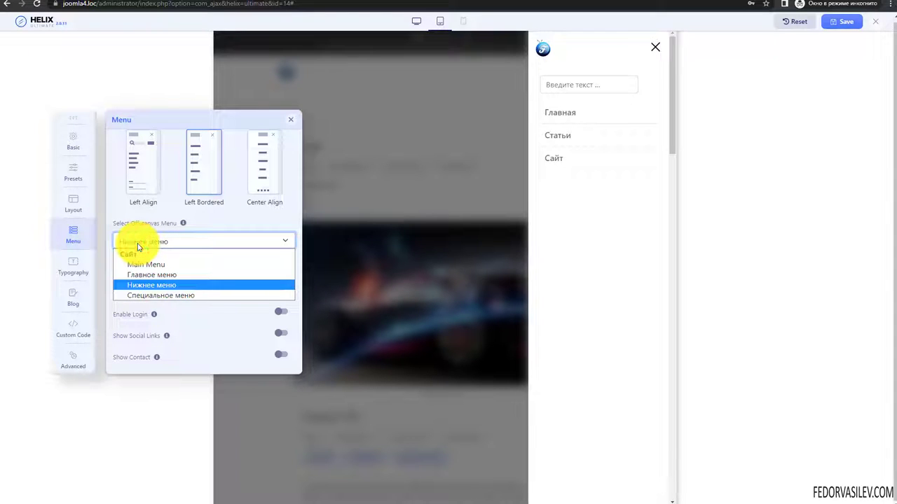
click(138, 245)
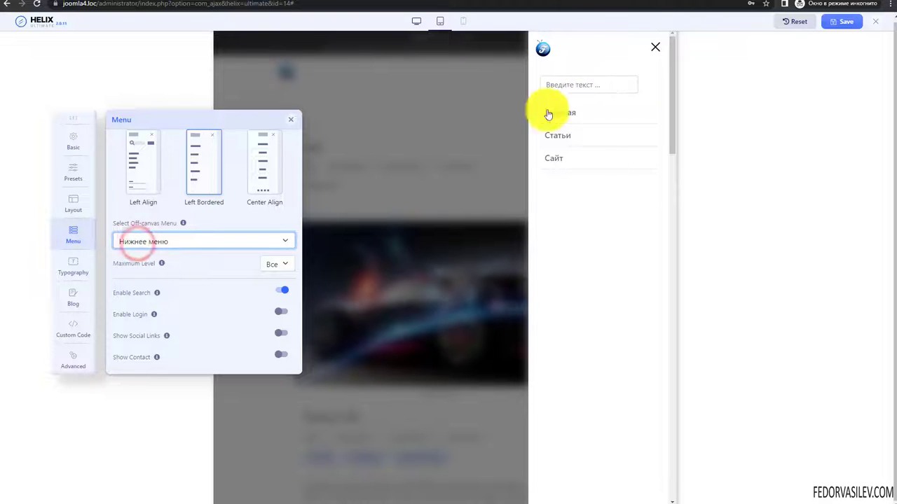
click(653, 48)
- Preview the site at desktop and tablet widths, then switch the off-canvas menu back to Main Menu
click(416, 21)
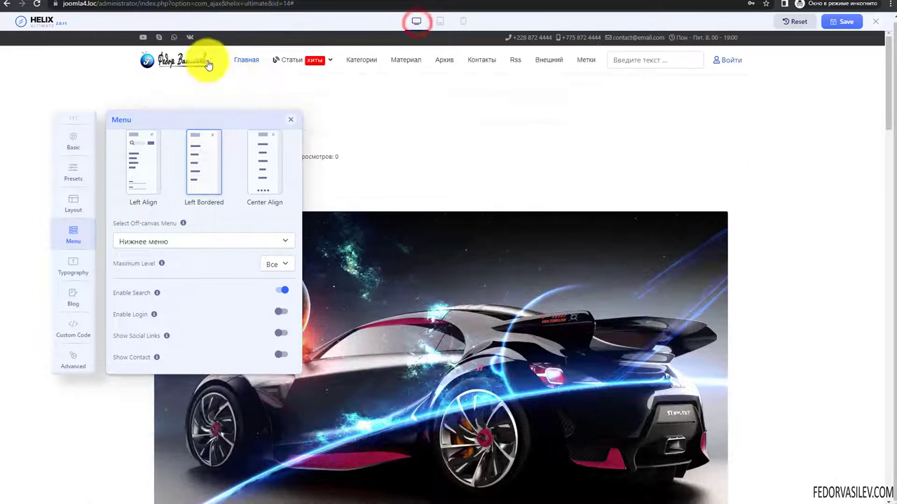
mouse_move(298, 61)
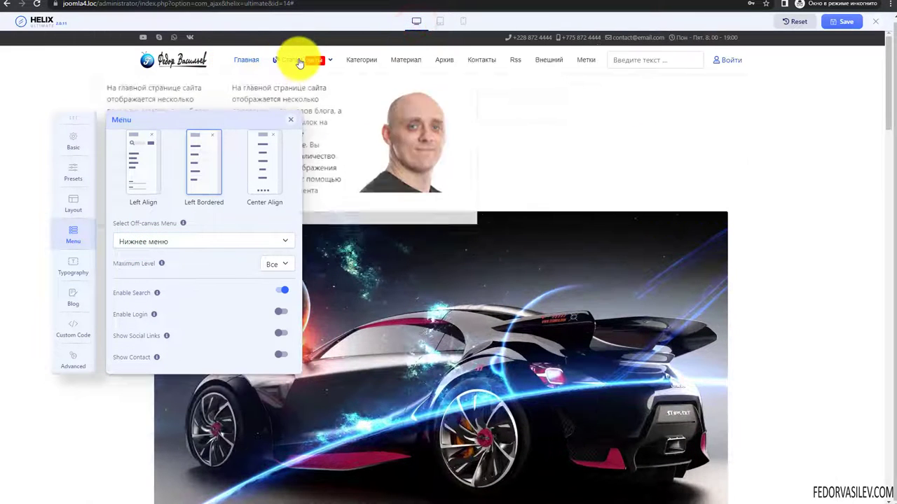
click(440, 21)
click(597, 74)
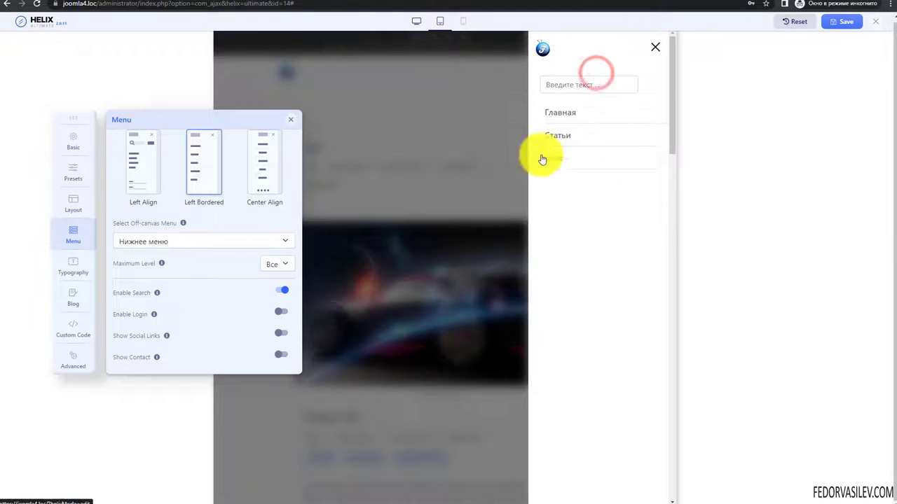
click(157, 243)
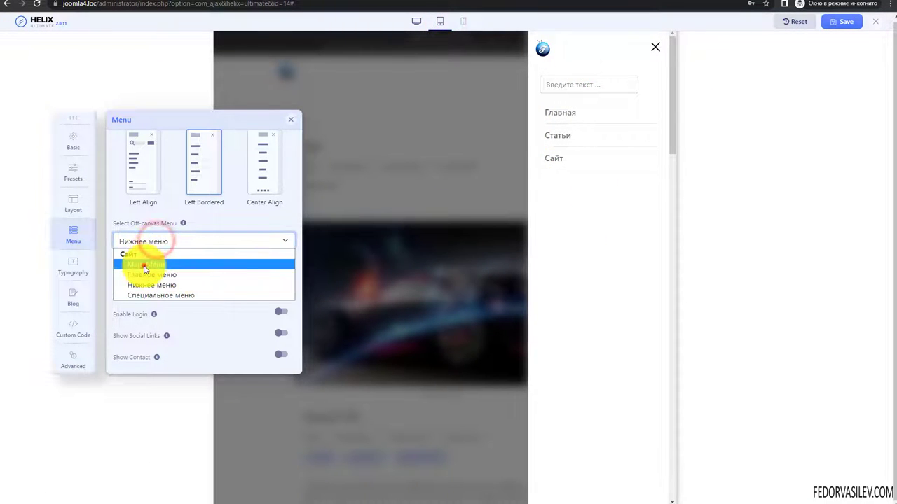
click(142, 265)
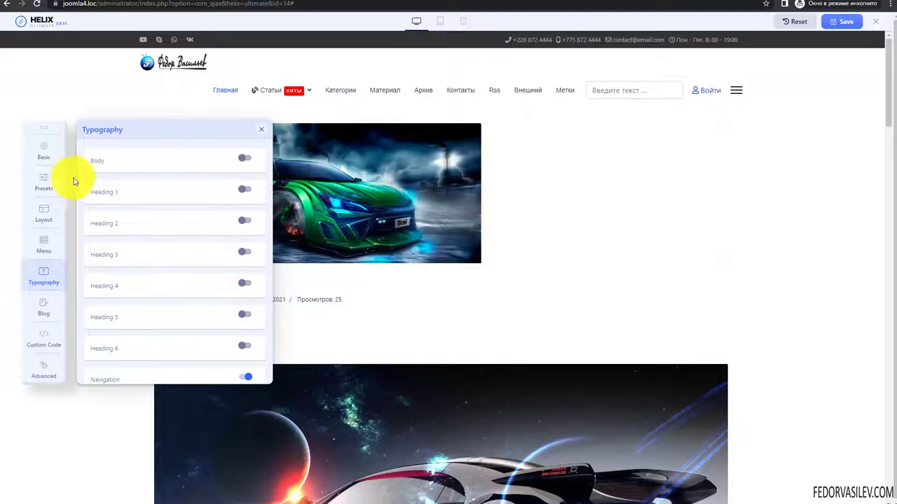
- Enable custom Navigation typography, keeping its font as Arial
scroll(516, 253, down, 7)
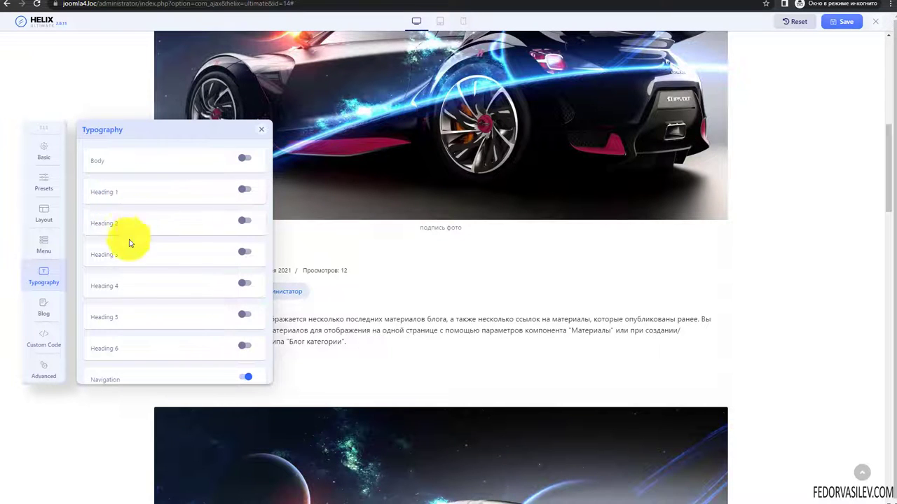
click(112, 375)
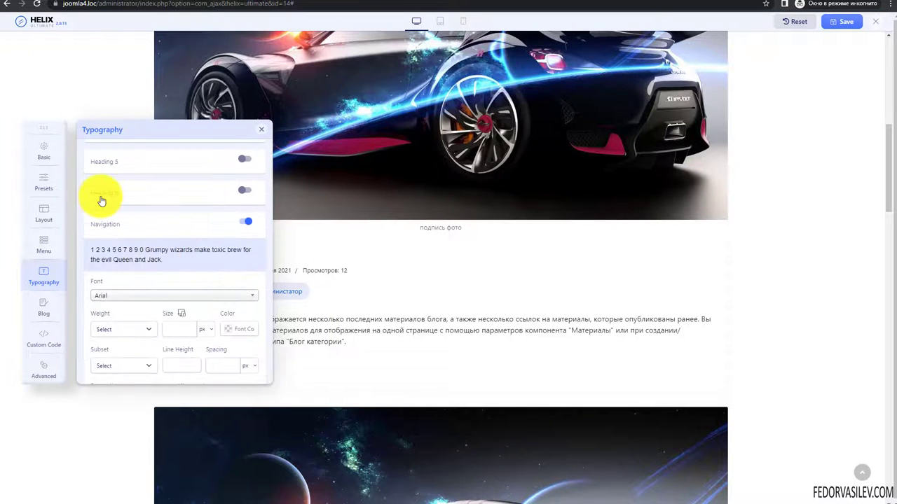
click(246, 224)
scroll(210, 248, down, 1)
click(105, 217)
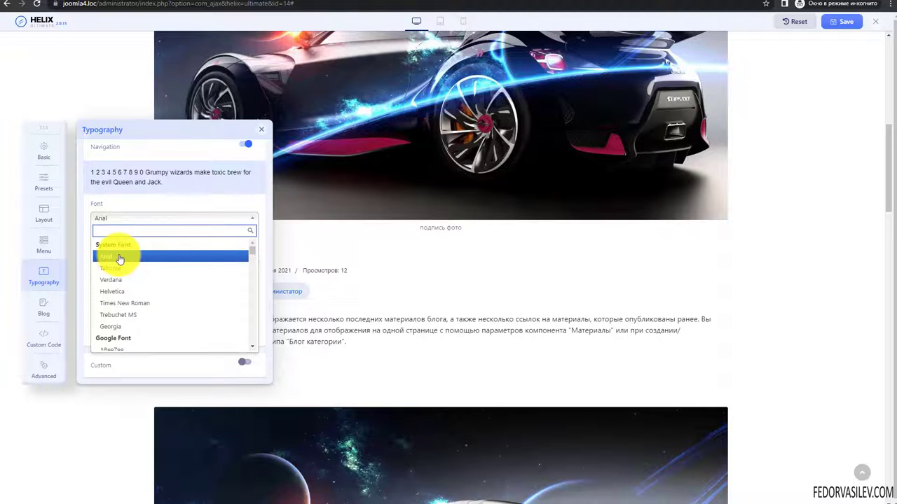
scroll(120, 311, down, 1)
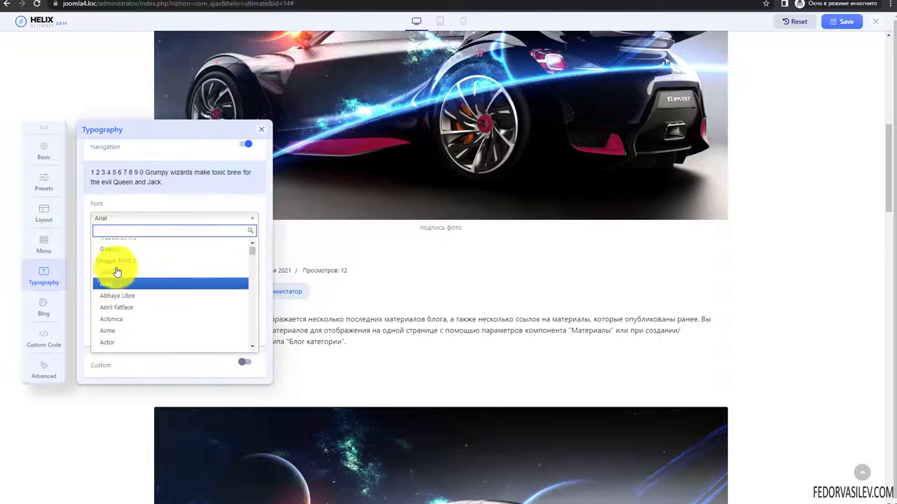
click(131, 205)
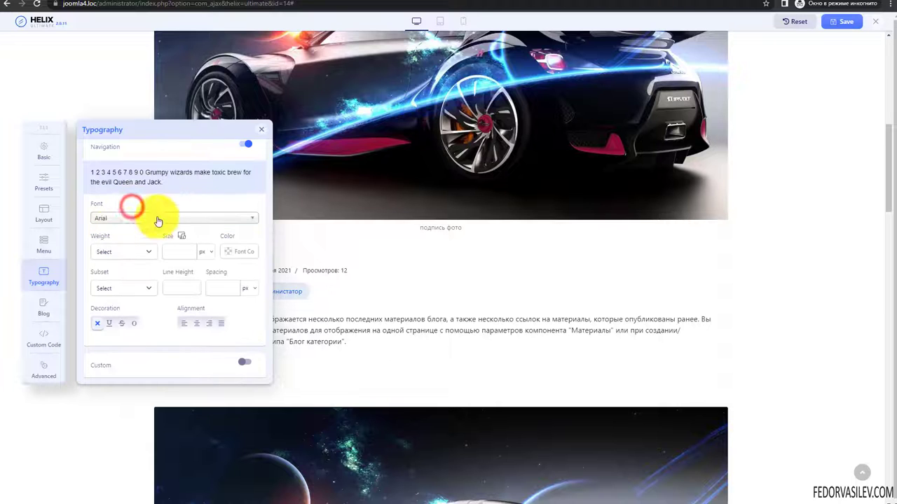
- Review the Navigation weight, size and line height, then toggle the custom font option on and off
scroll(95, 224, up, 1)
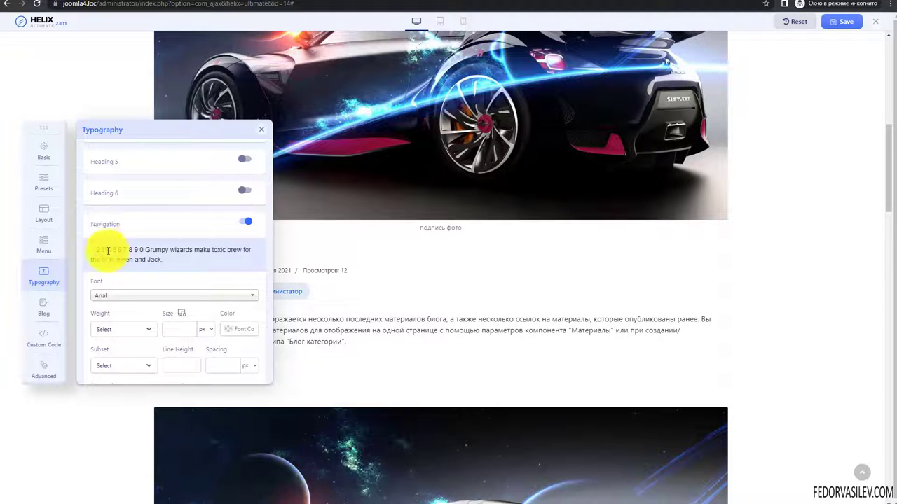
scroll(350, 411, down, 3)
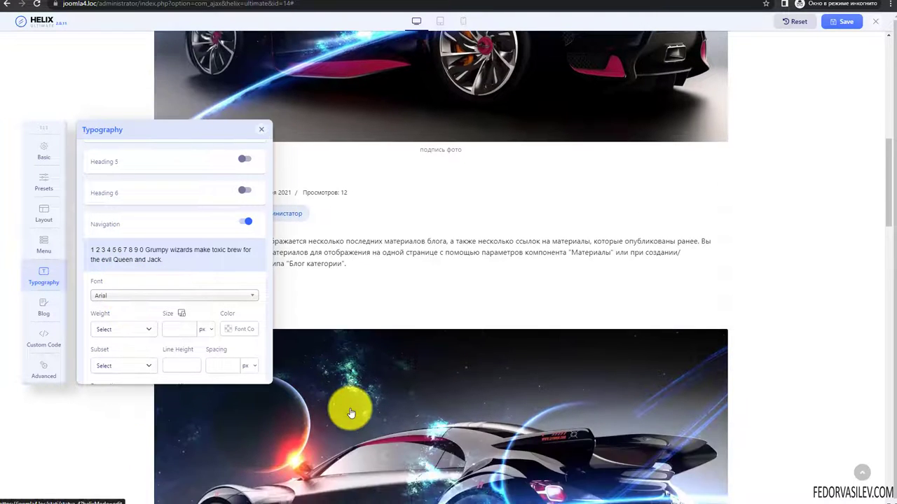
scroll(171, 258, down, 1)
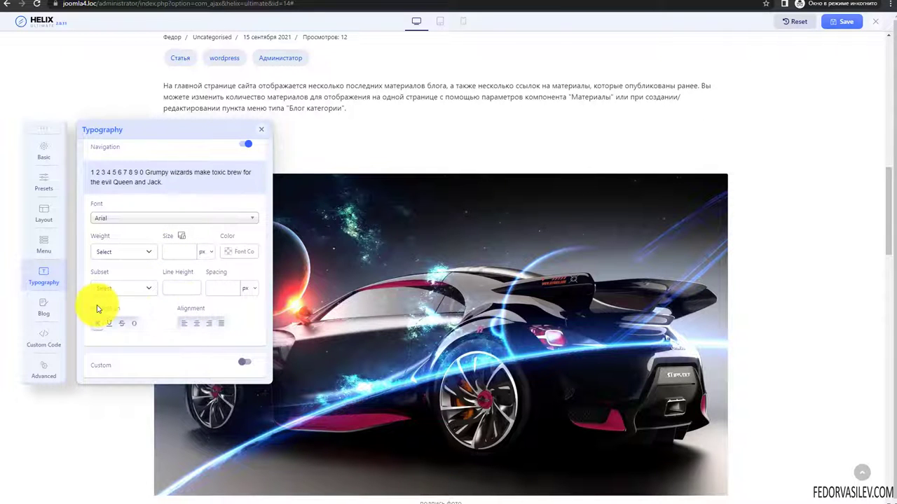
click(112, 254)
click(173, 250)
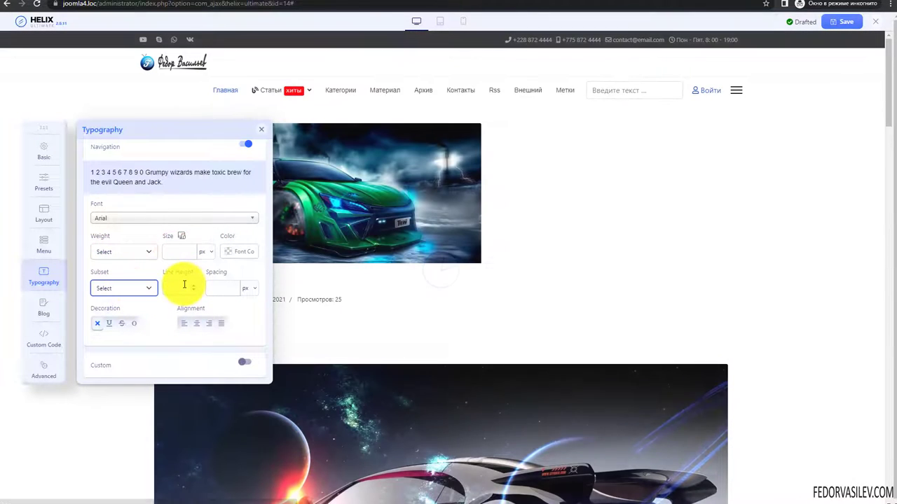
click(180, 286)
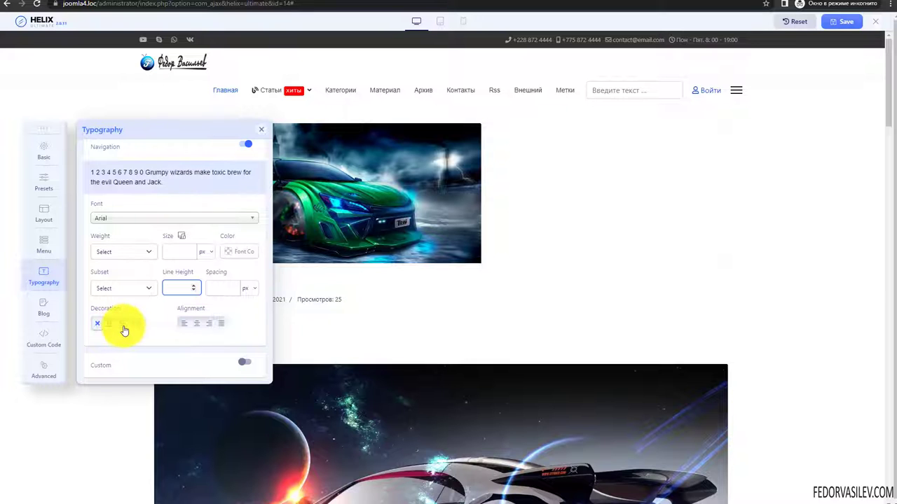
click(242, 363)
click(240, 290)
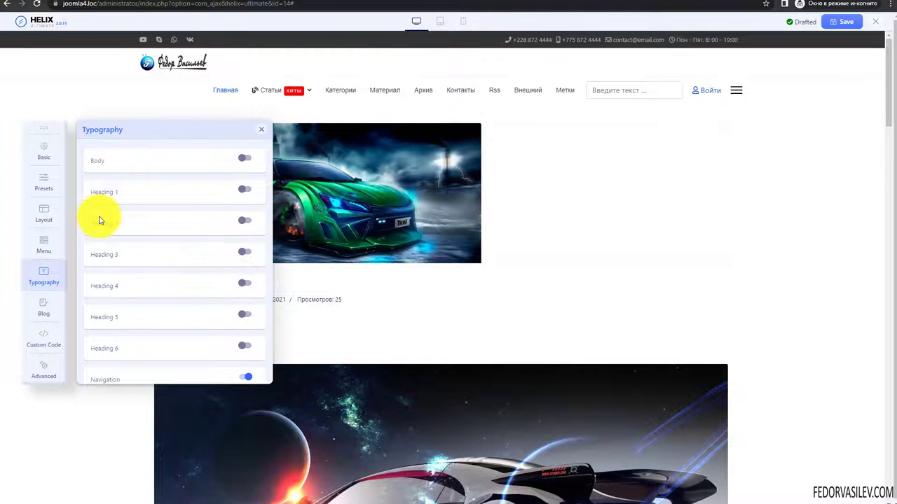
- Enable custom Body typography with the Arial font and red text colour
click(245, 158)
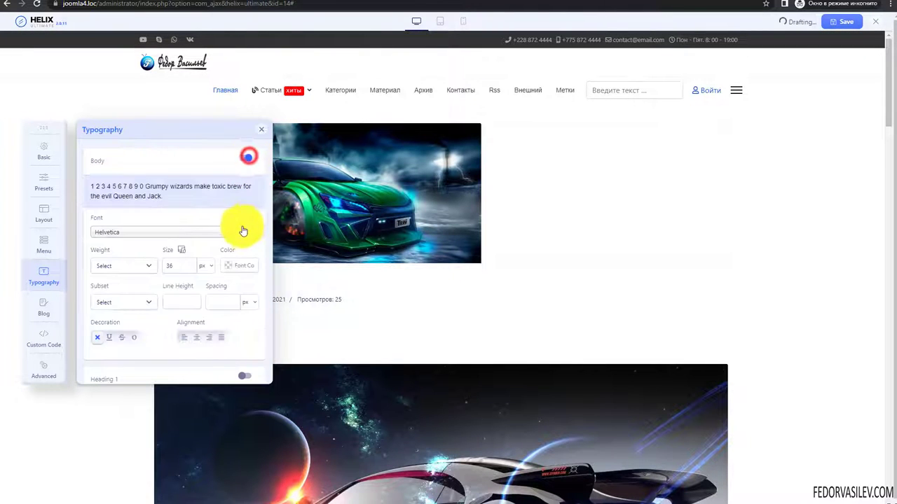
scroll(410, 257, down, 5)
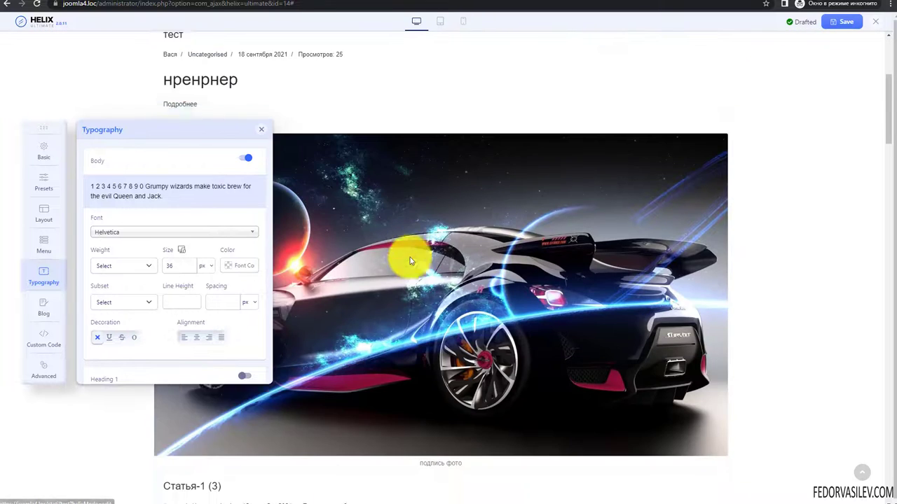
scroll(409, 260, down, 2)
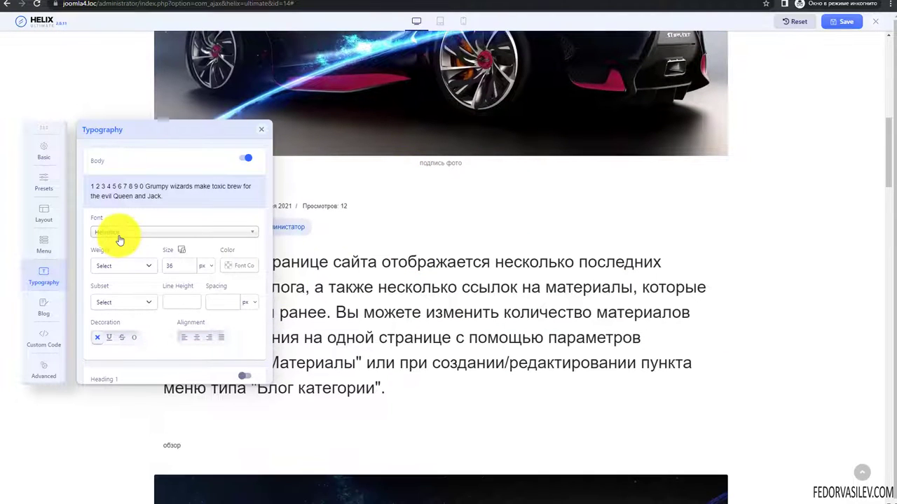
click(116, 232)
click(110, 265)
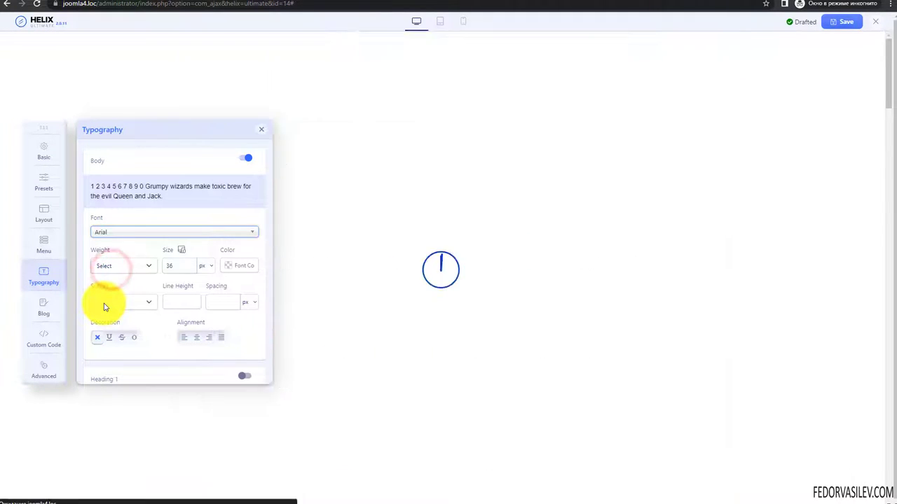
scroll(367, 275, down, 5)
scroll(367, 276, down, 5)
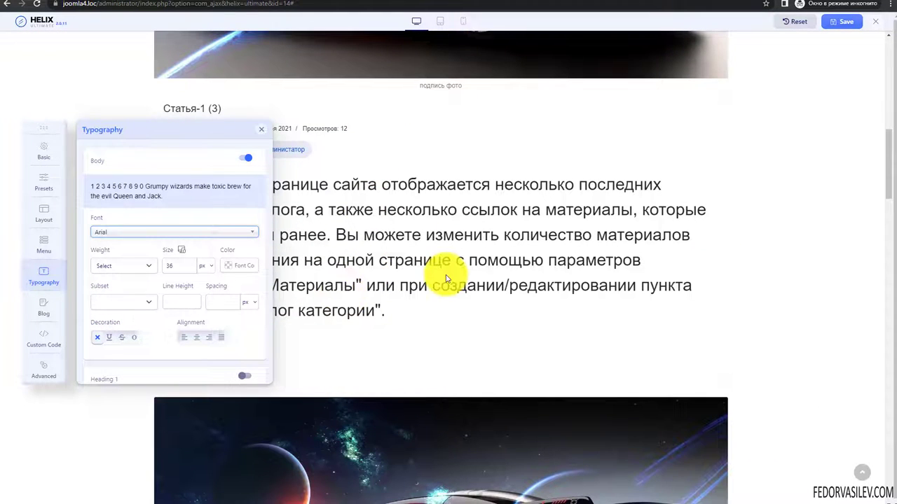
click(228, 264)
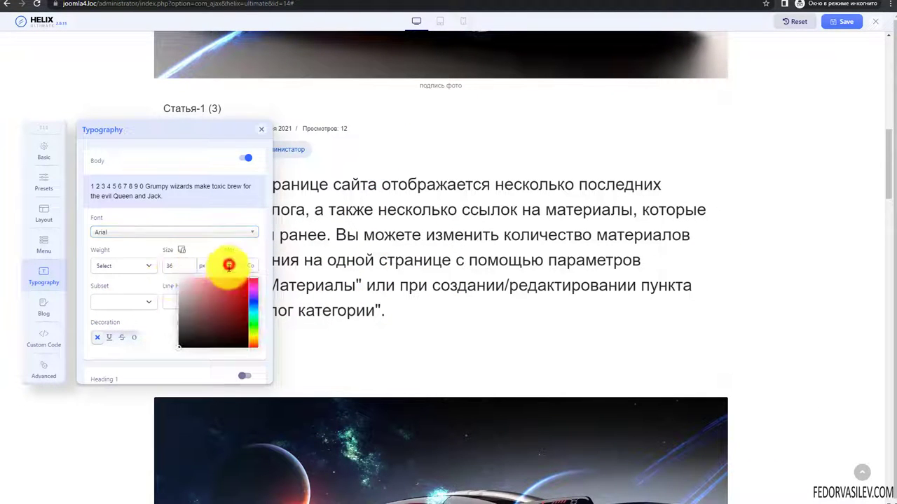
drag(223, 289, 235, 288)
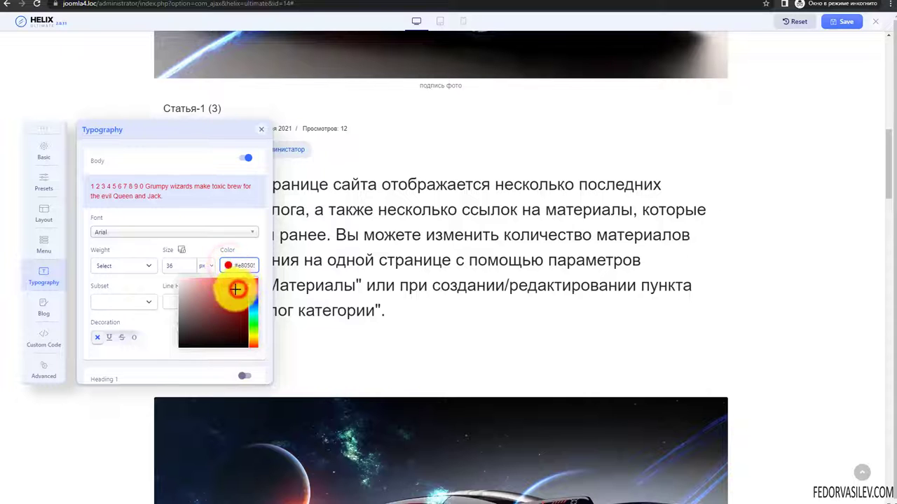
- Set the Body font size to 18 px
click(137, 267)
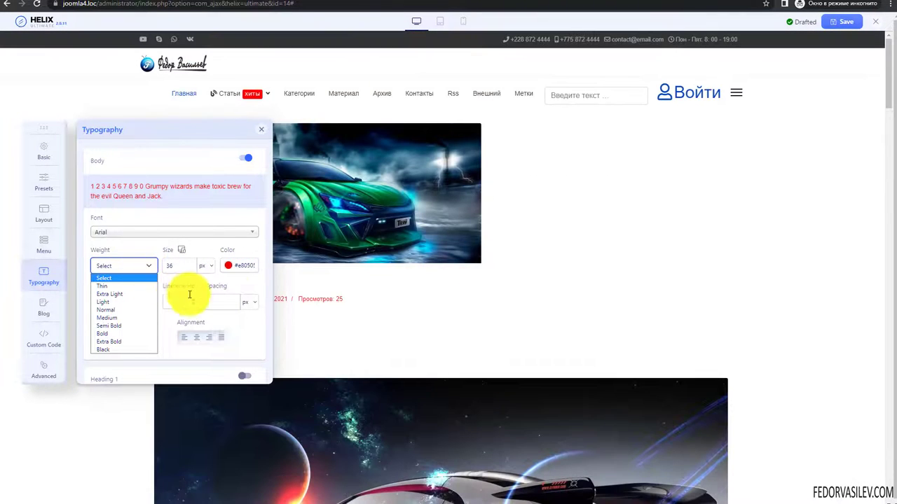
scroll(384, 280, down, 3)
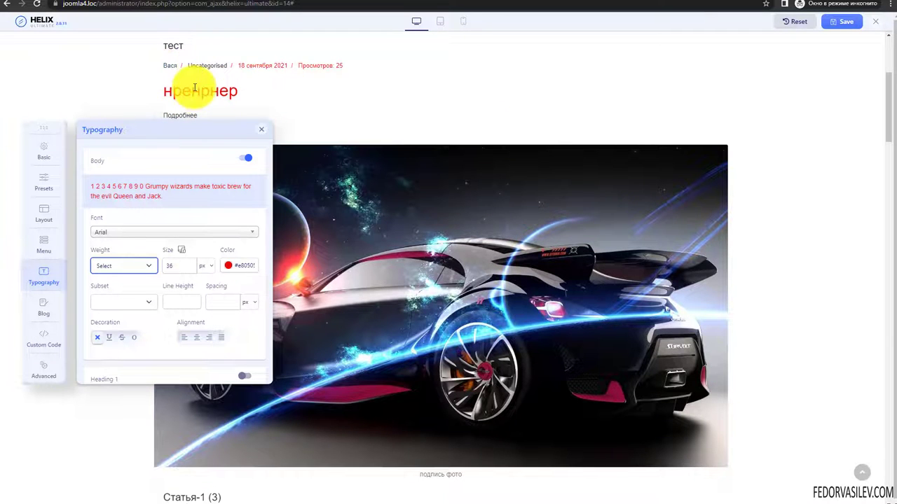
scroll(306, 97, down, 2)
scroll(318, 140, down, 2)
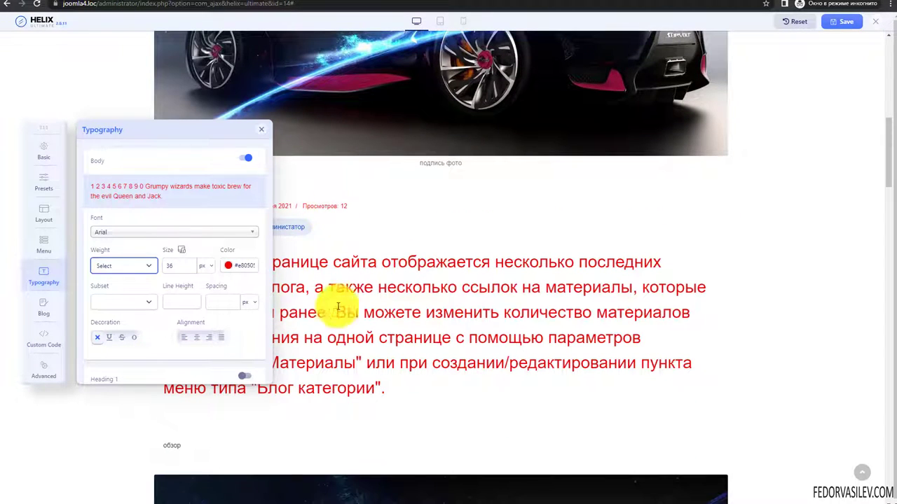
scroll(447, 313, down, 2)
scroll(447, 312, down, 15)
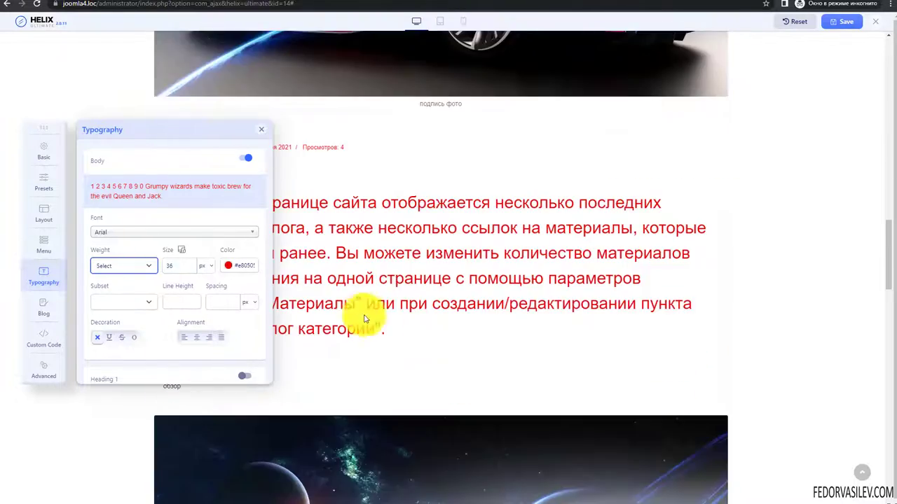
scroll(396, 275, down, 8)
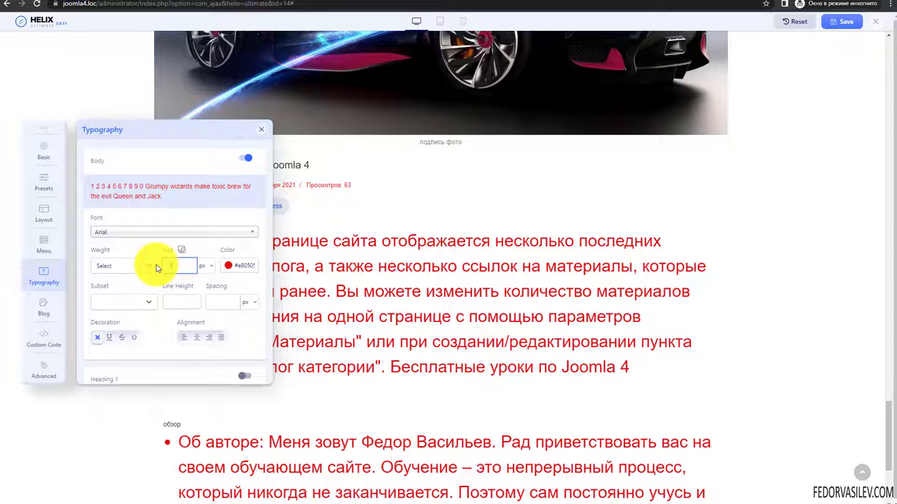
click(180, 301)
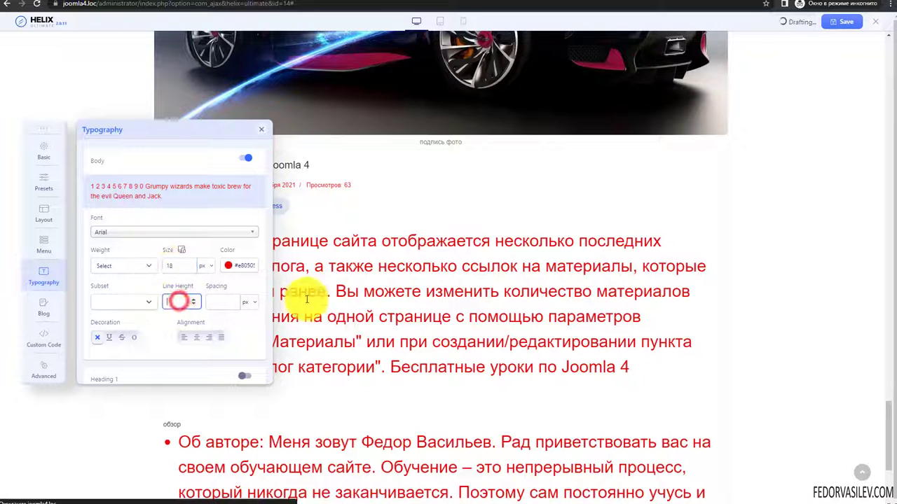
- Preview a strikethrough decoration on the Body text in the article
scroll(451, 282, down, 6)
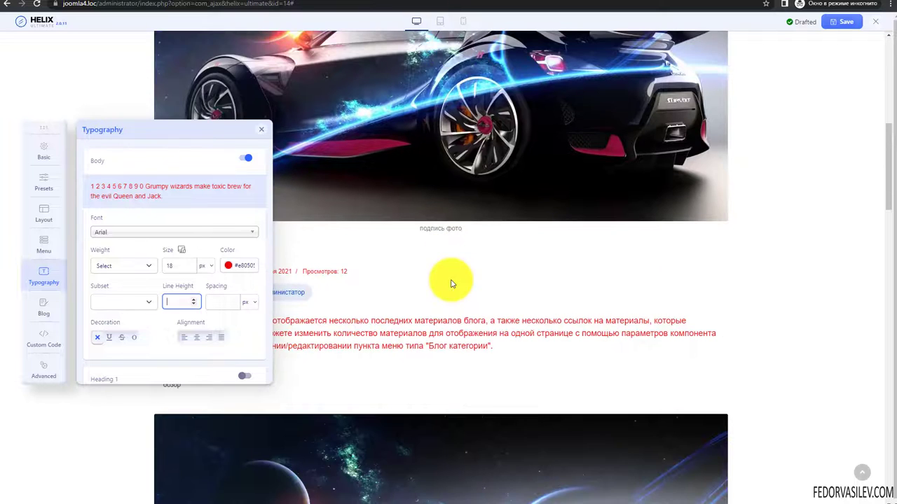
drag(358, 345, 301, 296)
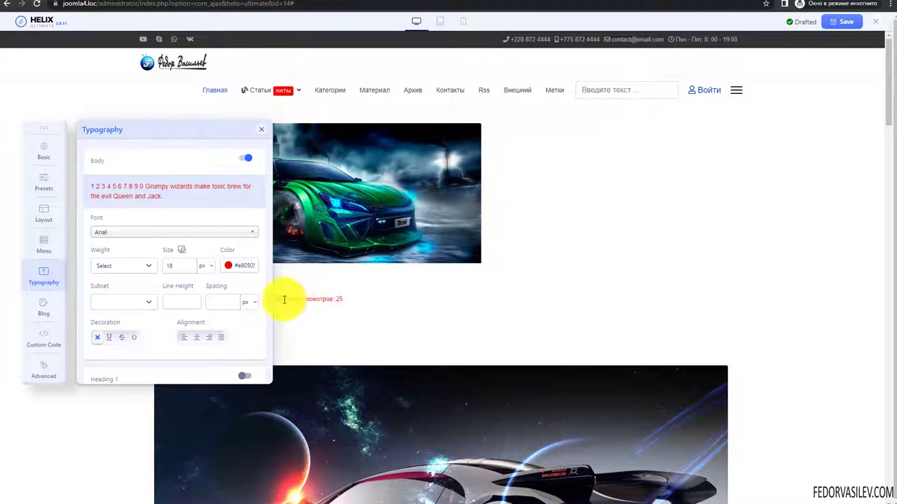
scroll(372, 273, down, 8)
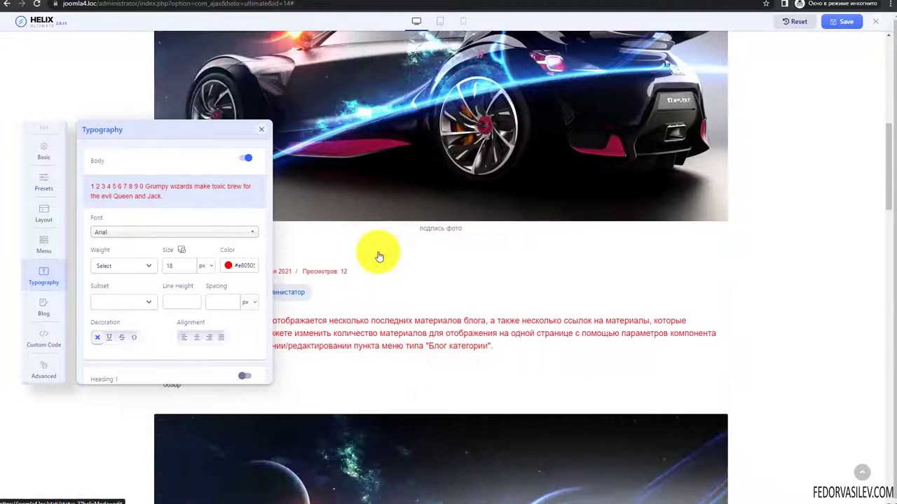
scroll(379, 257, down, 5)
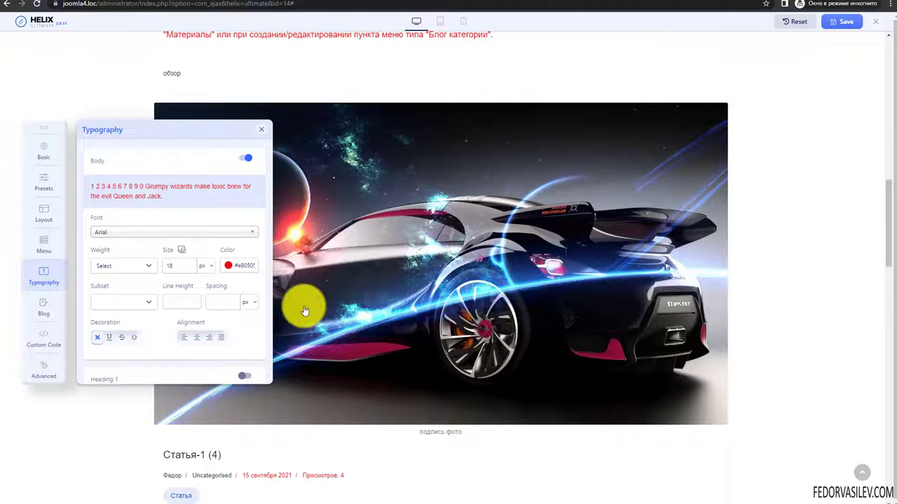
click(122, 339)
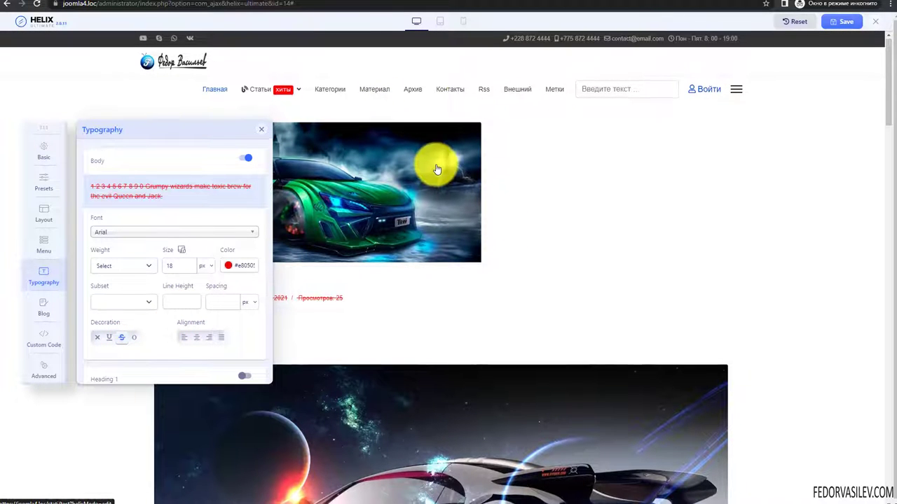
scroll(435, 158, down, 3)
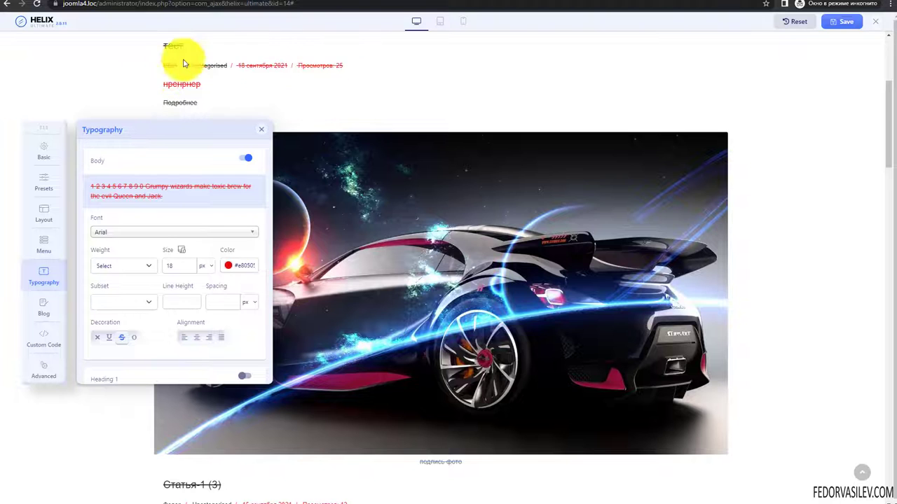
scroll(438, 102, down, 4)
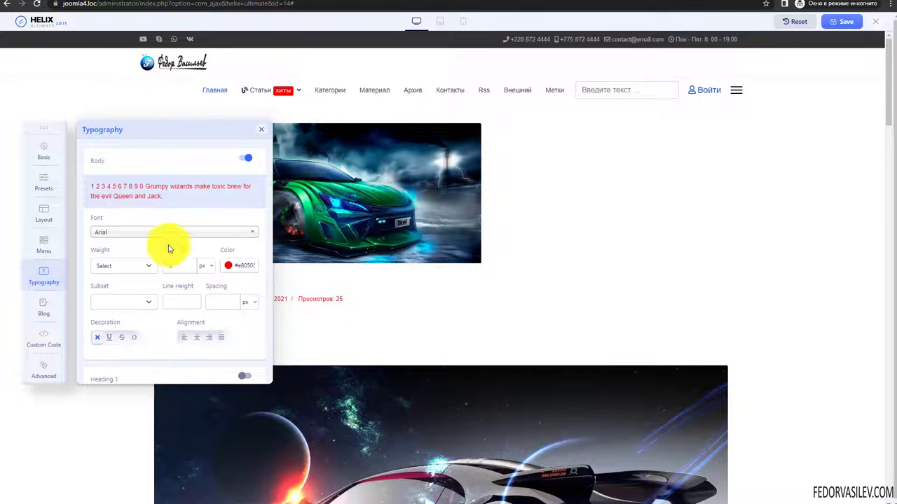
- Turn off custom Body typography, enable Heading 1, and open the first article in the preview
click(243, 160)
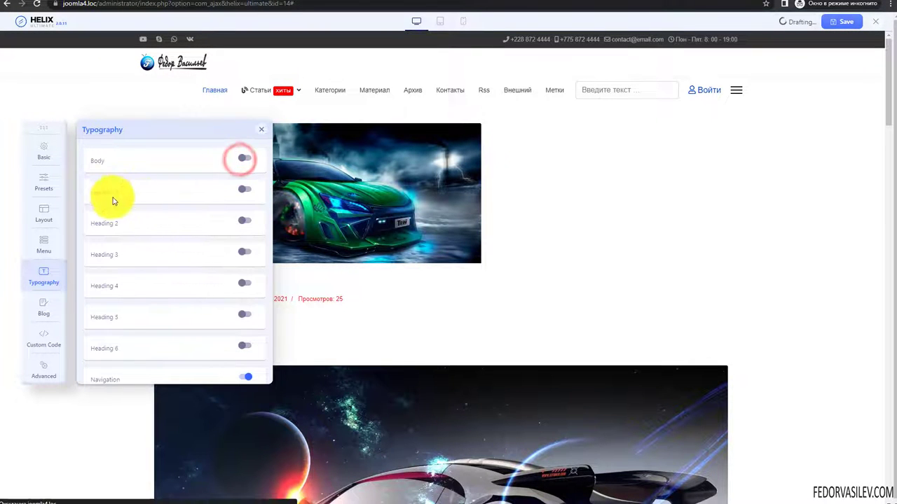
click(245, 191)
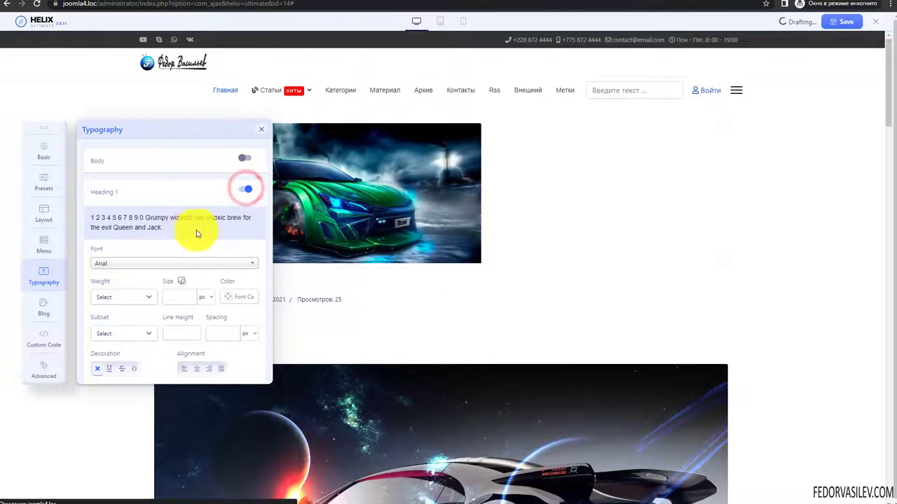
scroll(457, 229, down, 10)
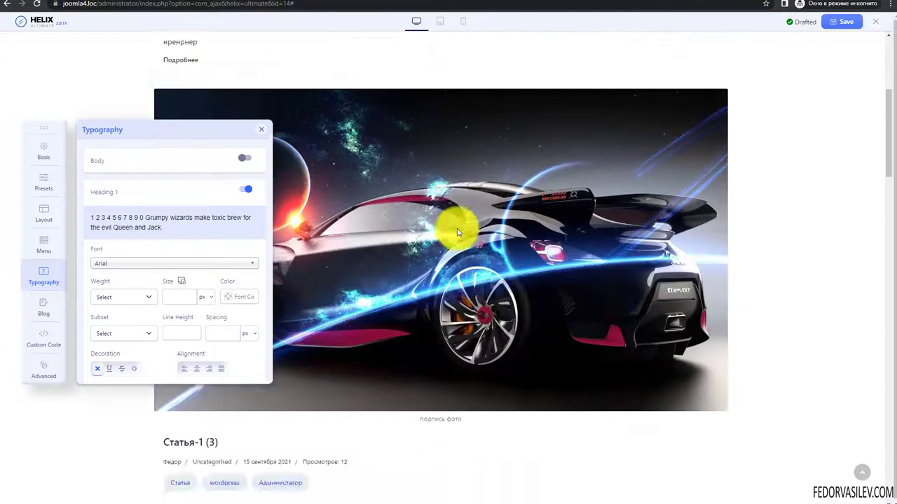
scroll(453, 229, down, 5)
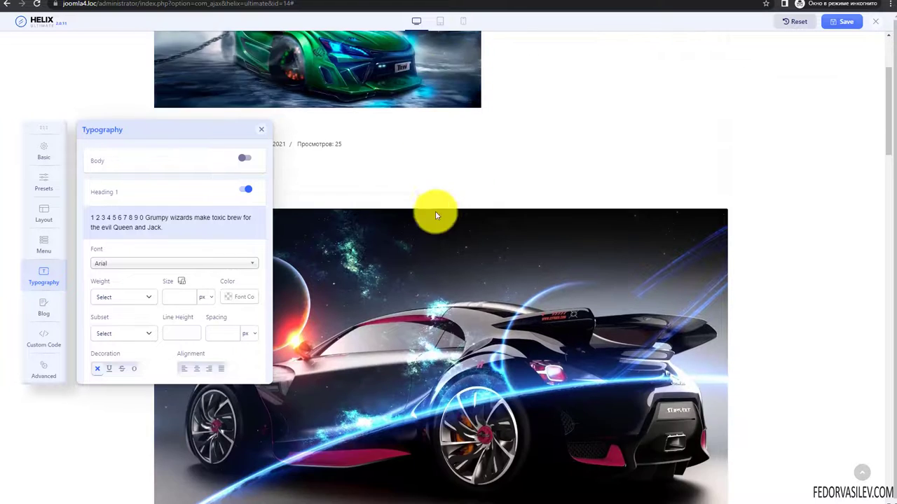
scroll(418, 183, up, 5)
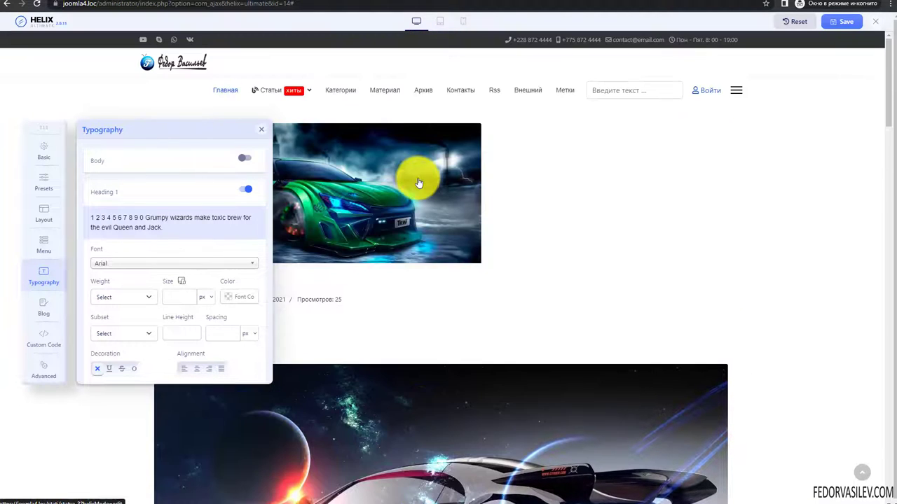
click(370, 190)
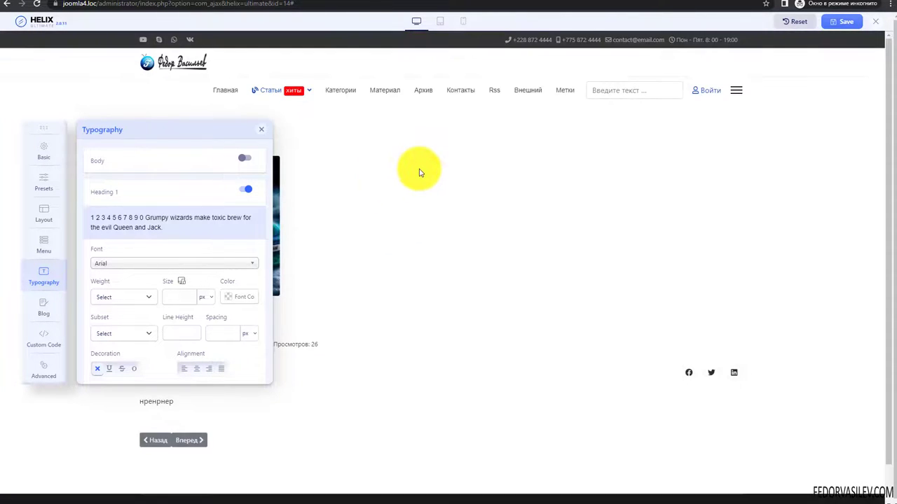
scroll(400, 180, down, 2)
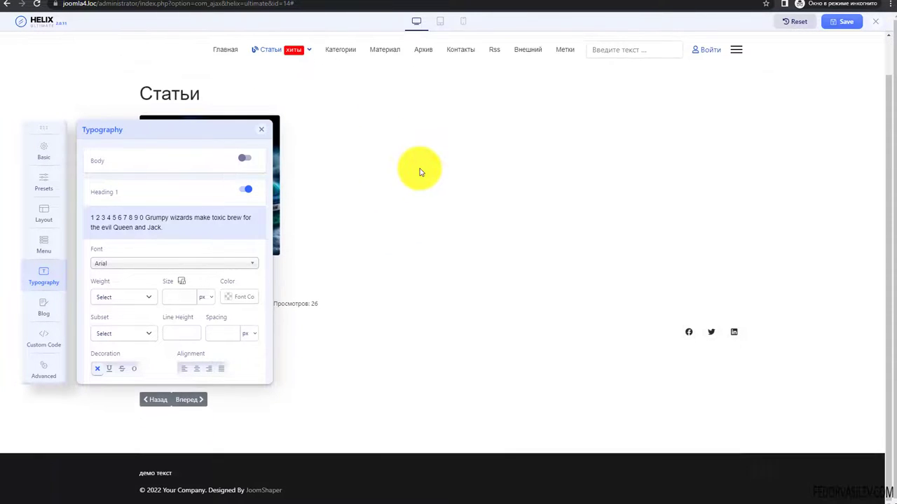
- Give Heading 1 a red colour, then switch custom Heading 1 typography off again
click(230, 298)
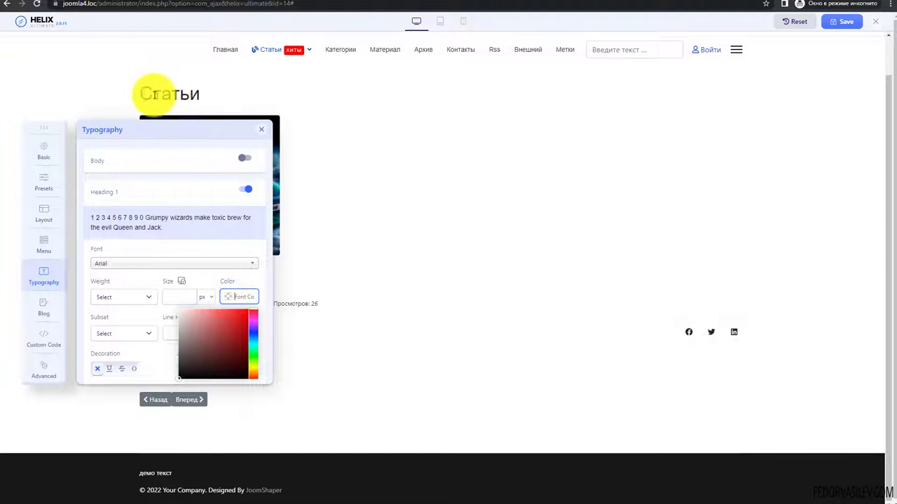
click(228, 324)
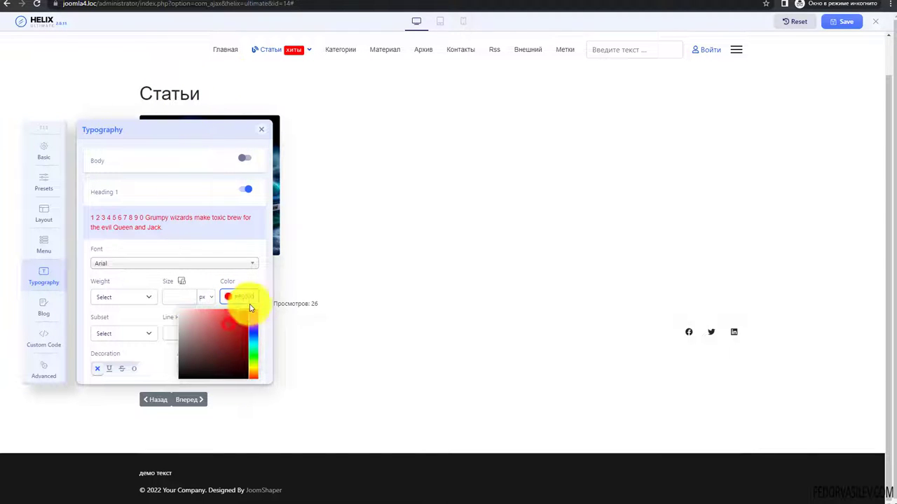
click(190, 297)
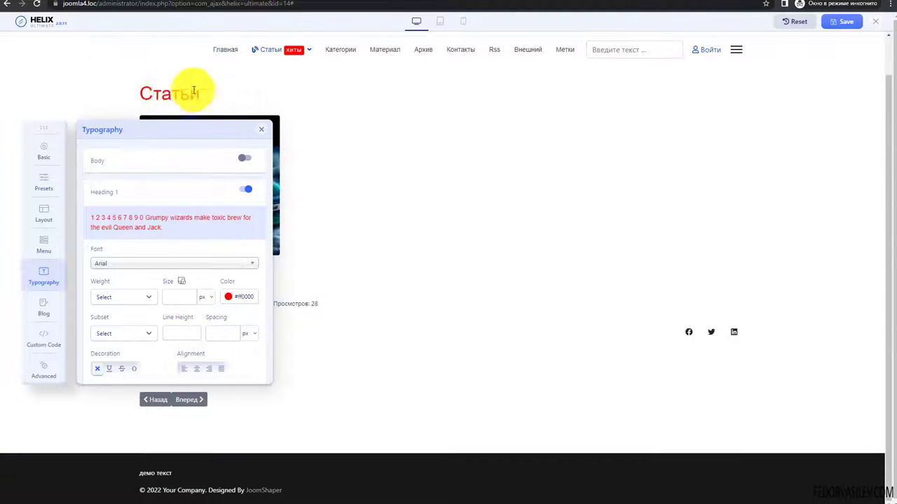
click(227, 295)
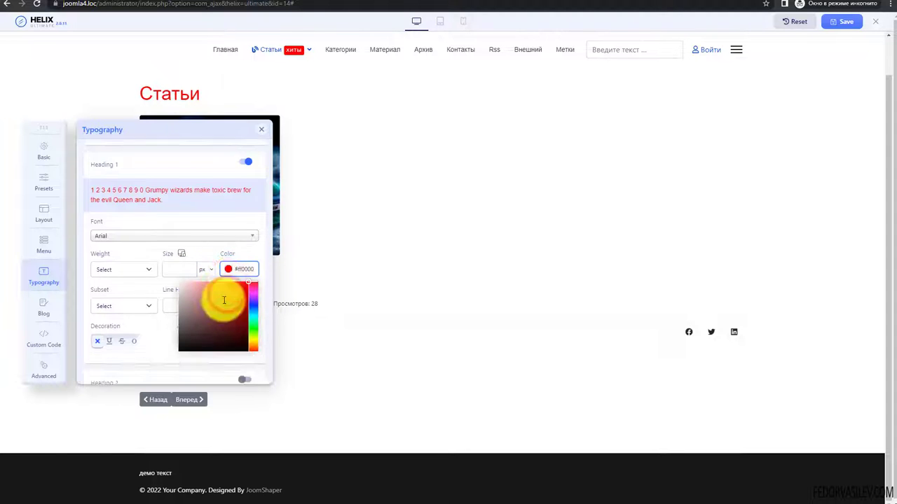
click(129, 195)
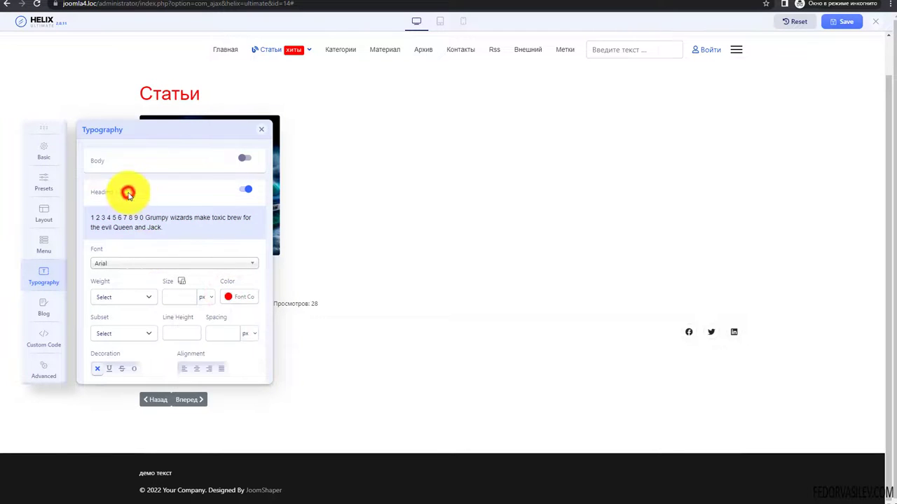
click(244, 193)
scroll(128, 200, down, 5)
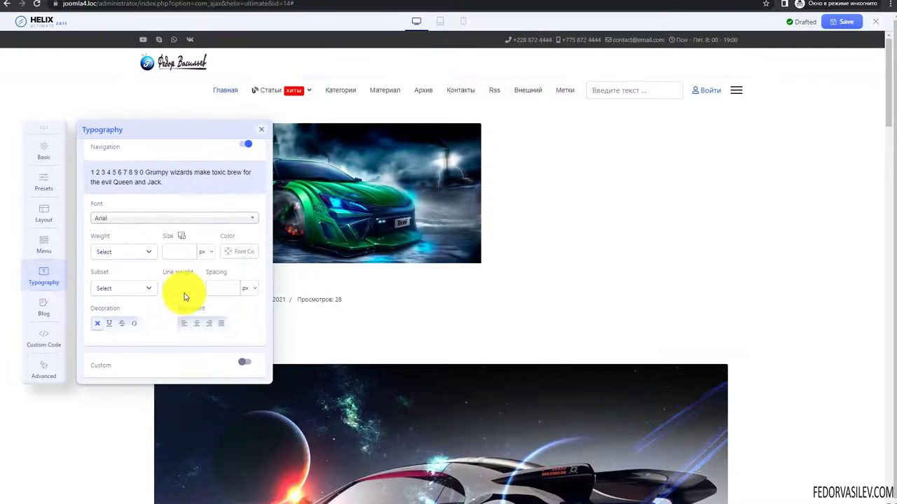
scroll(155, 231, up, 4)
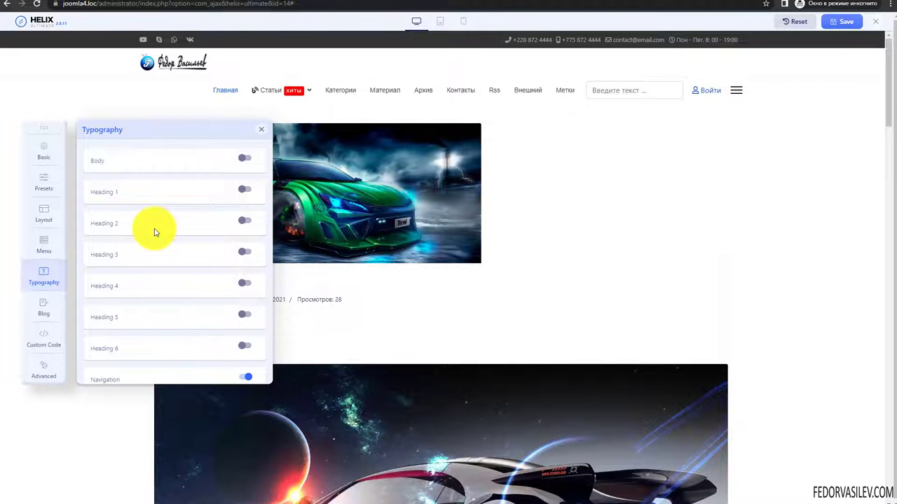
- Review the Blog Image Sizes settings, then go back to the тест article editor
click(49, 314)
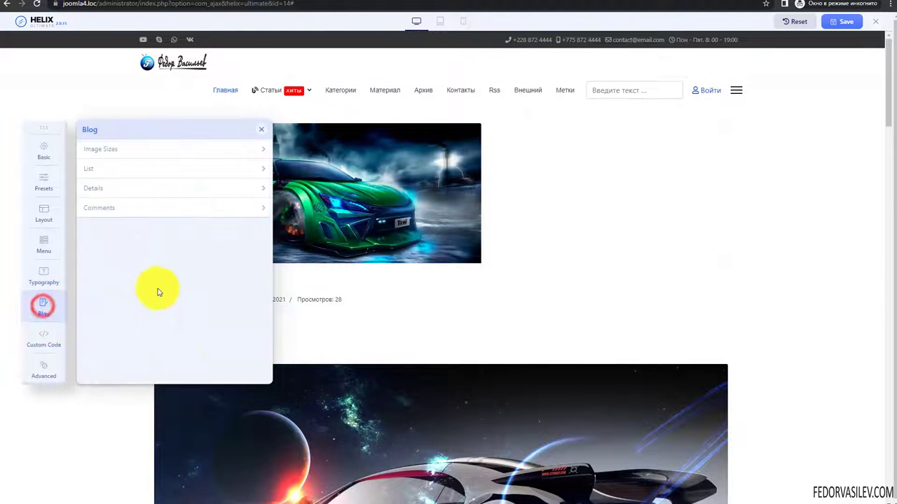
scroll(325, 281, down, 2)
scroll(325, 281, down, 15)
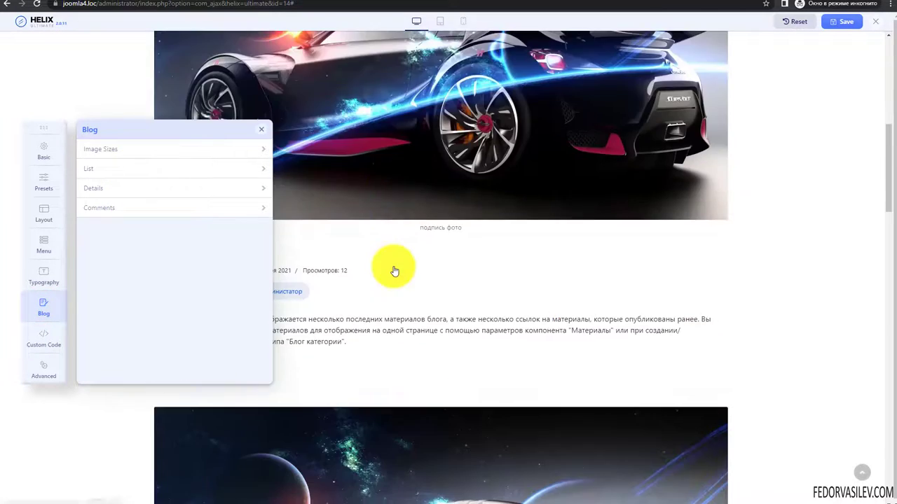
scroll(394, 271, up, 15)
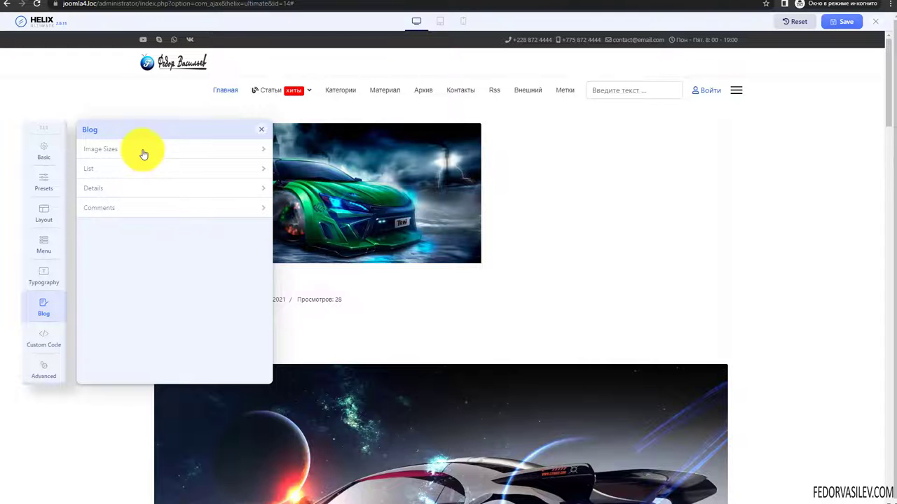
click(143, 151)
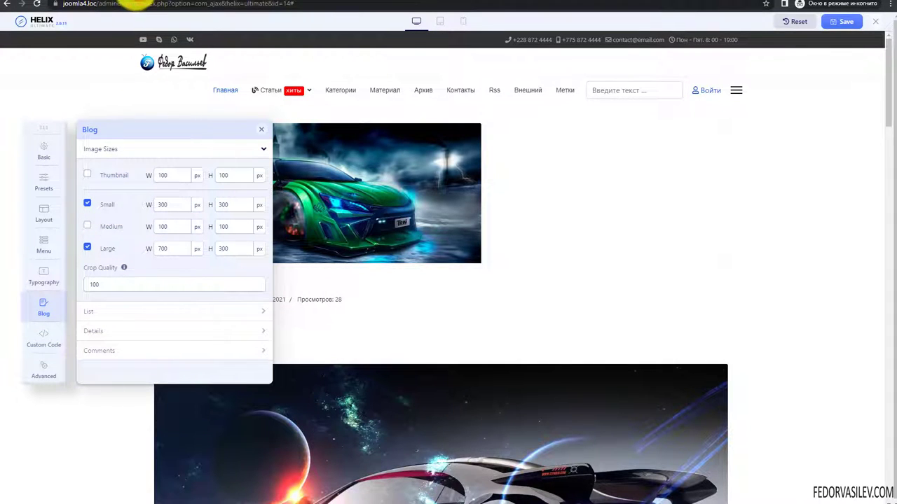
click(9, 4)
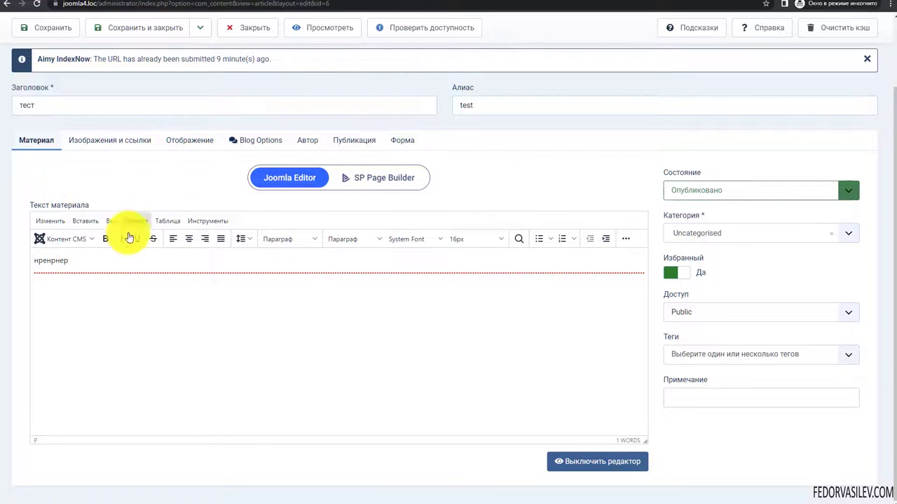
- Show the тест article's Blog Options with its green car featured image
click(122, 147)
click(44, 144)
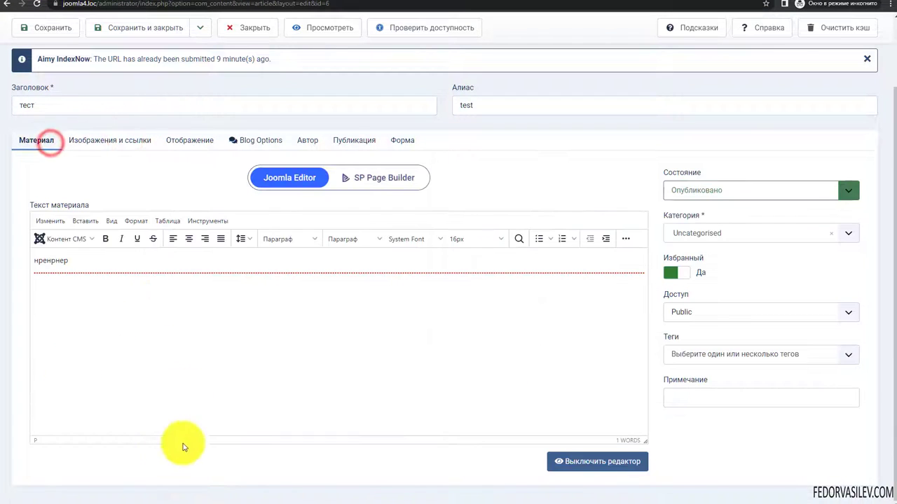
click(73, 140)
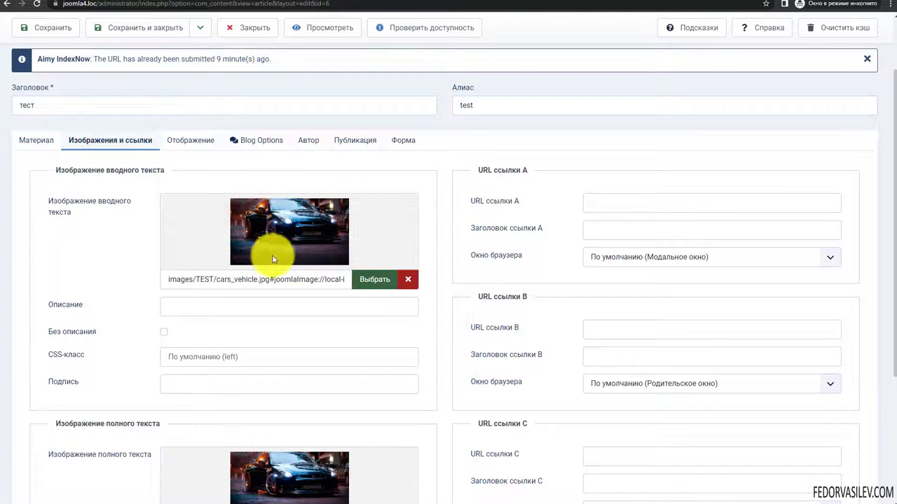
scroll(314, 242, down, 2)
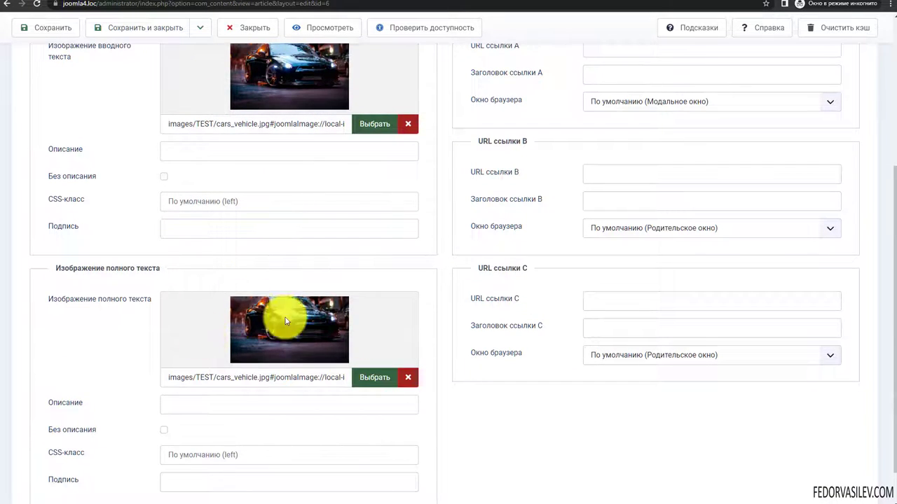
scroll(278, 358, up, 3)
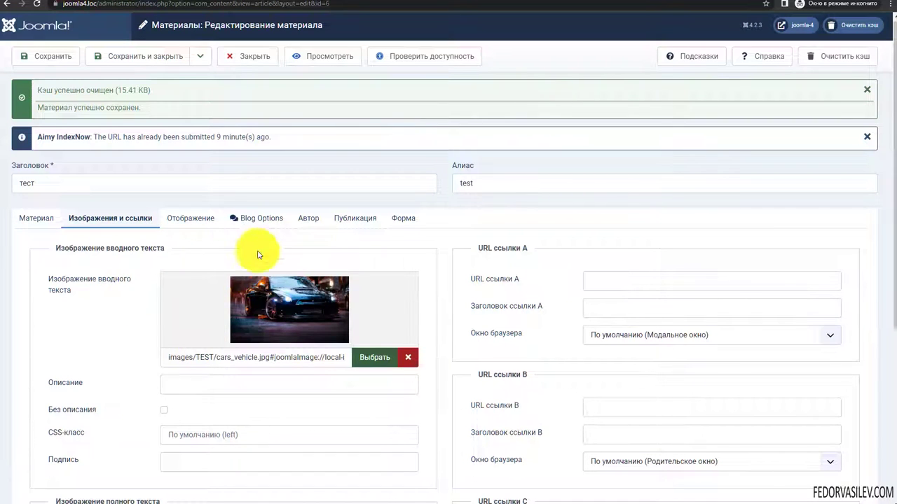
click(261, 220)
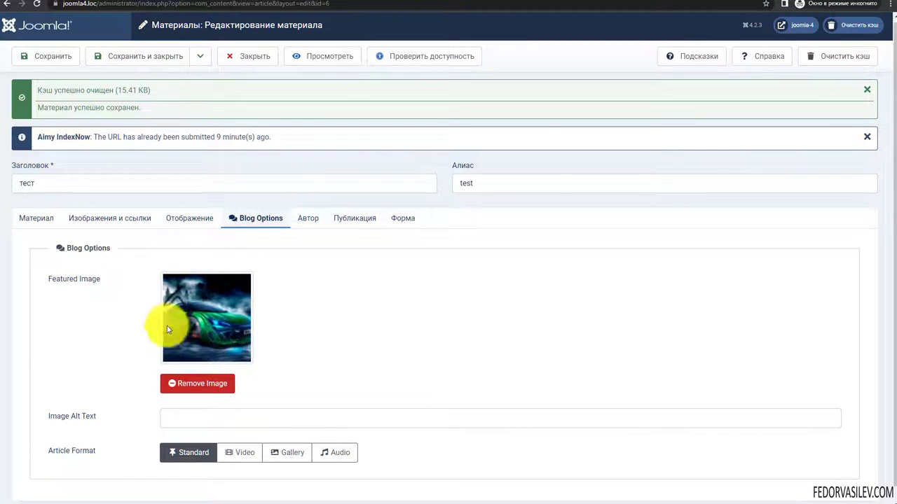
scroll(294, 294, down, 1)
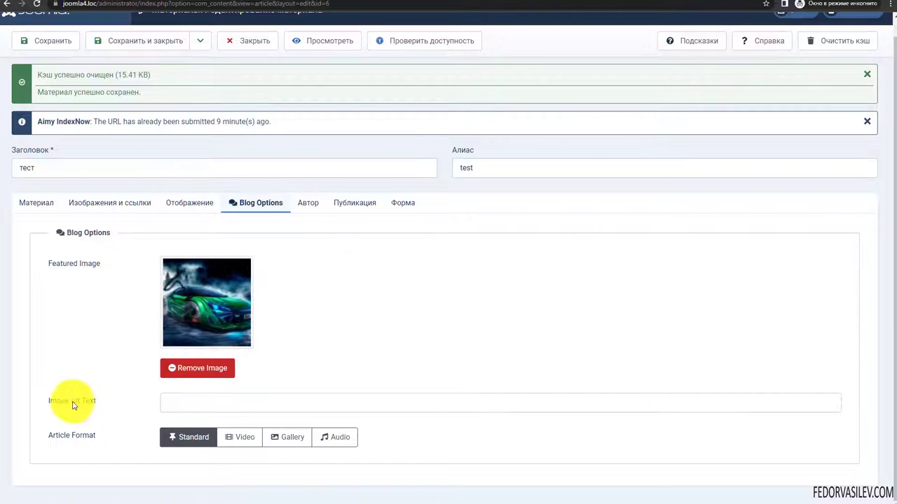
click(174, 404)
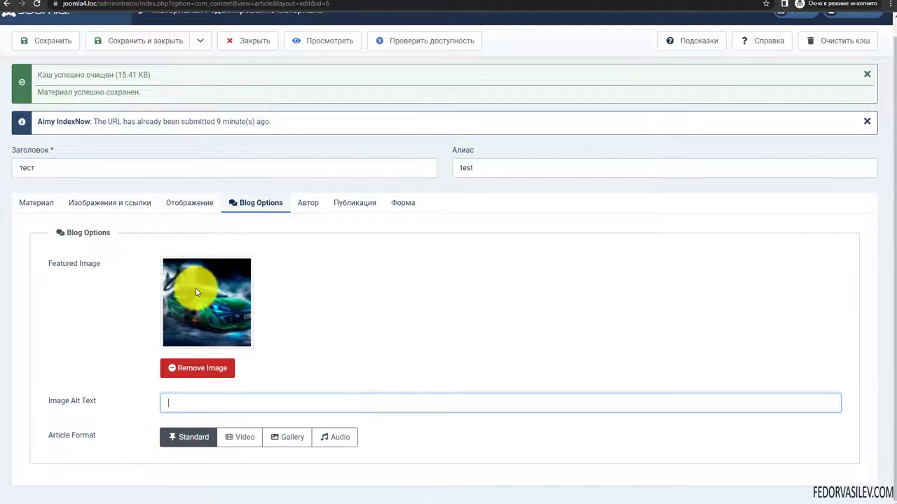
- Try the Video, Gallery and Audio article formats, then return to Standard
click(237, 437)
scroll(70, 470, down, 1)
click(208, 439)
click(288, 402)
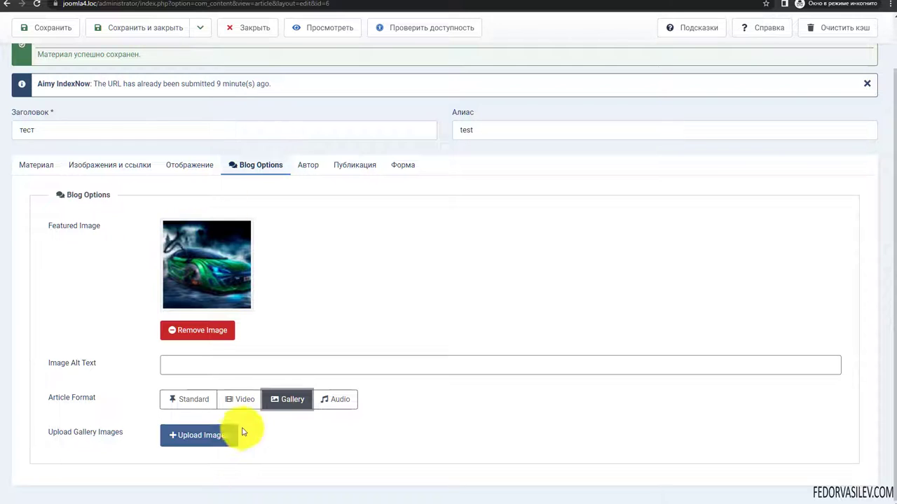
click(323, 403)
scroll(274, 416, down, 1)
click(160, 429)
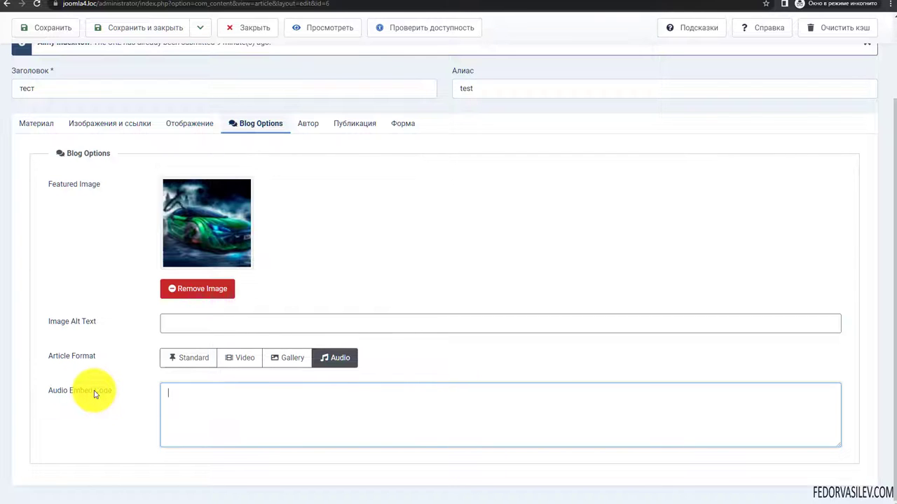
click(226, 410)
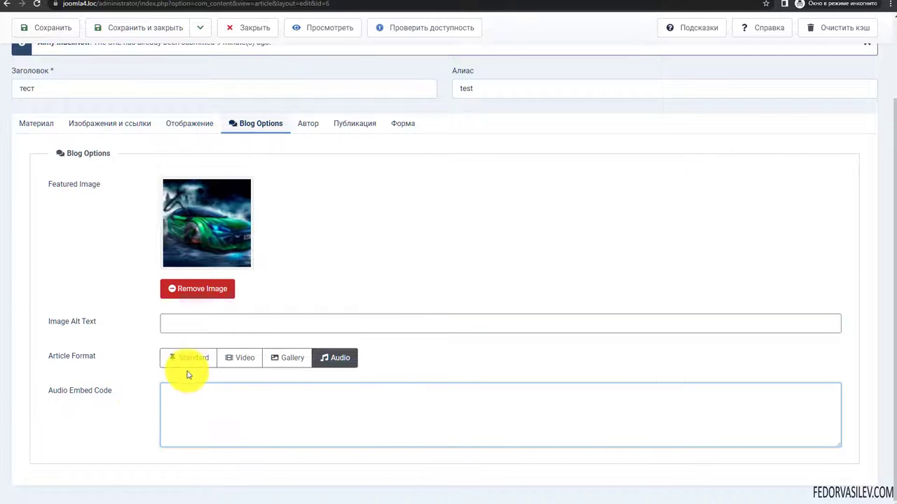
click(257, 407)
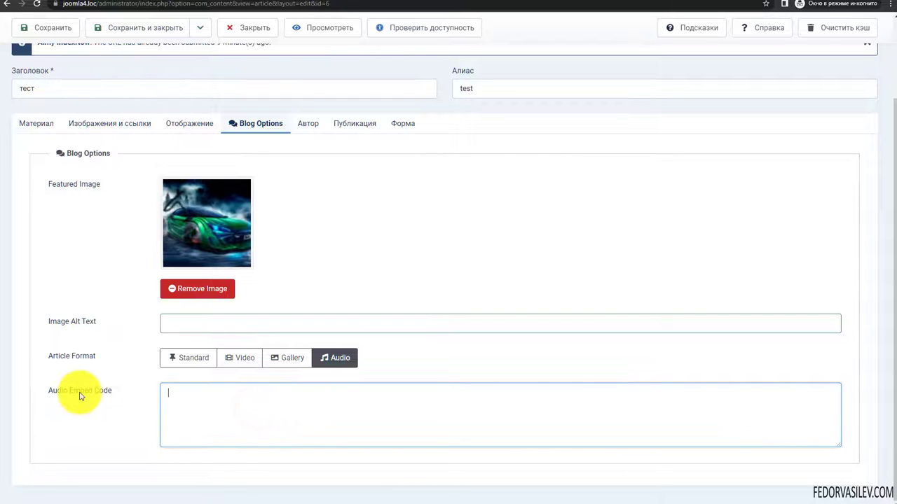
click(172, 411)
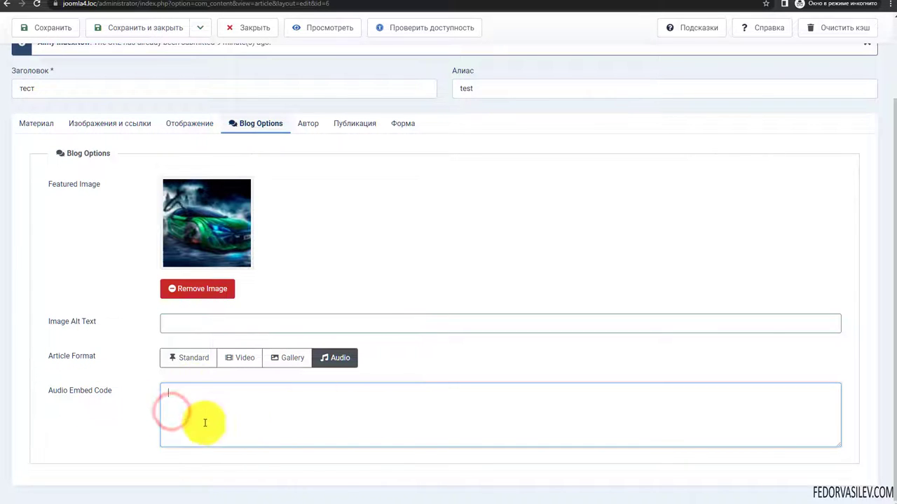
click(195, 360)
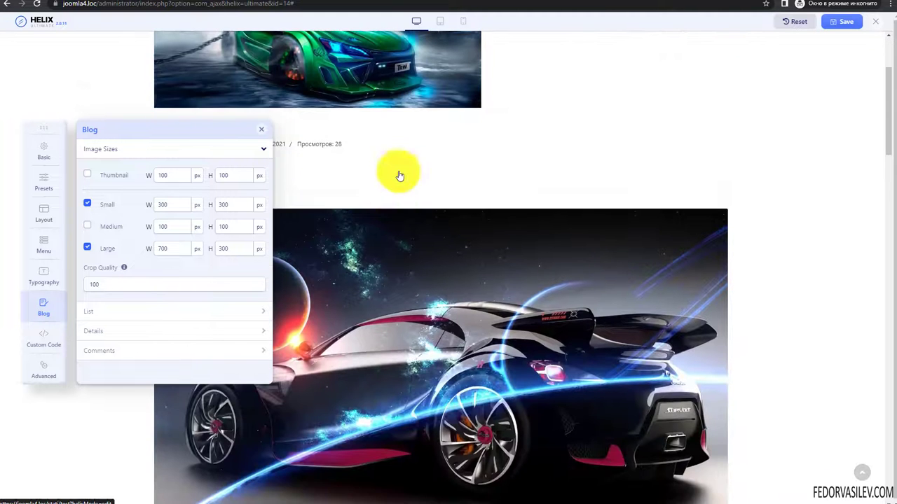
- Enable the Thumbnail and Medium blog image sizes
scroll(362, 250, down, 2)
scroll(475, 262, down, 6)
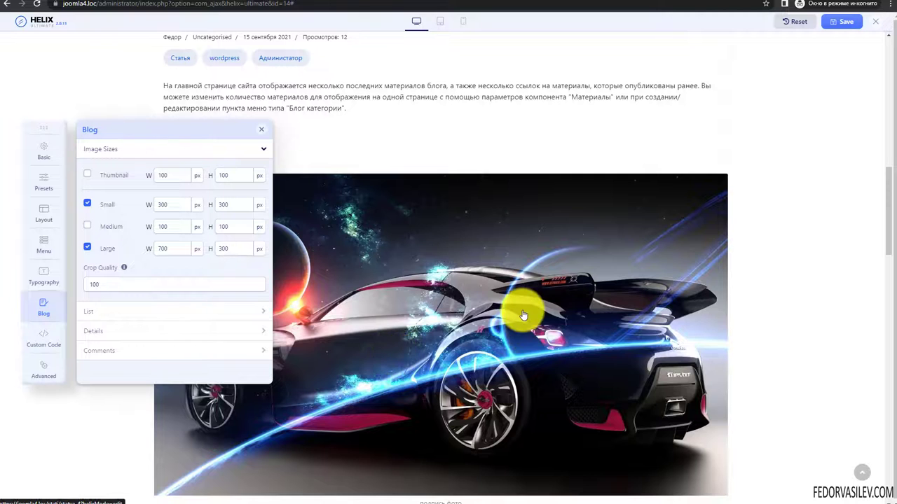
scroll(547, 320, up, 8)
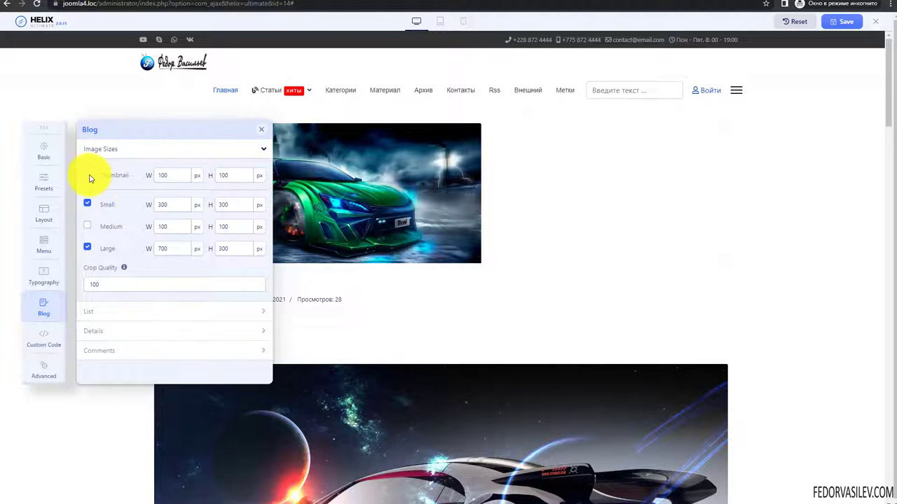
click(87, 204)
click(87, 248)
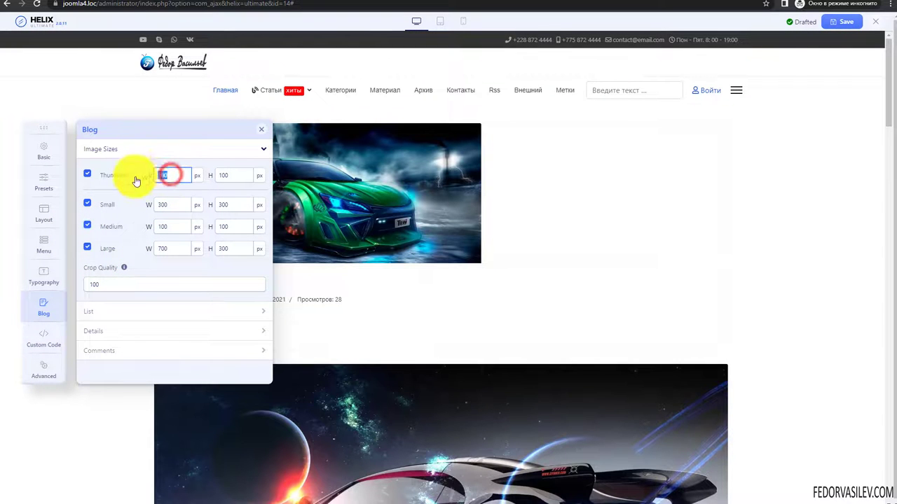
key(BackSpace)
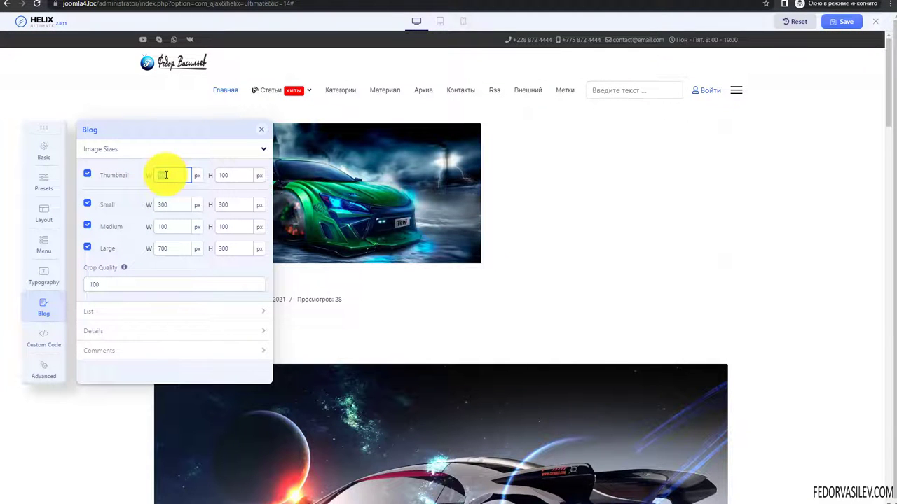
- Read the Crop Quality help text, leaving Crop Quality at 100
scroll(495, 147, down, 3)
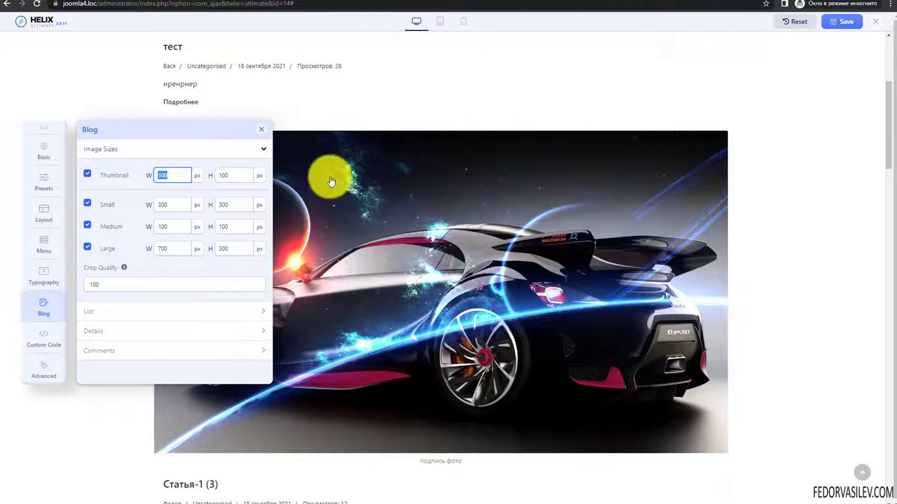
scroll(316, 202, up, 3)
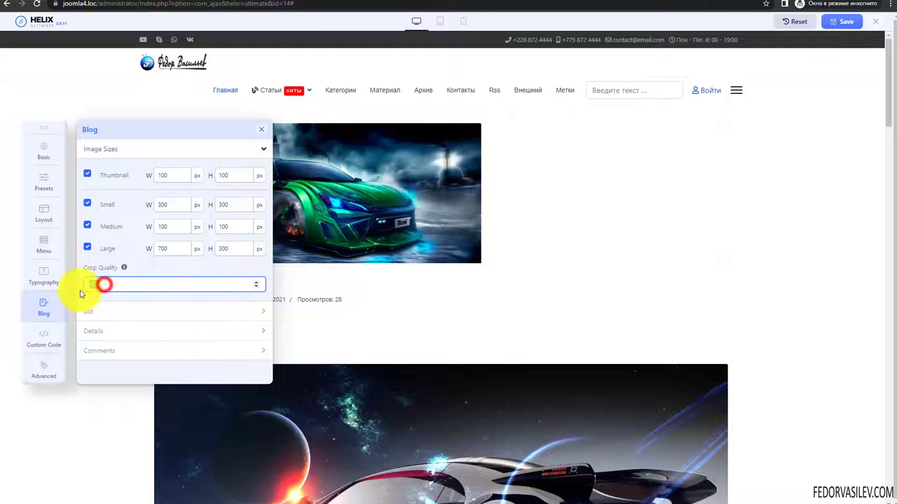
click(123, 267)
click(104, 304)
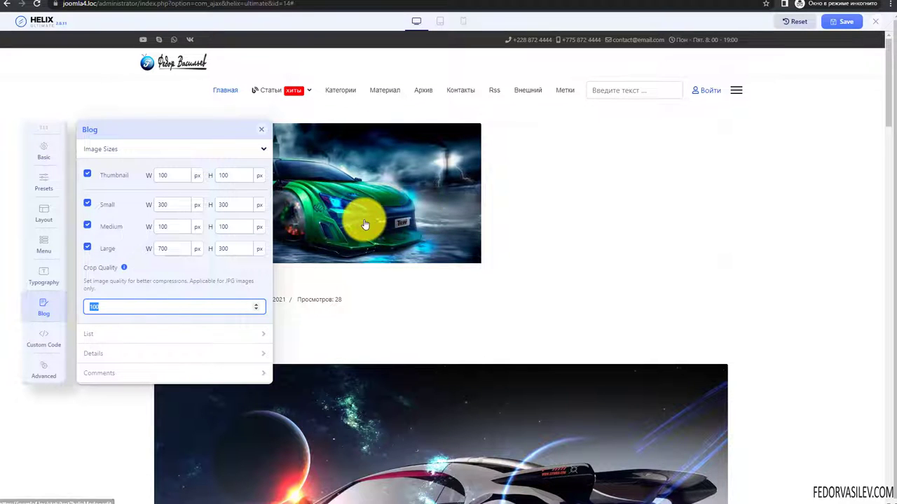
triple_click(88, 288)
click(223, 281)
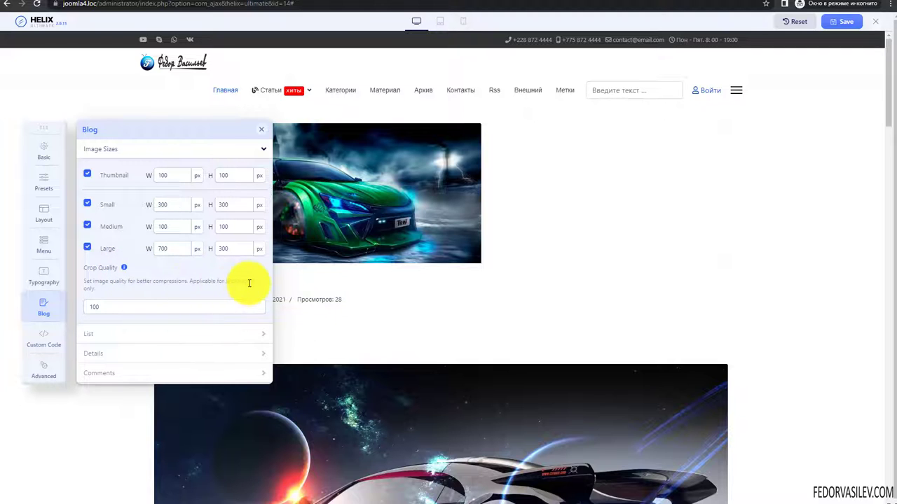
click(125, 271)
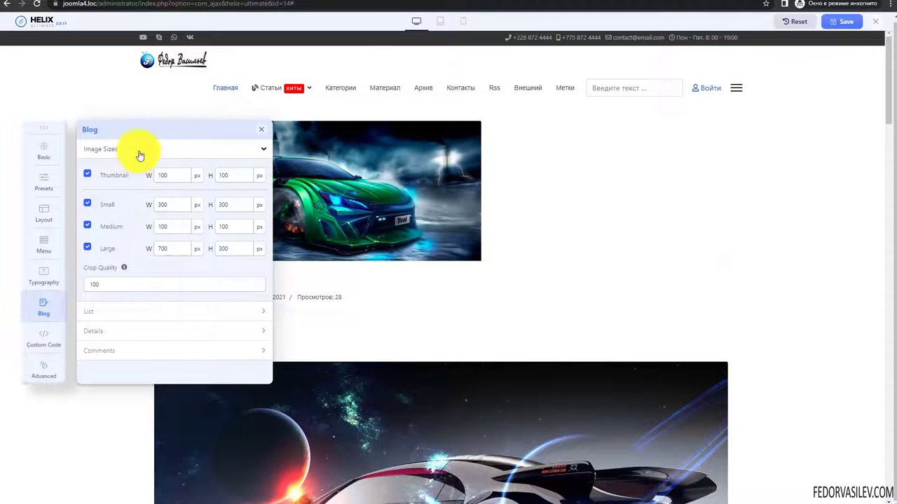
click(138, 150)
- Expand the blog List settings and look through them
click(104, 169)
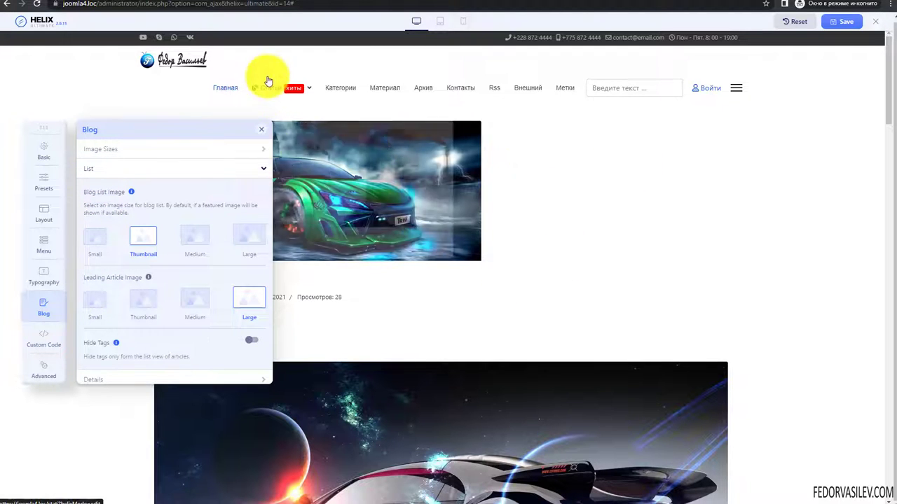
scroll(337, 144, down, 8)
scroll(350, 147, down, 6)
scroll(350, 146, down, 5)
scroll(381, 240, up, 10)
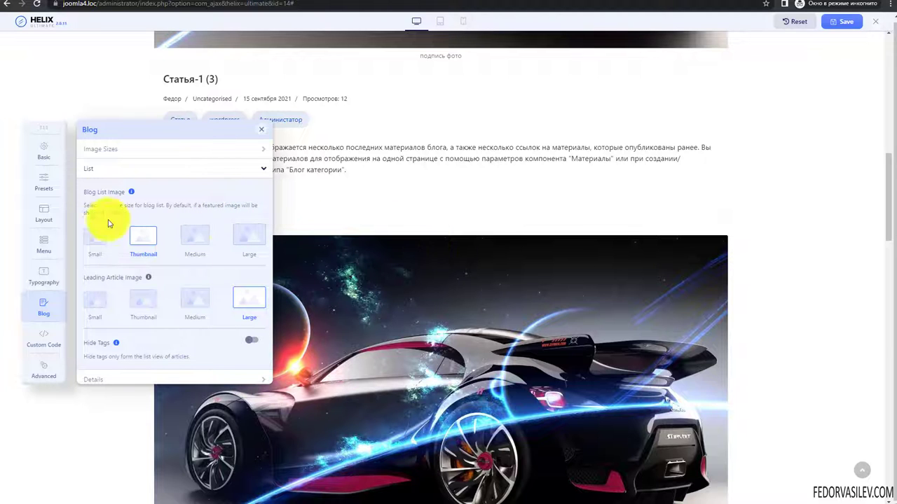
- Toggle the Thumbnail and Medium image sizes and inspect their width values
click(140, 150)
click(94, 228)
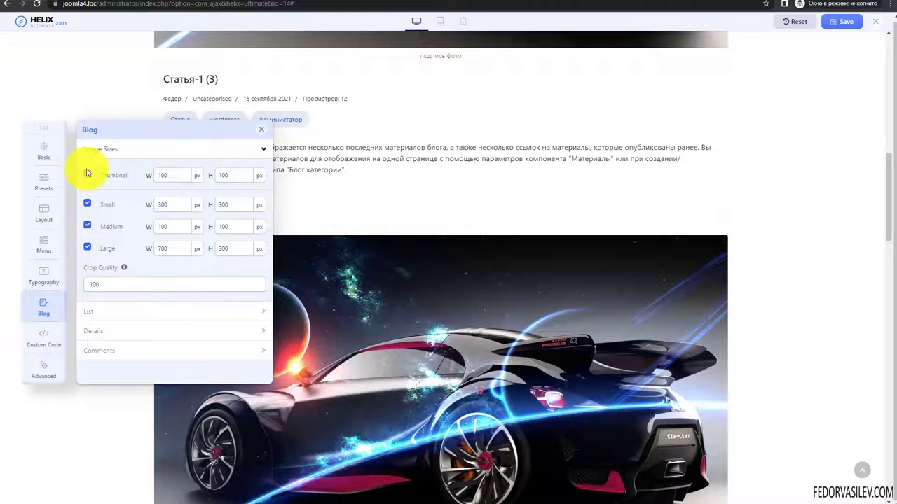
click(87, 247)
click(104, 179)
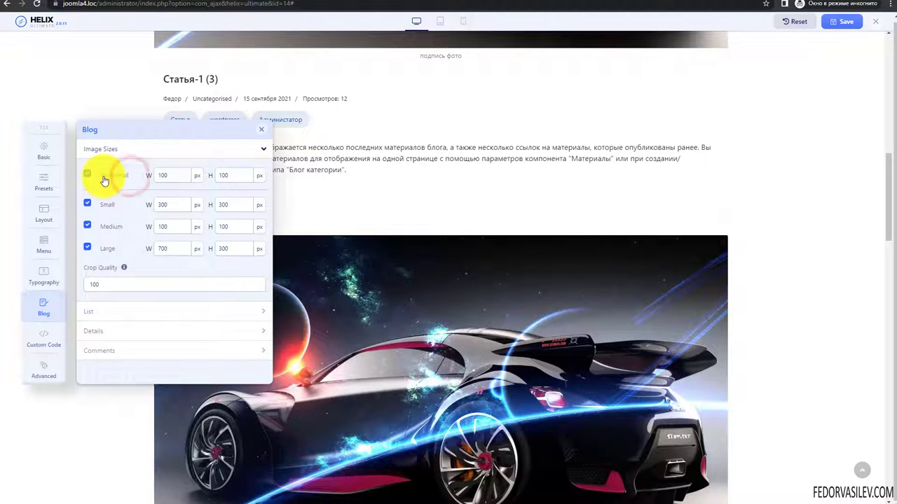
click(86, 174)
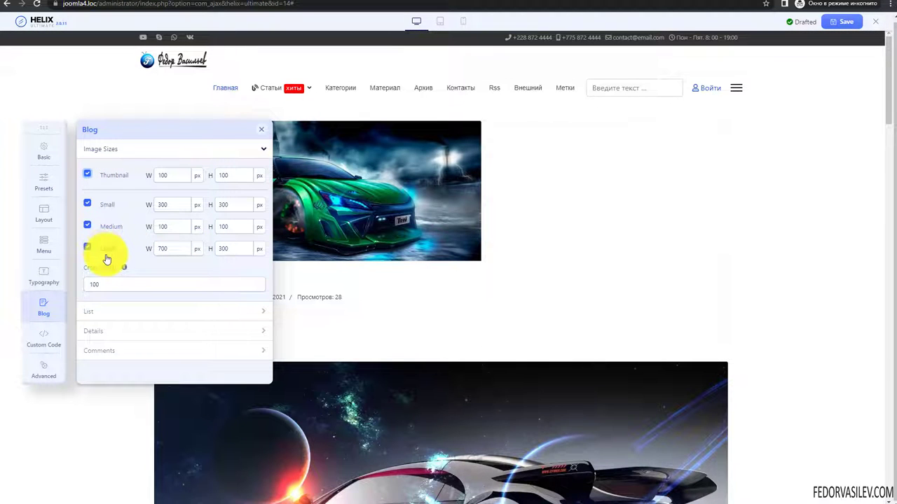
double_click(170, 249)
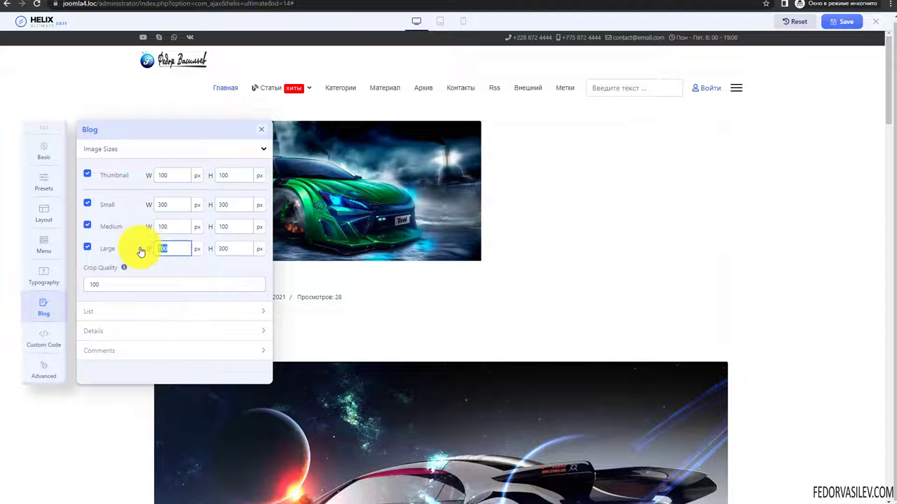
click(160, 226)
click(160, 204)
double_click(168, 175)
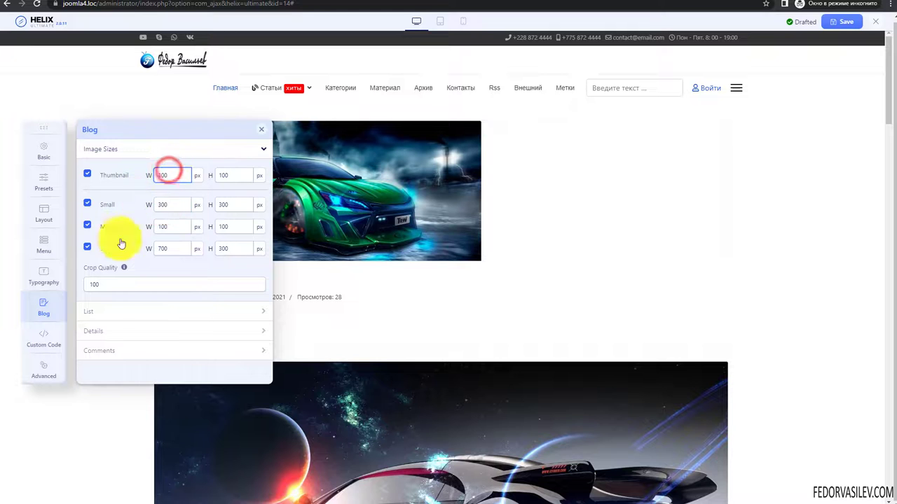
- Try Small and Medium for the blog list image, settling on Thumbnail, then return to the article
click(106, 311)
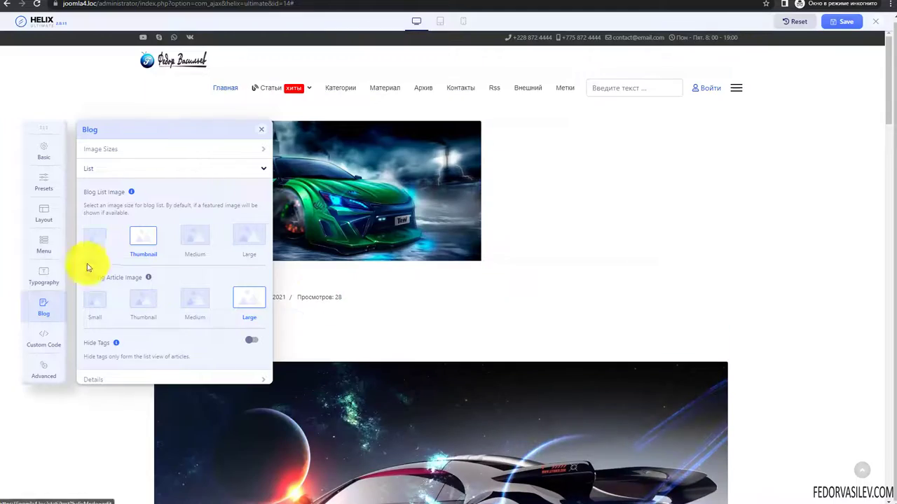
click(95, 233)
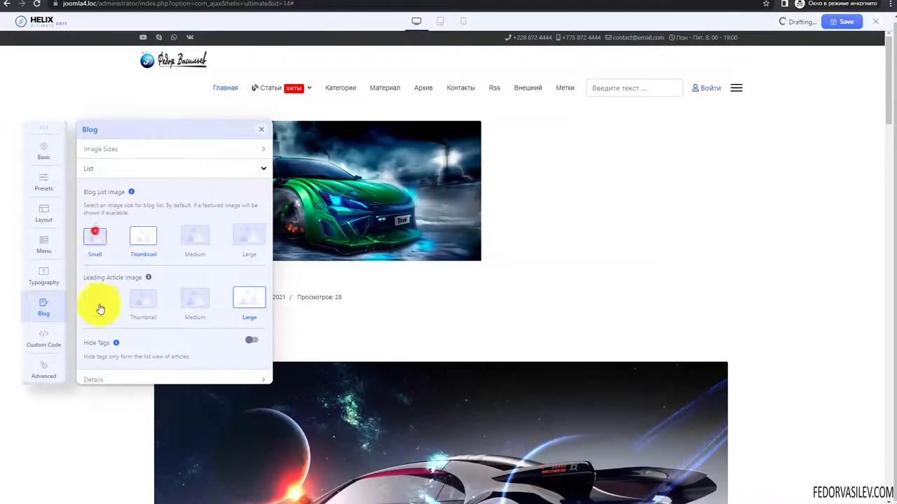
click(144, 234)
click(195, 236)
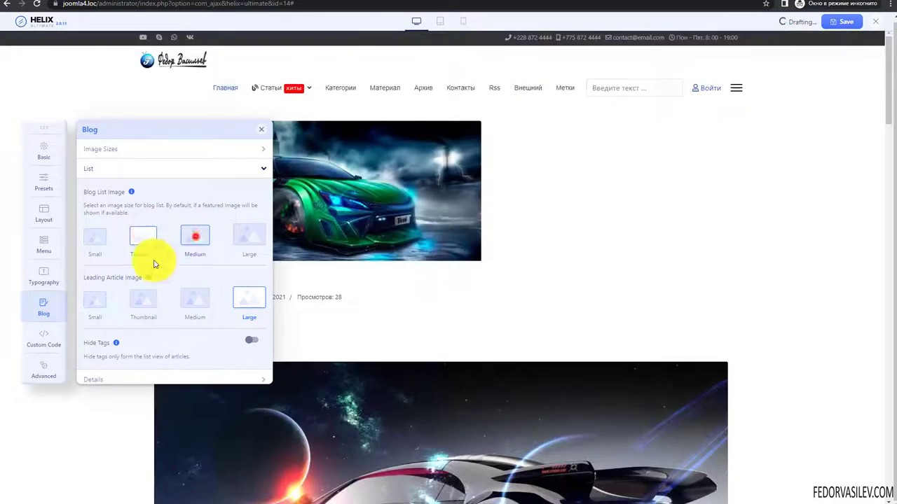
click(142, 236)
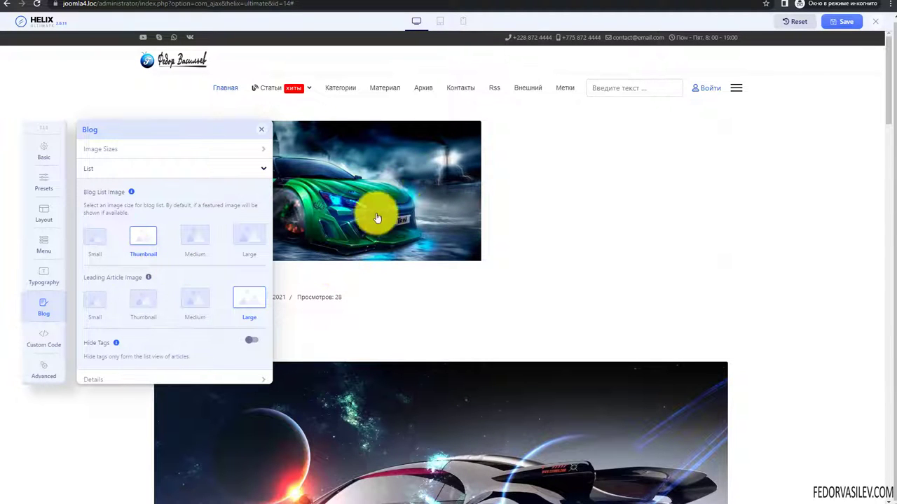
click(107, 1)
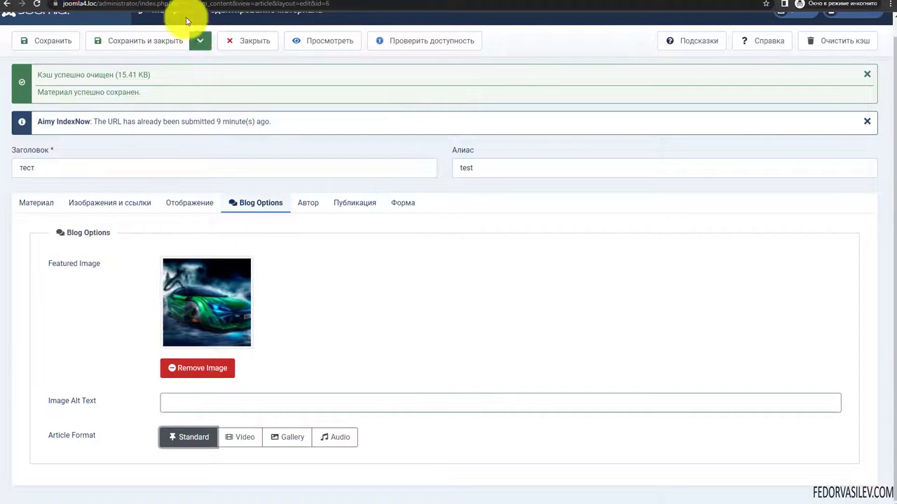
- Remove the тест article's featured image and pick 760044778.jpg to upload as the new one
click(171, 3)
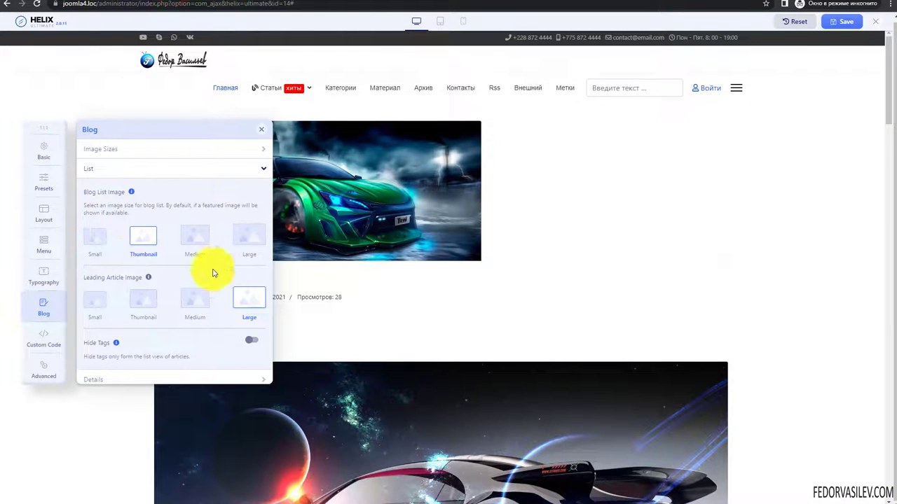
click(84, 4)
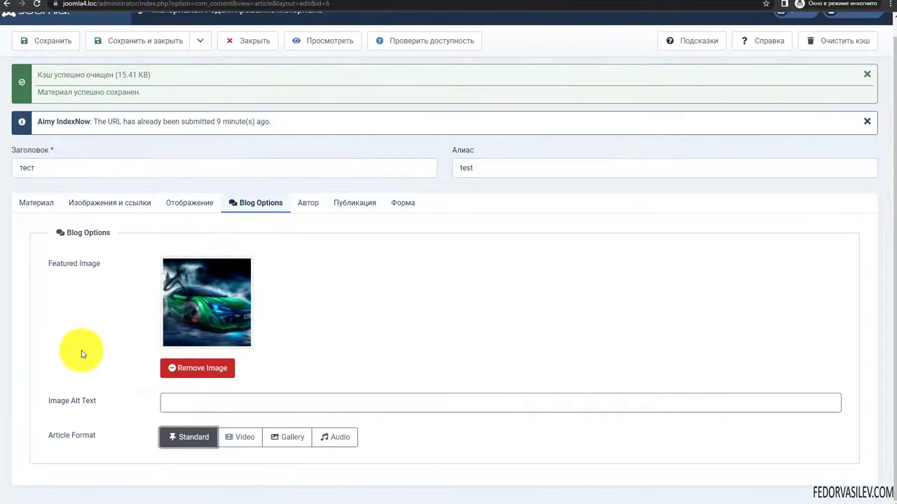
click(171, 367)
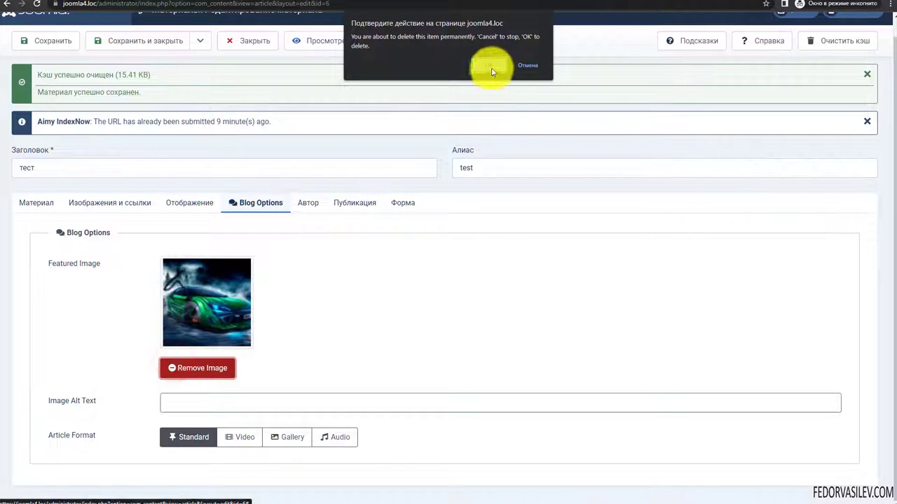
click(491, 68)
click(210, 286)
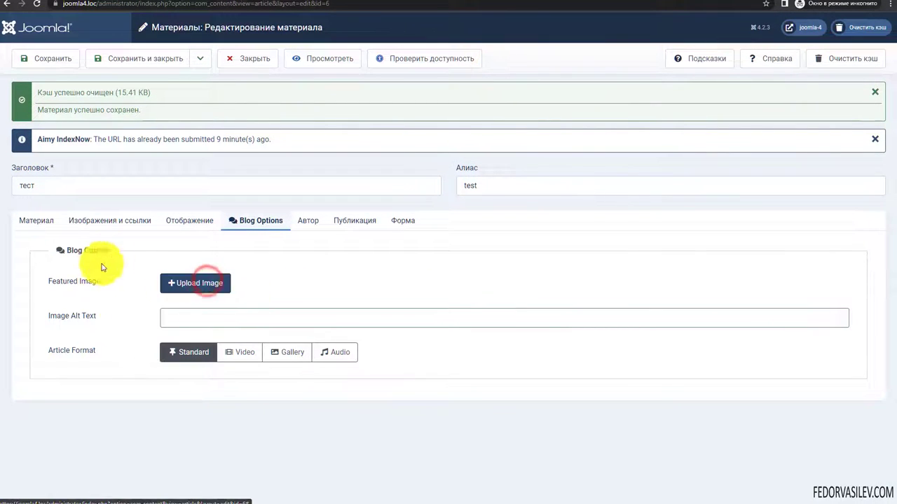
click(462, 112)
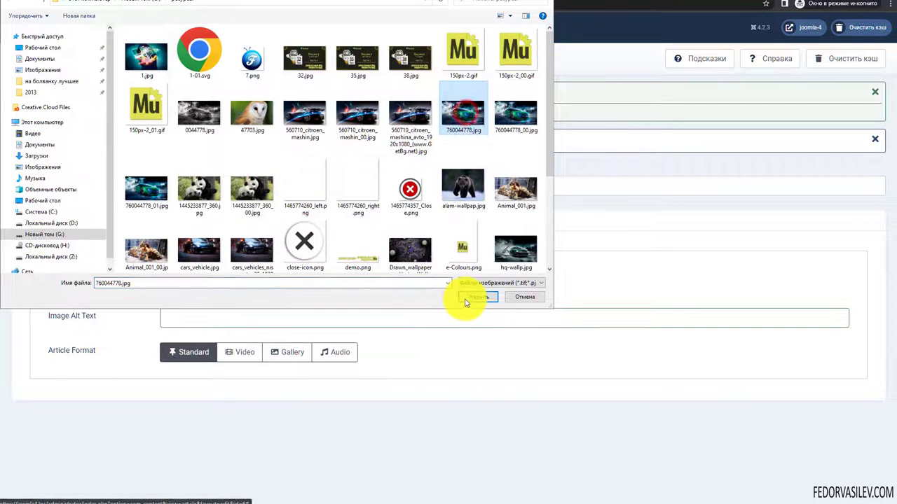
click(464, 297)
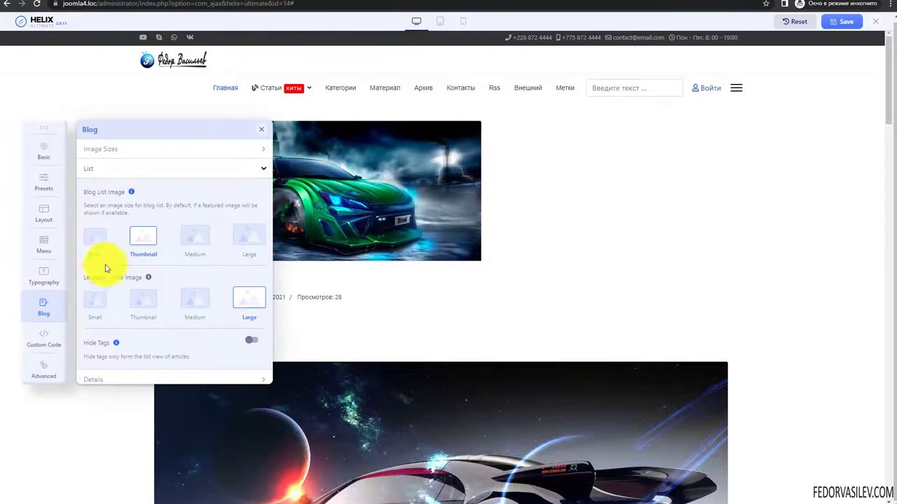
- Expand the List image options and set Leading Article Image to Small
click(120, 150)
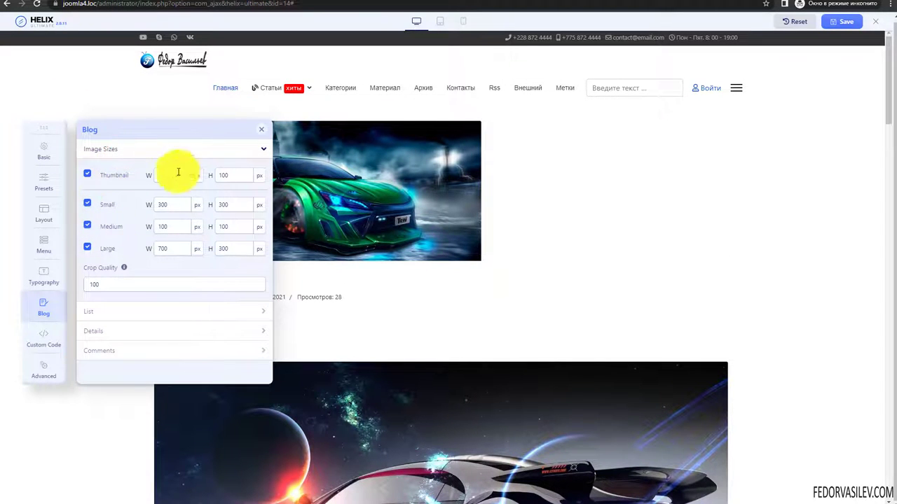
click(115, 147)
click(106, 166)
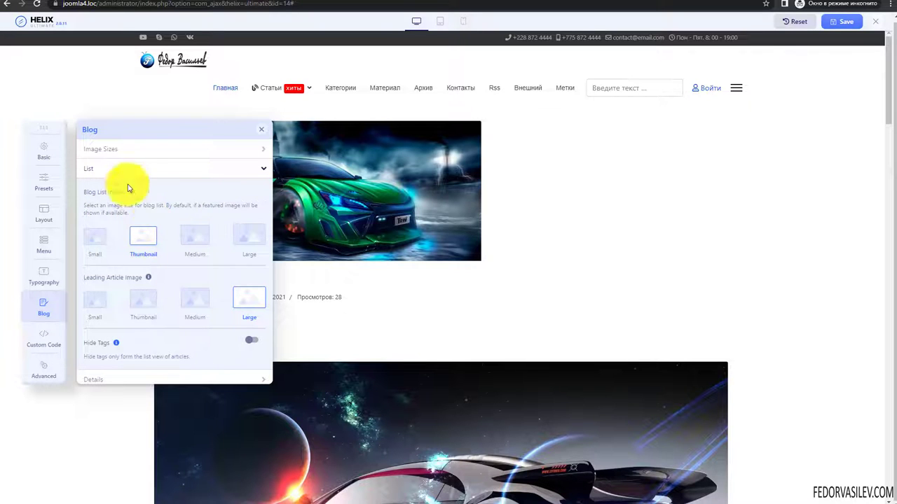
mouse_move(110, 290)
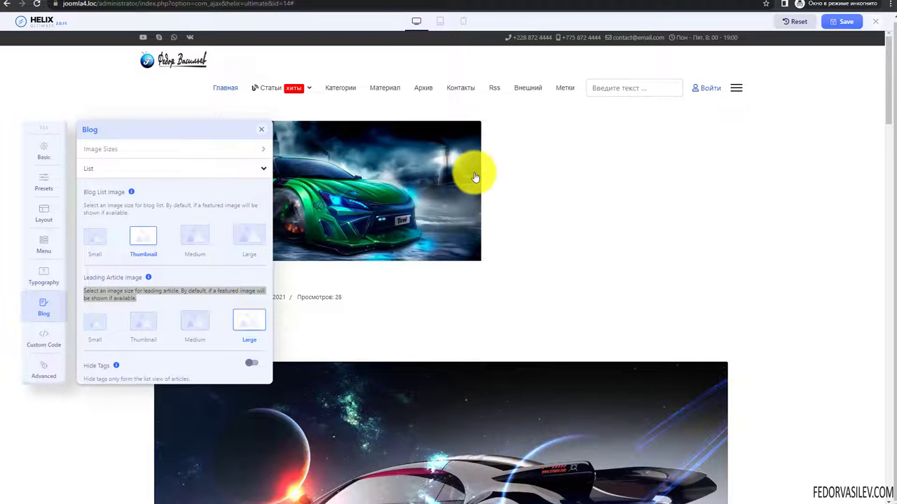
scroll(157, 266, down, 2)
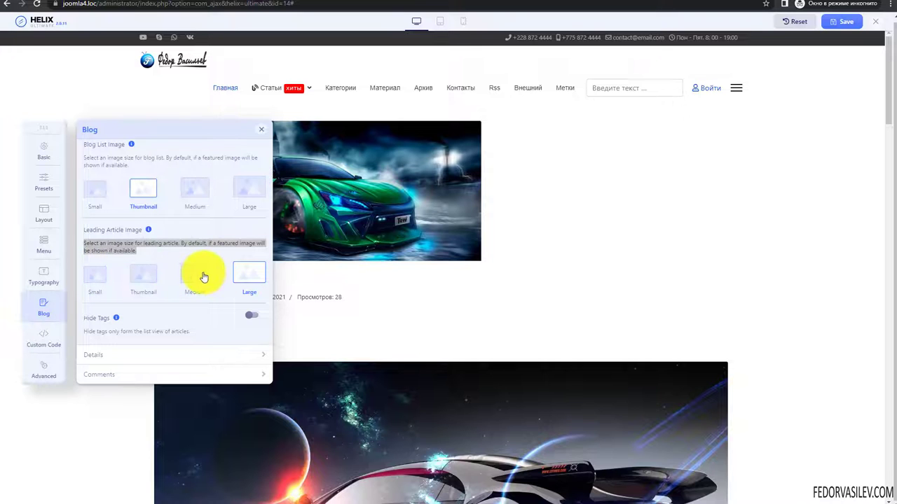
scroll(200, 276, up, 2)
click(188, 324)
click(144, 324)
click(95, 320)
- Switch Hide Tags on, then back off, and collapse the List section
click(116, 150)
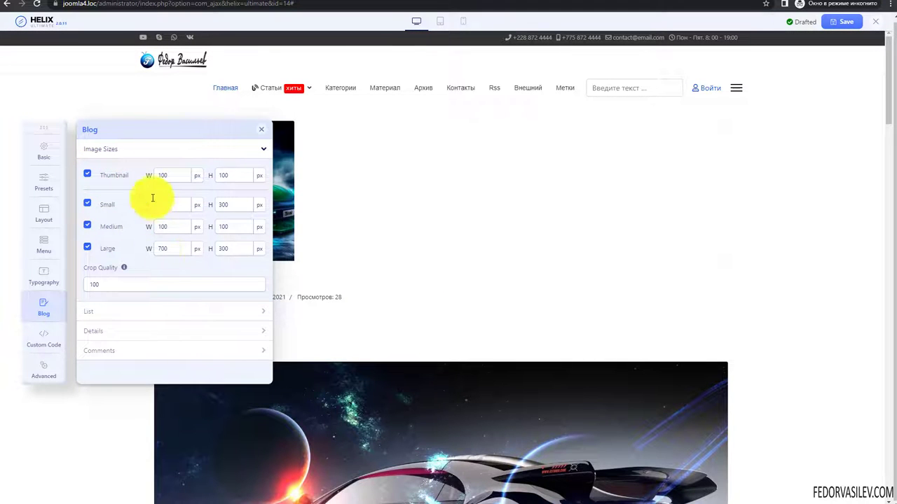
click(124, 150)
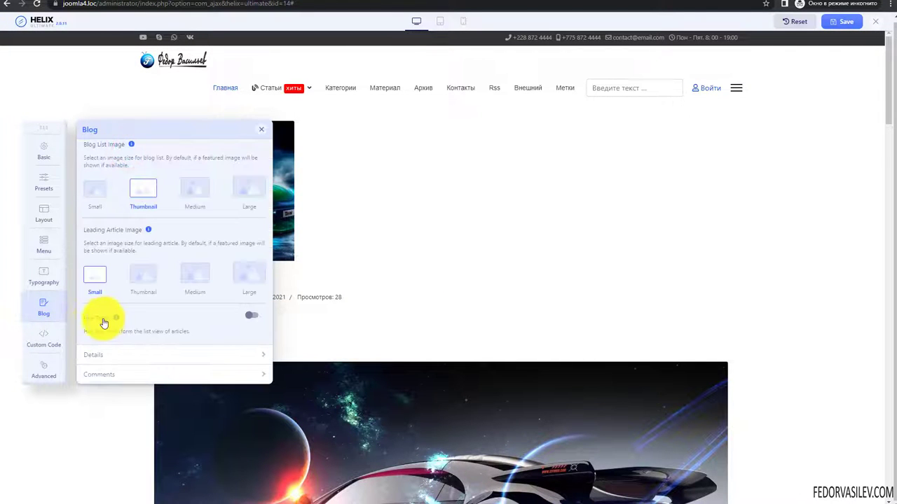
drag(187, 330, 88, 331)
scroll(311, 141, down, 10)
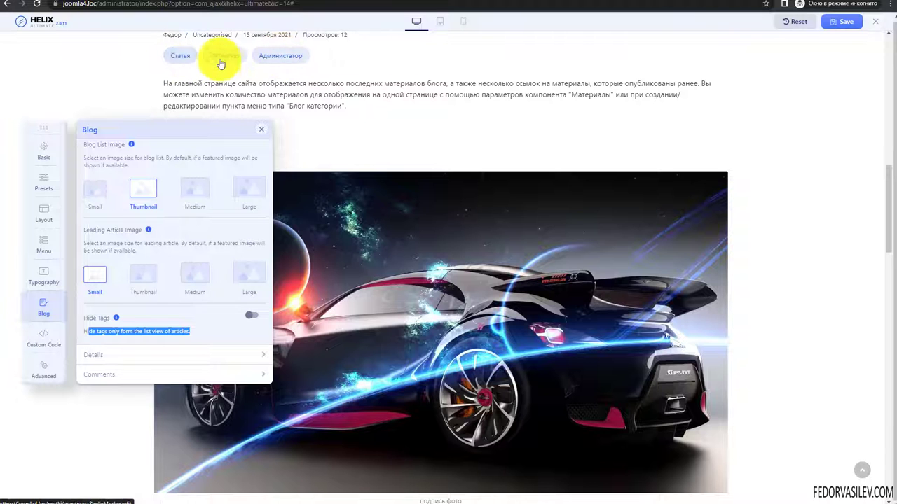
click(206, 336)
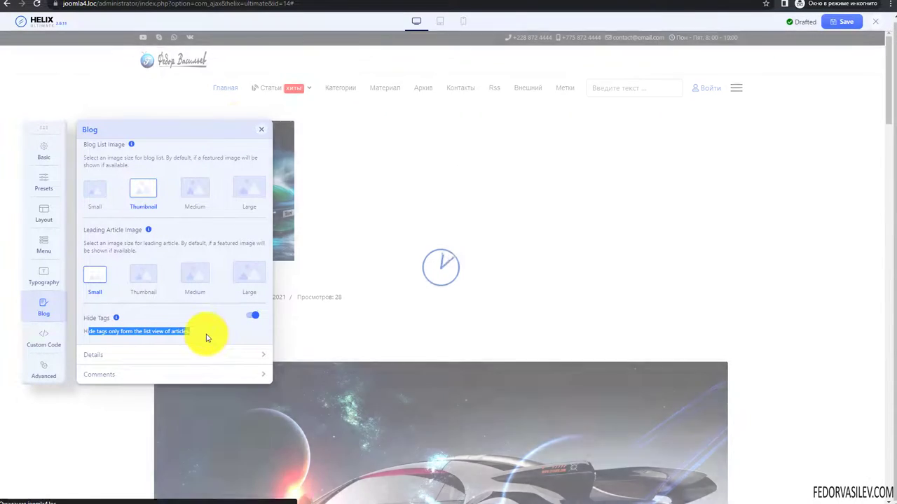
scroll(315, 147, down, 8)
scroll(317, 149, down, 1)
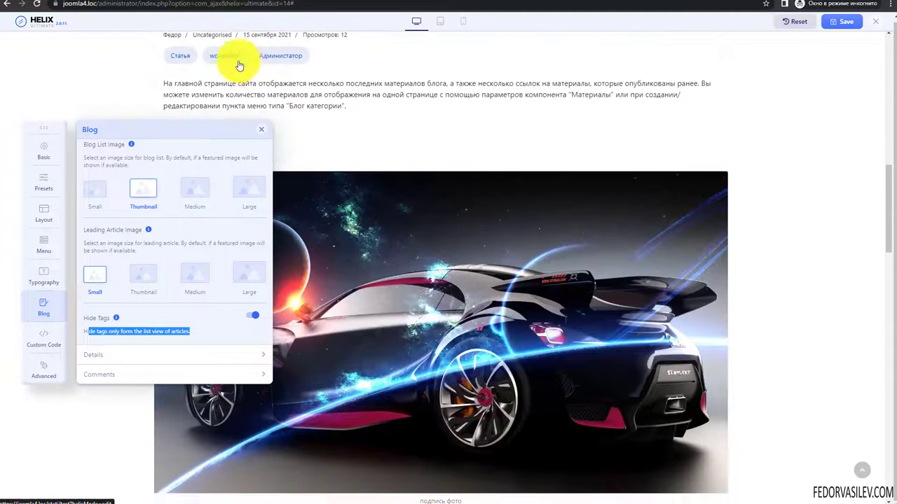
click(250, 317)
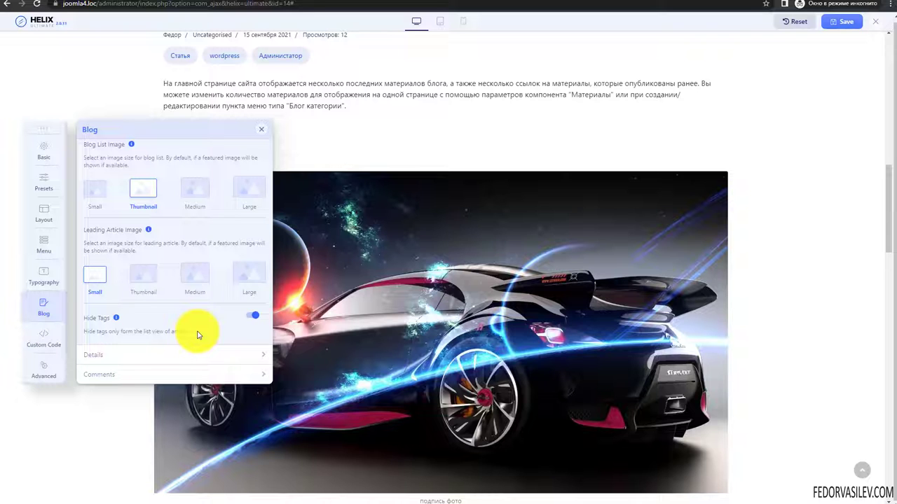
click(253, 316)
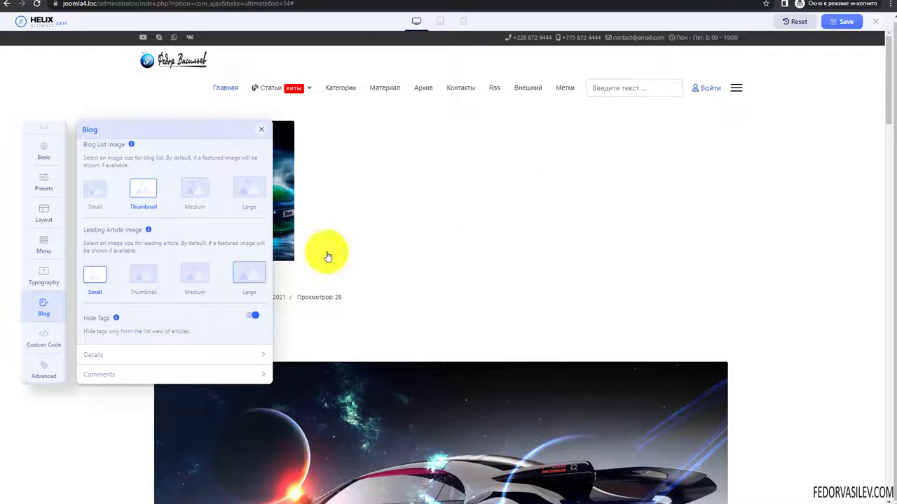
scroll(469, 198, down, 2)
scroll(469, 198, down, 8)
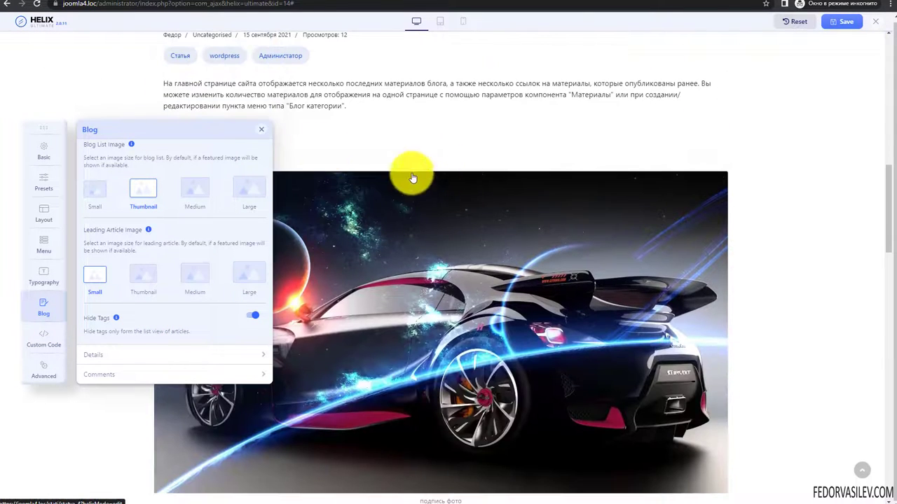
click(250, 315)
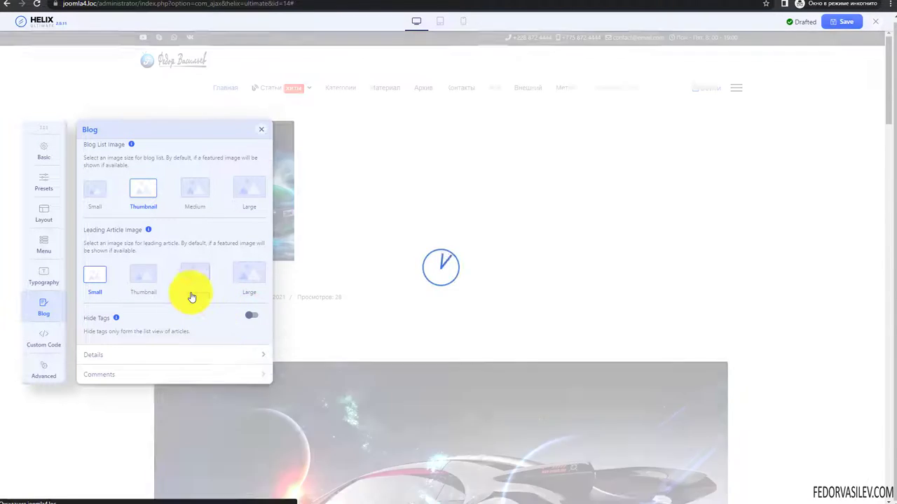
scroll(130, 188, up, 1)
click(132, 167)
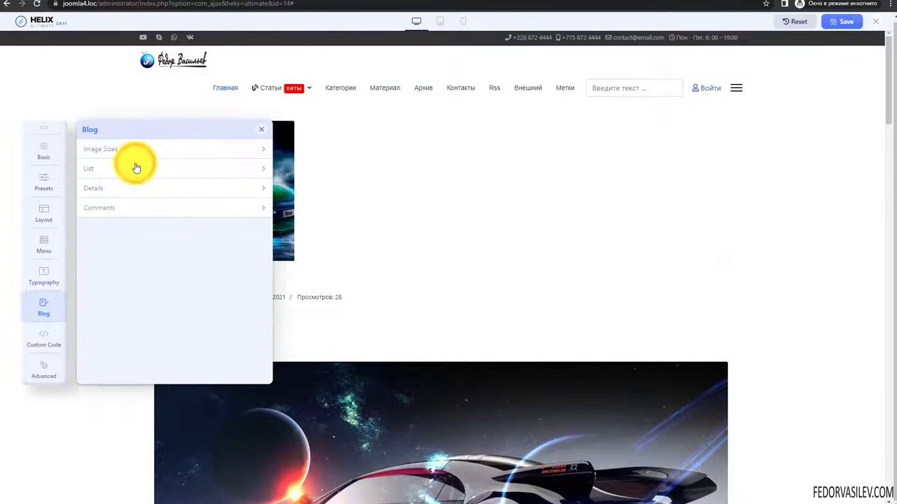
- Collapse List, expand Details, and choose Small for Blog Details Image
scroll(345, 211, down, 5)
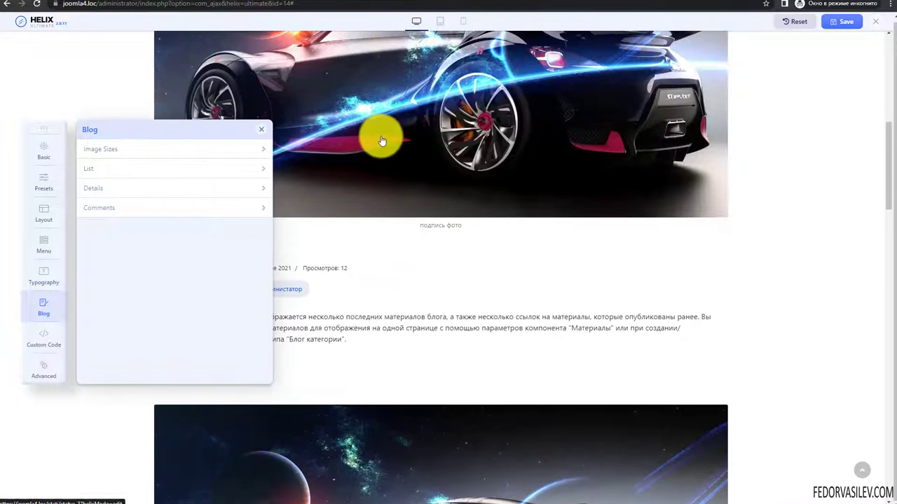
click(132, 168)
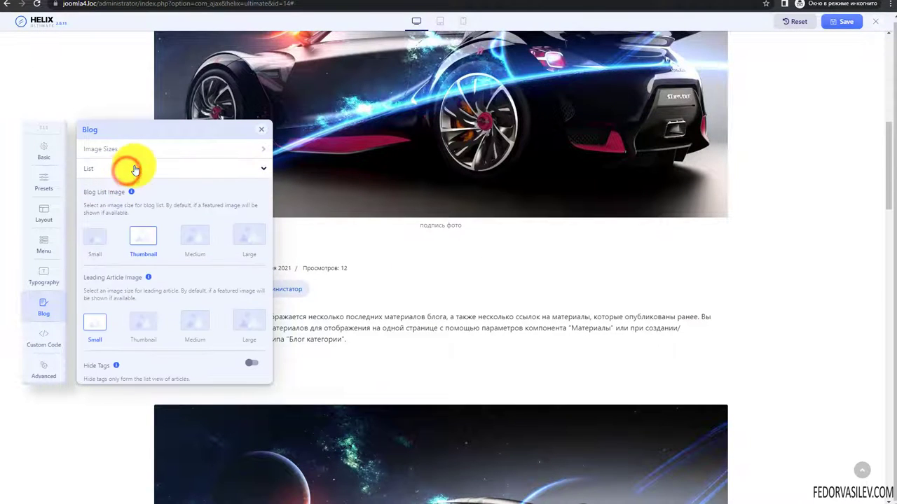
click(134, 168)
click(133, 168)
scroll(151, 228, down, 1)
scroll(150, 225, up, 1)
click(140, 170)
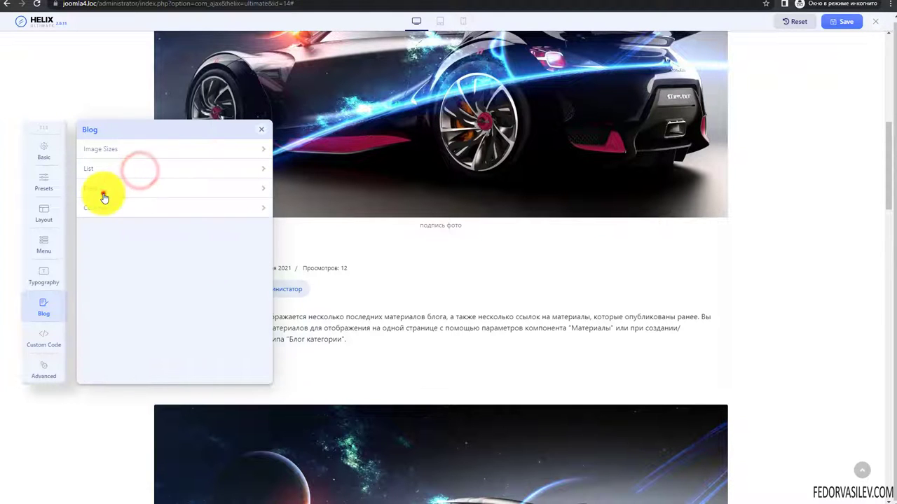
click(102, 189)
scroll(144, 201, down, 1)
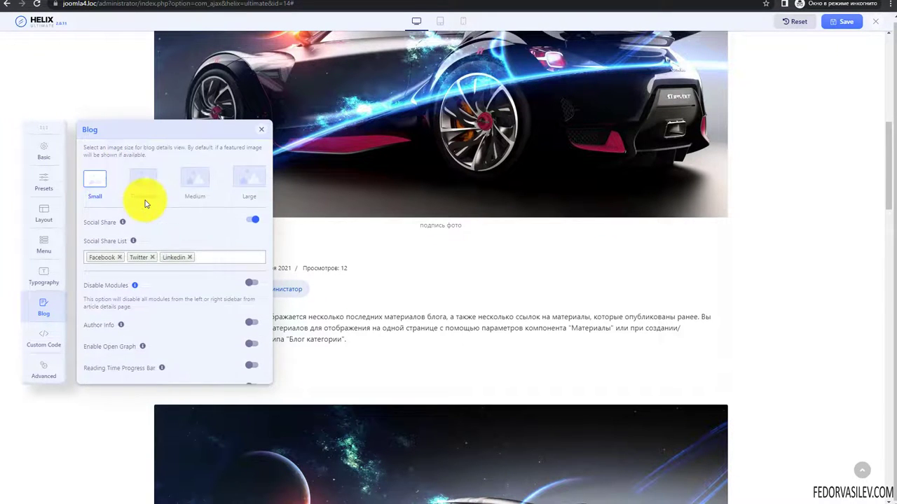
scroll(105, 224, up, 1)
click(85, 278)
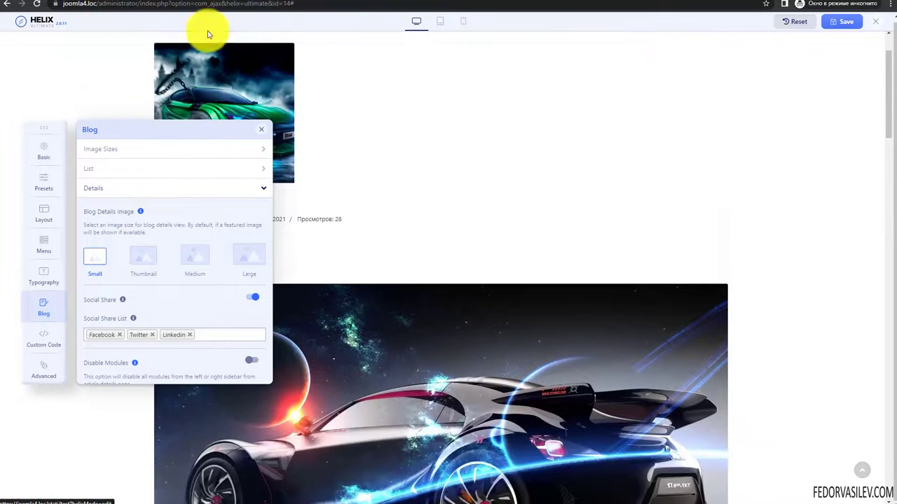
- Preview the тест article on the site, then keep Blog Details Image at Small
click(266, 1)
click(195, 149)
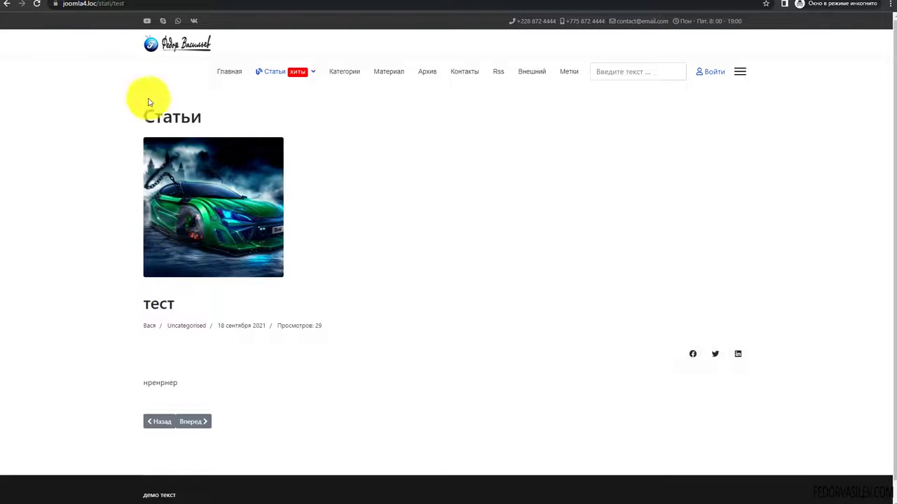
click(115, 3)
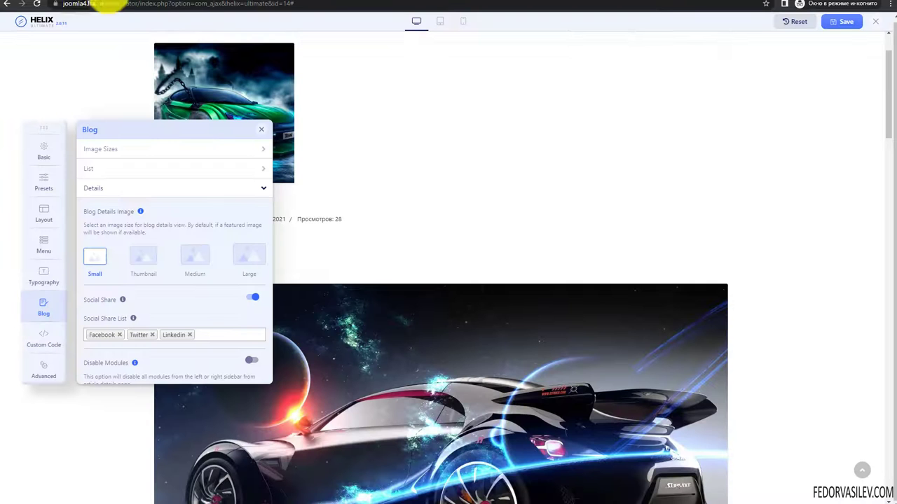
click(141, 258)
click(192, 257)
click(147, 255)
click(95, 258)
click(131, 148)
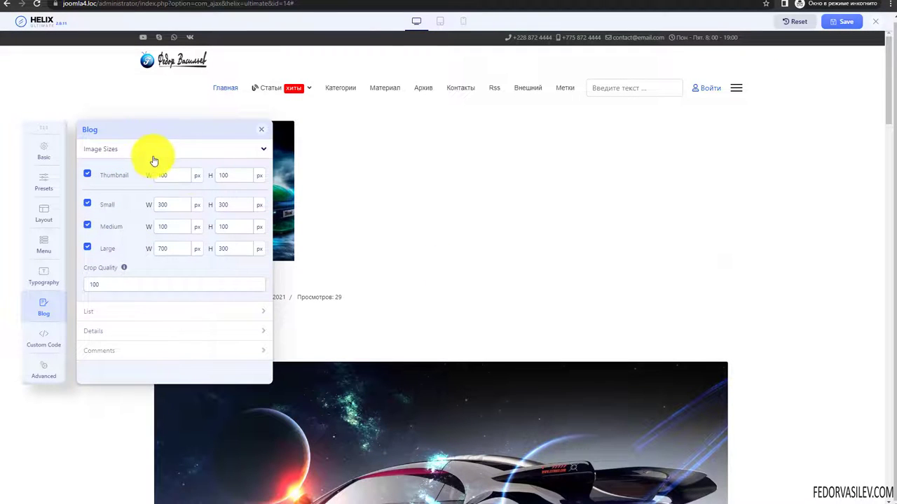
click(155, 151)
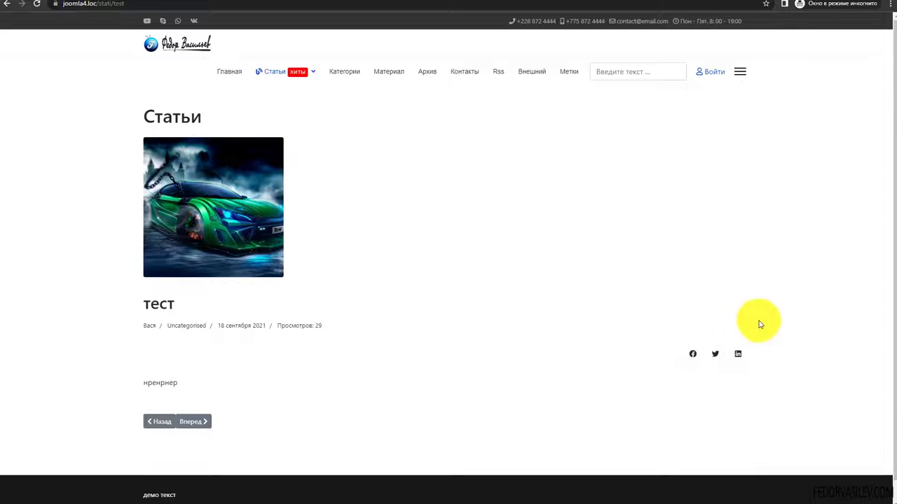
click(143, 3)
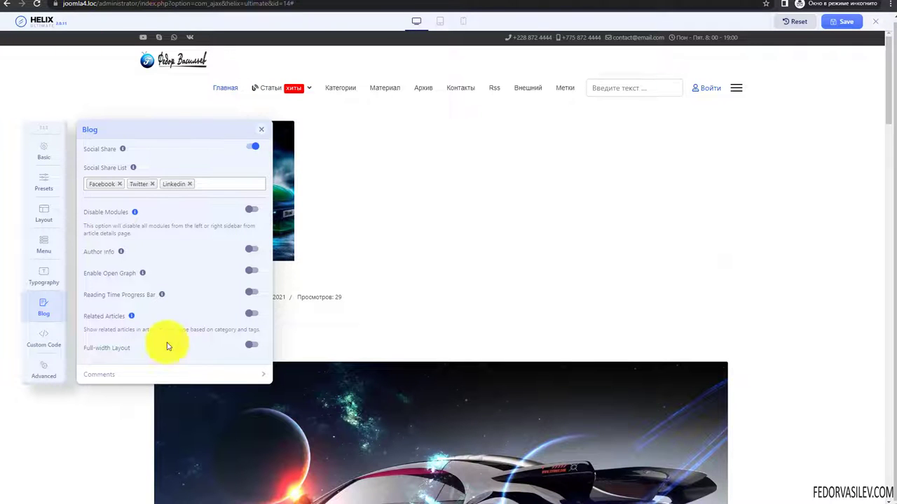
- Review the Social Share list (Facebook, Twitter, Linkedin), then switch Social Share off
scroll(189, 238, up, 2)
click(208, 262)
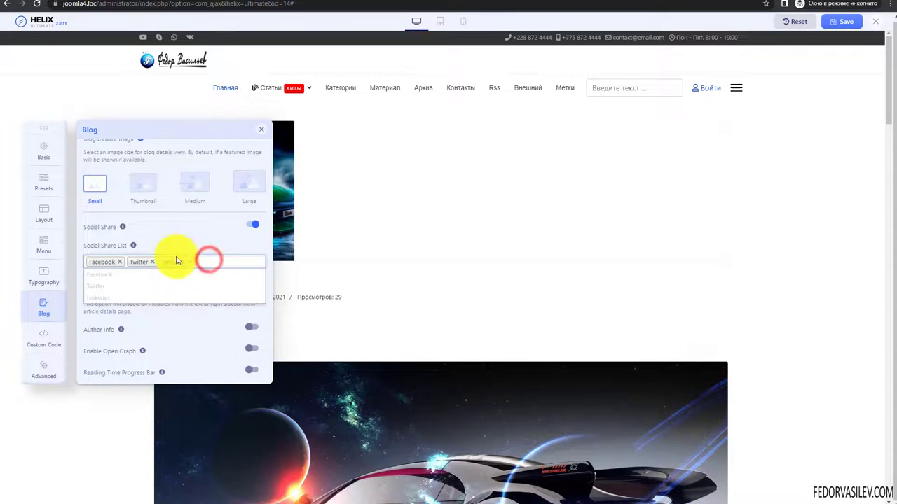
click(192, 260)
key(BackSpace)
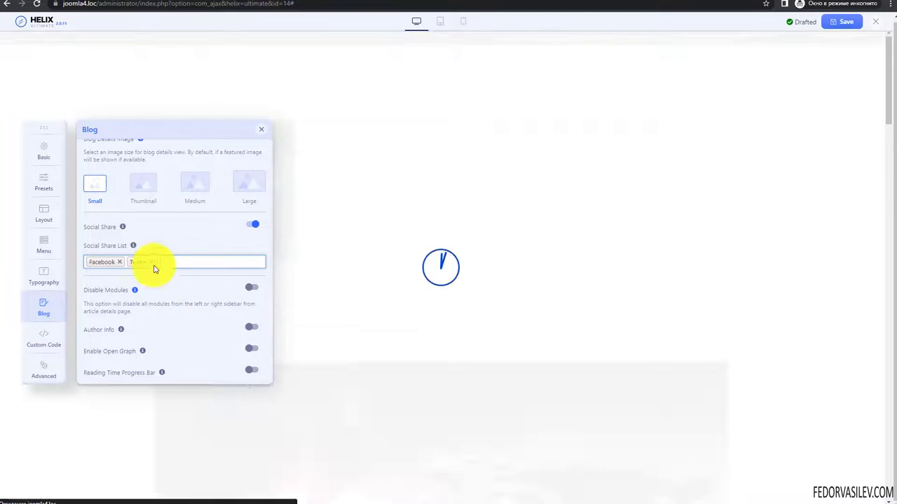
double_click(251, 224)
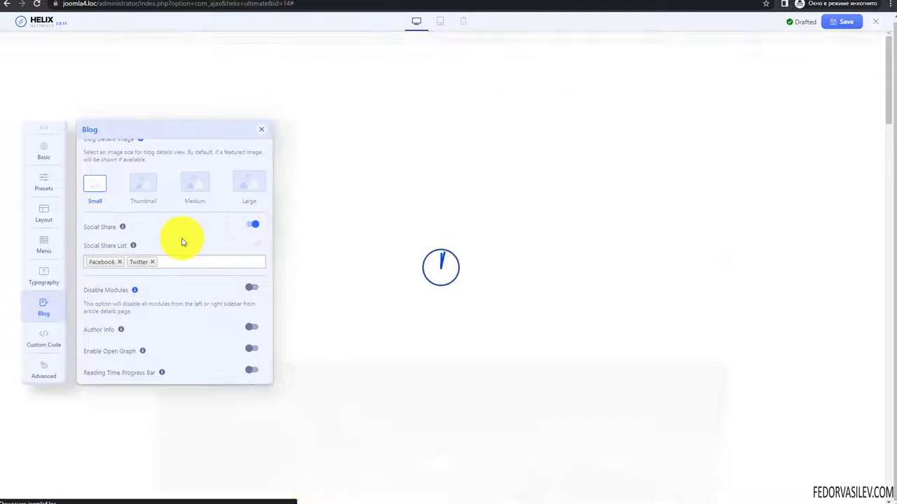
click(249, 224)
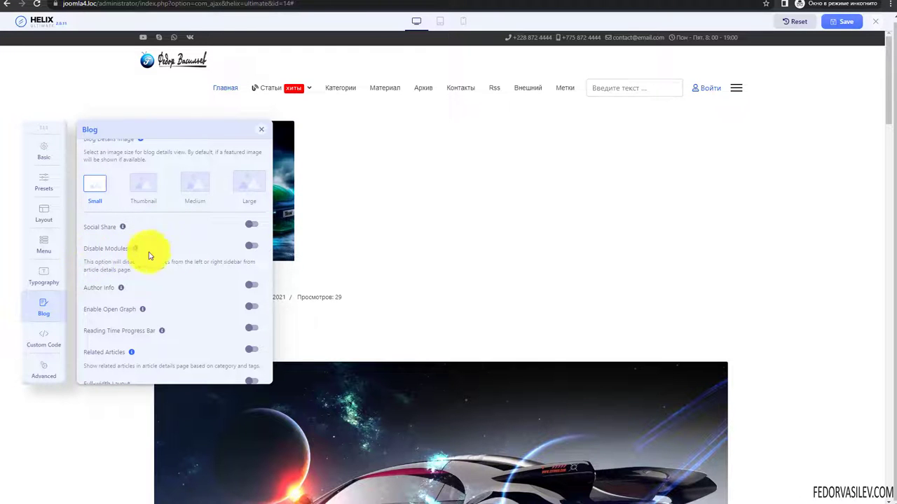
- Turn on Author Info, save the template settings, and open the site's article page
click(251, 246)
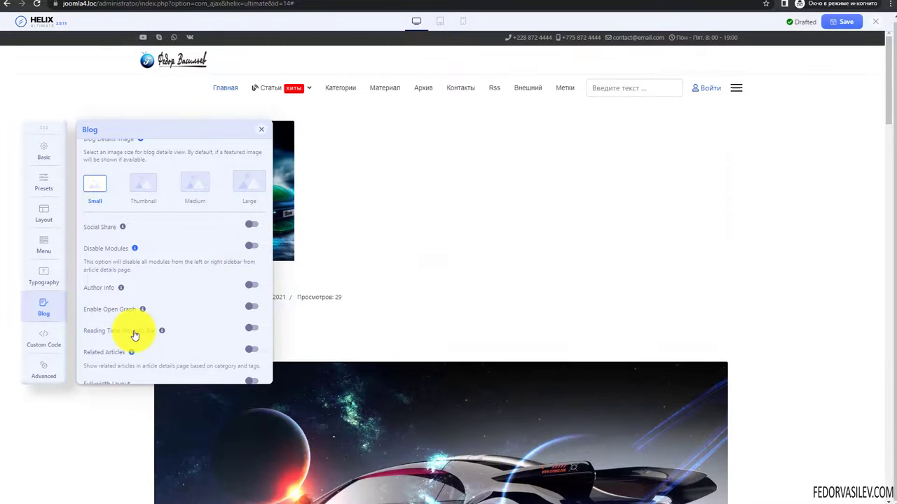
click(251, 286)
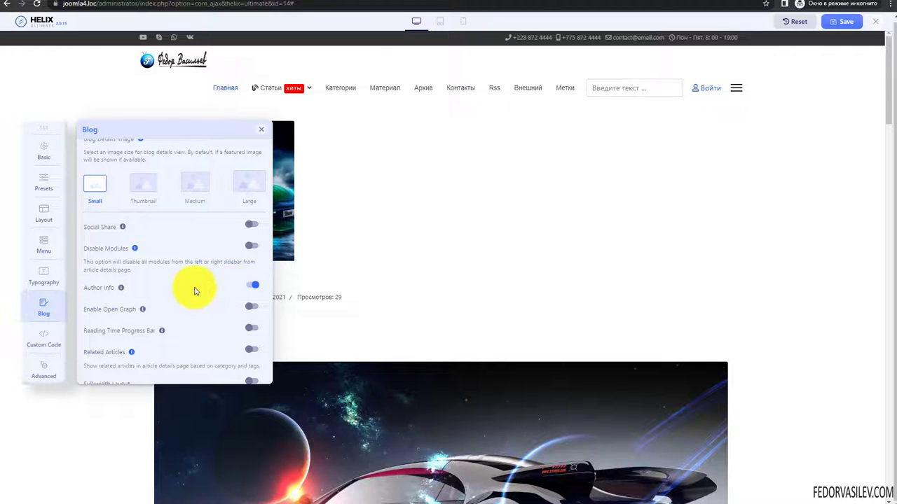
click(844, 21)
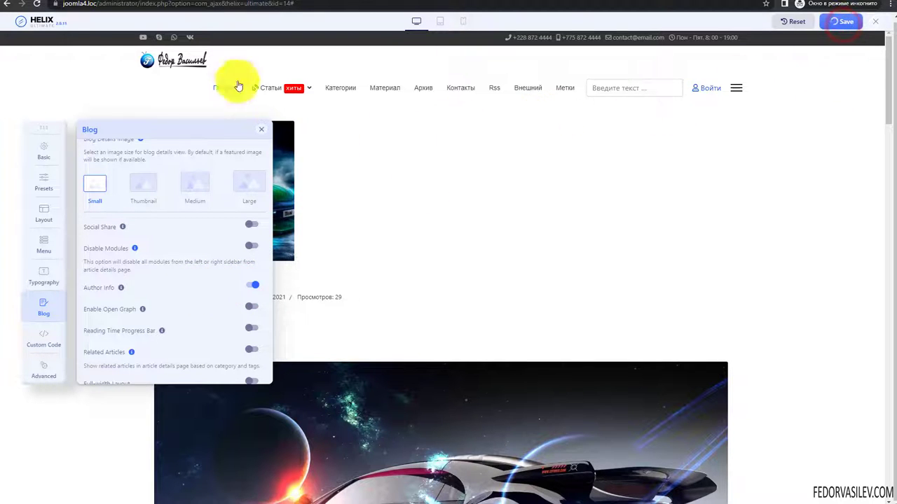
click(231, 3)
- Reload the тест article and inspect the new author block with avatar below the text
key(F5)
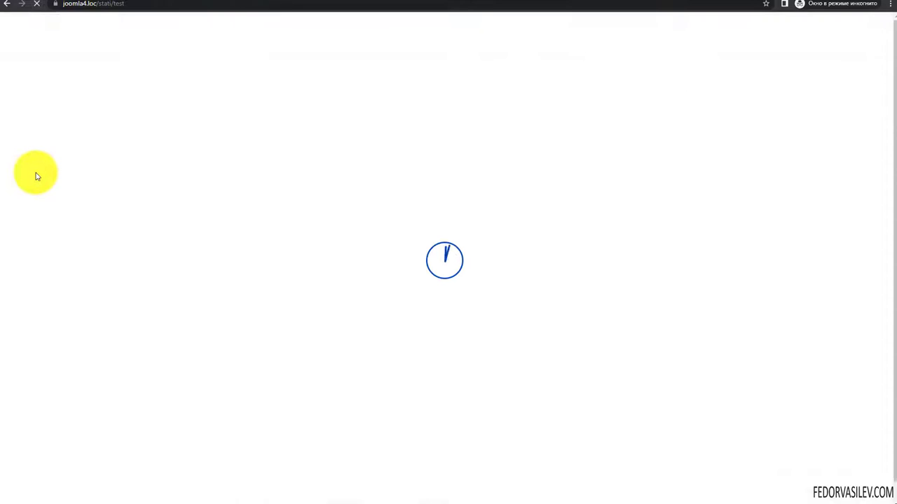
scroll(66, 298, down, 1)
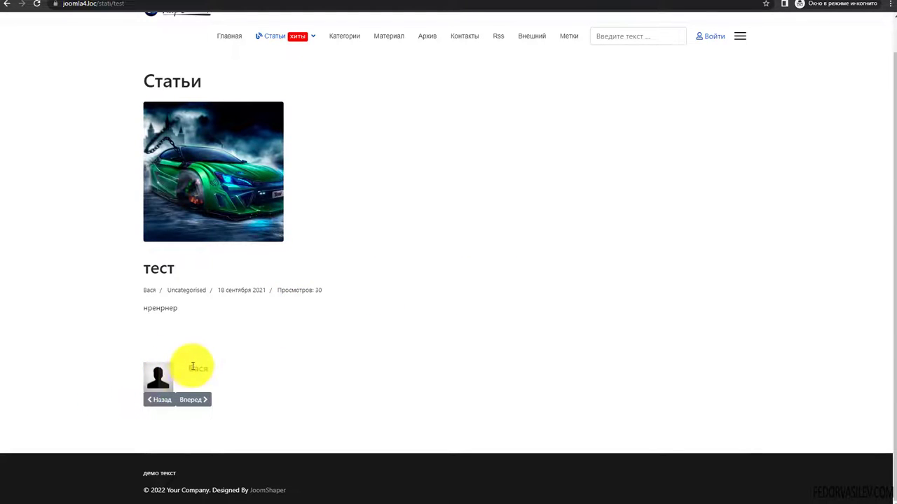
drag(208, 369, 197, 386)
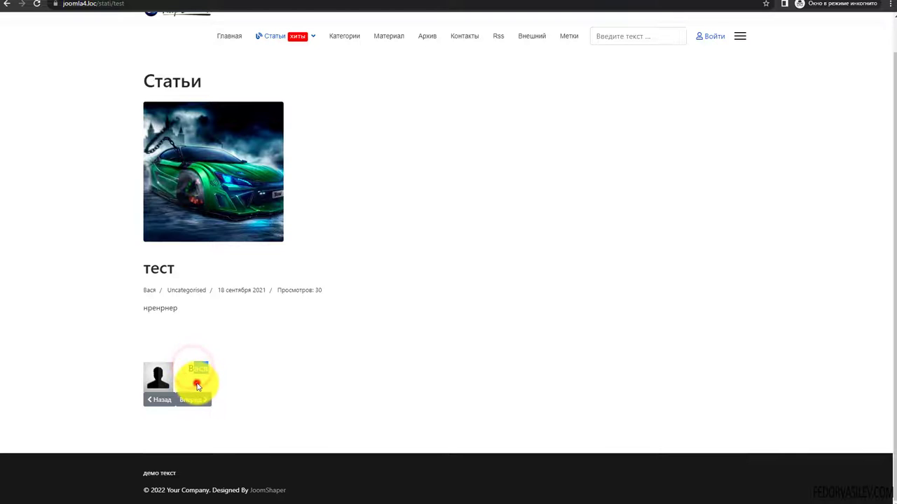
click(194, 381)
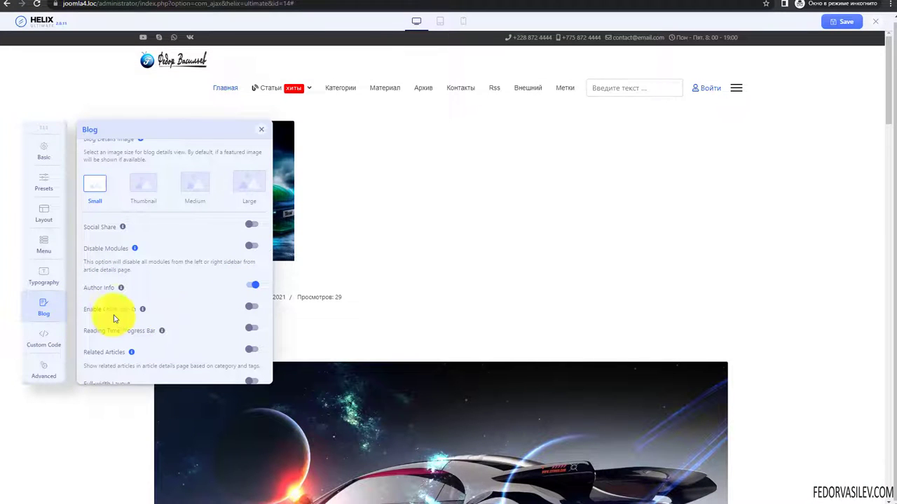
click(251, 306)
scroll(213, 324, down, 3)
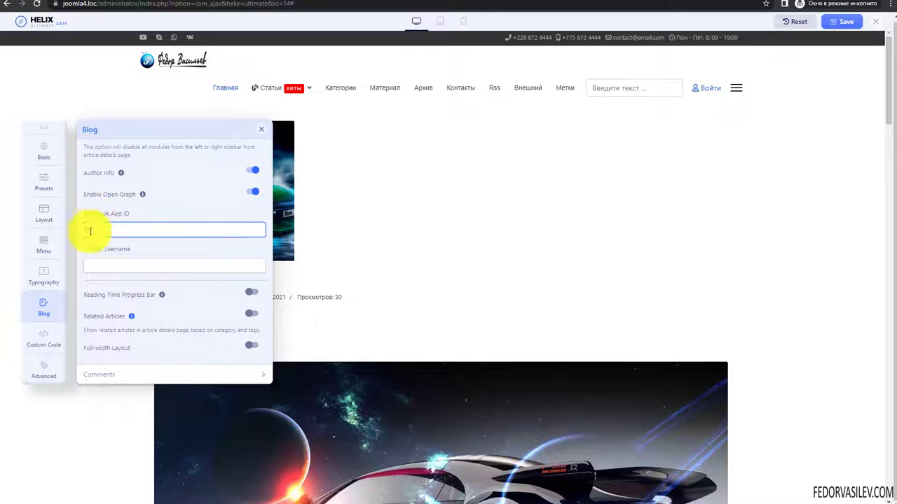
click(109, 265)
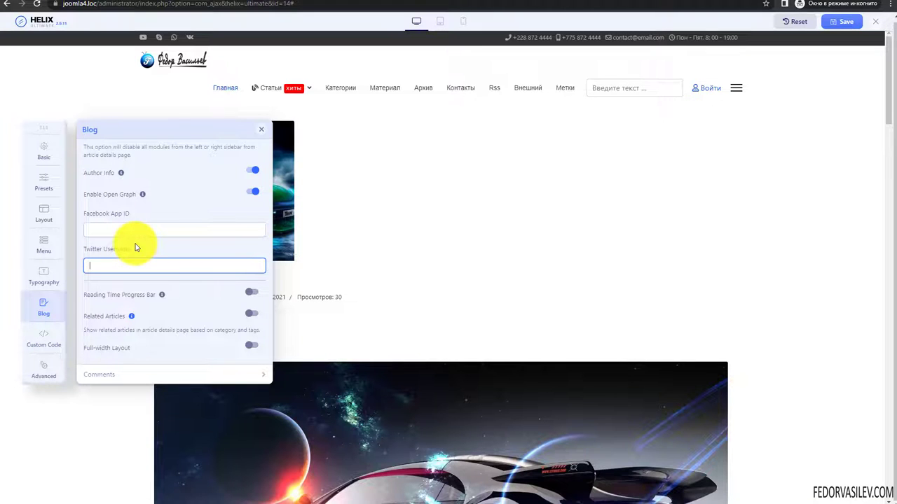
click(250, 194)
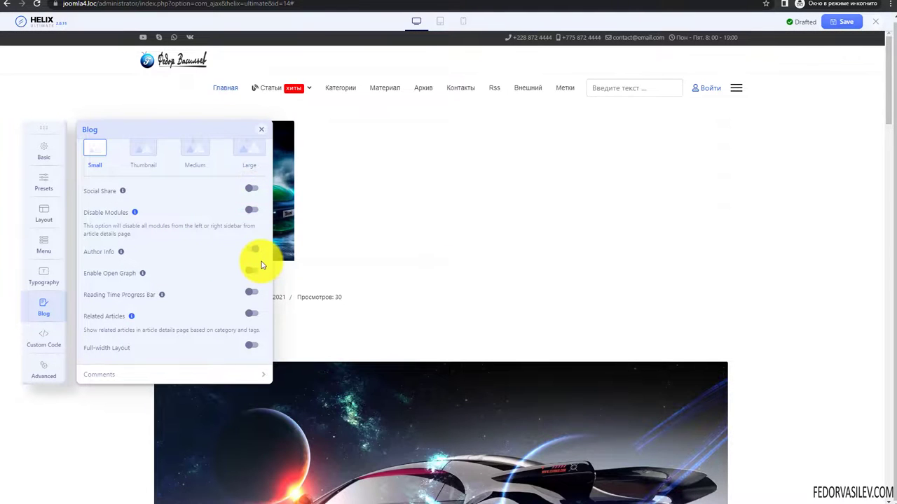
click(259, 258)
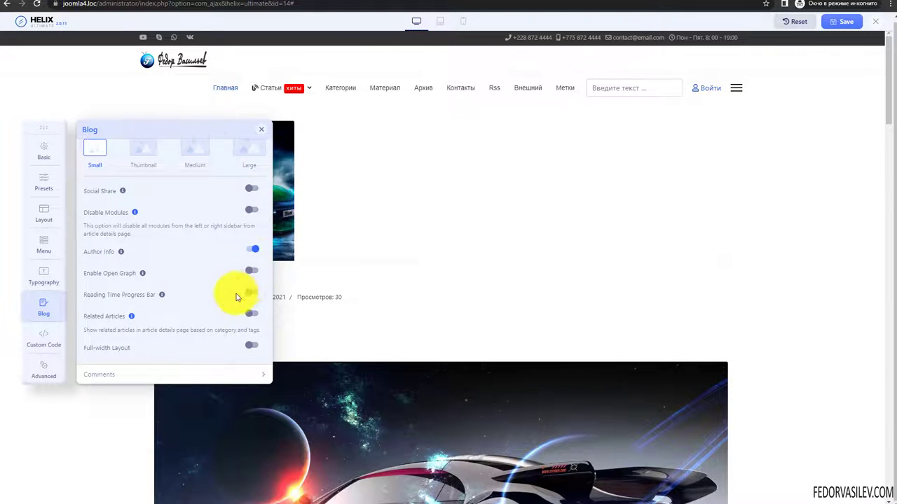
click(254, 273)
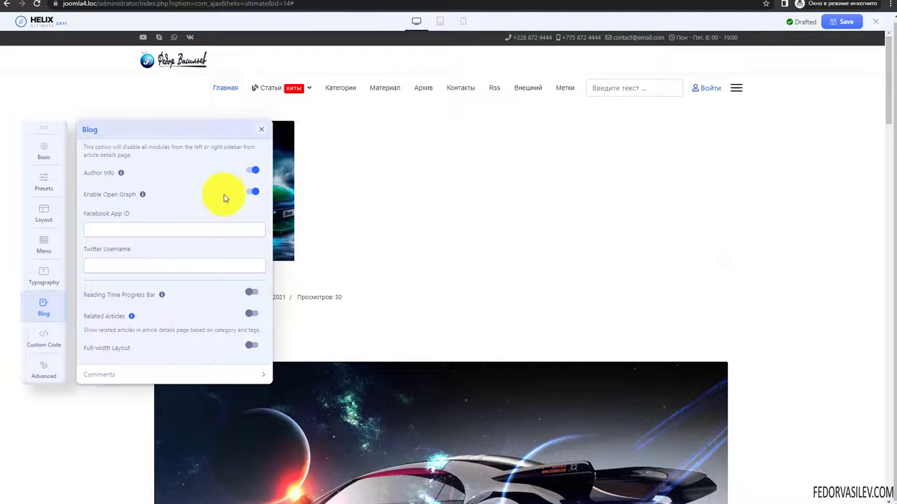
click(252, 194)
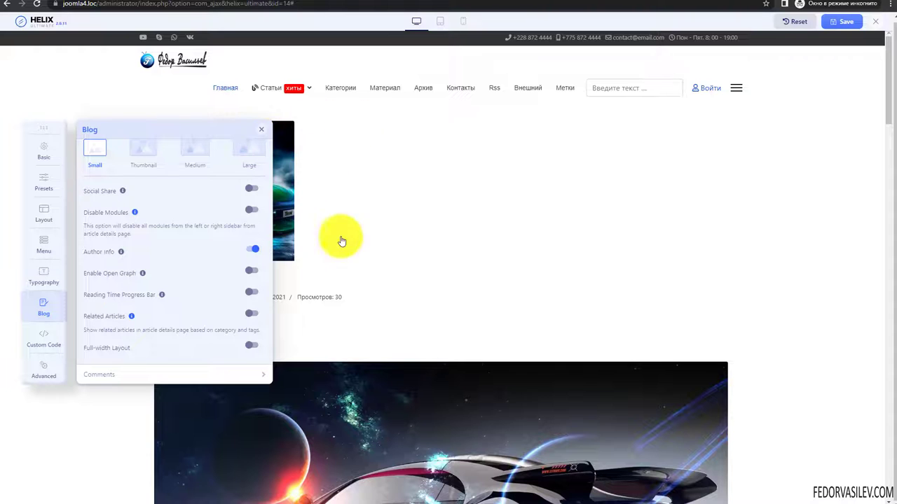
click(250, 295)
- Set the reading time progress bar colour to magenta #ff00d0
scroll(203, 295, down, 2)
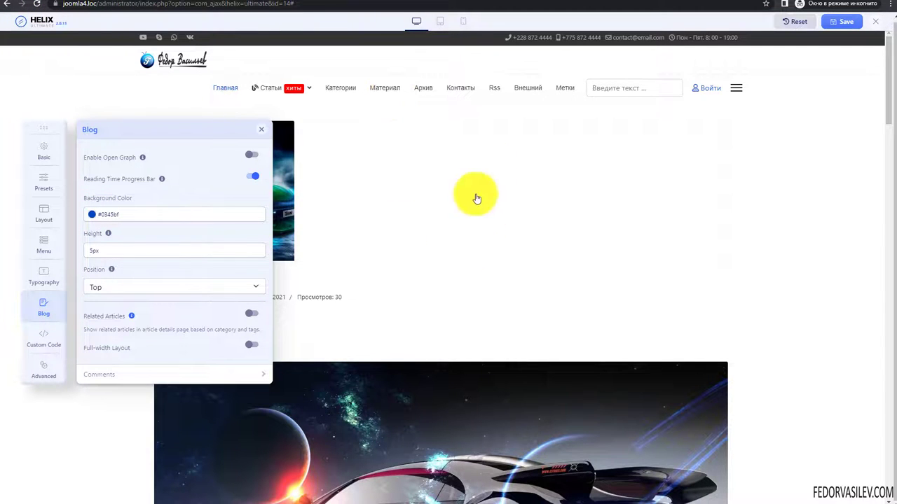
click(91, 215)
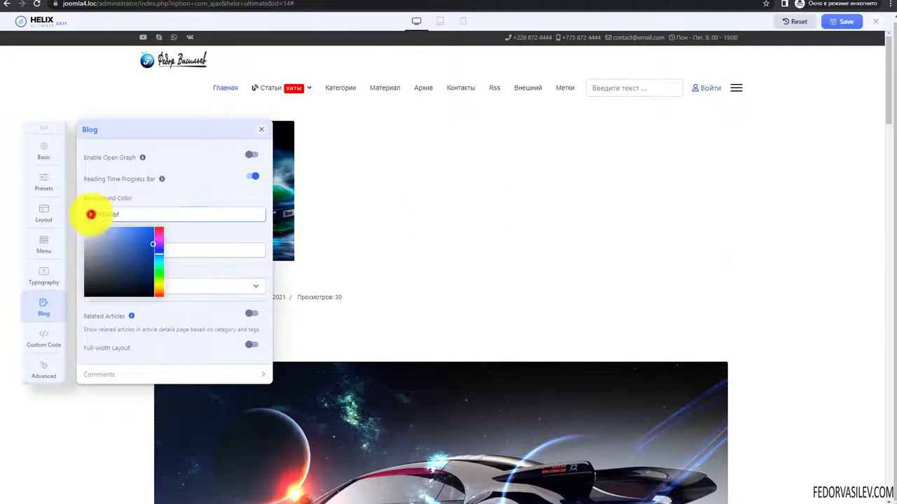
click(190, 202)
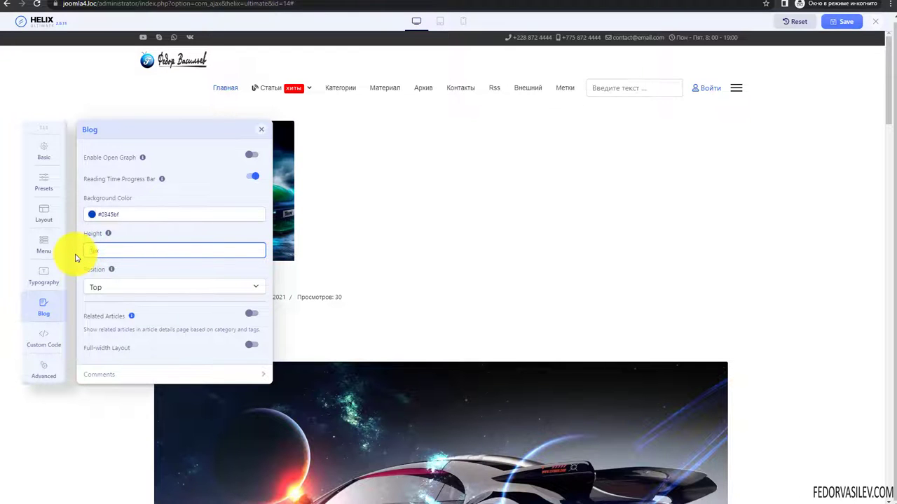
click(90, 214)
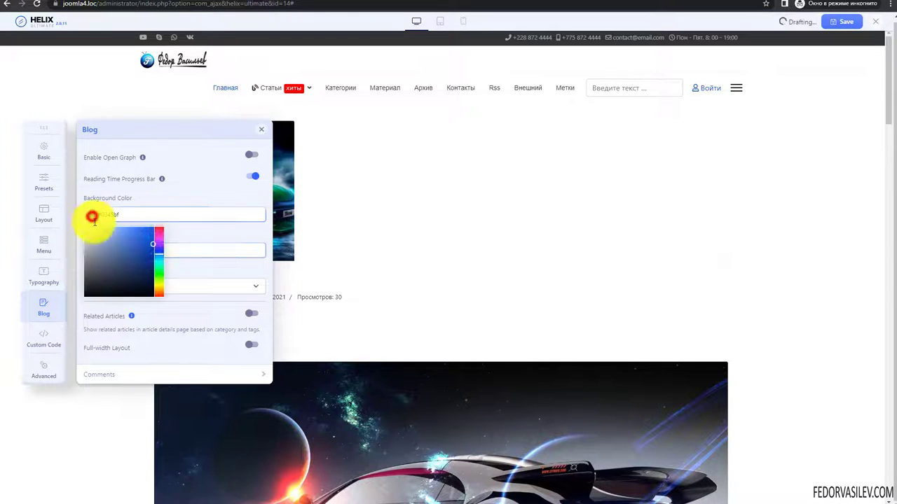
drag(159, 238, 156, 232)
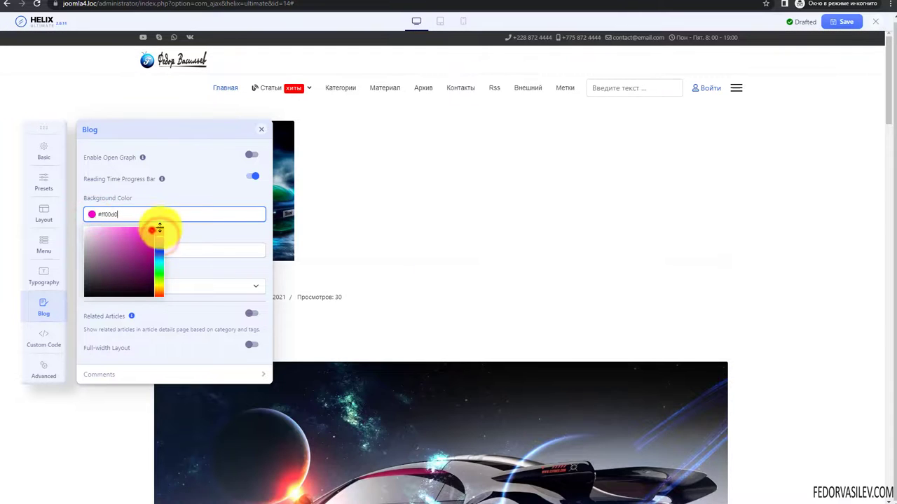
click(189, 237)
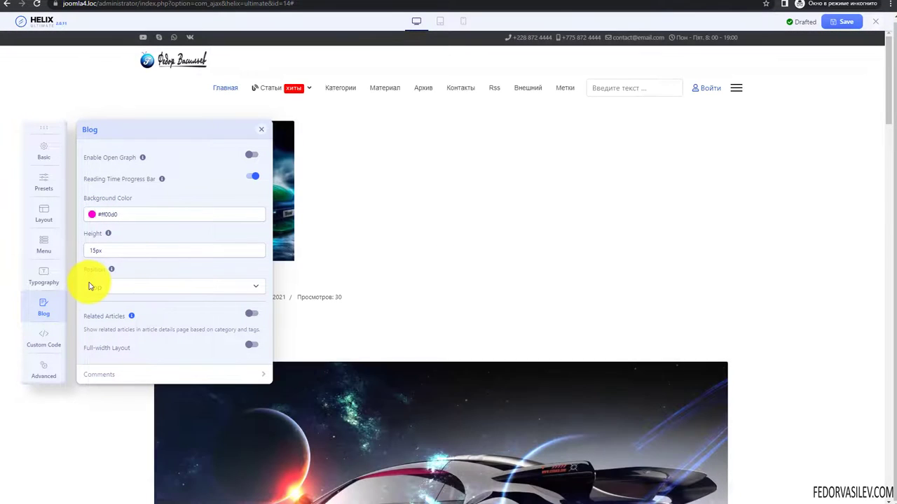
- Keep the 15px progress bar at Top, save, and reload the article page to view it
click(90, 287)
click(110, 310)
click(134, 280)
click(100, 301)
click(128, 270)
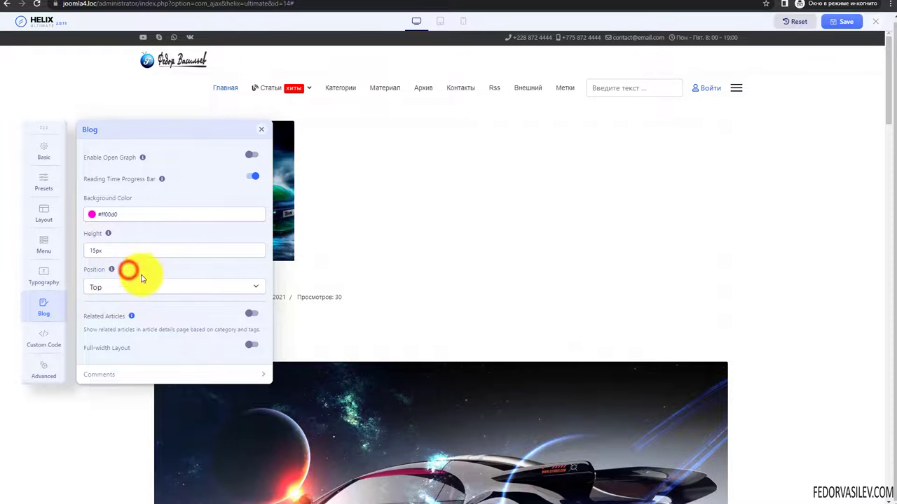
click(843, 21)
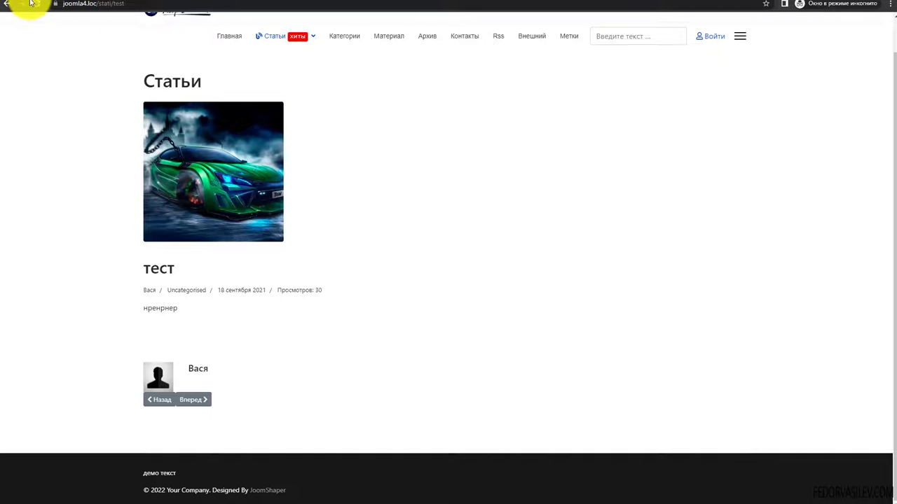
click(34, 4)
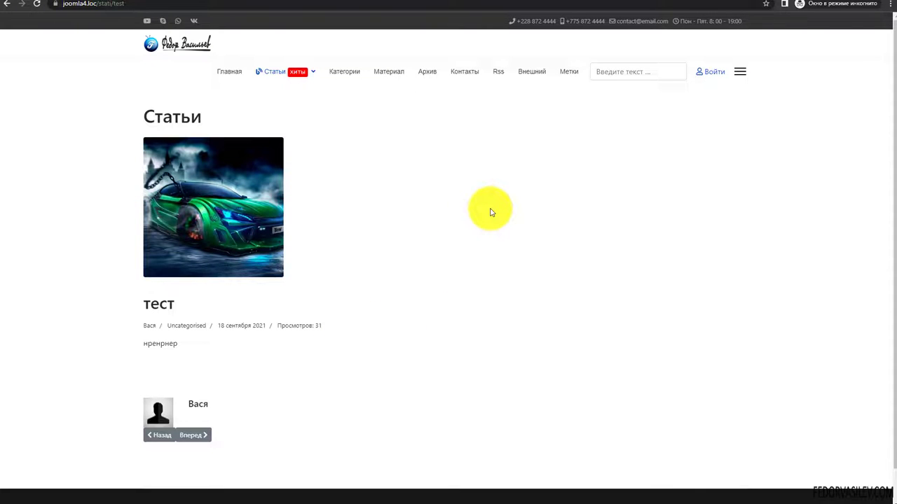
scroll(323, 151, down, 1)
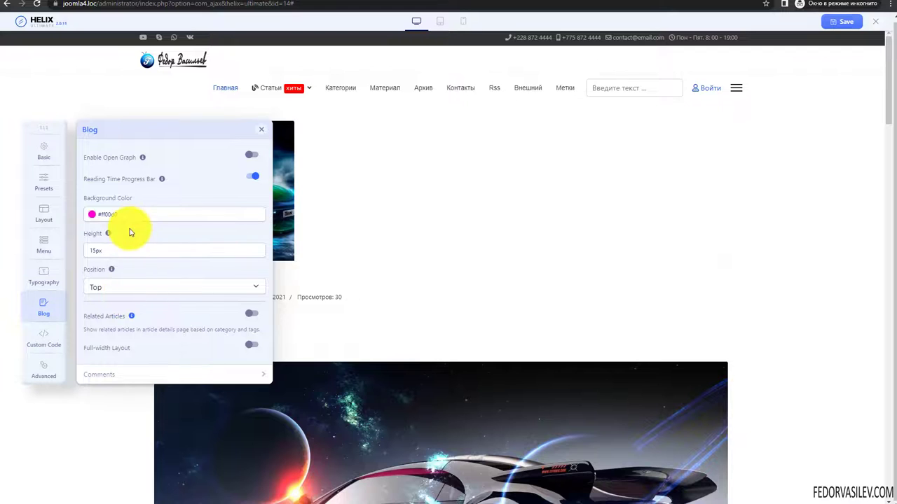
- Turn on Related Articles and set its heading to 'Еще'
scroll(178, 224, up, 1)
scroll(148, 270, down, 1)
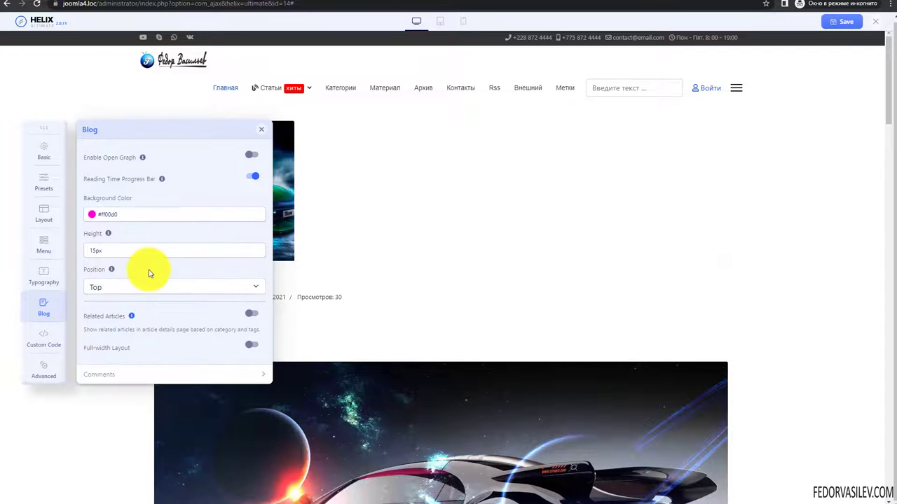
click(250, 318)
scroll(168, 287, down, 2)
drag(148, 215, 6, 219)
text(E)
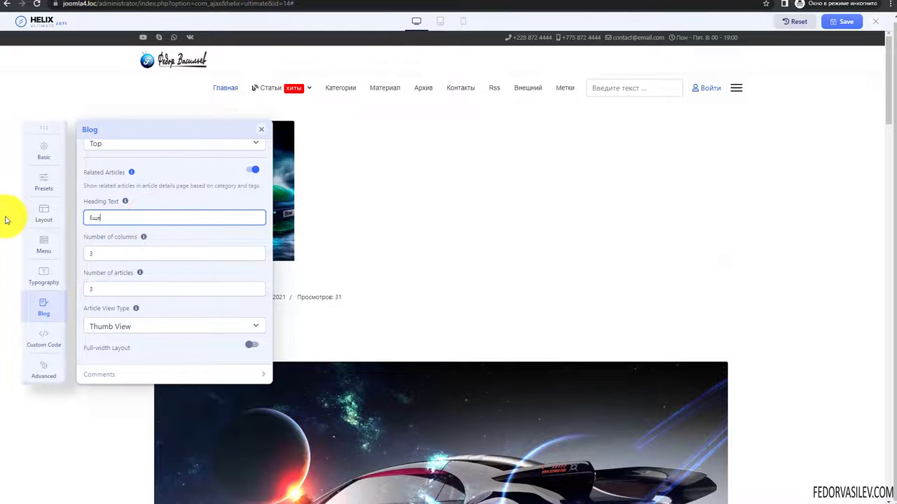
text(ще)
double_click(107, 217)
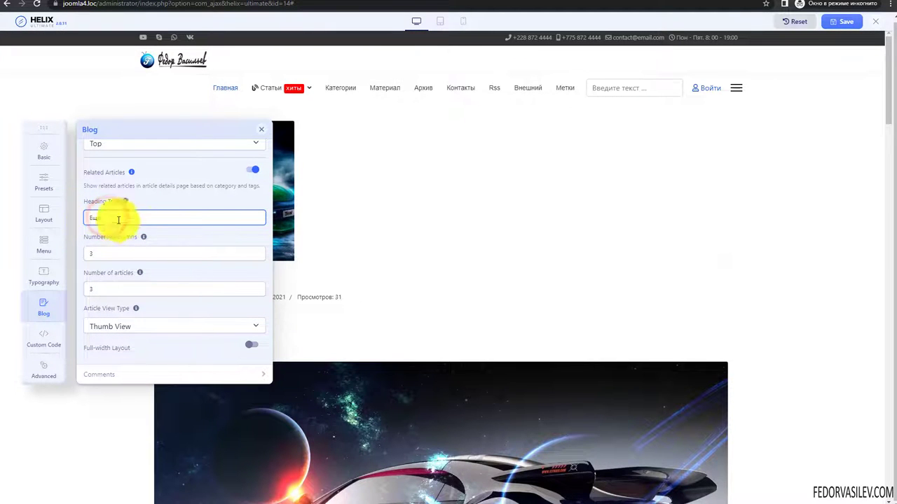
click(129, 218)
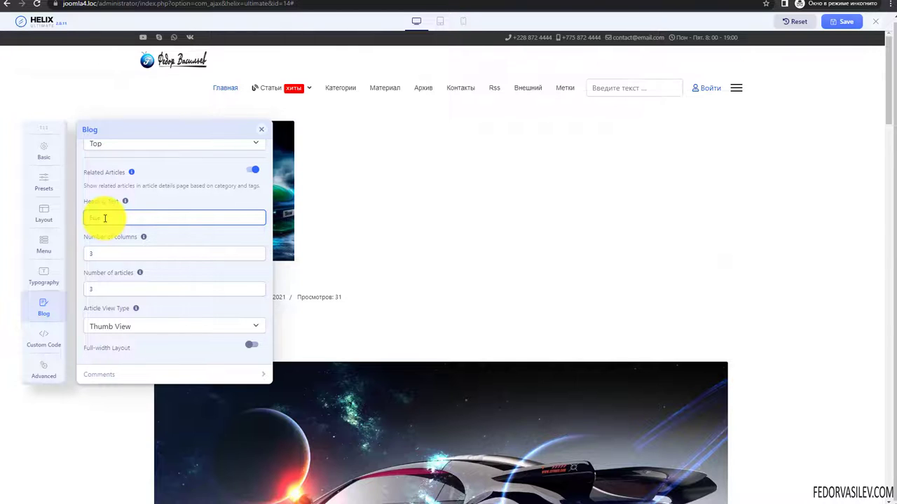
text(Еще)
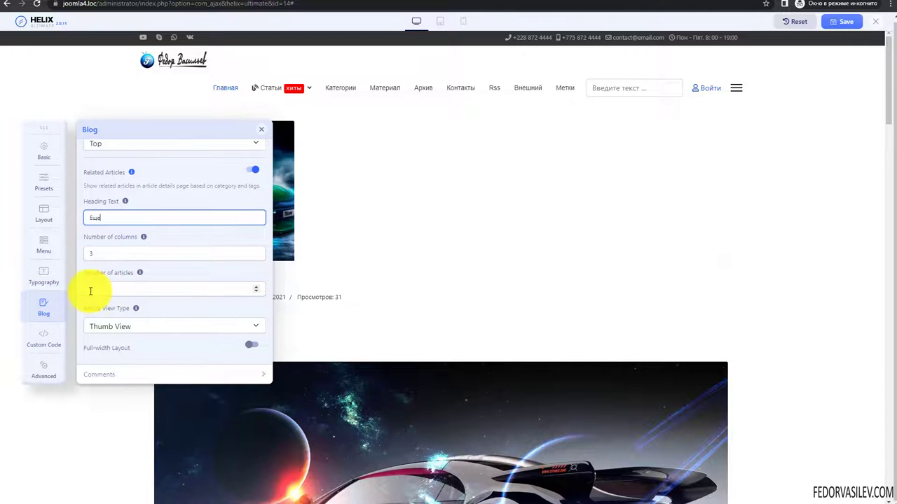
- Keep 3 columns, 3 articles and Thumb View, save, and switch to the front end
click(107, 253)
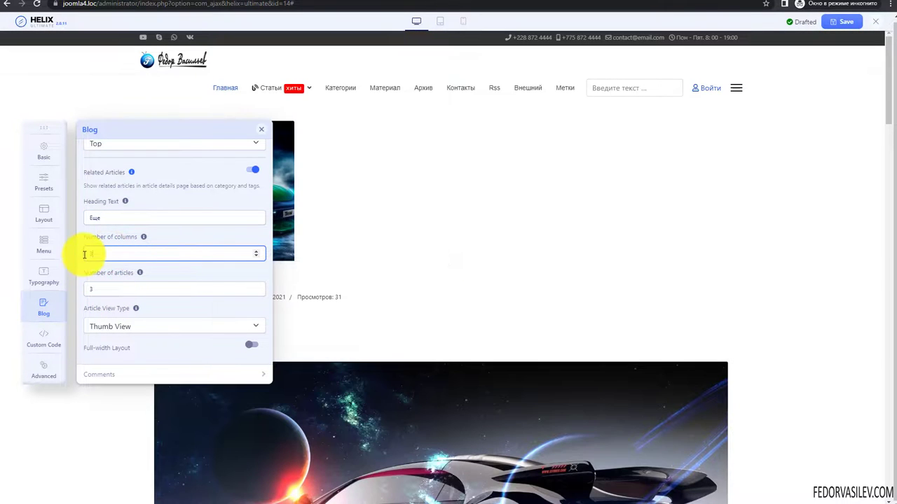
double_click(92, 253)
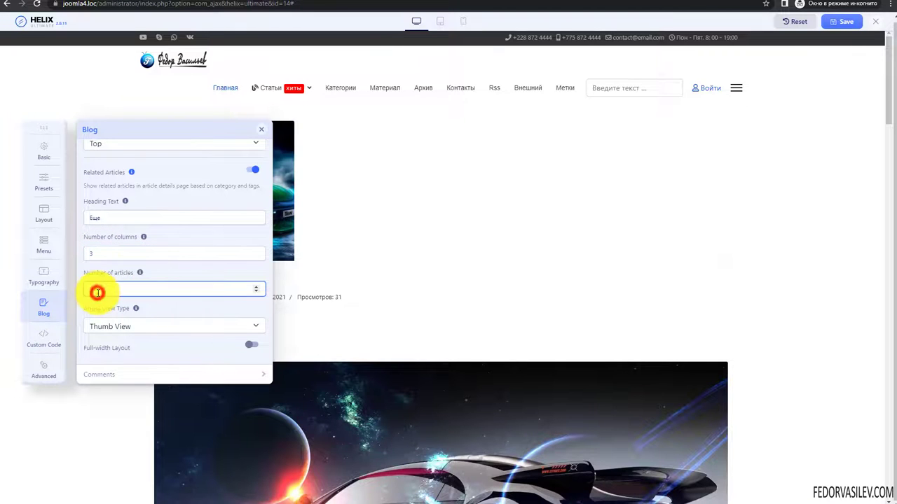
click(141, 275)
click(141, 275)
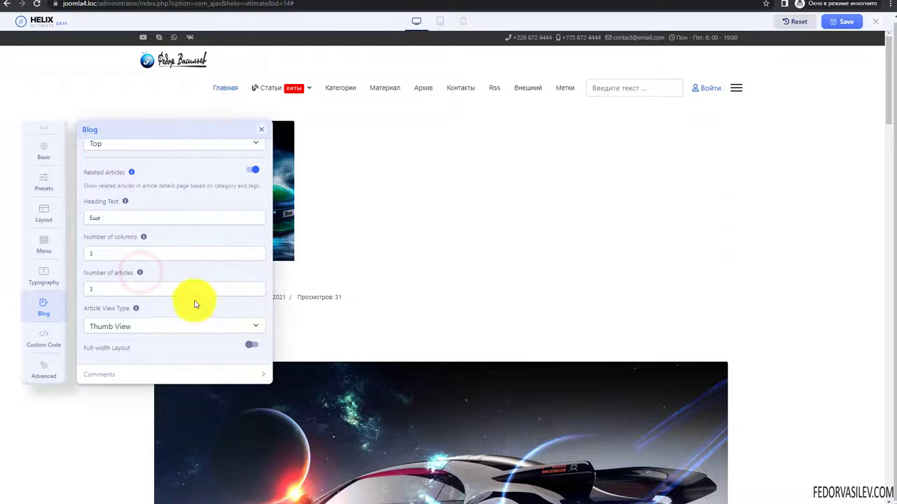
click(136, 324)
click(163, 322)
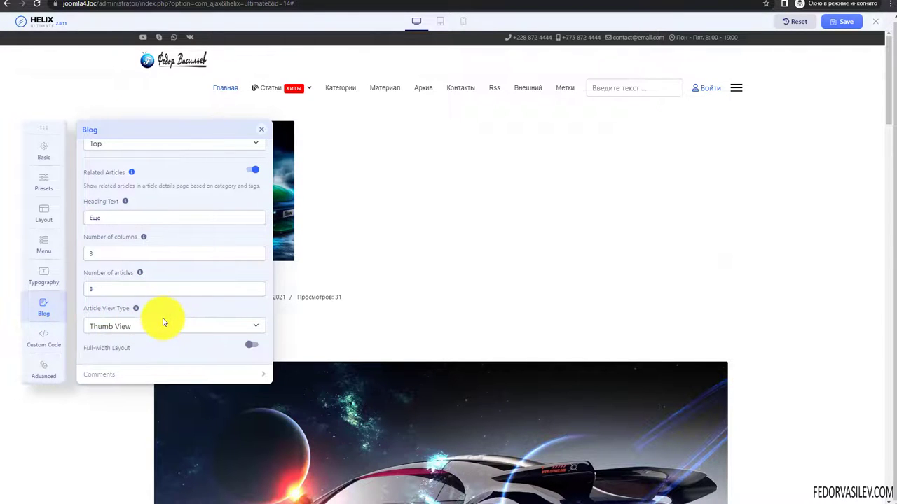
click(832, 26)
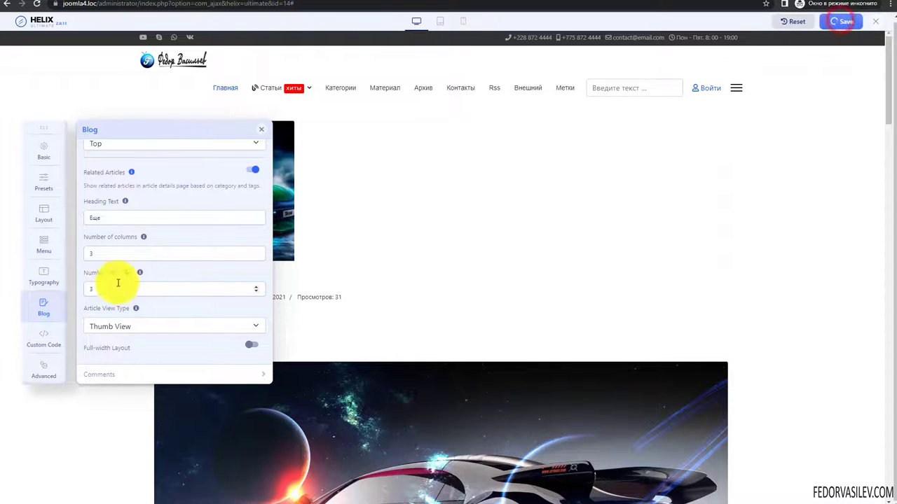
click(7, 3)
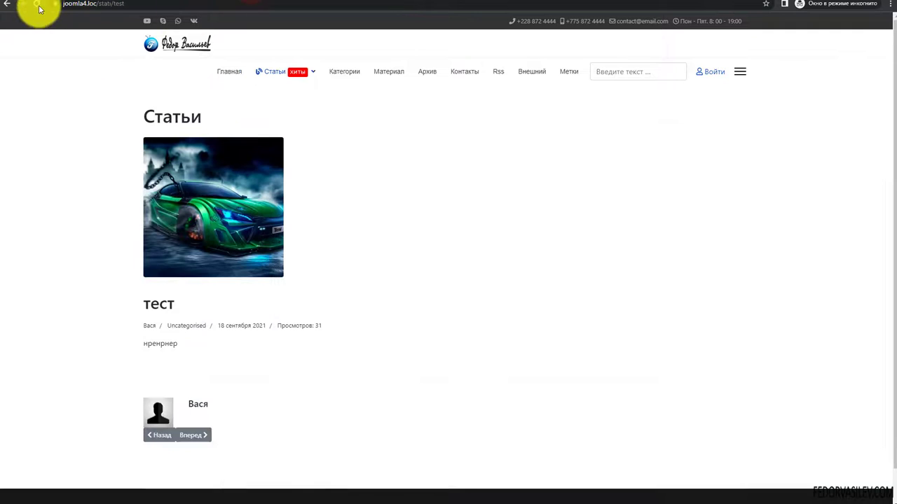
- Reload the тест article and scroll to the Еще block with Статья-1 (3), (4), (5)
click(38, 6)
scroll(80, 189, down, 2)
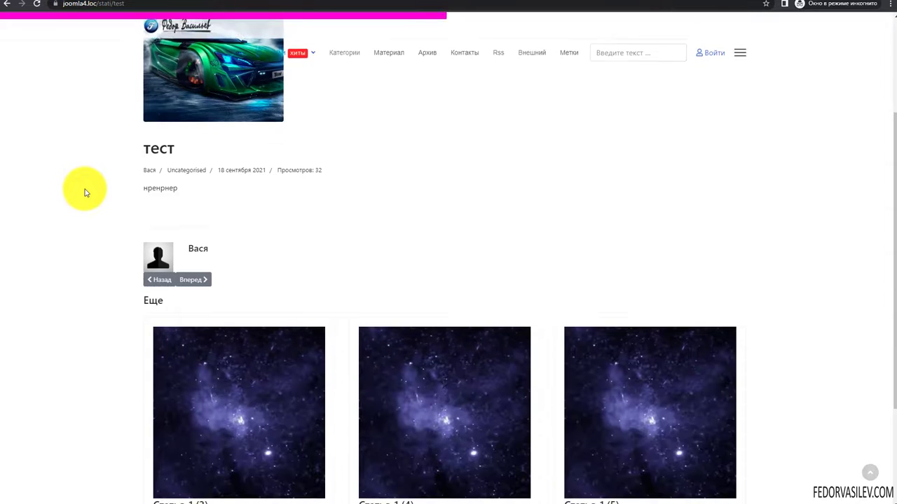
drag(144, 300, 84, 311)
click(85, 311)
scroll(117, 304, down, 2)
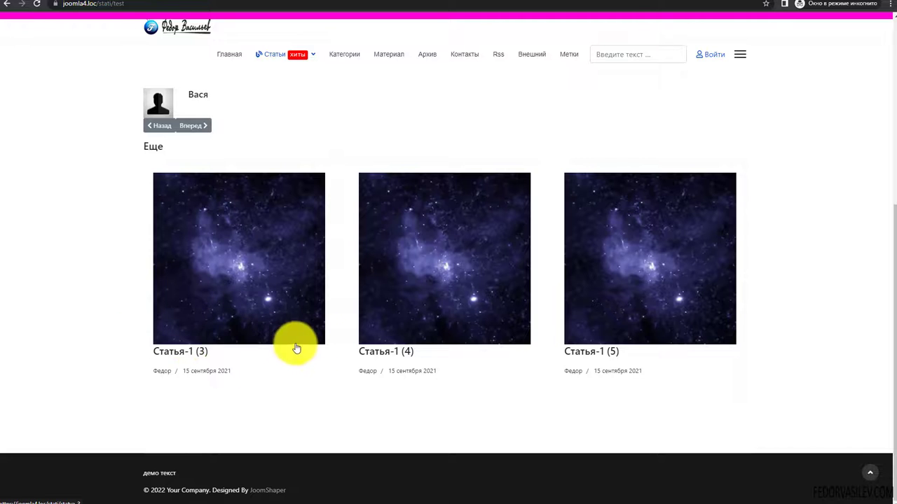
scroll(392, 329, up, 2)
scroll(301, 344, down, 1)
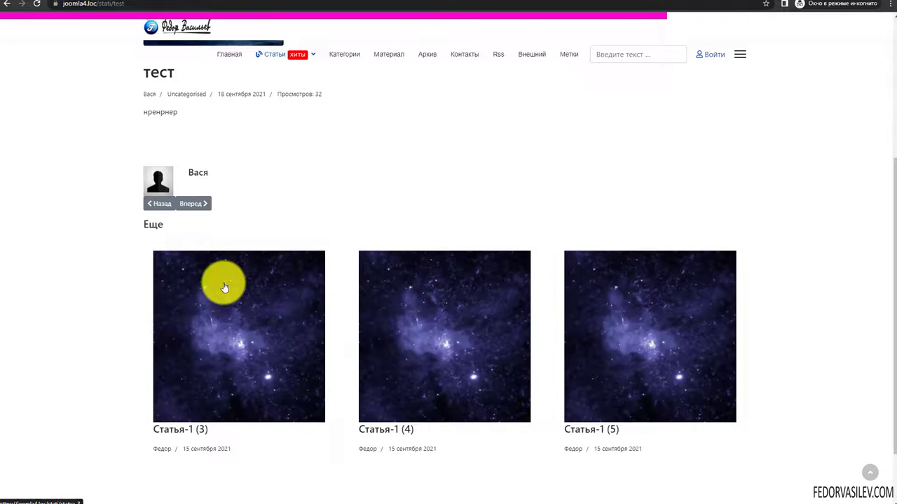
scroll(224, 287, up, 3)
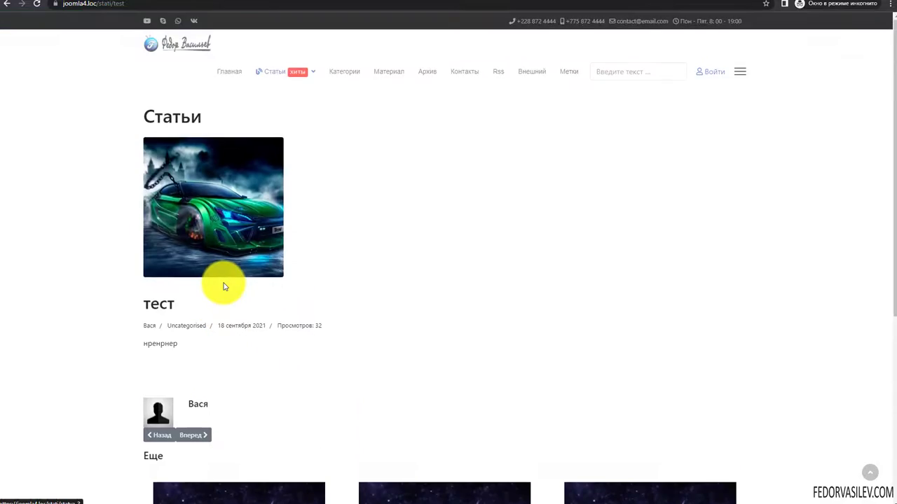
scroll(224, 287, down, 4)
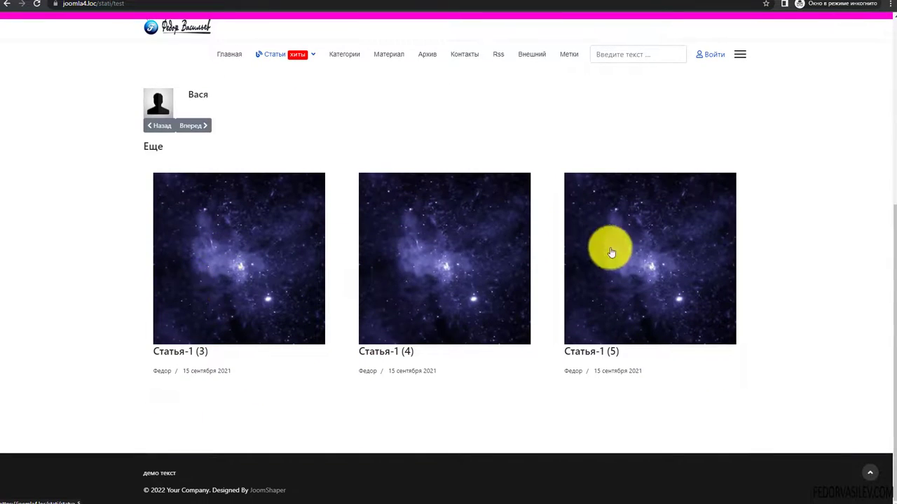
scroll(186, 166, up, 5)
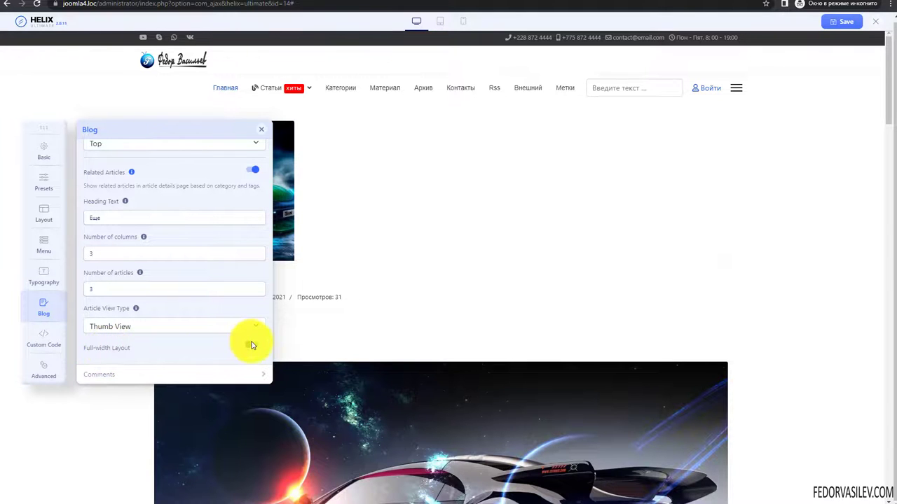
- Save and check Full-width Layout on the тест article, then switch it off and expand Comments
click(842, 21)
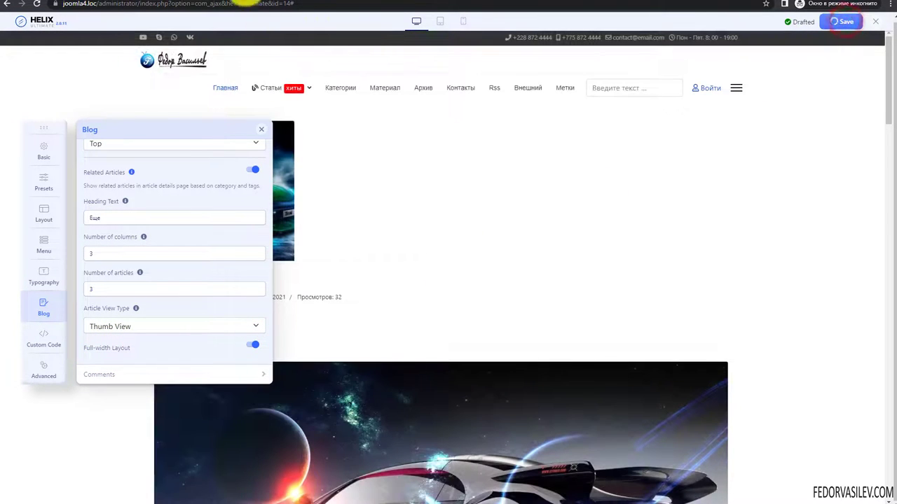
click(249, 1)
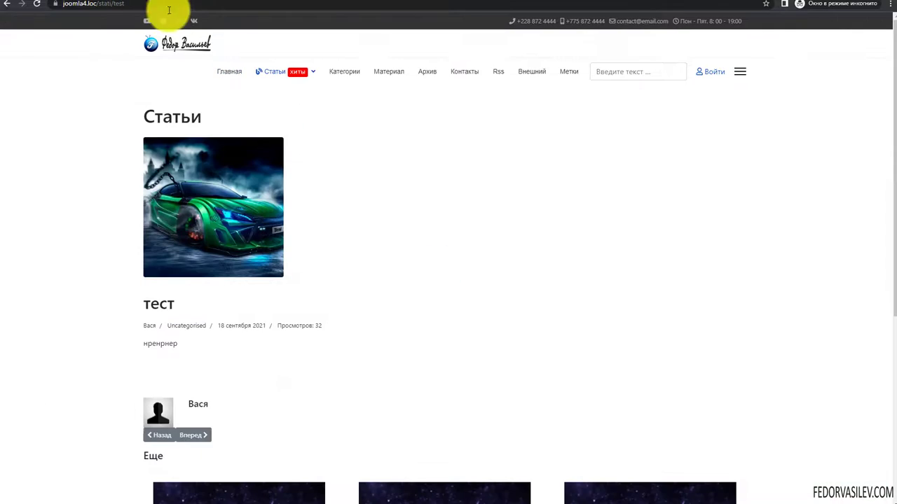
click(35, 5)
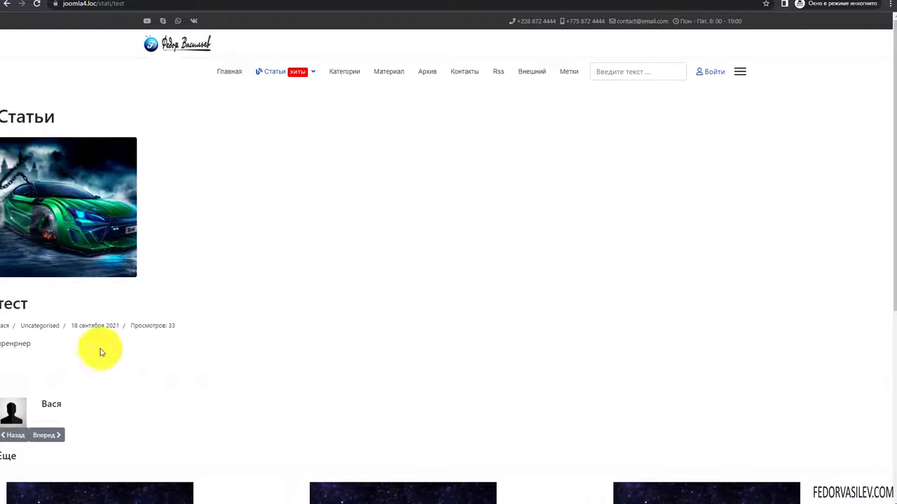
scroll(21, 192, down, 5)
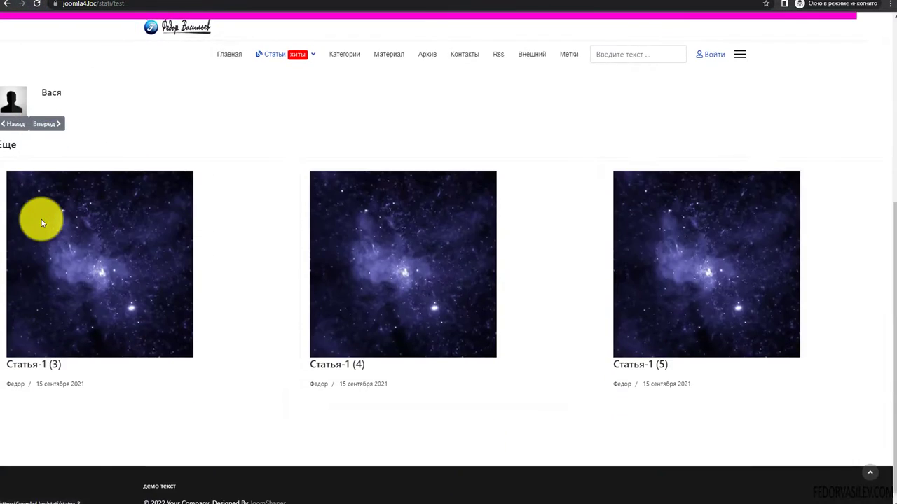
scroll(40, 220, up, 5)
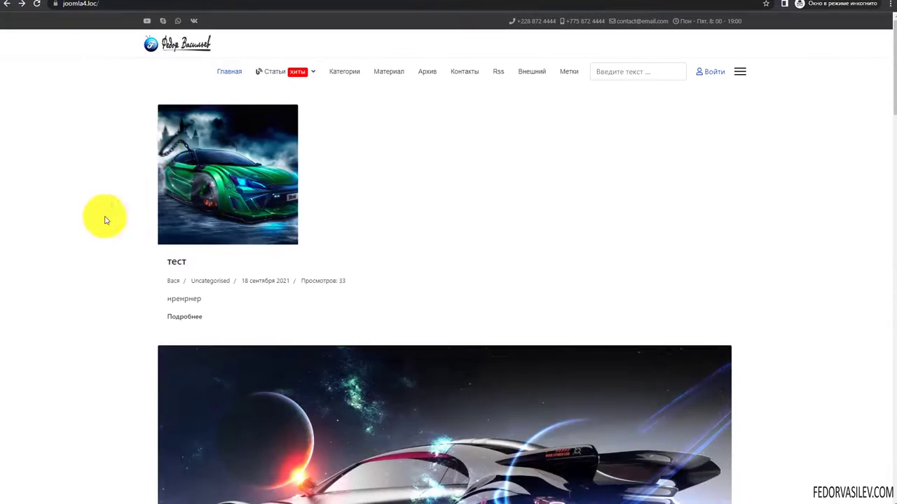
scroll(108, 217, down, 5)
scroll(206, 203, up, 10)
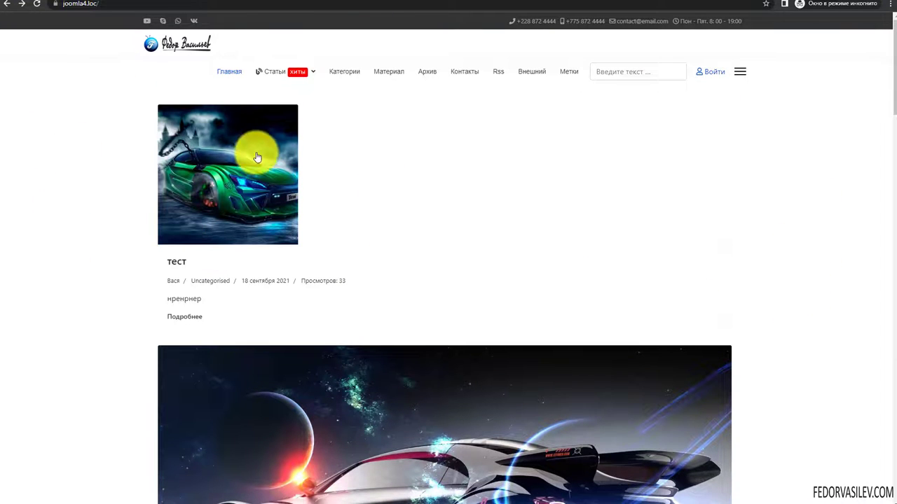
click(256, 144)
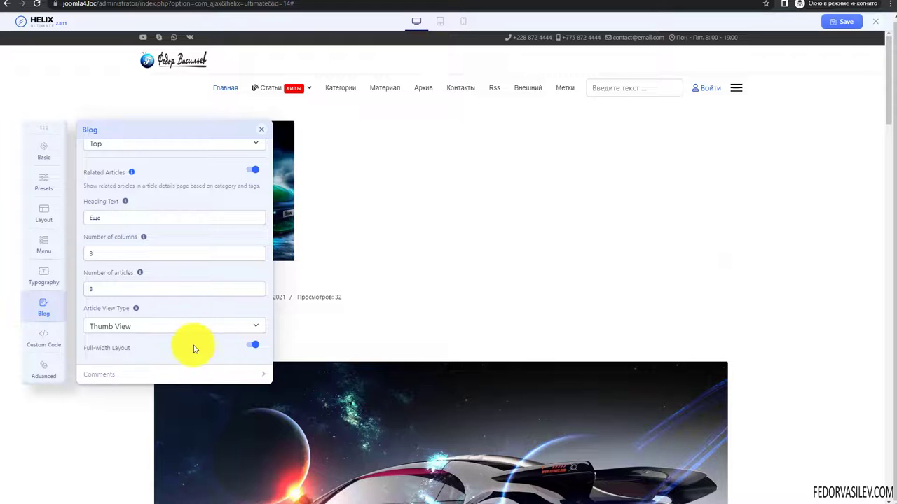
click(252, 345)
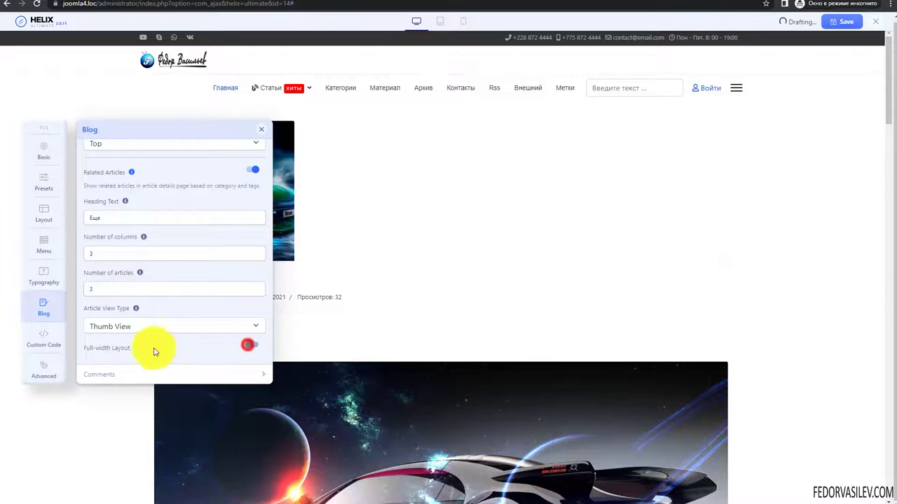
click(113, 377)
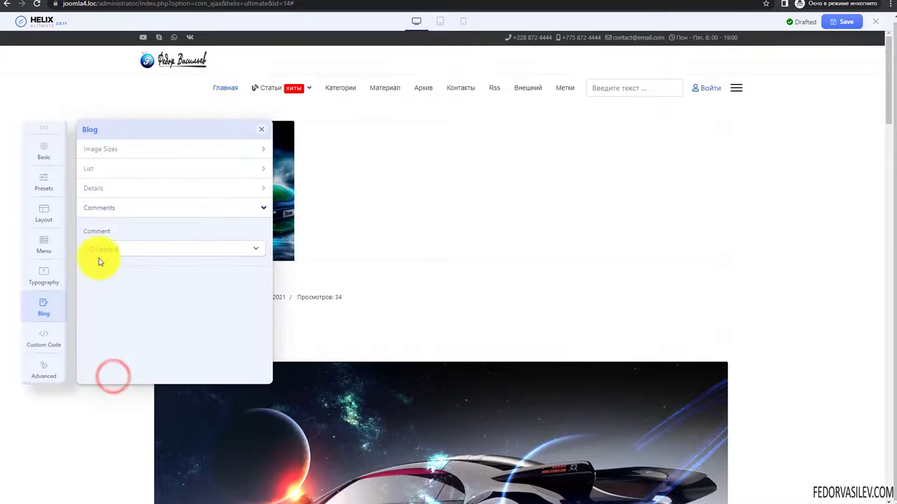
- Reload the тест article on the site to confirm the normal layout, then return
click(239, 2)
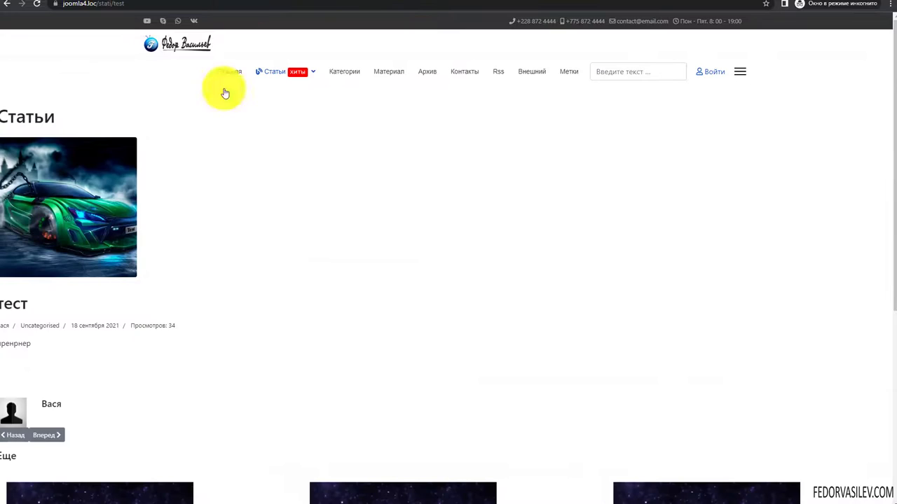
click(175, 2)
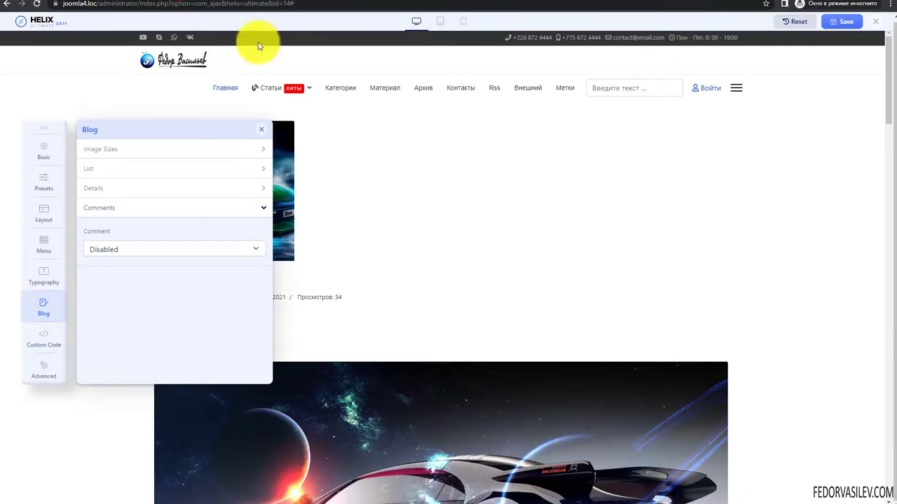
click(234, 2)
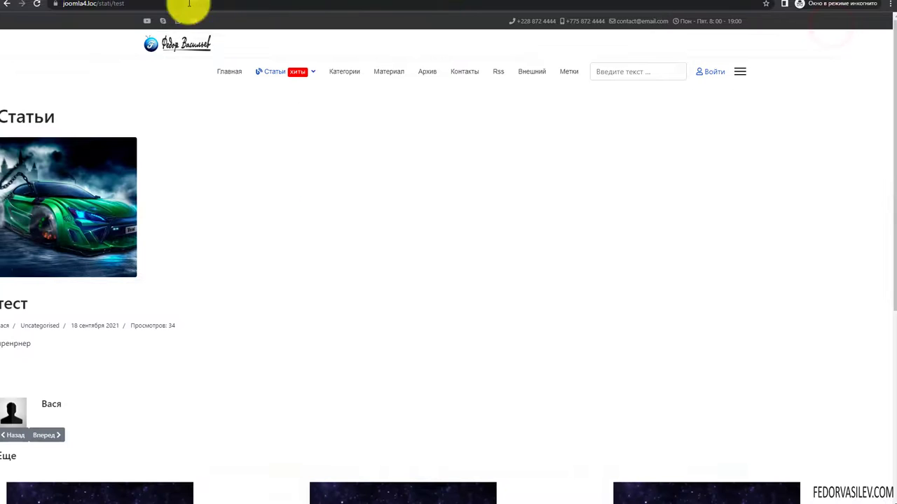
click(37, 6)
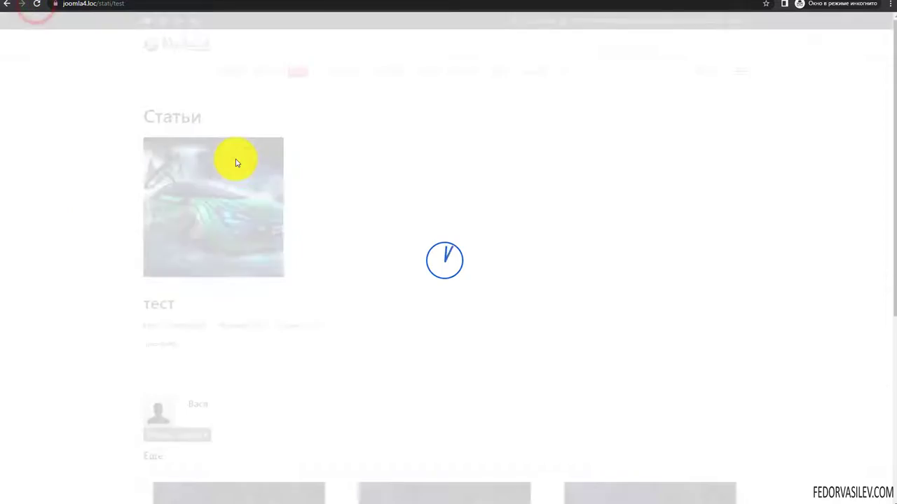
scroll(455, 193, down, 5)
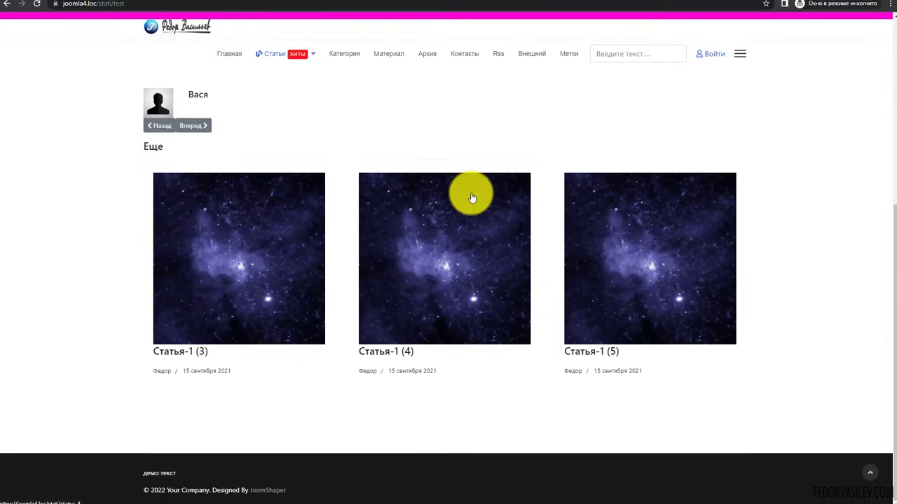
click(143, 4)
- Choose Disqus for comments and look through its category, username, developer mode and count options
click(105, 249)
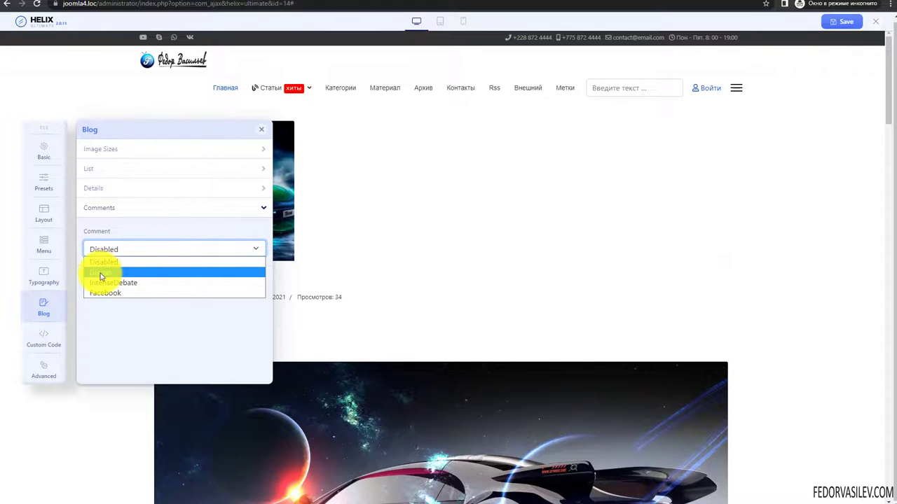
click(100, 274)
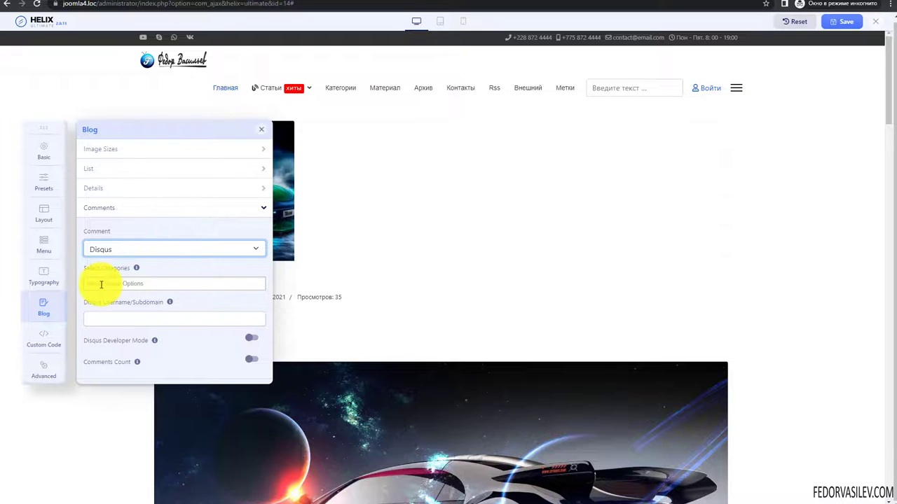
click(104, 281)
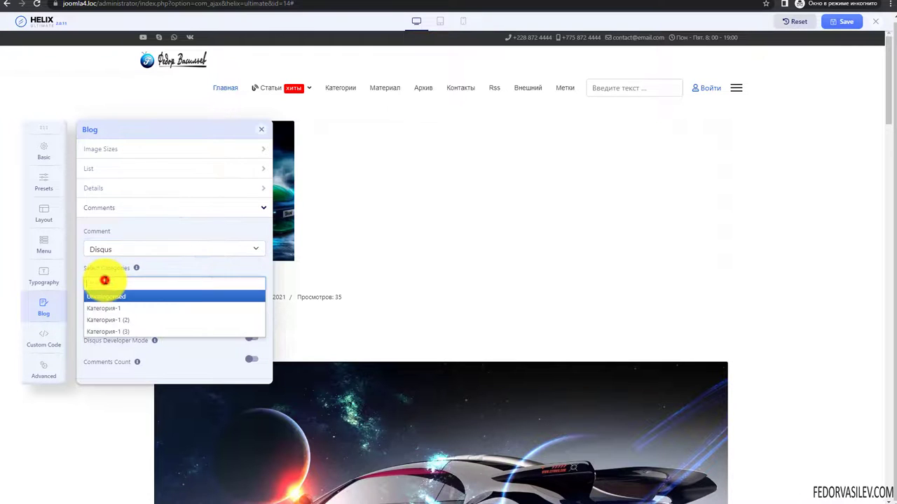
click(170, 265)
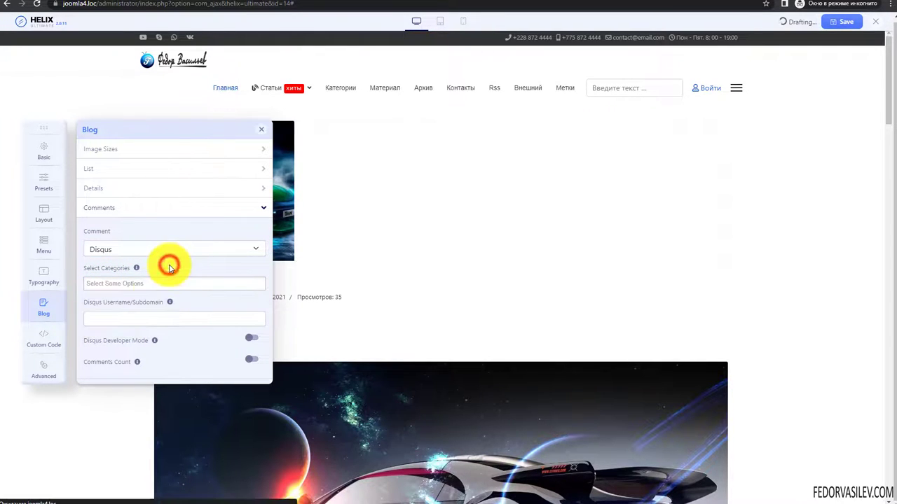
click(121, 317)
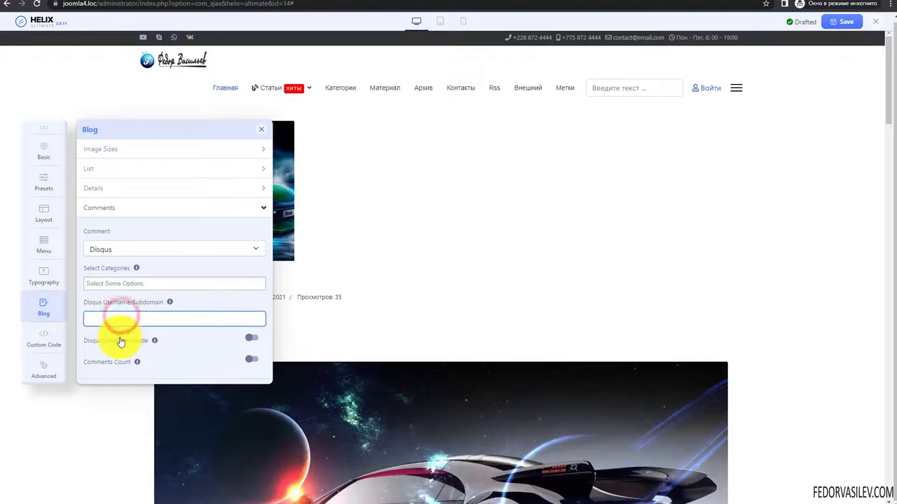
click(252, 339)
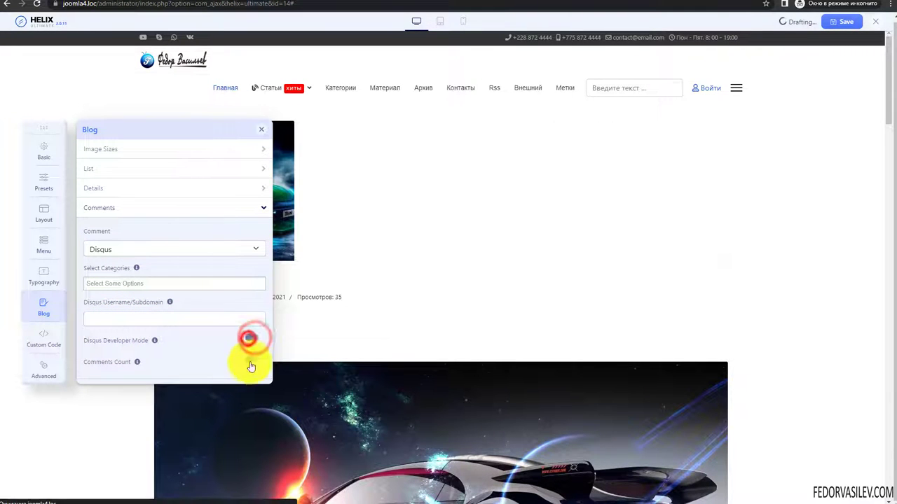
click(251, 358)
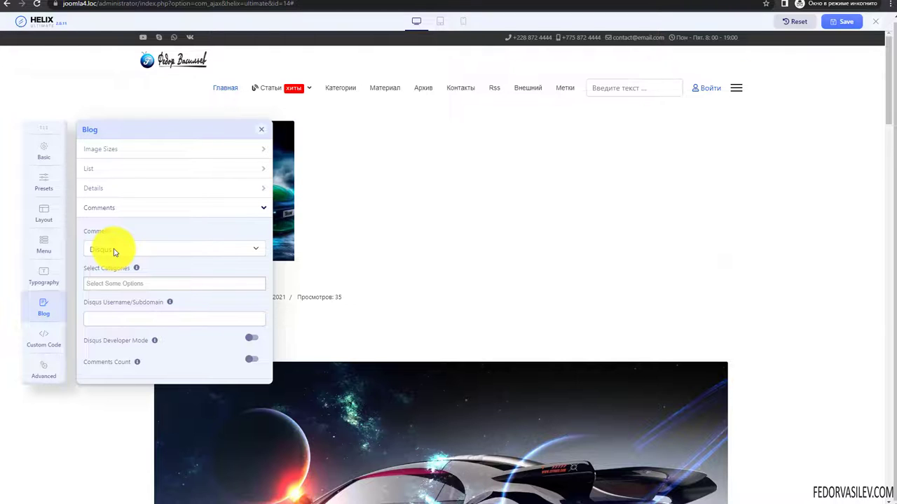
- Try IntenseDebate and Facebook, then set Comment to Disabled and show Custom Code
click(113, 251)
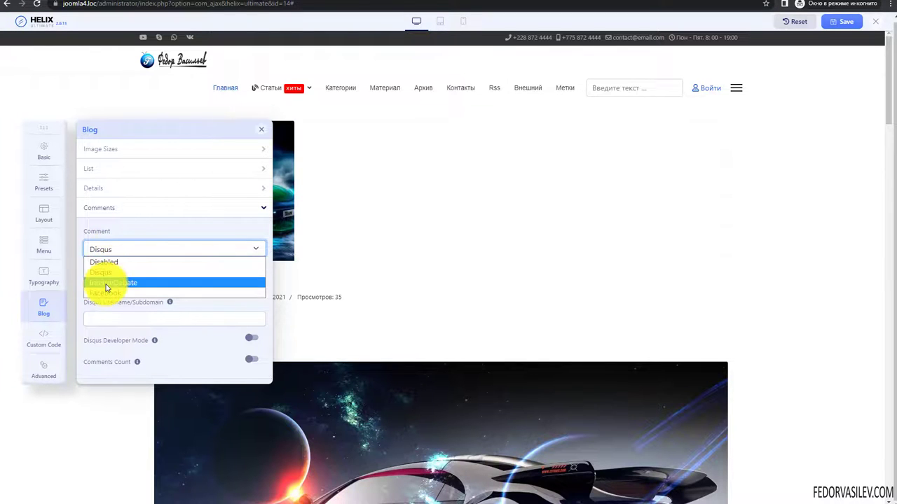
click(110, 286)
click(116, 249)
click(106, 292)
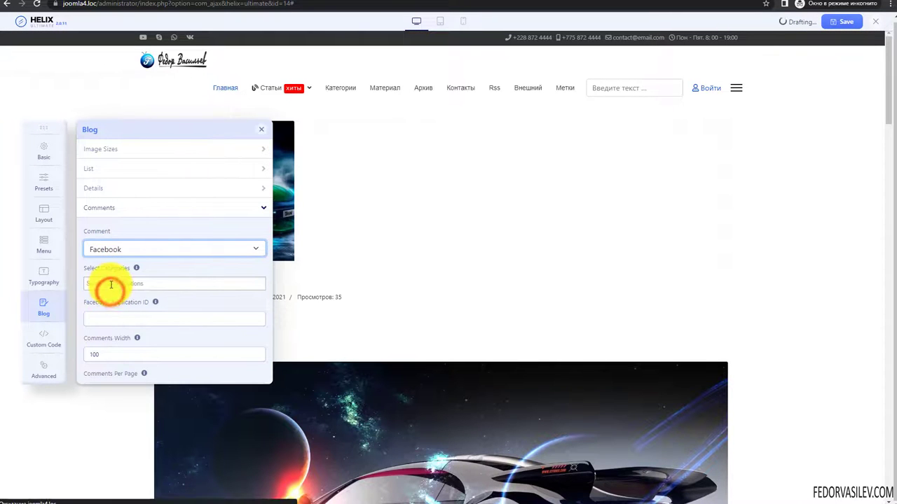
scroll(111, 286, down, 1)
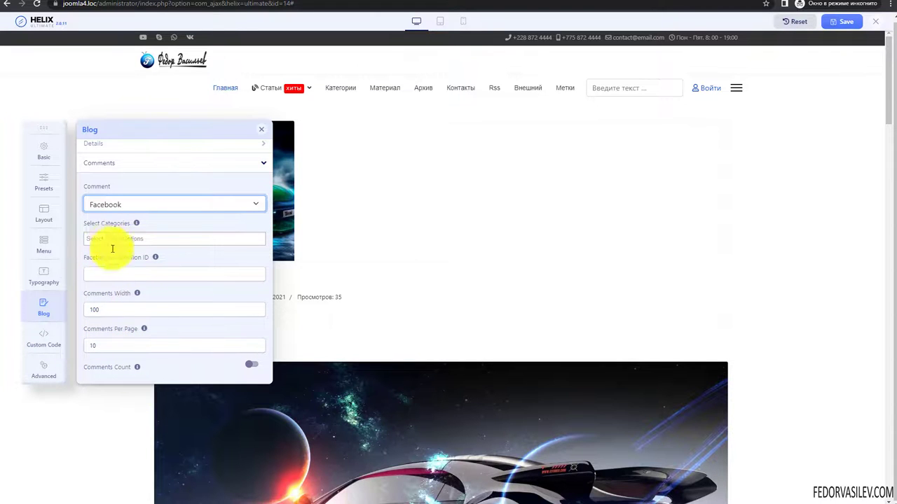
click(112, 203)
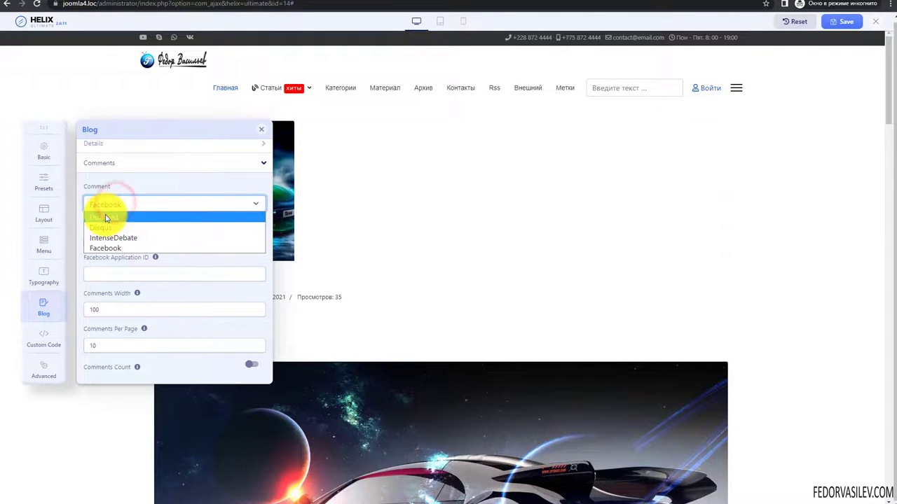
click(107, 218)
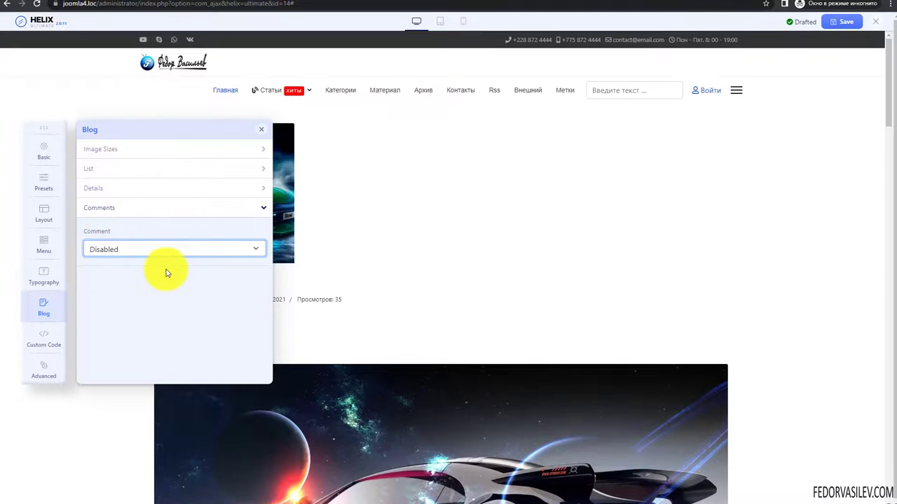
click(44, 338)
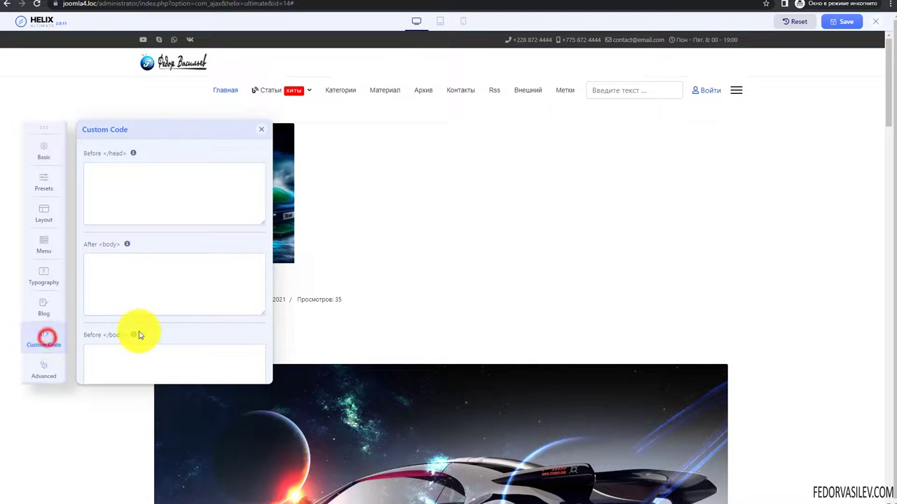
- Inspect the Before </head>, After <body> and Before </body> code fields, leaving them empty
click(132, 154)
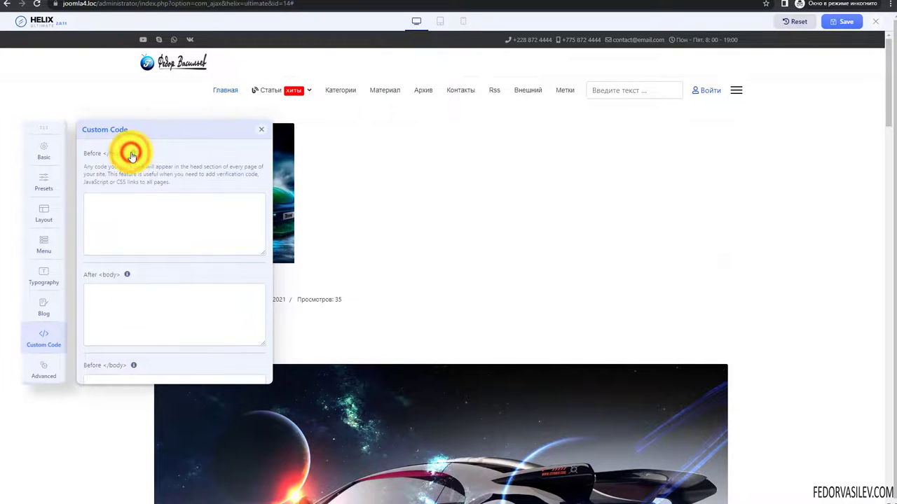
click(115, 152)
click(124, 191)
double_click(109, 244)
scroll(187, 260, down, 1)
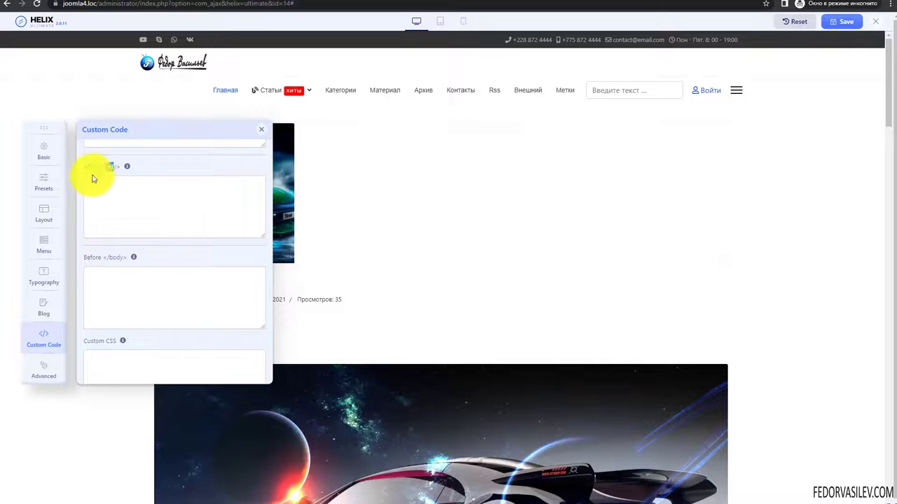
double_click(114, 256)
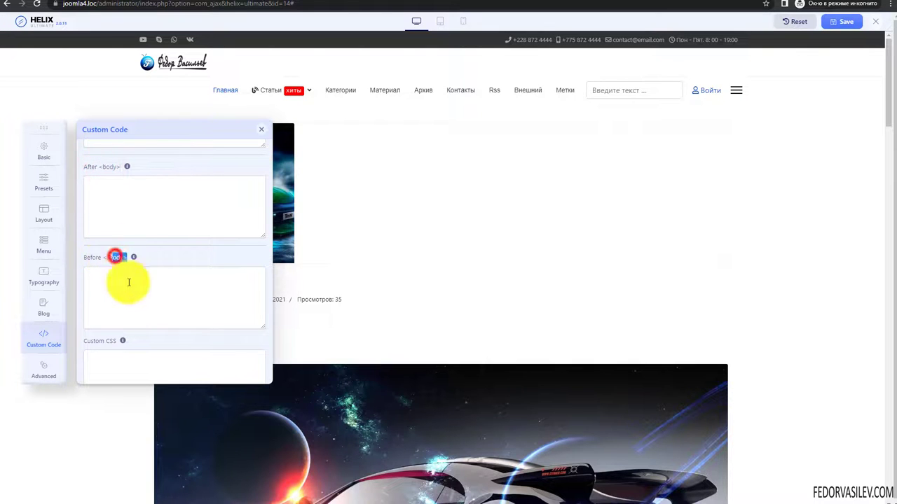
scroll(157, 296, down, 1)
- Check the Custom CSS and Custom Javascript boxes, leave them empty, and show the Advanced settings
click(108, 288)
scroll(119, 288, down, 1)
click(113, 330)
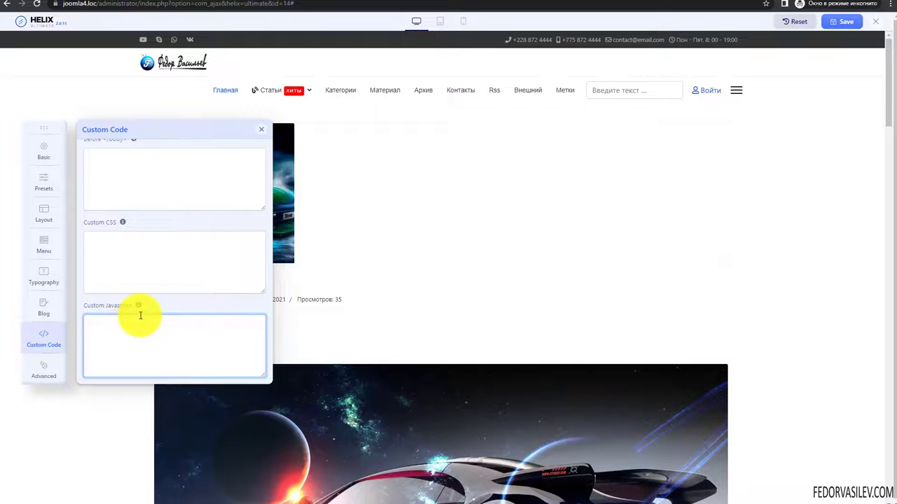
scroll(110, 252, up, 3)
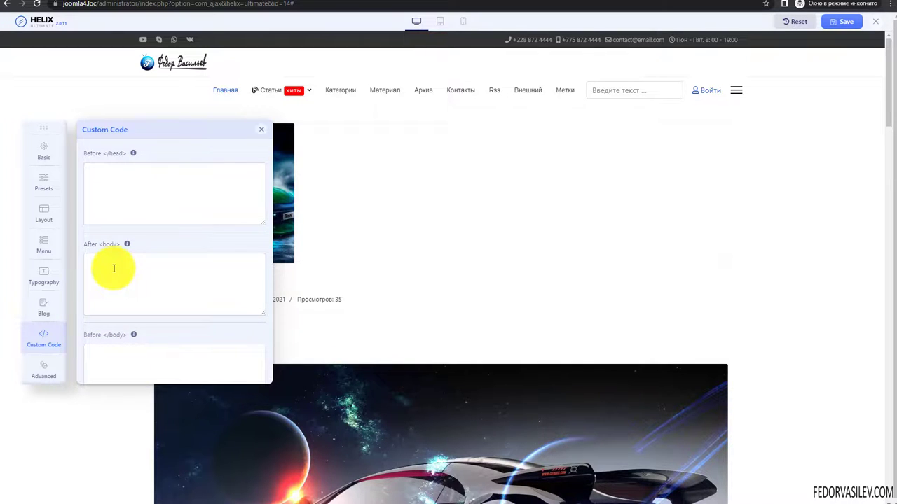
click(122, 175)
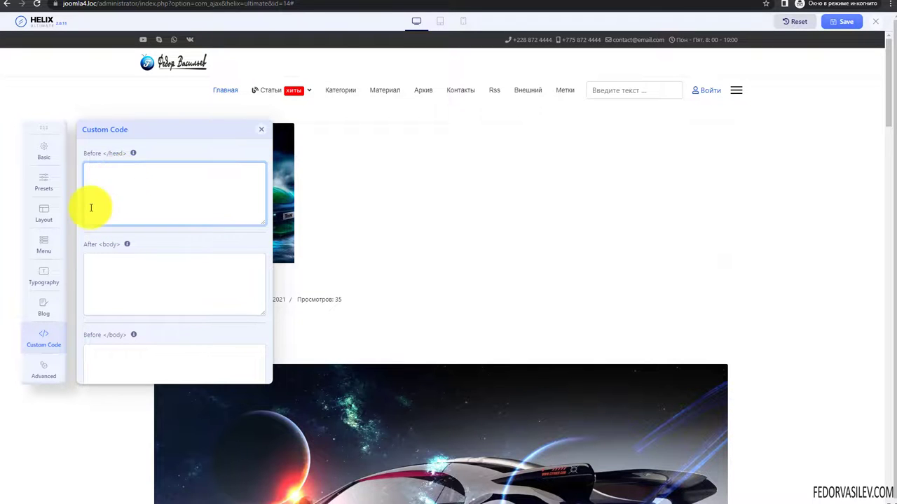
click(106, 156)
click(103, 194)
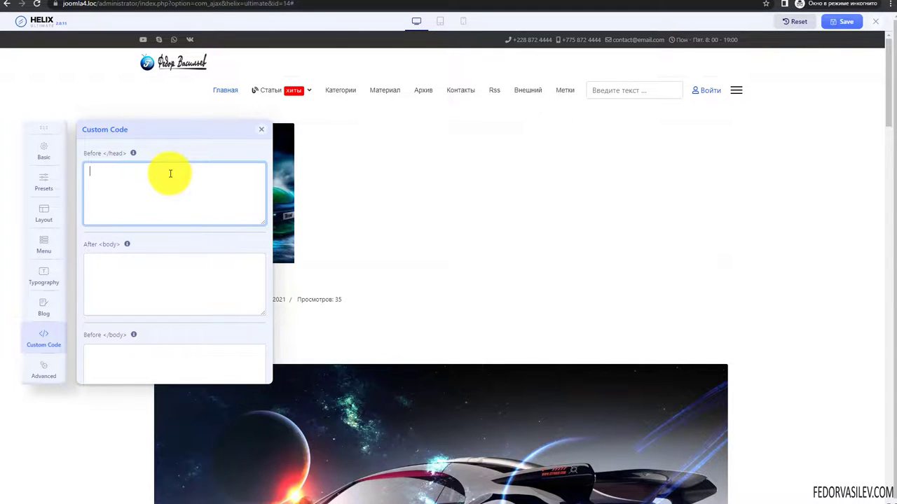
click(146, 190)
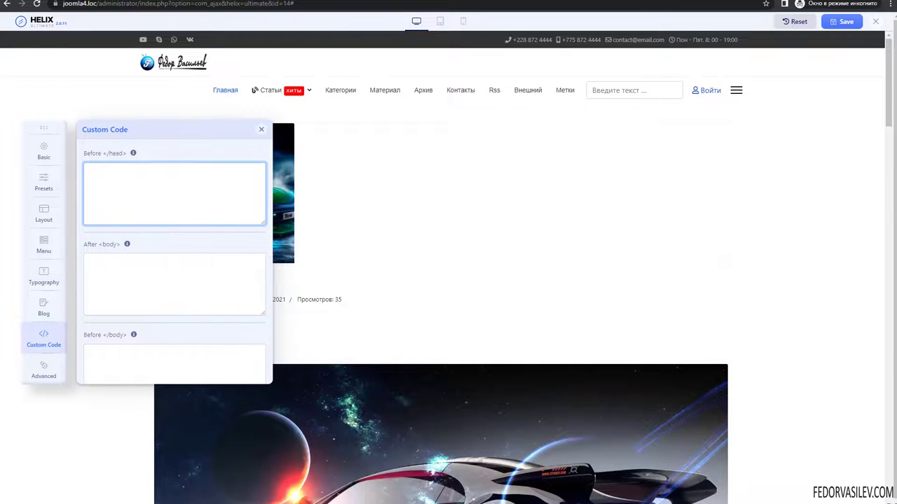
click(42, 370)
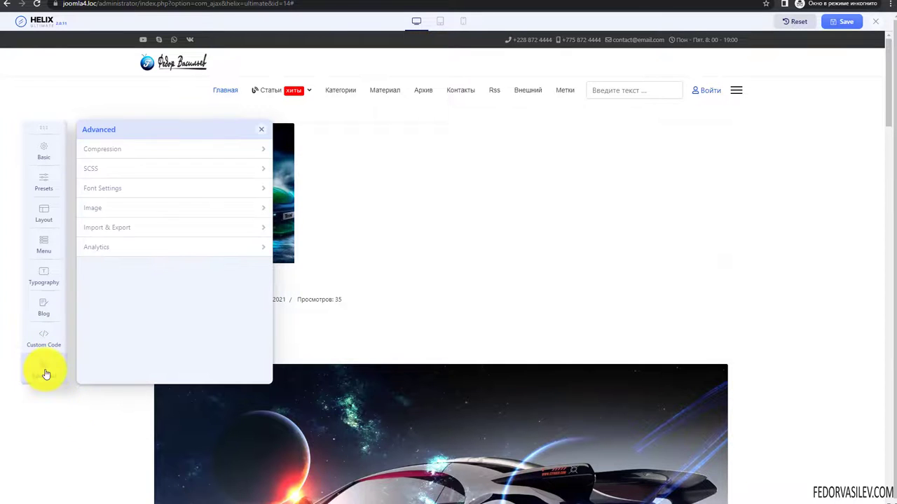
- Expand Compression, turn on Compress CSS and Compress Javascript, and check the Exclude Javascript Files box
click(100, 149)
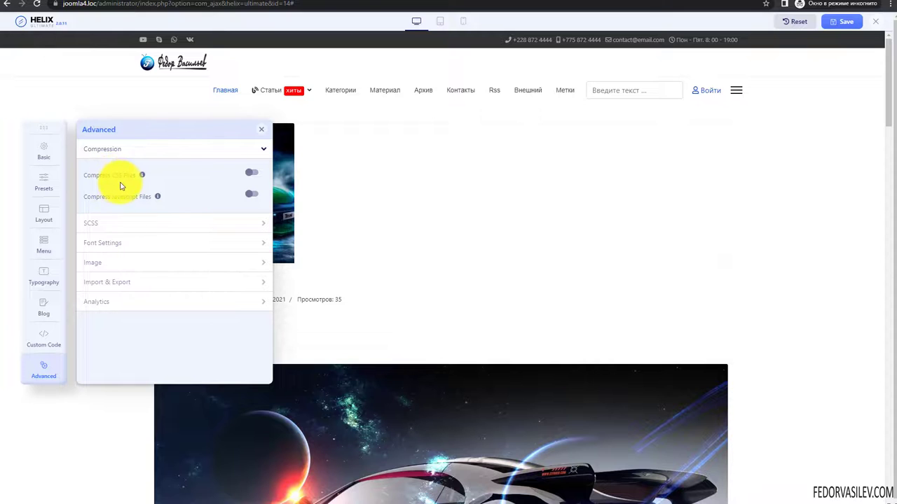
click(251, 174)
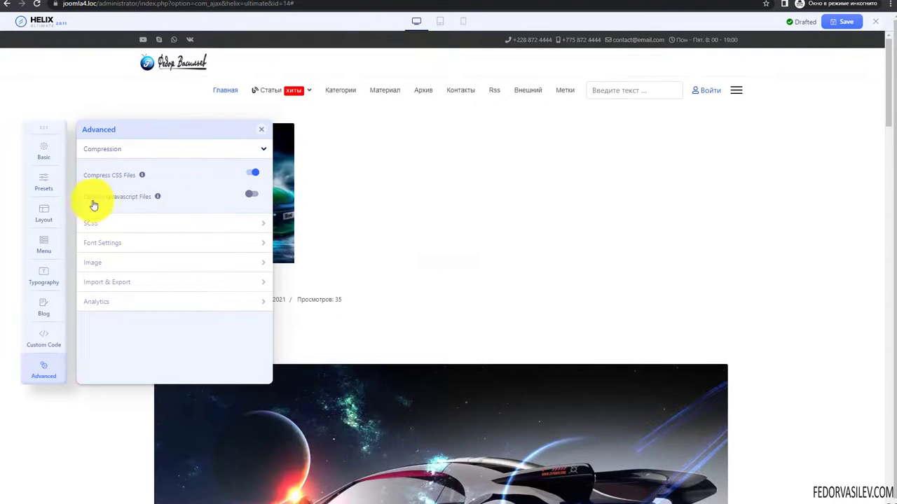
click(252, 194)
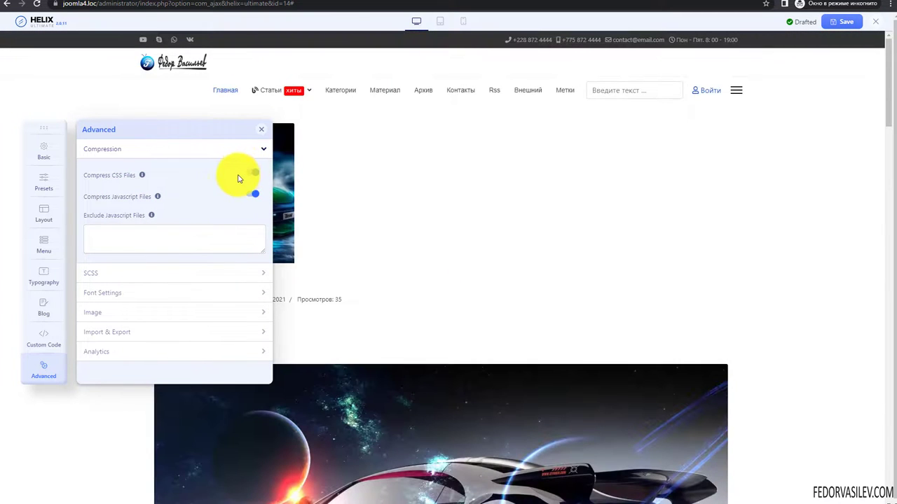
click(107, 239)
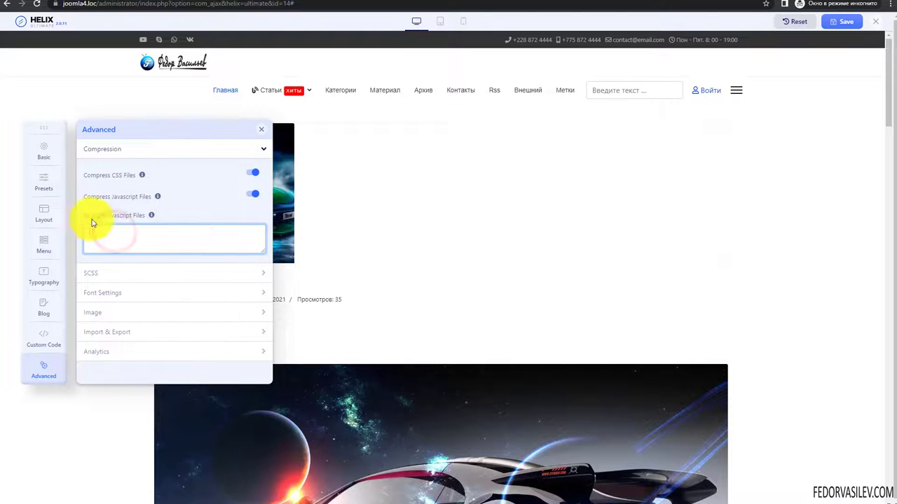
click(151, 215)
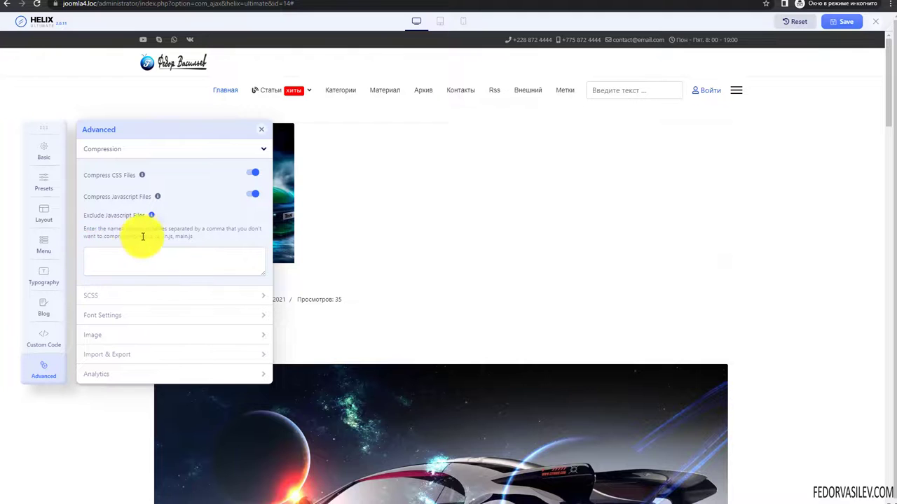
click(116, 260)
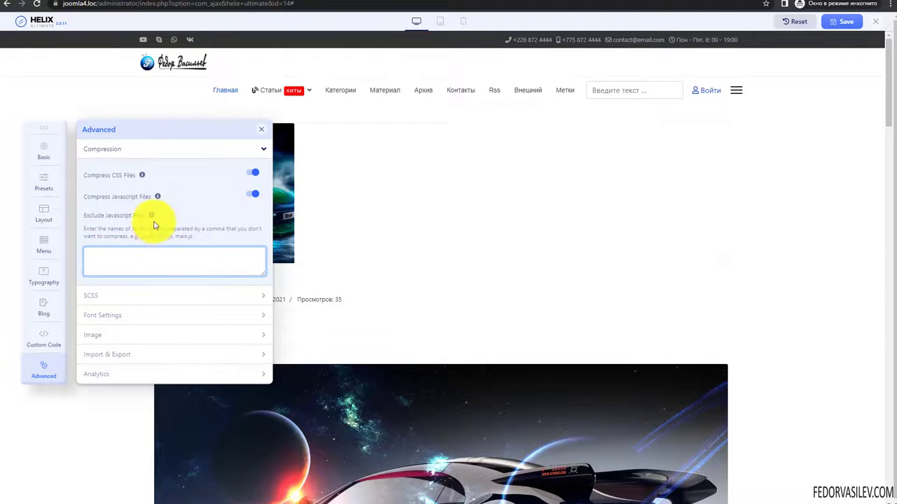
click(175, 260)
click(128, 262)
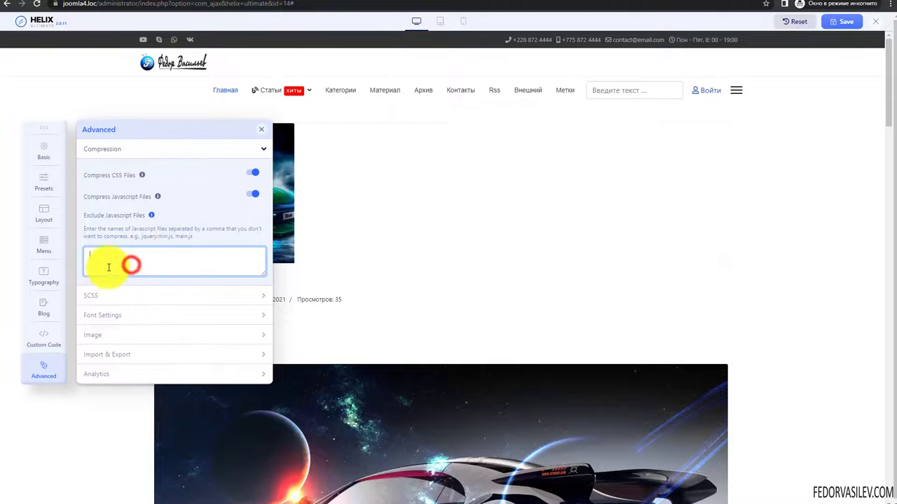
- Switch JavaScript and CSS compression back off and expand the SCSS settings
click(251, 195)
click(251, 196)
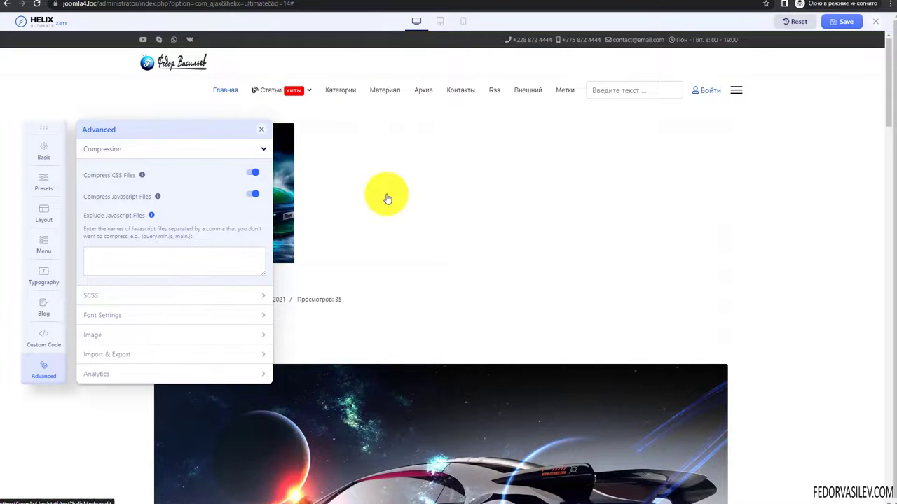
click(253, 194)
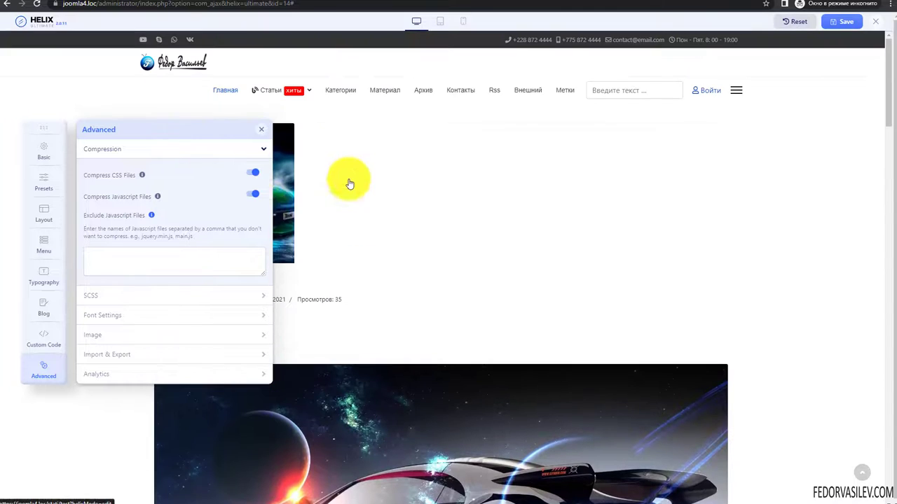
click(248, 194)
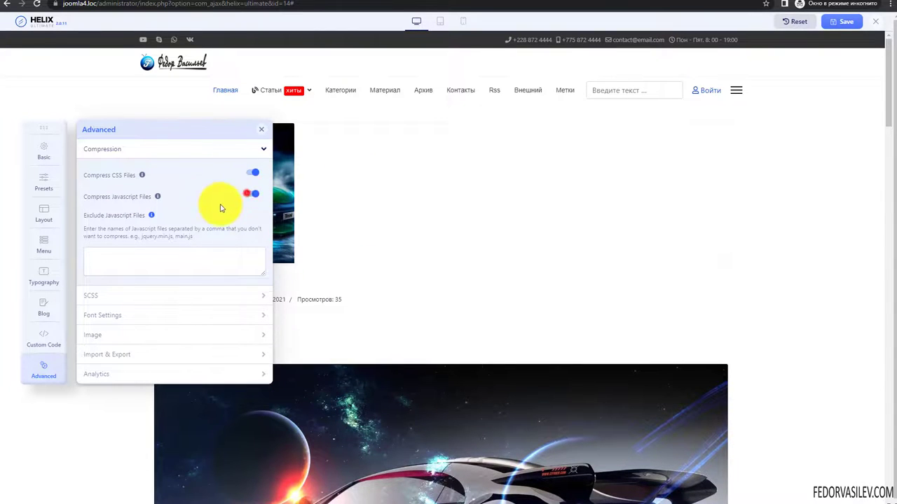
click(252, 174)
click(143, 149)
click(98, 168)
click(124, 205)
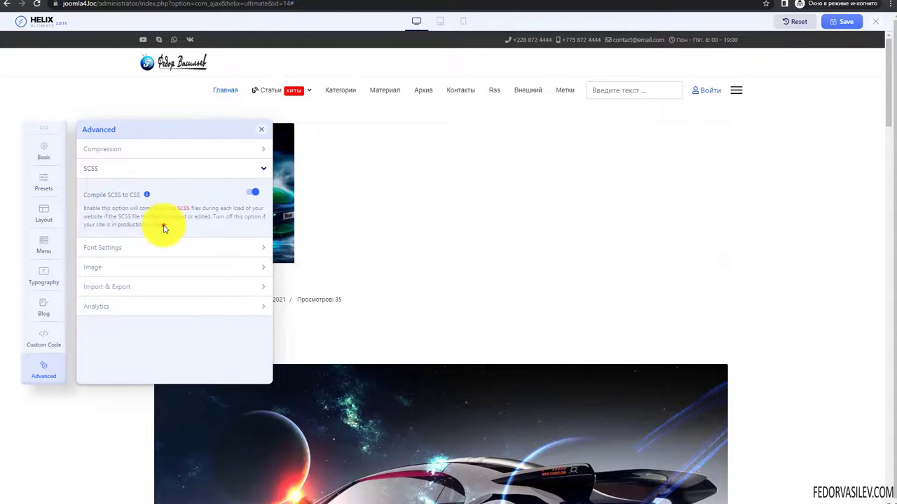
- Turn off Compile SCSS to CSS and collapse the SCSS and Compression groups
drag(164, 229, 101, 201)
click(192, 192)
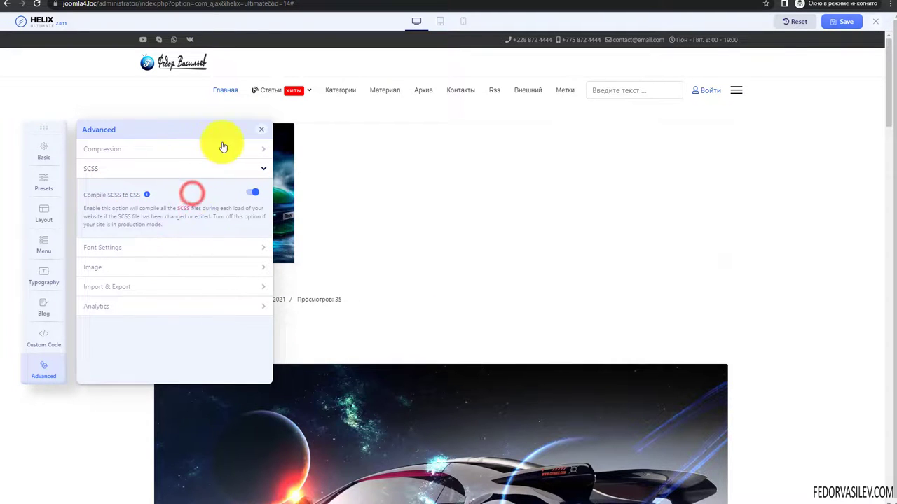
click(251, 192)
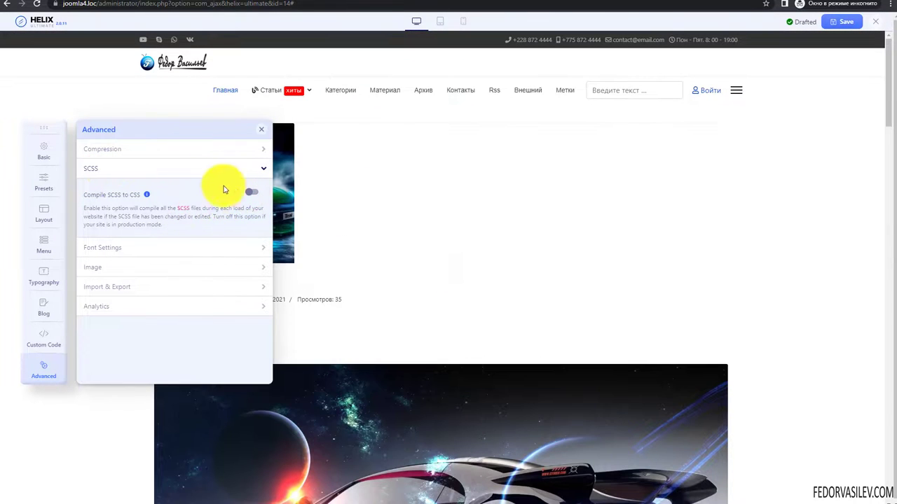
click(155, 173)
click(131, 149)
click(131, 150)
- Expand Font Settings and toggle Enable Font Awesome on and off several times
click(107, 192)
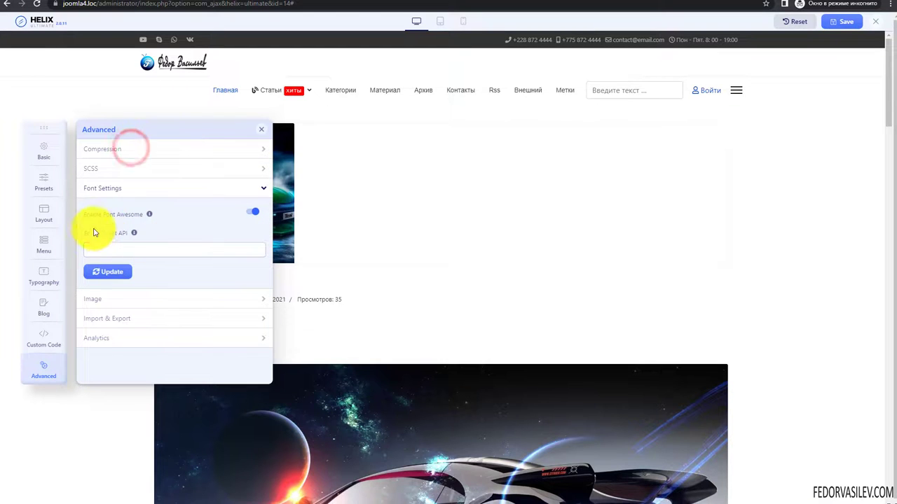
click(148, 216)
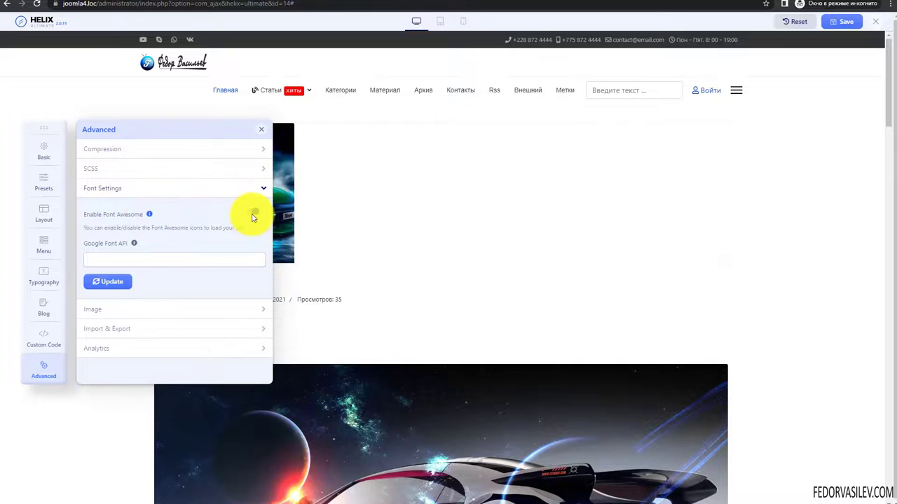
click(251, 214)
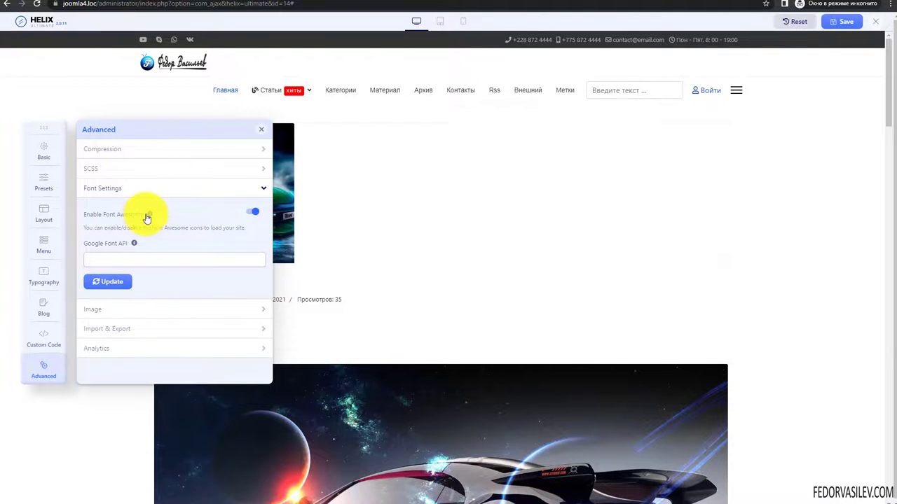
click(253, 217)
click(252, 218)
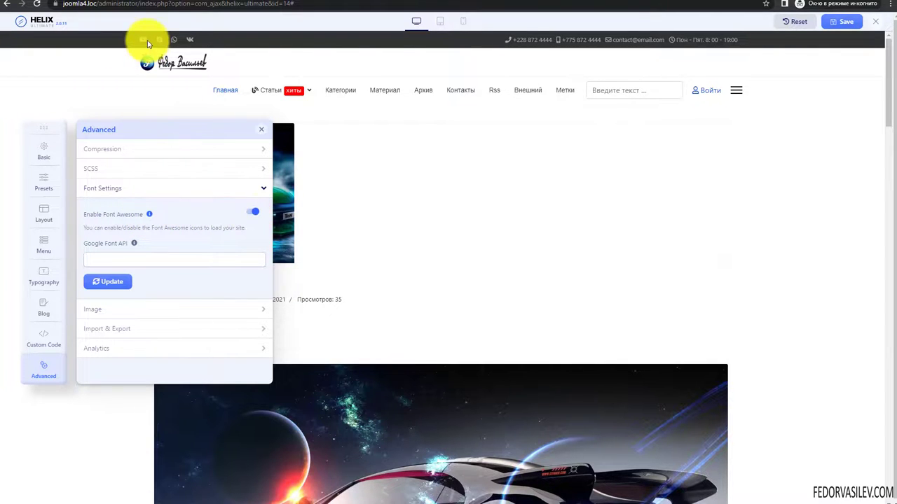
click(248, 210)
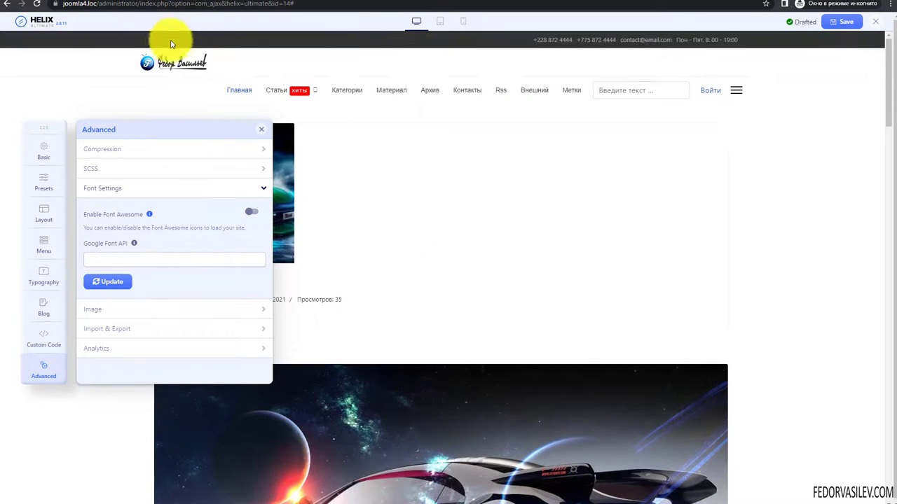
click(254, 208)
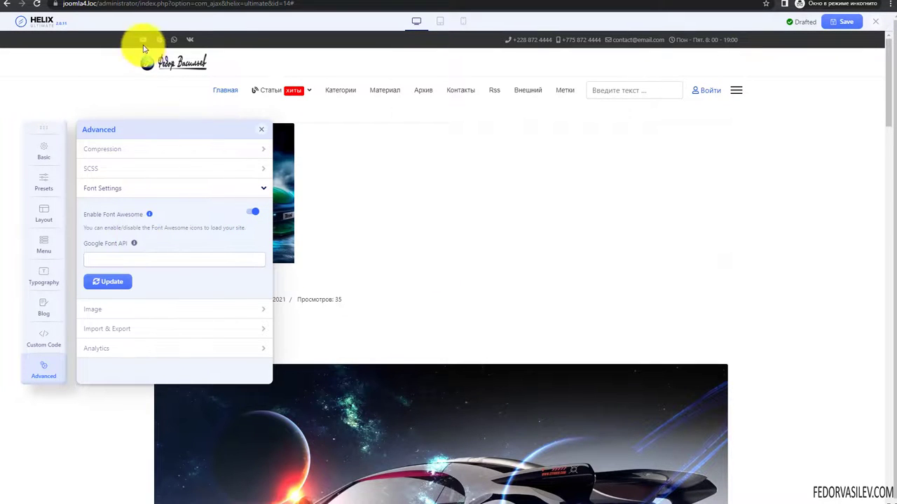
click(250, 211)
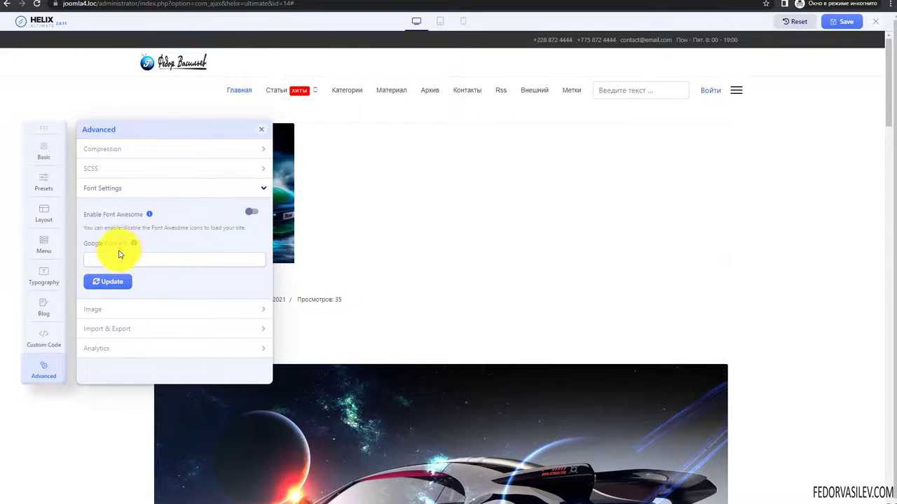
- Check the Google Font API key field, re-enable Font Awesome, and switch on image Lazy Loading
click(134, 243)
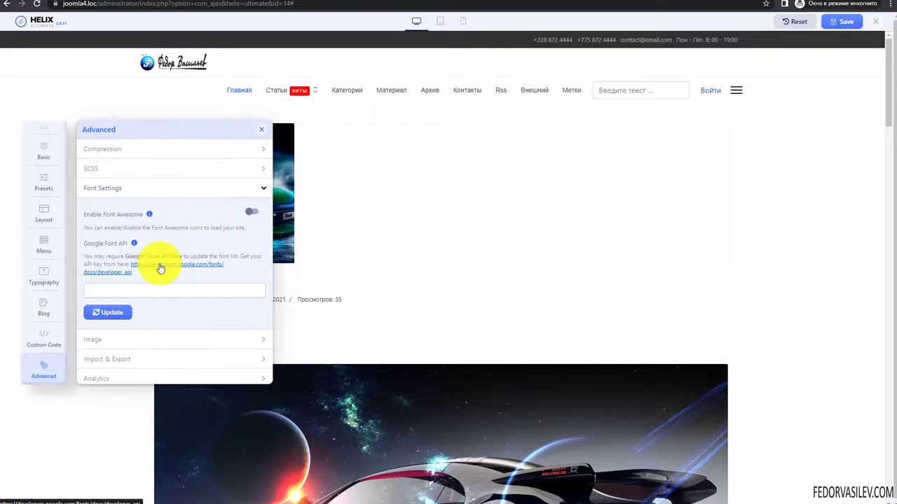
click(110, 290)
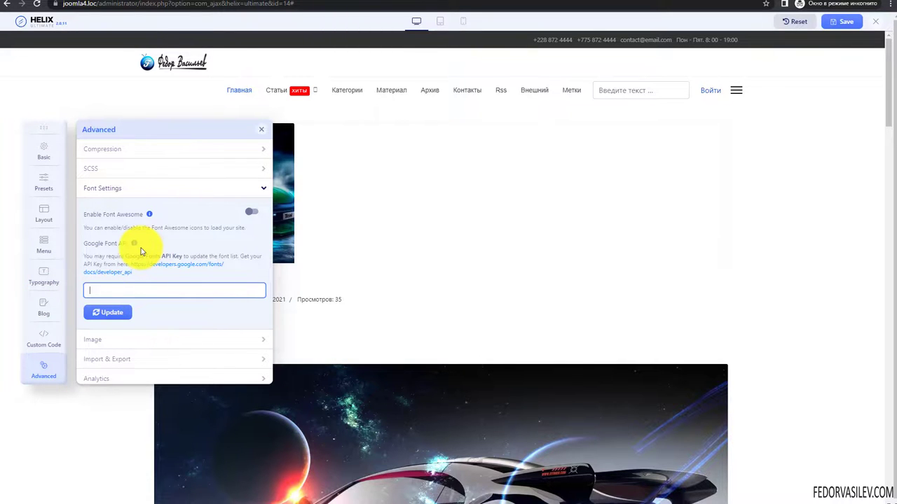
click(250, 213)
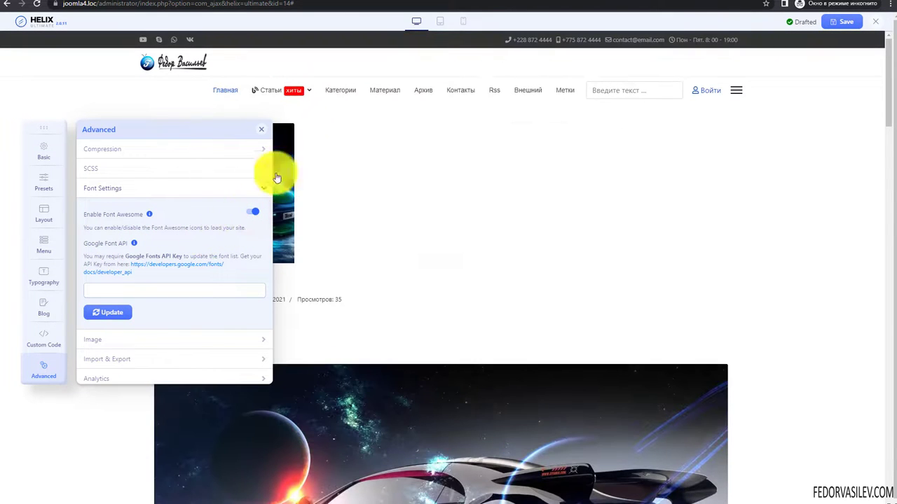
mouse_move(309, 93)
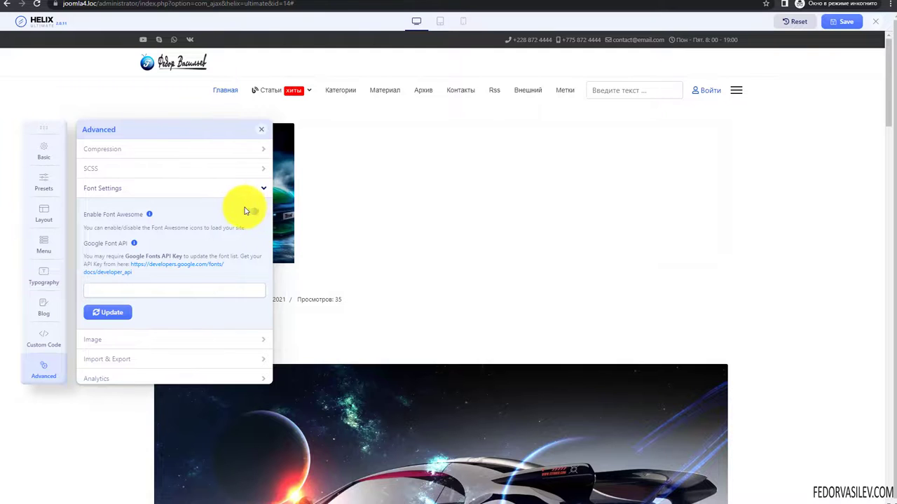
click(250, 210)
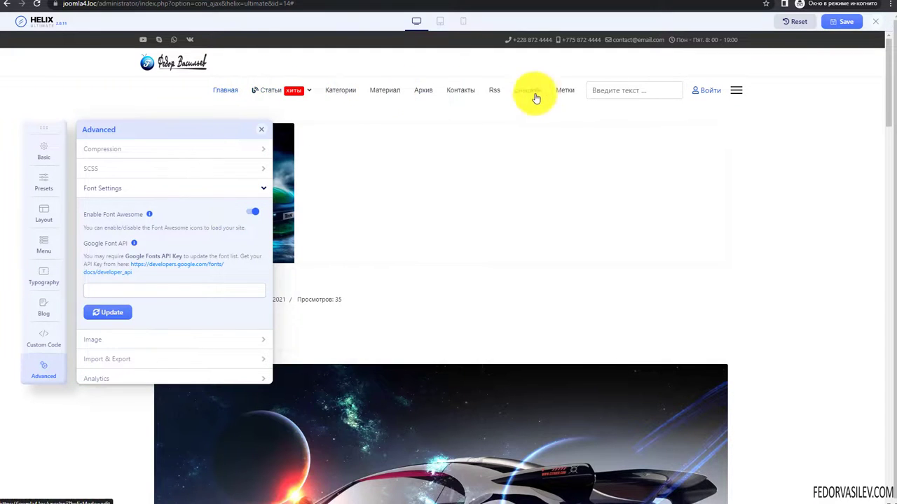
click(254, 212)
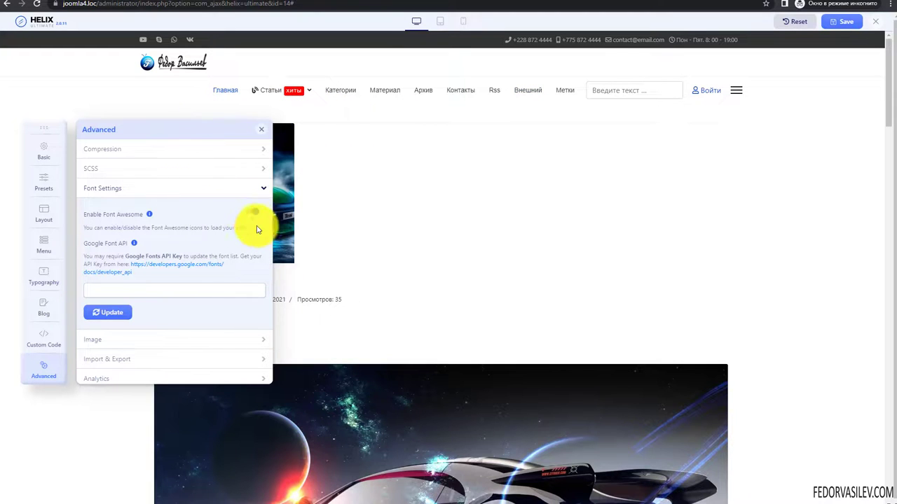
click(249, 211)
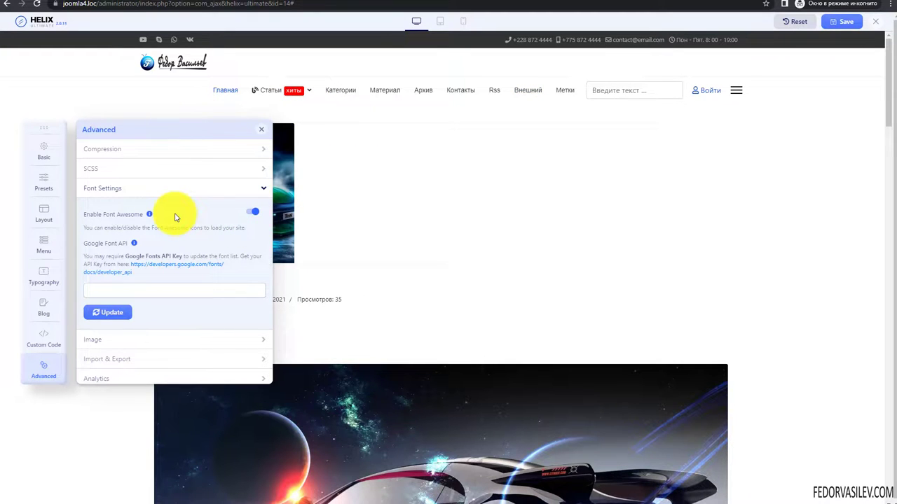
click(157, 189)
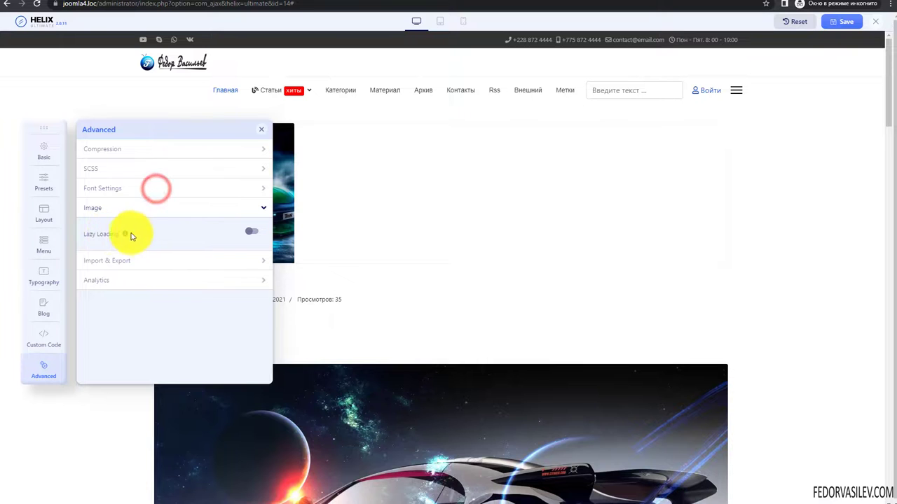
click(254, 232)
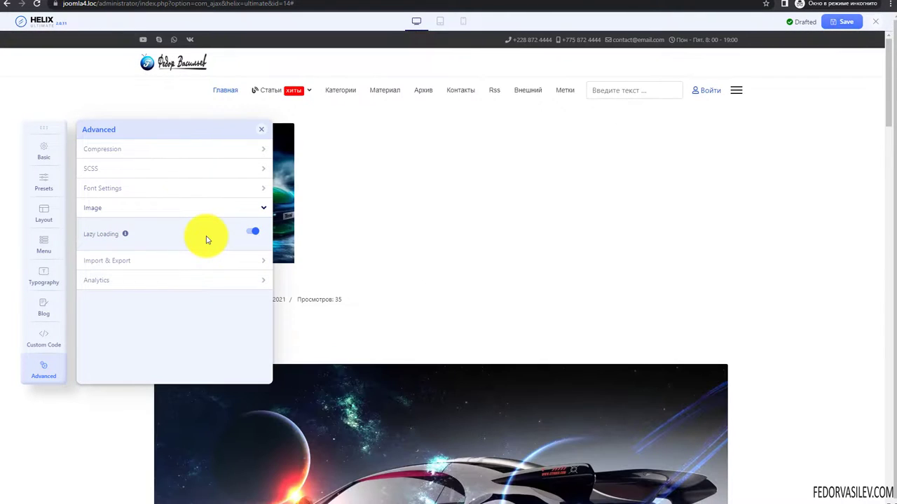
- Scroll down the preview to check its images, then expand the Import & Export group
scroll(430, 254, down, 4)
scroll(432, 255, down, 2)
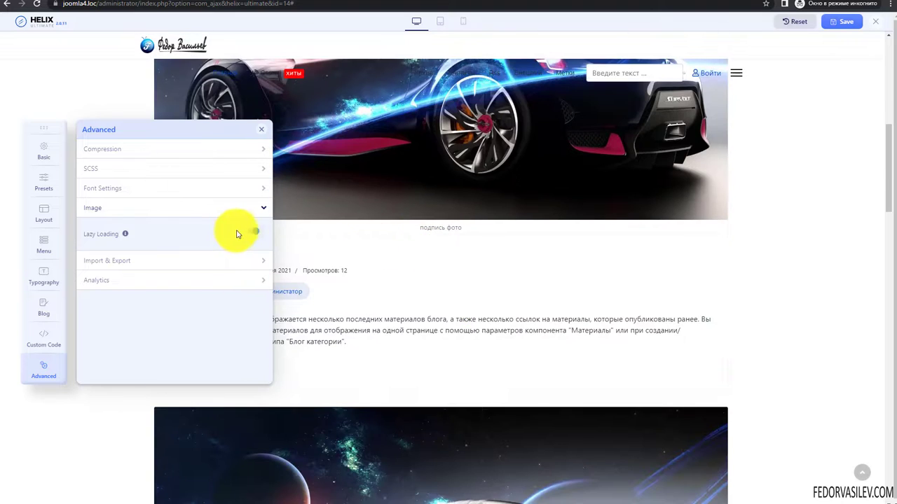
scroll(337, 238, down, 1)
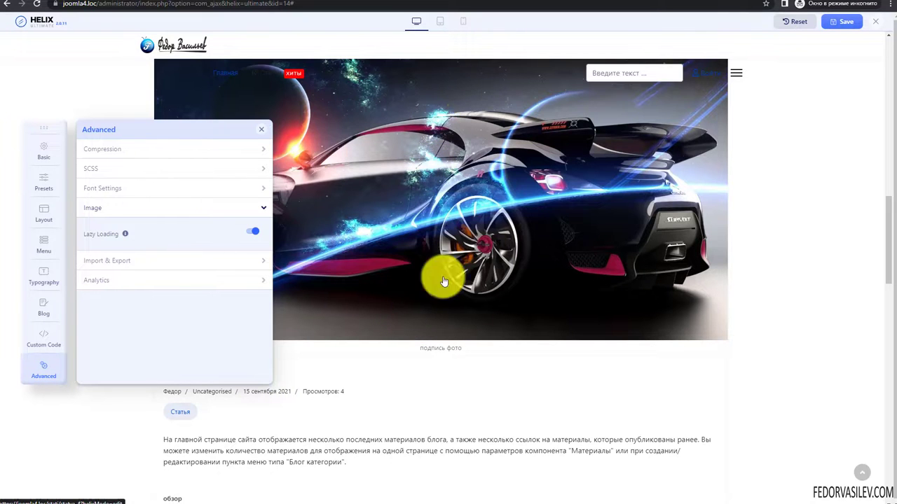
scroll(420, 206, down, 5)
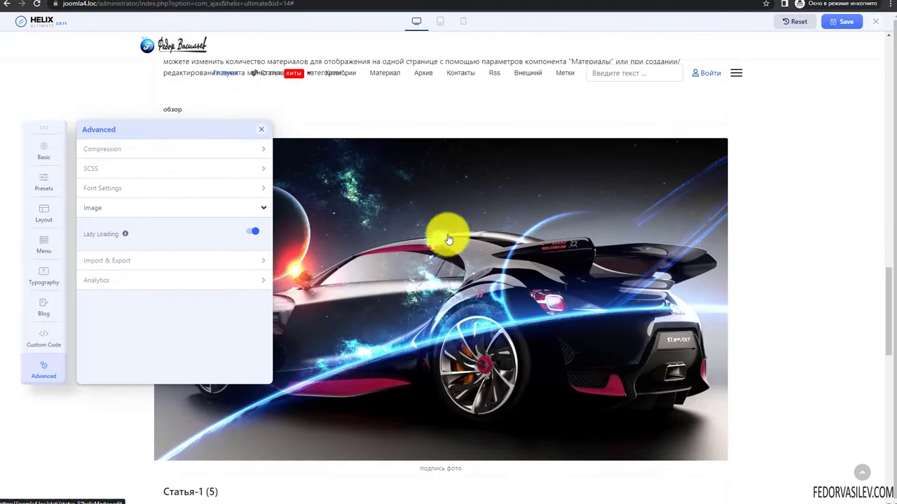
scroll(437, 257, down, 6)
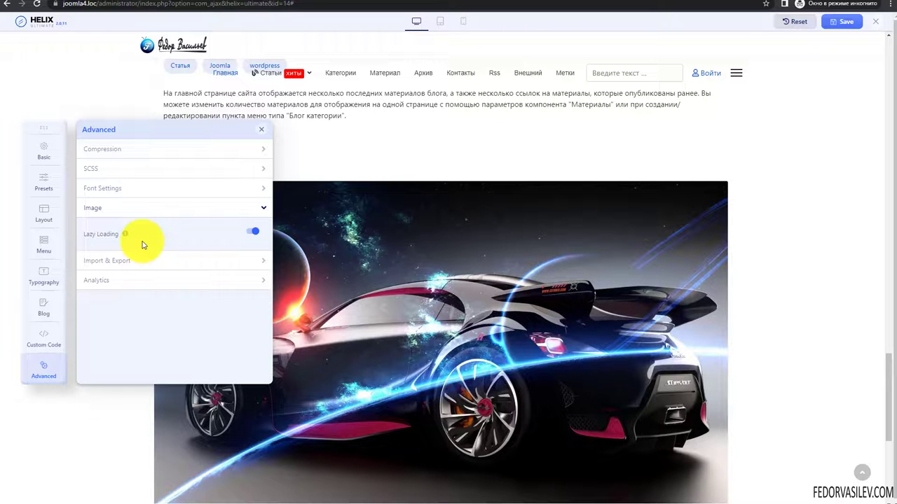
click(102, 261)
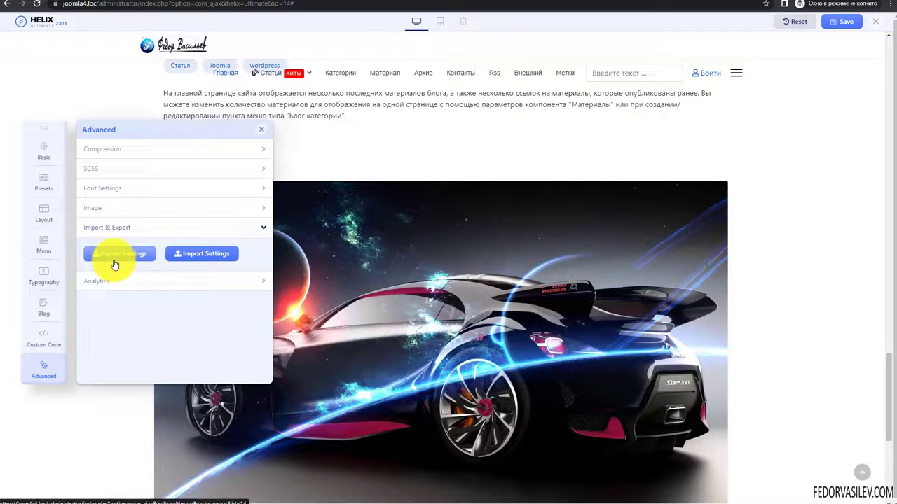
- Open the Analytics group, inspect the empty Google Analytics 4 Tracking ID field, then view the front page
click(105, 280)
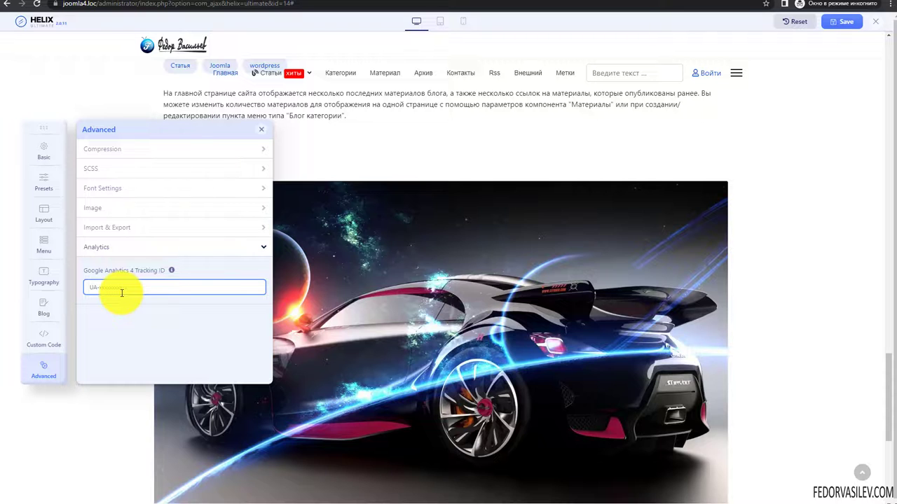
click(126, 247)
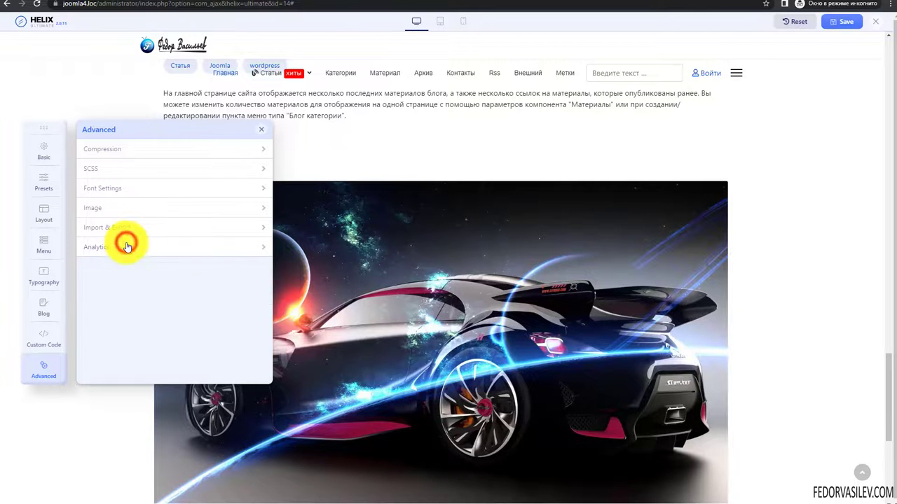
click(116, 251)
click(90, 285)
click(100, 247)
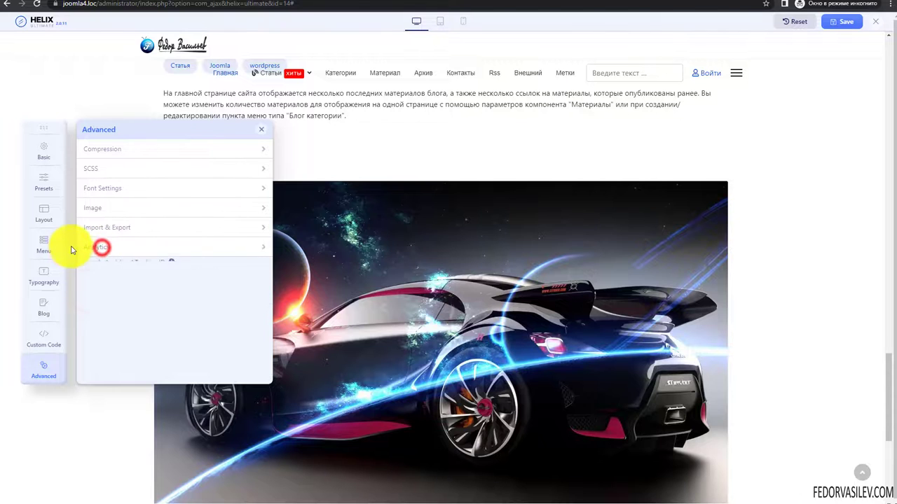
click(85, 248)
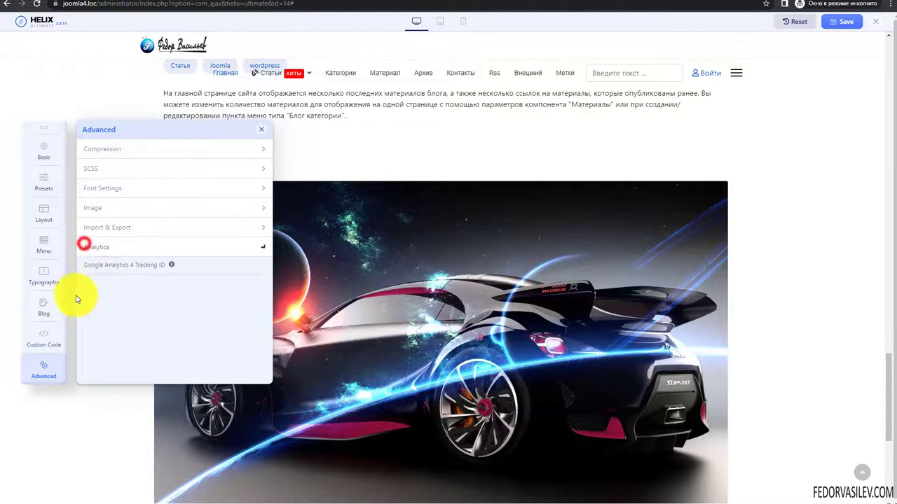
click(96, 287)
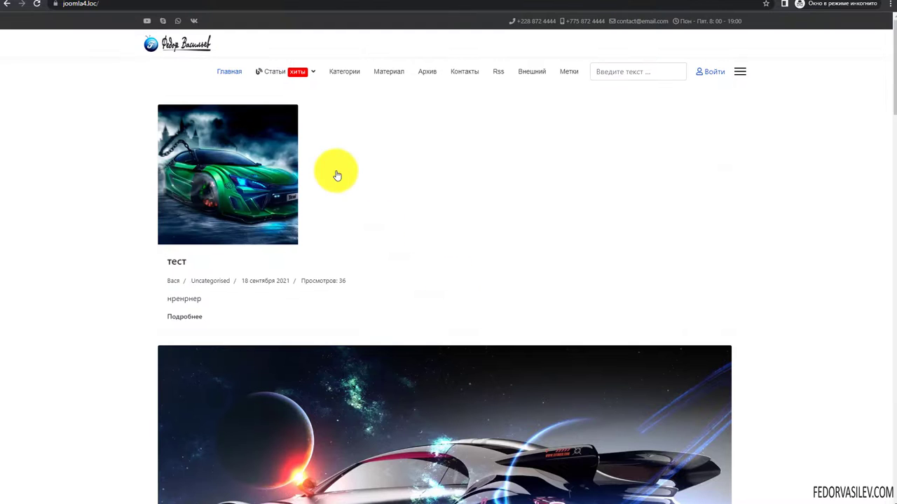
mouse_move(274, 80)
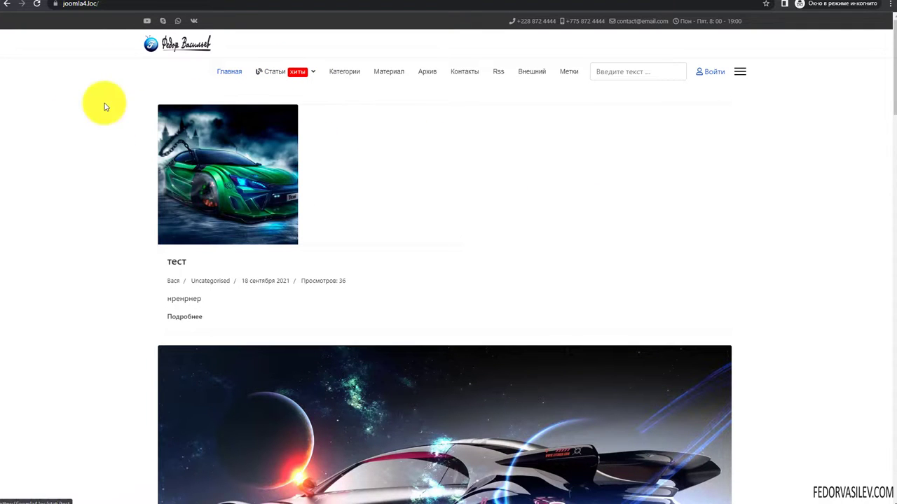
- Look at the Статьи page on the site, then close and reopen the Статьи menu item
click(269, 71)
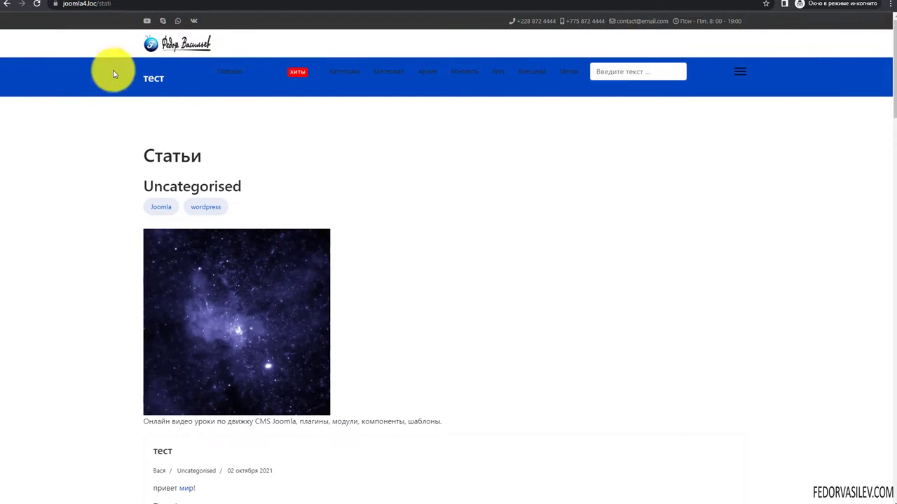
click(161, 81)
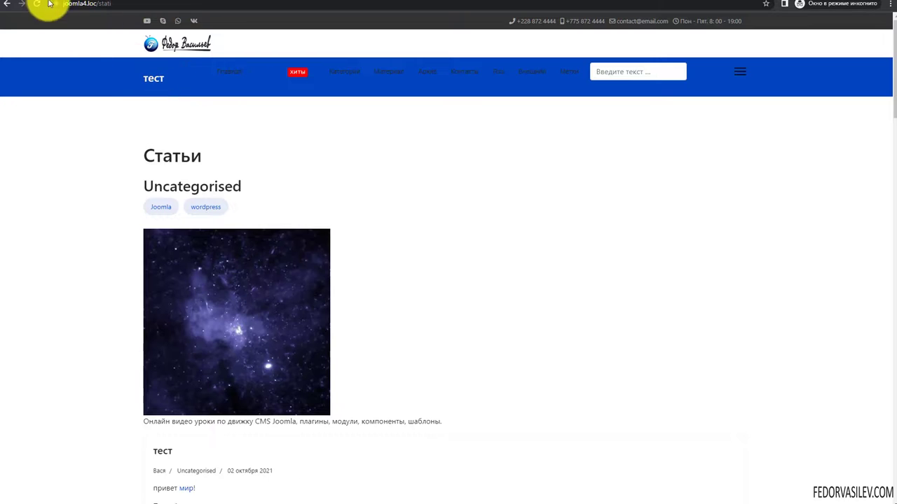
click(49, 4)
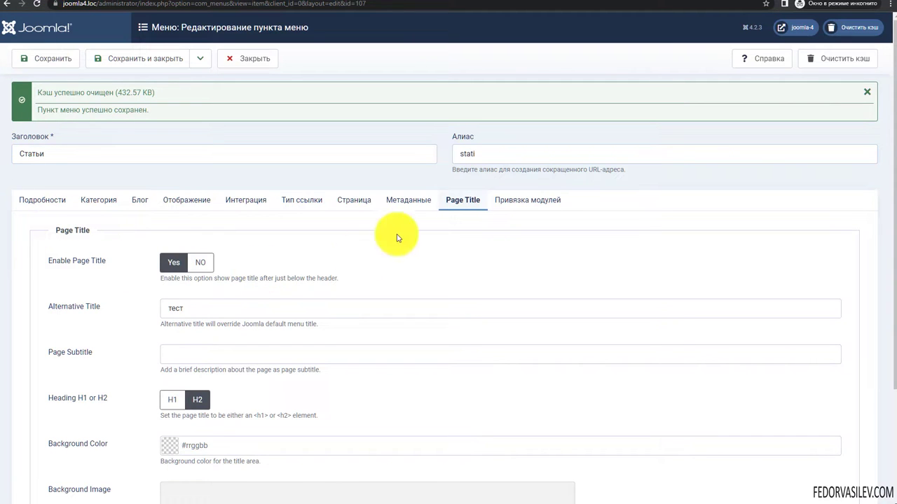
click(465, 203)
click(250, 61)
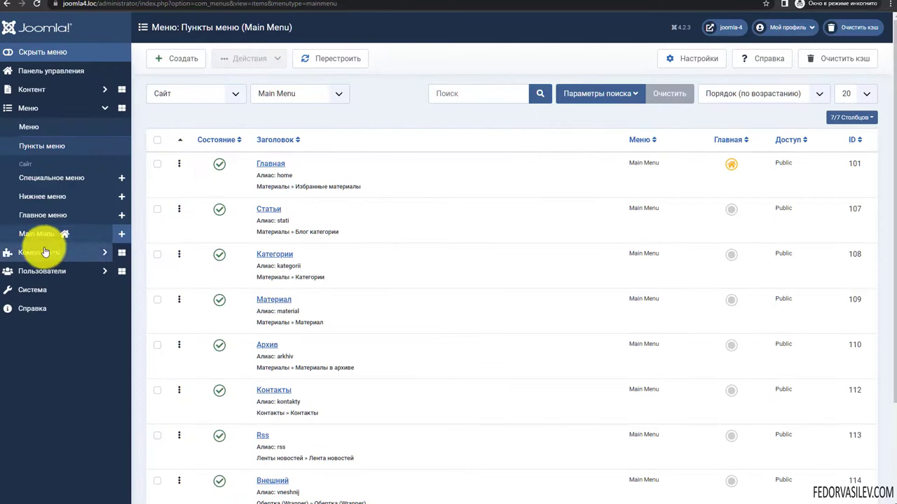
click(264, 208)
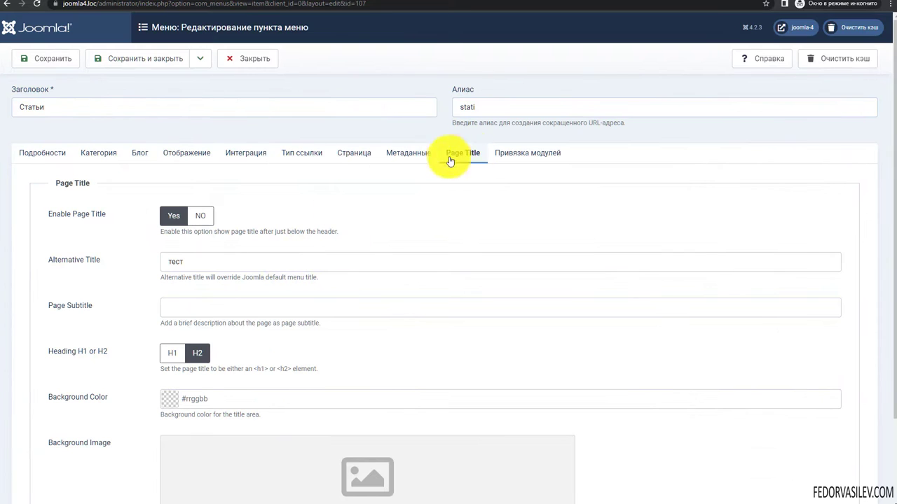
- Review the Page Title tab's alternative title 'тест' and focus the Page Subtitle field
click(416, 153)
click(462, 155)
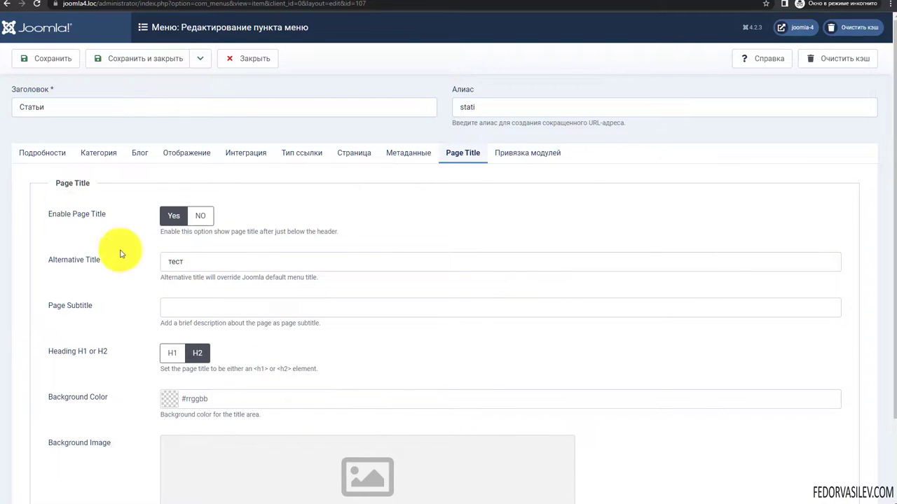
drag(193, 257, 137, 266)
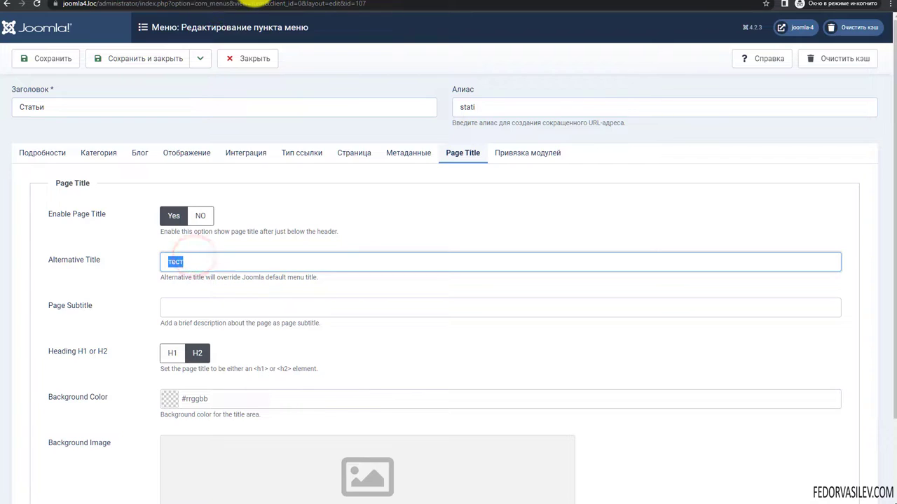
click(241, 2)
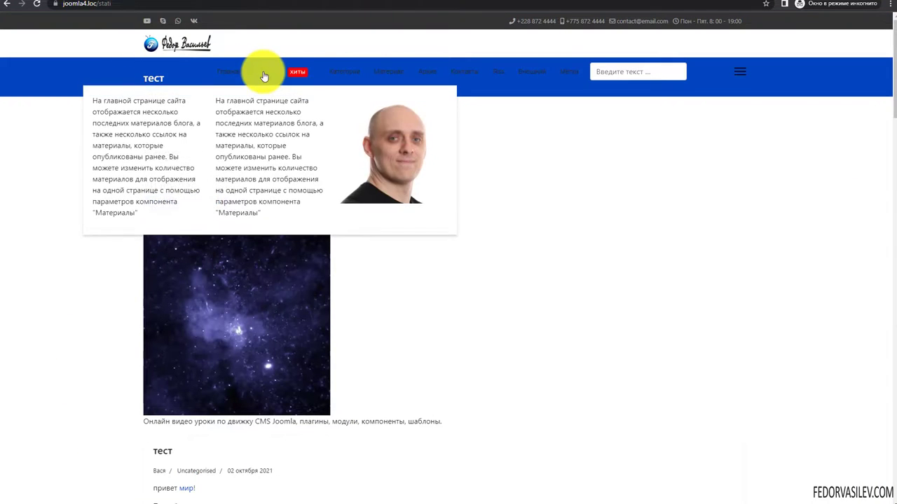
click(163, 6)
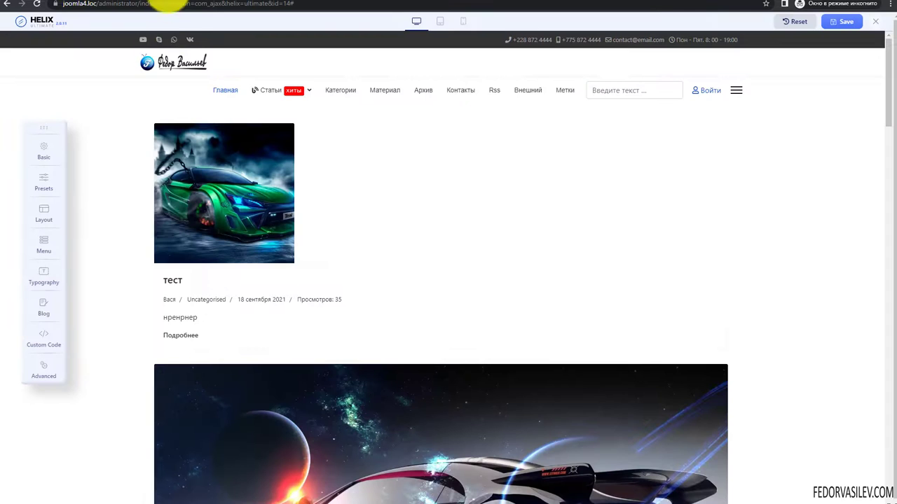
click(138, 5)
click(191, 204)
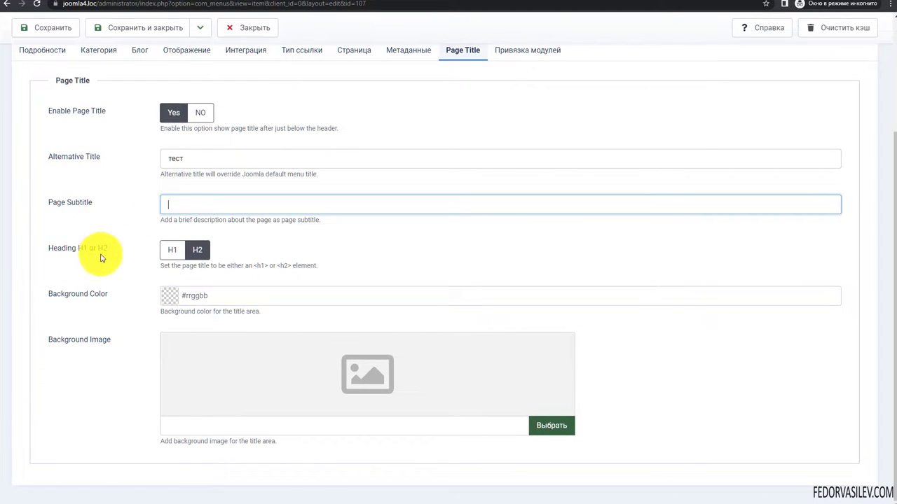
- Keep the H2 heading and set the title background colour to #ffbf00
click(171, 251)
click(201, 256)
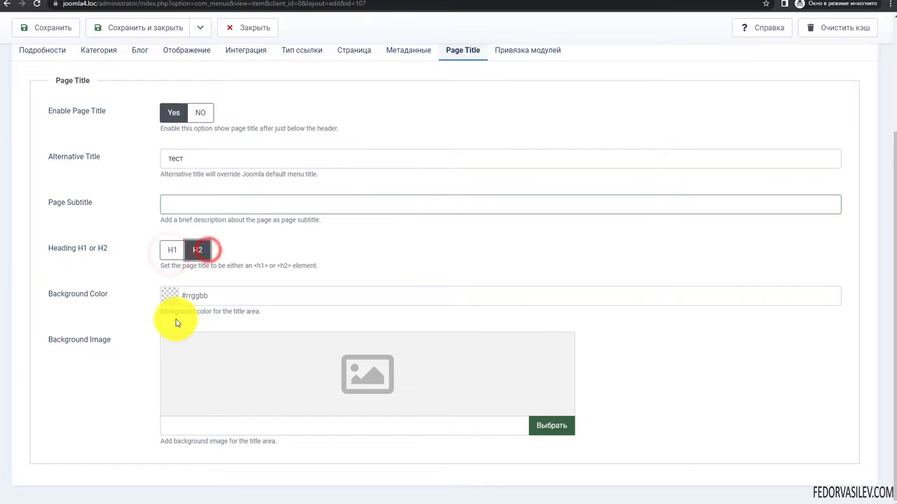
click(165, 297)
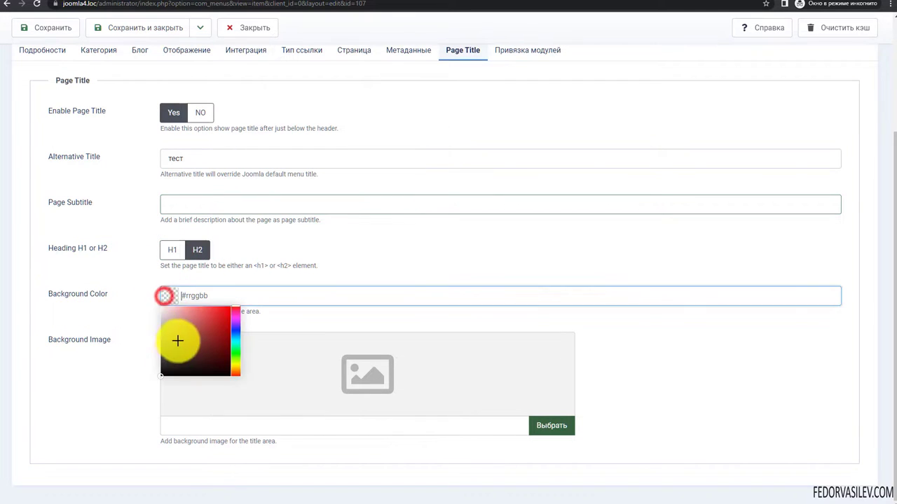
click(234, 359)
click(234, 369)
click(214, 314)
click(118, 317)
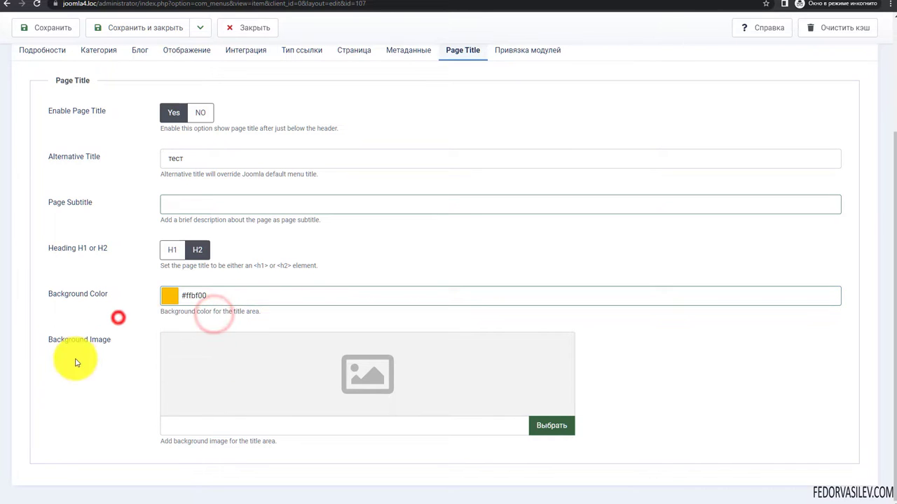
- Save the Статьи menu item without a background image and view its yellow title bar on the site
click(539, 425)
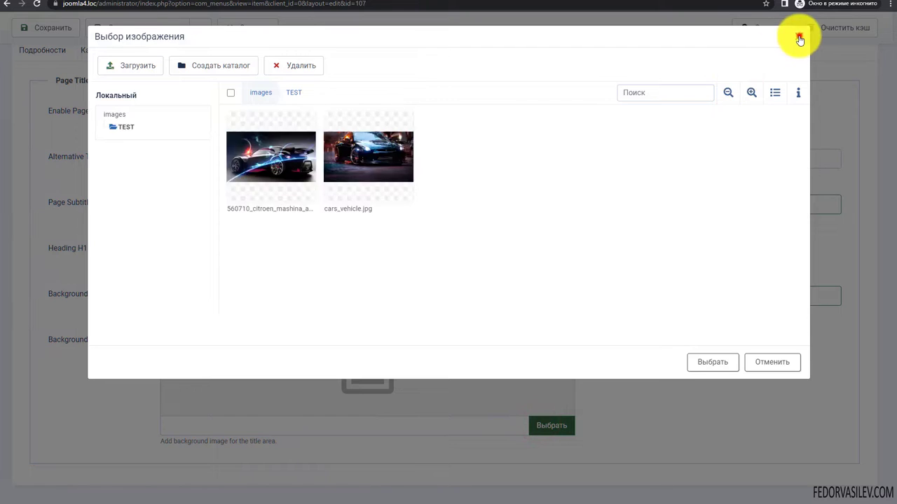
click(799, 38)
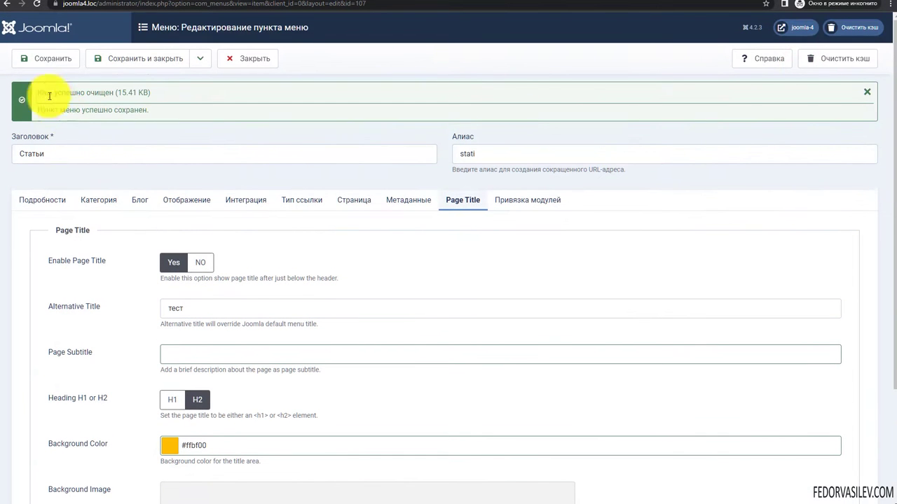
click(59, 58)
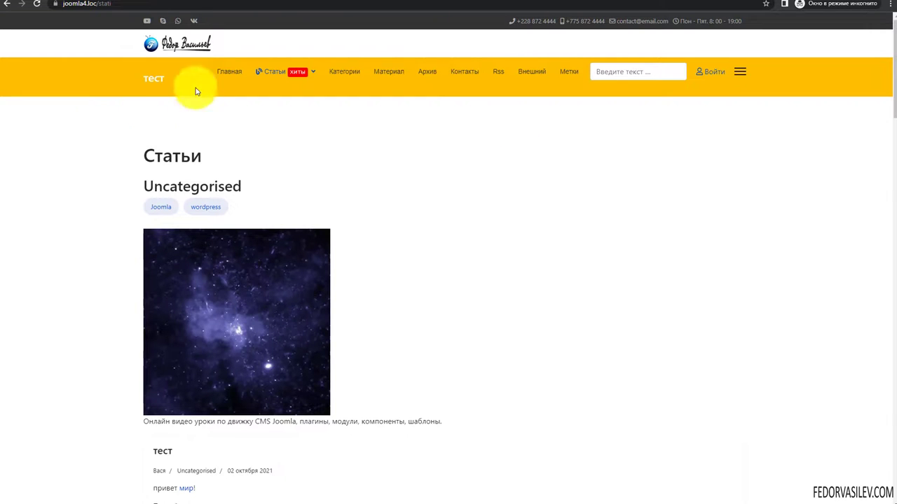
mouse_move(284, 79)
scroll(624, 210, down, 3)
scroll(624, 211, up, 3)
click(236, 74)
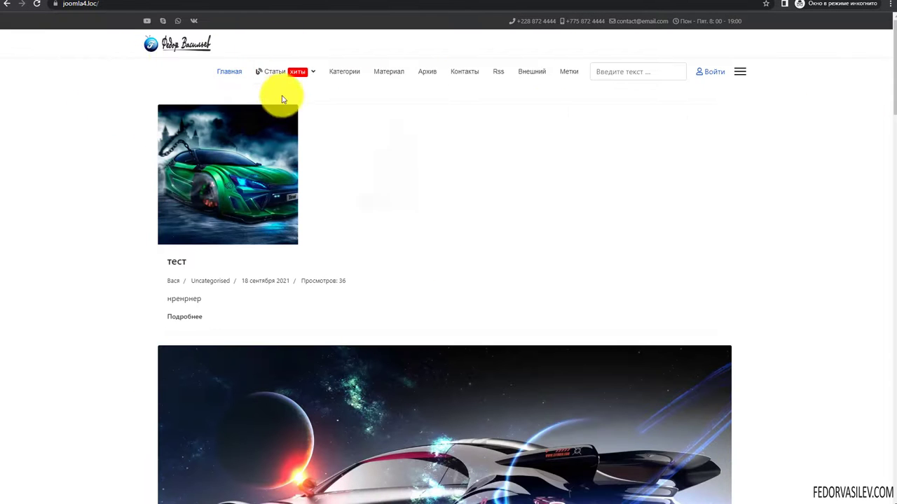
click(273, 73)
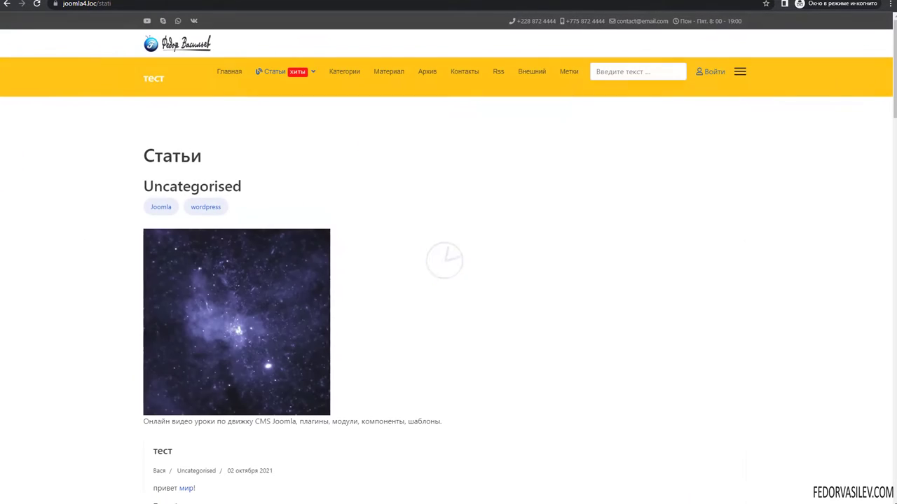
- Review the heading level hint, keeping H2, and scroll through the Статьи page
scroll(627, 175, down, 6)
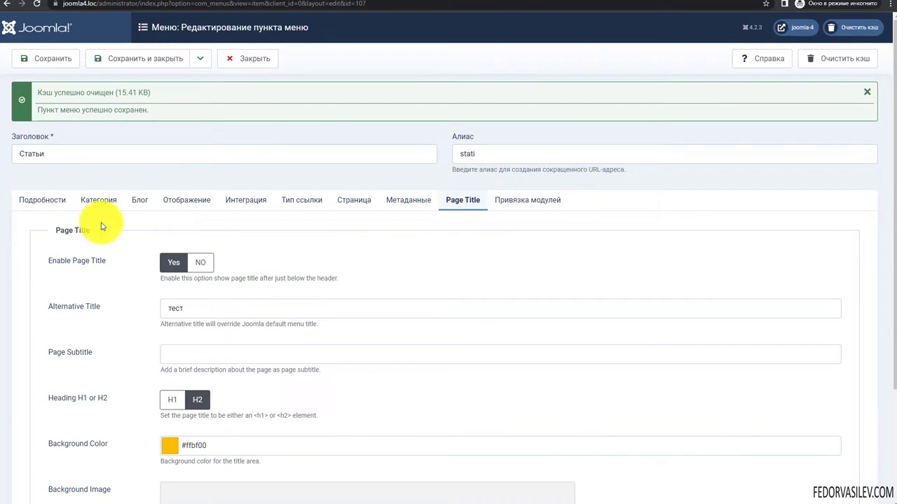
scroll(100, 224, down, 2)
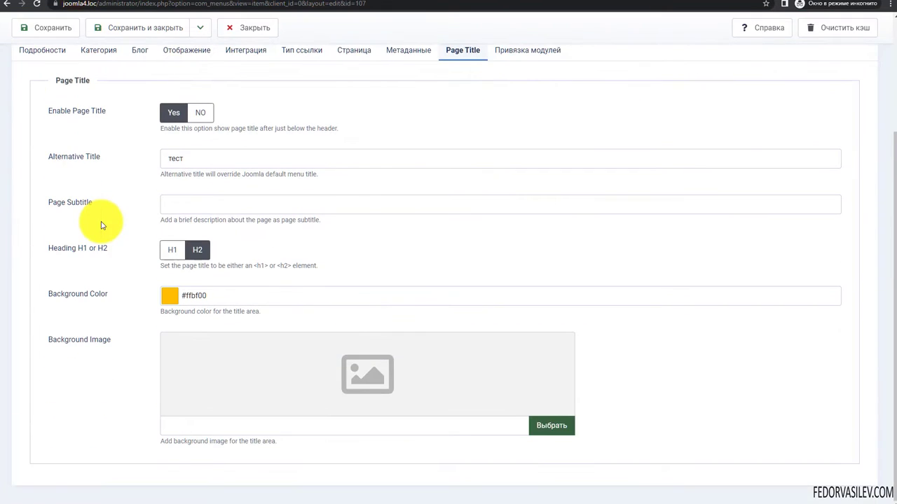
drag(161, 266, 300, 265)
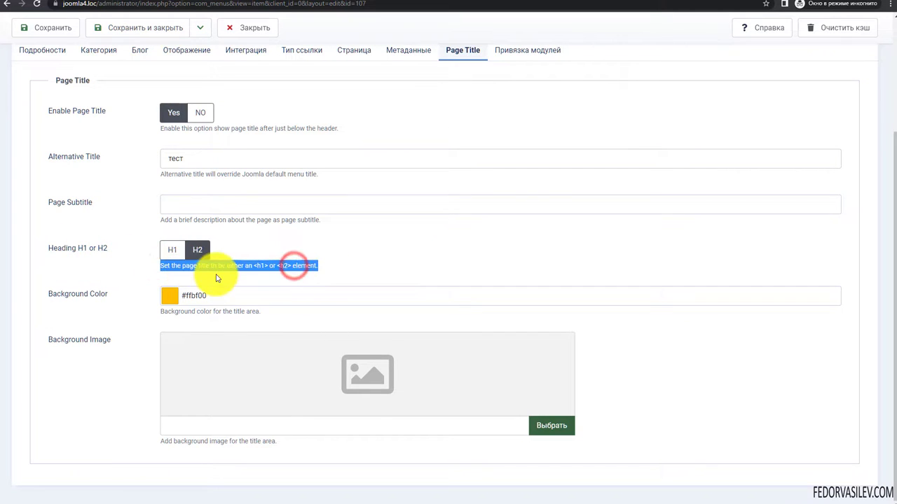
click(216, 275)
click(197, 250)
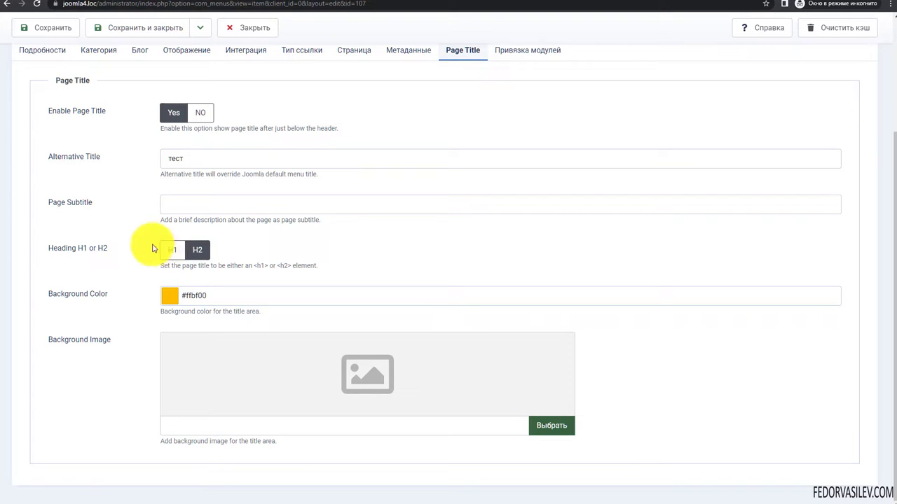
drag(167, 267, 290, 267)
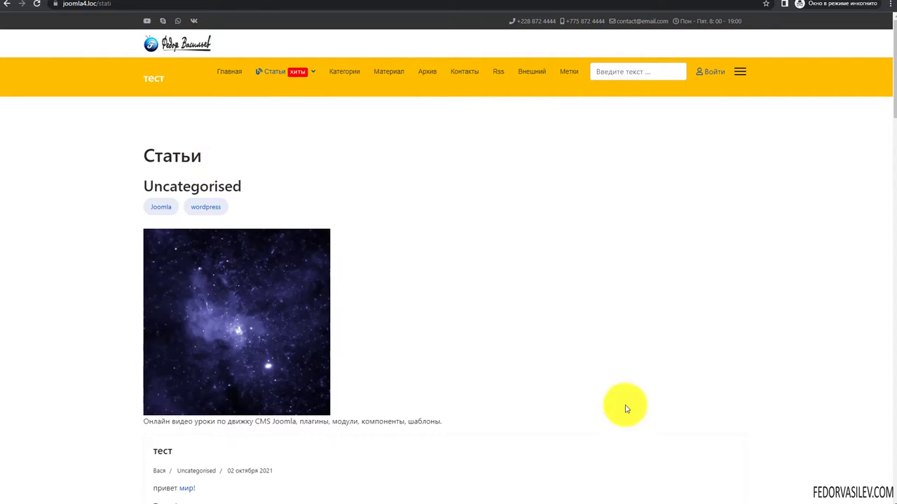
click(196, 157)
drag(196, 157, 150, 154)
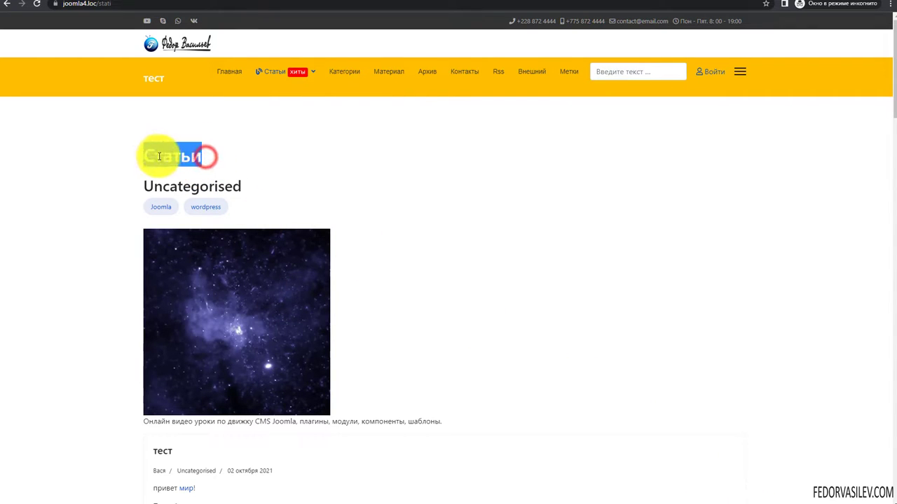
click(150, 156)
scroll(330, 172, down, 2)
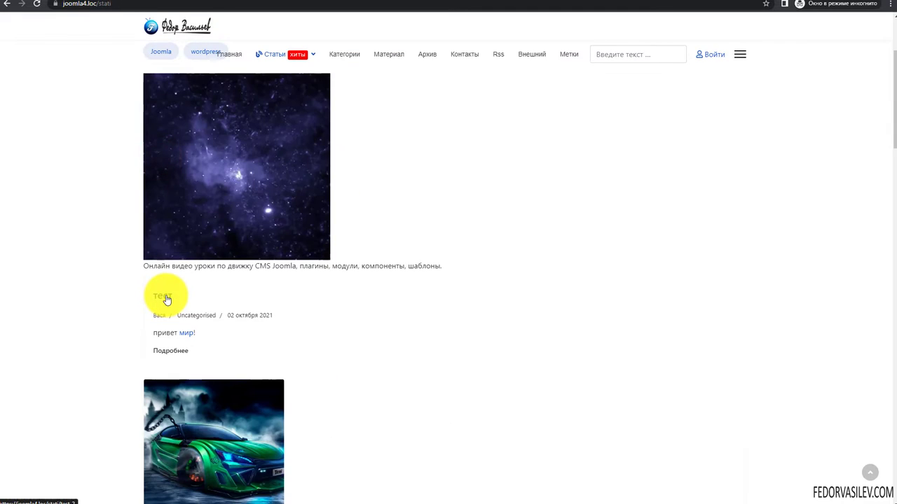
scroll(256, 274, down, 4)
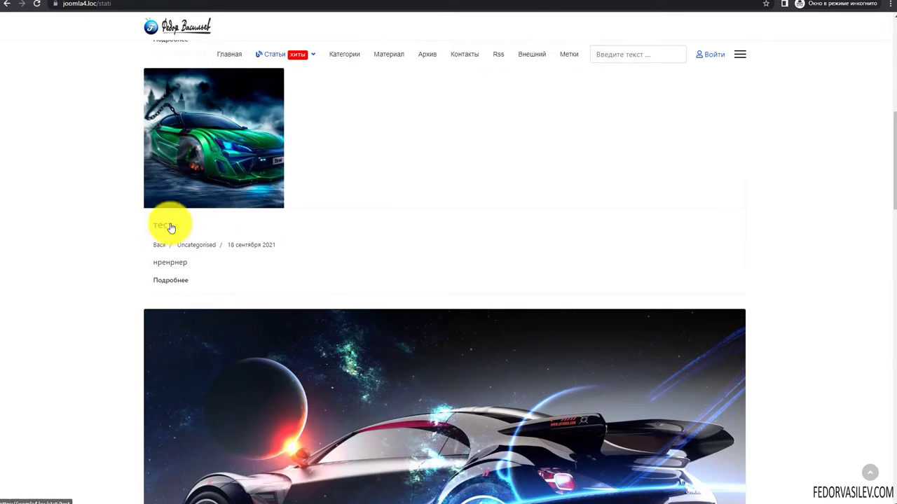
scroll(364, 231, down, 5)
drag(209, 290, 192, 271)
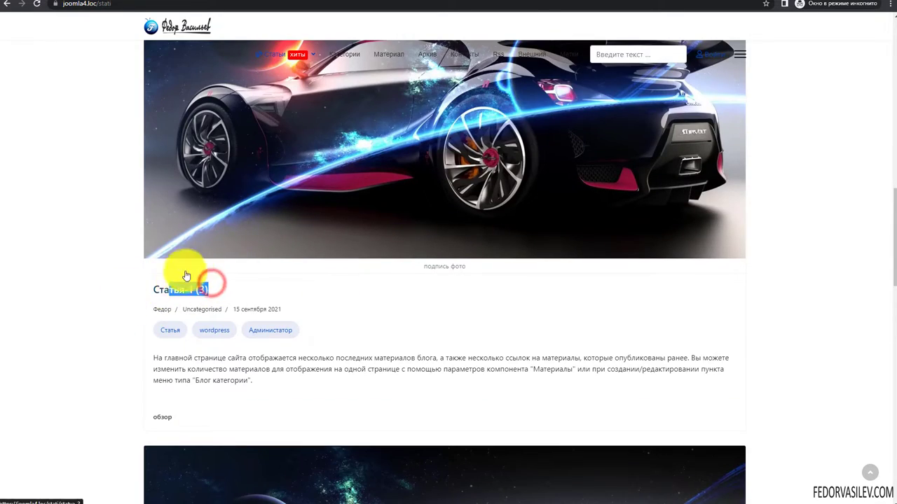
scroll(180, 286, down, 8)
scroll(180, 194, up, 7)
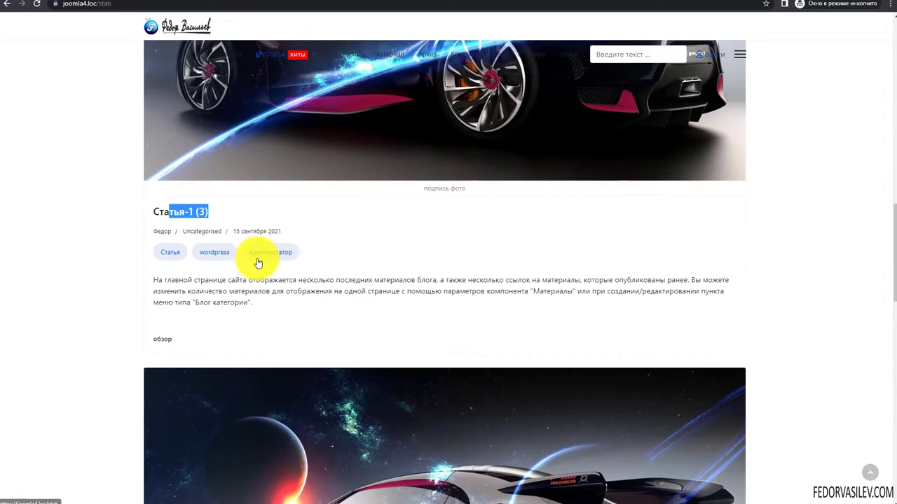
- Set cars_vehicle.jpg as the title background image and save the menu item
key(ctrl+Tab)
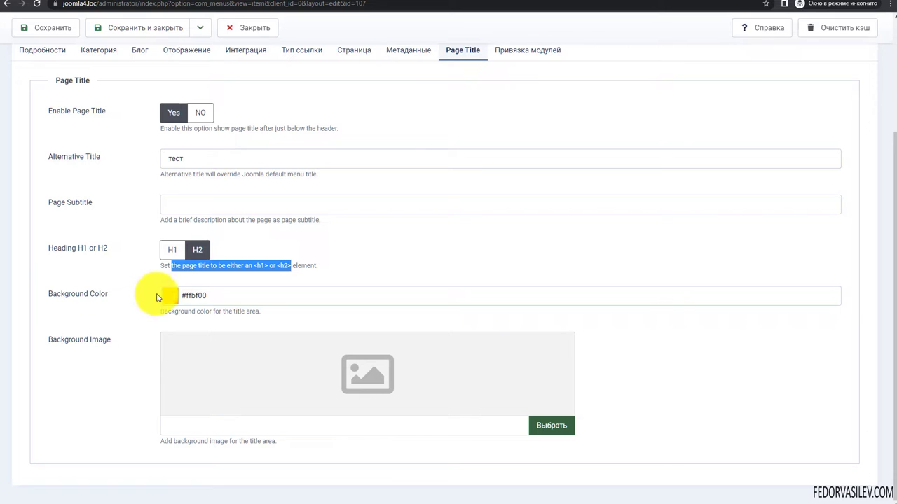
click(540, 425)
click(357, 145)
click(712, 366)
scroll(704, 364, up, 3)
click(43, 58)
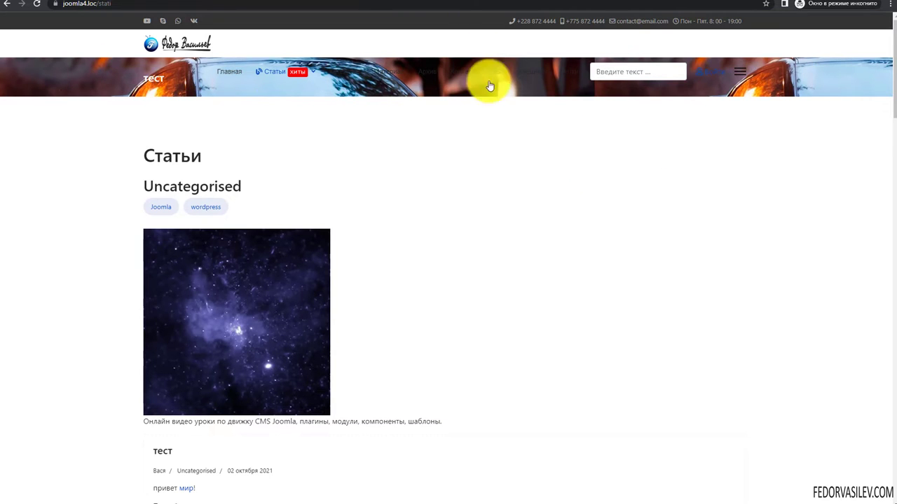
scroll(813, 126, down, 7)
scroll(781, 186, up, 7)
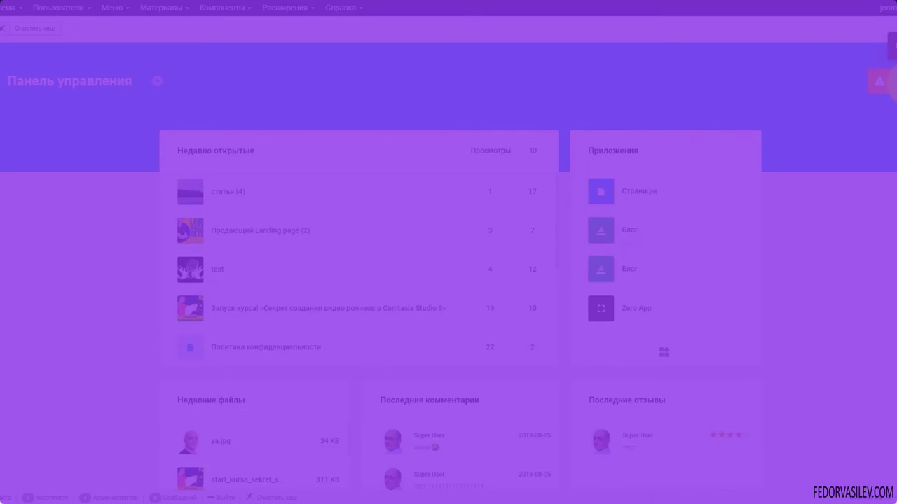
- Check the Gridbox notifications, then open Zero App from the apps sidebar
click(887, 84)
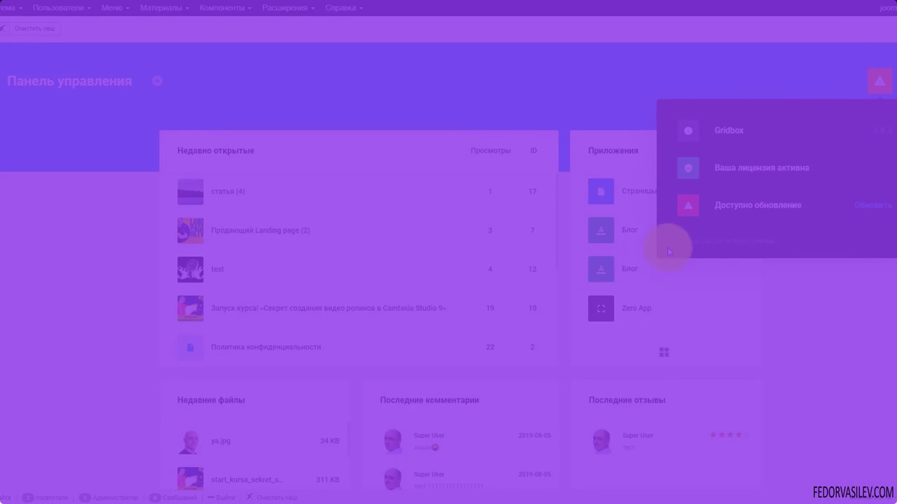
click(2, 78)
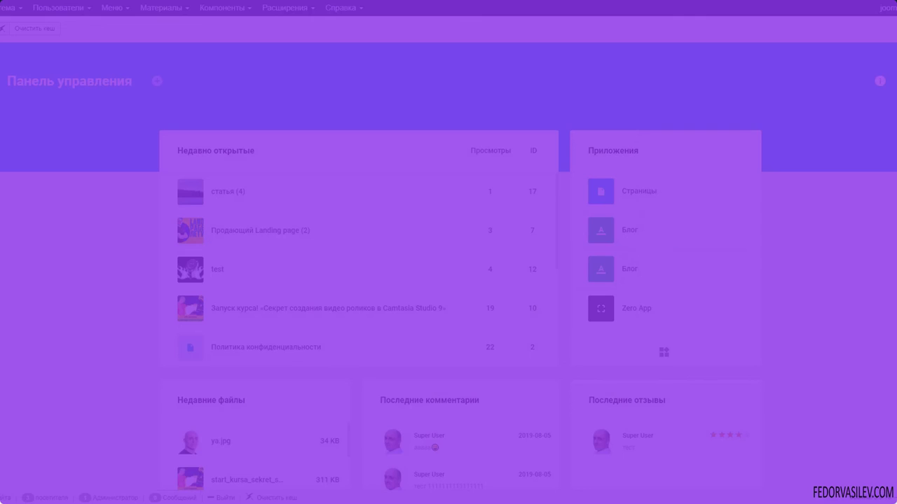
click(14, 174)
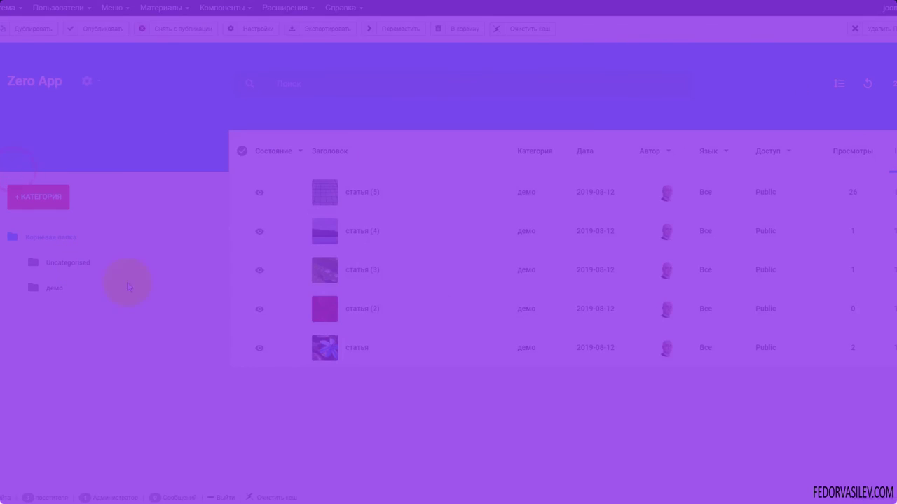